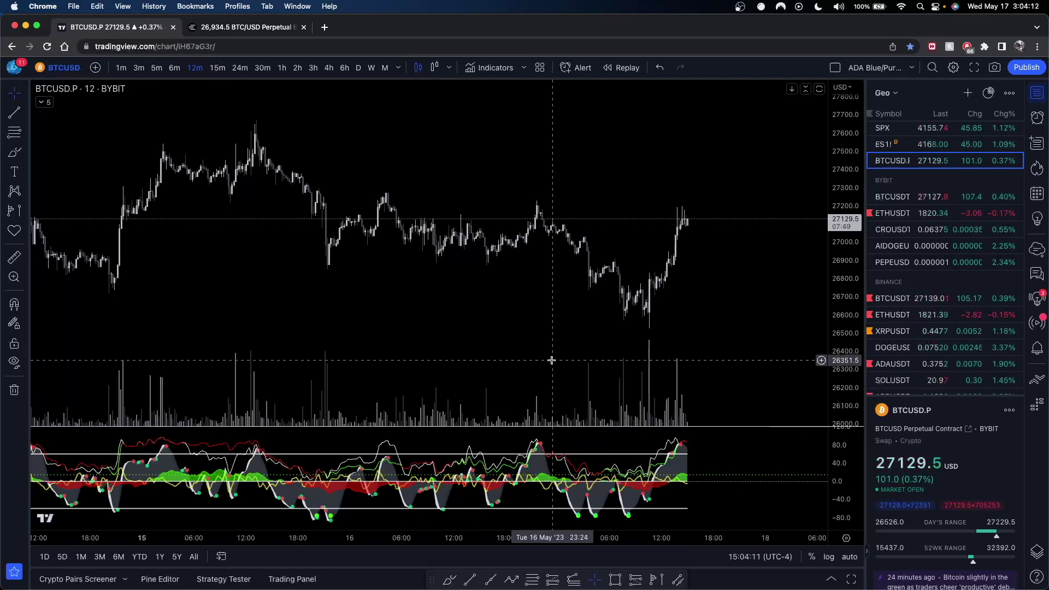
scroll(481, 295, up, 2)
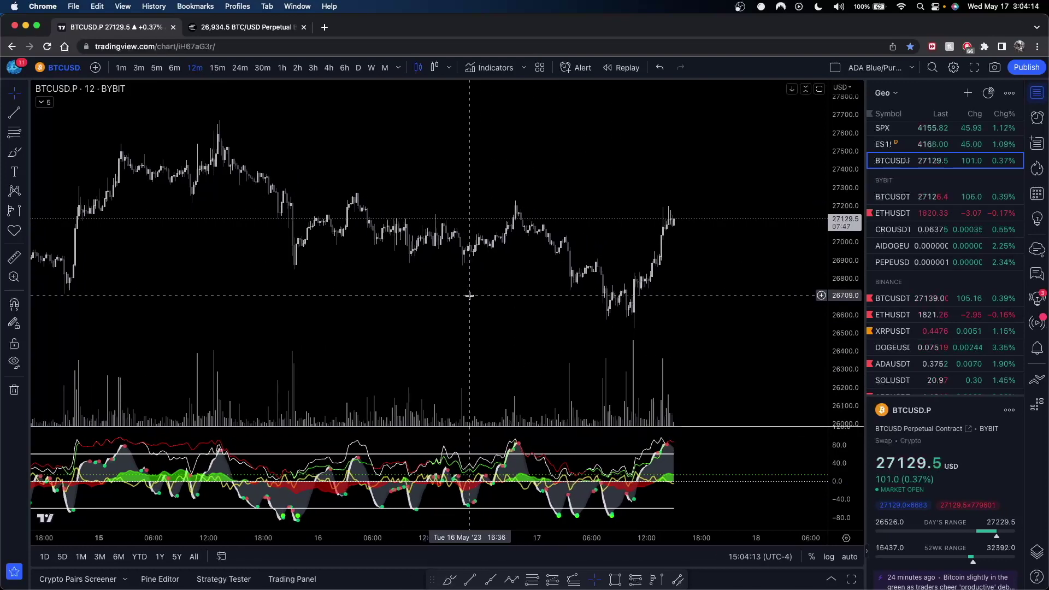
scroll(469, 294, up, 1)
scroll(579, 294, up, 2)
scroll(579, 294, down, 2)
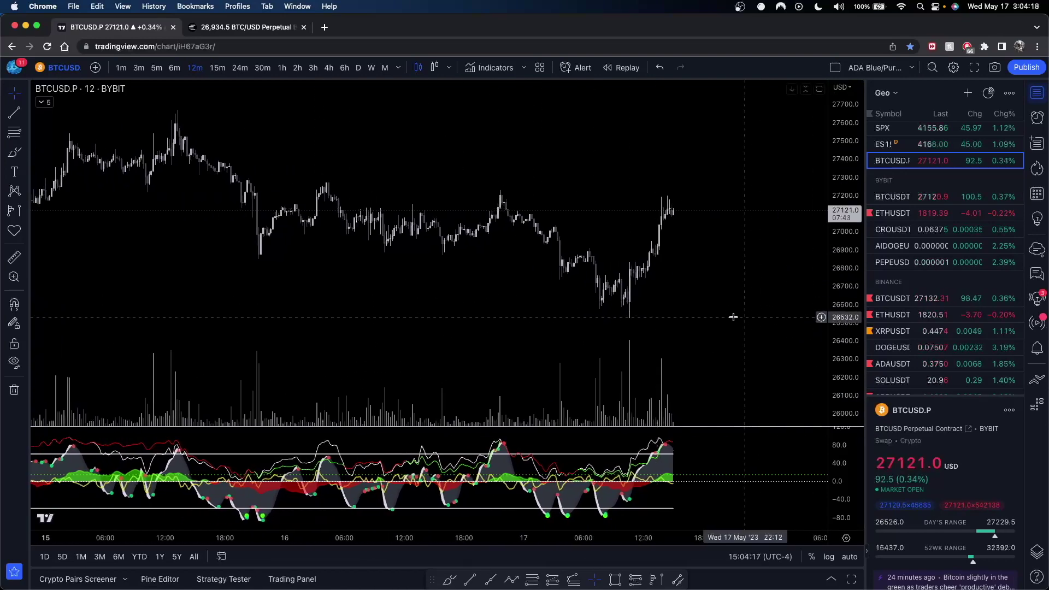
scroll(765, 295, up, 3)
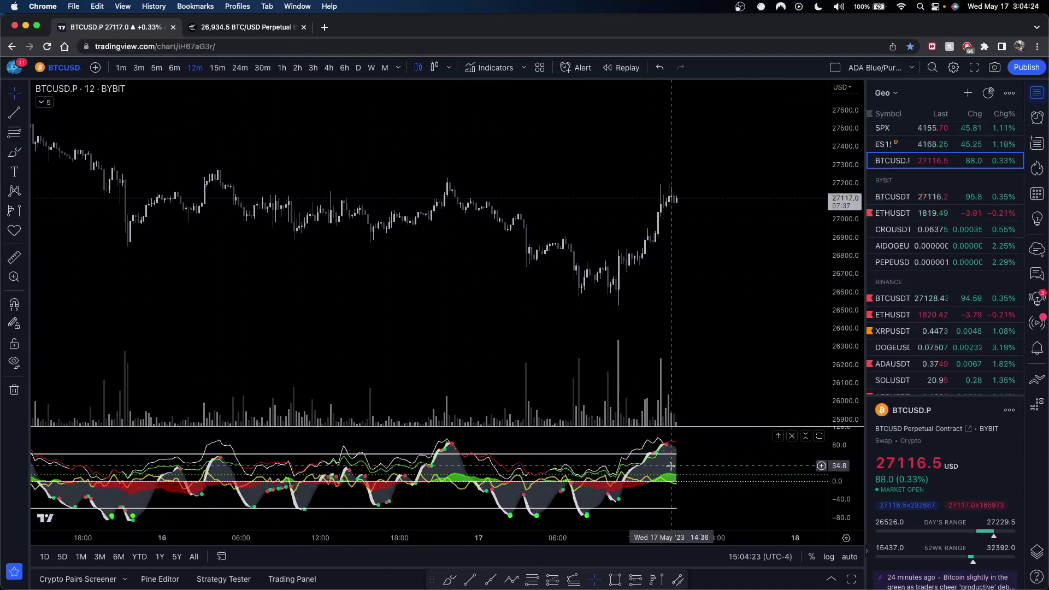
- Expand the chart's indicator list, show the TR_MAIN indicator temporarily, hide it again and collapse the list
click(44, 102)
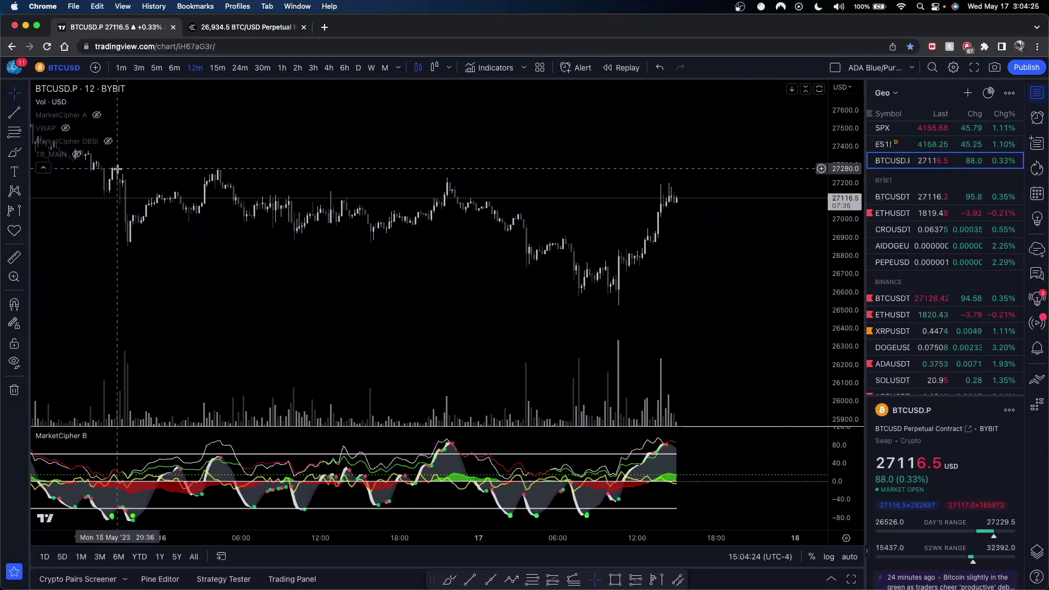
click(77, 155)
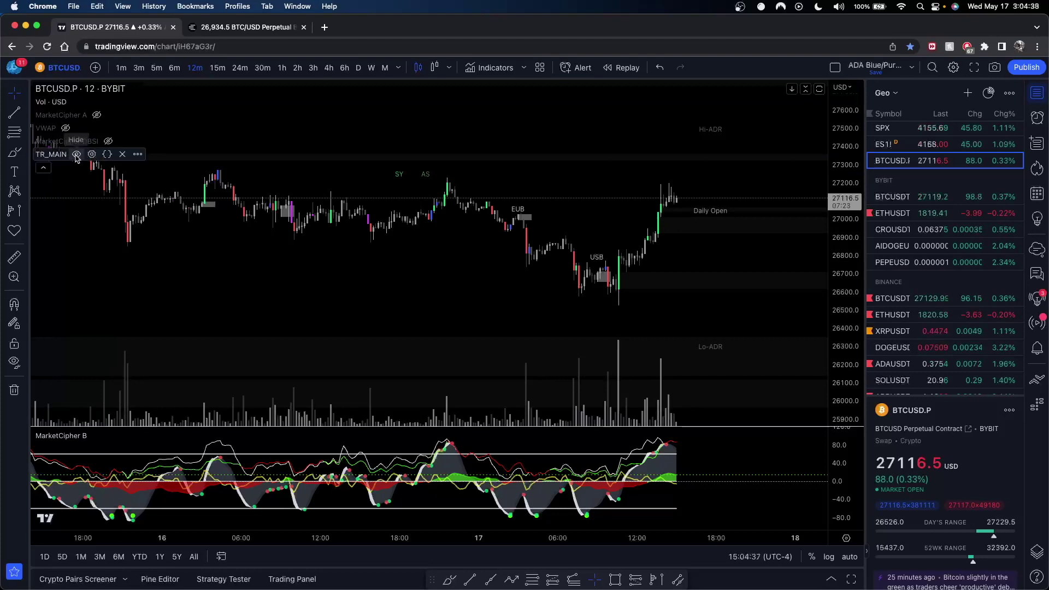
click(76, 157)
click(44, 167)
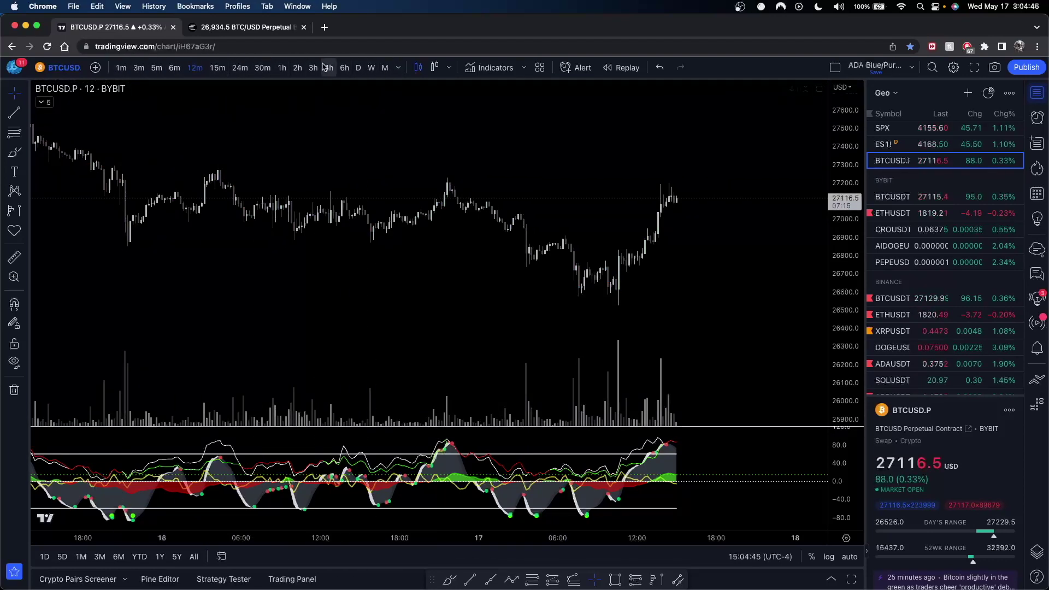
- Switch the BTCUSD.P chart to the 1-hour timeframe and examine the price action and MarketCipher B waves from about 10 to 17 May
click(282, 67)
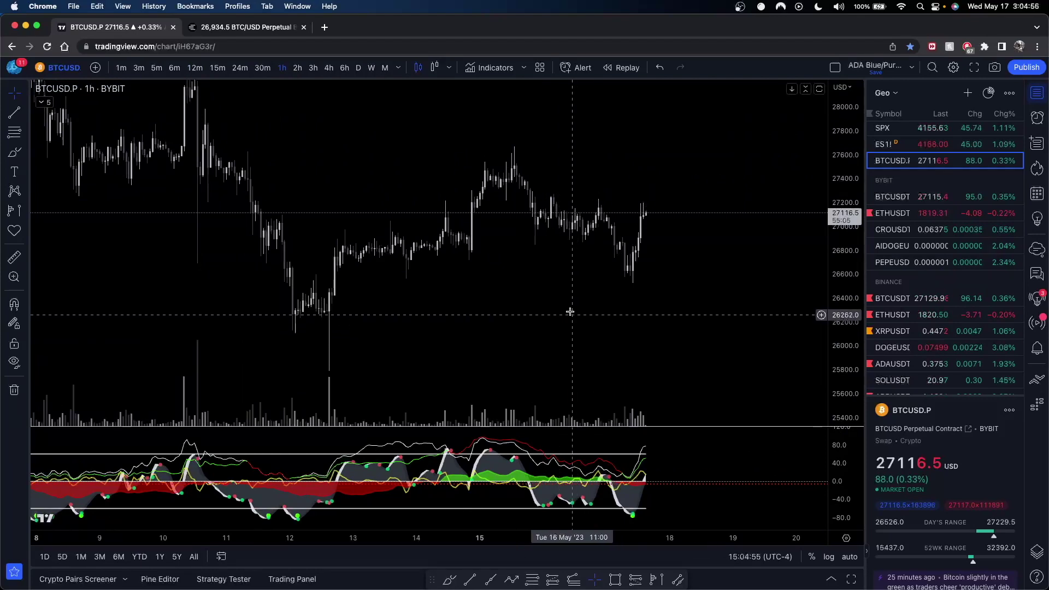
drag(320, 173, 402, 173)
drag(452, 326, 456, 277)
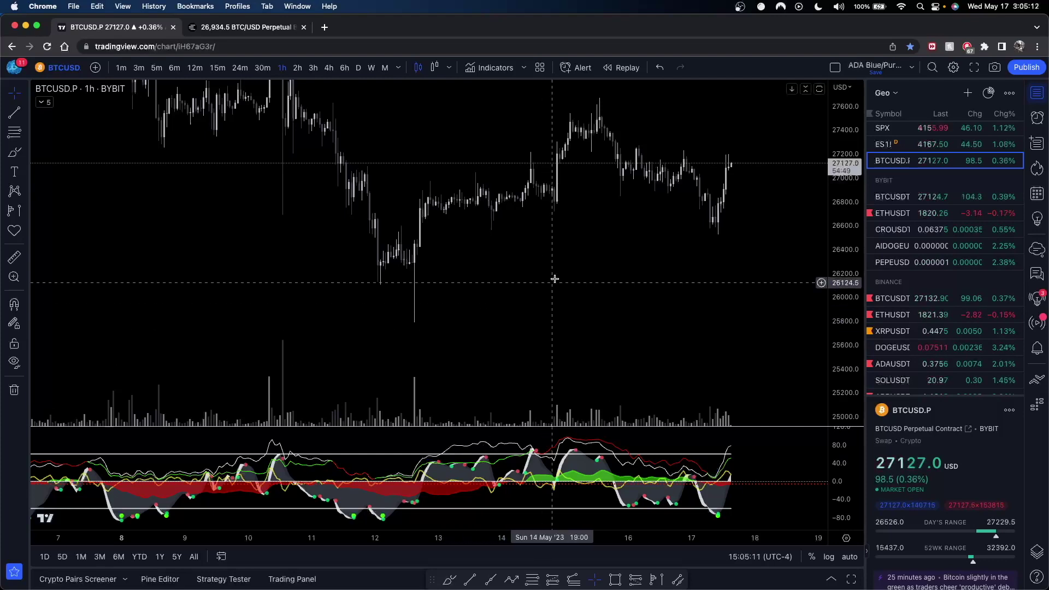
scroll(543, 295, right, 2)
scroll(560, 268, up, 3)
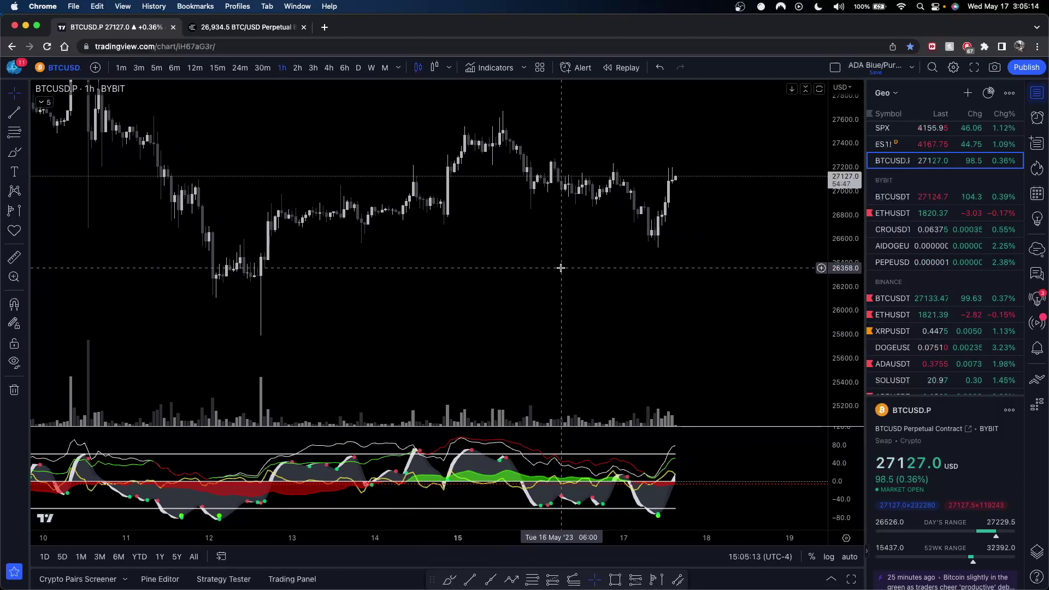
scroll(560, 268, right, 2)
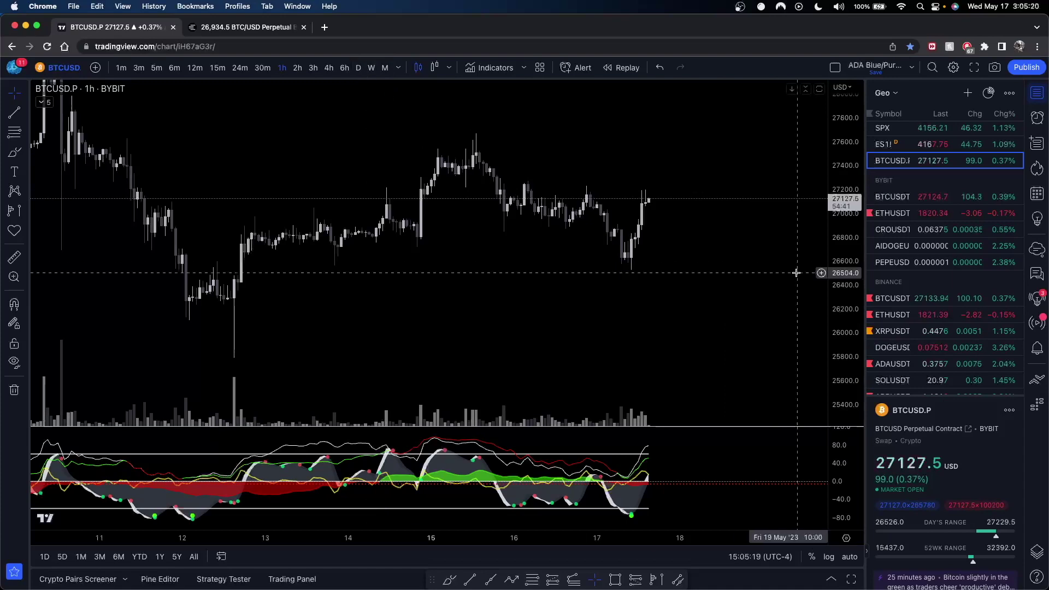
scroll(557, 316, left, 2)
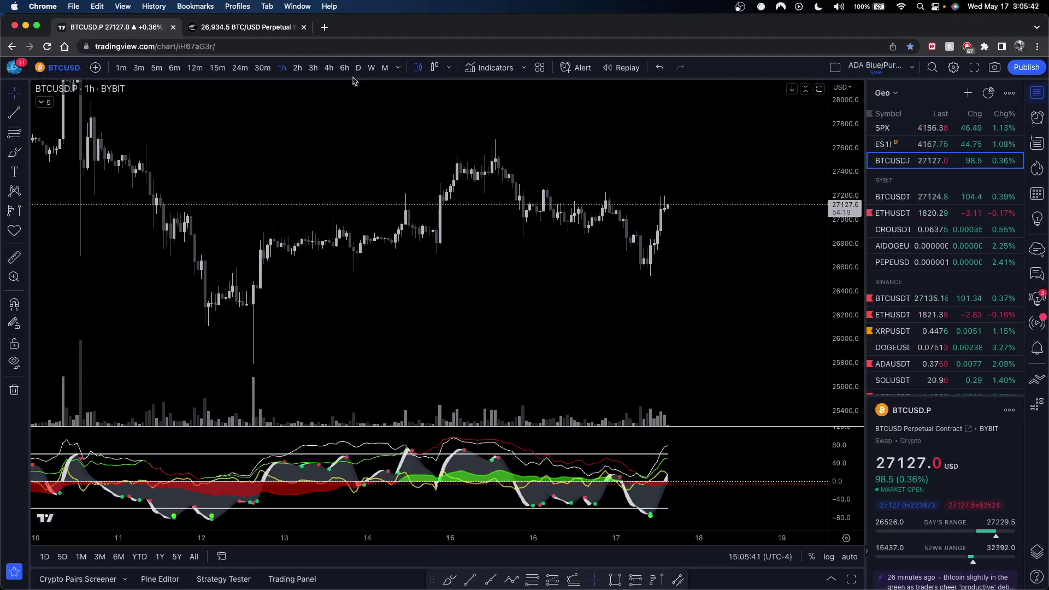
- Switch the chart to the 4-hour timeframe and compress the price scale to fit the candles since late April
click(328, 67)
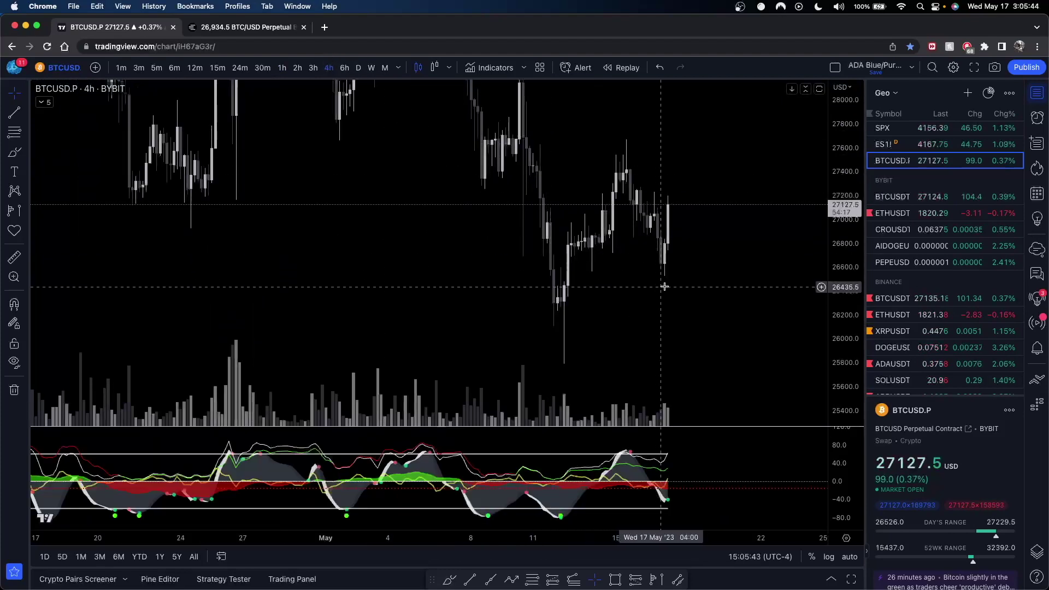
scroll(605, 310, up, 3)
drag(545, 320, 738, 322)
drag(845, 219, 841, 336)
scroll(814, 336, down, 1)
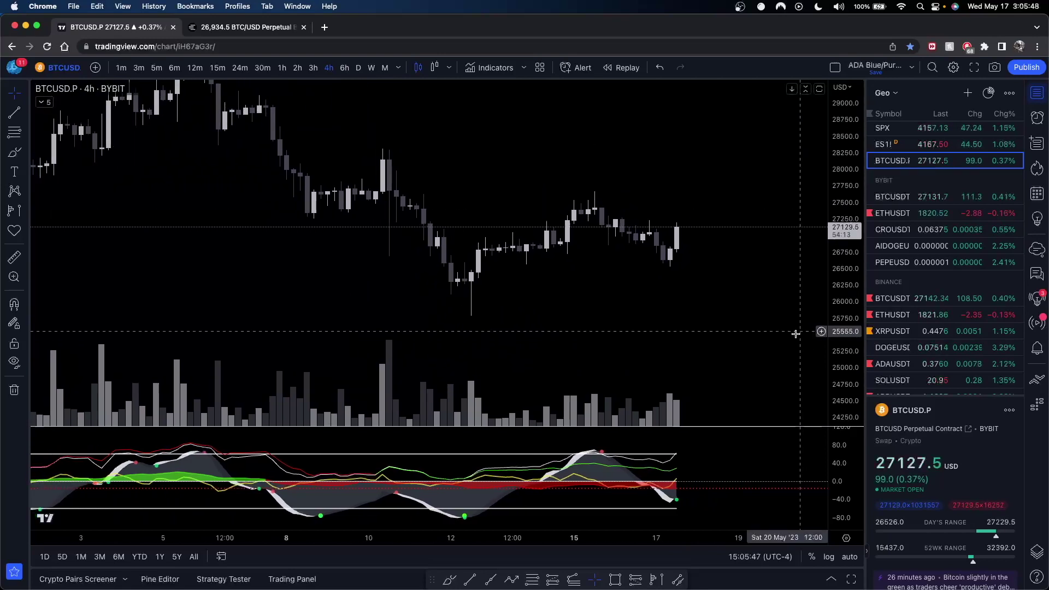
scroll(797, 333, down, 1)
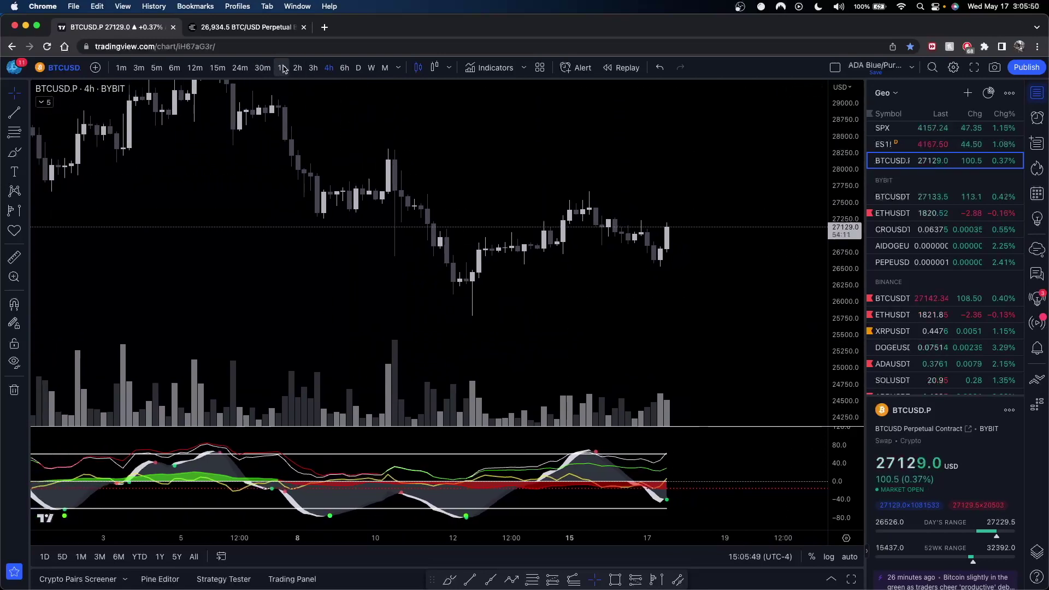
drag(725, 181, 711, 167)
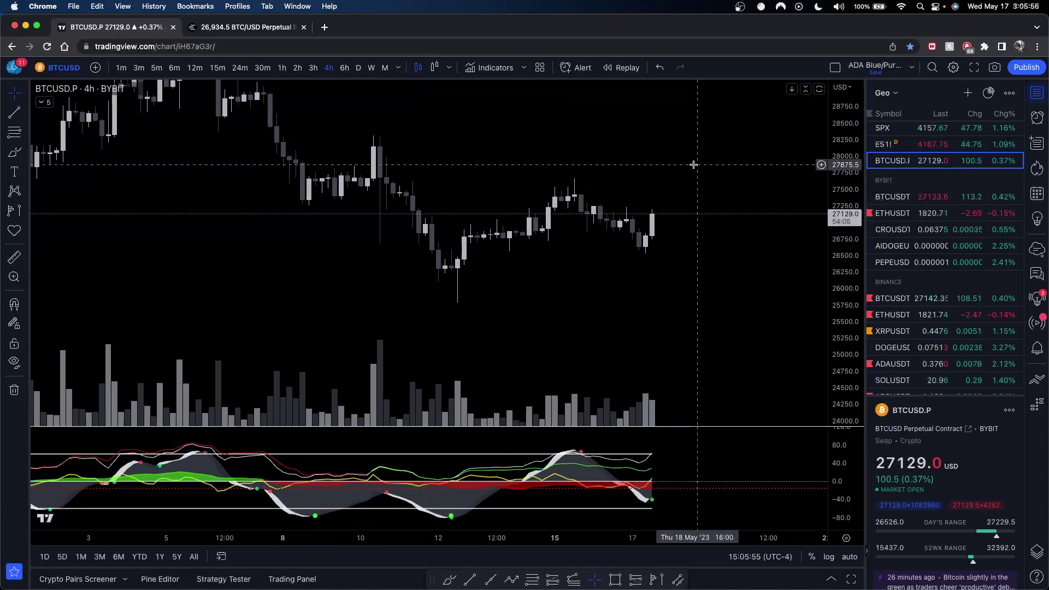
scroll(603, 244, down, 5)
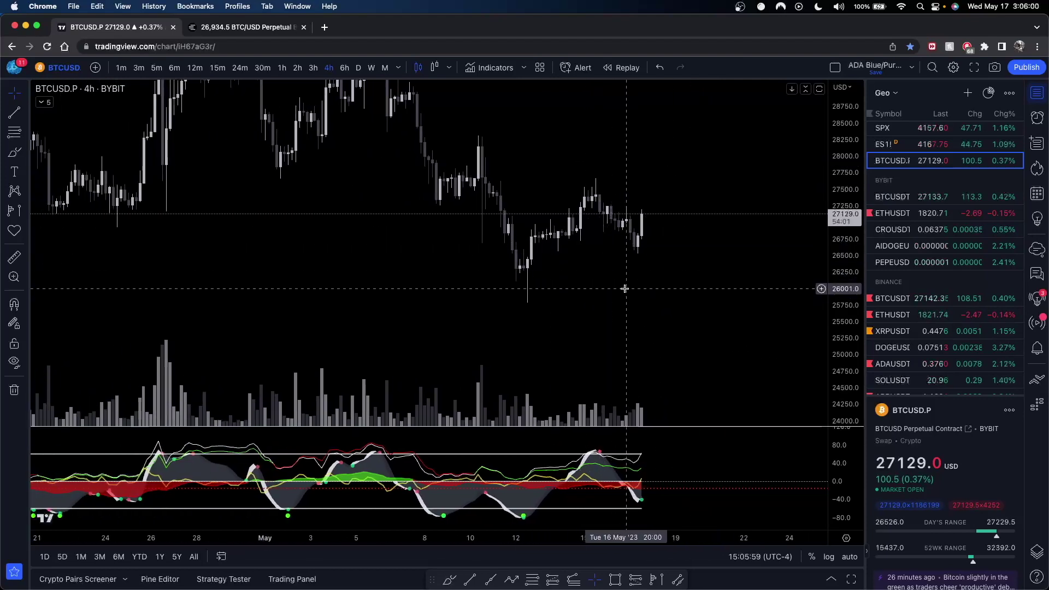
drag(625, 282, 623, 270)
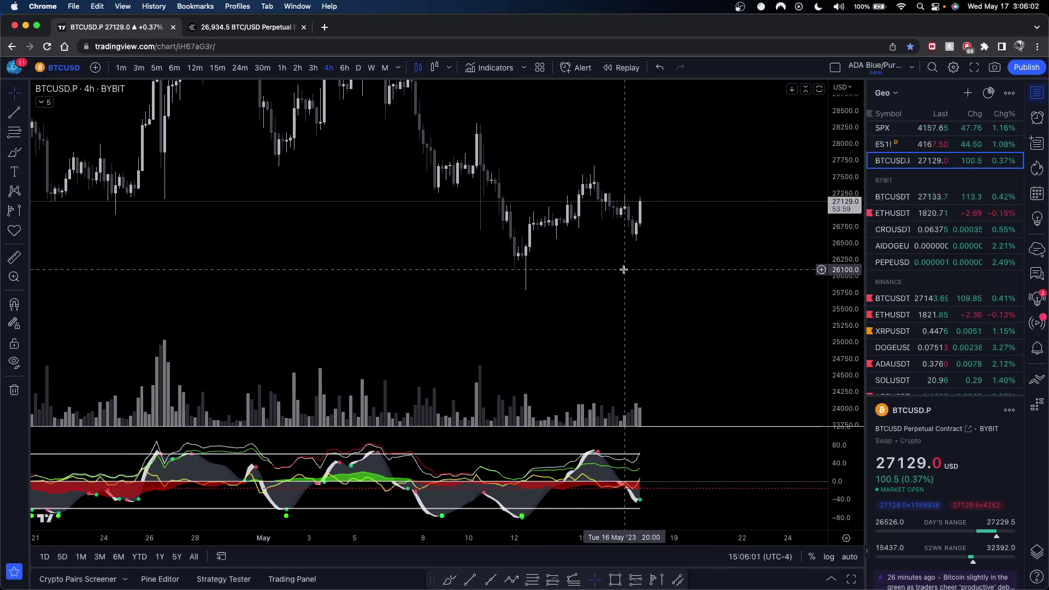
drag(617, 273, 602, 276)
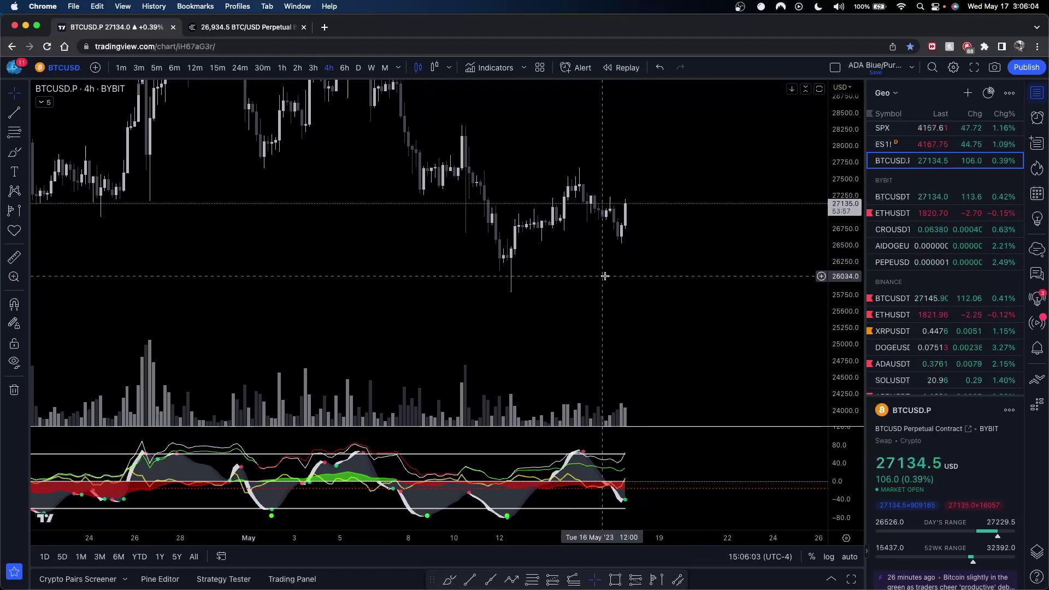
- Circle the latest MarketCipher B wave with a yellow brush stroke and undo the brush markings
click(14, 152)
mouse_move(105, 325)
mouse_down()
mouse_move(120, 265)
mouse_move(183, 338)
mouse_move(289, 337)
mouse_move(306, 268)
mouse_move(381, 284)
mouse_up()
mouse_move(706, 455)
mouse_down()
mouse_move(586, 454)
mouse_move(628, 442)
mouse_move(506, 490)
mouse_move(612, 437)
mouse_up()
key(super+z)
key(super+z)
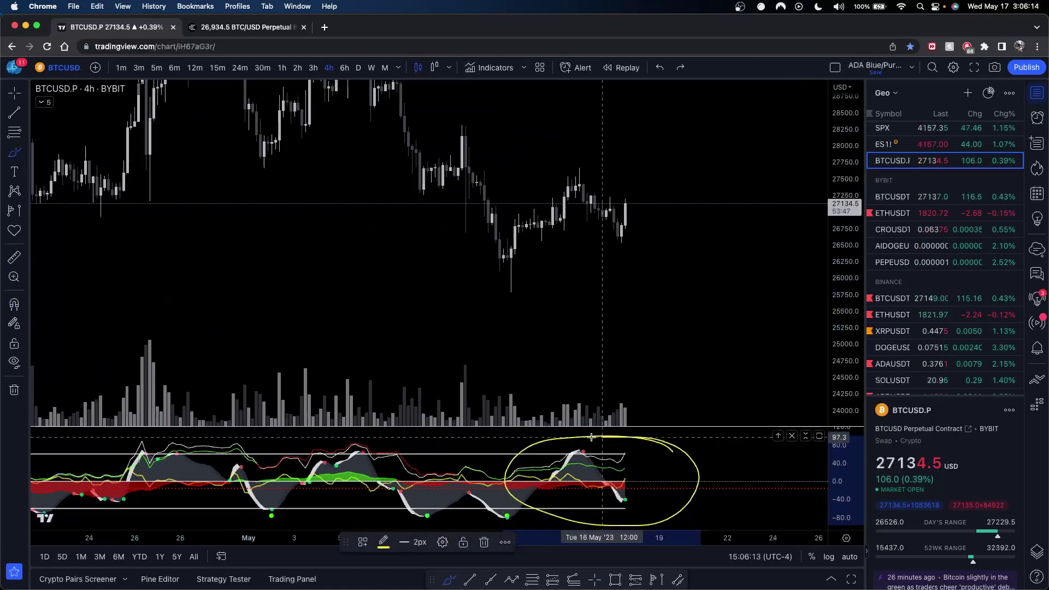
key(super+z)
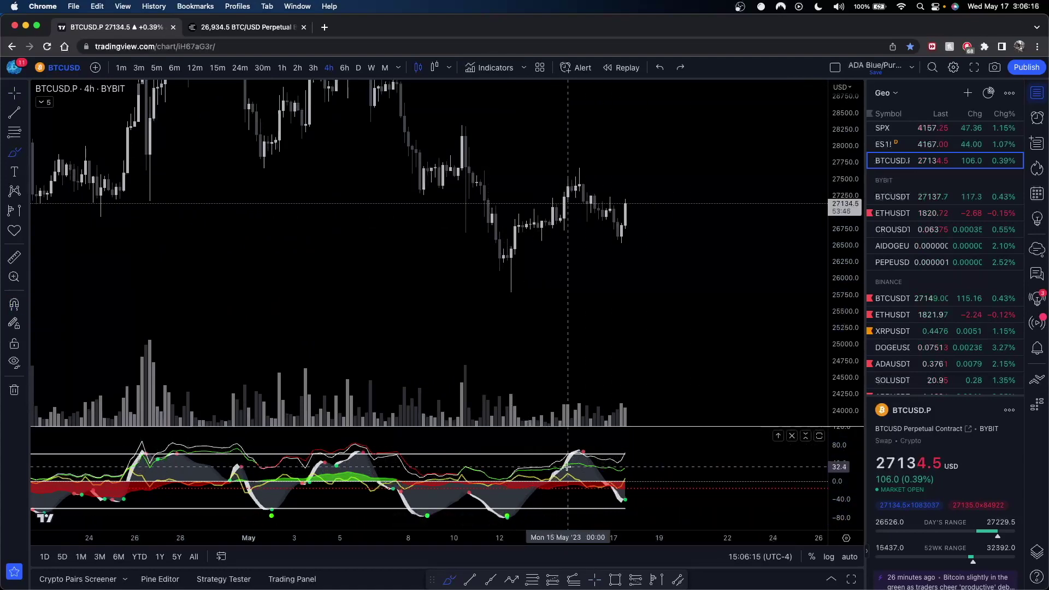
- Mark the most recent MarketCipher B momentum wave with repeated brush loops, undoing each marking
mouse_move(649, 447)
mouse_down()
mouse_move(503, 468)
mouse_move(500, 498)
mouse_move(497, 487)
mouse_up()
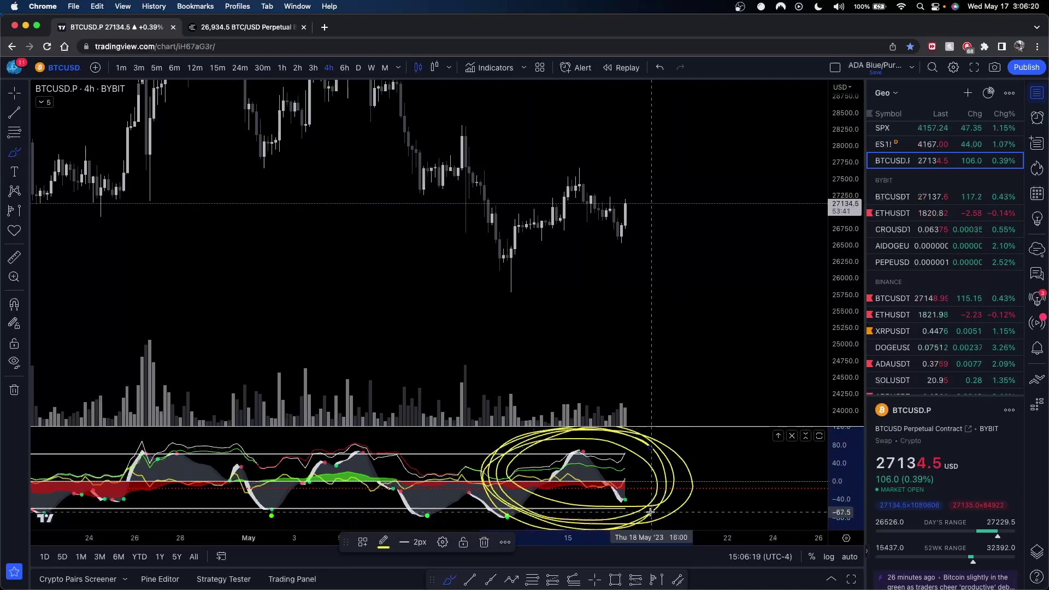
key(super+z)
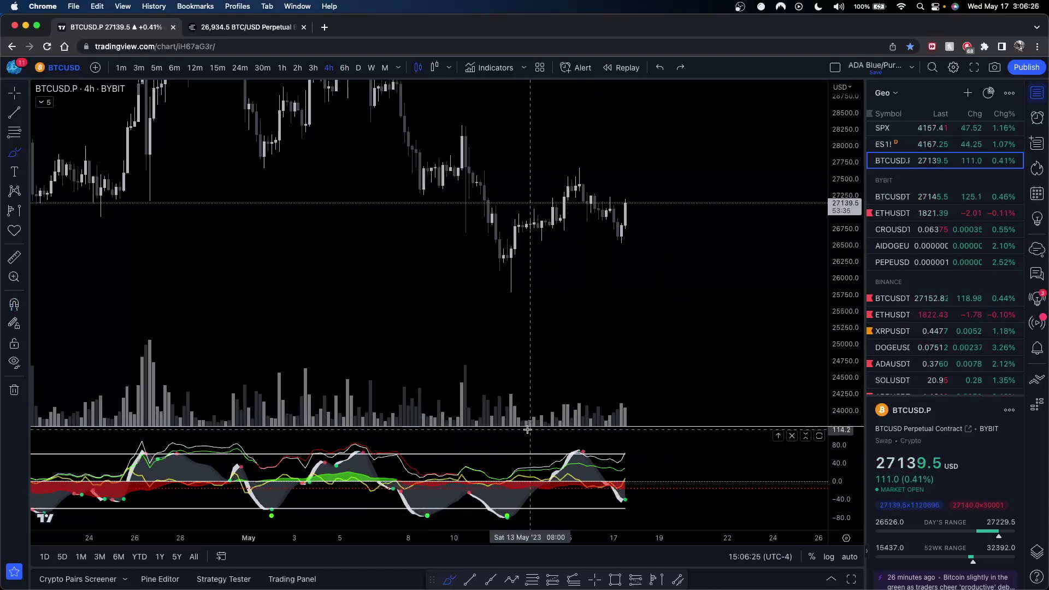
mouse_move(644, 451)
mouse_down()
mouse_move(677, 471)
mouse_move(563, 459)
mouse_up()
key(super+z)
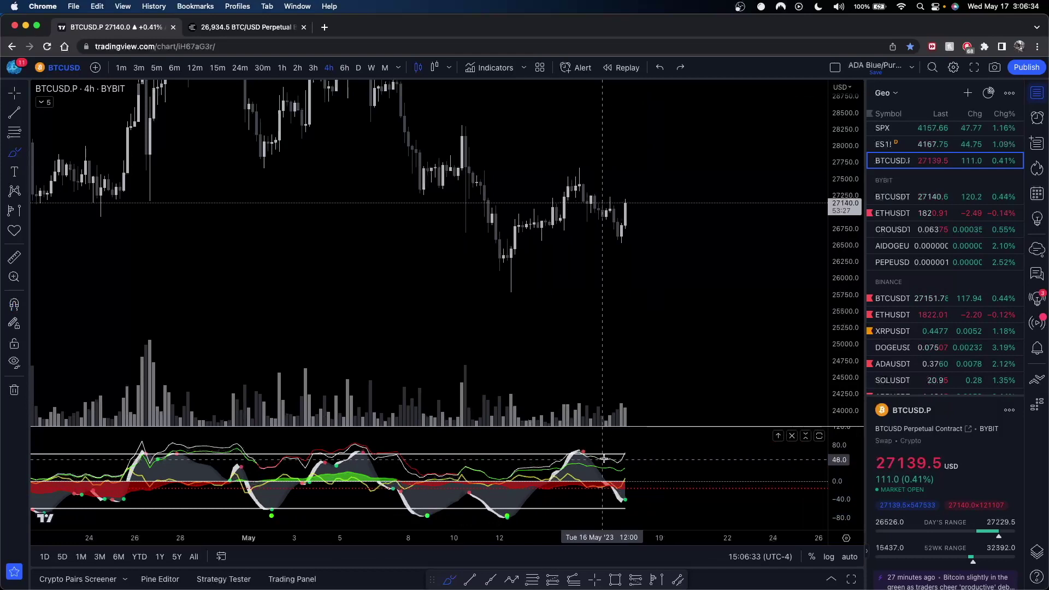
drag(639, 459, 689, 484)
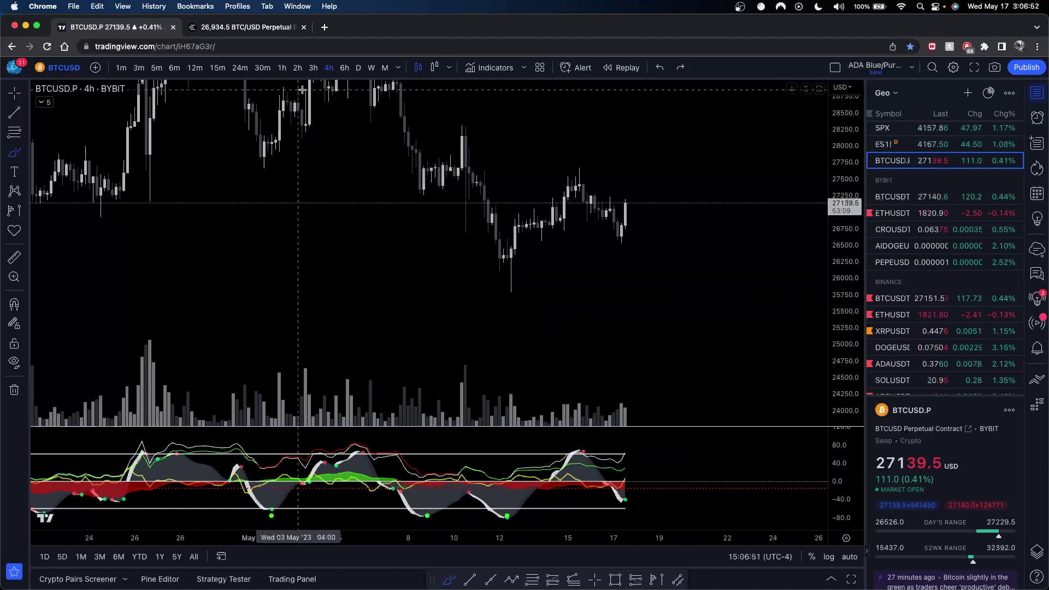
- Sketch two repeating up-and-down brush waves across the price chart to illustrate market cycles, one above the other
mouse_move(90, 317)
mouse_down()
mouse_move(148, 218)
mouse_move(213, 335)
mouse_move(351, 183)
mouse_move(407, 347)
mouse_move(540, 177)
mouse_move(580, 345)
mouse_move(703, 187)
mouse_move(746, 306)
mouse_up()
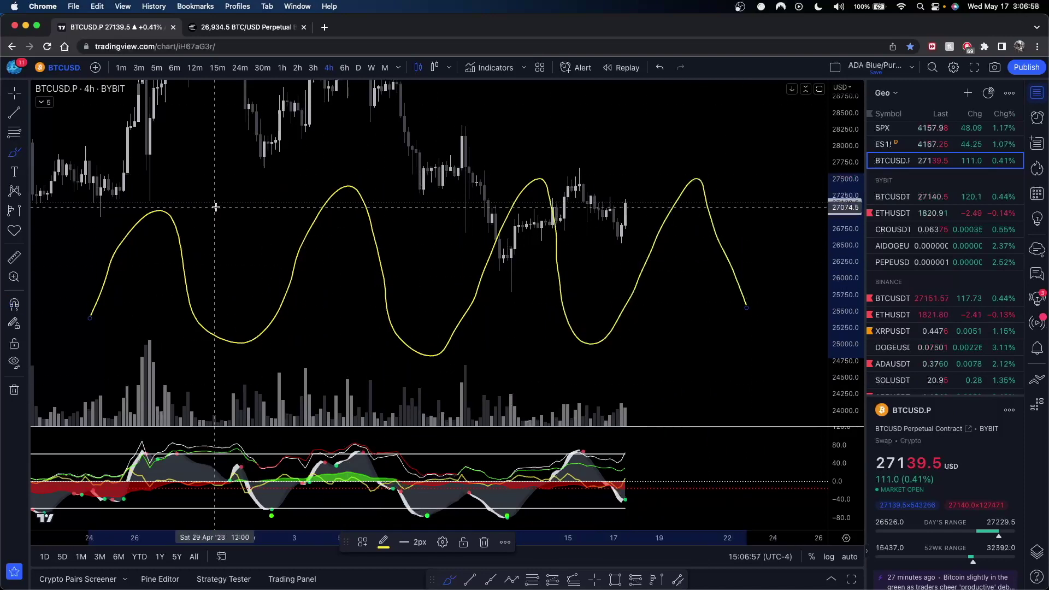
key(Escape)
drag(237, 201, 253, 243)
click(15, 152)
mouse_move(117, 249)
mouse_down()
mouse_move(164, 133)
mouse_move(478, 136)
mouse_move(594, 159)
mouse_move(710, 221)
mouse_up()
drag(631, 145, 627, 279)
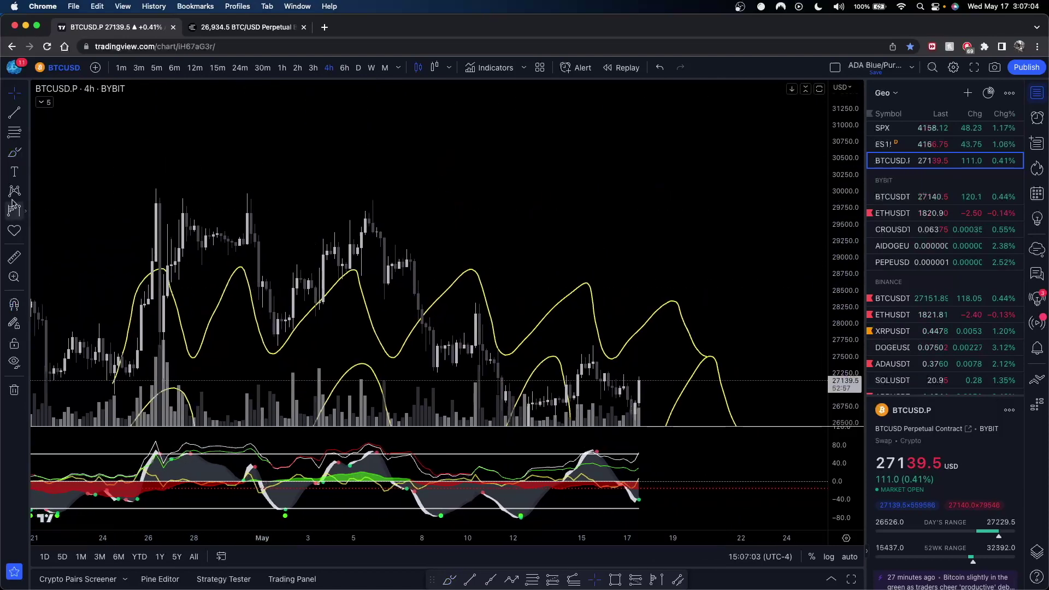
- Brush another cycle wave over the price candles and remove all the wave drawings from the chart
click(15, 152)
mouse_move(108, 238)
mouse_down()
mouse_move(140, 145)
mouse_move(234, 169)
mouse_move(375, 170)
mouse_move(706, 235)
mouse_up()
key(BackSpace)
drag(634, 237, 651, 146)
click(650, 237)
key(ctrl+z)
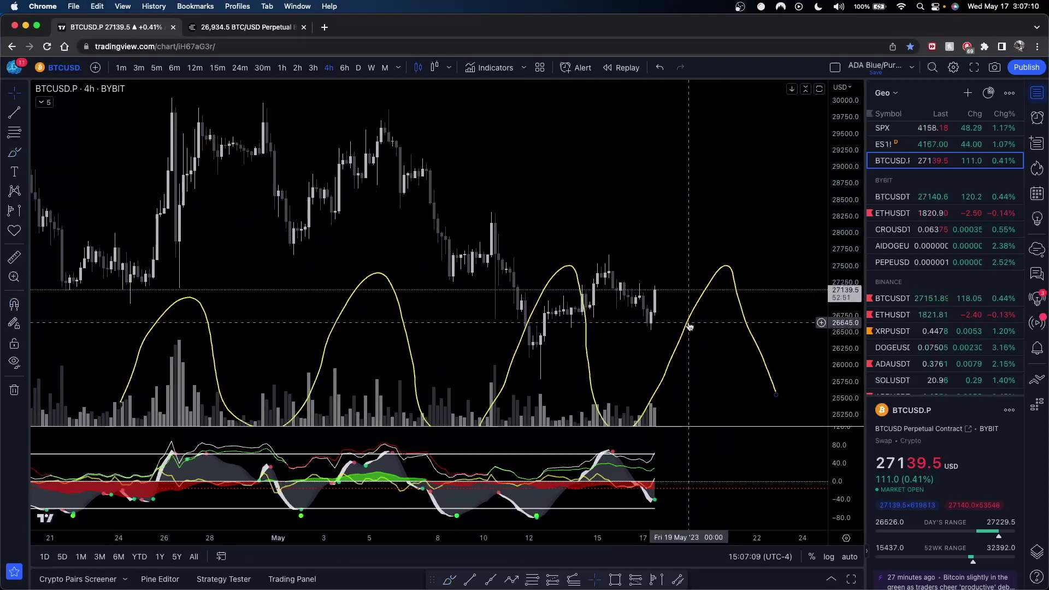
key(ctrl+z)
- Circle the latest green dot and the preceding wave peak on MarketCipher B with the brush, undoing each circle
drag(713, 328, 697, 243)
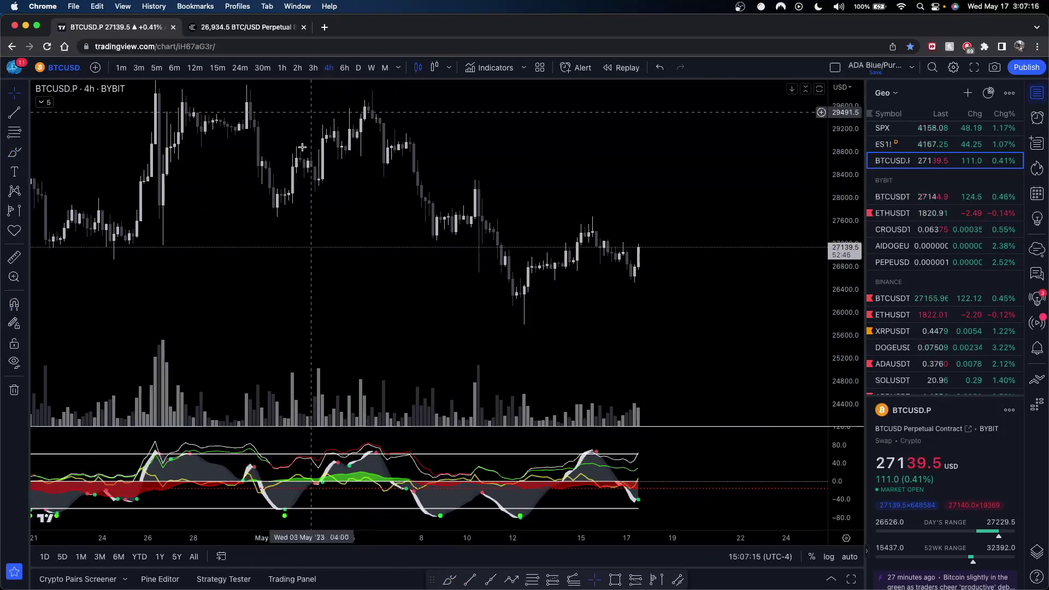
drag(663, 437, 530, 308)
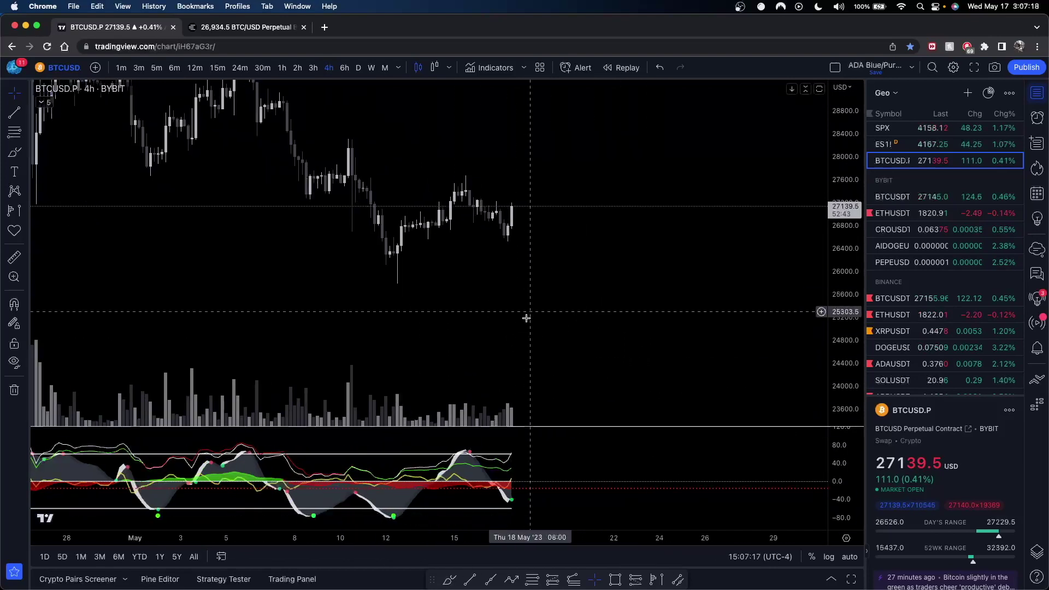
click(14, 154)
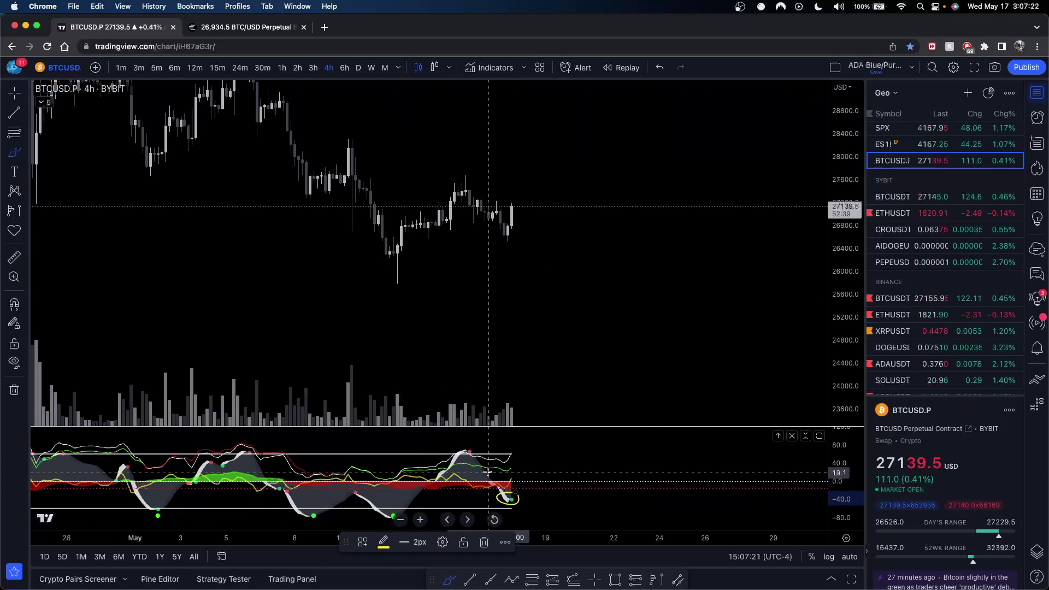
key(super+z)
drag(471, 448, 462, 451)
key(super+z)
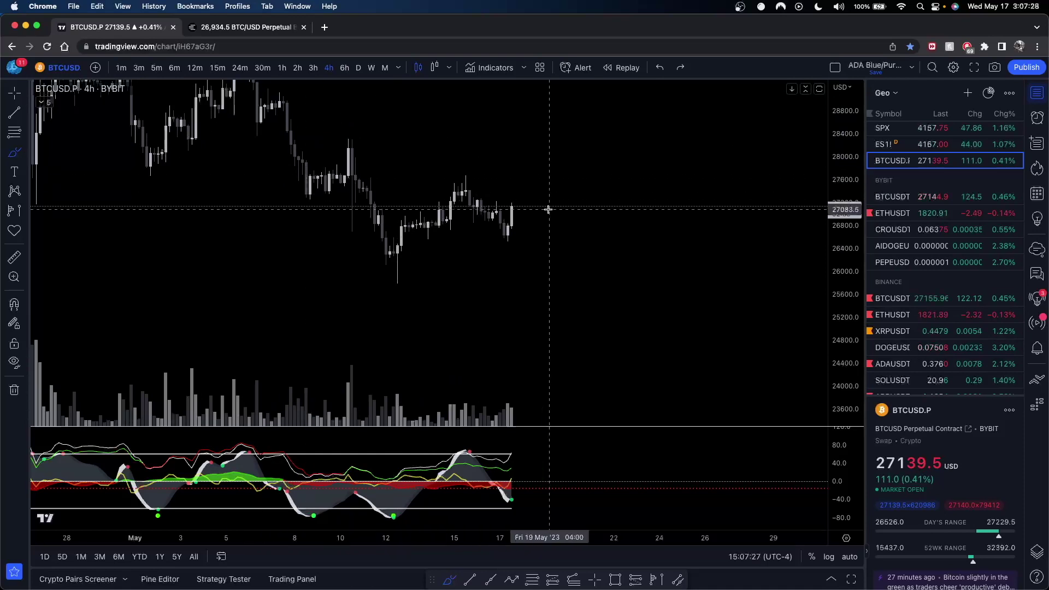
- Brush an upward projection line from the latest 4-hour low, undo it and leave the brush tool
scroll(375, 265, left, 3)
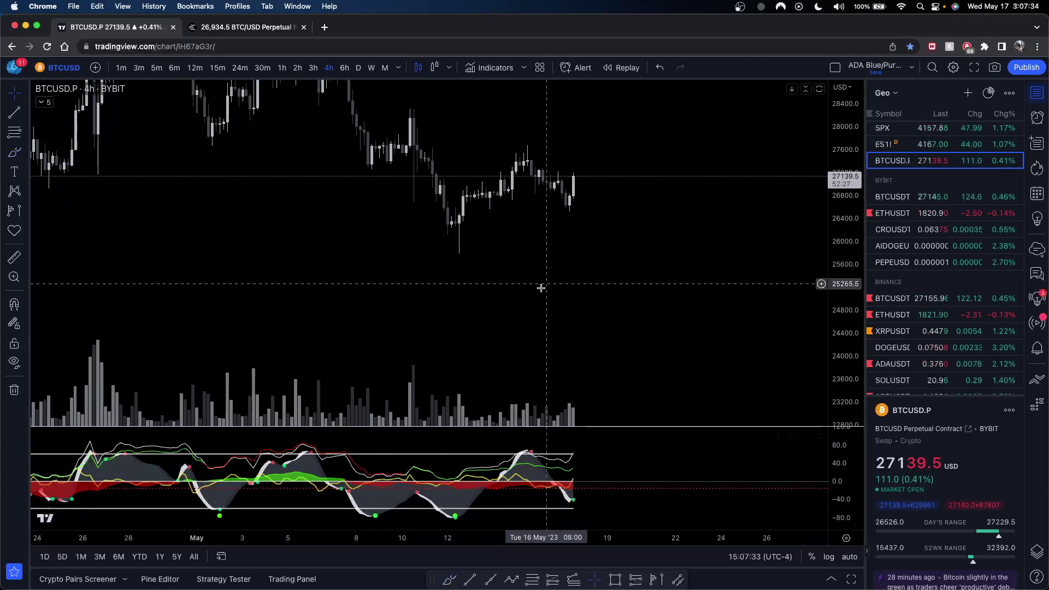
drag(546, 284, 509, 295)
click(14, 153)
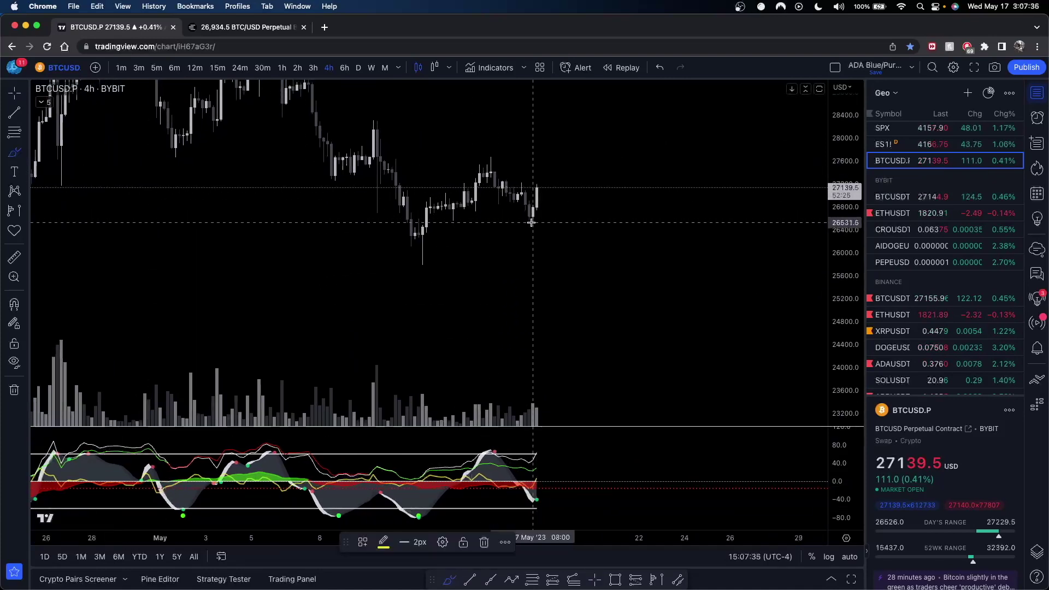
drag(537, 216, 586, 115)
key(super+z)
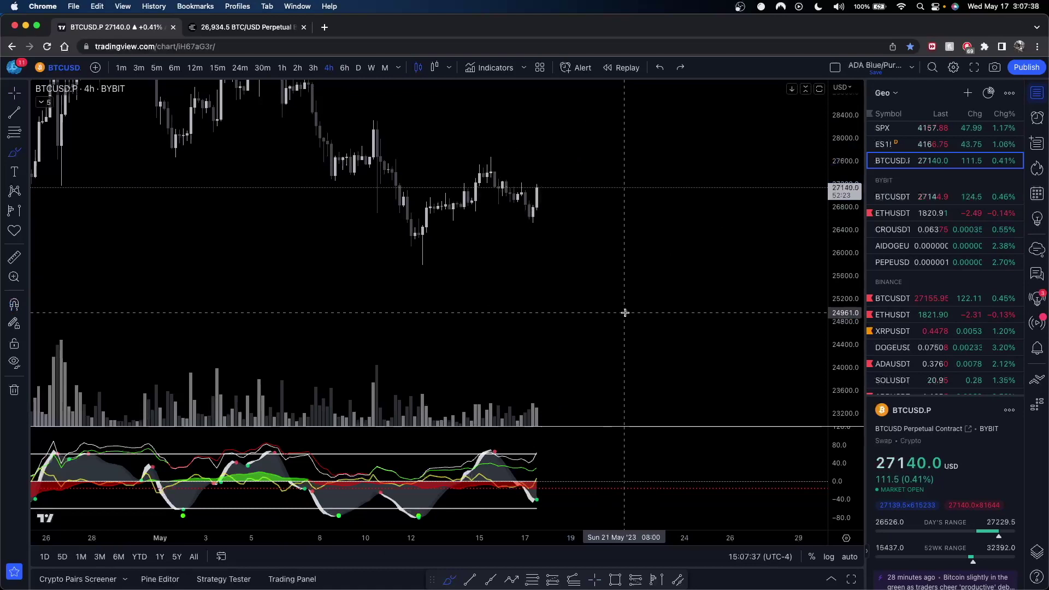
key(Escape)
drag(572, 289, 599, 269)
scroll(599, 269, up, 3)
mouse_move(534, 273)
mouse_down()
mouse_move(626, 273)
mouse_move(674, 299)
mouse_up()
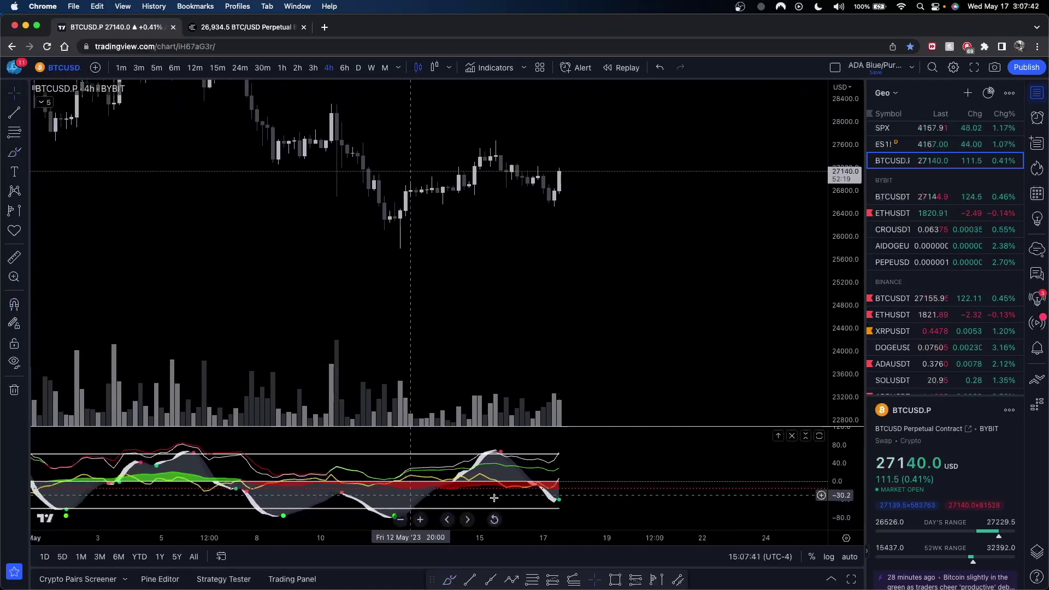
- Brush rising projection waves ahead of the latest MarketCipher B low and a rise-drop-rise path on the price chart, then undo the price path
drag(834, 505, 816, 491)
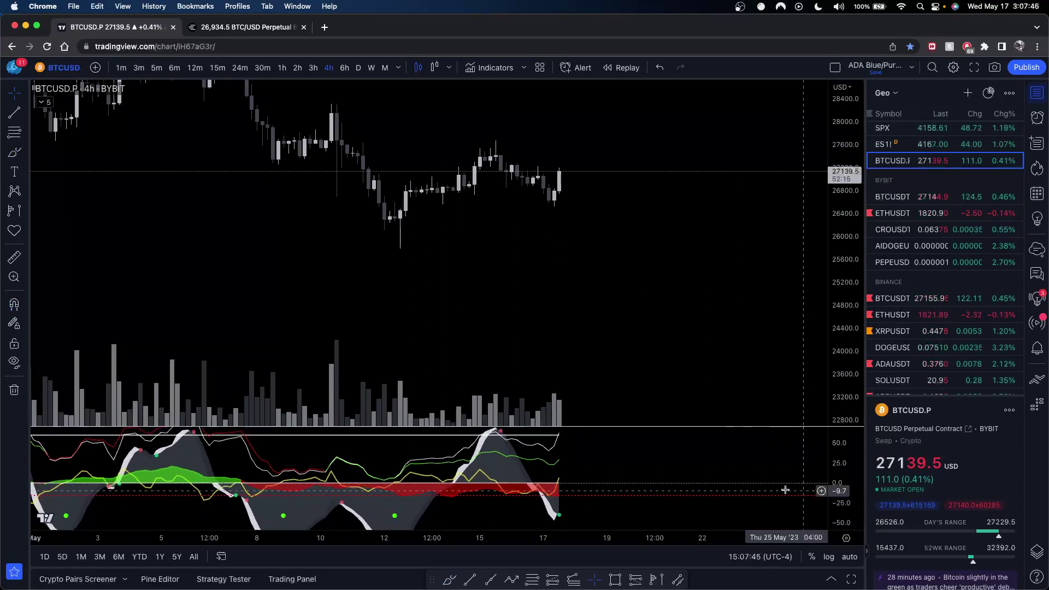
scroll(621, 481, down, 3)
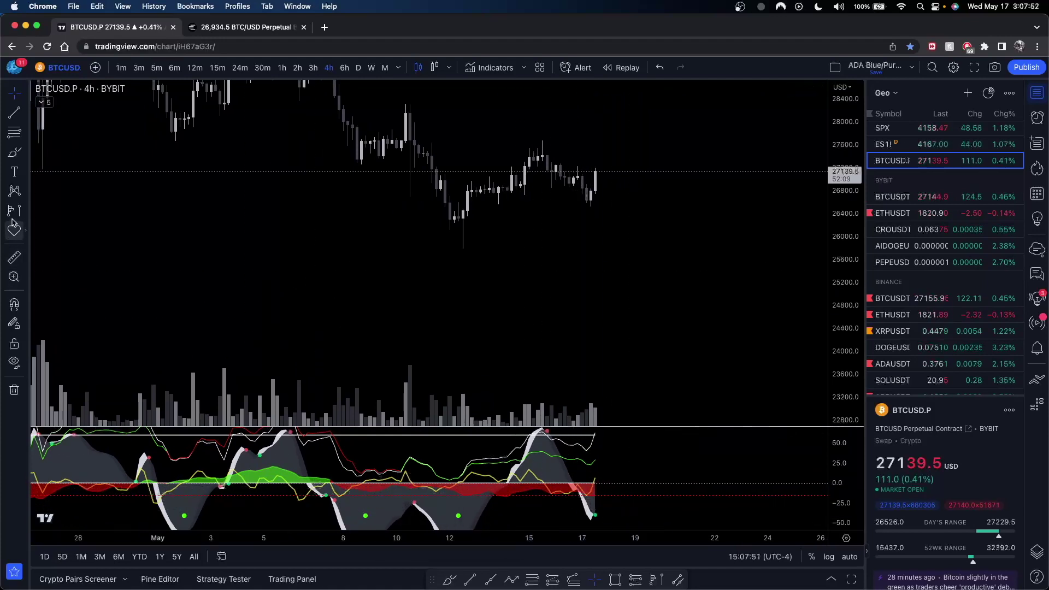
click(13, 154)
mouse_move(592, 514)
mouse_down()
mouse_move(620, 453)
mouse_move(639, 484)
mouse_move(680, 446)
mouse_move(568, 538)
mouse_up()
mouse_move(592, 201)
mouse_down()
mouse_move(609, 146)
mouse_move(627, 292)
mouse_move(683, 126)
mouse_up()
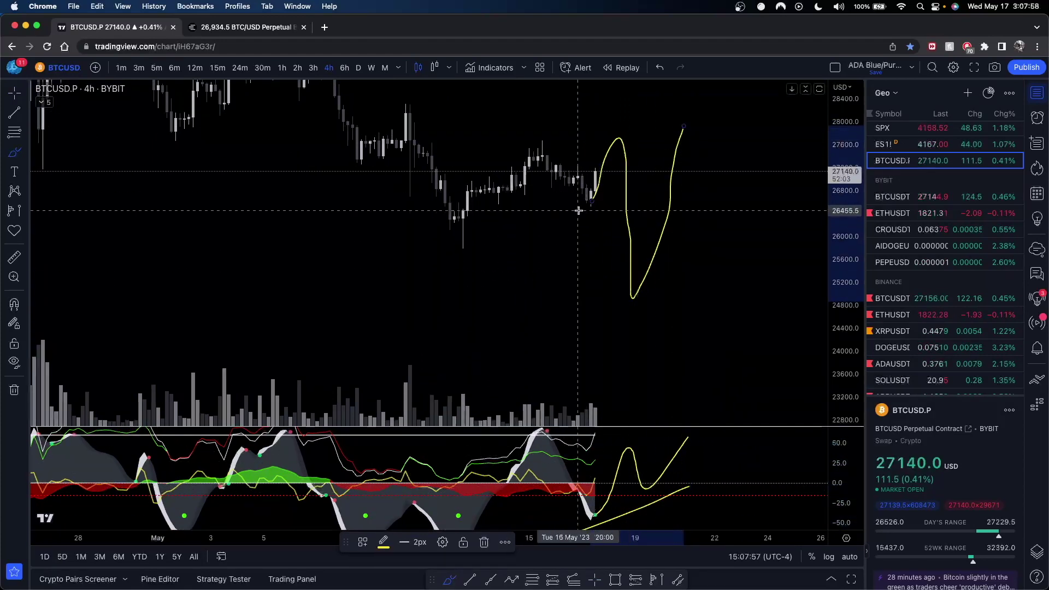
key(super+z)
- Brush a smaller rise, dip and recovery path ahead of the latest 4-hour candle, then remove all projection drawings and leave the brush tool
mouse_move(593, 182)
mouse_down()
mouse_move(613, 152)
mouse_move(625, 248)
mouse_move(728, 142)
mouse_up()
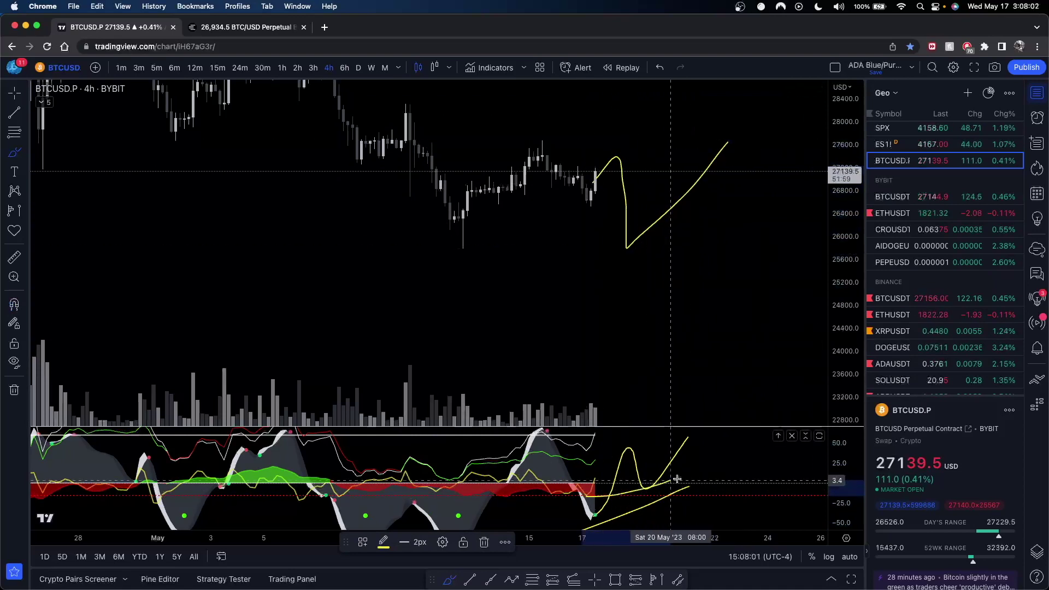
key(super+z)
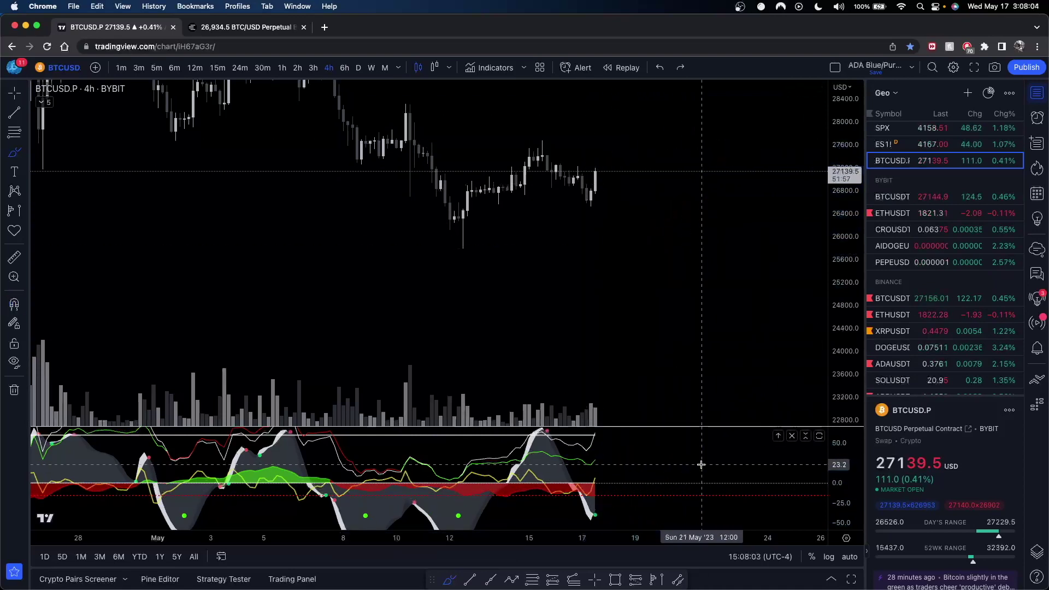
key(Escape)
- Examine the 4-hour price swings and MarketCipher B waves from early April to mid-May
scroll(688, 322, up, 3)
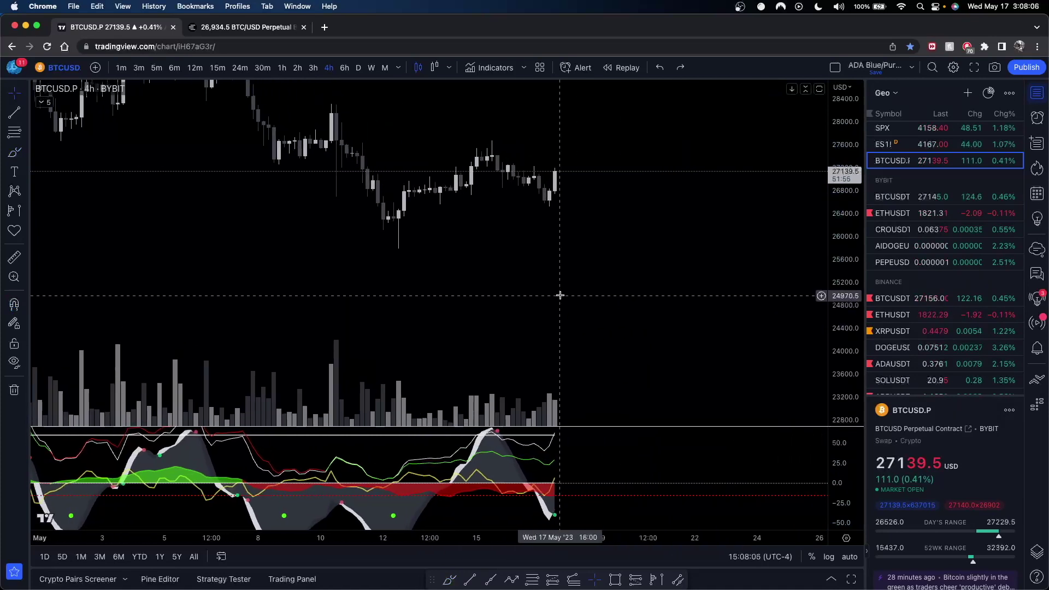
drag(566, 297, 674, 313)
scroll(792, 278, up, 4)
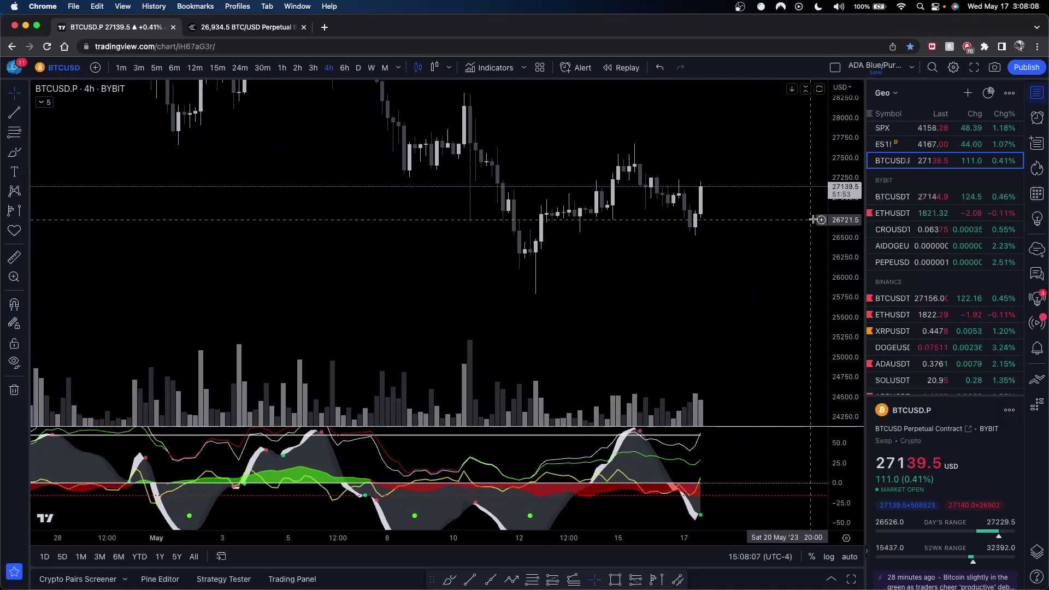
scroll(699, 283, down, 3)
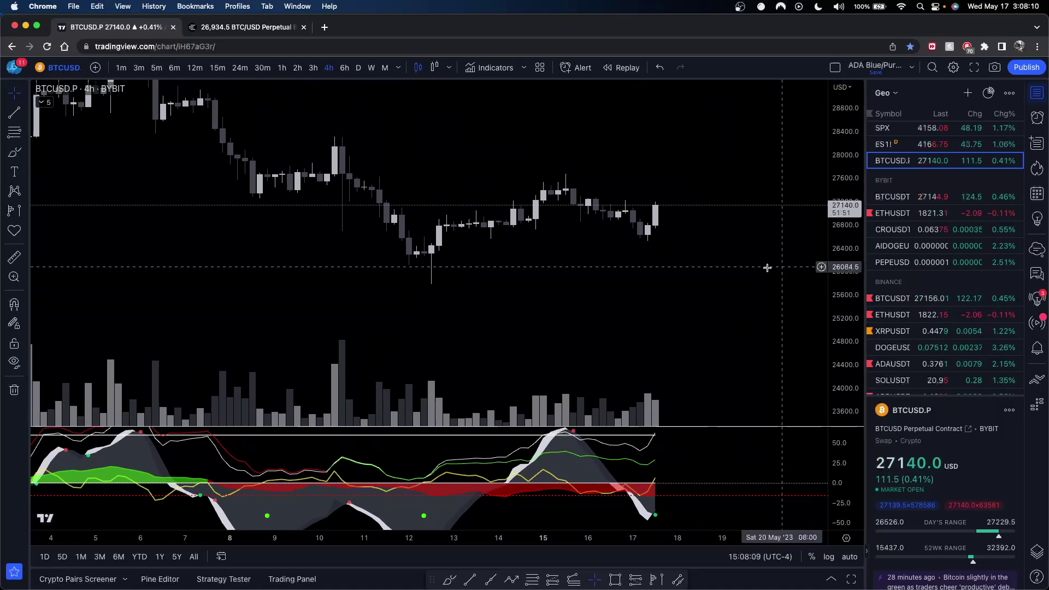
scroll(699, 283, down, 2)
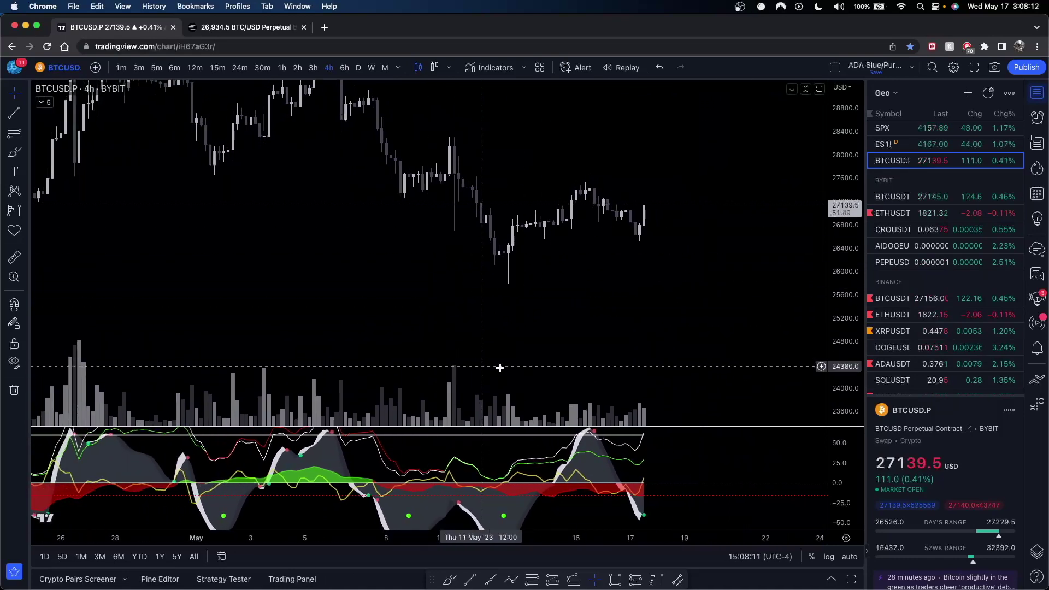
scroll(847, 485, down, 2)
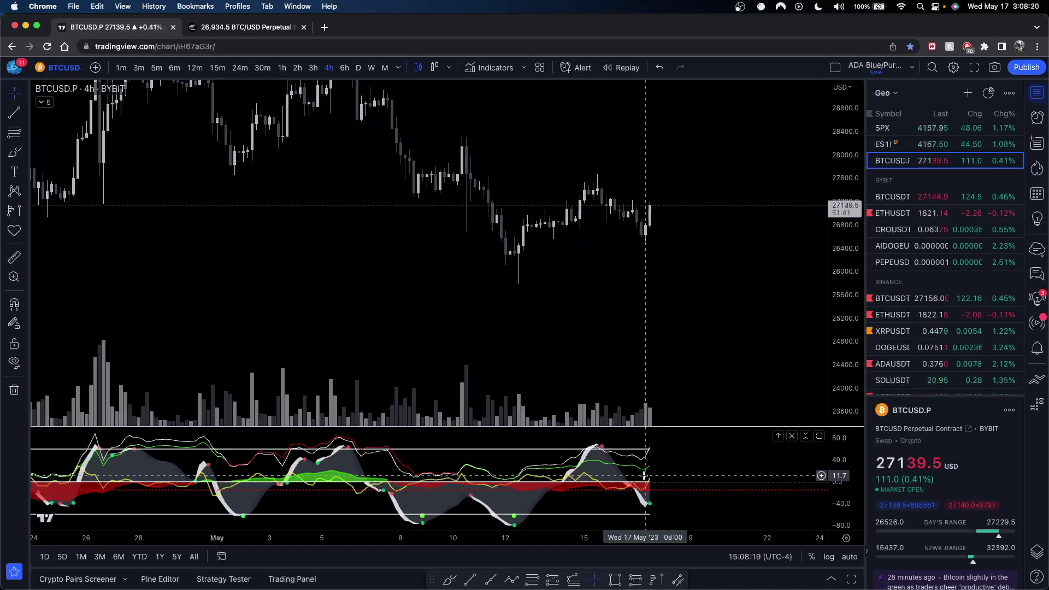
scroll(553, 258, down, 4)
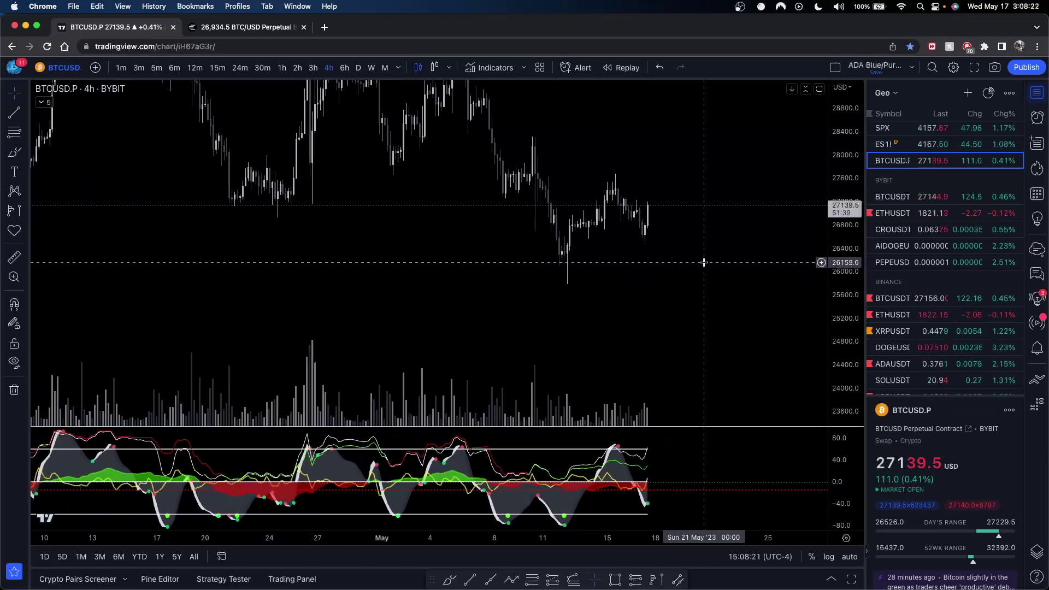
drag(843, 139, 841, 287)
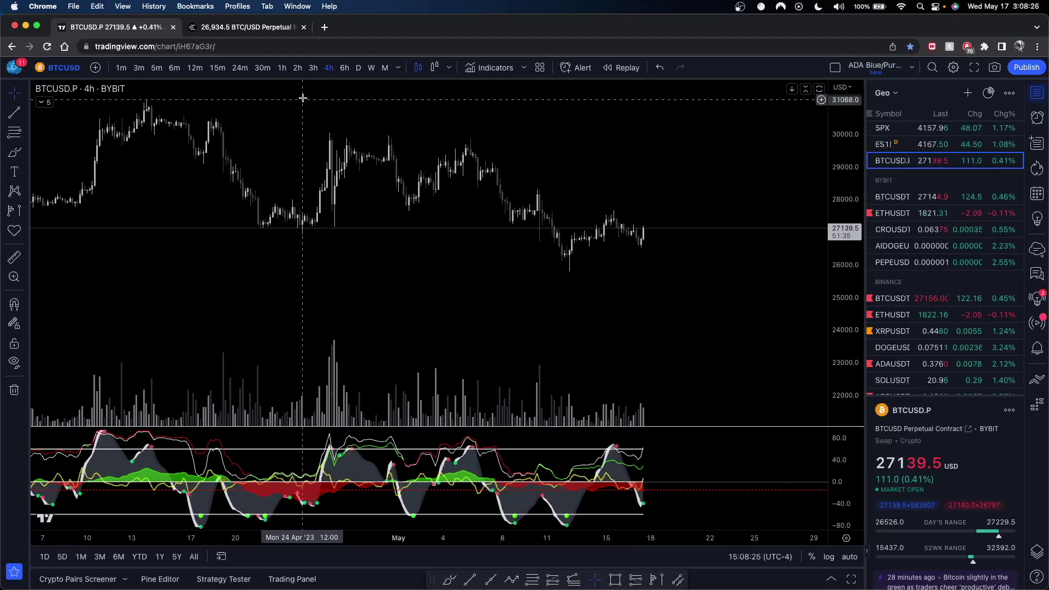
drag(655, 295, 632, 278)
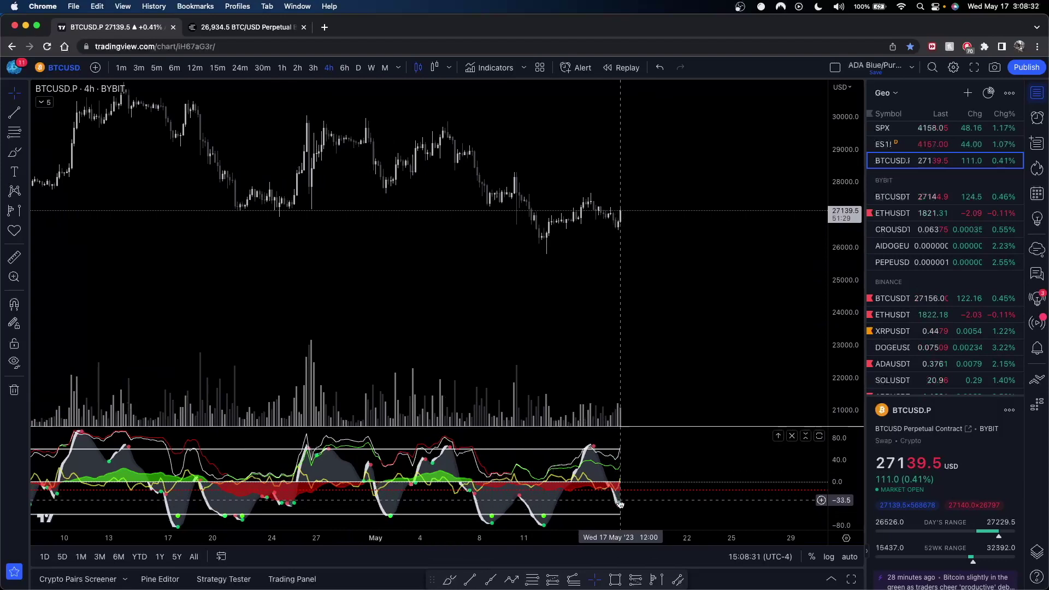
- Brush a projection path over the May candles on the 4-hour price chart, undo it and leave the brush tool
click(14, 152)
mouse_move(499, 180)
mouse_down()
mouse_move(546, 243)
mouse_move(615, 218)
mouse_move(662, 146)
mouse_up()
key(super+z)
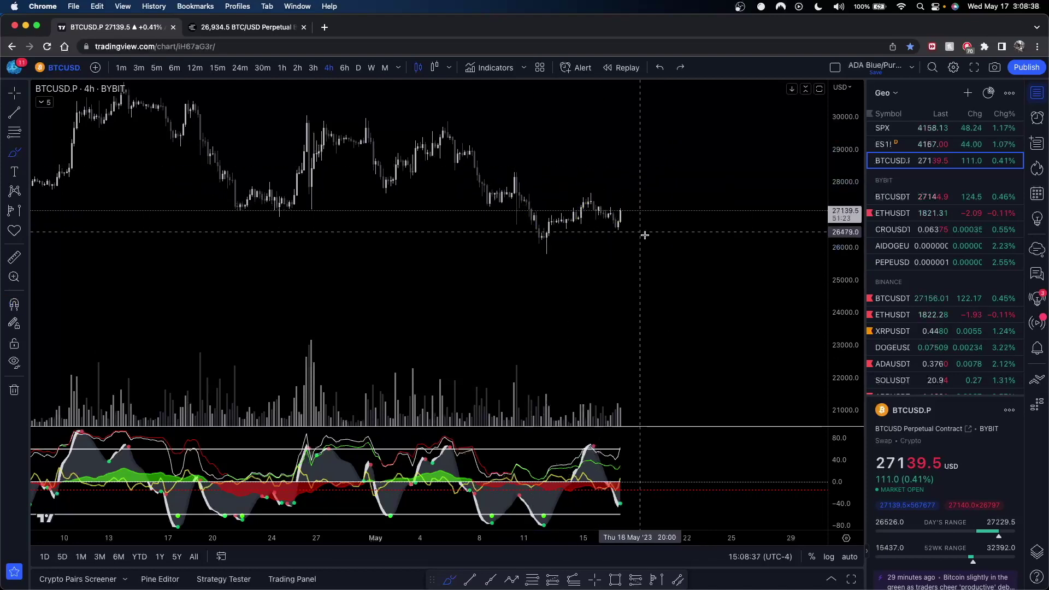
key(1)
key(Escape)
right_click(570, 280)
click(518, 243)
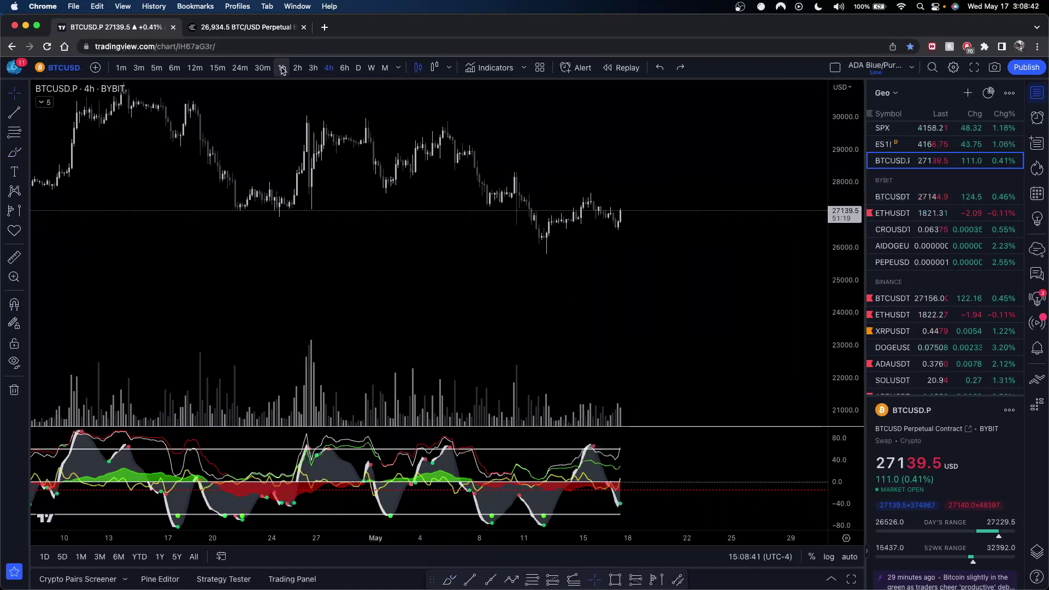
- Compare the price action and MarketCipher B waves on the 1-hour and 4-hour timeframes, ending on the 1-hour chart
drag(622, 216, 591, 231)
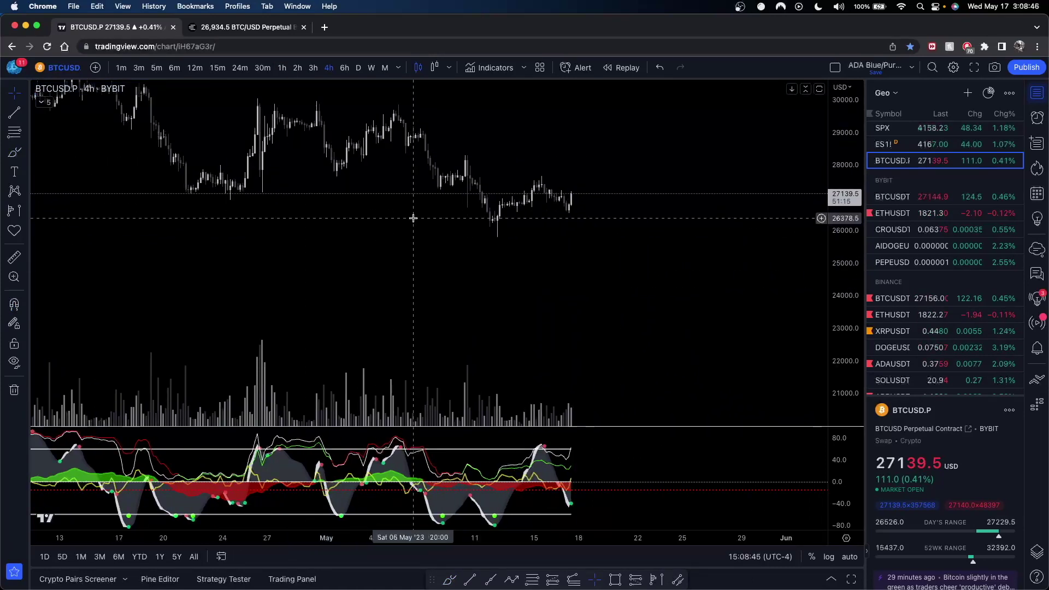
click(281, 68)
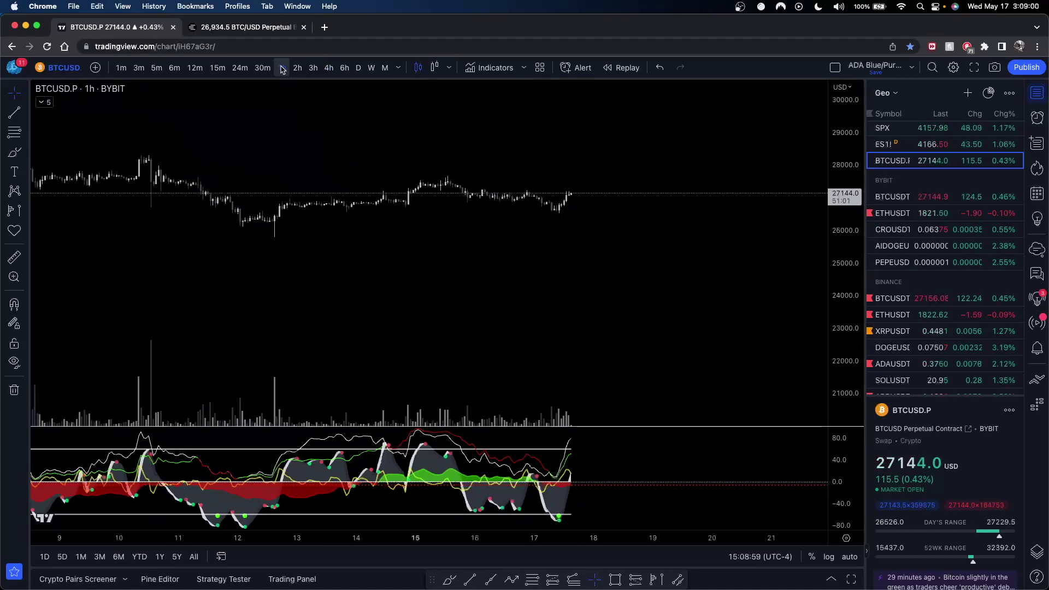
scroll(424, 139, down, 4)
scroll(424, 138, down, 4)
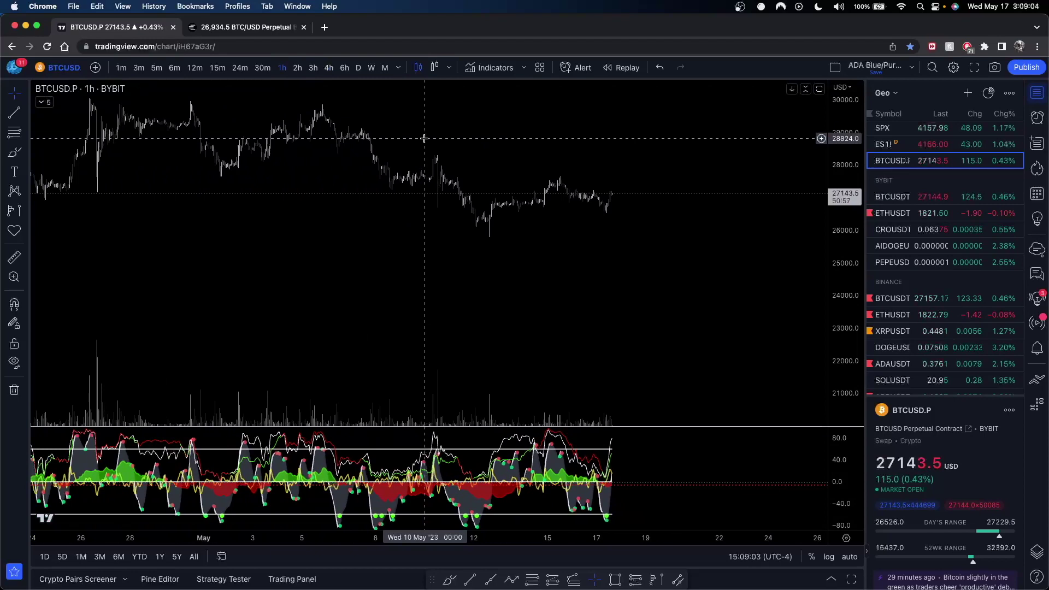
drag(568, 240, 607, 307)
drag(838, 347, 839, 245)
drag(723, 322, 762, 285)
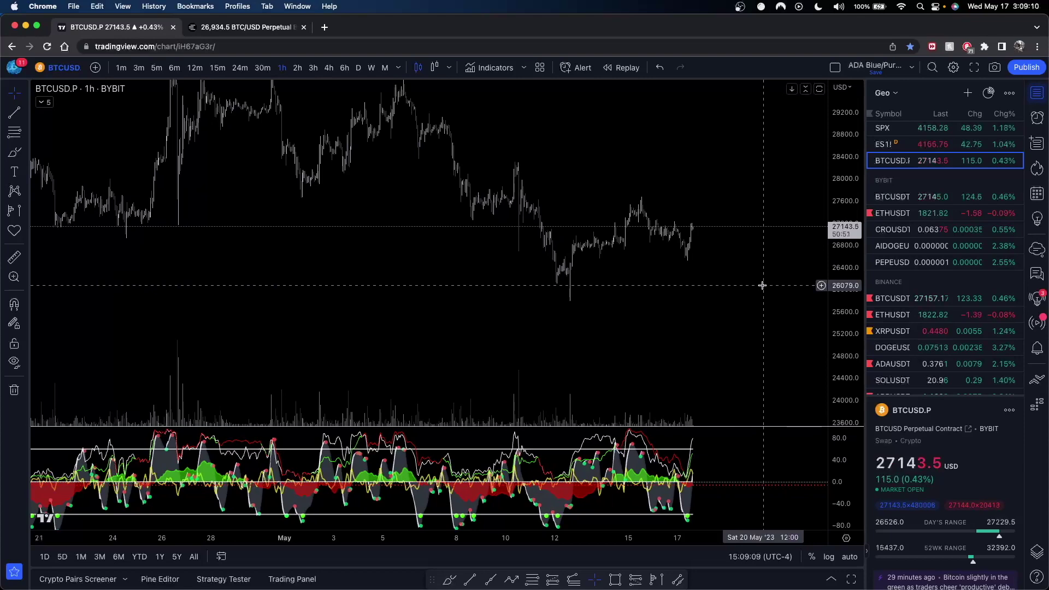
scroll(762, 285, up, 3)
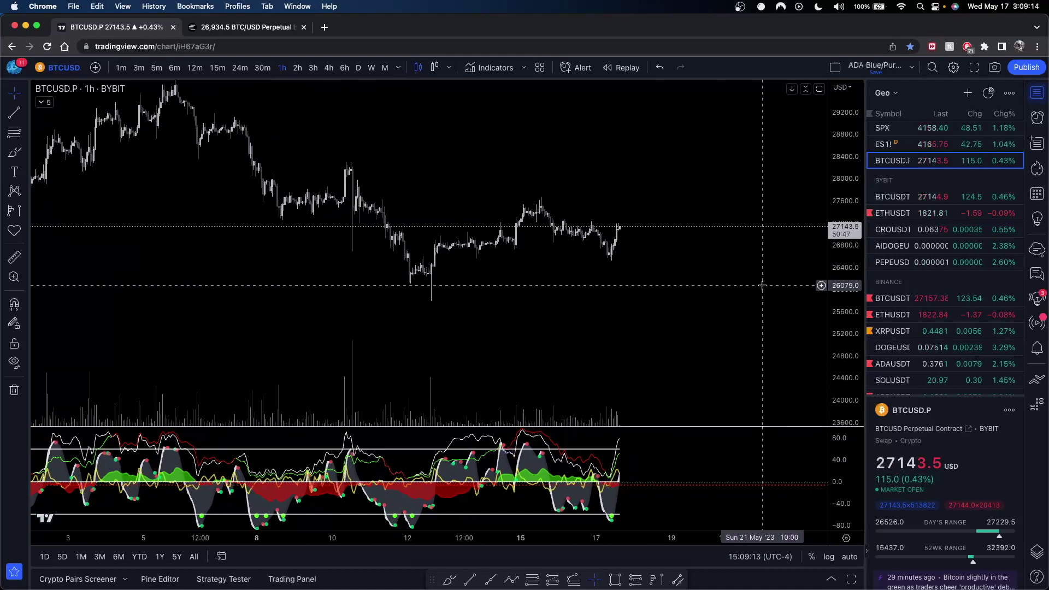
scroll(762, 286, up, 1)
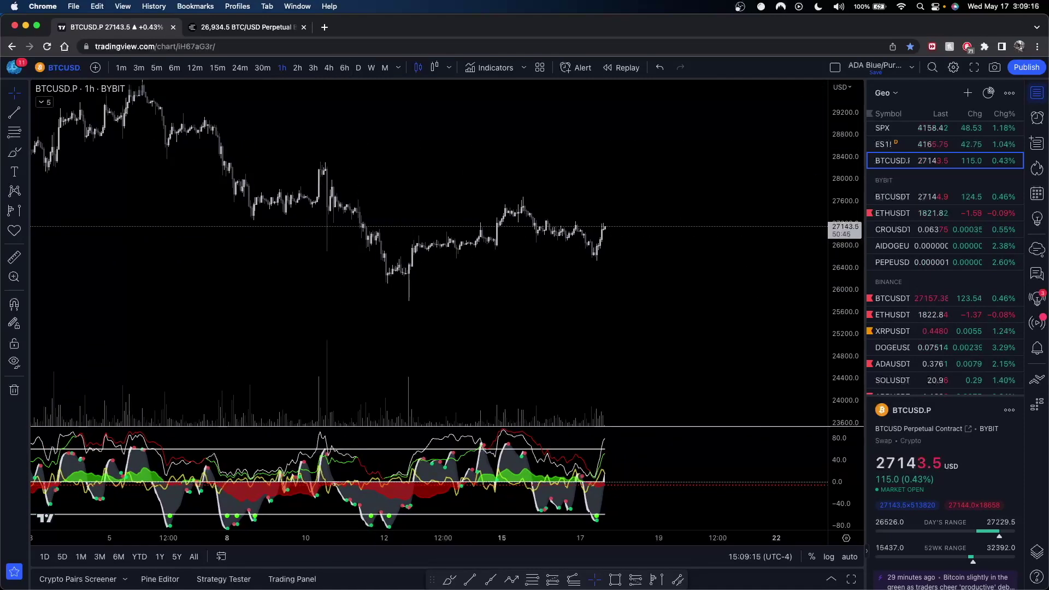
click(328, 68)
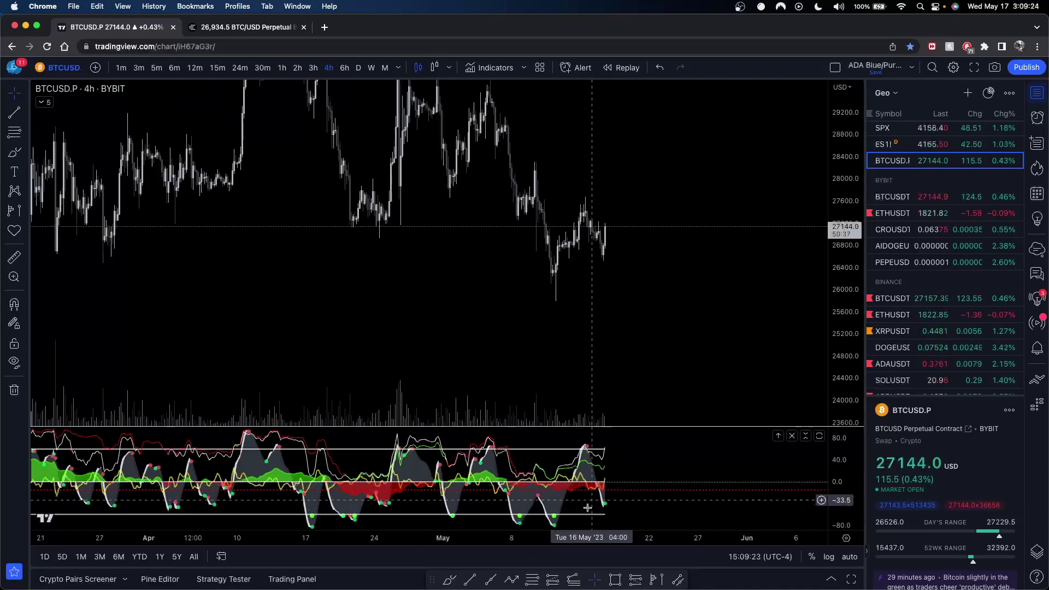
click(283, 68)
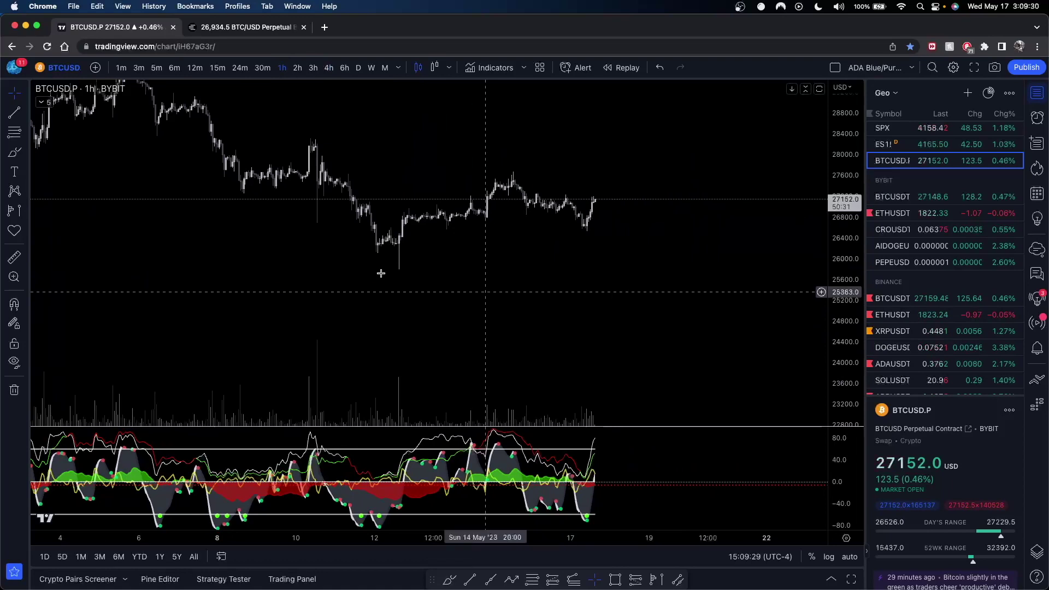
- Brush a falling line across the latest 1-hour MarketCipher B waves and another small mark, undo both and leave the brush tool
click(14, 151)
drag(467, 453, 635, 491)
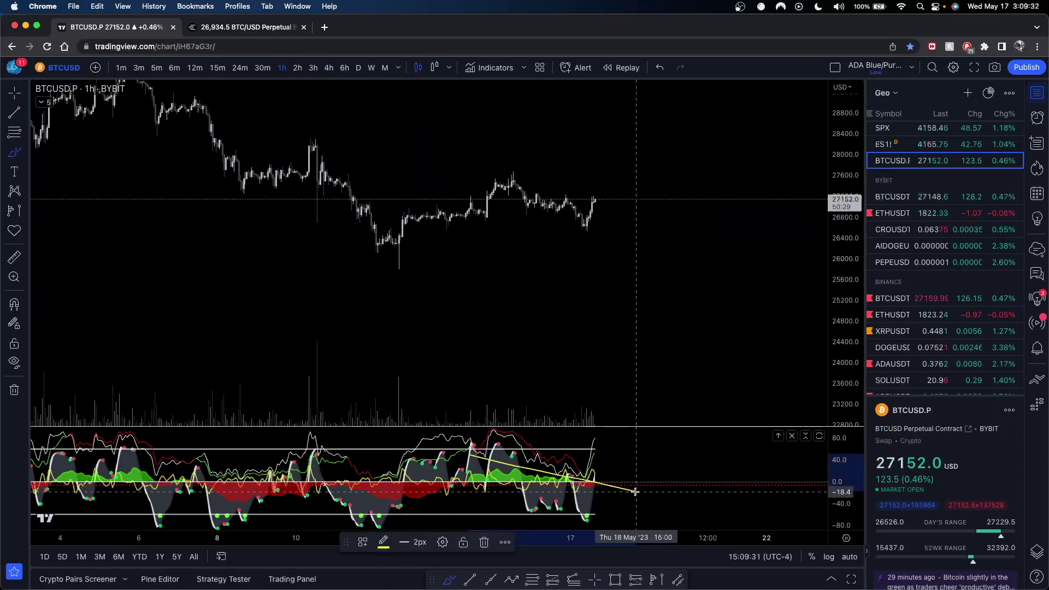
key(super+z)
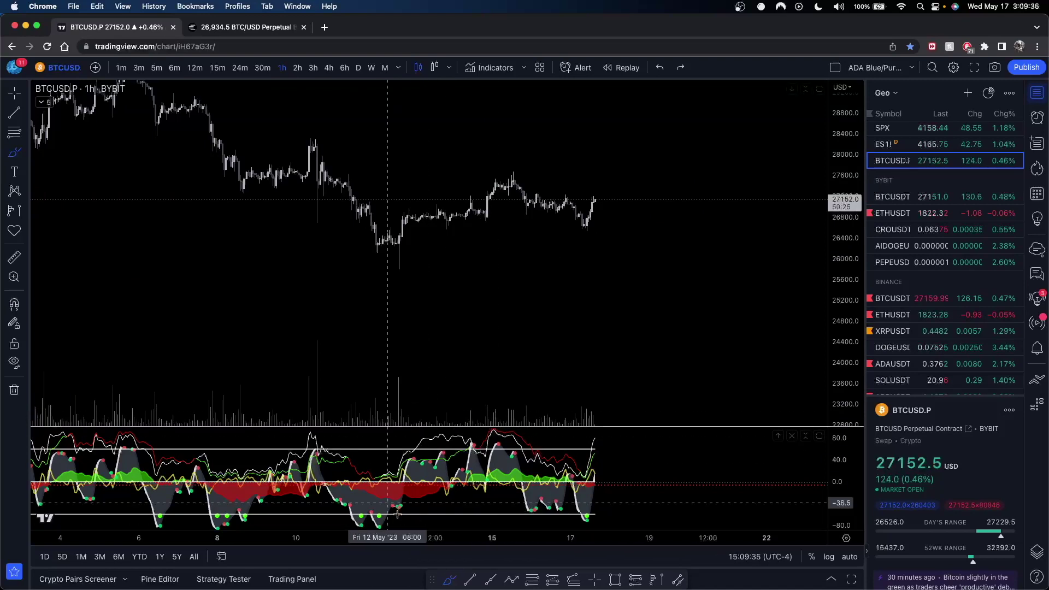
mouse_move(658, 505)
mouse_down()
mouse_move(516, 474)
mouse_move(661, 506)
mouse_up()
key(super+z)
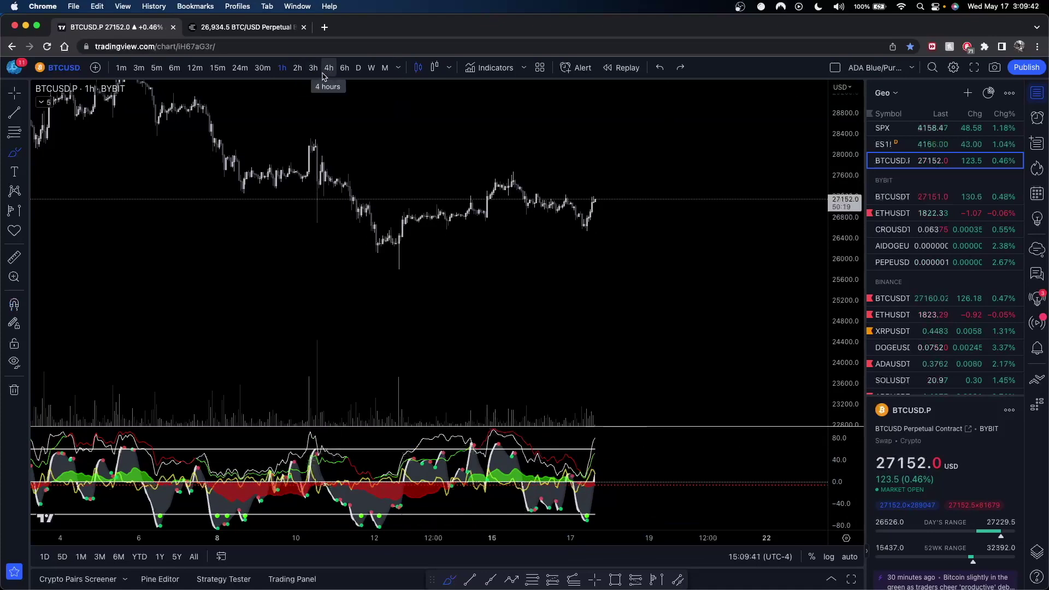
key(Escape)
- Switch the chart to the 1-minute timeframe and rescale the price and MarketCipher B panes to examine the 17 May move
mouse_move(598, 517)
mouse_down()
mouse_move(603, 491)
mouse_move(585, 491)
mouse_up()
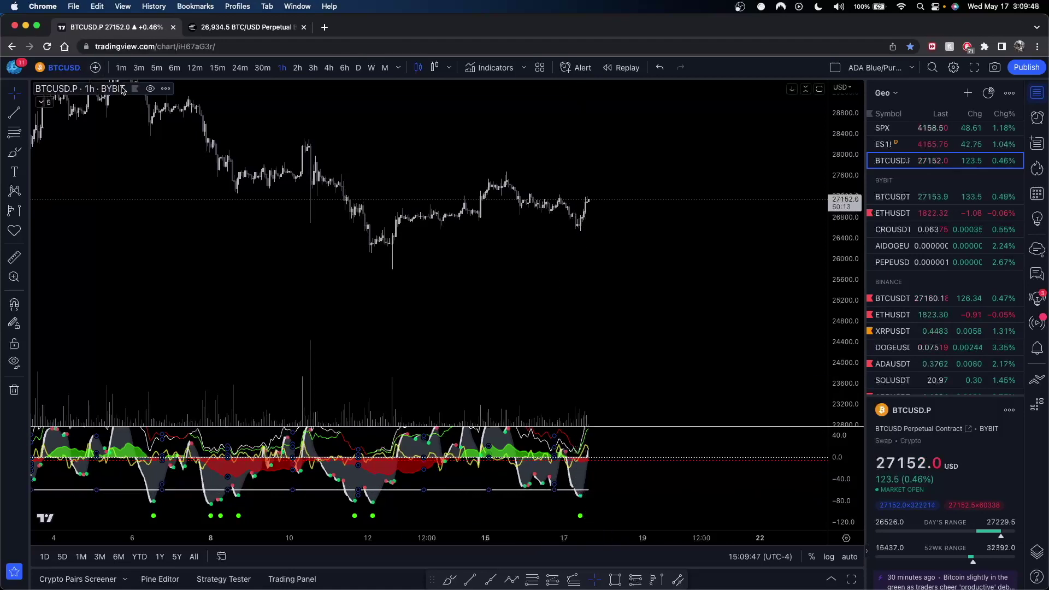
click(121, 68)
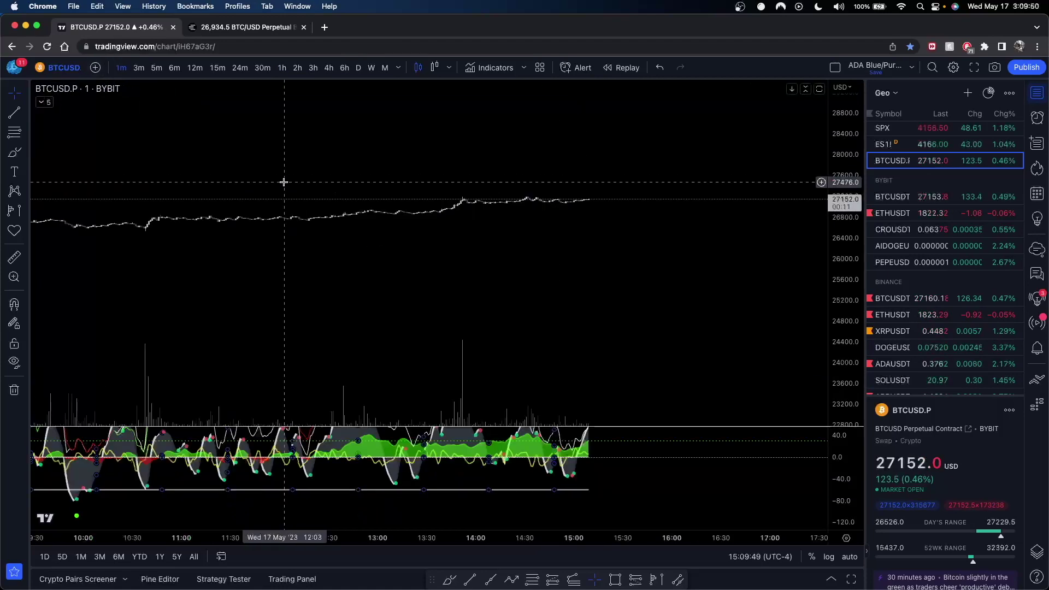
scroll(490, 248, down, 5)
drag(843, 261, 844, 191)
drag(715, 183, 724, 287)
drag(840, 298, 840, 251)
drag(732, 240, 749, 234)
scroll(748, 235, up, 2)
scroll(744, 238, up, 1)
drag(704, 262, 693, 290)
drag(746, 482, 777, 519)
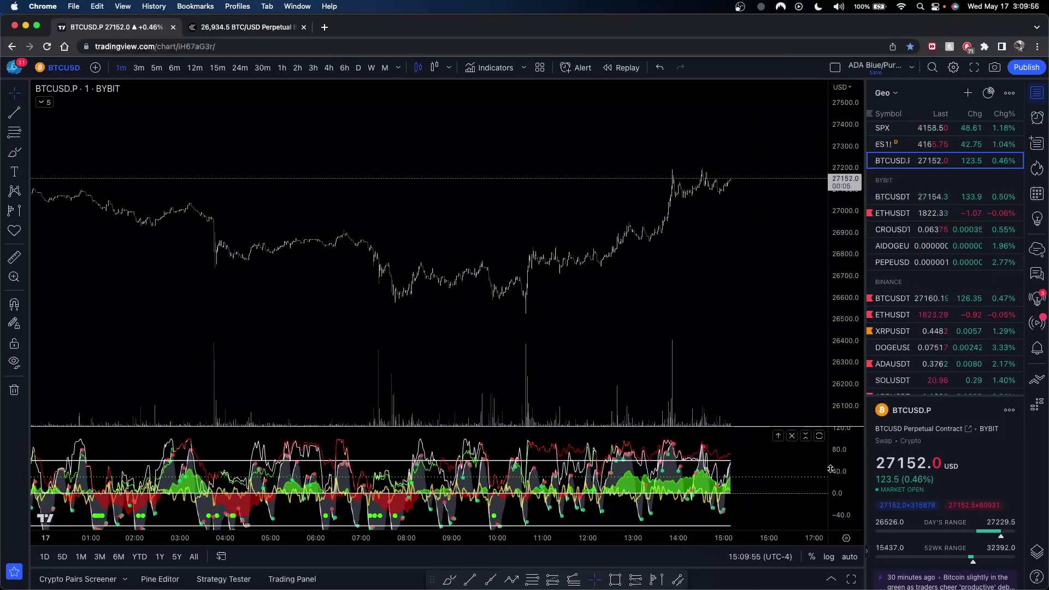
scroll(676, 325, right, 3)
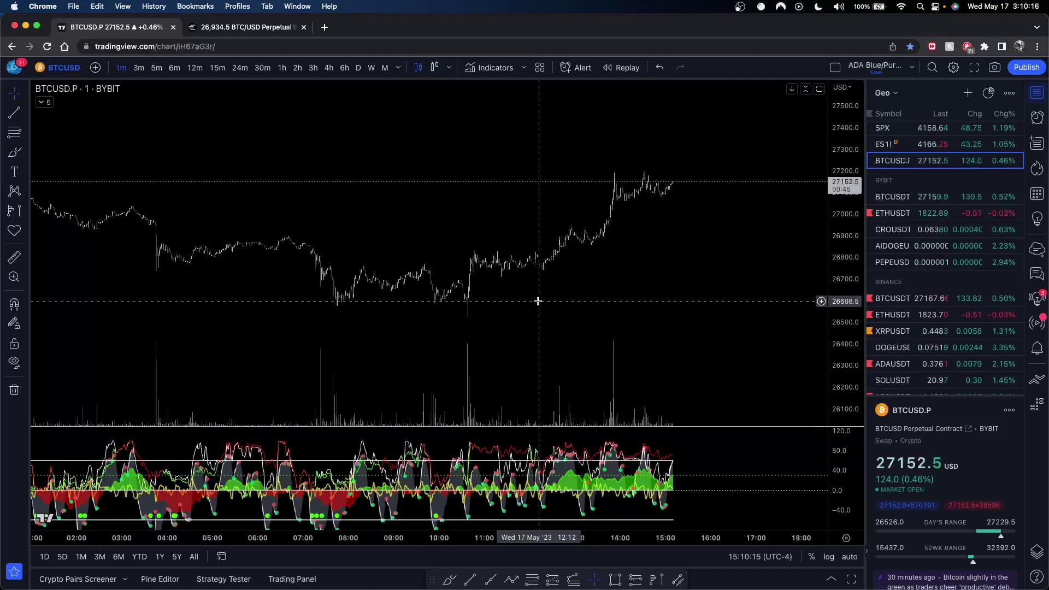
scroll(562, 300, up, 5)
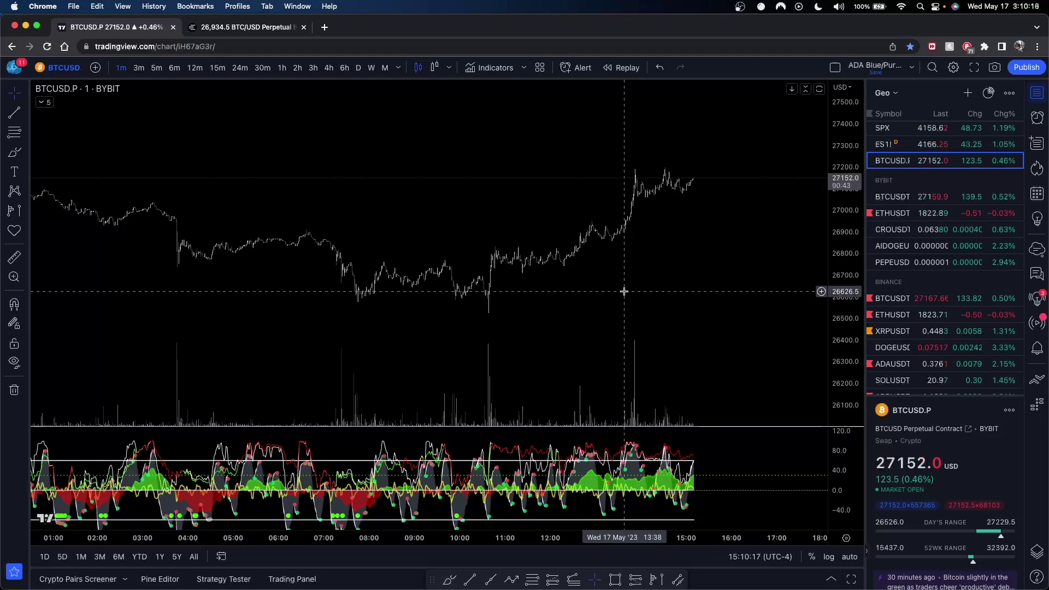
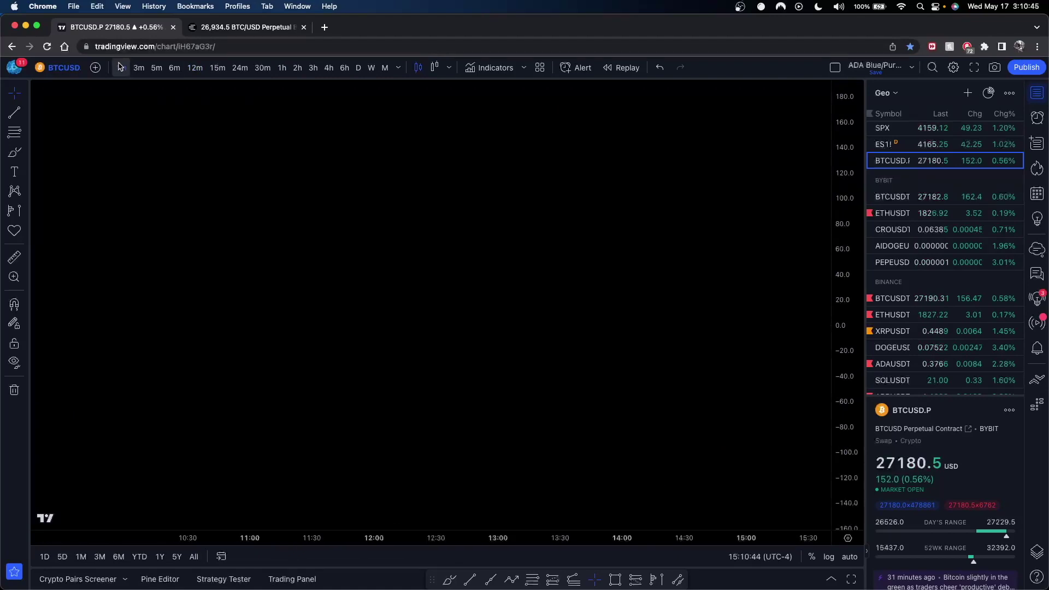
- Examine the 1-minute MarketCipher B waves in the maximized indicator pane over a longer period with a compressed vertical scale
scroll(628, 263, down, 4)
scroll(628, 264, down, 3)
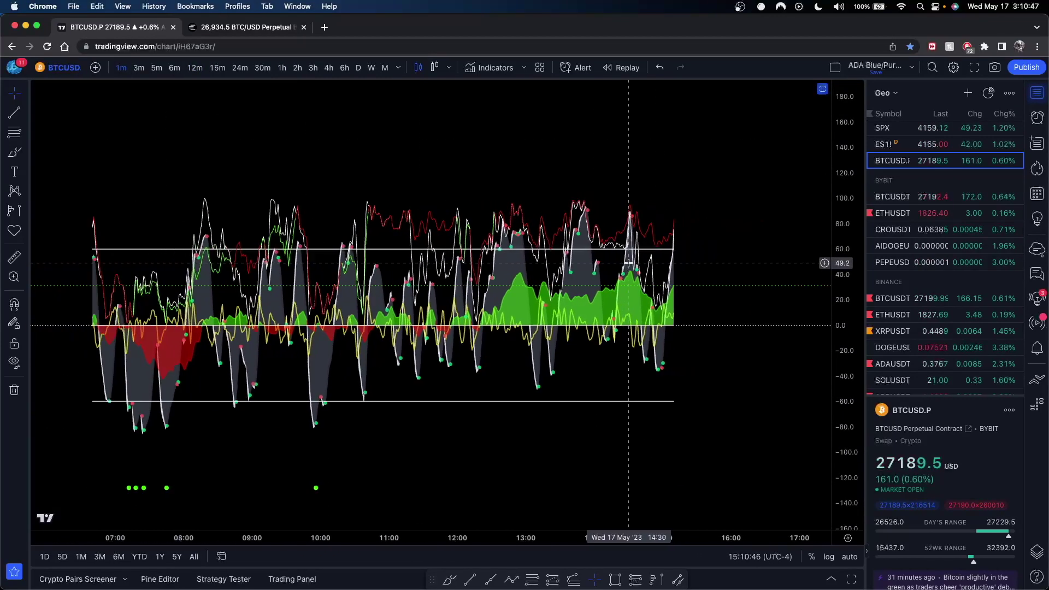
drag(850, 245, 852, 375)
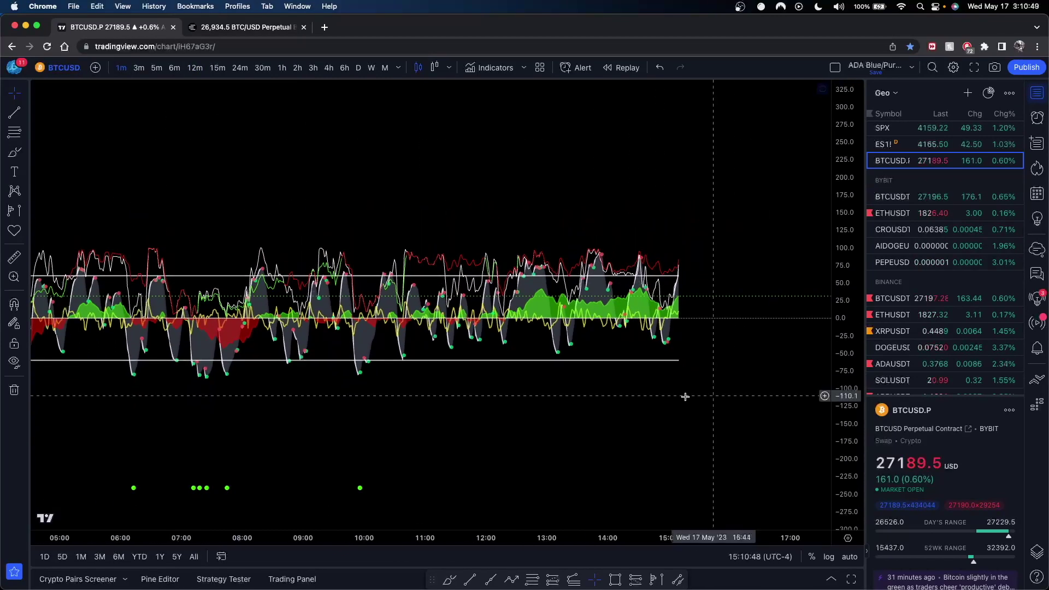
drag(664, 390, 757, 382)
scroll(758, 381, up, 1)
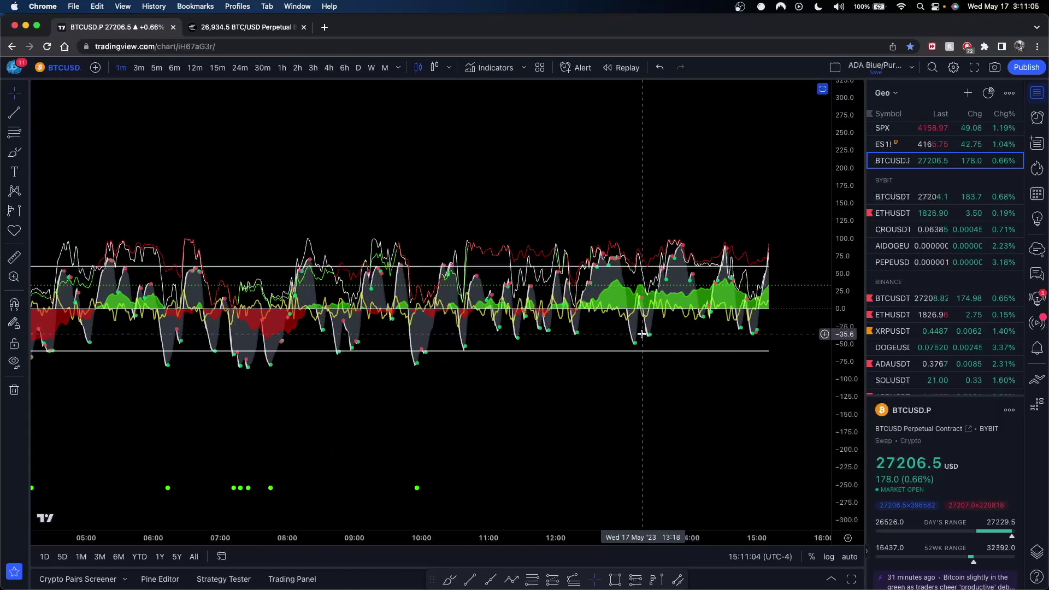
- Brush a sharp peak and a steep rising stroke above the 1-minute MarketCipher B waves, undo the marks and leave the brush tool
scroll(546, 404, up, 4)
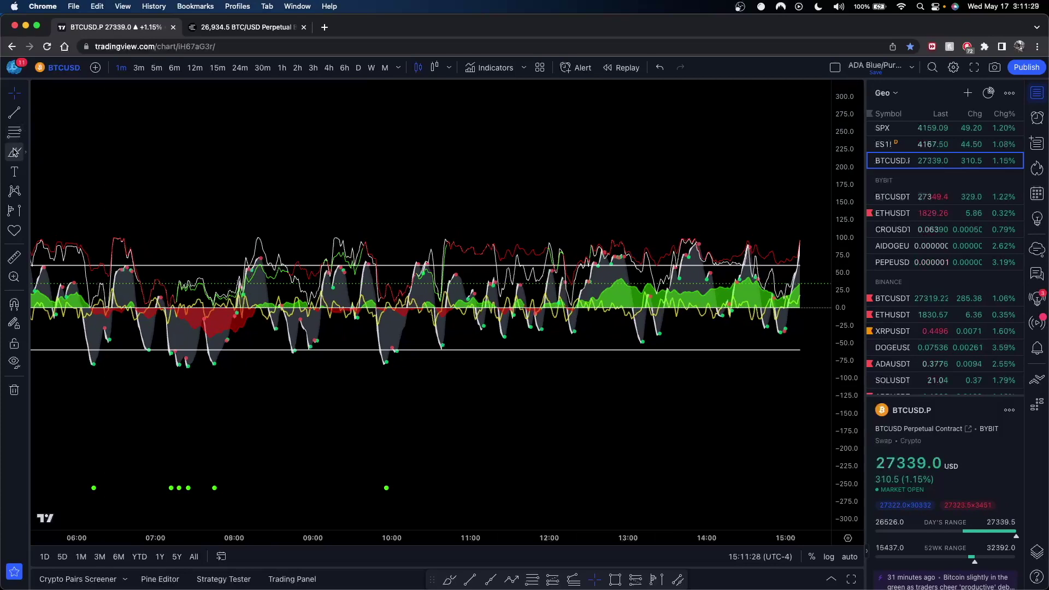
click(14, 152)
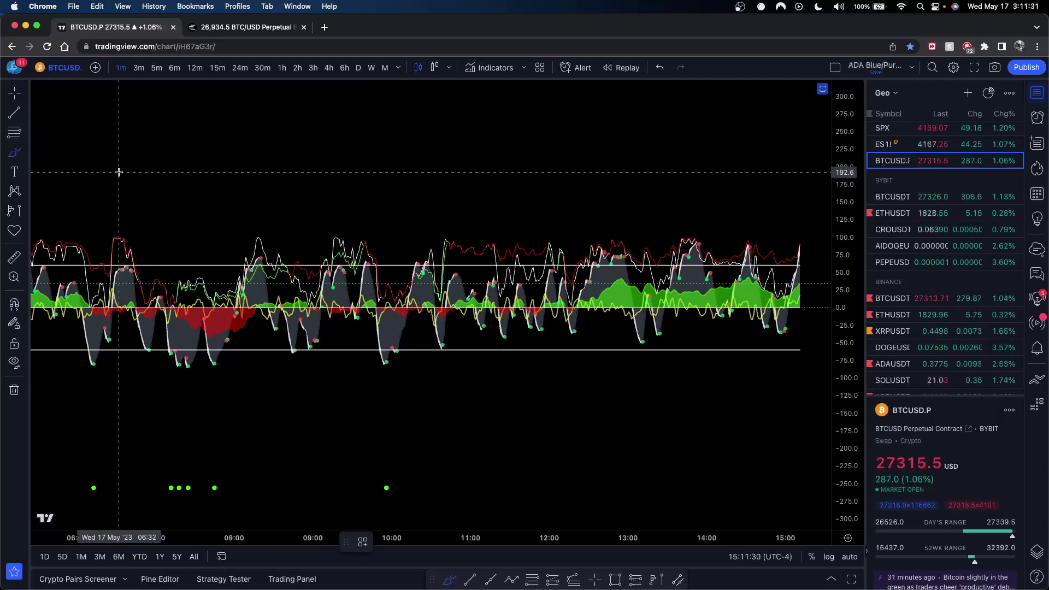
click(22, 156)
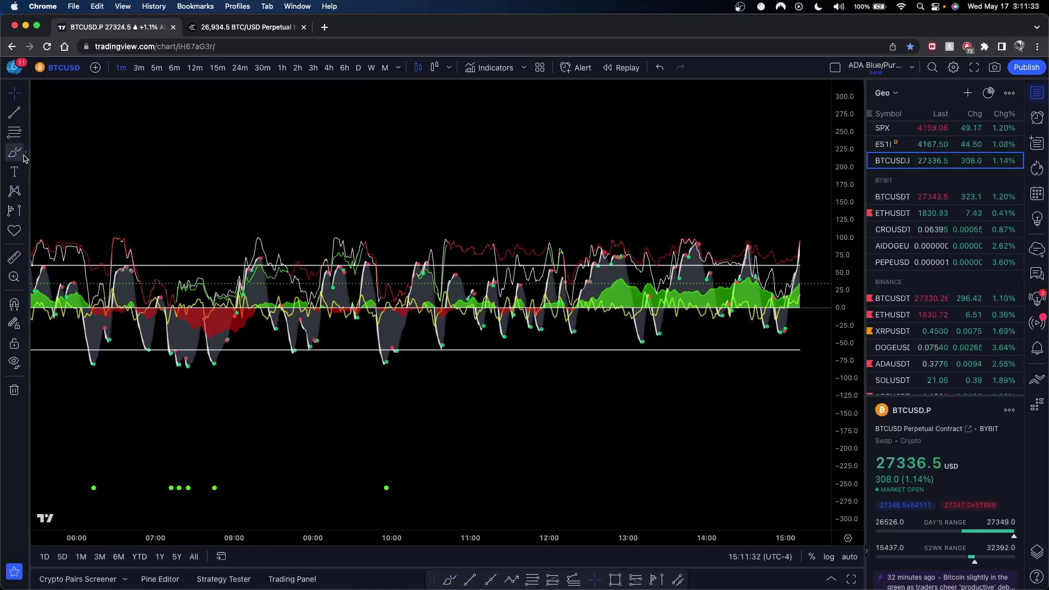
click(22, 157)
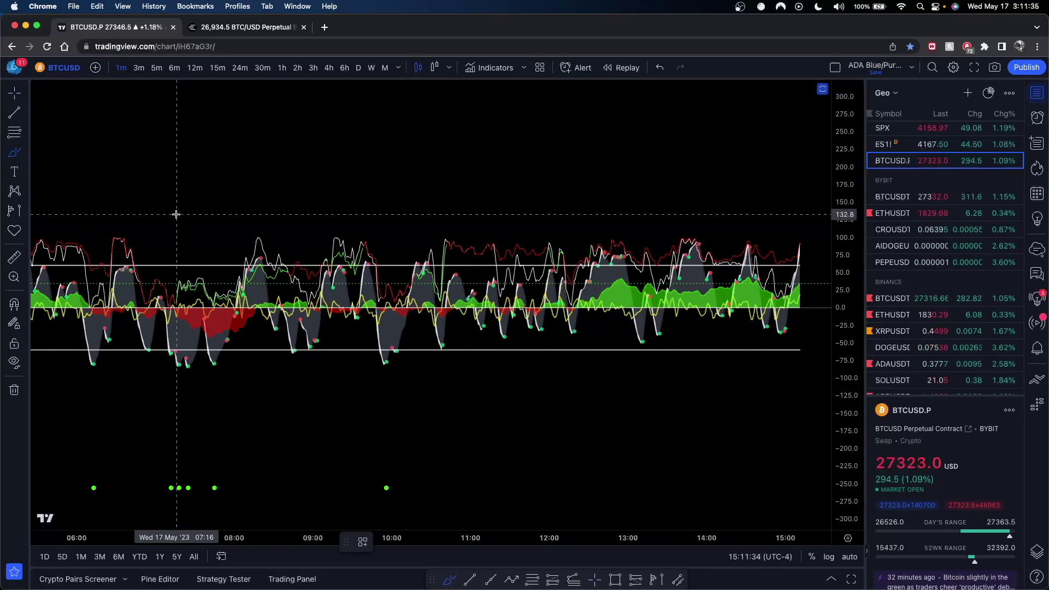
mouse_move(179, 224)
mouse_down()
mouse_move(202, 99)
mouse_move(242, 209)
mouse_up()
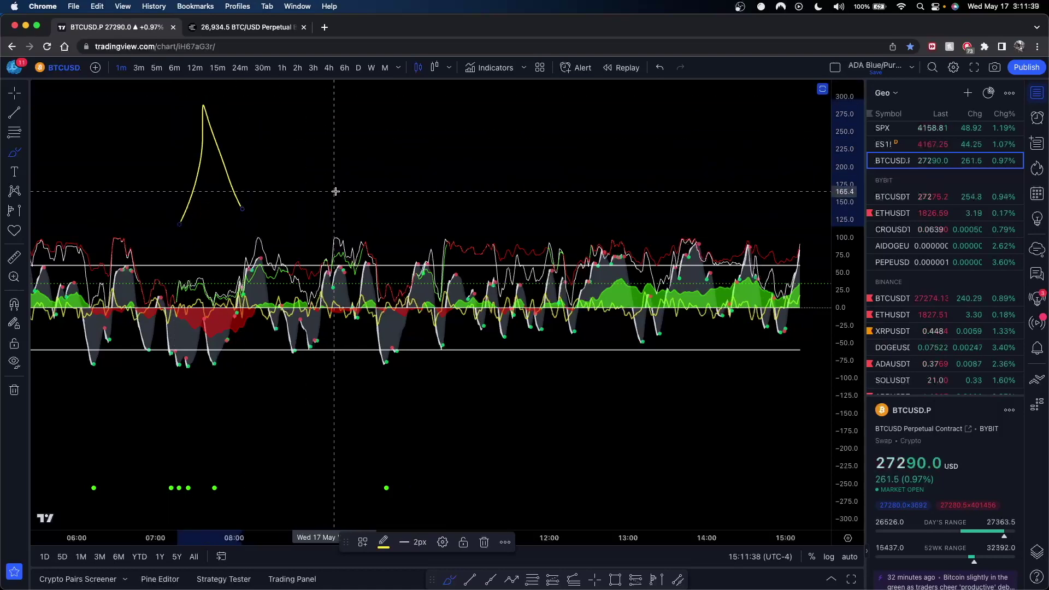
drag(336, 206, 366, 96)
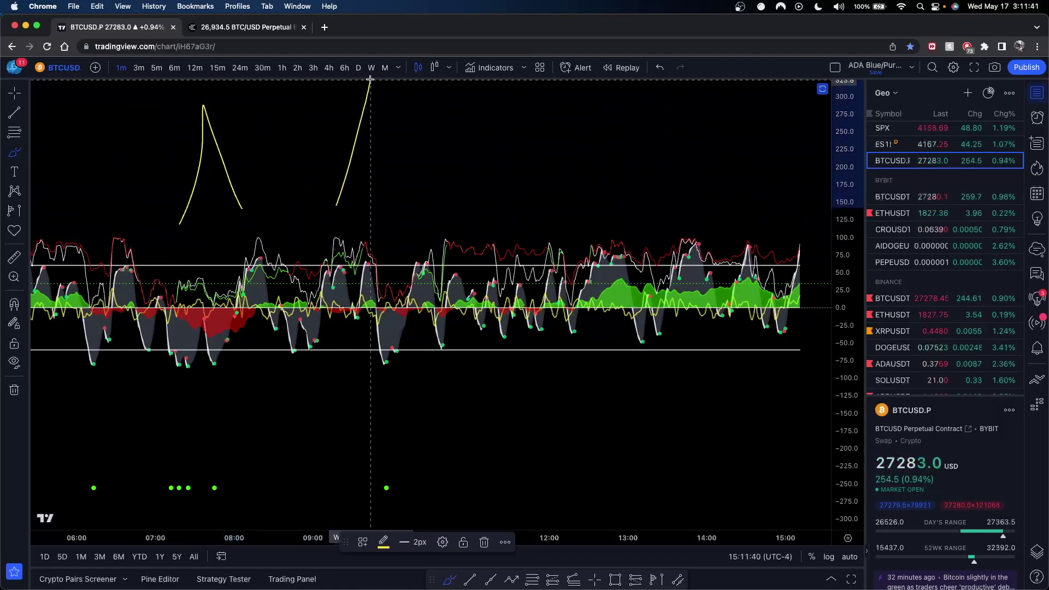
mouse_move(472, 221)
mouse_down()
mouse_move(508, 388)
mouse_move(424, 415)
mouse_move(407, 372)
mouse_up()
key(super+z)
key(super+z)
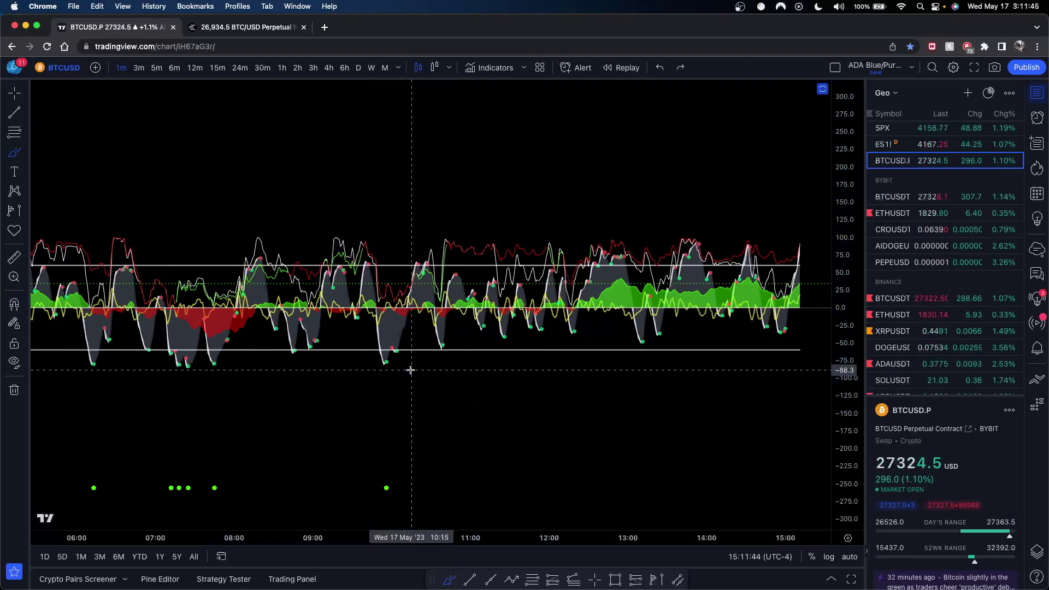
key(Escape)
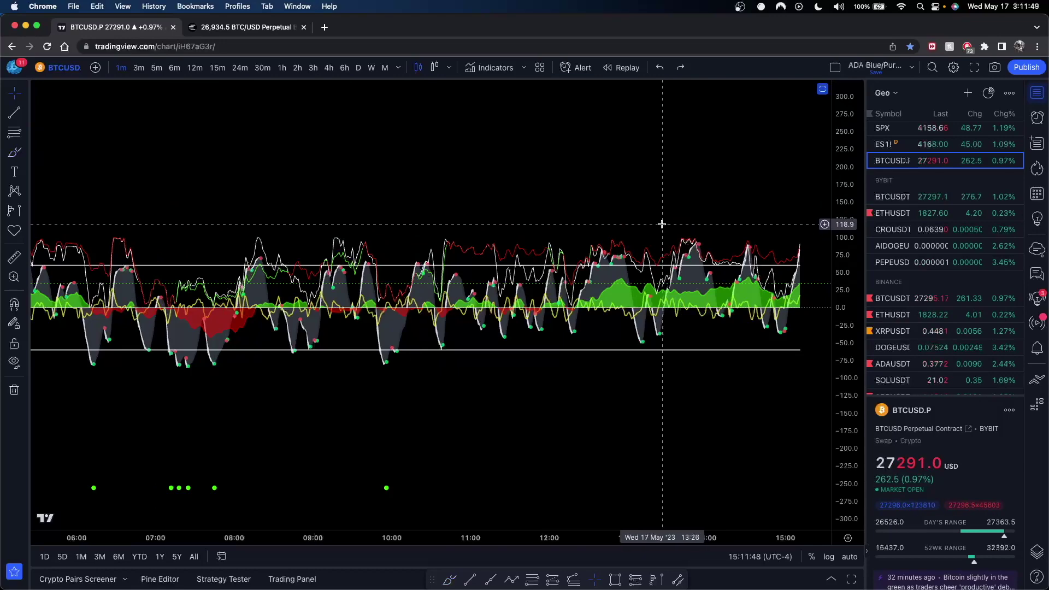
- Examine the latest 1-minute MarketCipher B waves from about 11:30 to 15:00 on 17 May in closer detail
scroll(662, 223, up, 3)
drag(628, 213, 518, 222)
scroll(496, 303, down, 1)
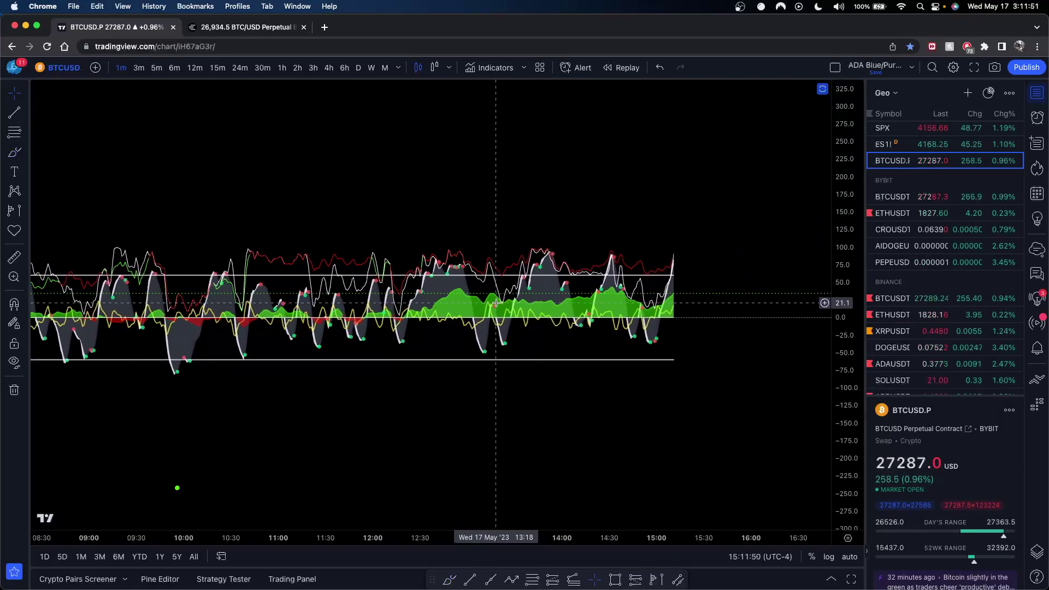
scroll(495, 303, up, 5)
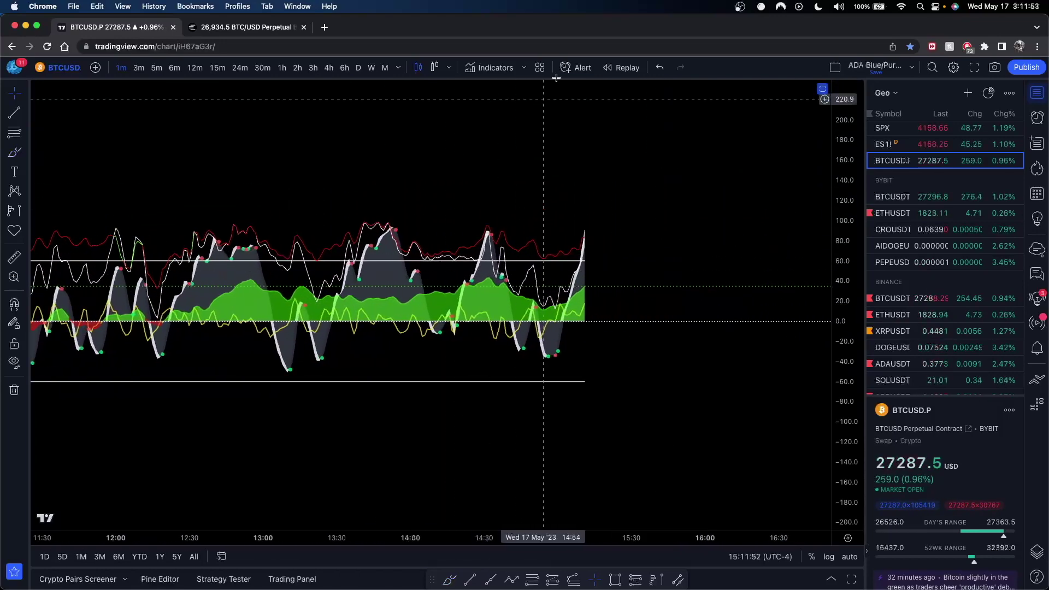
click(606, 67)
click(678, 337)
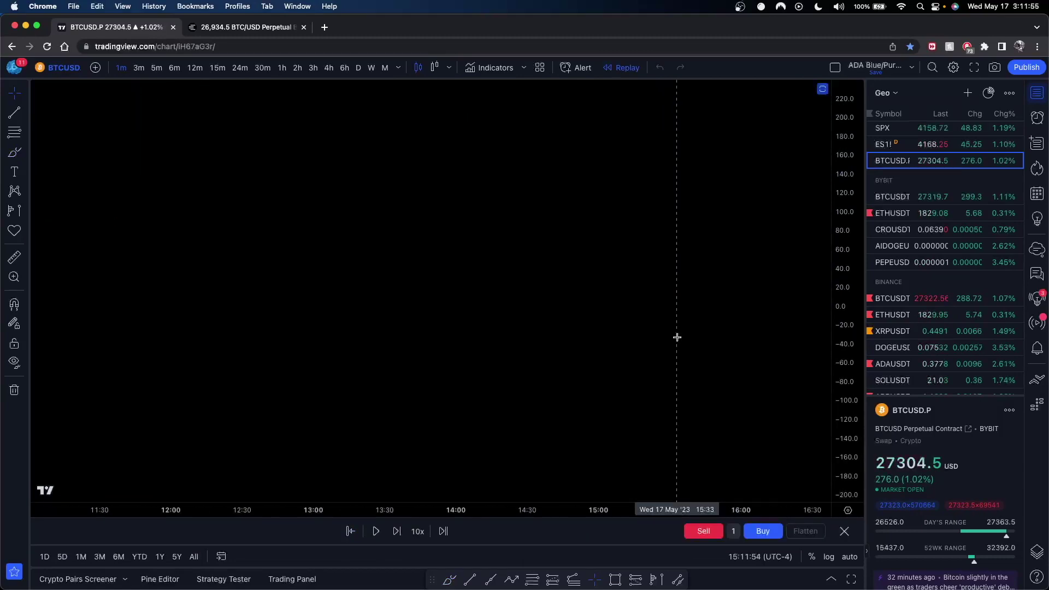
scroll(679, 342, right, 2)
right_click(688, 405)
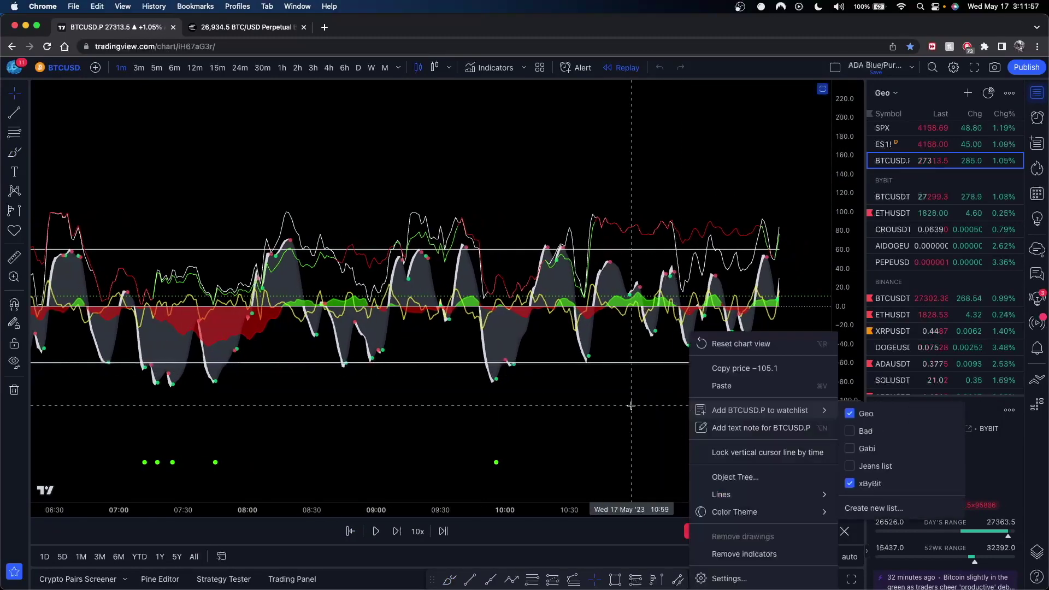
click(630, 405)
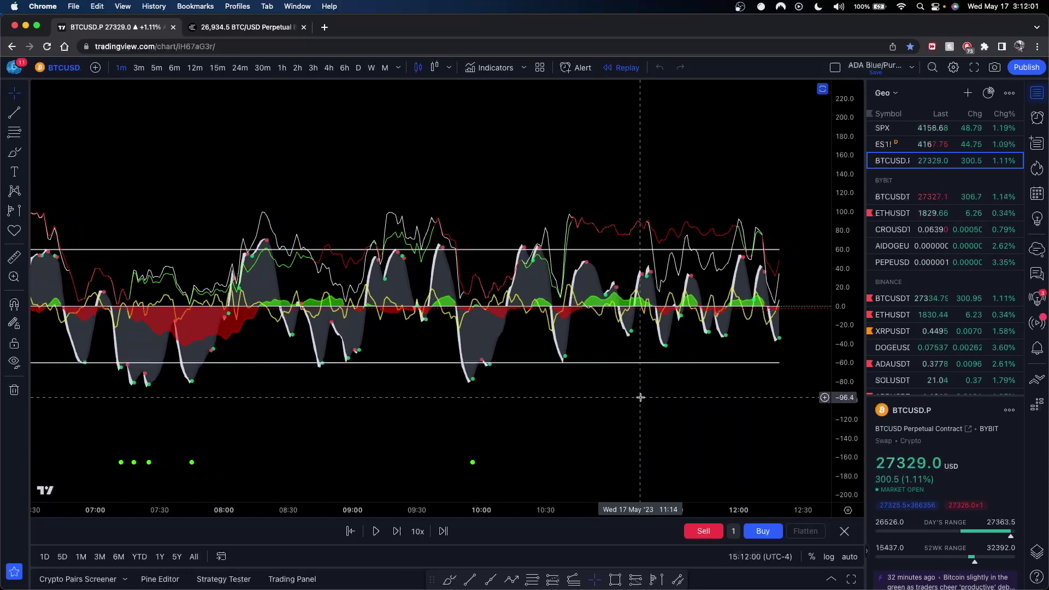
click(843, 531)
click(623, 355)
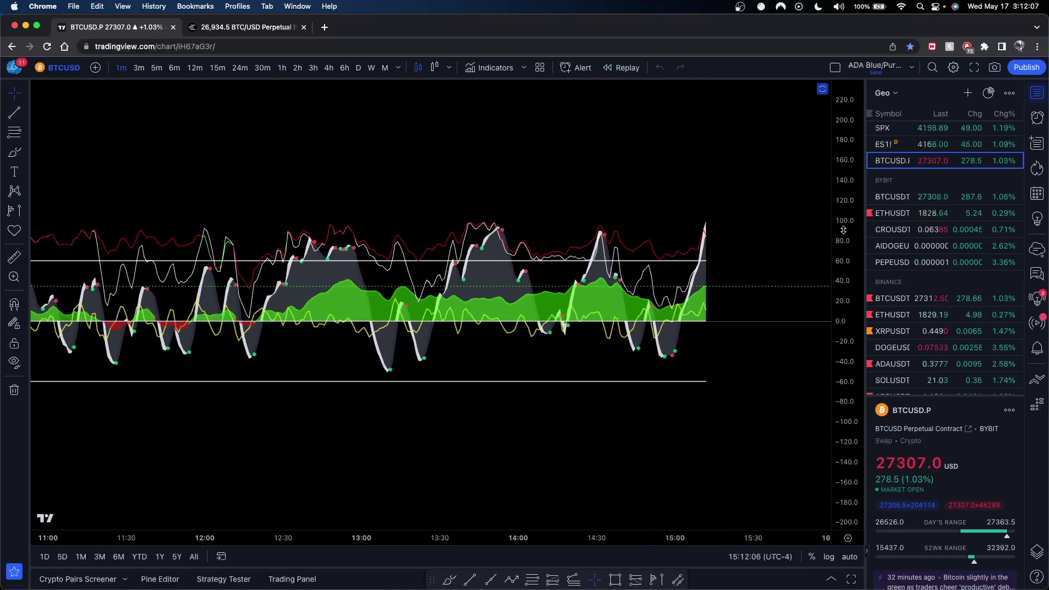
- Examine the 1-minute MarketCipher B waves from about 07:00 onward on a compressed vertical scale
drag(843, 230, 840, 330)
scroll(740, 339, down, 5)
drag(754, 398, 682, 414)
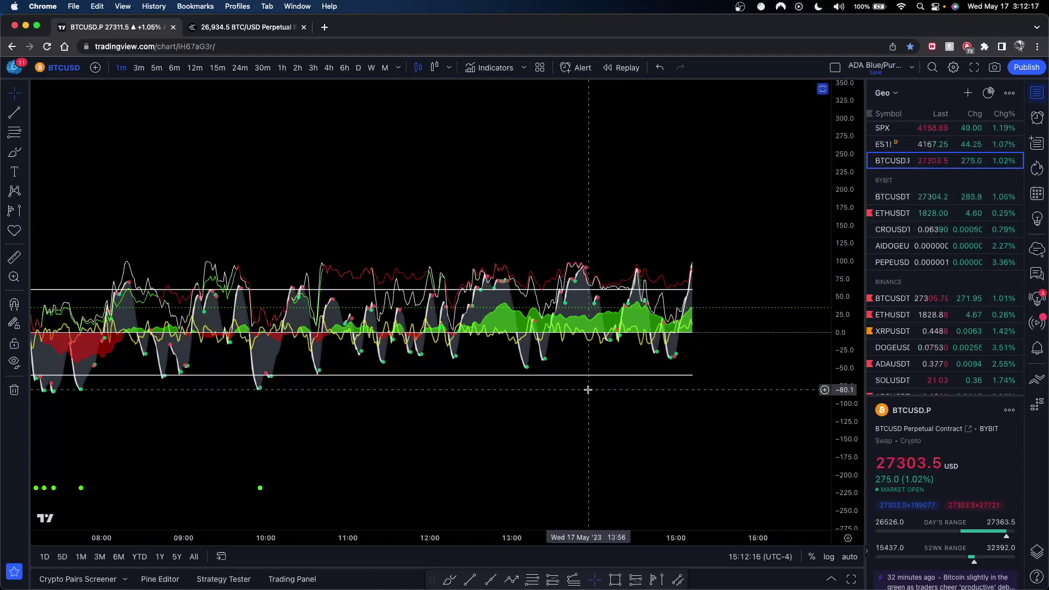
scroll(515, 434, down, 3)
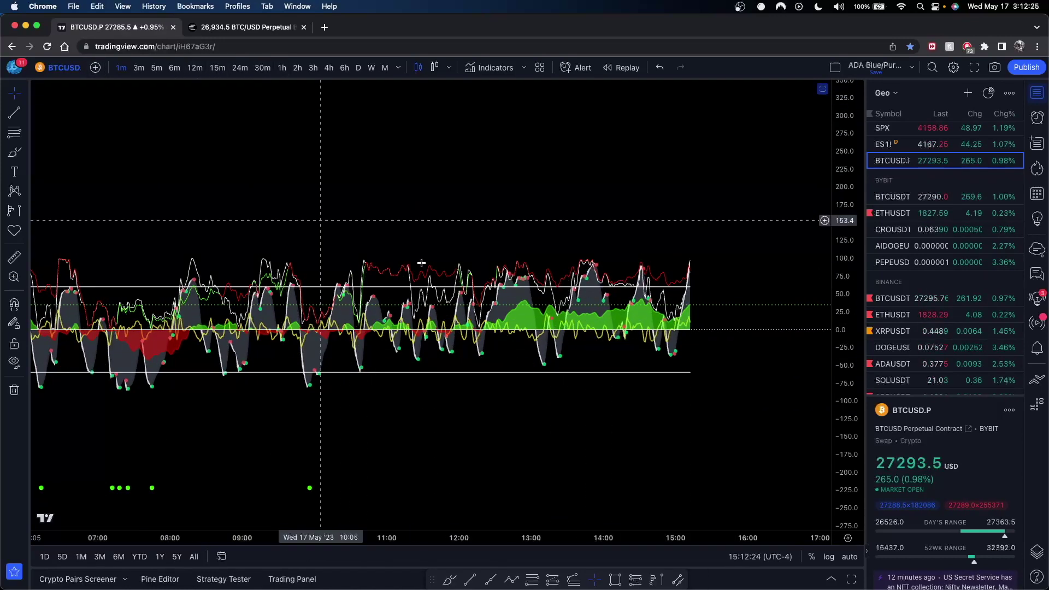
scroll(625, 295, up, 3)
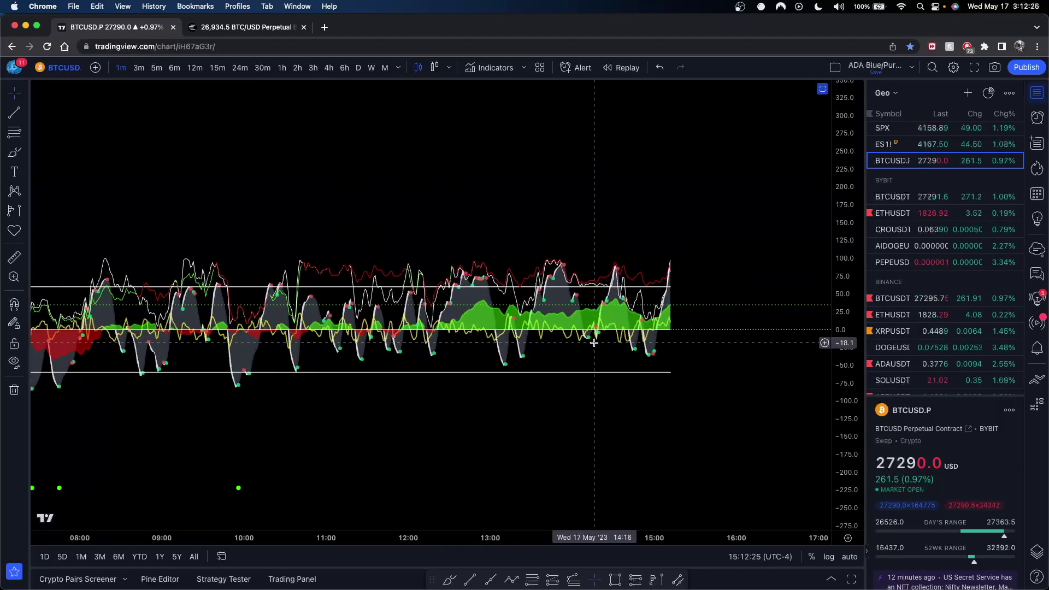
- Restore the price pane alongside MarketCipher B and rescale both panes around the latest 1-minute rally
double_click(658, 276)
scroll(636, 253, up, 1)
drag(835, 153, 820, 234)
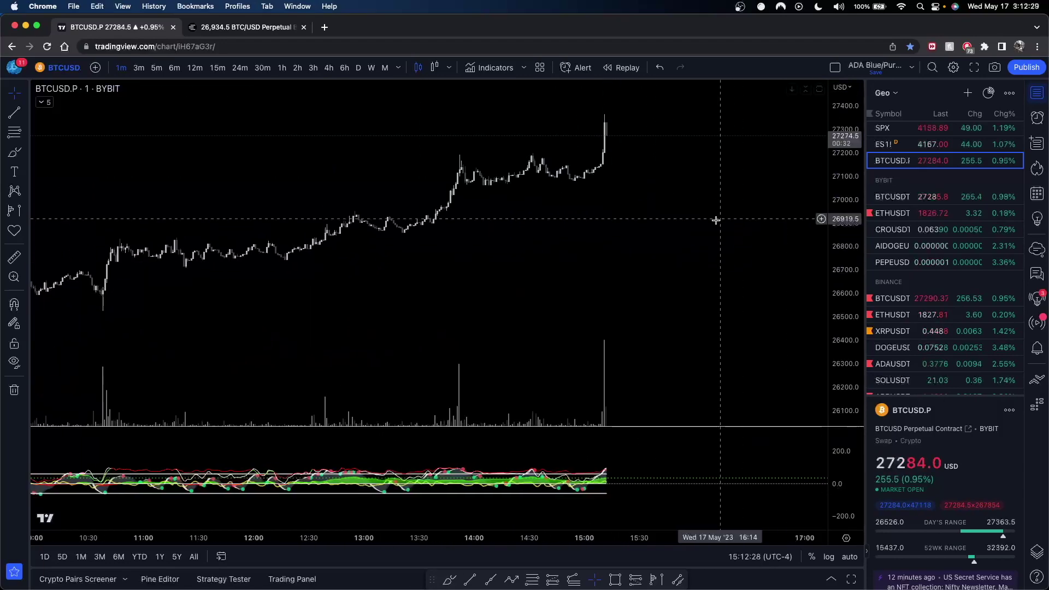
drag(686, 298, 732, 325)
drag(836, 306, 823, 237)
scroll(772, 295, up, 5)
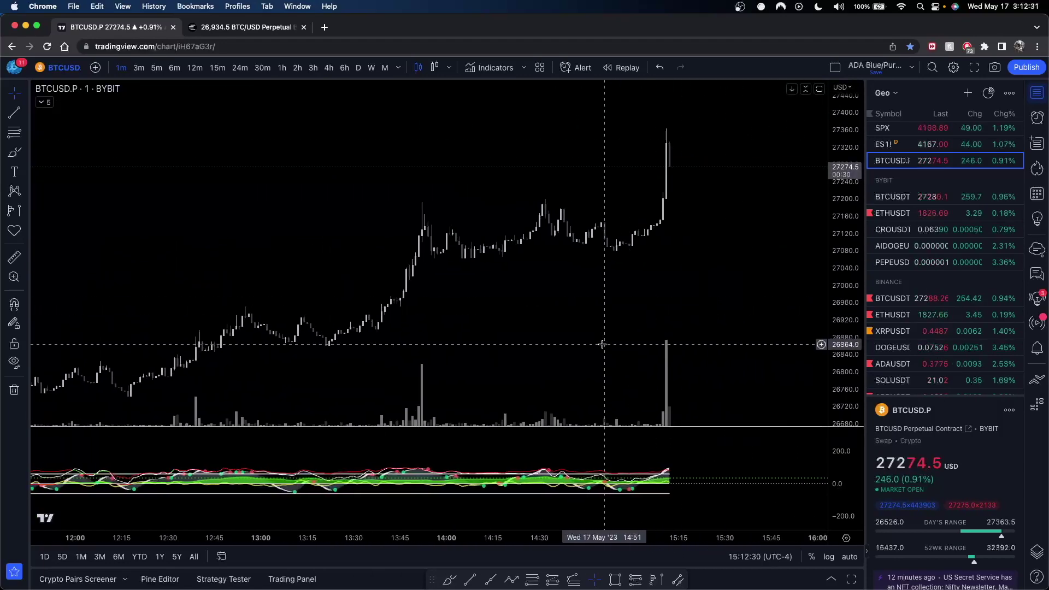
drag(848, 447, 847, 432)
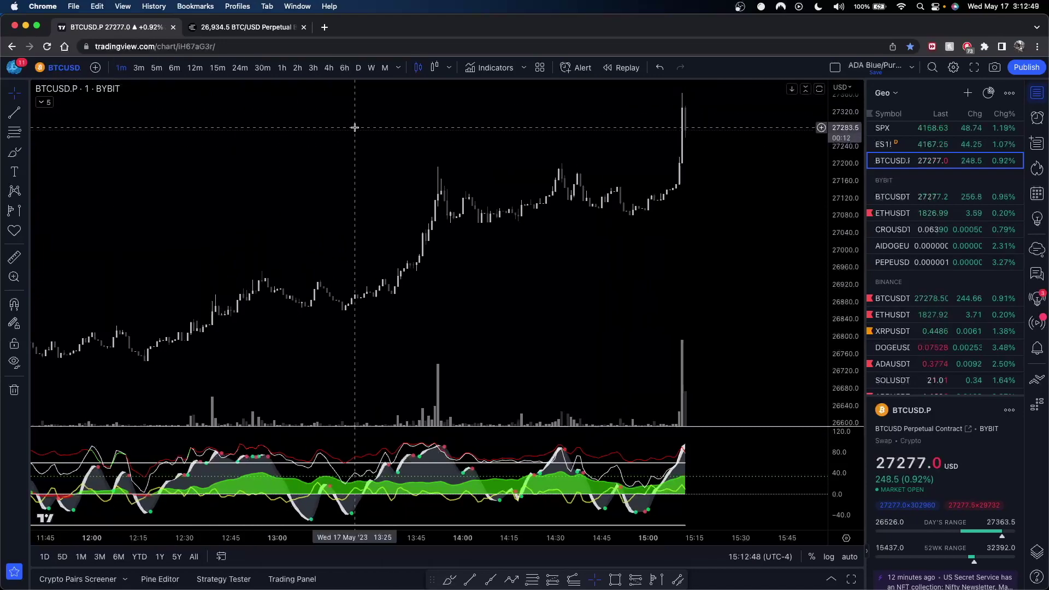
- Enlarge the MarketCipher B pane beneath the price chart and compare both over the period from about 07:30
scroll(351, 164, down, 3)
scroll(425, 292, left, 3)
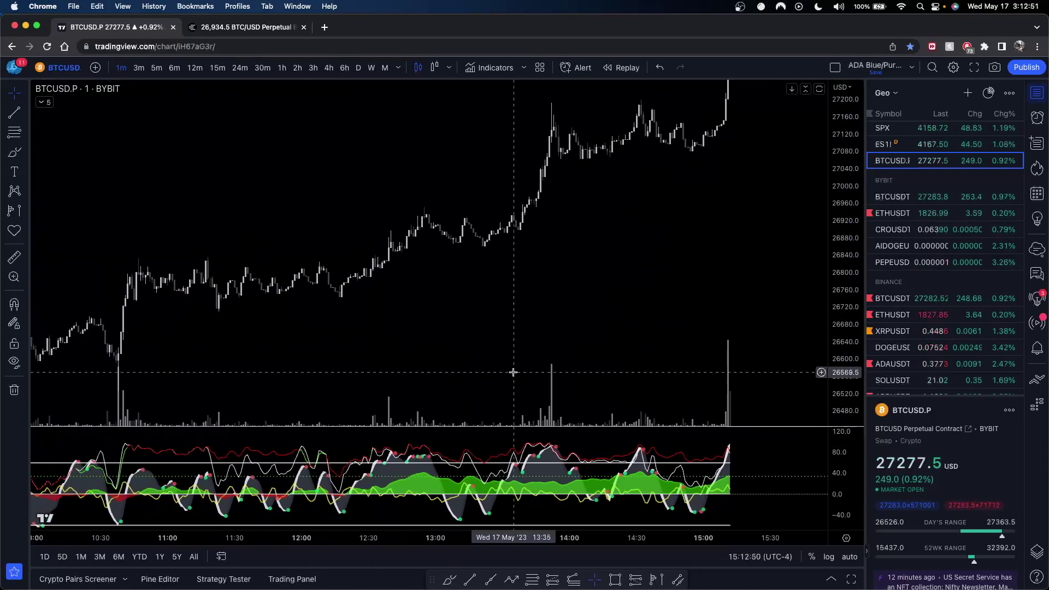
drag(739, 425, 739, 361)
scroll(633, 463, down, 2)
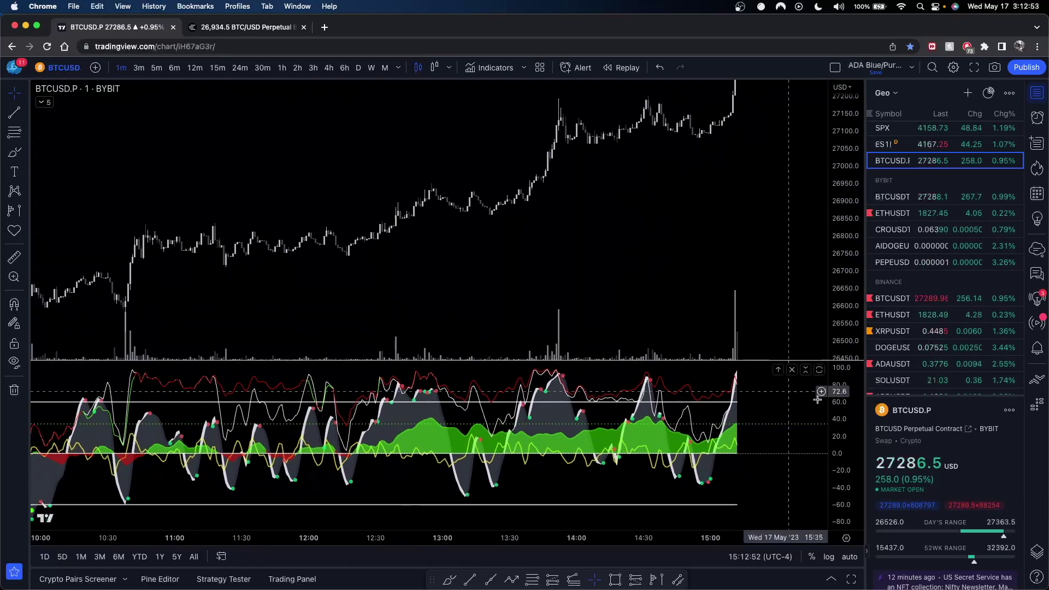
scroll(633, 463, down, 2)
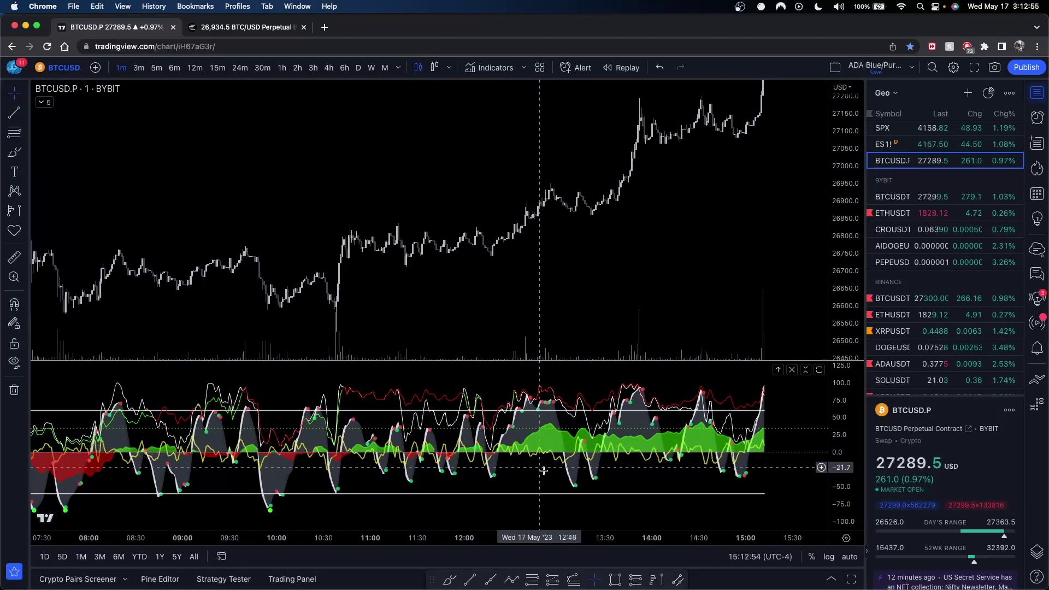
drag(408, 295, 411, 265)
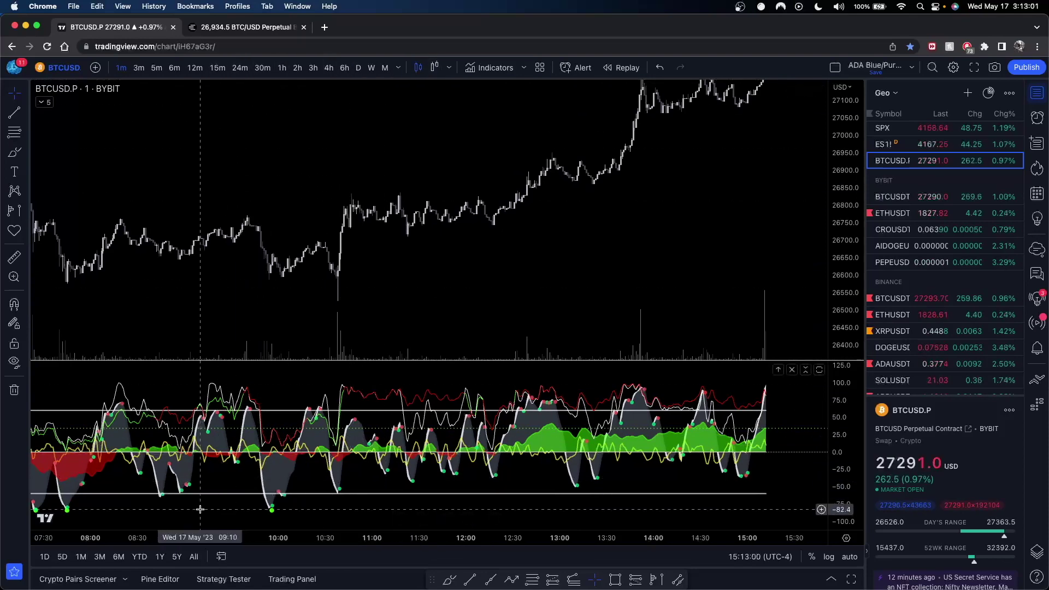
- Examine the 1-minute price drop between about 07:00 and 08:00 against its MarketCipher B waves, with an expanded price scale
drag(199, 506, 355, 489)
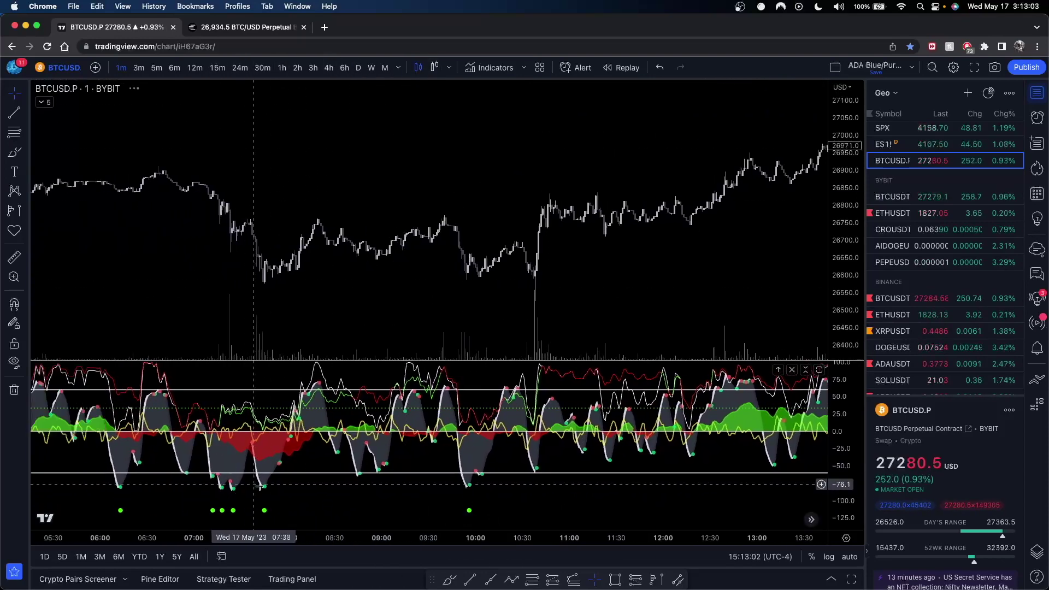
drag(268, 489, 303, 485)
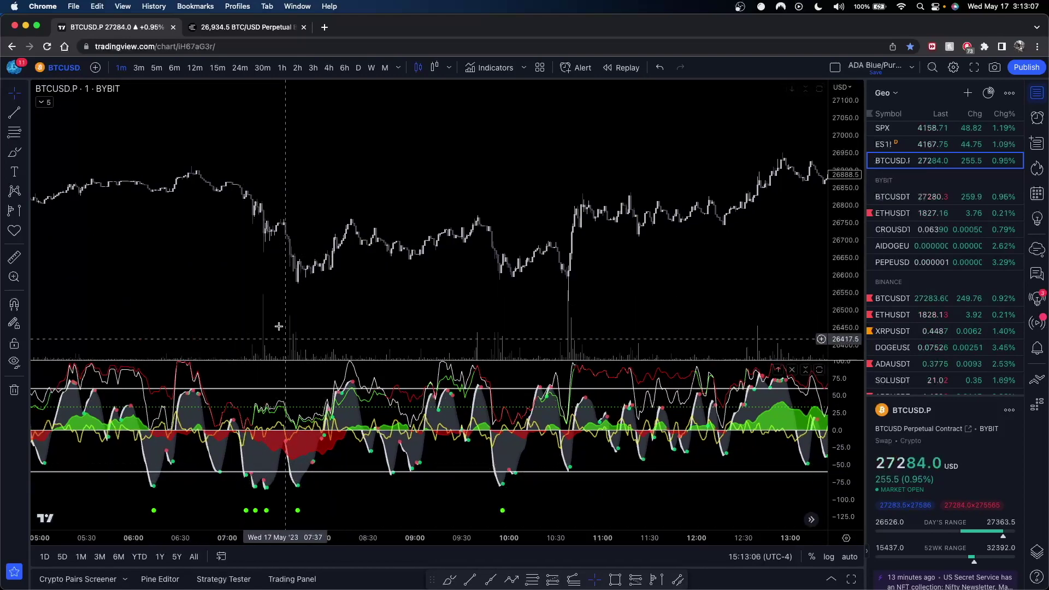
drag(222, 322, 348, 313)
drag(842, 325, 841, 234)
drag(348, 262, 605, 241)
scroll(597, 241, up, 5)
drag(356, 282, 361, 252)
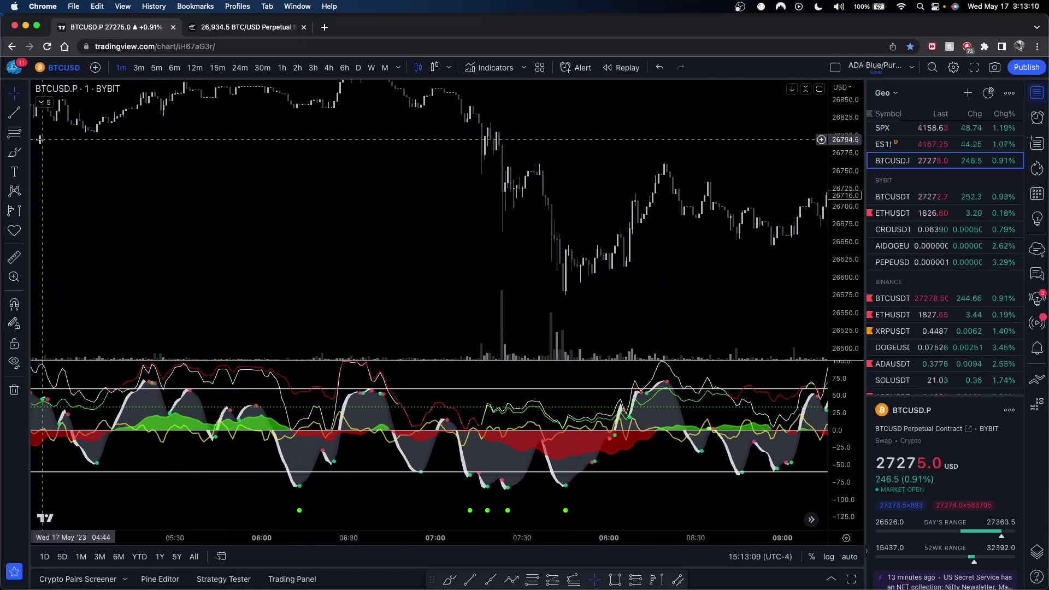
- Brush yellow loops around the four MarketCipher B wave lows with green dots between about 07:10 and 07:45
click(14, 152)
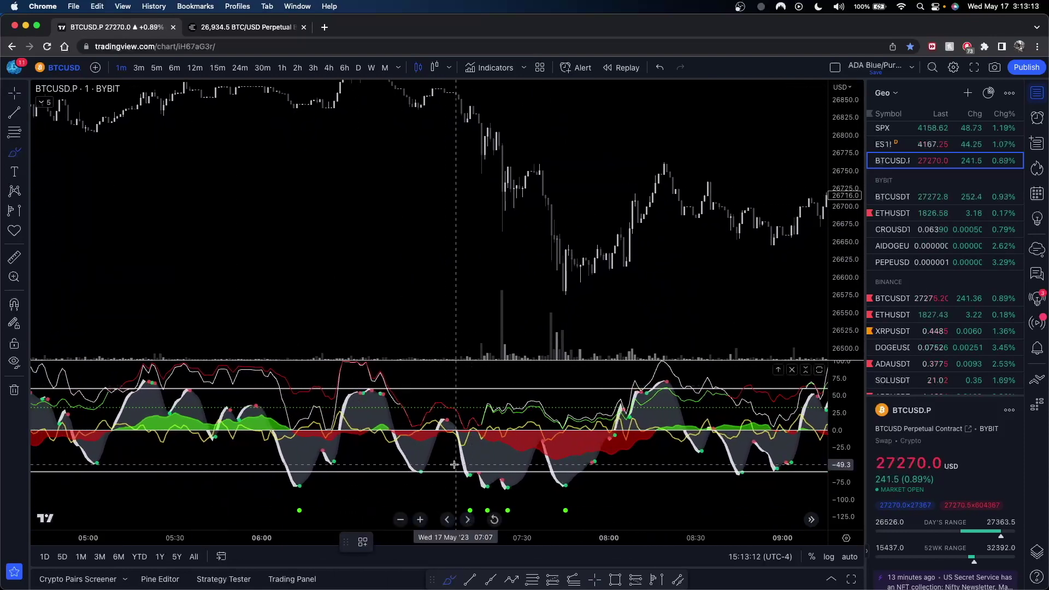
click(467, 470)
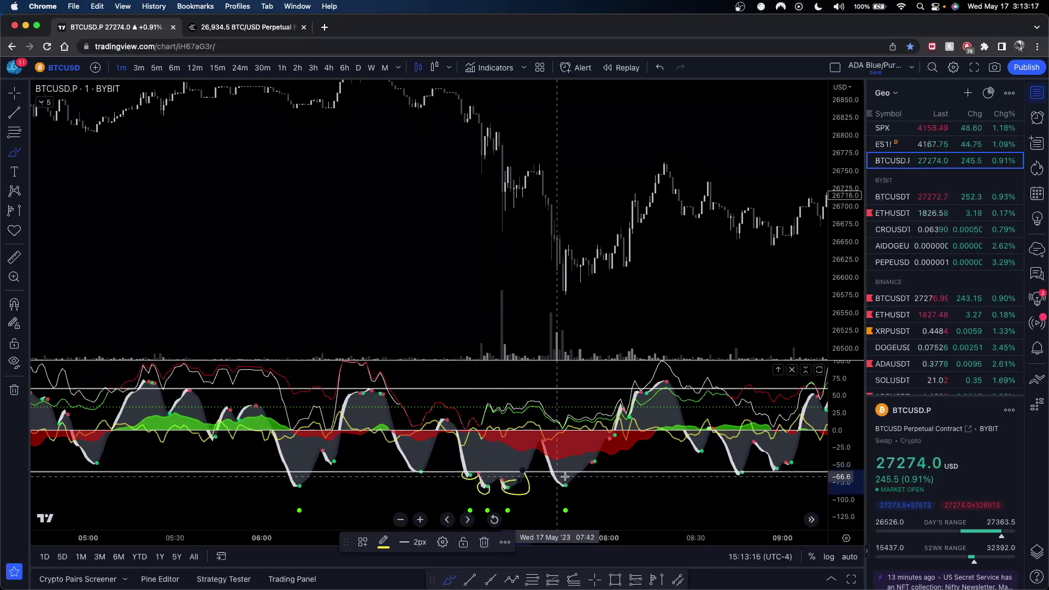
drag(564, 477, 554, 493)
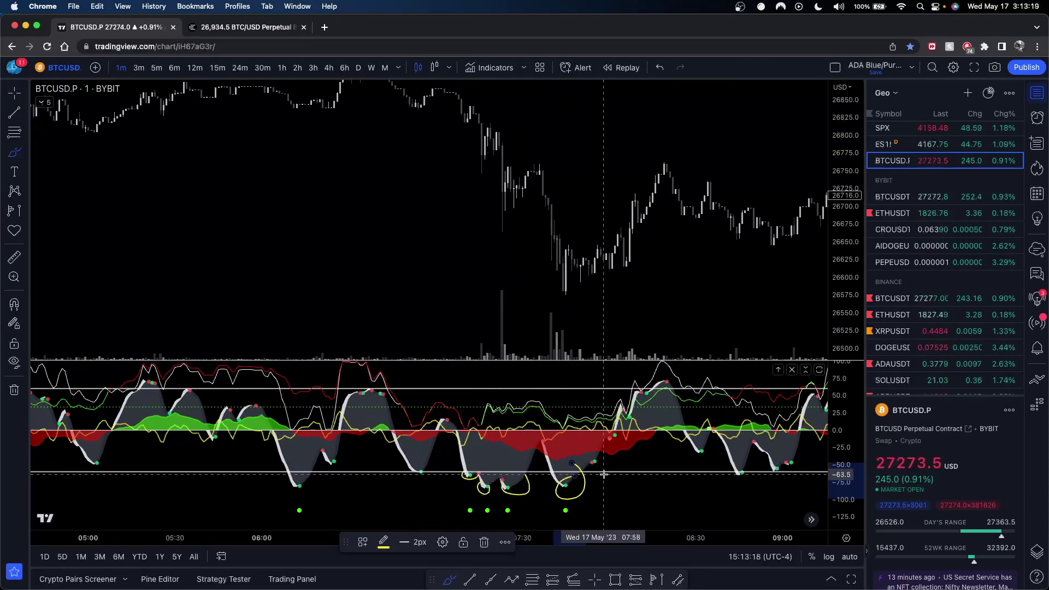
- Brush short rising strokes on the price bounces during the drop after 07:00, and undo these strokes
scroll(604, 474, up, 2)
scroll(488, 492, up, 2)
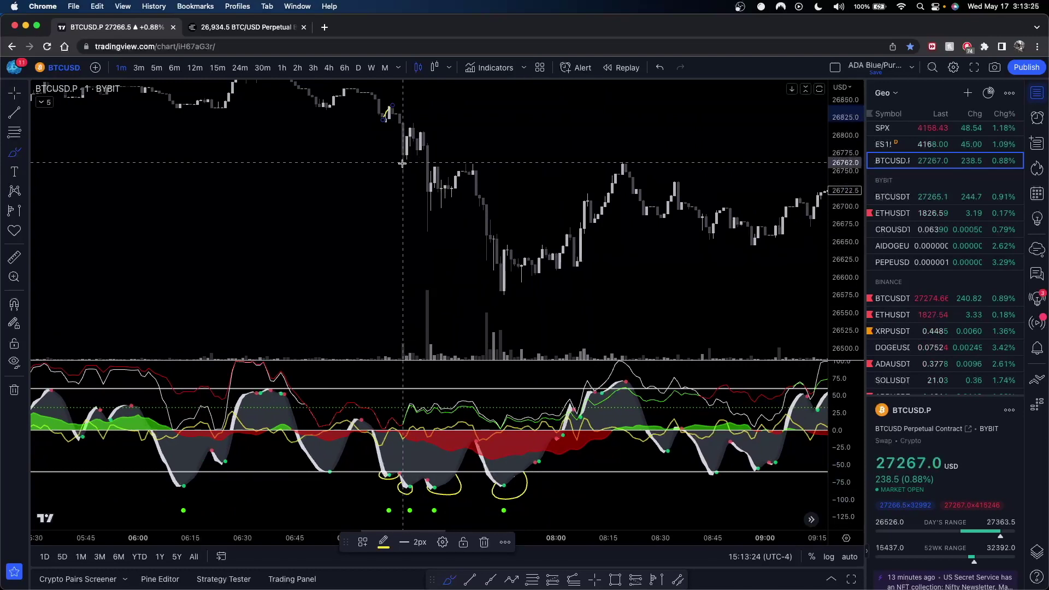
drag(402, 162, 411, 125)
drag(423, 227, 441, 169)
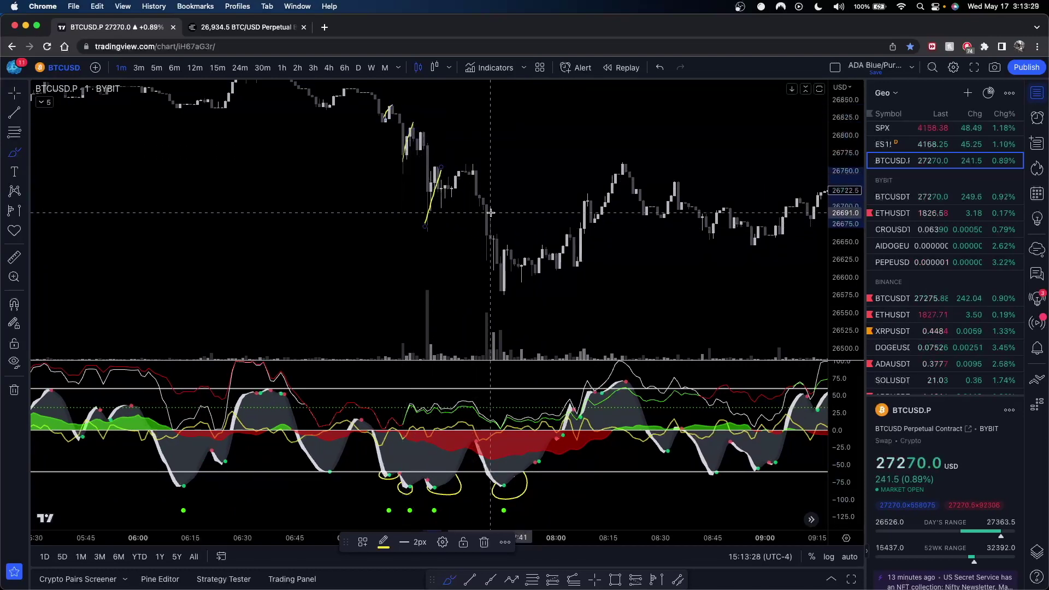
key(super+z)
key(super+z)
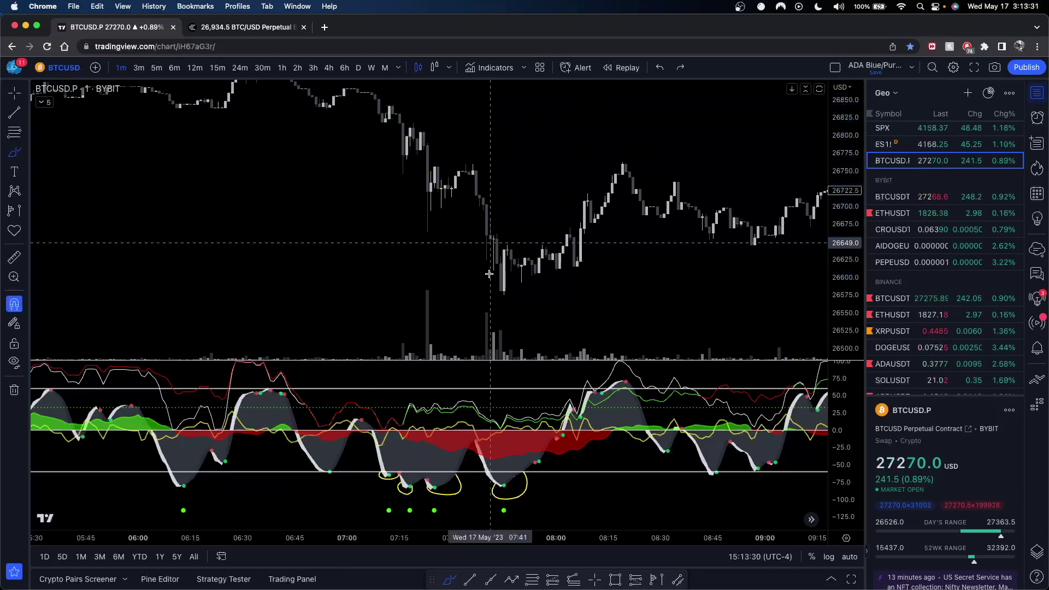
- Brush a yellow loop around the MarketCipher B wave low near 06:55 and a rising stroke on the matching price bounce, and undo both
scroll(558, 470, up, 1)
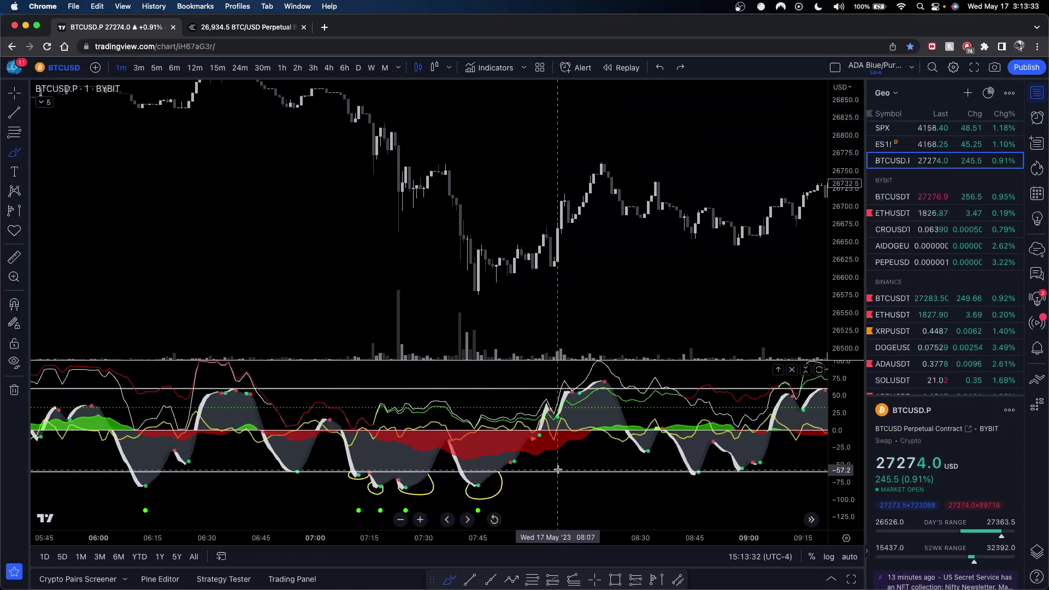
scroll(558, 470, up, 1)
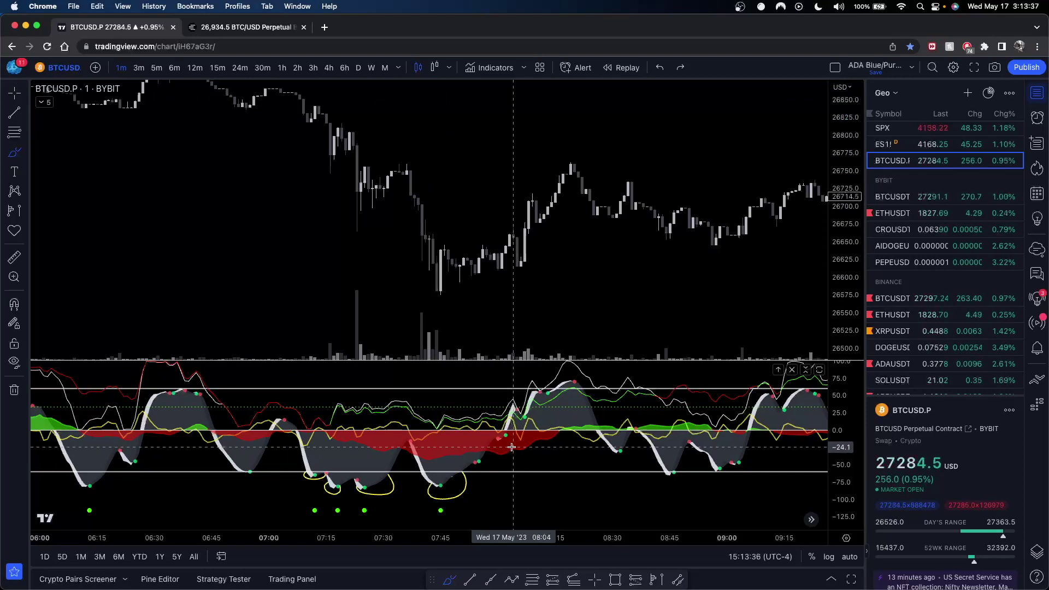
scroll(283, 463, down, 3)
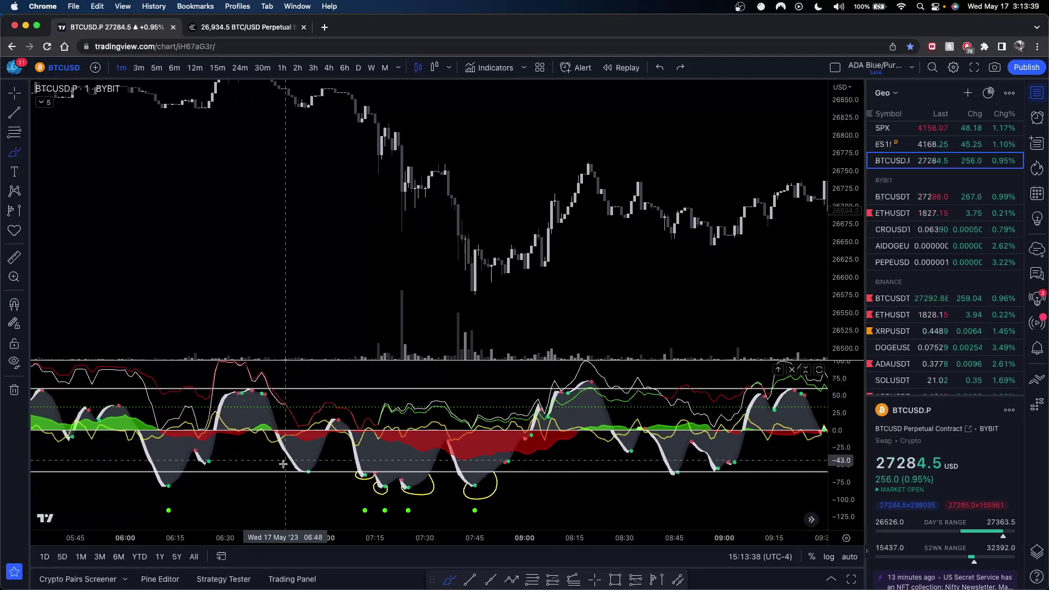
drag(308, 457, 321, 458)
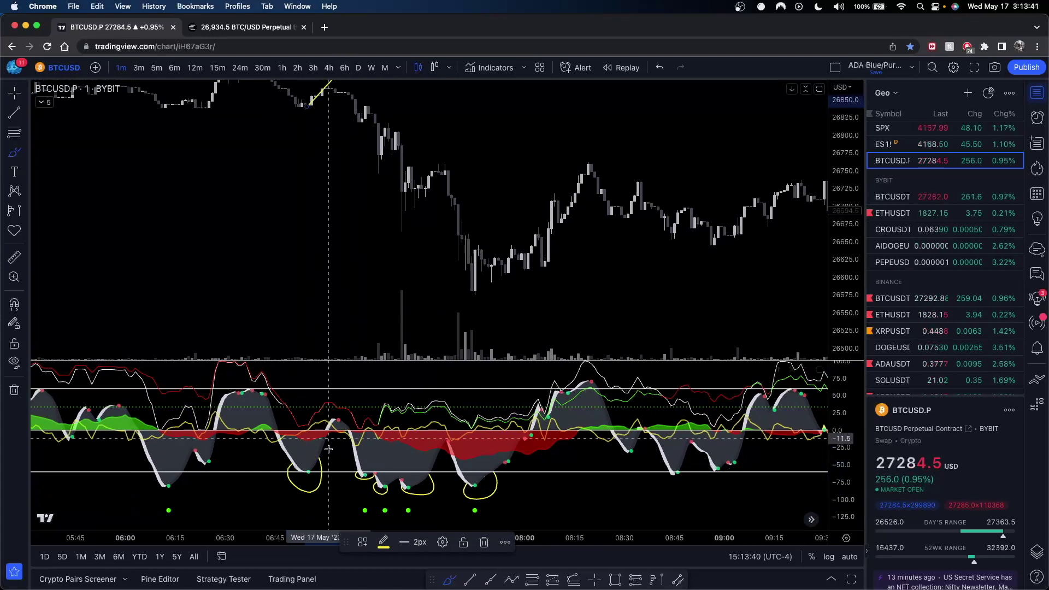
key(super+z)
key(Escape)
- Measure the small 1-minute price bounce leading up to about 07:01, and clear the measurement
drag(245, 295, 351, 298)
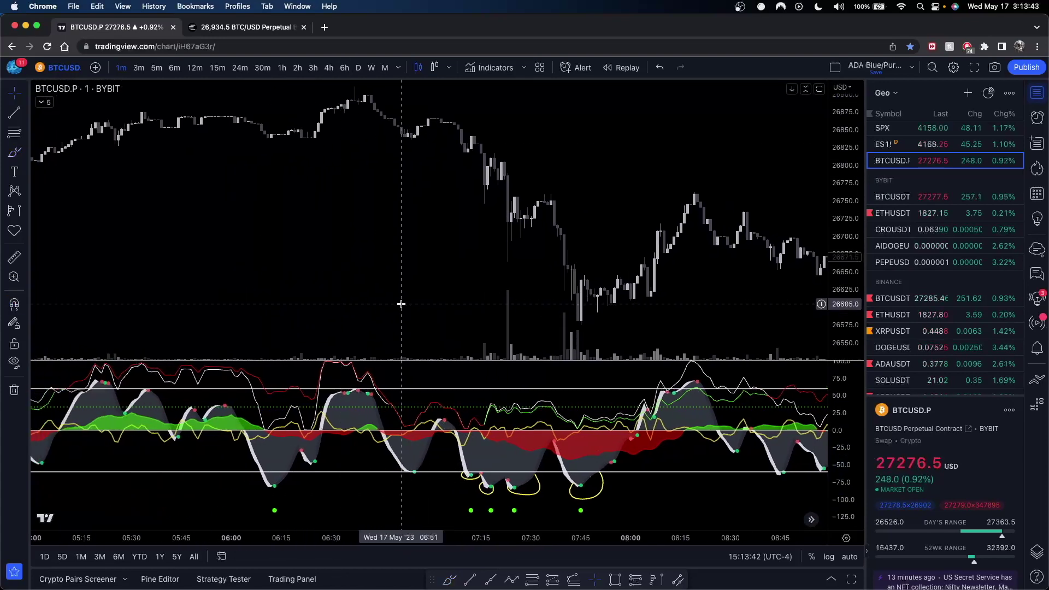
shift+click(426, 137)
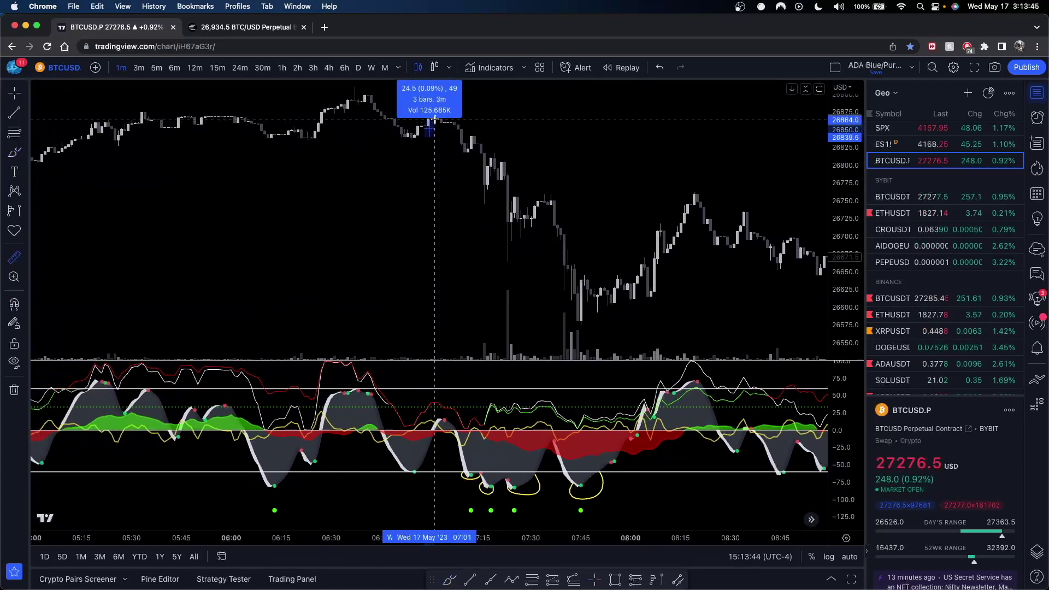
click(409, 170)
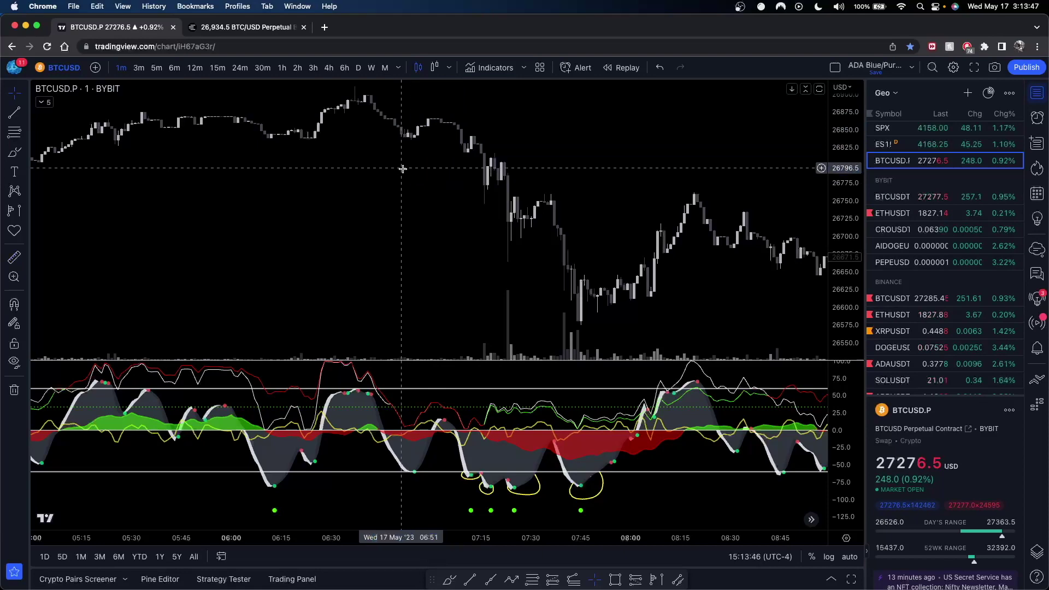
- Brush loops around the wave lows near 06:13 and 06:25 and strokes on the matching price moves, and undo the brush markings
scroll(425, 166, down, 3)
drag(418, 192, 423, 219)
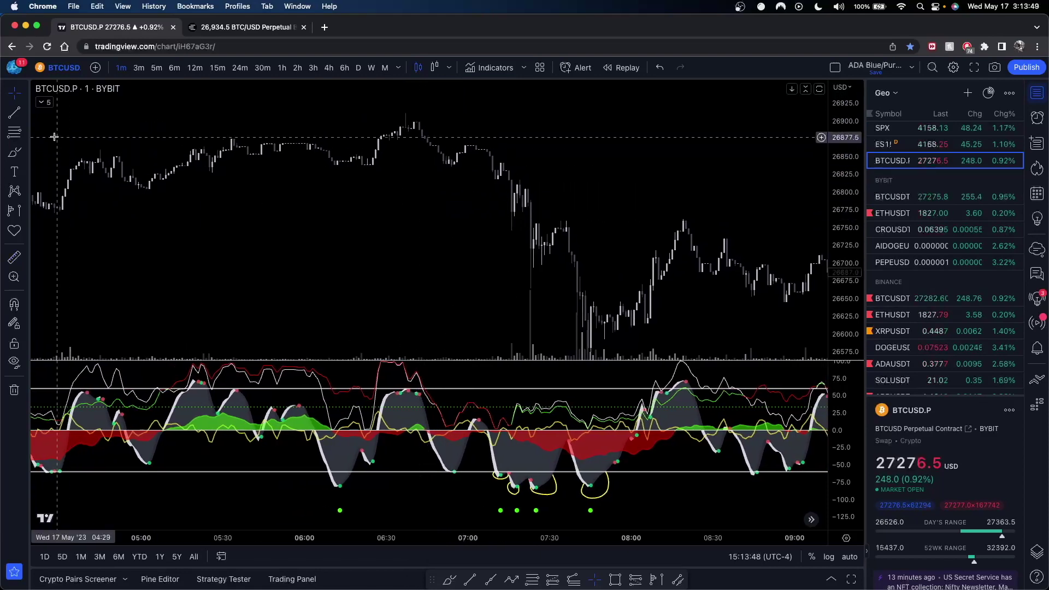
click(14, 152)
mouse_move(343, 473)
mouse_down()
mouse_move(339, 505)
mouse_move(348, 480)
mouse_up()
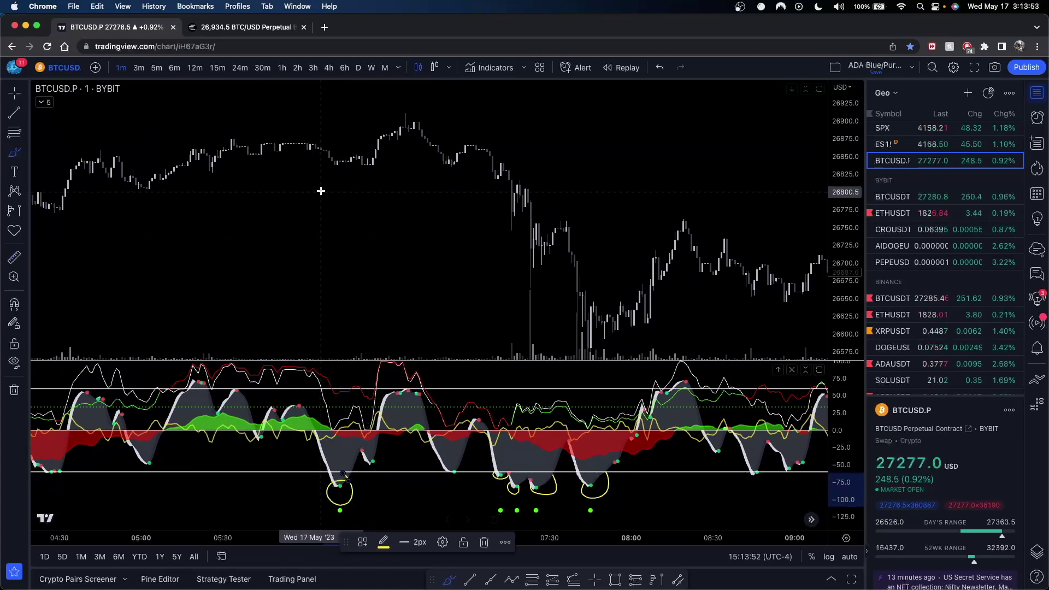
drag(334, 163, 354, 150)
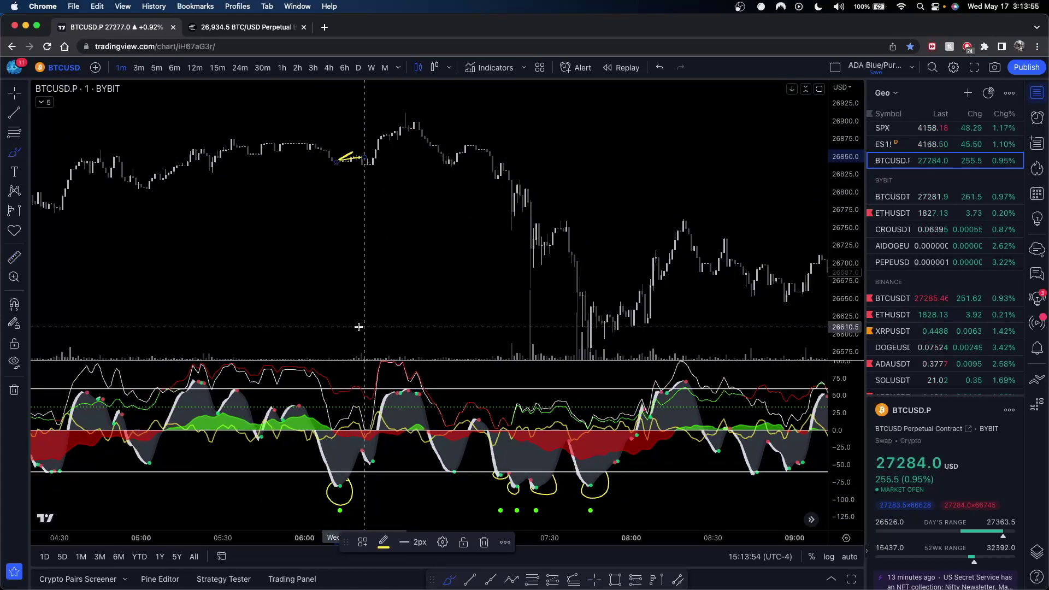
key(super+z)
drag(376, 456, 379, 447)
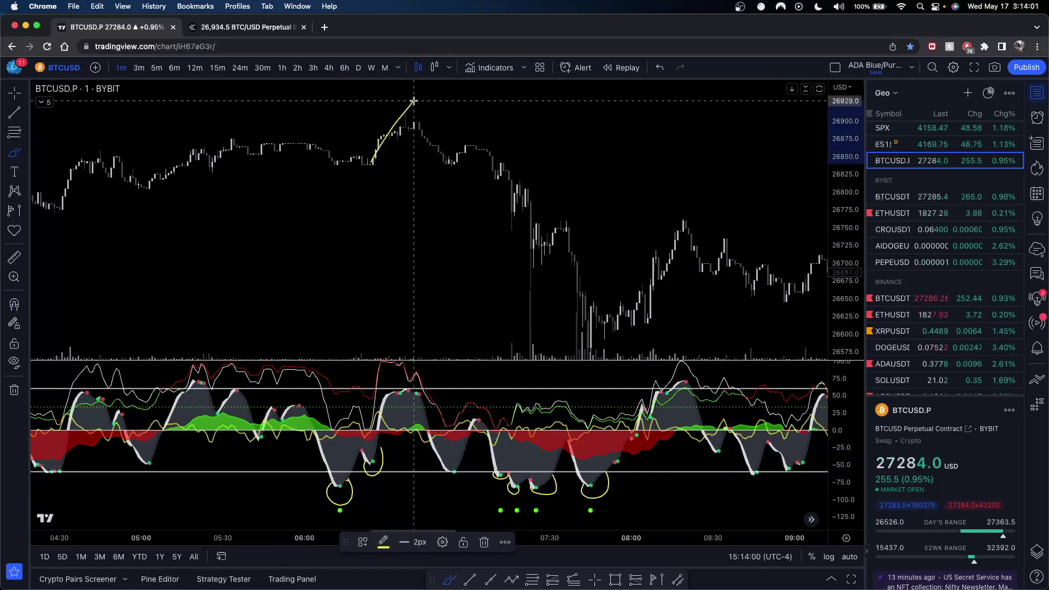
key(super+z)
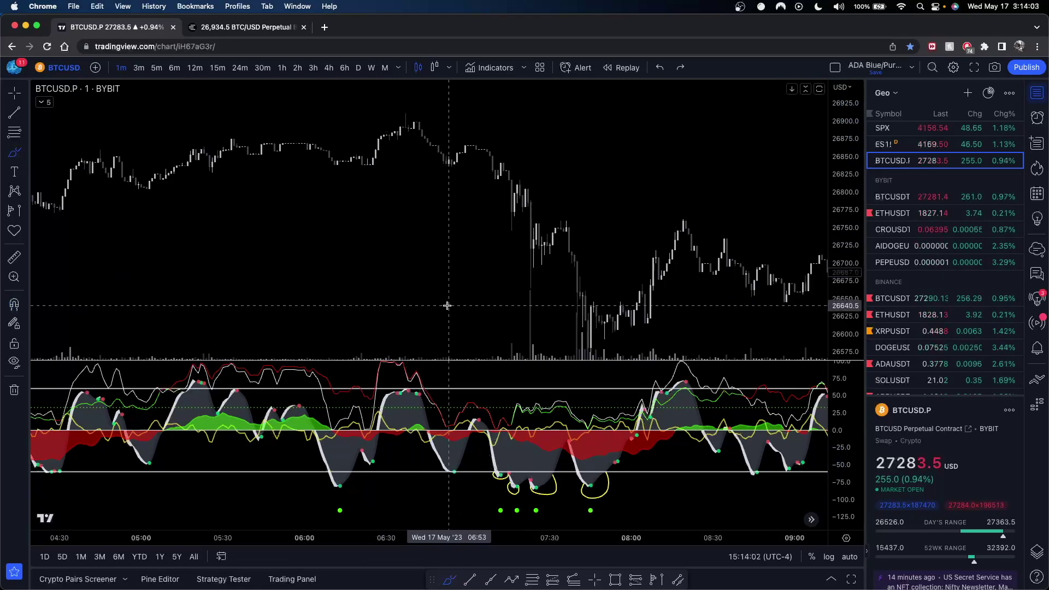
- Brush a small yellow loop around the MarketCipher B green dot near 15:00 on the 1-minute chart
scroll(447, 305, right, 5)
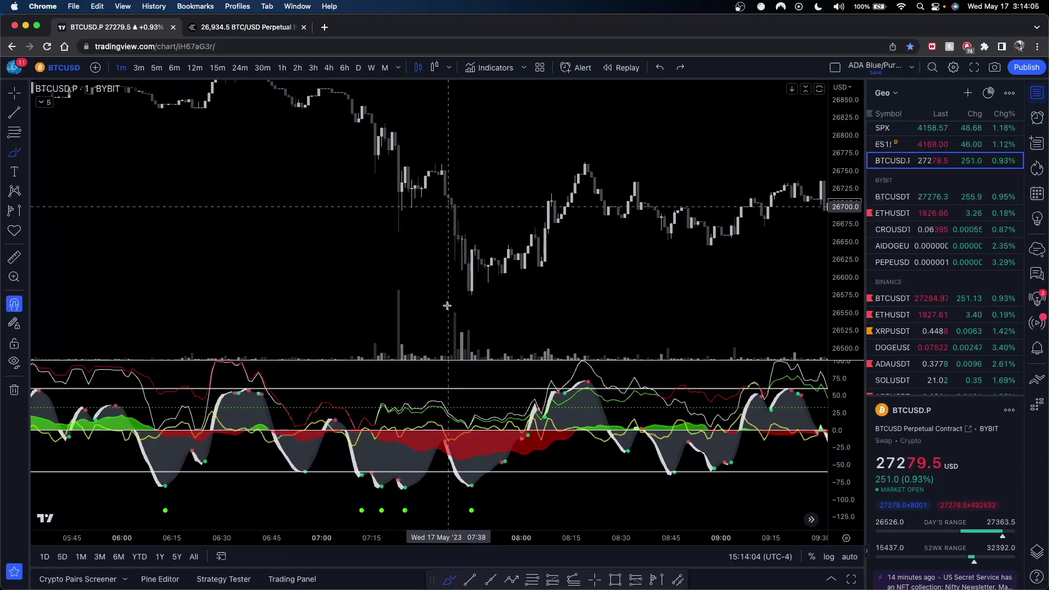
drag(710, 290, 265, 283)
drag(698, 238, 408, 226)
scroll(621, 210, up, 2)
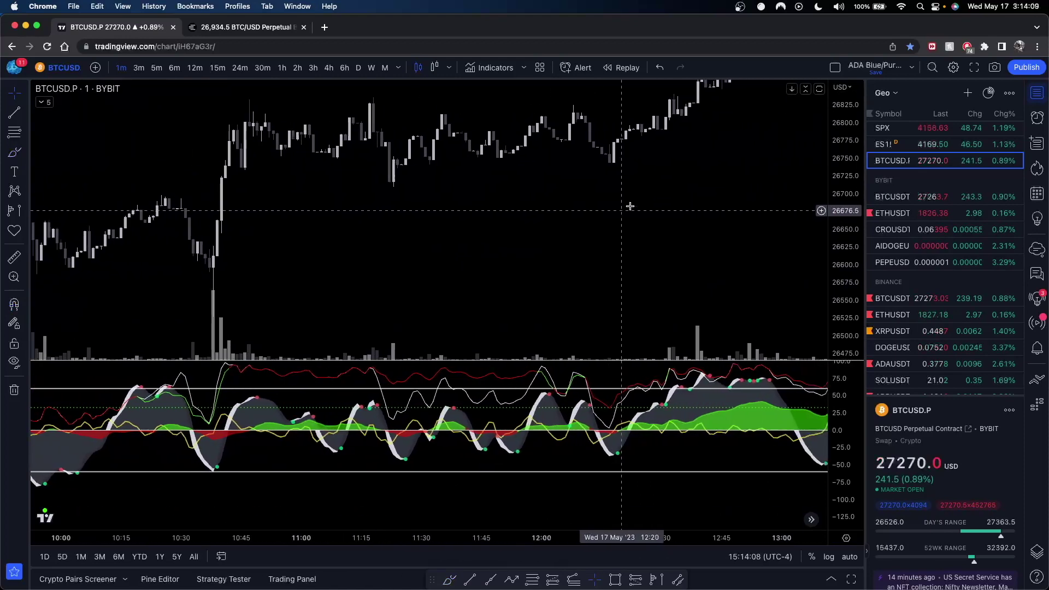
scroll(630, 206, right, 15)
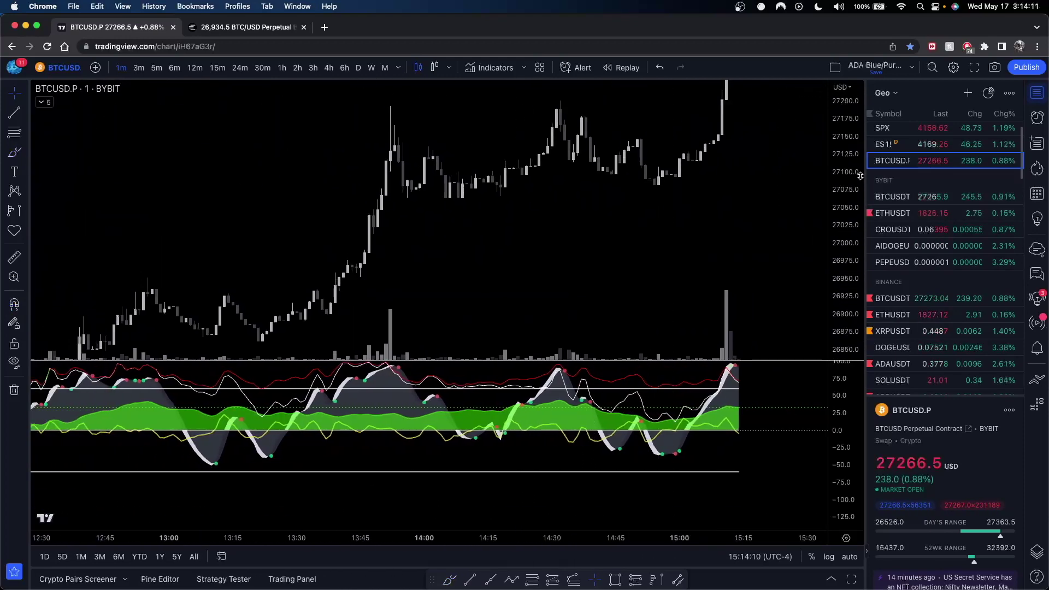
scroll(710, 234, right, 5)
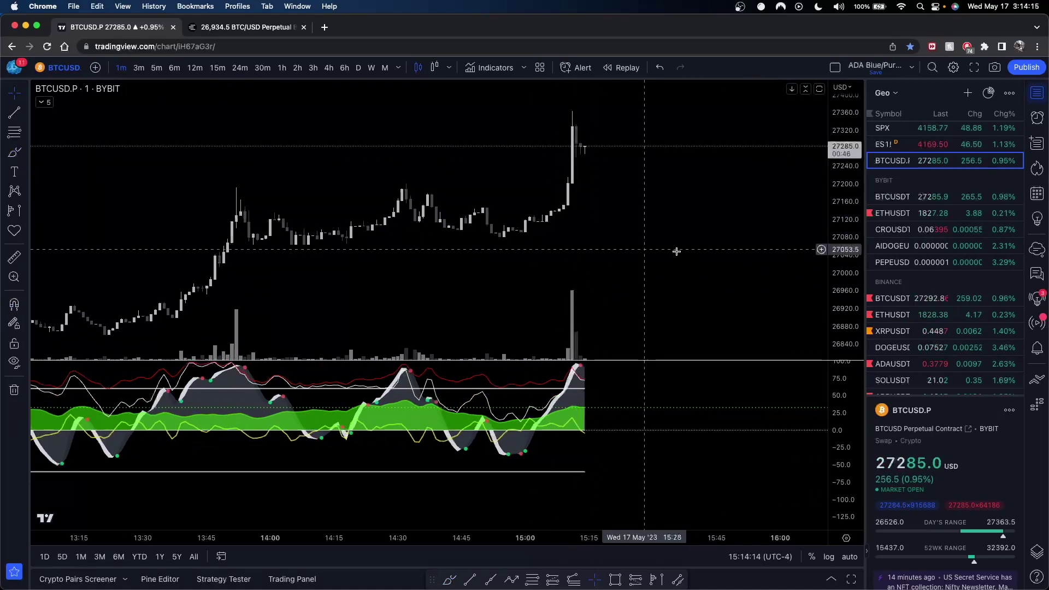
scroll(601, 278, down, 2)
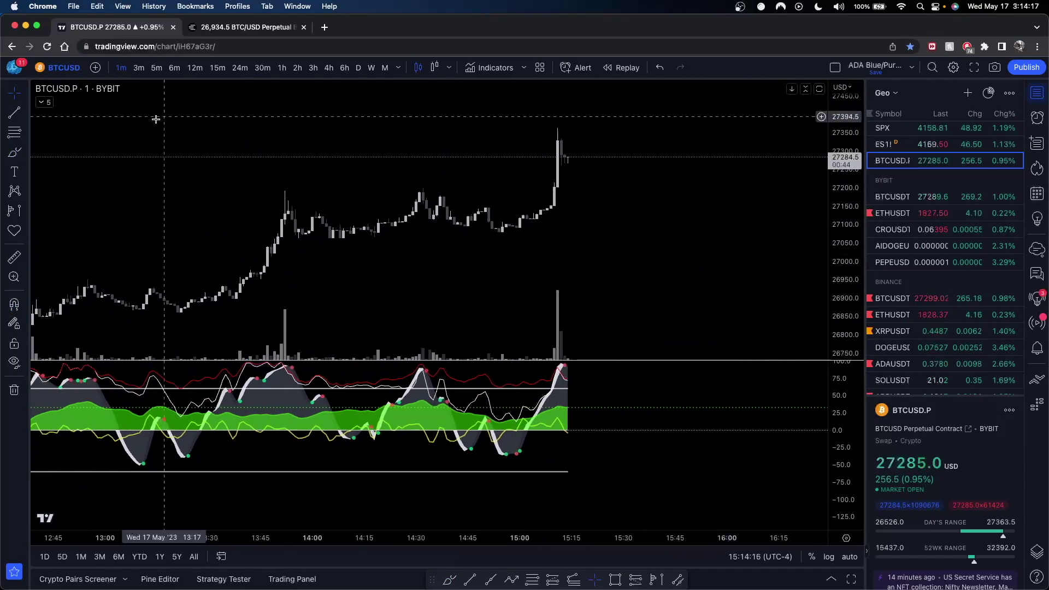
click(14, 153)
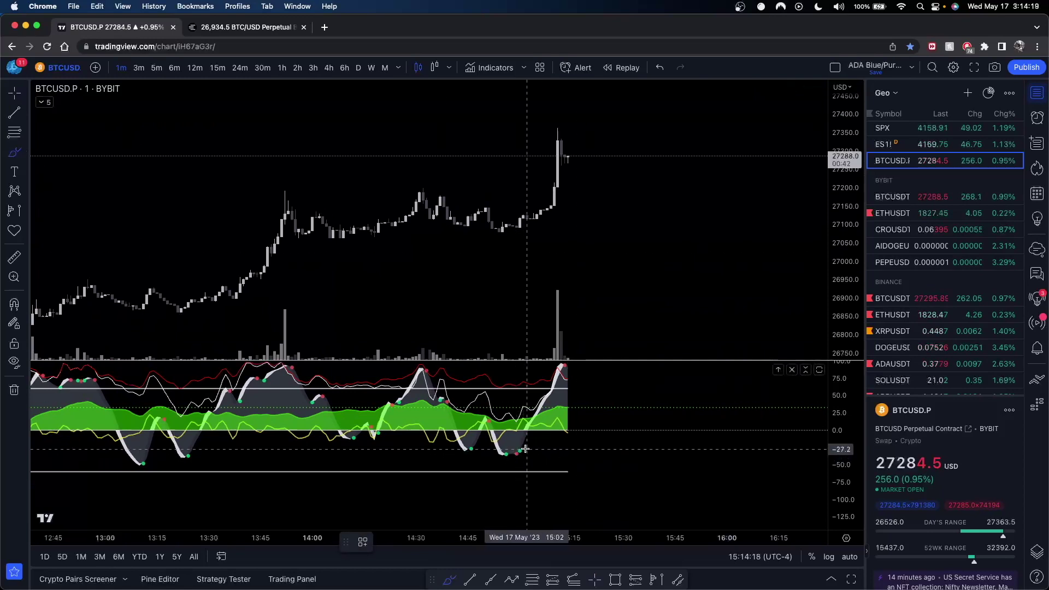
drag(512, 443, 521, 452)
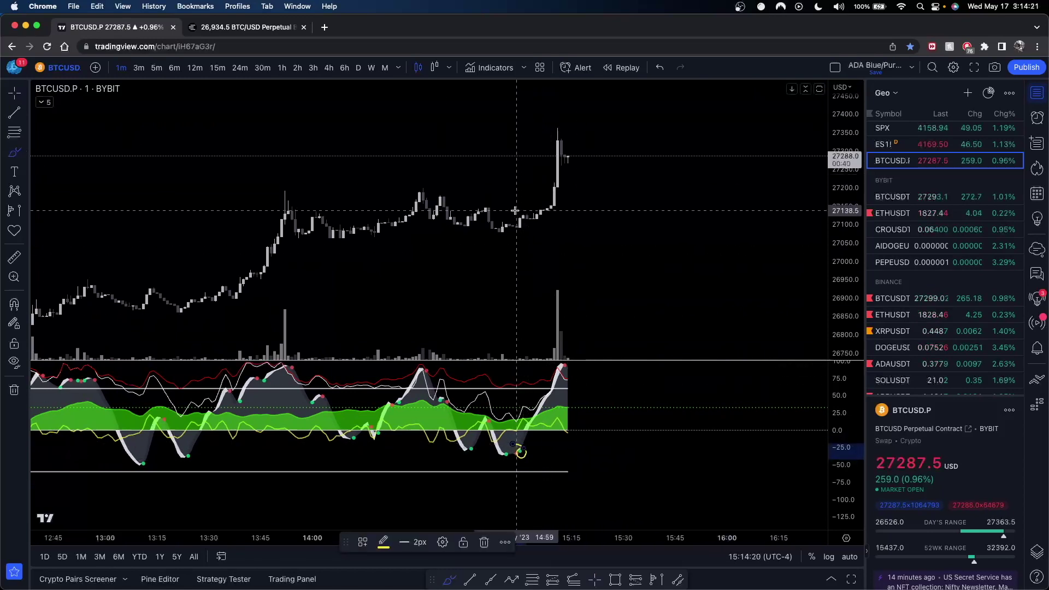
click(517, 229)
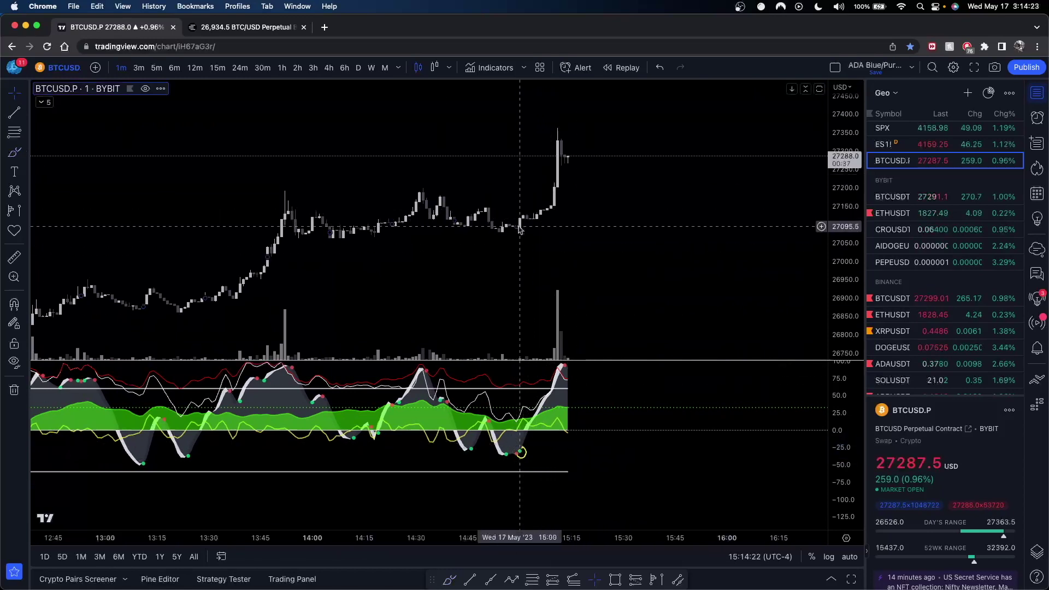
double_click(520, 229)
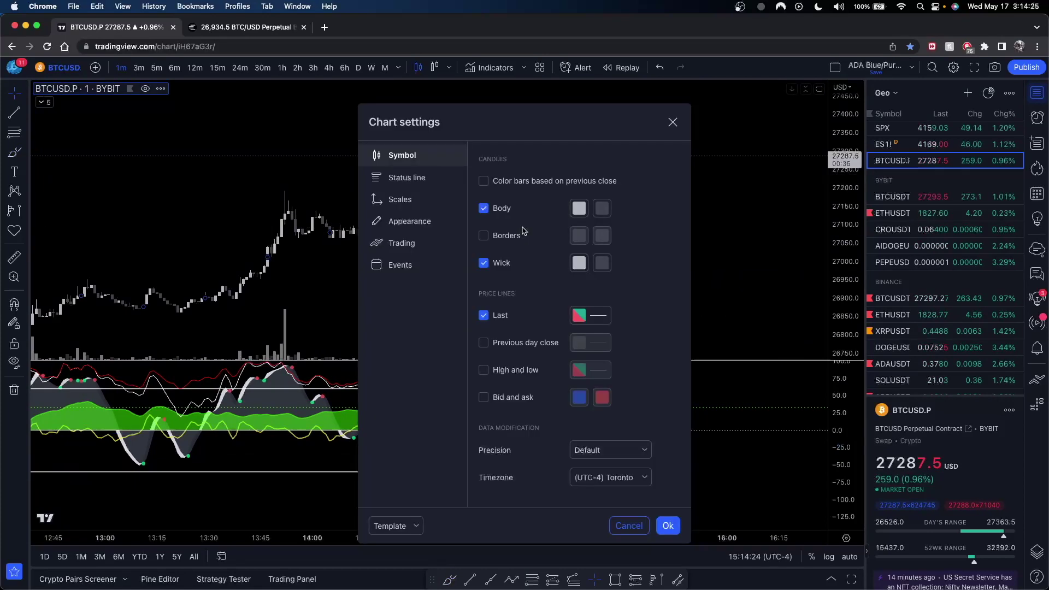
key(Escape)
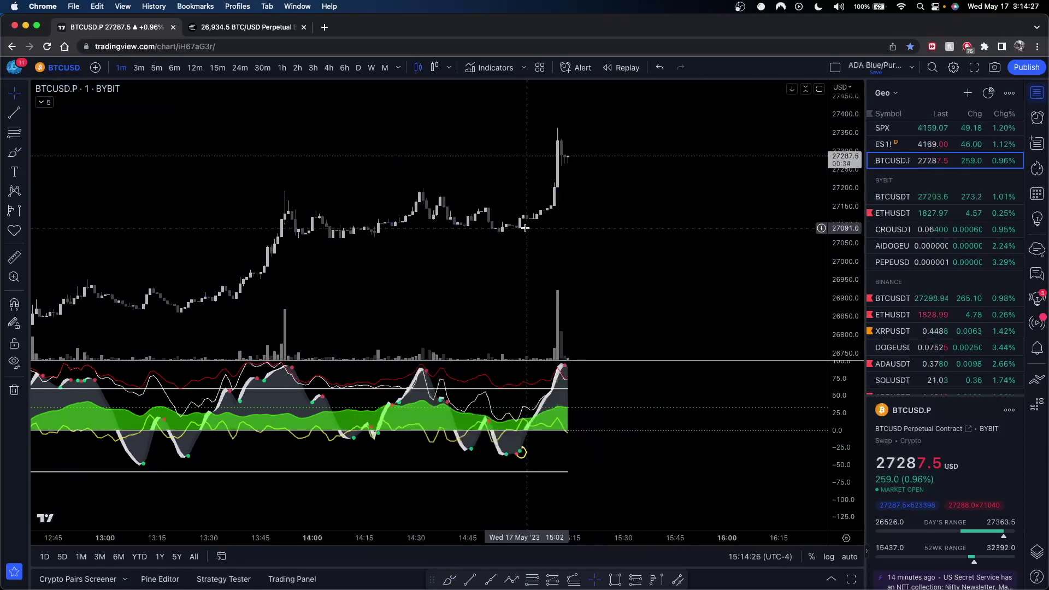
- Measure the 1-minute price rise from about 15:02 to 15:12, and clear the measurement
shift+click(526, 228)
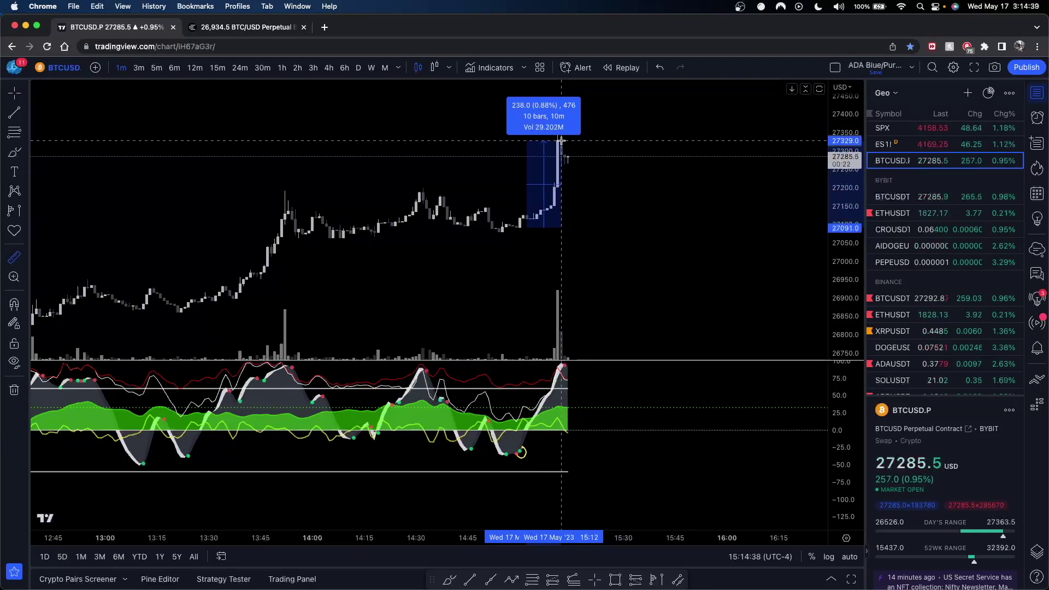
click(607, 256)
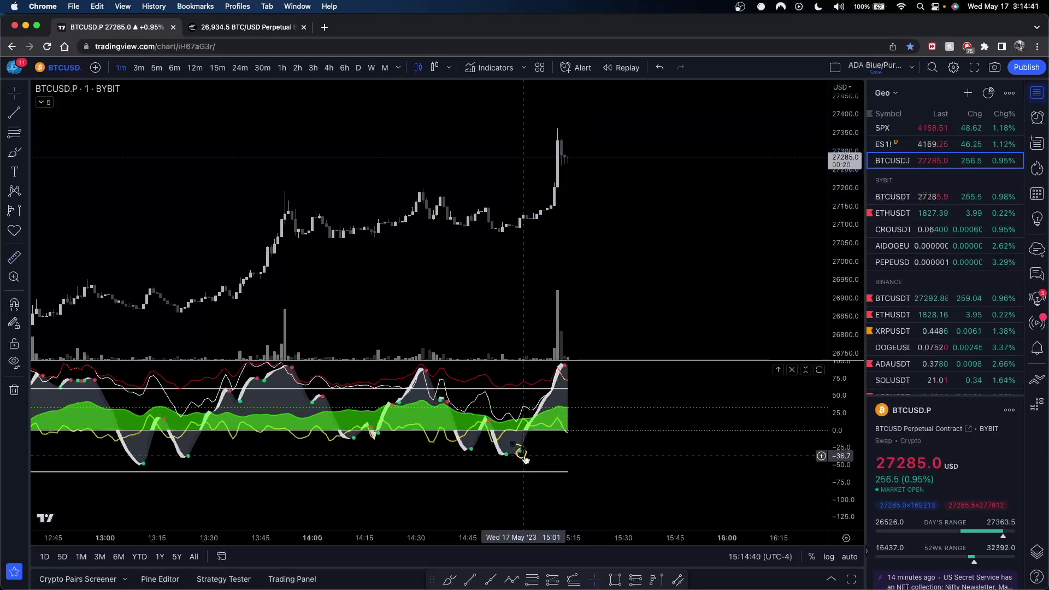
- Switch to the 1-hour timeframe, compress the price scale, and measure the rally from the 17 May low to the latest high
click(284, 68)
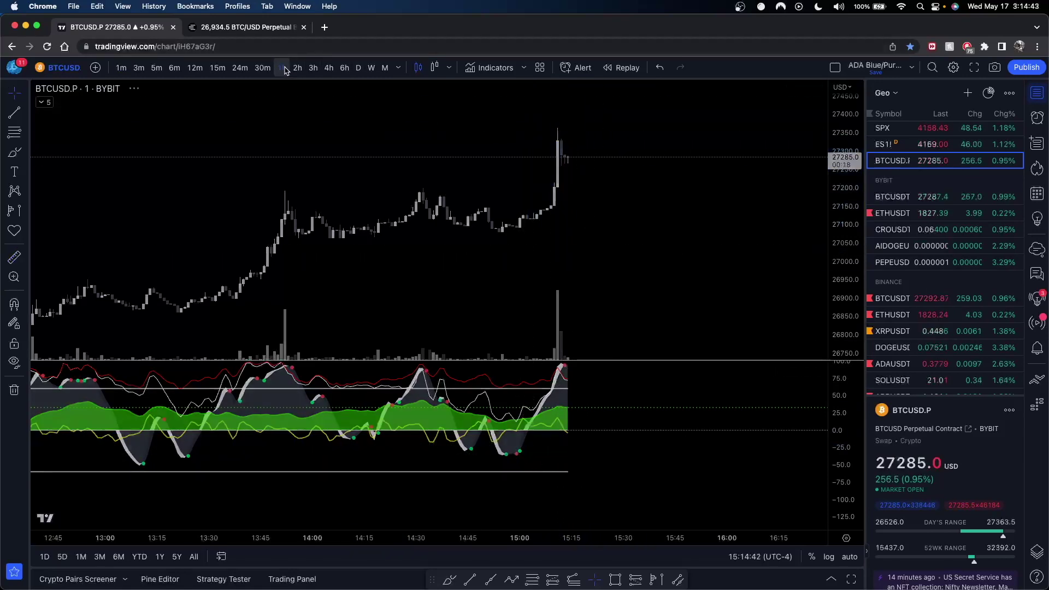
drag(619, 251, 622, 252)
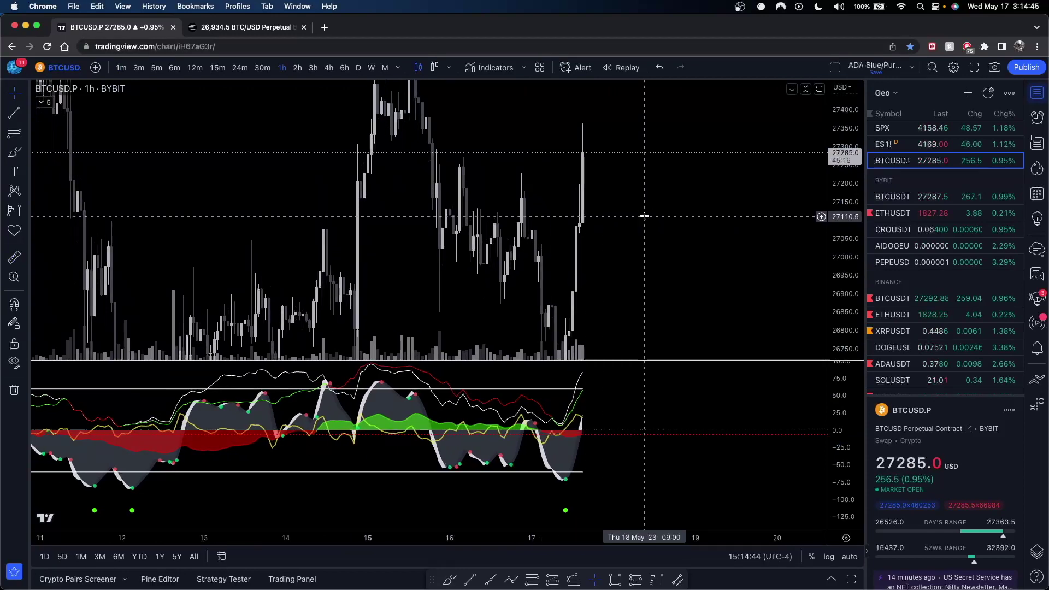
drag(844, 169, 845, 322)
drag(622, 240, 551, 207)
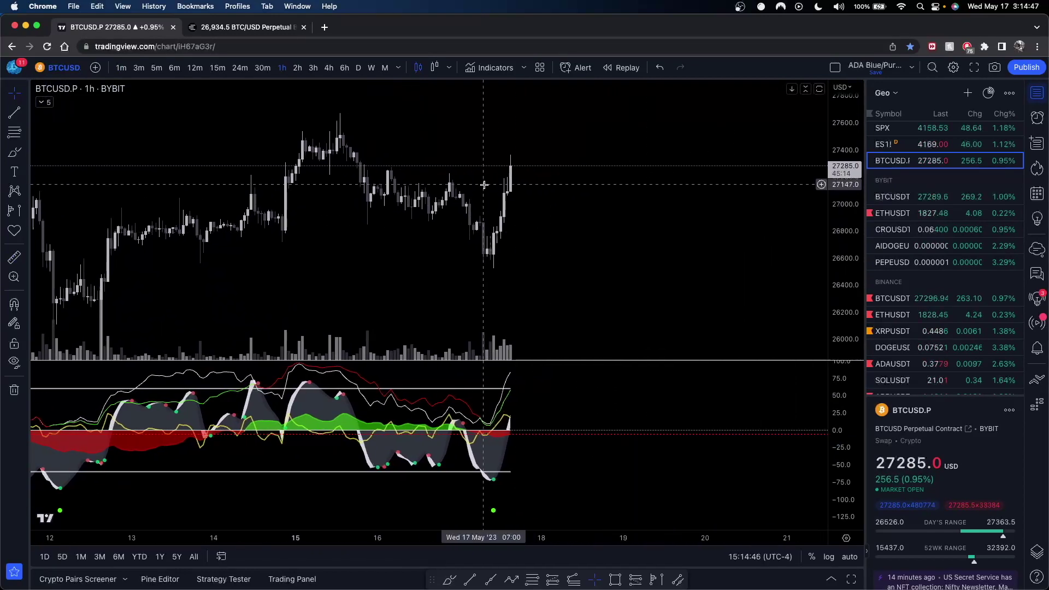
shift+click(484, 262)
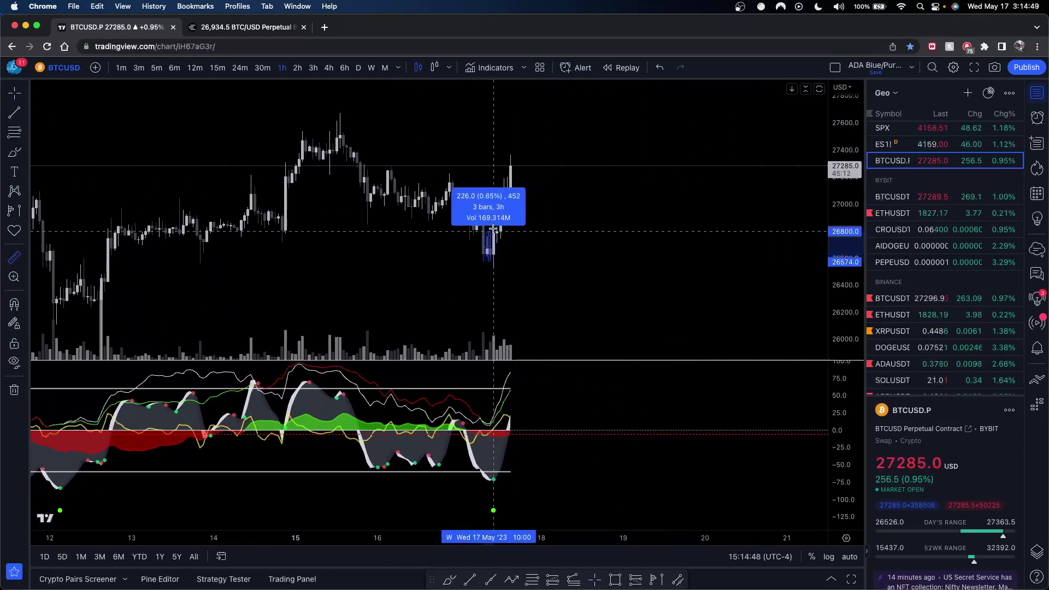
click(515, 155)
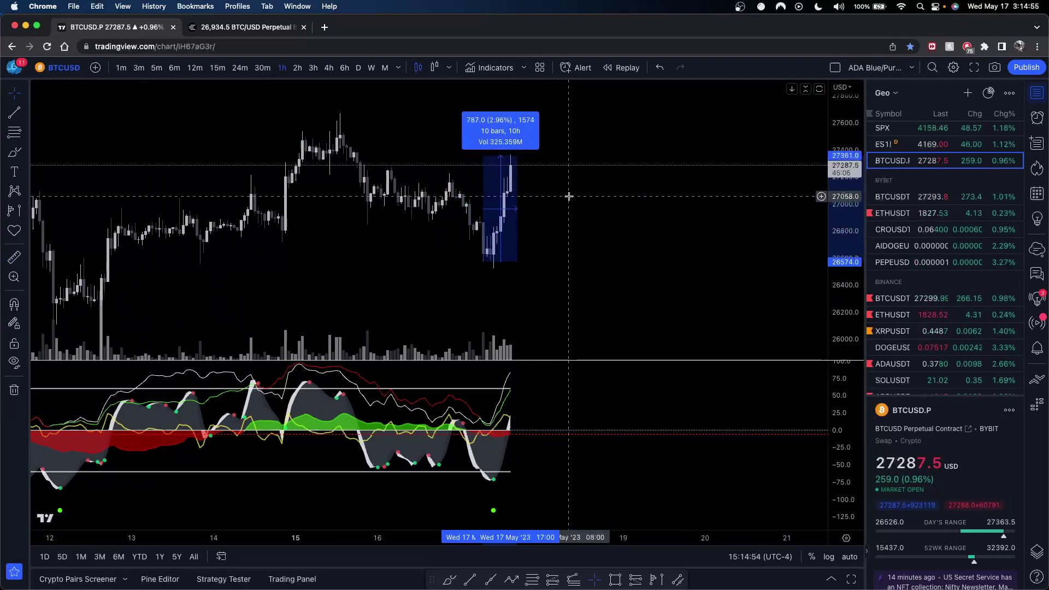
- Brush loops around the 17 May price drop and rally and around its MarketCipher B wave low, undoing each loop
click(14, 155)
mouse_move(543, 148)
mouse_down()
mouse_move(475, 160)
mouse_move(543, 158)
mouse_move(521, 155)
mouse_up()
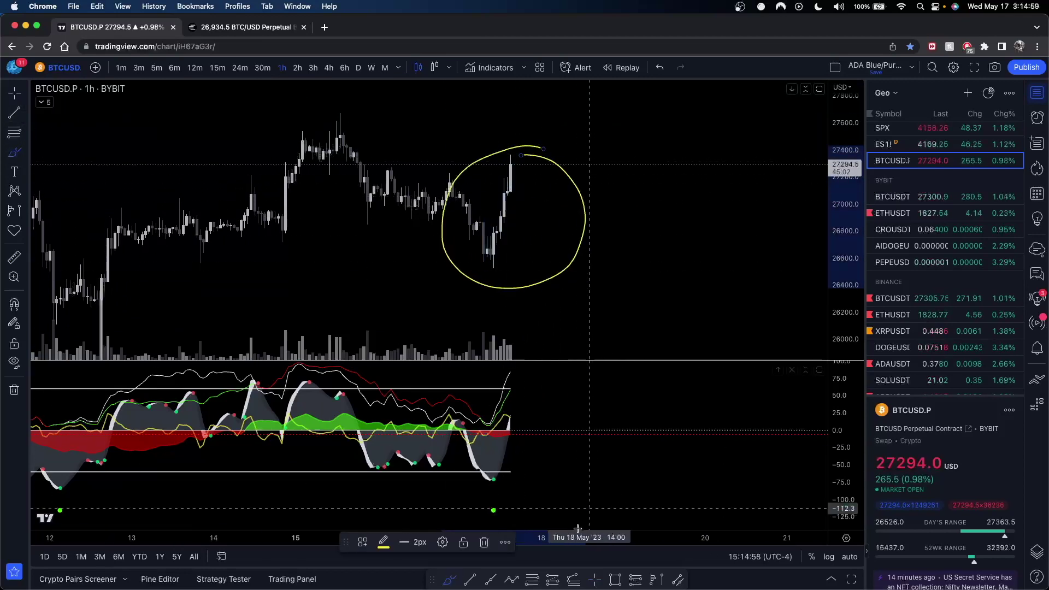
key(super+z)
mouse_move(483, 473)
mouse_down()
mouse_move(503, 491)
mouse_move(488, 501)
mouse_move(482, 460)
mouse_up()
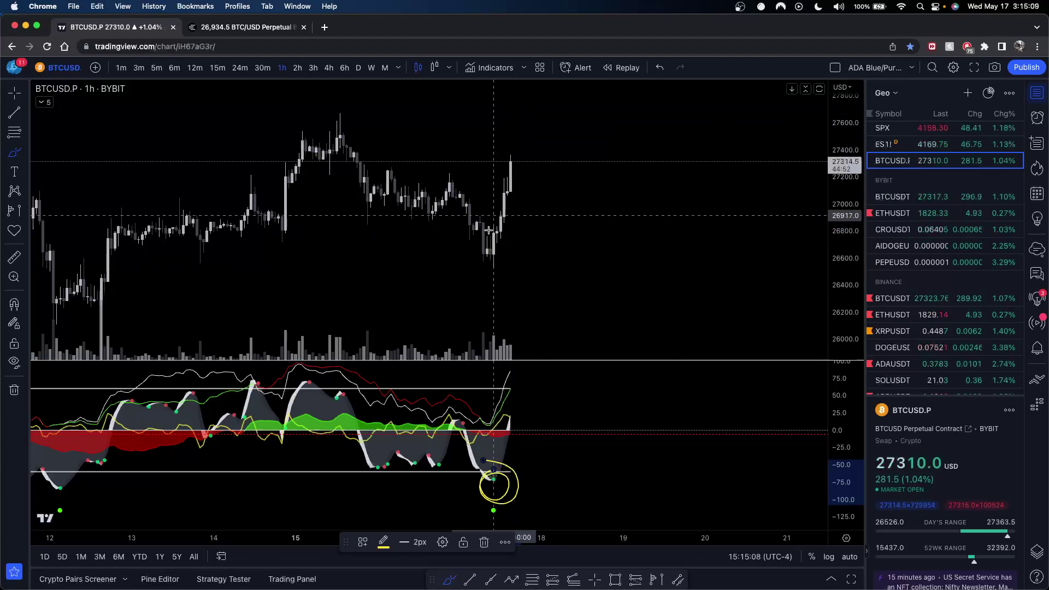
key(super+z)
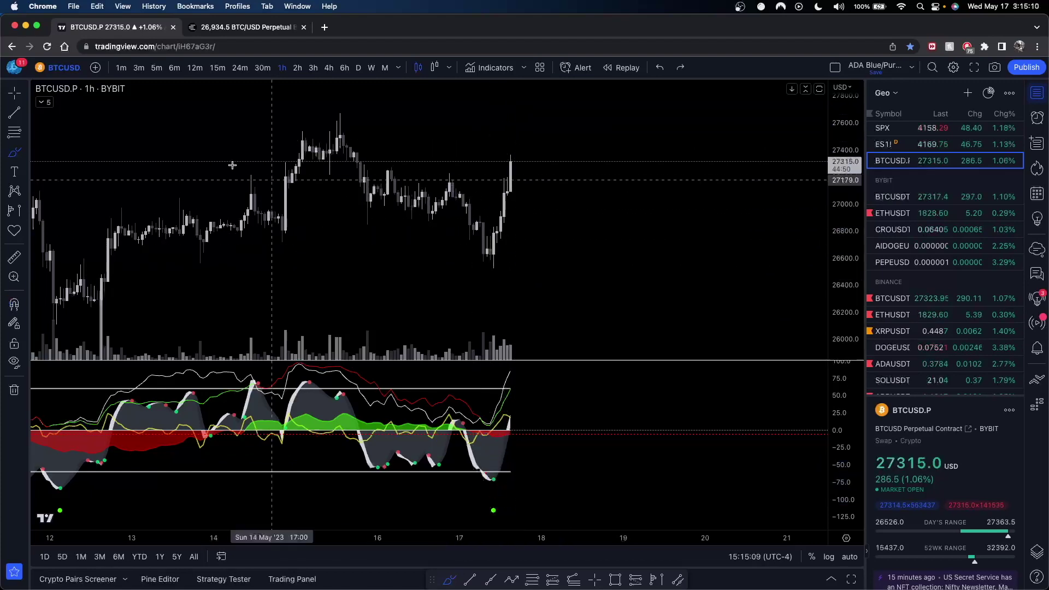
- Switch to the 1-minute timeframe and examine the MarketCipher B waves against price from about 08:00 to 15:15
click(121, 67)
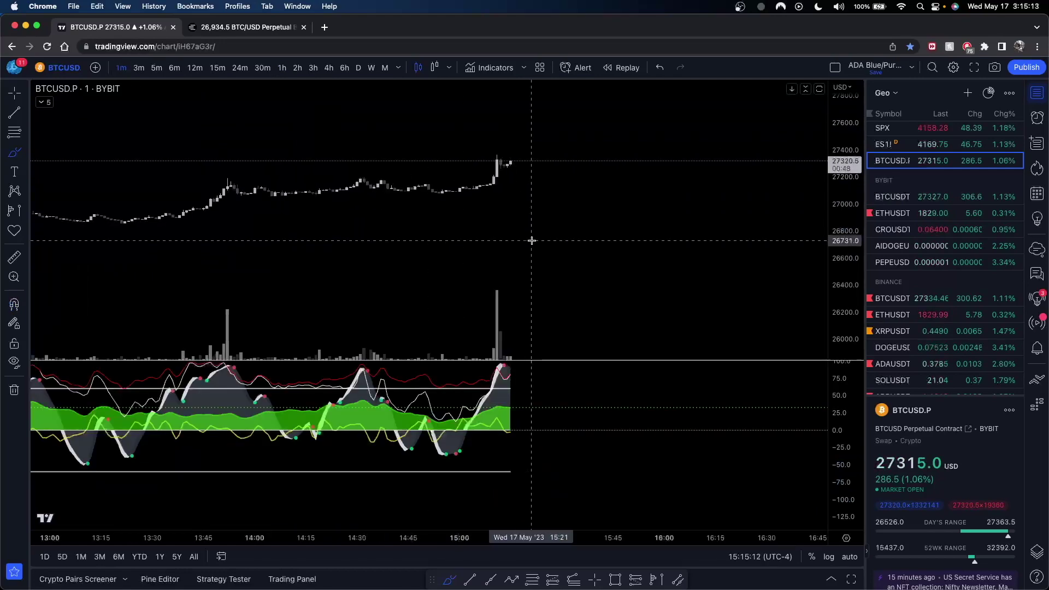
scroll(508, 237, down, 5)
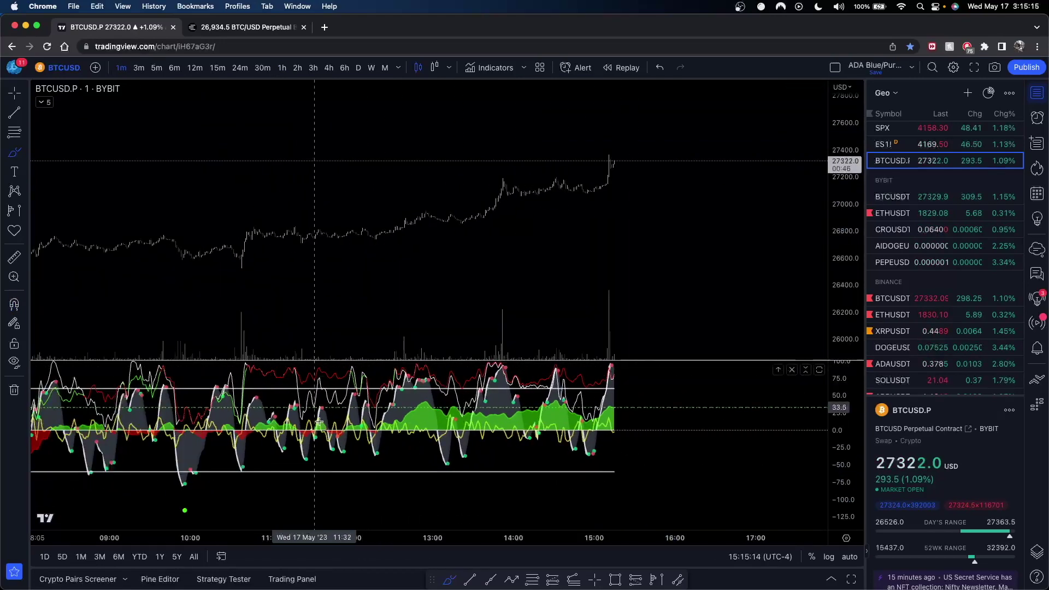
scroll(383, 377, down, 1)
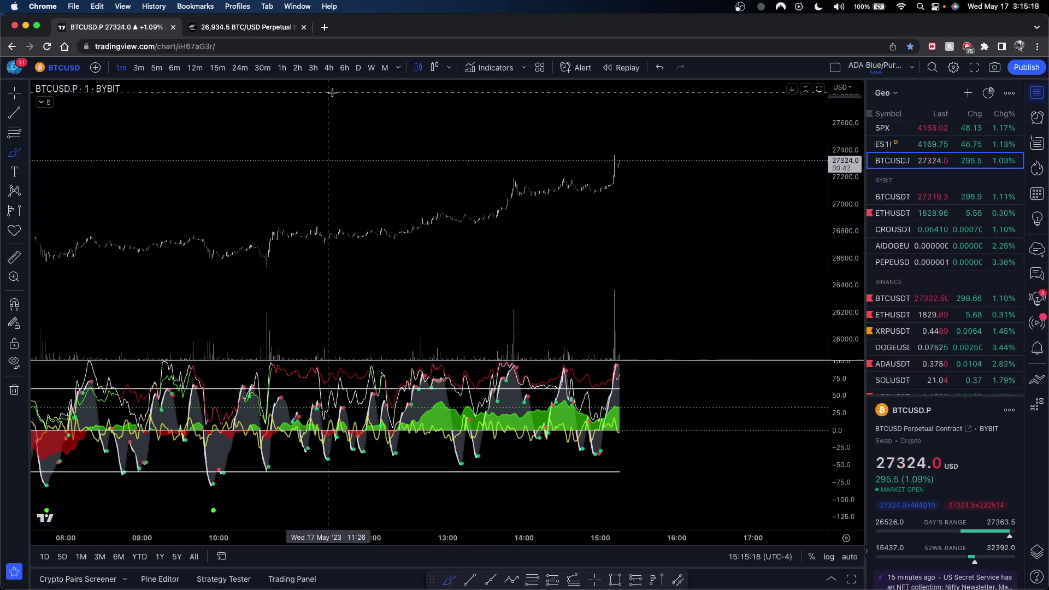
- Switch to the 1-hour timeframe, leave the brush, and compress the price scale around the mid-May swings
click(282, 67)
key(Escape)
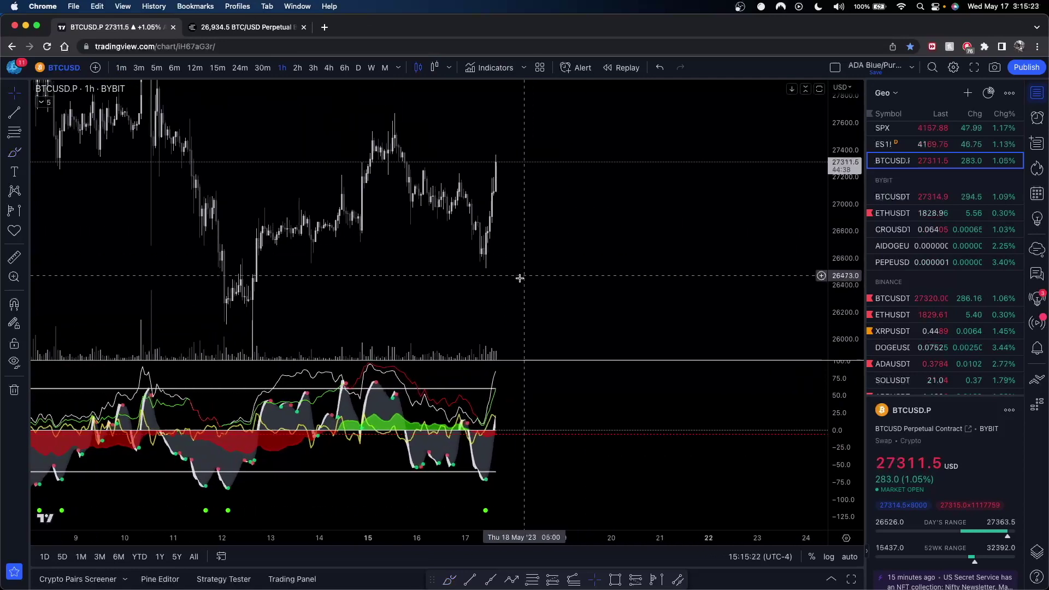
drag(520, 276, 567, 258)
drag(843, 204, 843, 240)
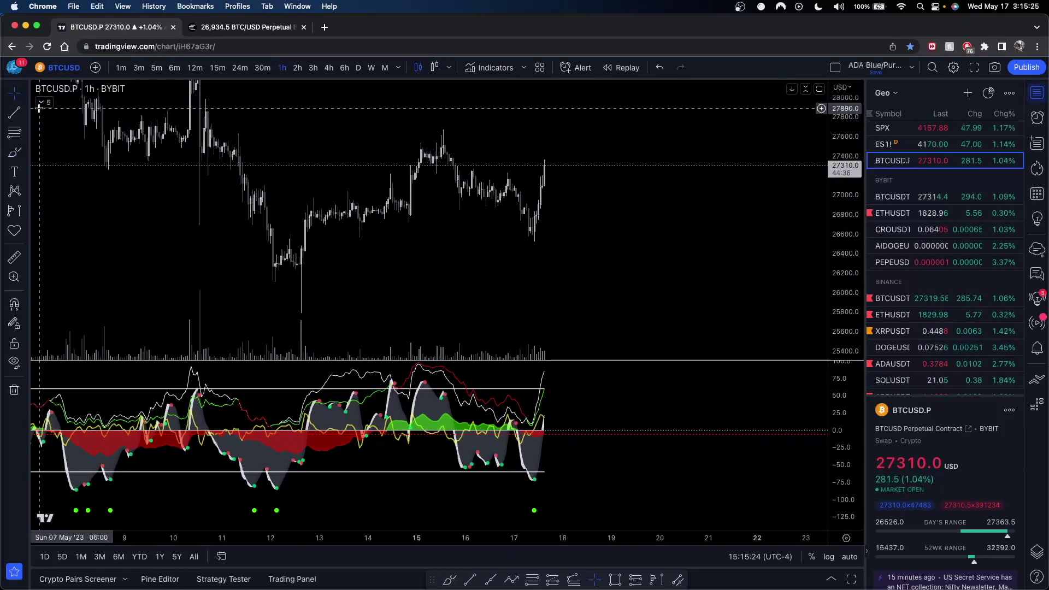
- Brush a repeating wave curve across the price pane and a loop around the 17 May MarketCipher B low, undoing both
click(14, 153)
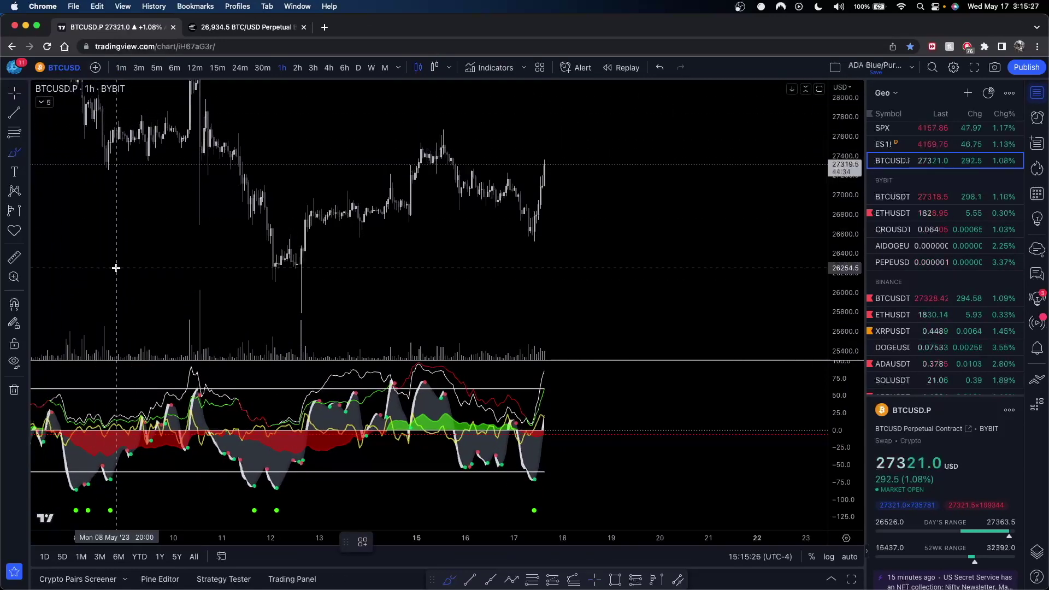
mouse_move(63, 316)
mouse_down()
mouse_move(110, 211)
mouse_move(182, 239)
mouse_move(288, 309)
mouse_move(363, 184)
mouse_move(428, 300)
mouse_move(549, 299)
mouse_move(636, 227)
mouse_move(726, 335)
mouse_up()
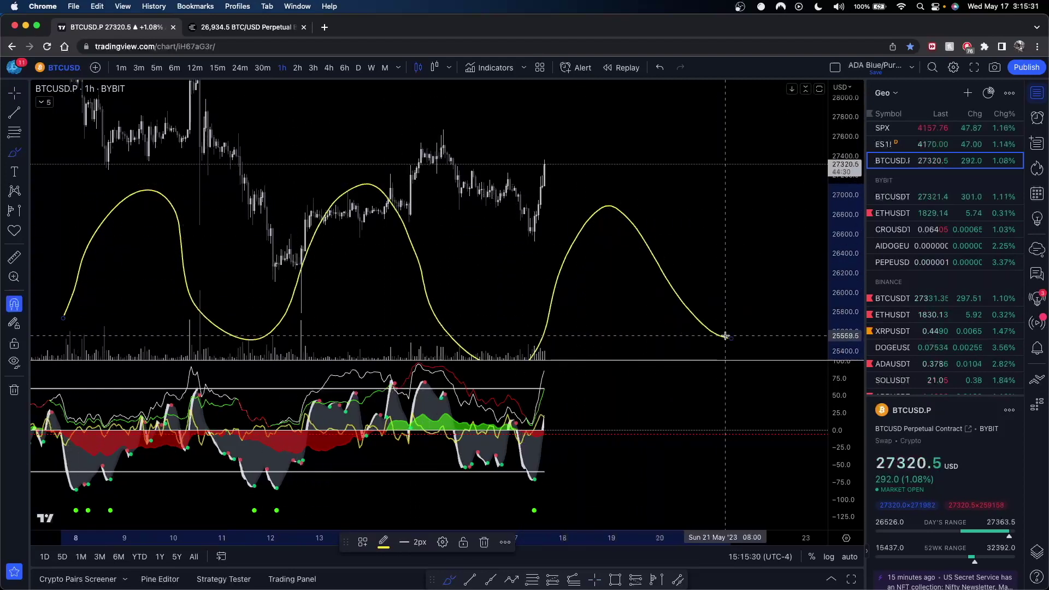
key(super+z)
mouse_move(543, 464)
mouse_down()
mouse_move(525, 490)
mouse_move(531, 469)
mouse_up()
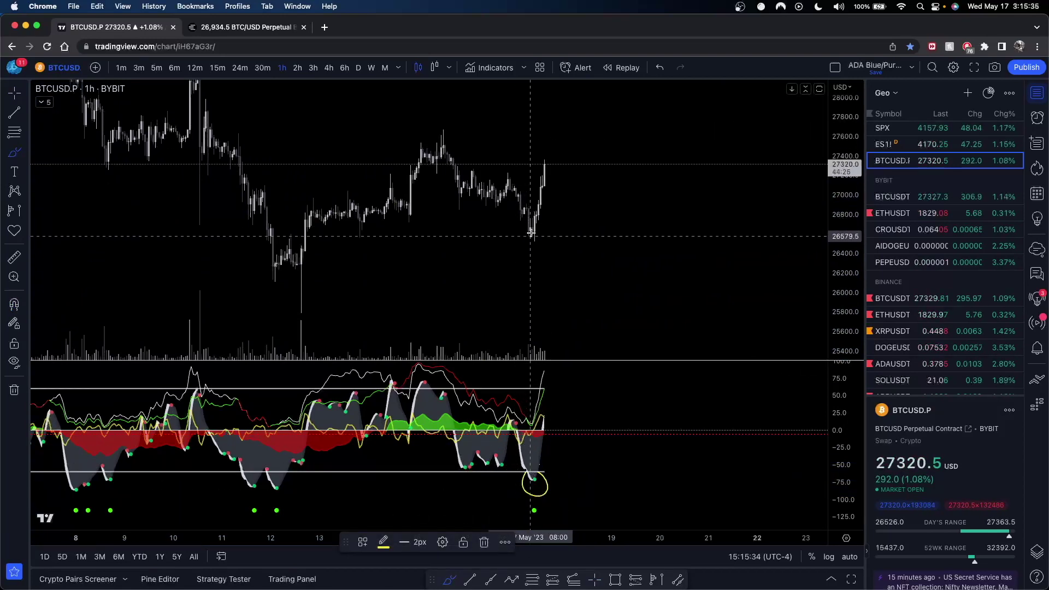
key(super+z)
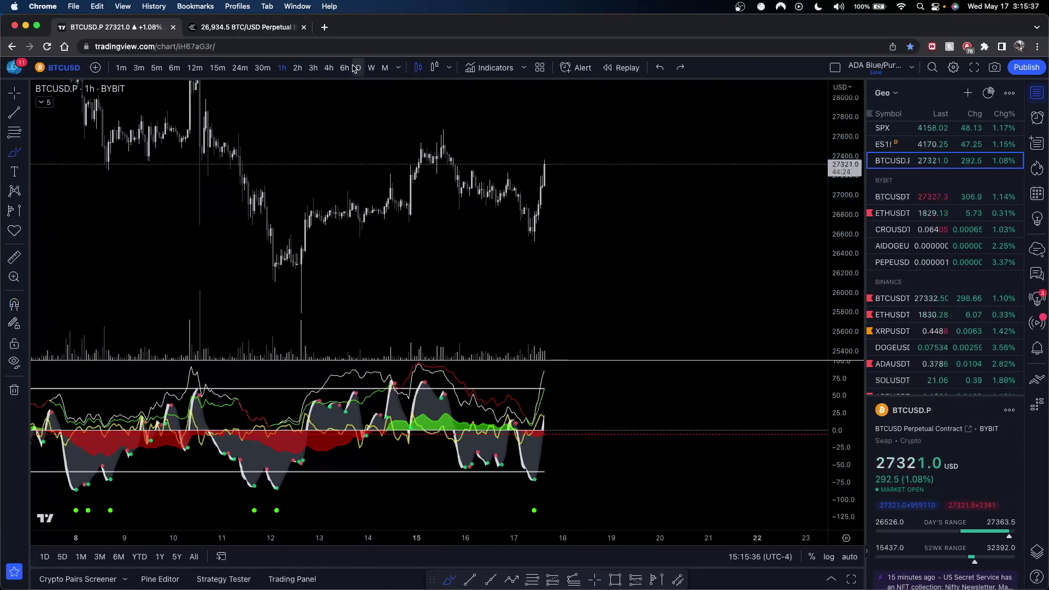
- On the 6-hour timeframe with a compressed price scale, measure a projected rise from the 17 May low to about 28,140
click(344, 67)
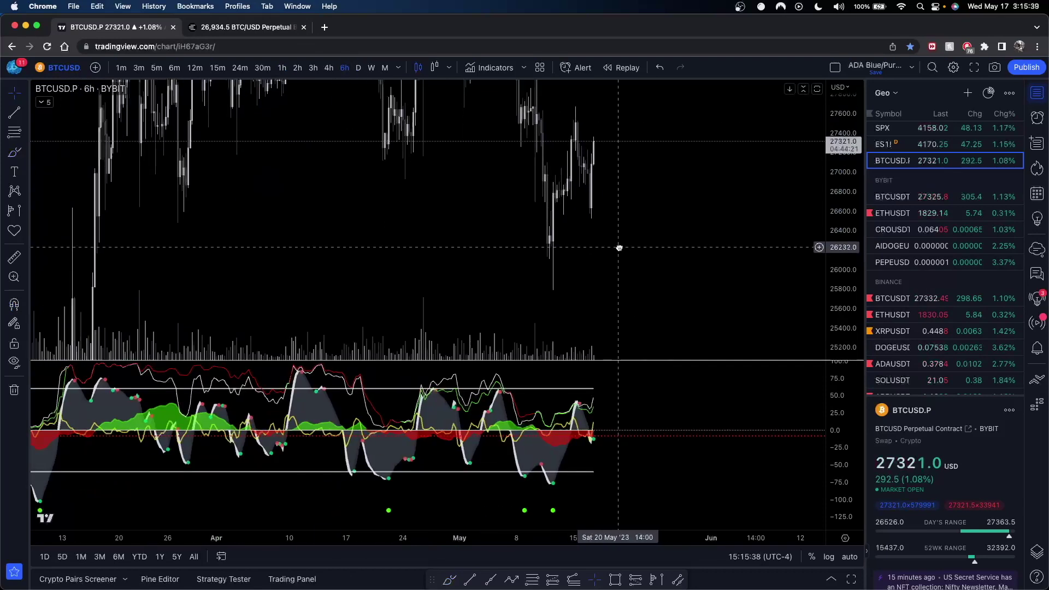
scroll(546, 252, up, 3)
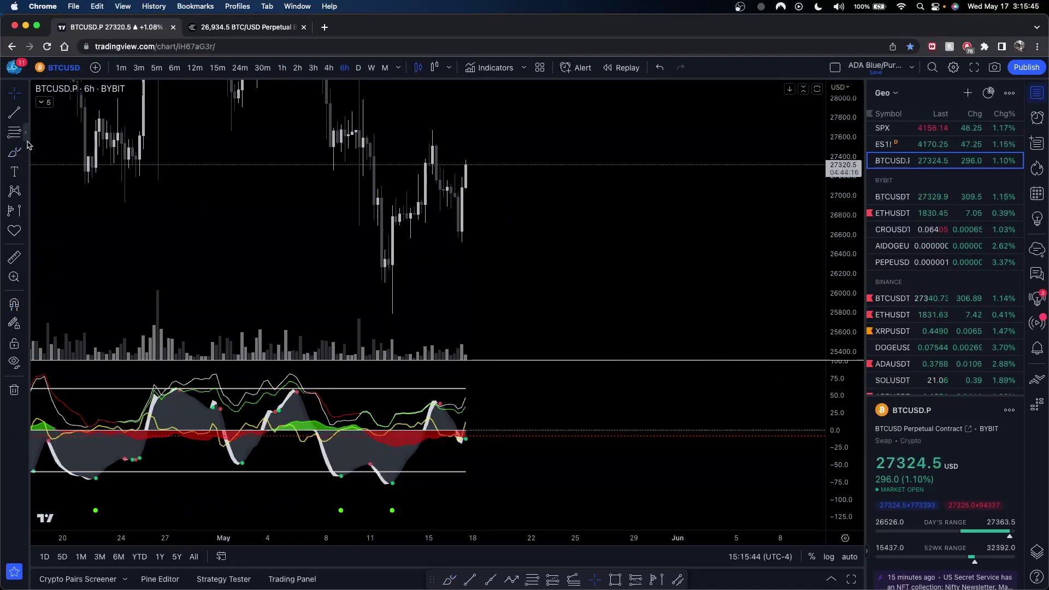
drag(839, 176, 836, 316)
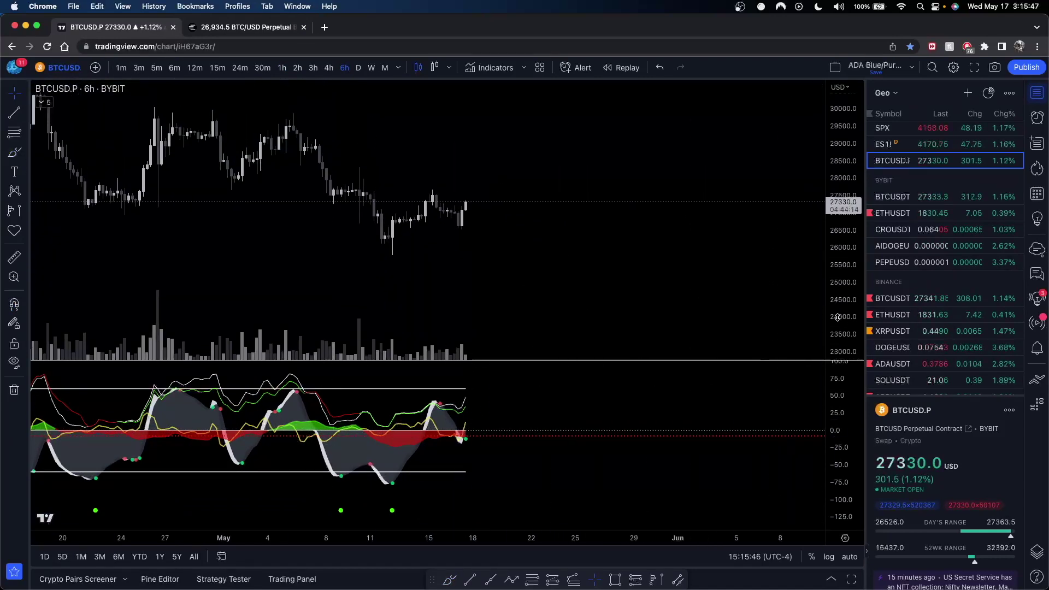
drag(630, 270, 658, 287)
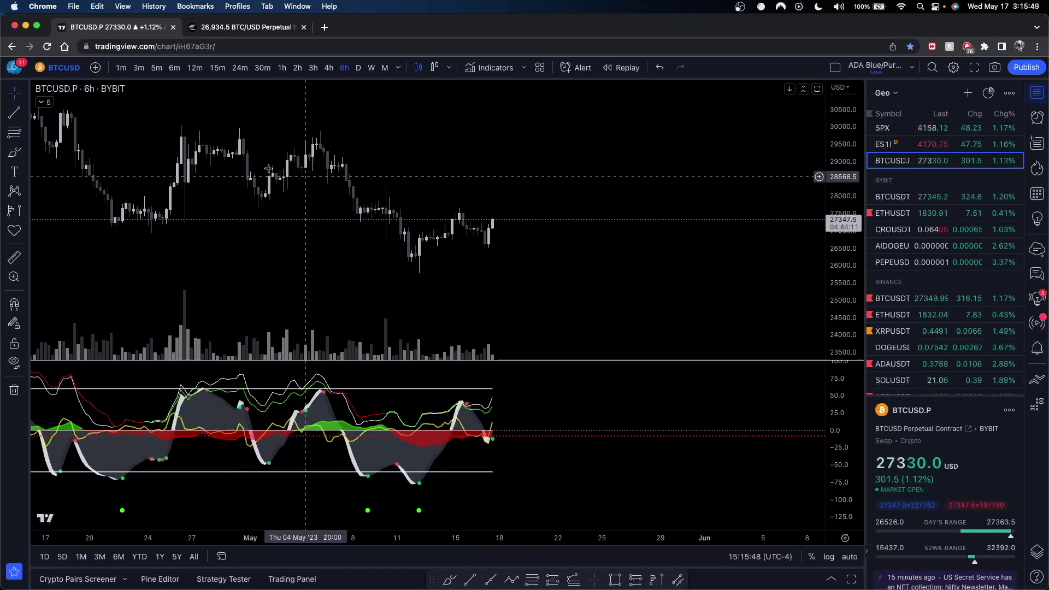
shift+click(486, 244)
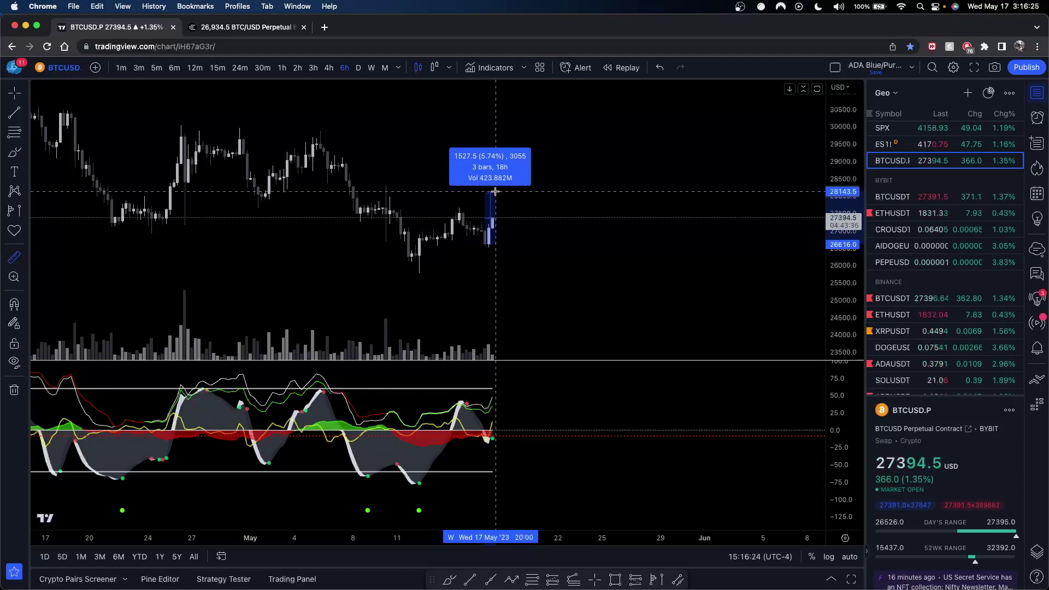
click(495, 191)
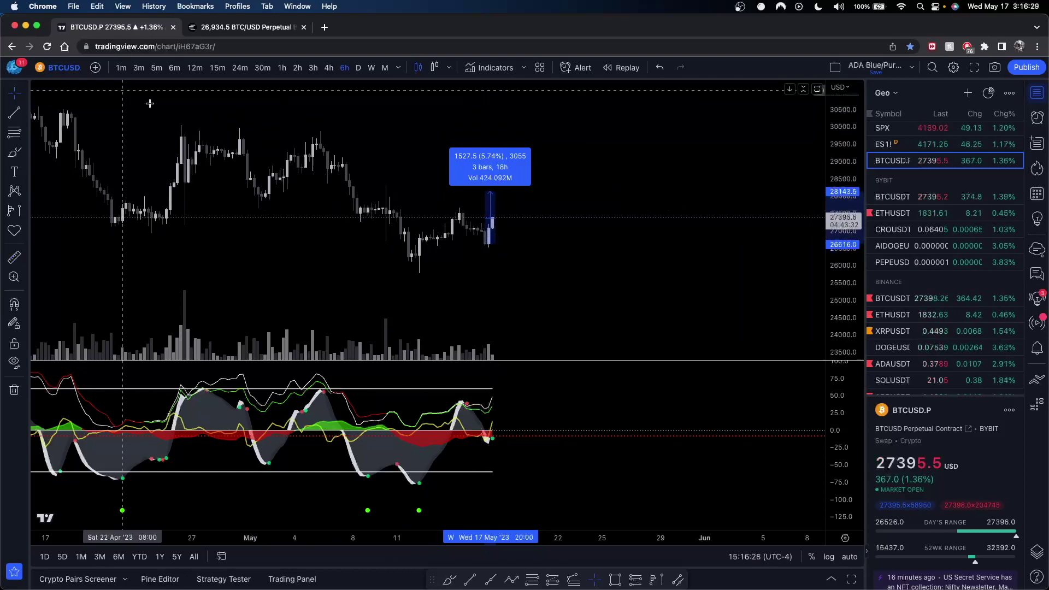
- Reset the MarketCipher B pane's scale to automatic fit and clear the price measurement
scroll(468, 234, up, 2)
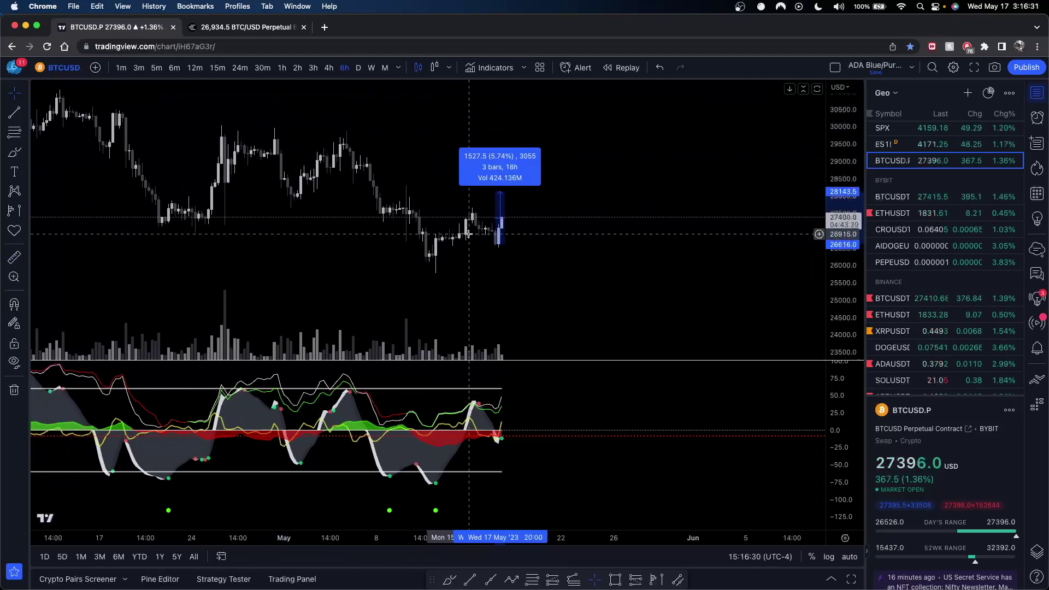
scroll(481, 229, down, 2)
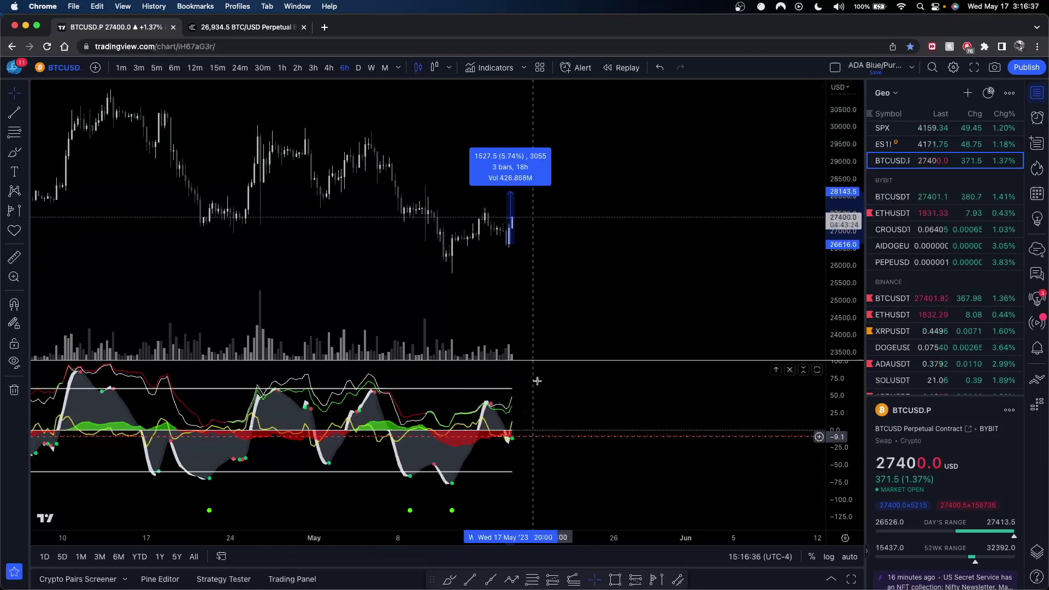
double_click(837, 431)
click(580, 398)
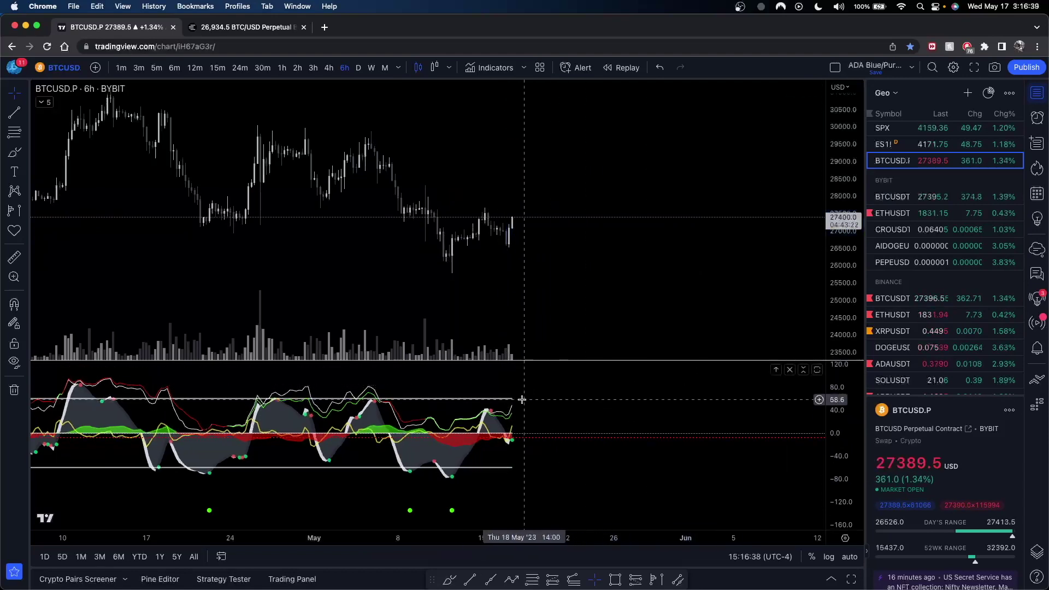
- Examine the 6-hour MarketCipher B waves against price back to April, and switch to the 1-hour timeframe for comparison
scroll(554, 281, up, 2)
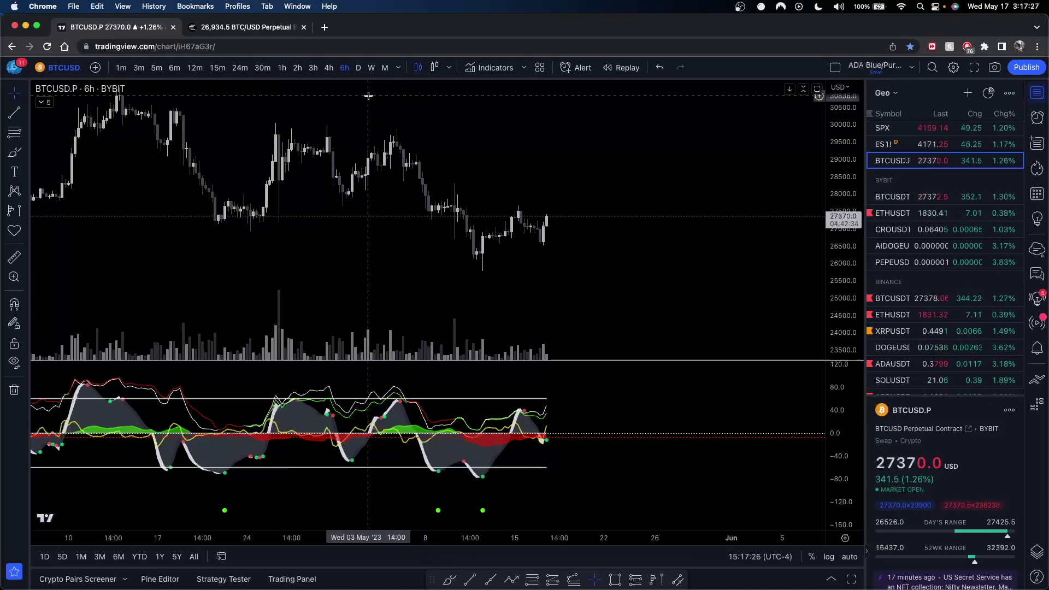
scroll(405, 246, left, 5)
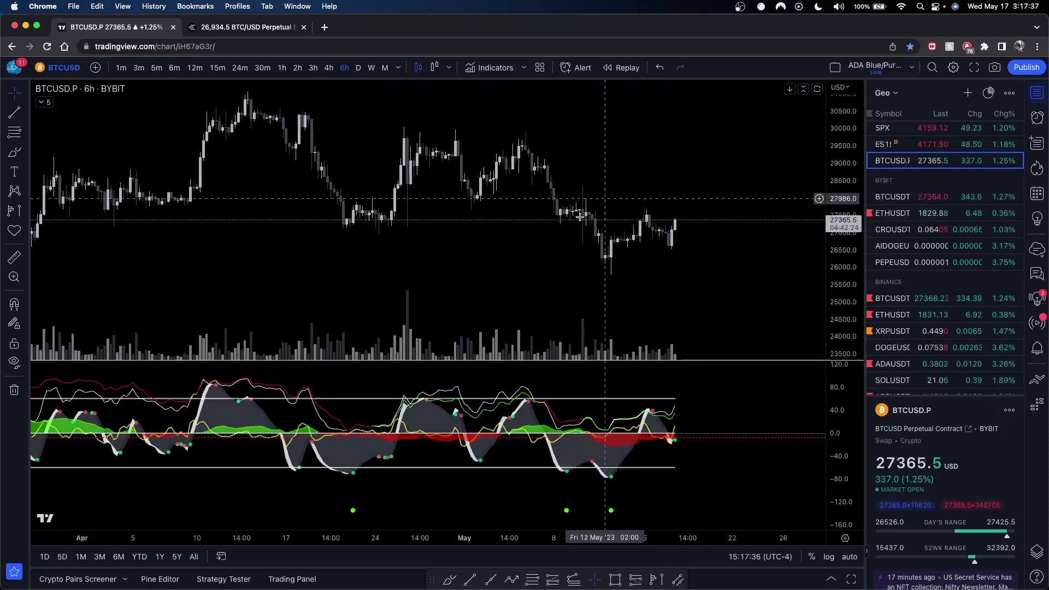
click(282, 67)
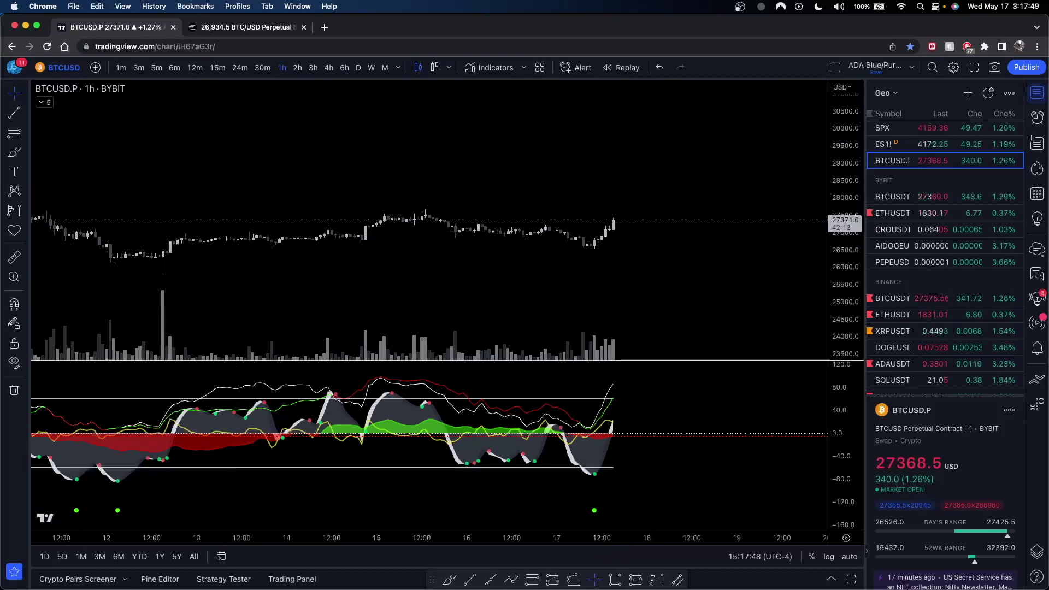
click(640, 333)
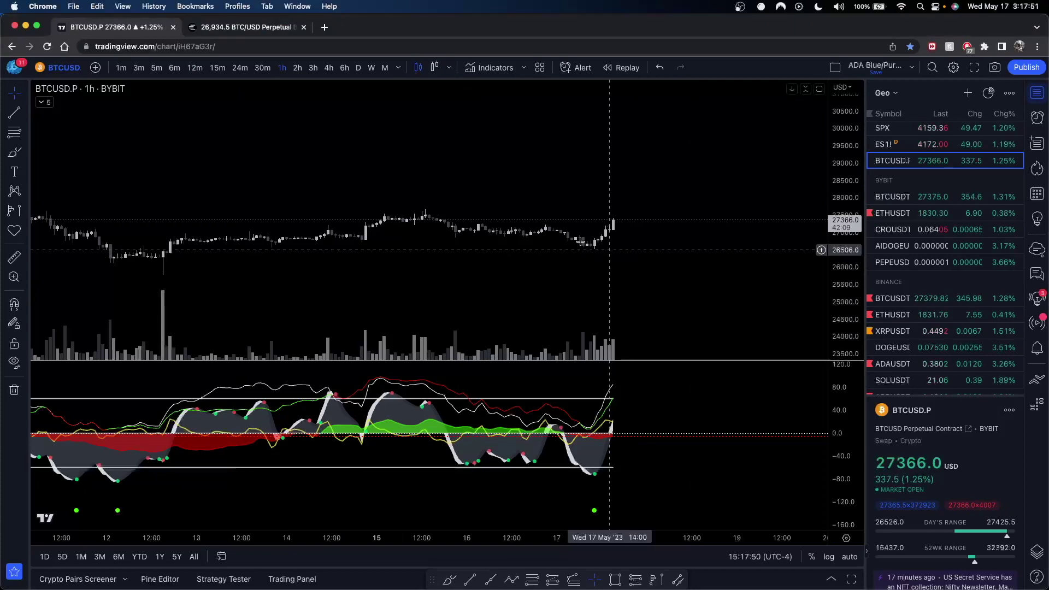
- Switch to the 3-minute timeframe and examine the MarketCipher B waves against price across 16 and 17 May
click(138, 67)
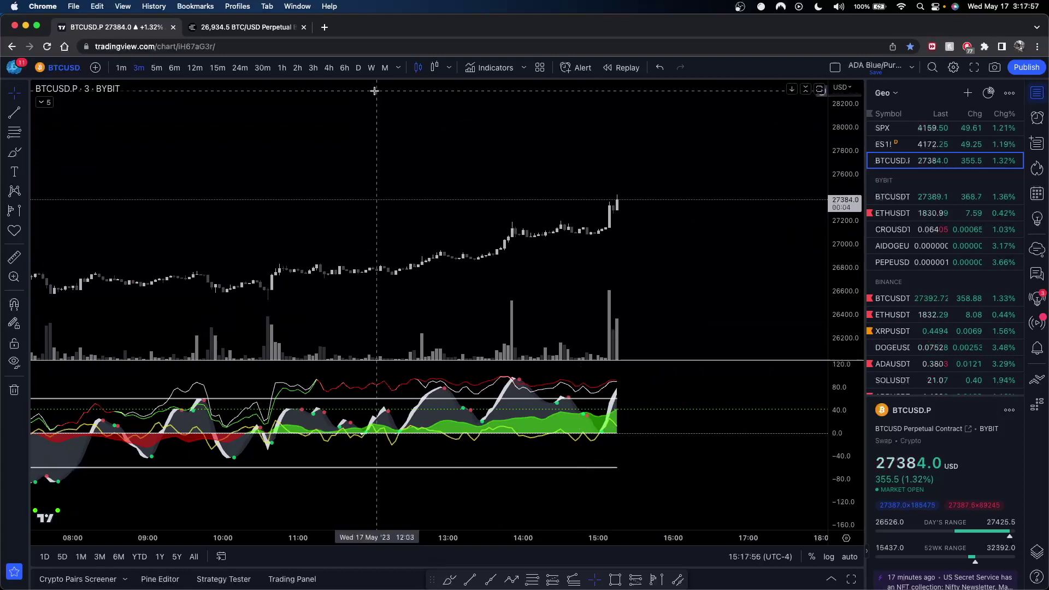
scroll(374, 91, down, 5)
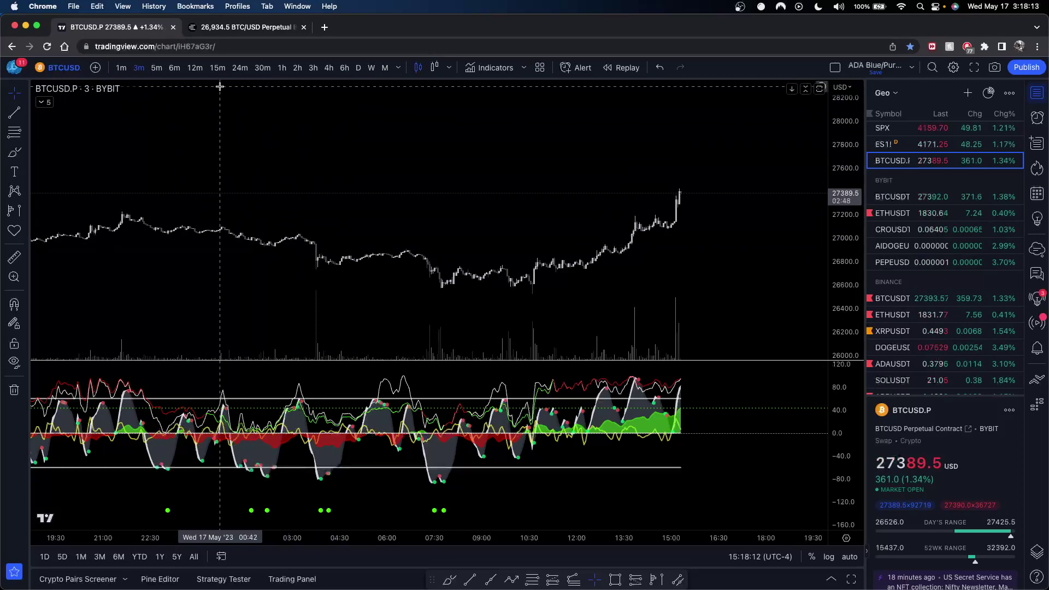
scroll(312, 175, left, 3)
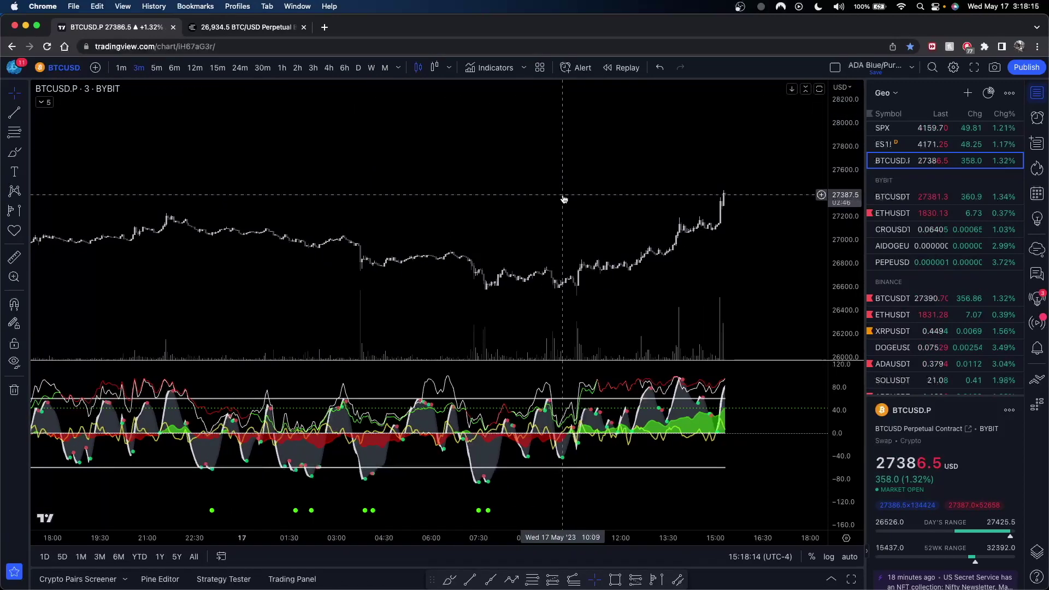
scroll(439, 181, right, 5)
scroll(439, 180, up, 2)
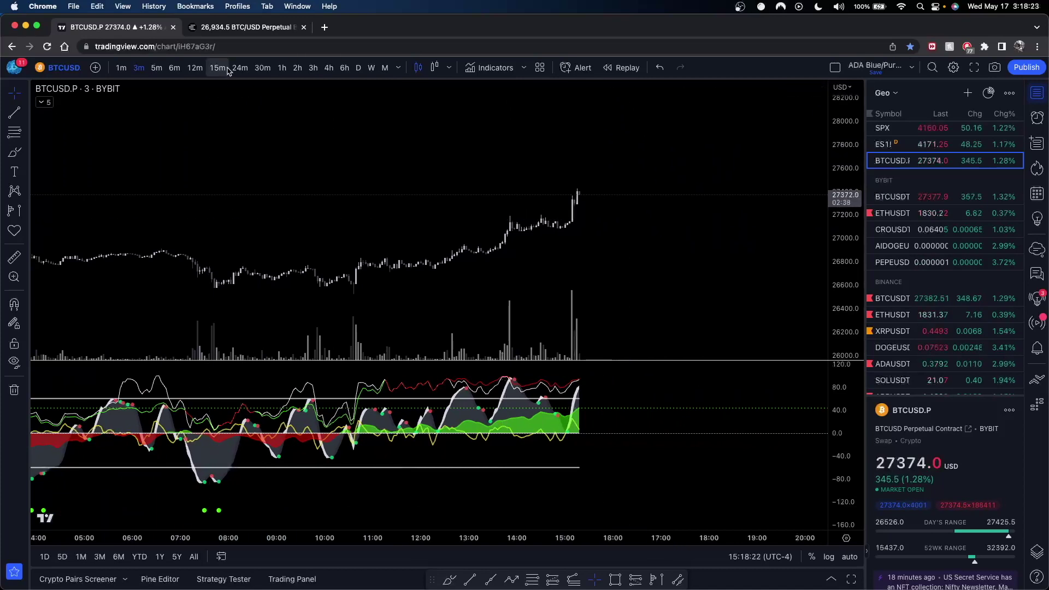
- Review the 1-hour waves, and switch to the 15-minute timeframe with the price scale adjusted around the 17 May rally
click(279, 69)
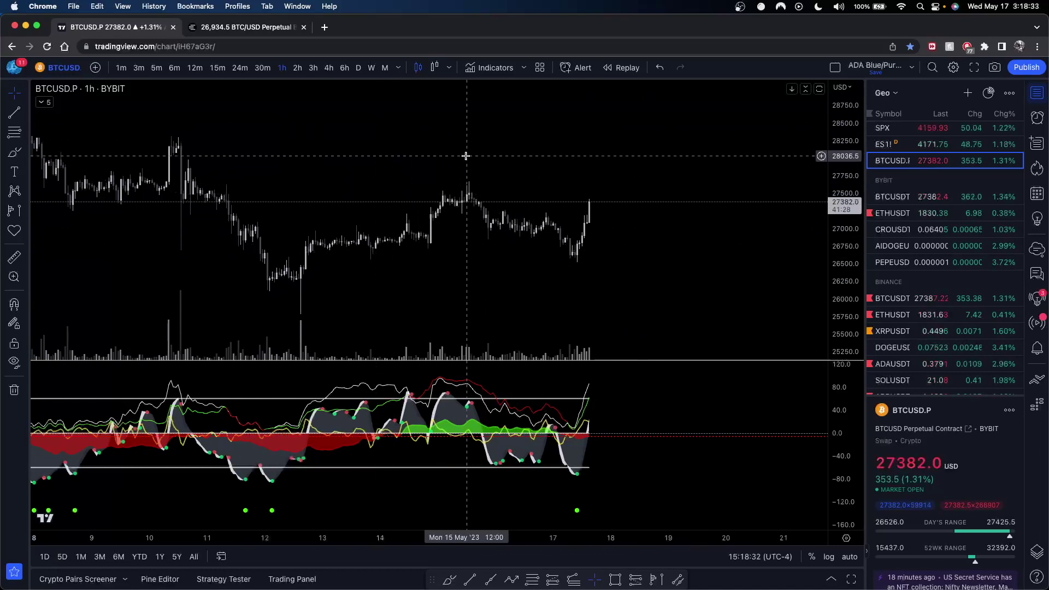
scroll(382, 125, left, 3)
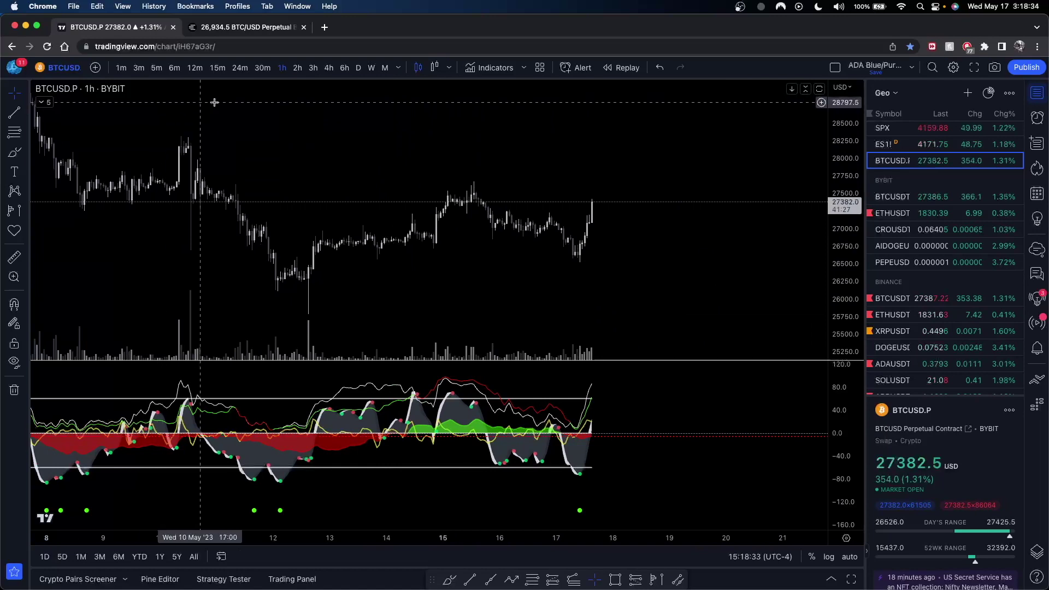
click(217, 68)
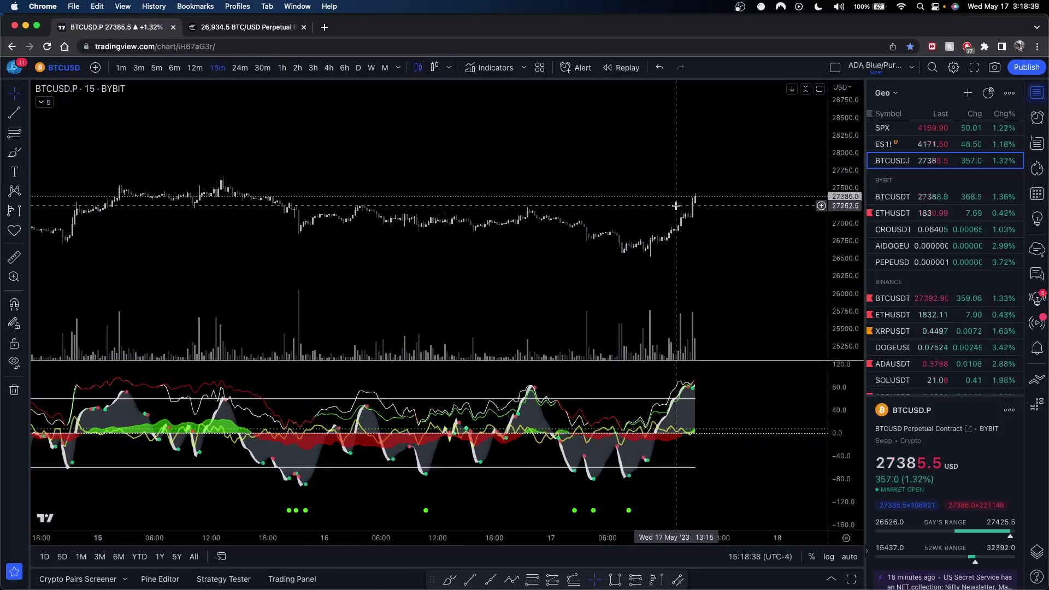
scroll(489, 160, up, 4)
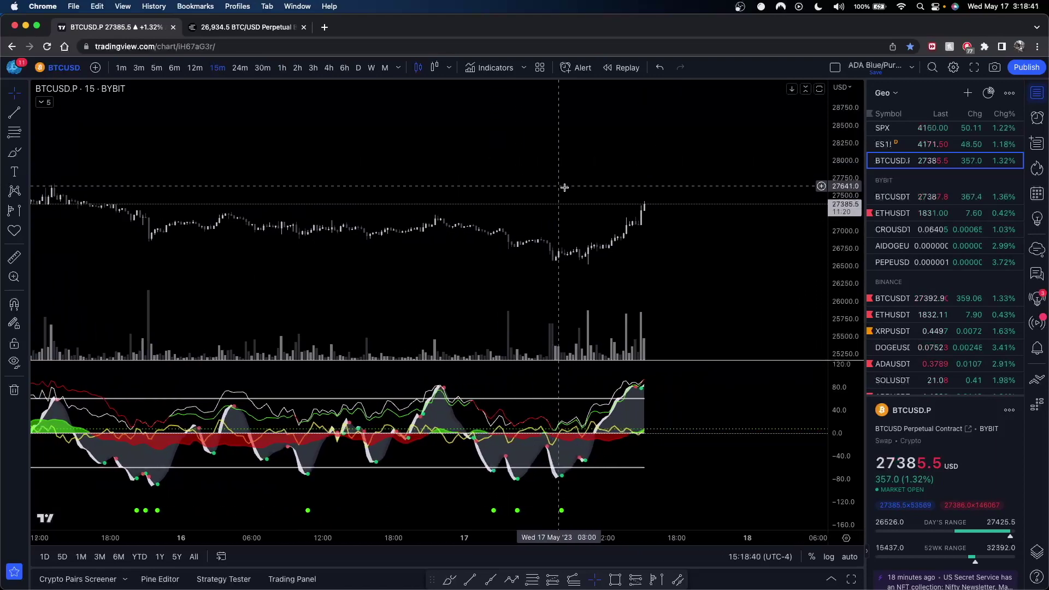
drag(844, 328, 844, 228)
scroll(696, 250, up, 3)
drag(700, 267, 716, 243)
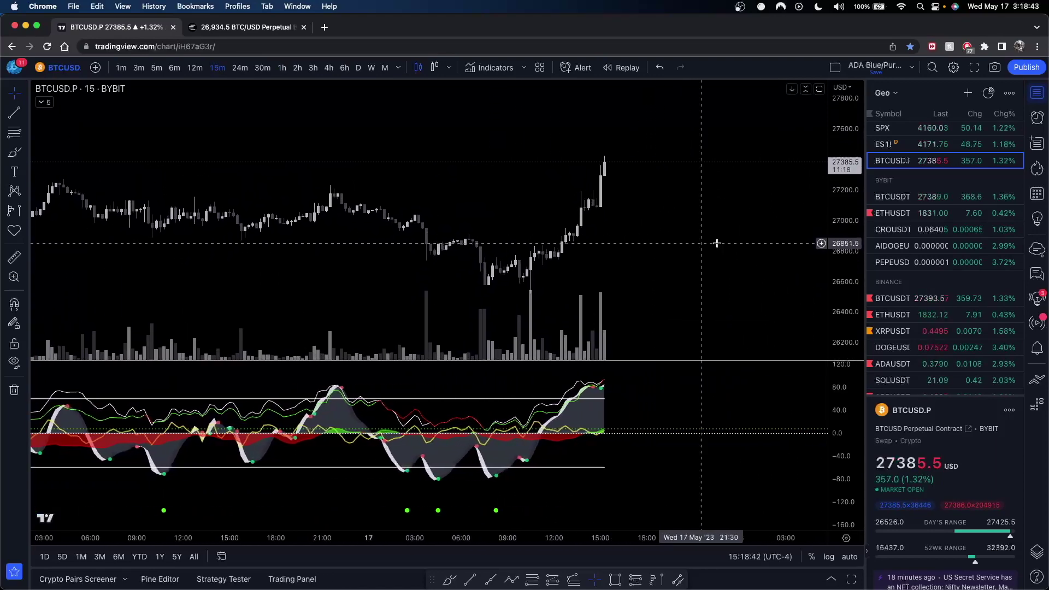
drag(843, 223, 843, 259)
drag(675, 260, 661, 260)
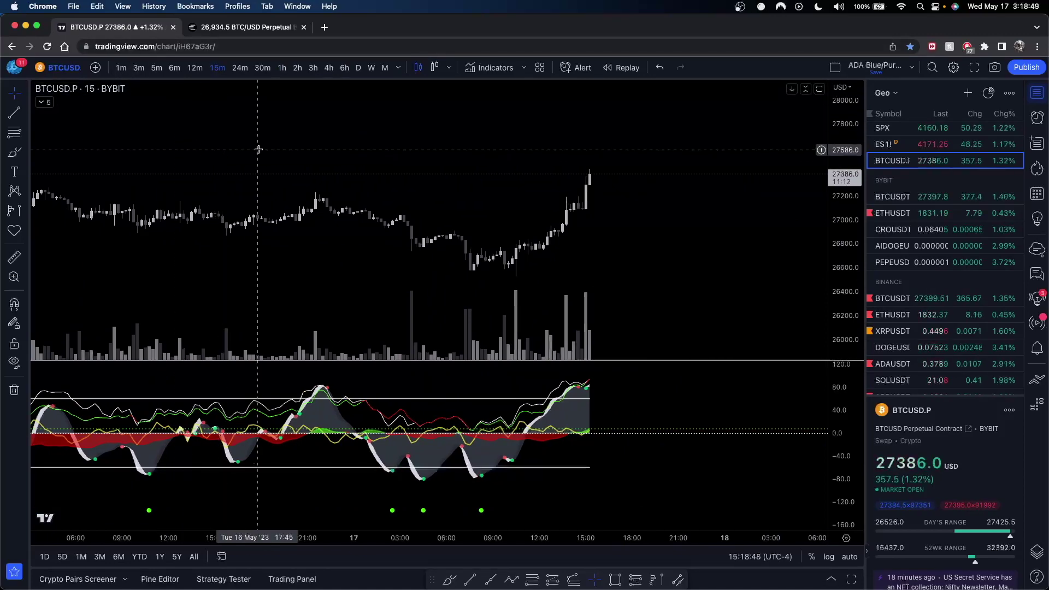
- Brush a stroke across the 15-minute price pane around 14 May, and undo it
scroll(356, 171, down, 10)
scroll(720, 261, down, 1)
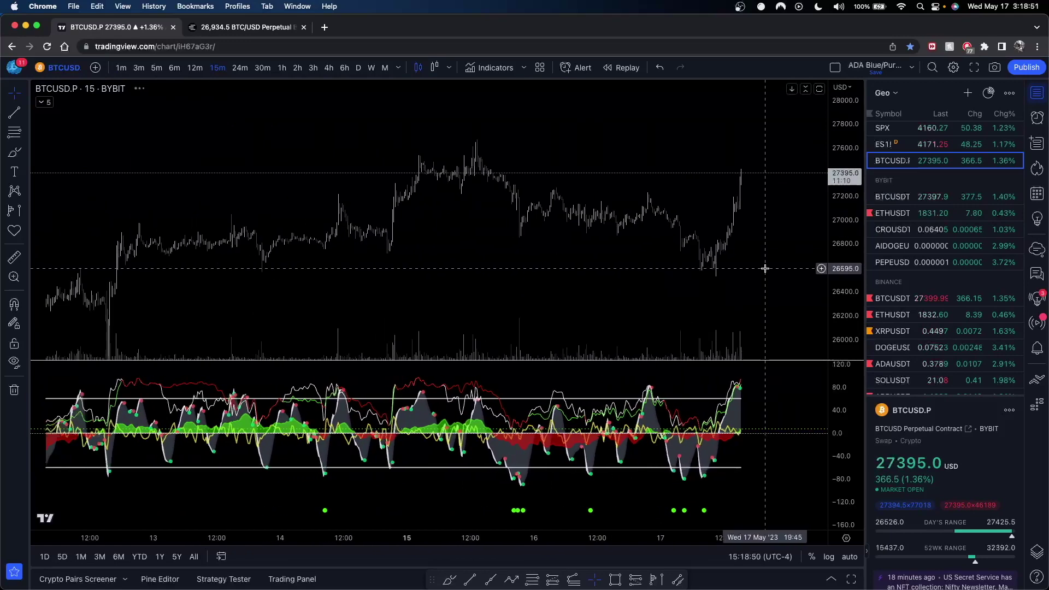
drag(754, 265, 658, 267)
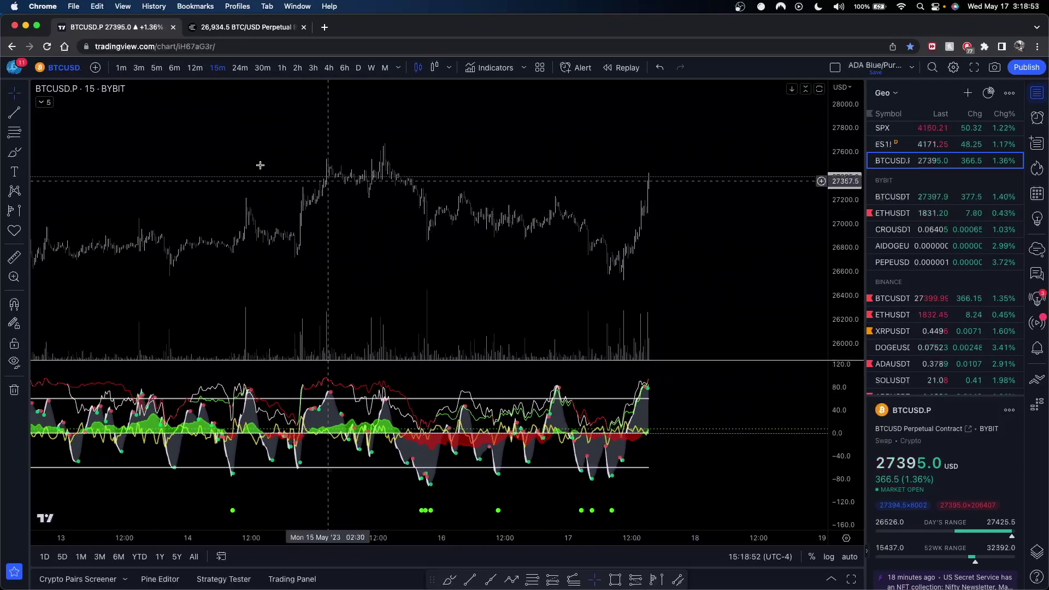
mouse_move(191, 144)
mouse_down()
mouse_move(699, 150)
mouse_move(682, 284)
mouse_move(205, 124)
mouse_move(280, 146)
mouse_up()
key(super+z)
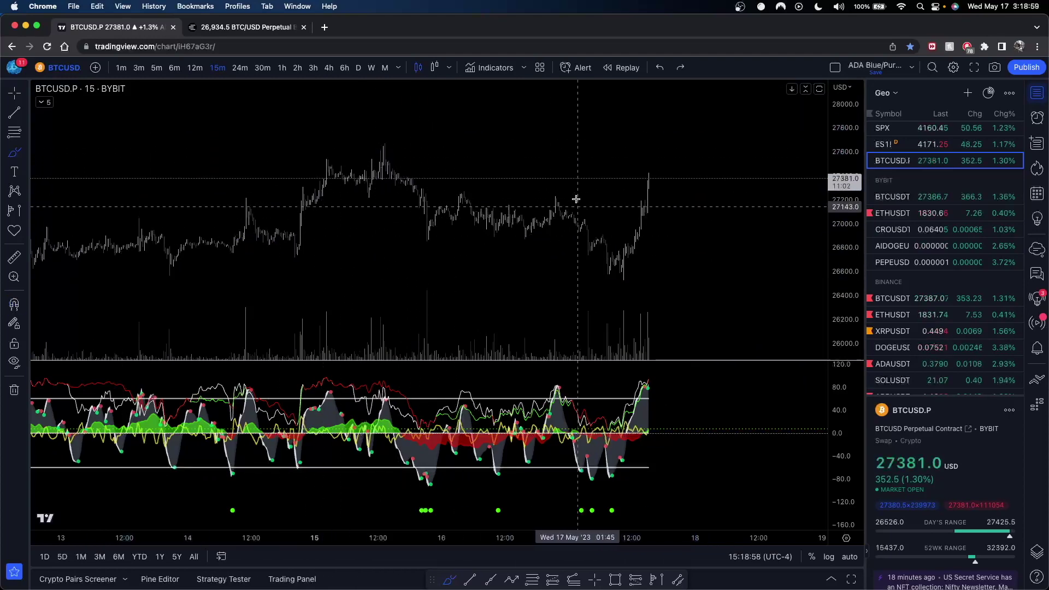
scroll(529, 227, up, 3)
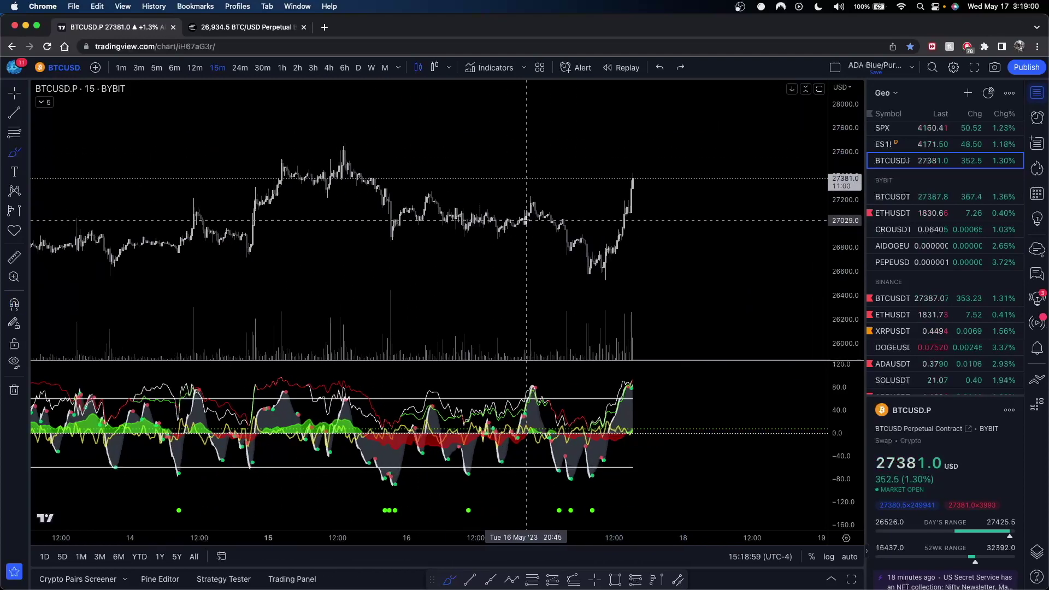
- Switch to the 6-hour timeframe and measure a projected rise from the 17 May low to about 27,750
click(344, 69)
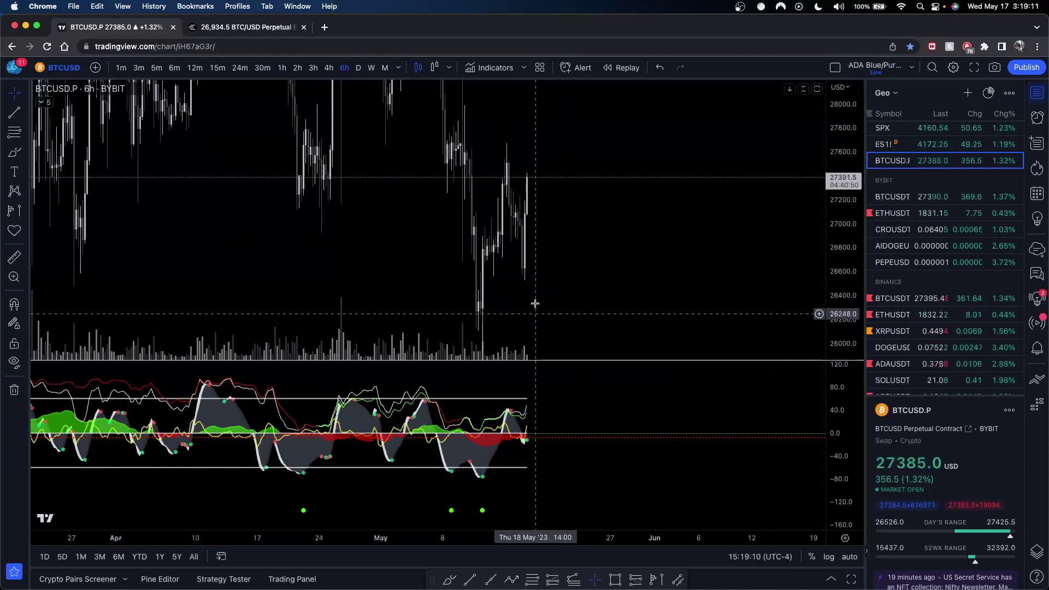
shift+click(526, 279)
click(545, 134)
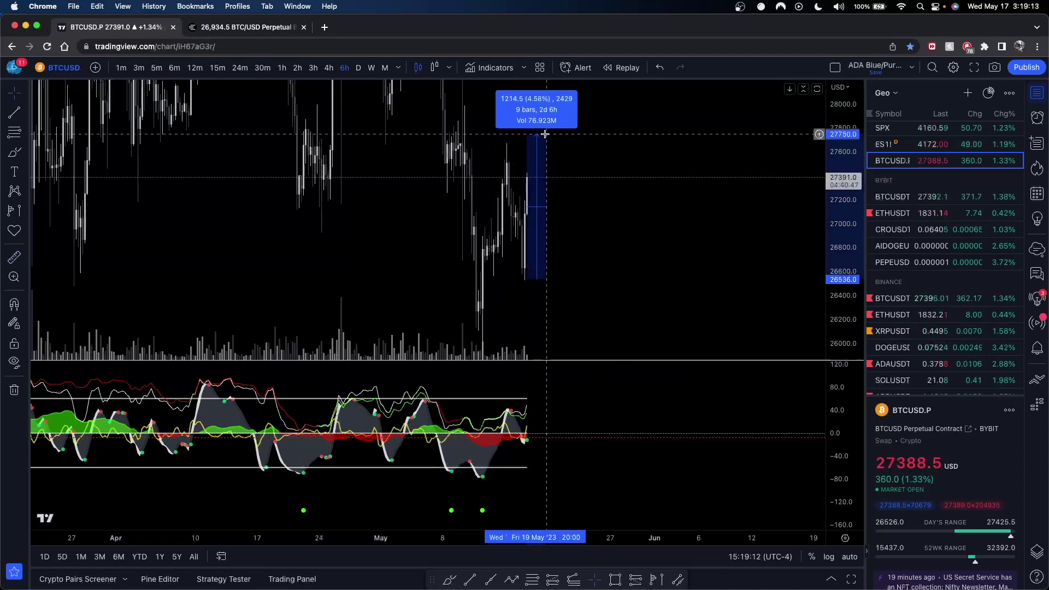
- Clear the 6-hour price measurement, and switch to the 15-minute timeframe to examine the MarketCipher B waves across 15 to 17 May
click(601, 208)
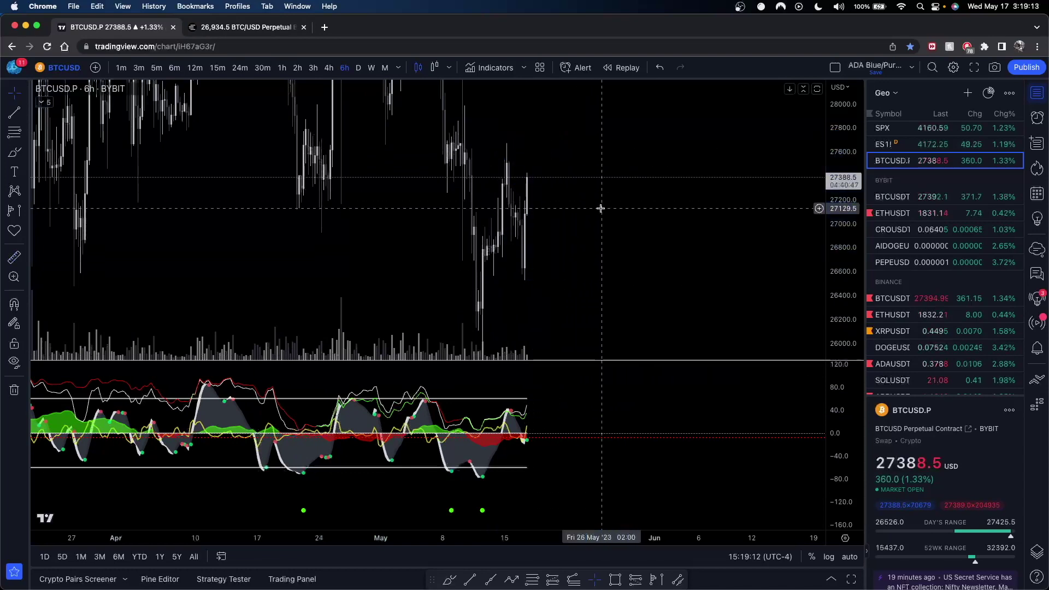
click(217, 68)
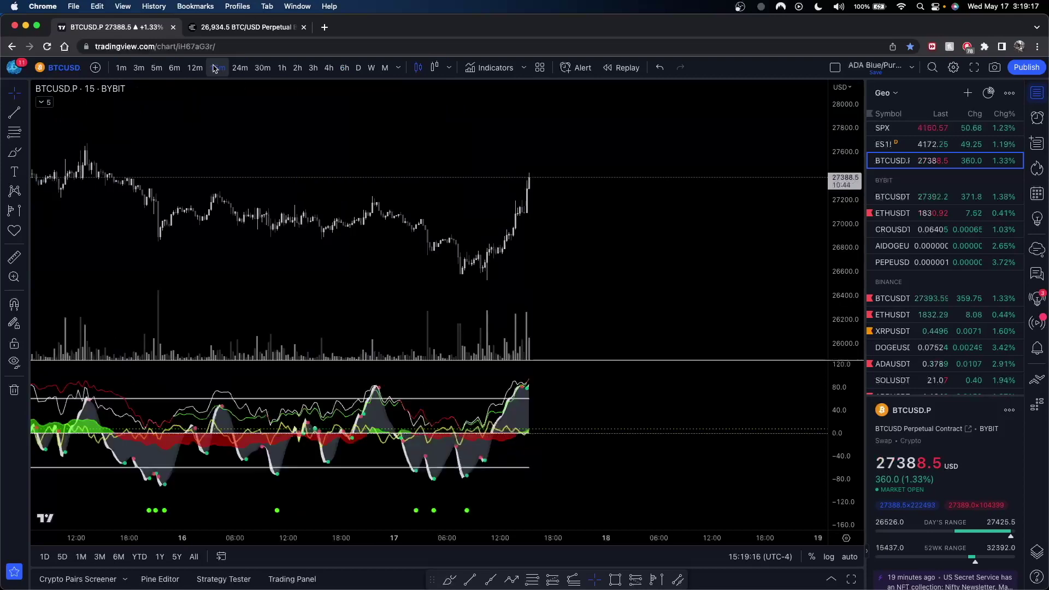
scroll(548, 260, down, 2)
drag(549, 258, 581, 239)
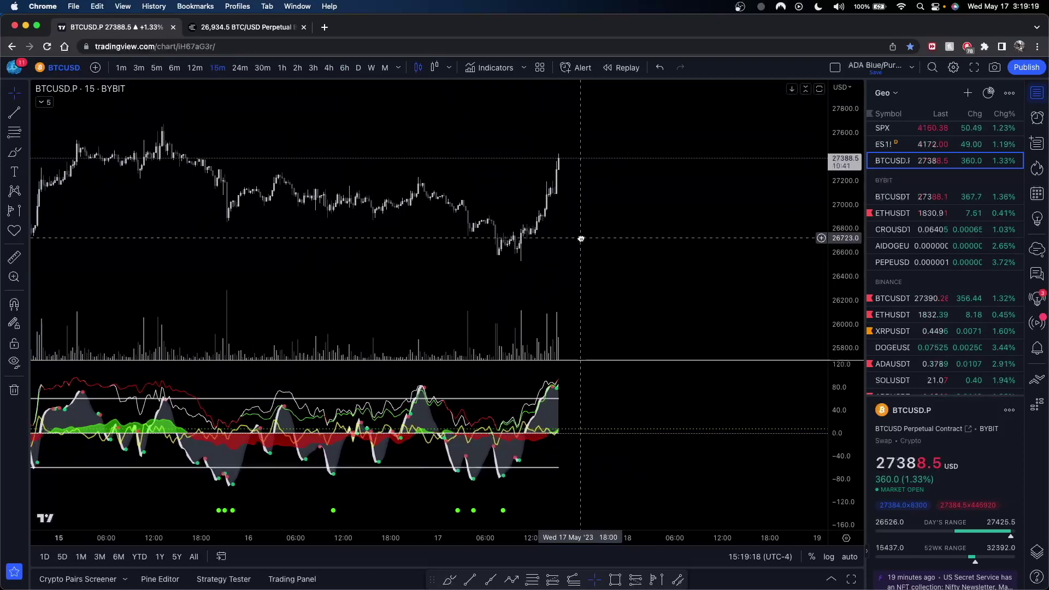
scroll(628, 259, up, 2)
scroll(628, 259, up, 1)
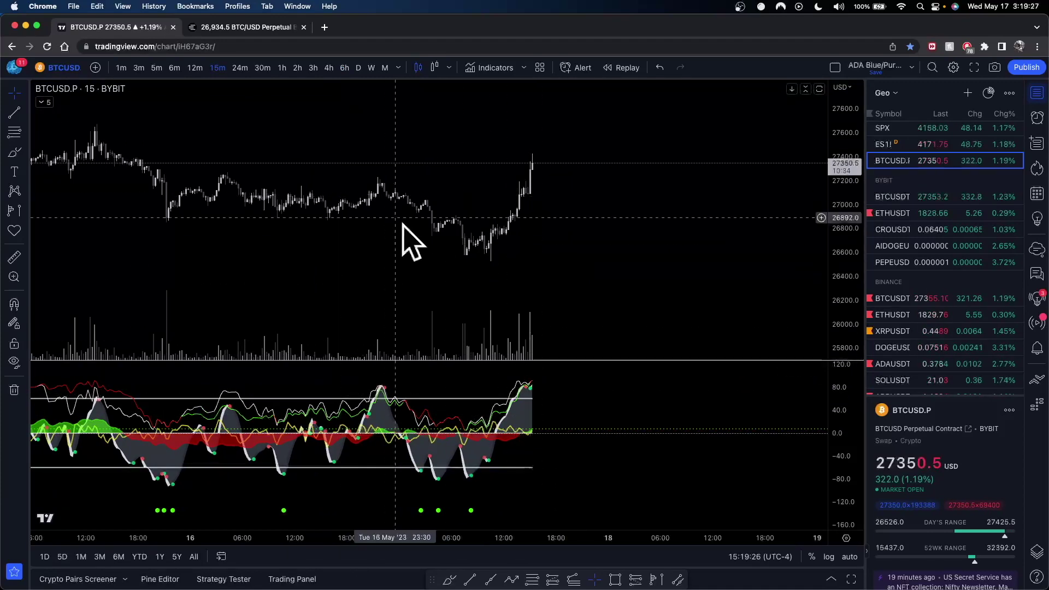
scroll(480, 193, down, 2)
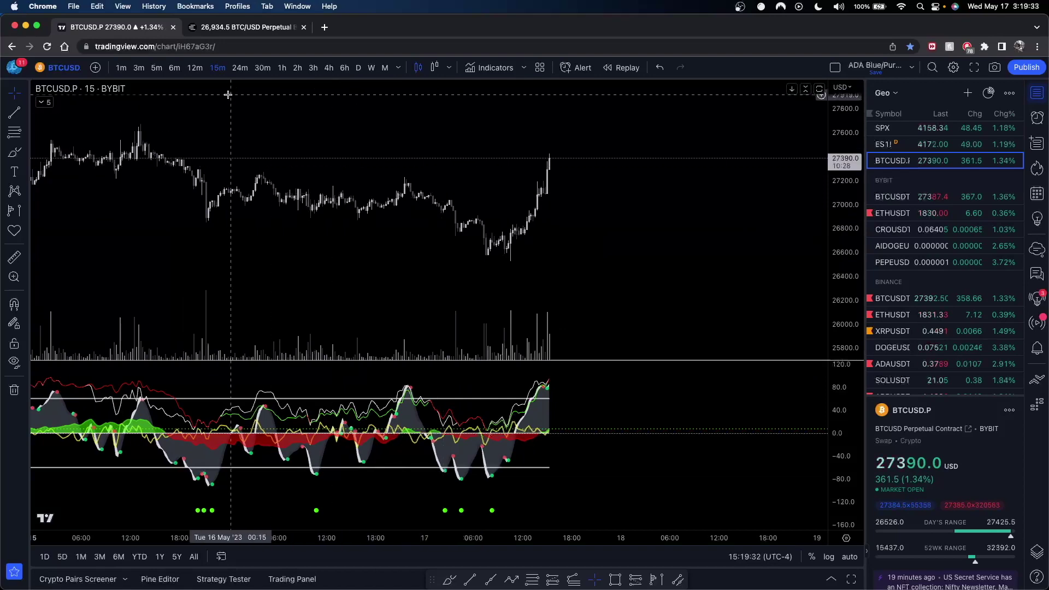
- Switch to the 3-minute timeframe and stretch the price scale around the 17 May rally
click(140, 67)
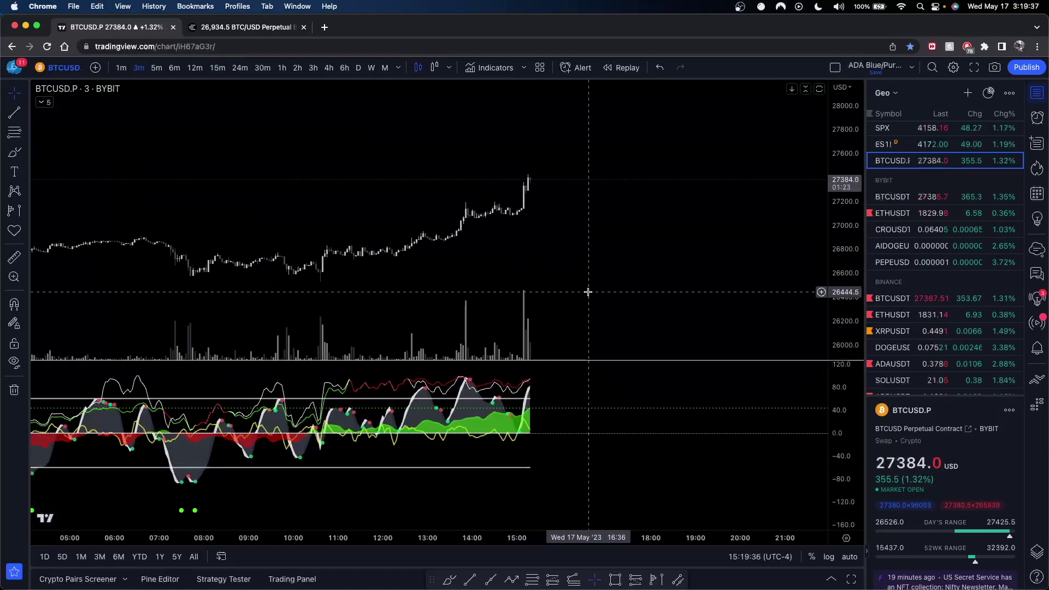
scroll(587, 292, up, 2)
drag(608, 269, 731, 272)
drag(836, 301, 836, 159)
scroll(723, 197, left, 2)
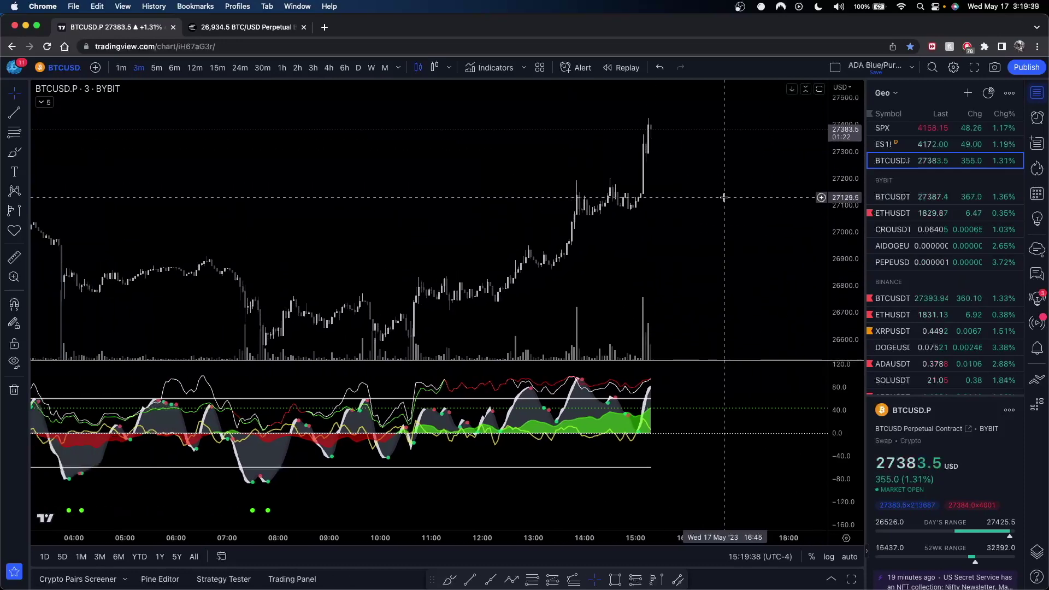
- Compress the MarketCipher B scale, and enlarge the 3-minute price pane by shrinking the oscillator pane below it
scroll(763, 367, up, 2)
drag(709, 403, 772, 433)
drag(846, 411, 846, 424)
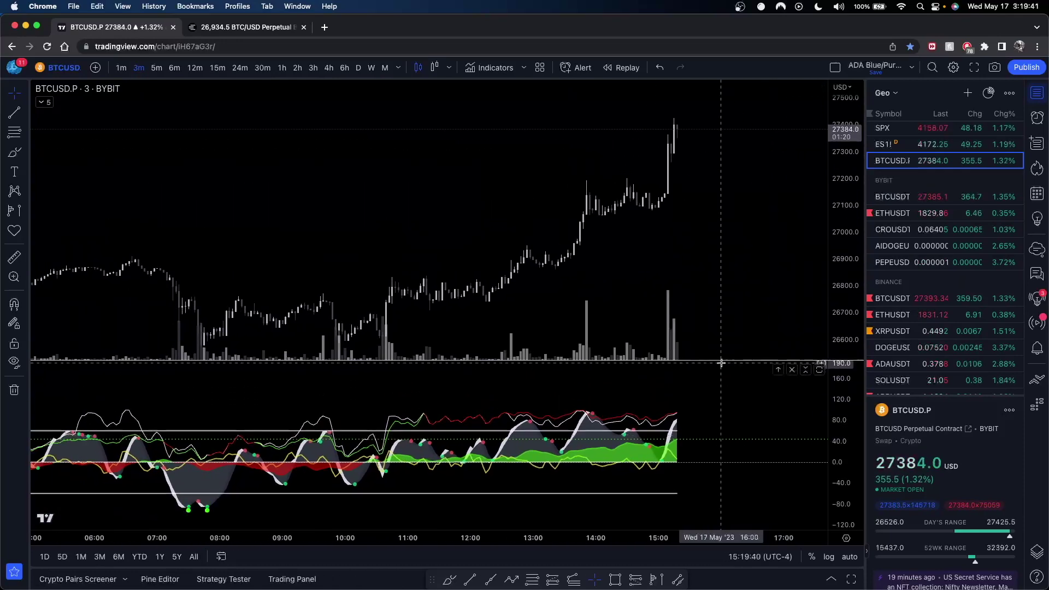
drag(721, 360, 714, 385)
drag(706, 280, 651, 272)
drag(829, 187, 836, 238)
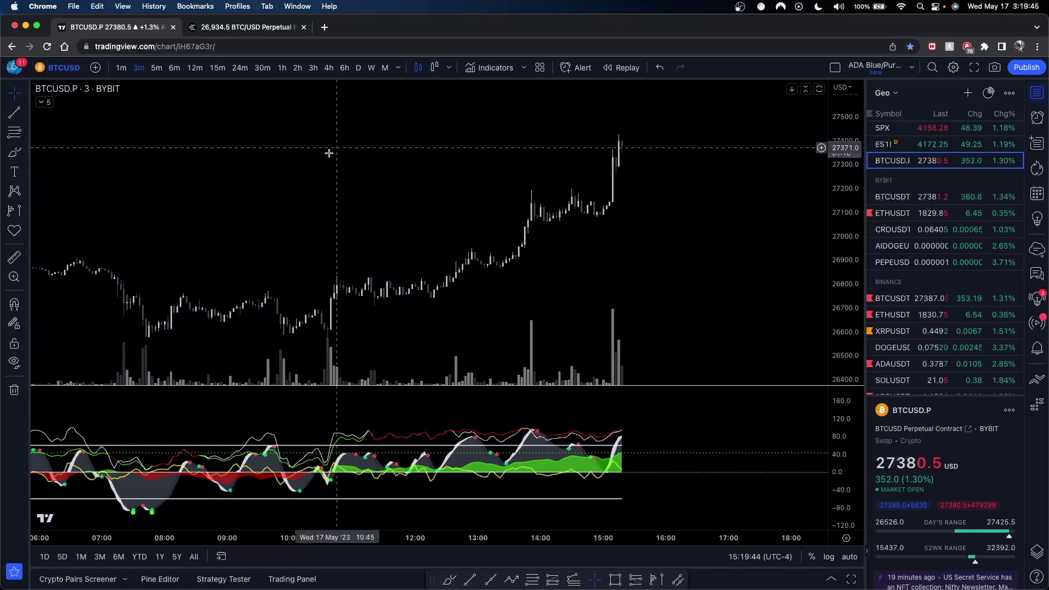
scroll(333, 161, right, 3)
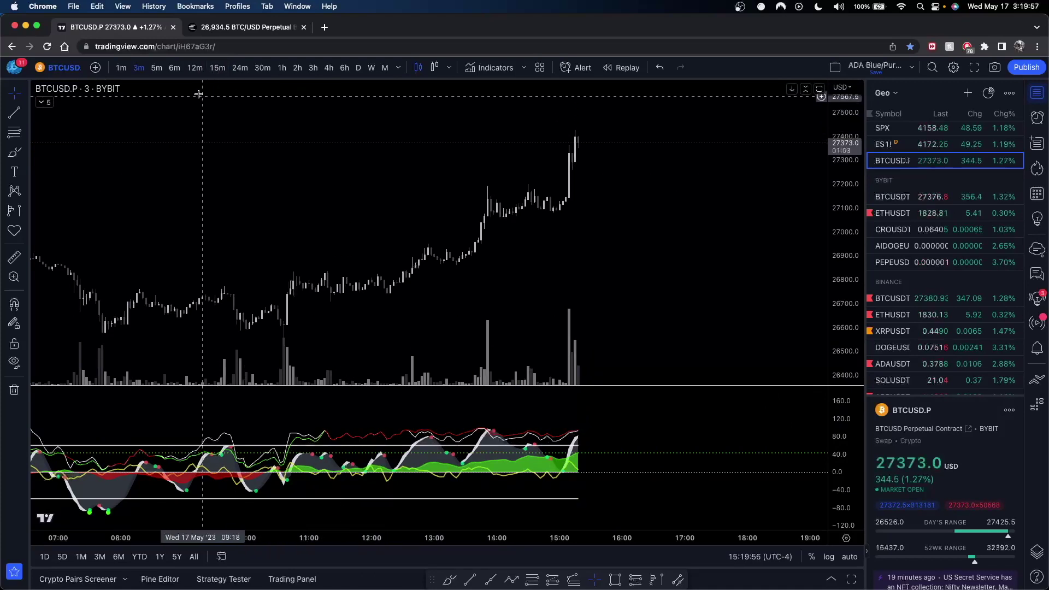
- Switch to the 15-minute timeframe and measure the 17 May rally from its low to the latest high, then clear the measurement
click(195, 67)
click(220, 71)
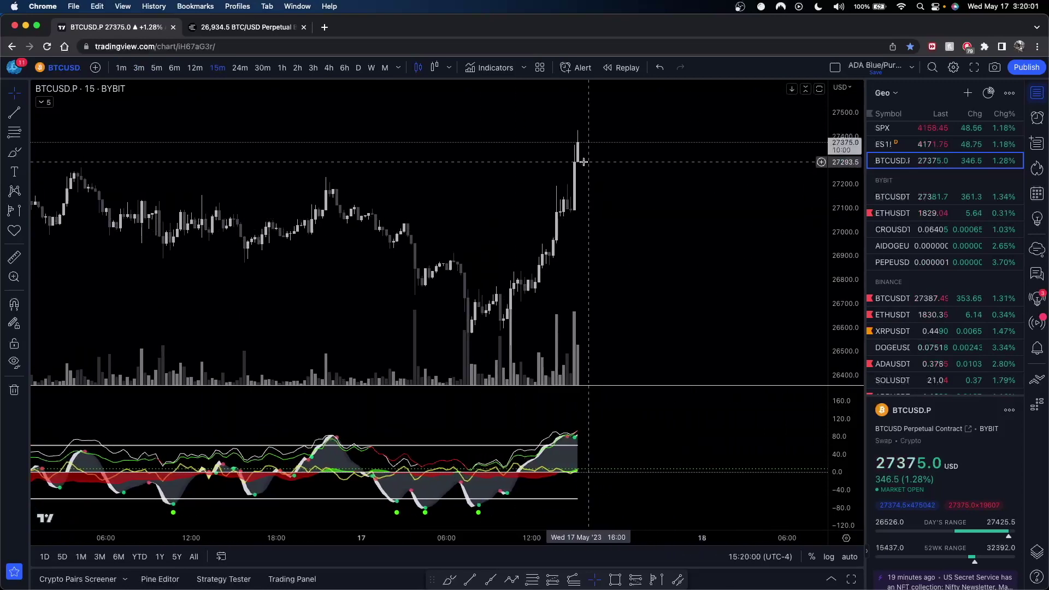
drag(841, 180, 841, 219)
drag(699, 223, 627, 219)
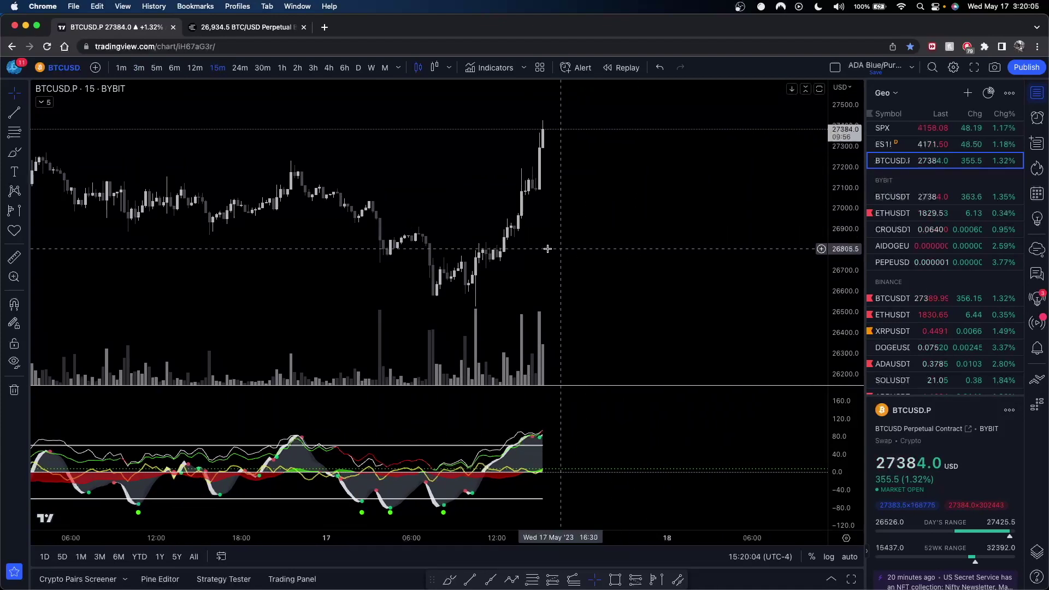
scroll(568, 310, right, 3)
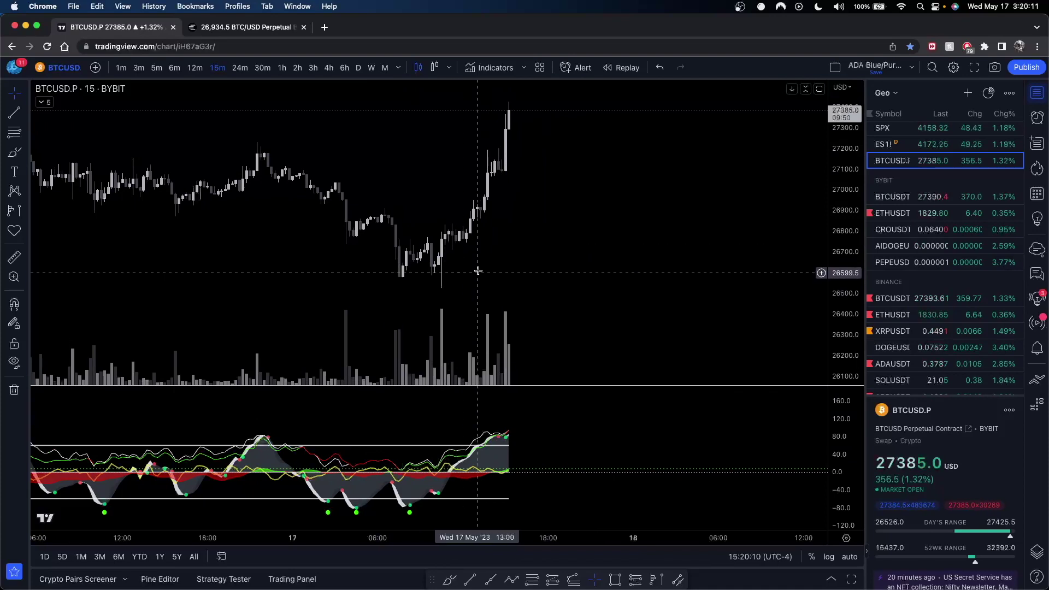
scroll(418, 290, right, 2)
shift+click(424, 293)
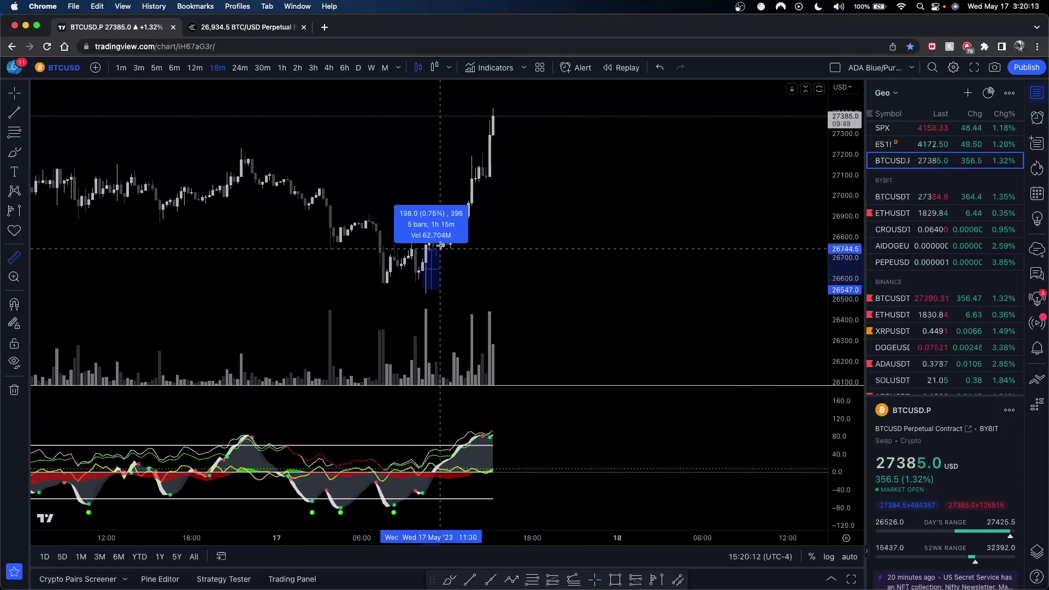
click(483, 113)
click(524, 170)
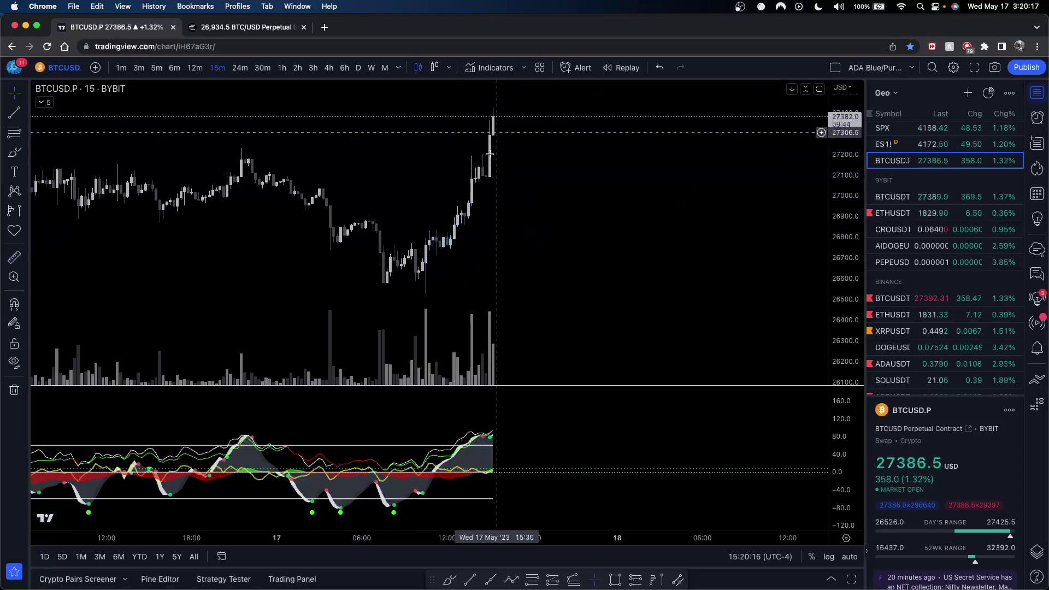
- Compress the price scale around the rally, and check the 3-minute timeframe's MarketCipher B waves on 17 May
scroll(722, 243, left, 2)
drag(843, 201, 833, 248)
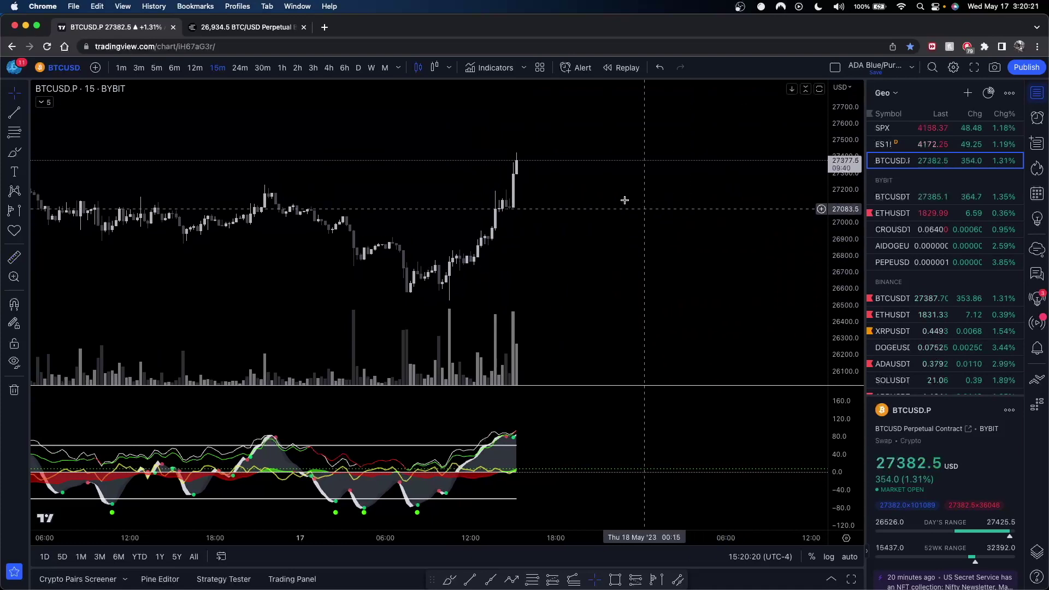
click(139, 68)
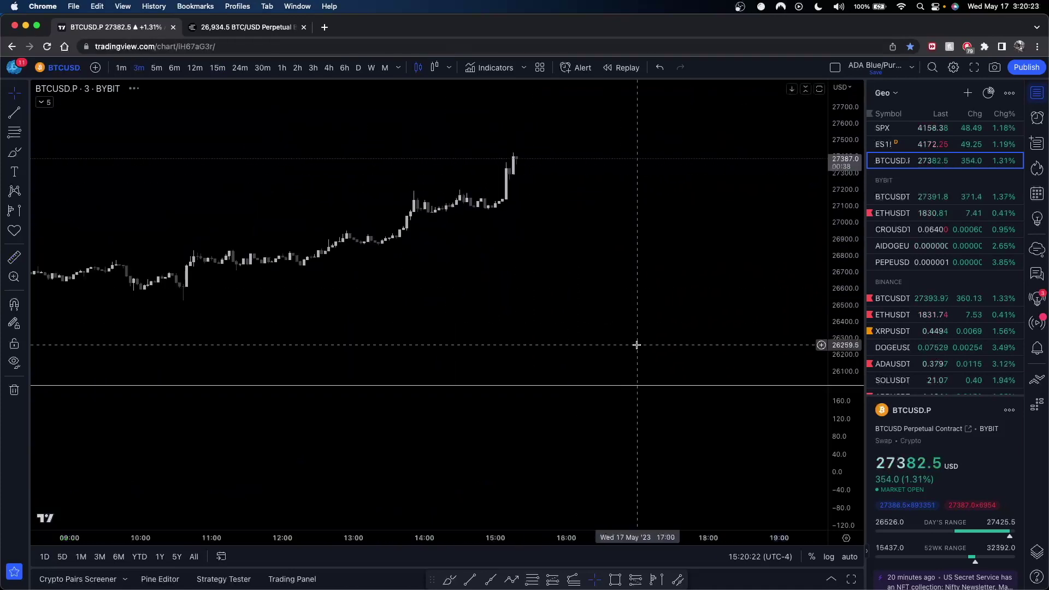
scroll(586, 267, down, 2)
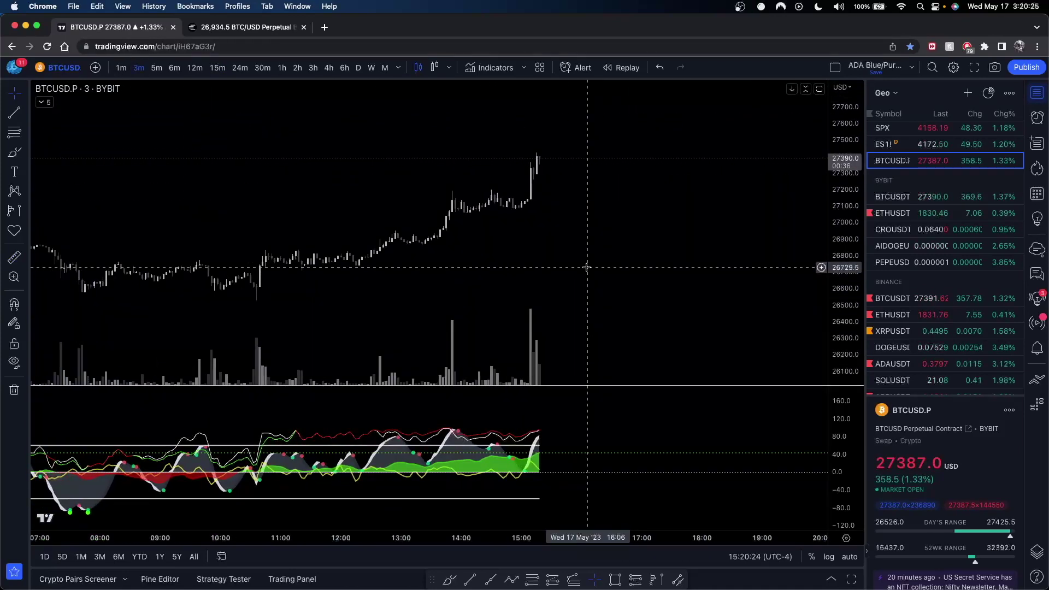
- Return to the 15-minute timeframe, recentre the MarketCipher B waves in their pane, and compare them with price on 16 and 17 May
click(211, 69)
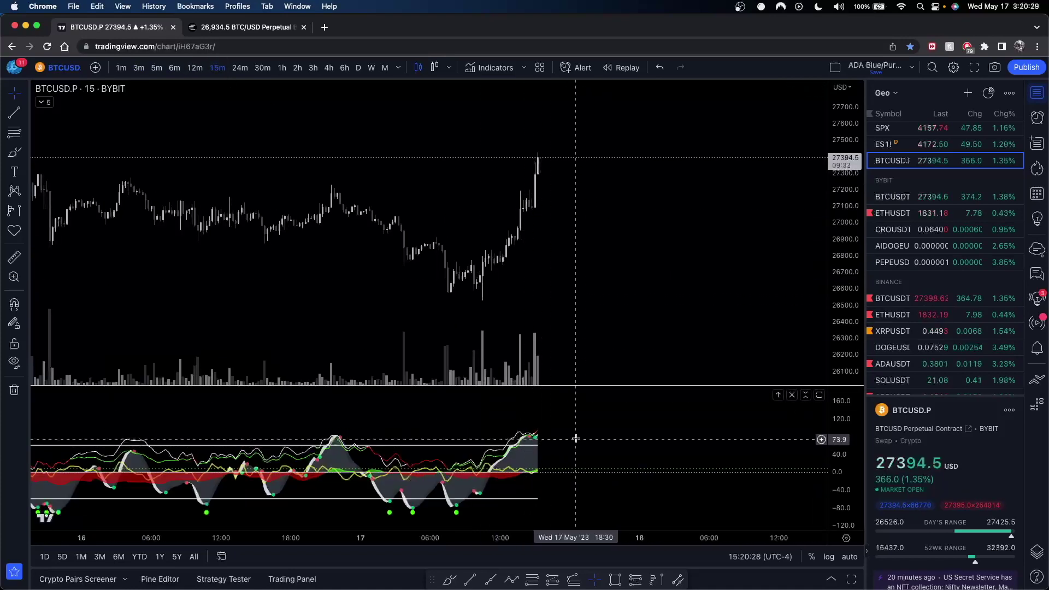
drag(576, 439, 581, 431)
drag(833, 438, 833, 446)
drag(651, 442, 653, 427)
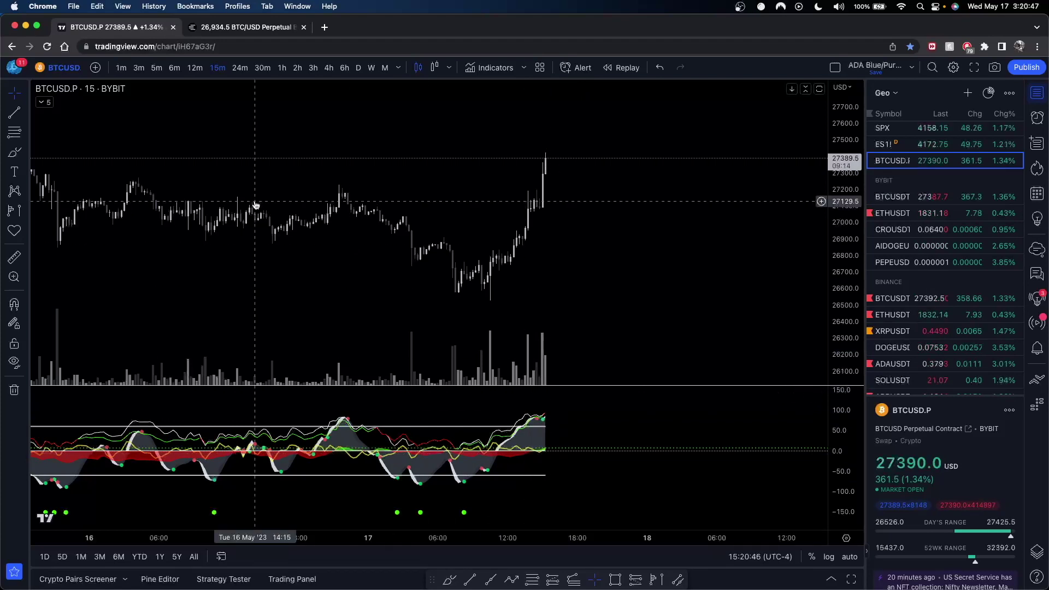
scroll(529, 206, up, 3)
drag(479, 244, 650, 244)
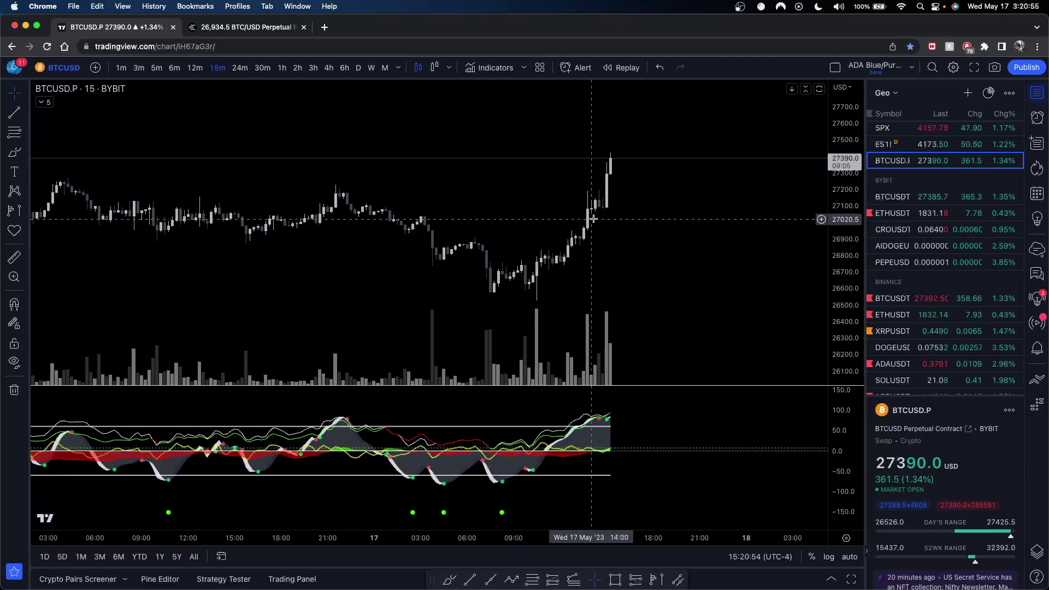
- Place a volume profile on the 15-minute chart from the 12 May low to the latest candle on 17 May
scroll(508, 163, down, 4)
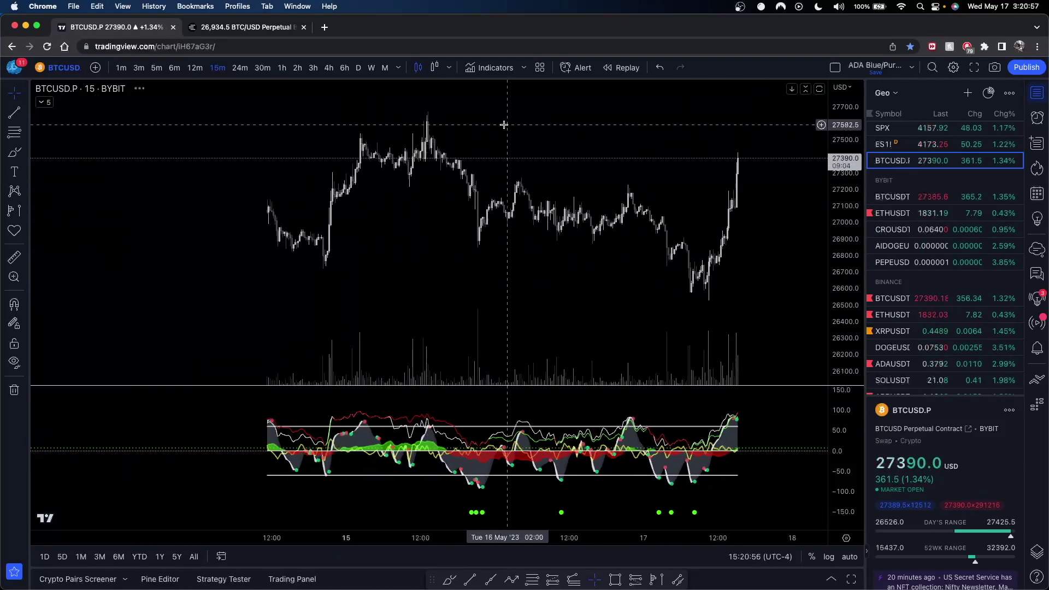
scroll(503, 125, right, 3)
scroll(419, 274, down, 4)
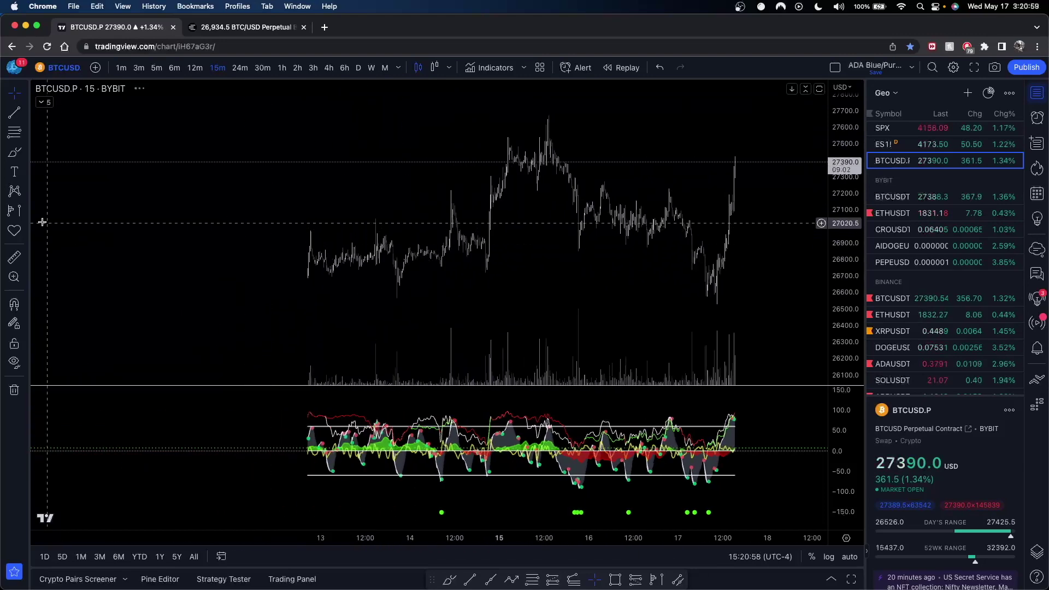
click(14, 211)
click(207, 238)
click(791, 238)
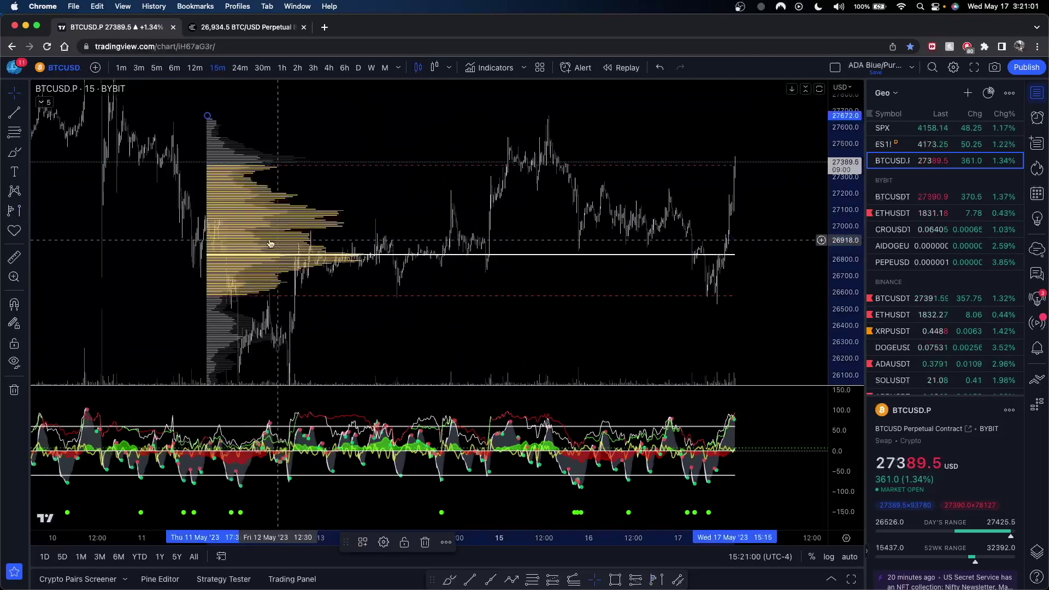
drag(212, 127, 302, 122)
drag(783, 265, 737, 252)
scroll(735, 248, up, 1)
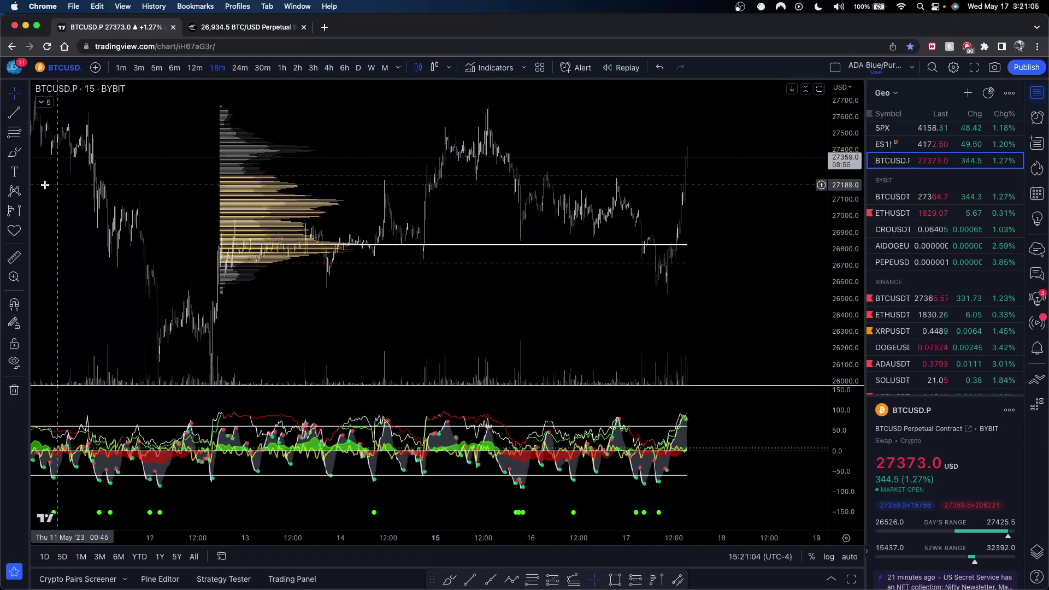
- Draw a descending trend line from near the 15 May high past the 17 May price action, and undo it
click(468, 97)
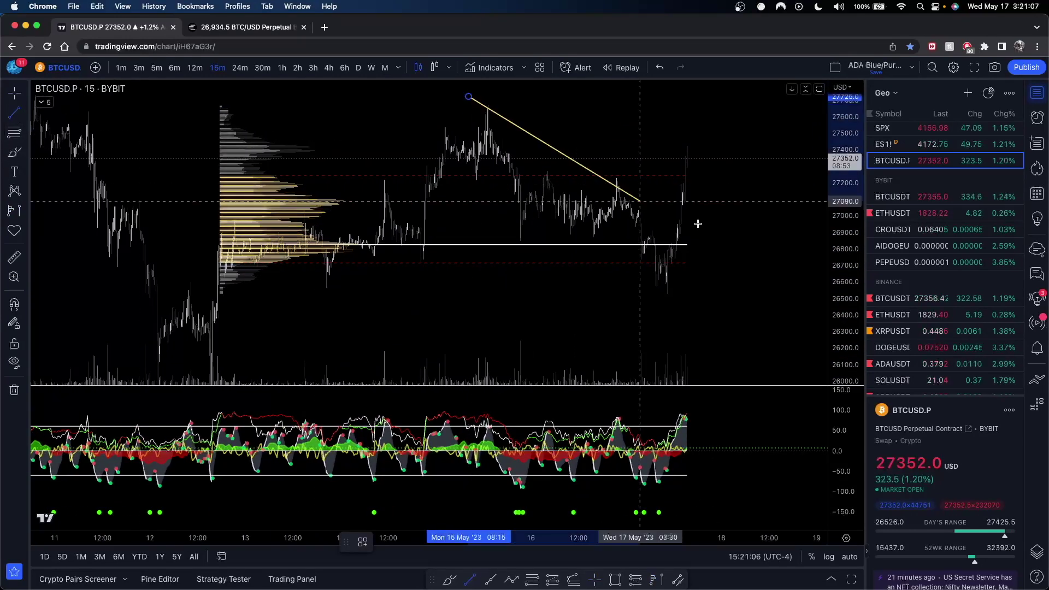
click(741, 259)
key(super+z)
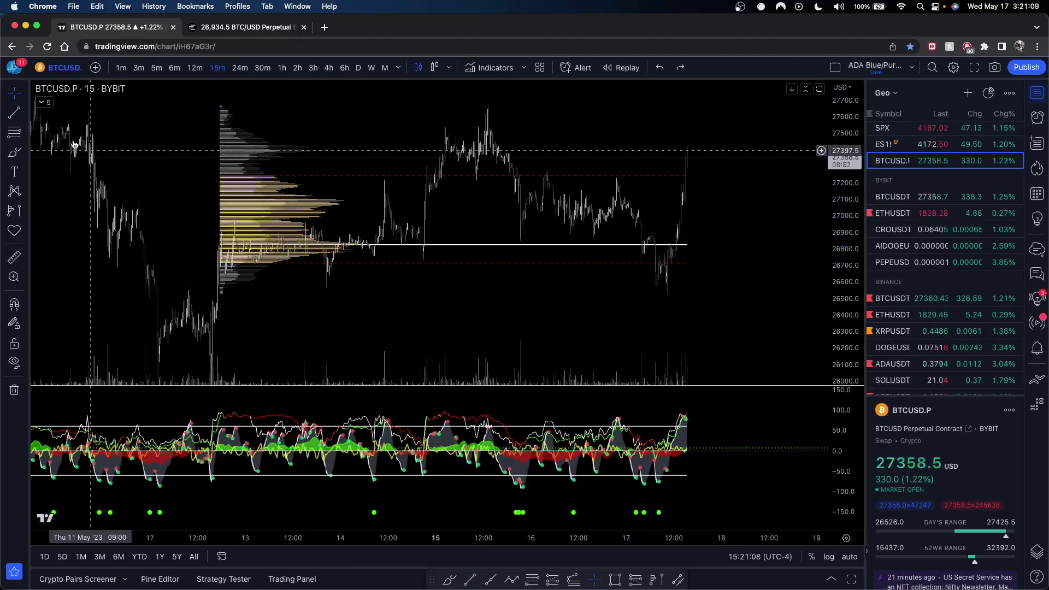
right_click(585, 120)
click(419, 274)
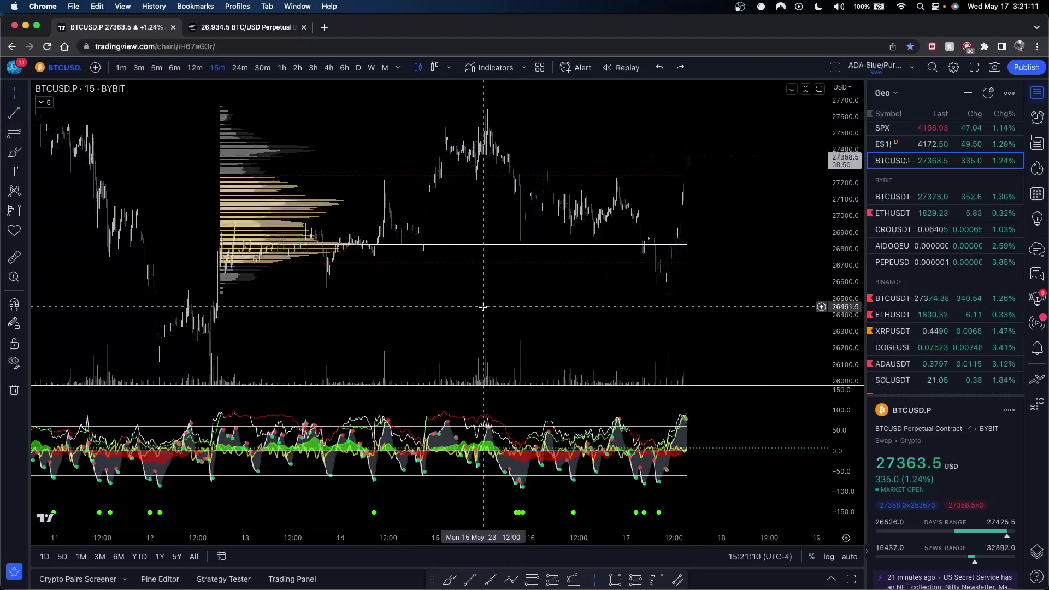
- Review the 15-minute waves beside the volume profile, and switch to the 3-minute timeframe to examine the waves of the 17 May rally
drag(515, 317, 548, 318)
scroll(595, 371, up, 4)
scroll(595, 371, up, 3)
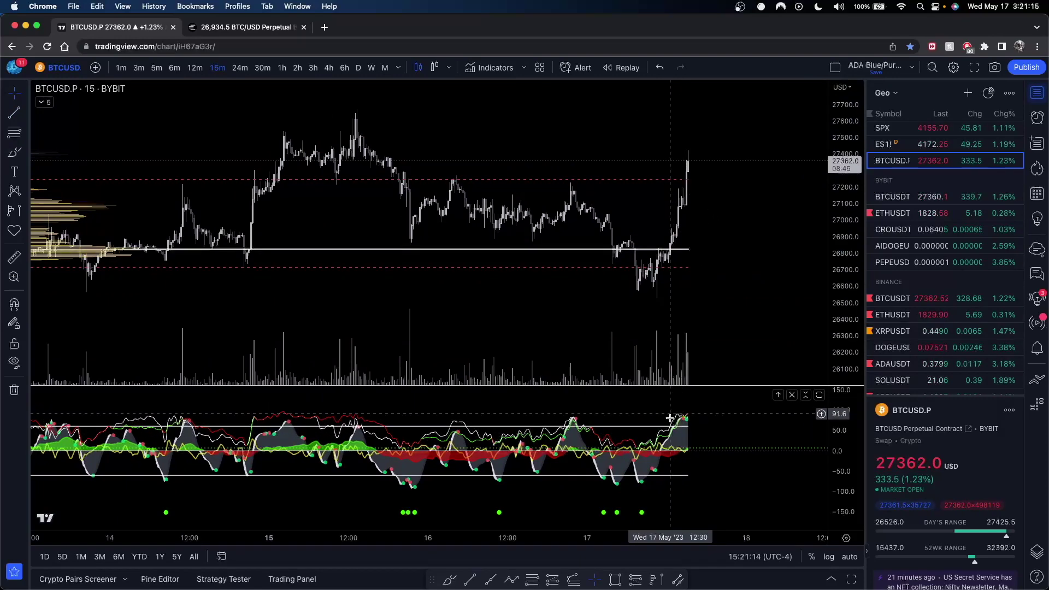
scroll(121, 224, down, 2)
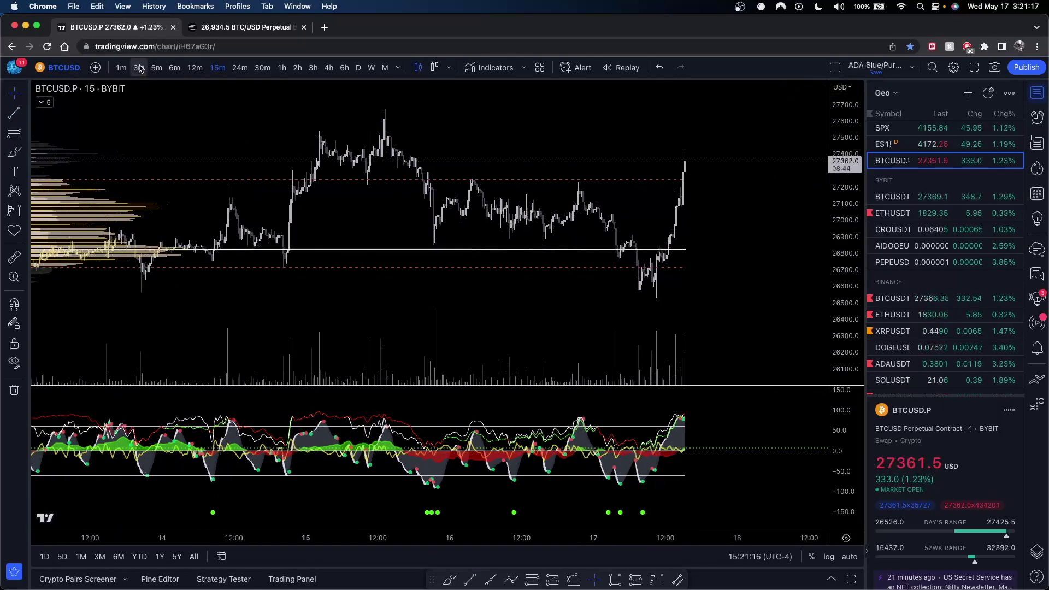
click(139, 68)
scroll(311, 262, left, 3)
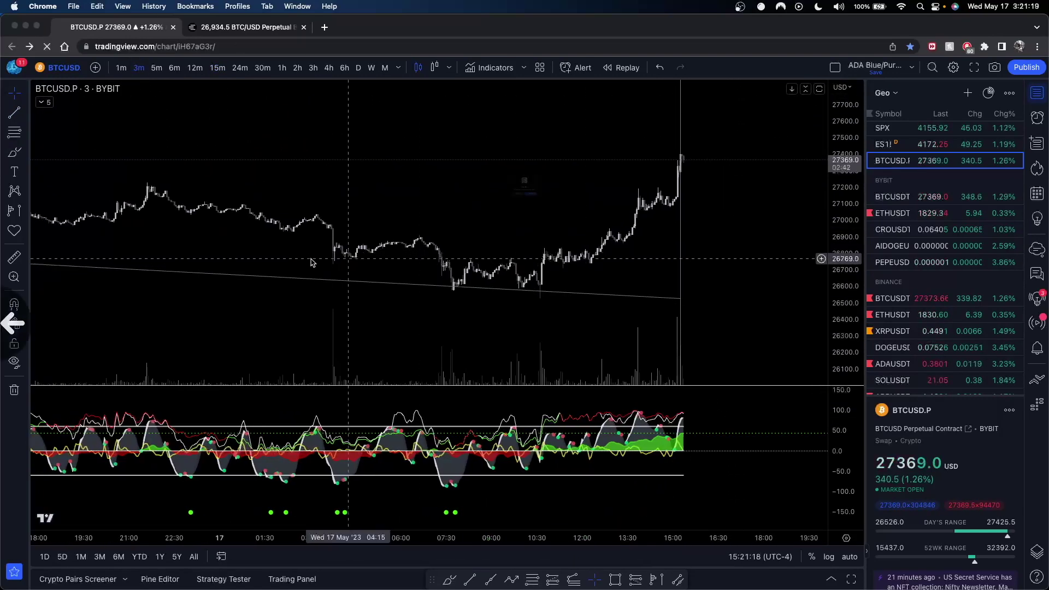
click(492, 229)
scroll(617, 287, right, 2)
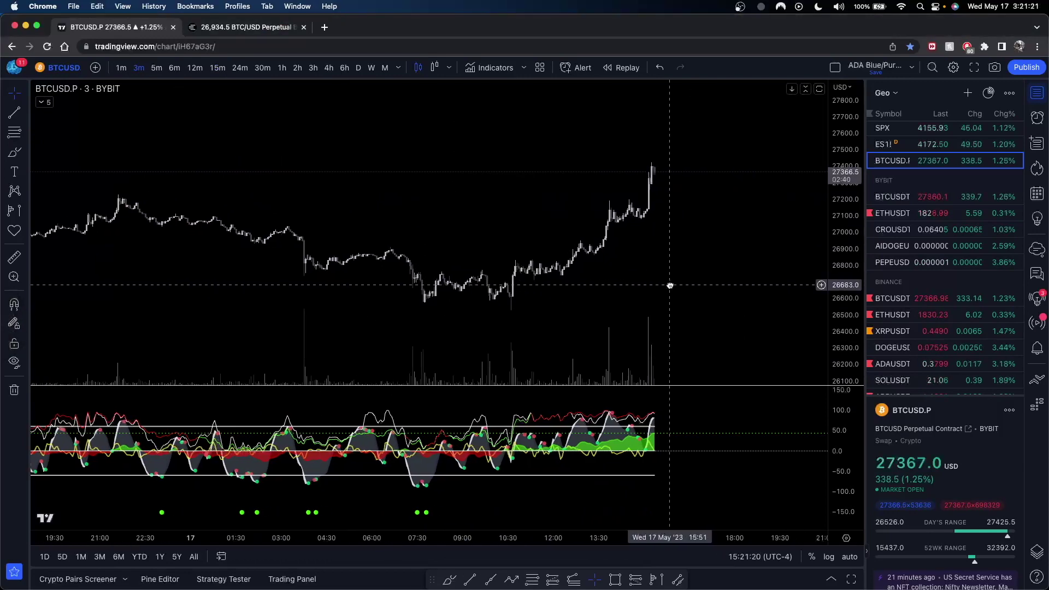
scroll(662, 241, up, 5)
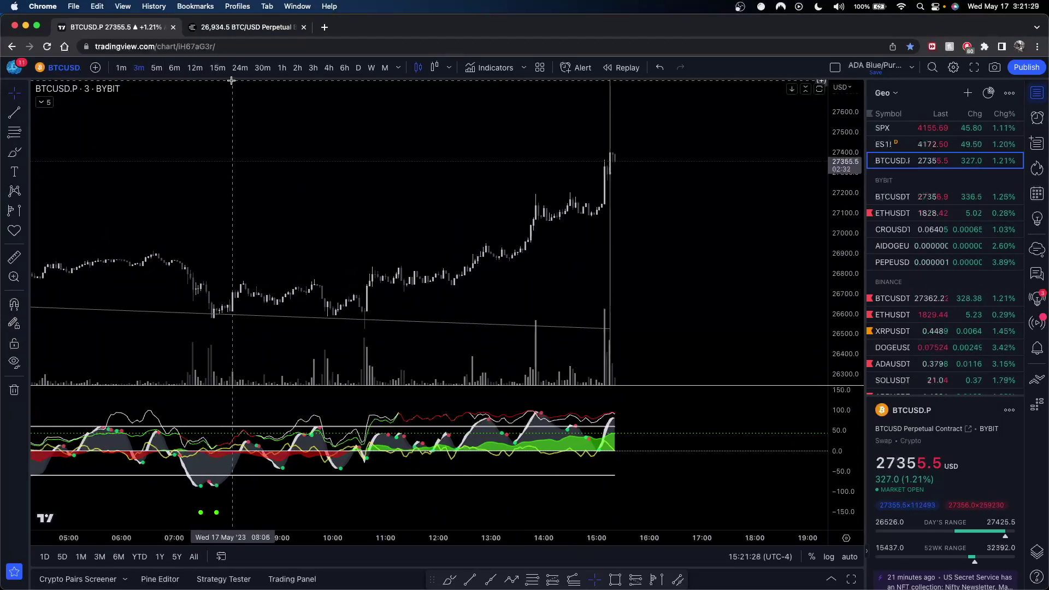
scroll(655, 267, up, 4)
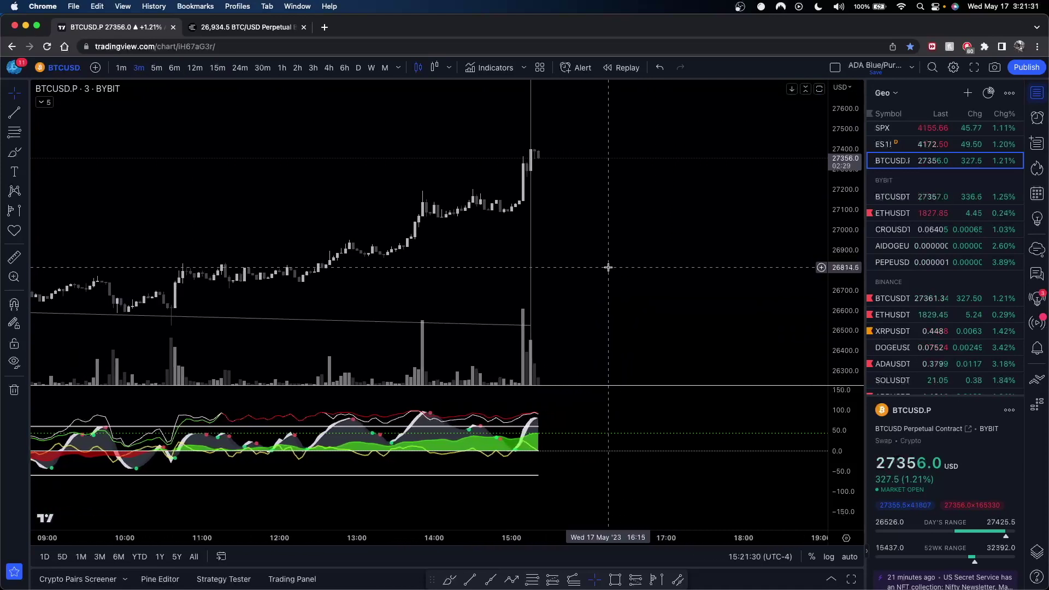
scroll(608, 267, up, 2)
drag(541, 281, 572, 281)
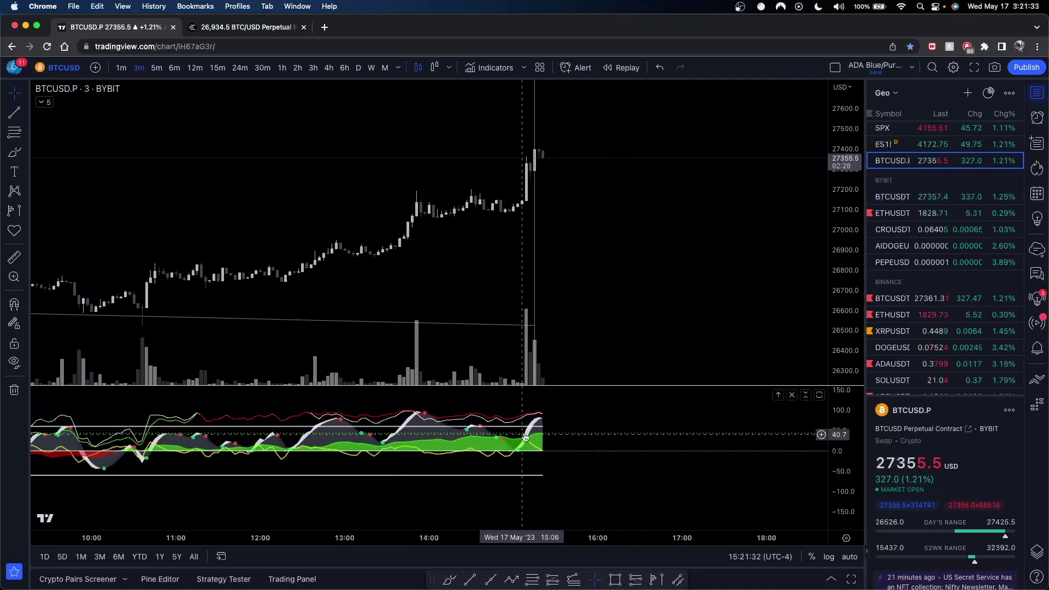
- Draw trend lines on the 3-minute chart linking the 17 May price highs near 13:50 and 14:30 and their matching MarketCipher B wave peaks
scroll(705, 435, left, 1)
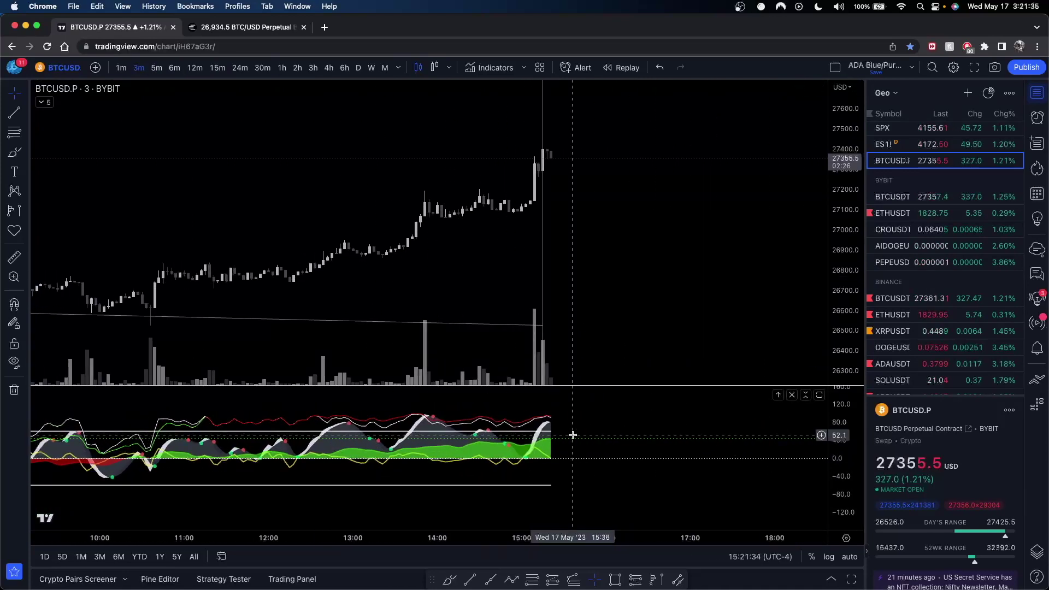
click(14, 113)
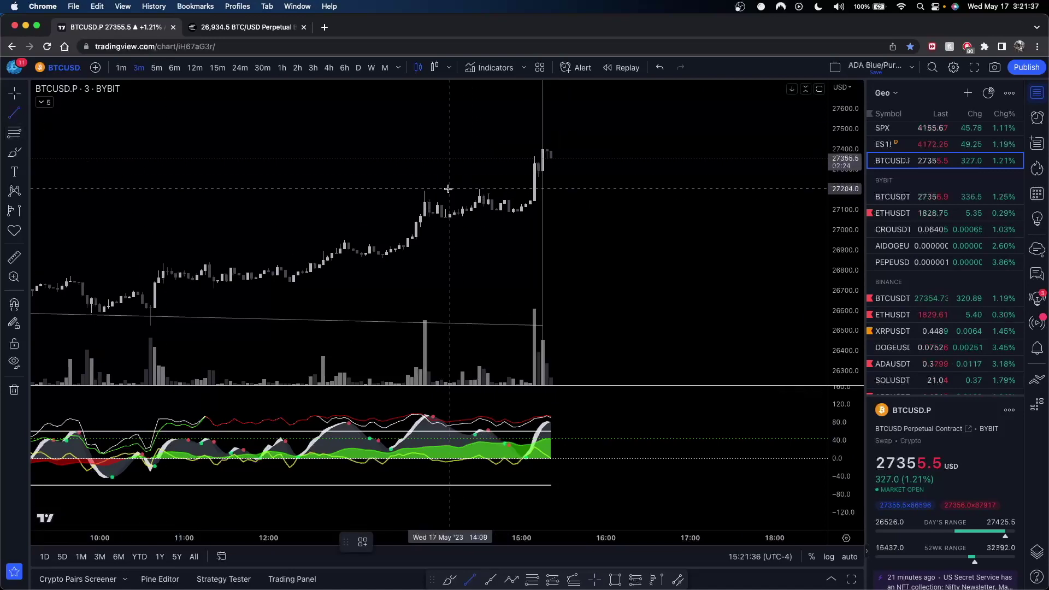
click(479, 188)
click(14, 114)
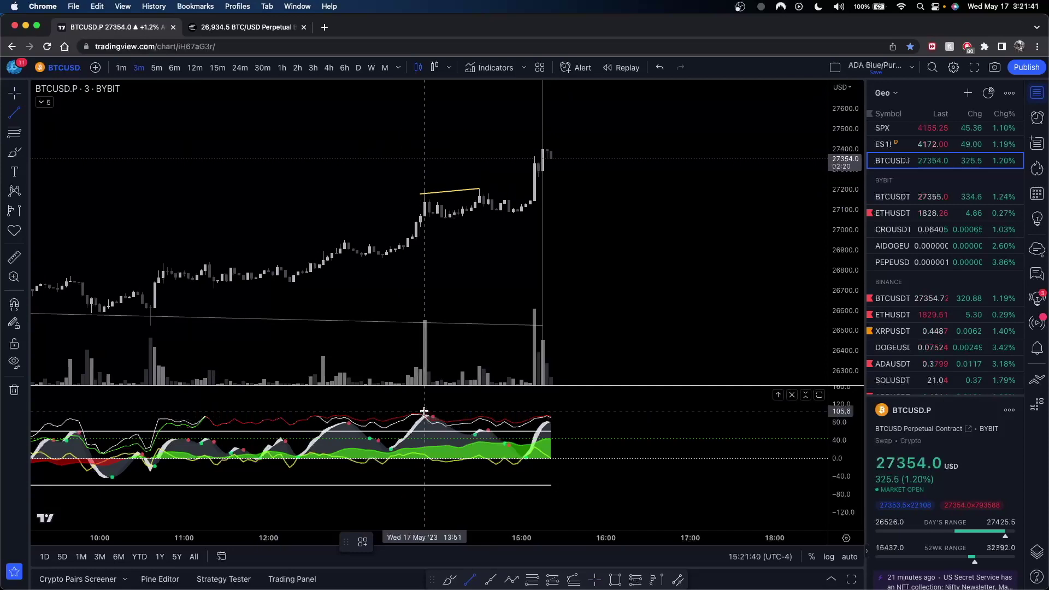
click(423, 411)
click(494, 423)
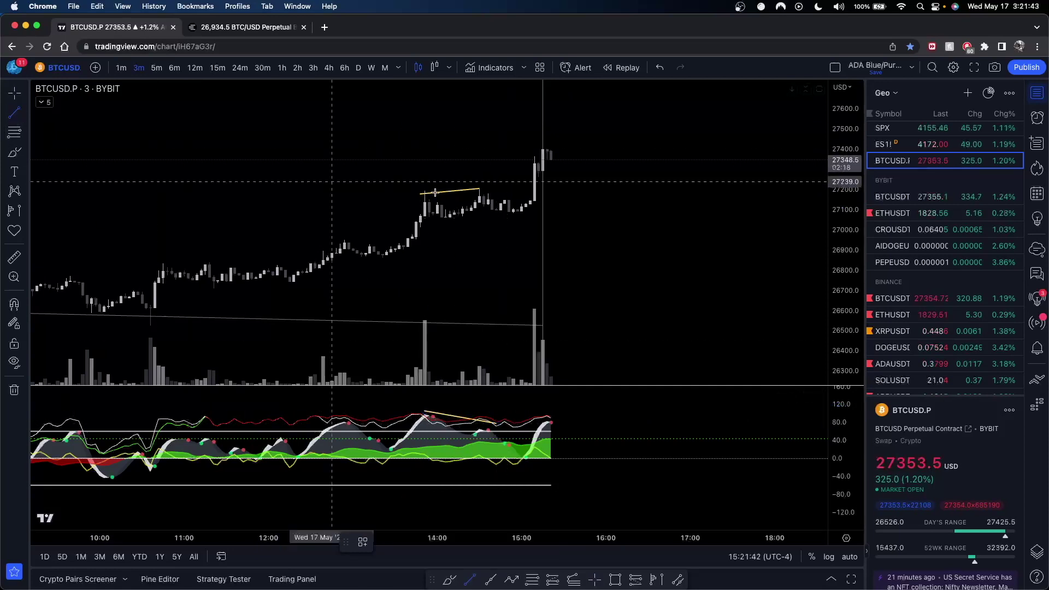
- Draw a second pair of trend lines from the 13:50 peaks to the latest peaks, one over the waves and one over price
click(429, 402)
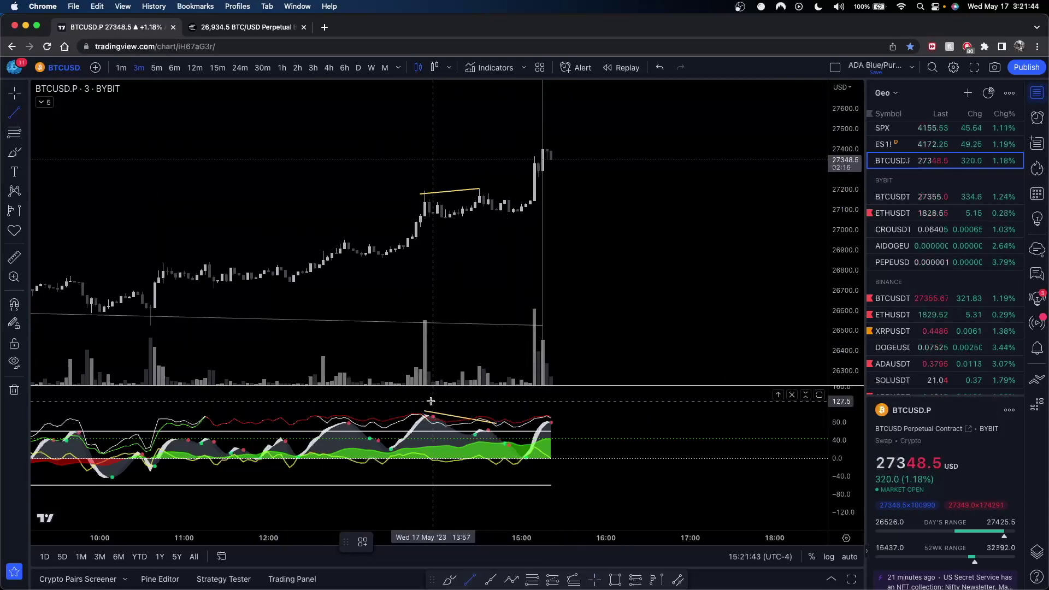
click(551, 417)
click(14, 113)
click(420, 188)
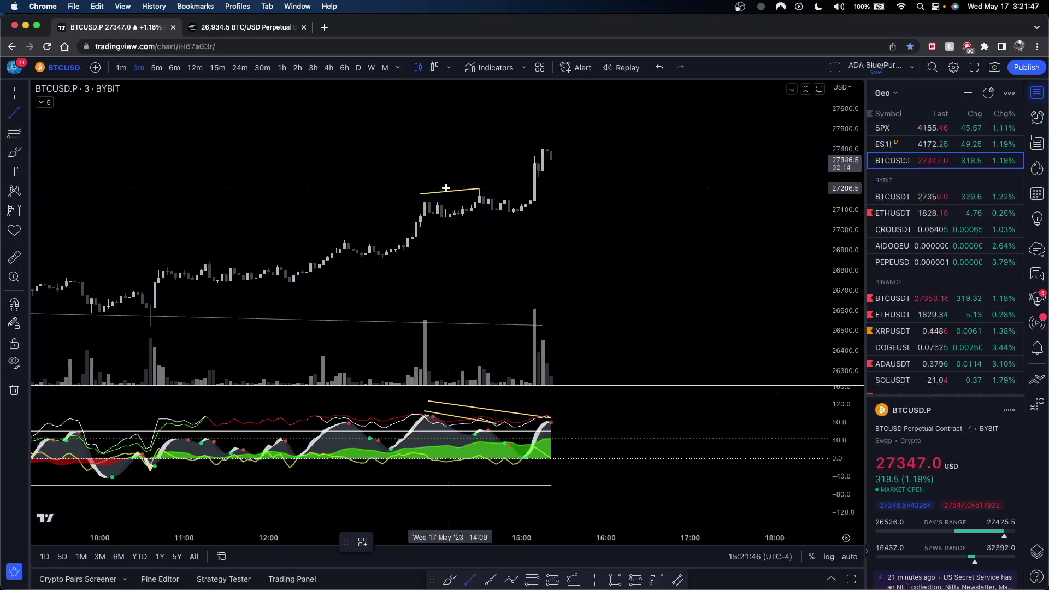
click(538, 145)
click(622, 195)
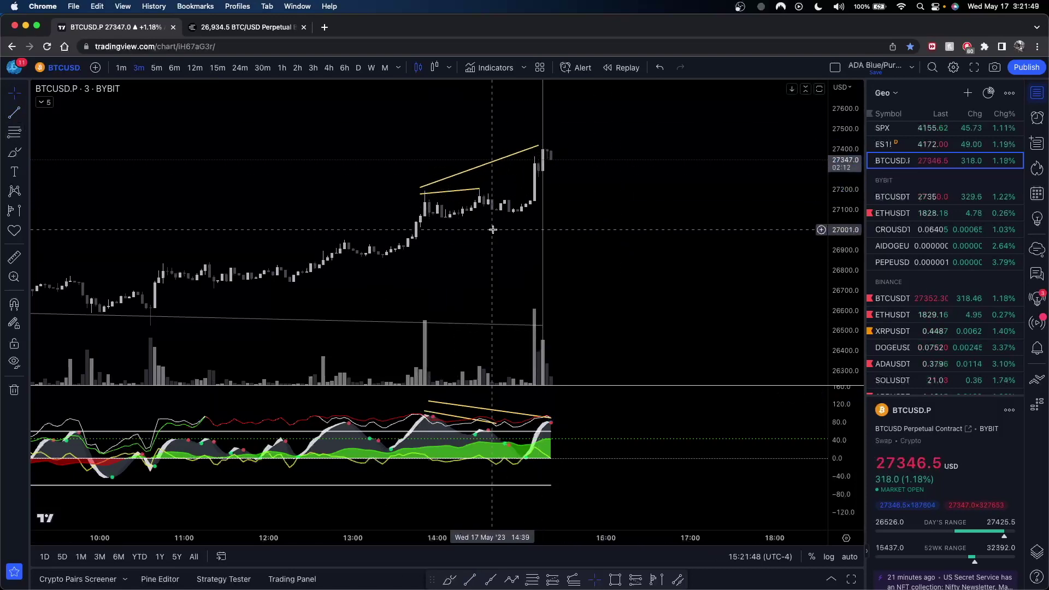
drag(589, 254, 581, 249)
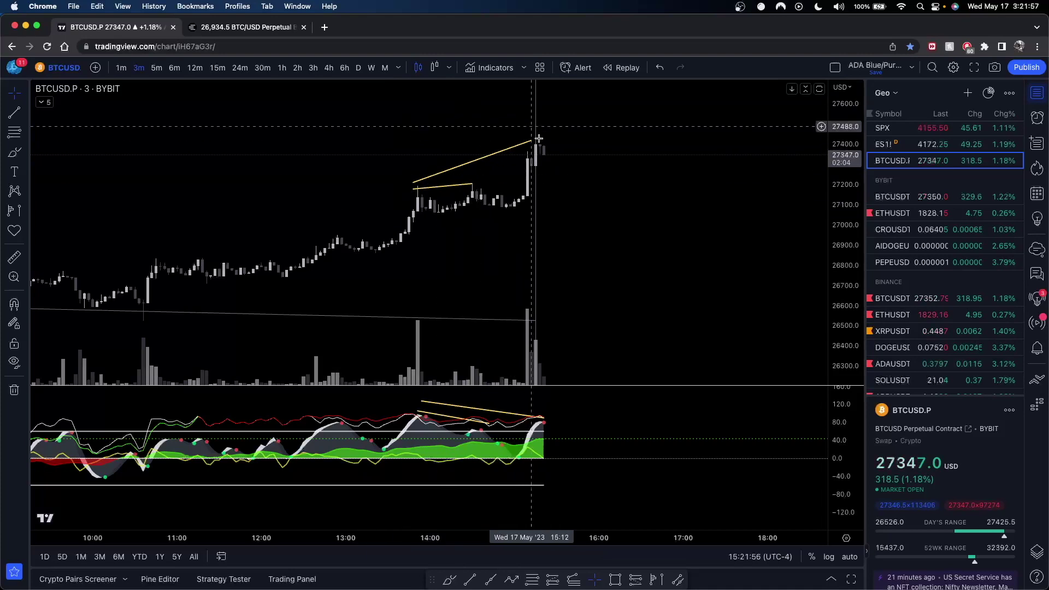
- Compare the marked 3-minute divergences with the waves on the 15-minute and 6-hour timeframes, ending on the 3-minute chart
click(217, 68)
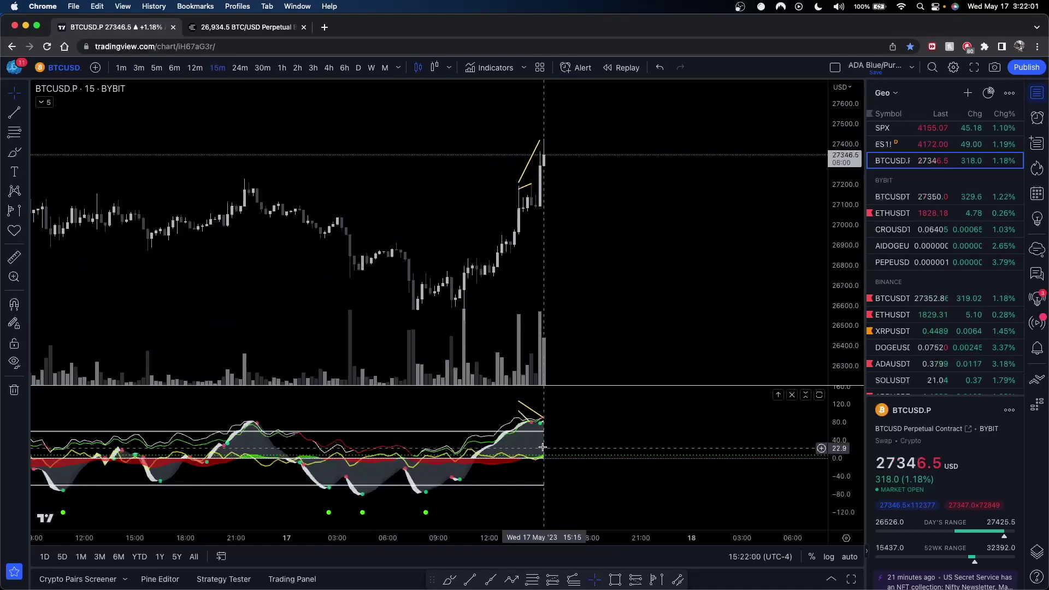
click(140, 67)
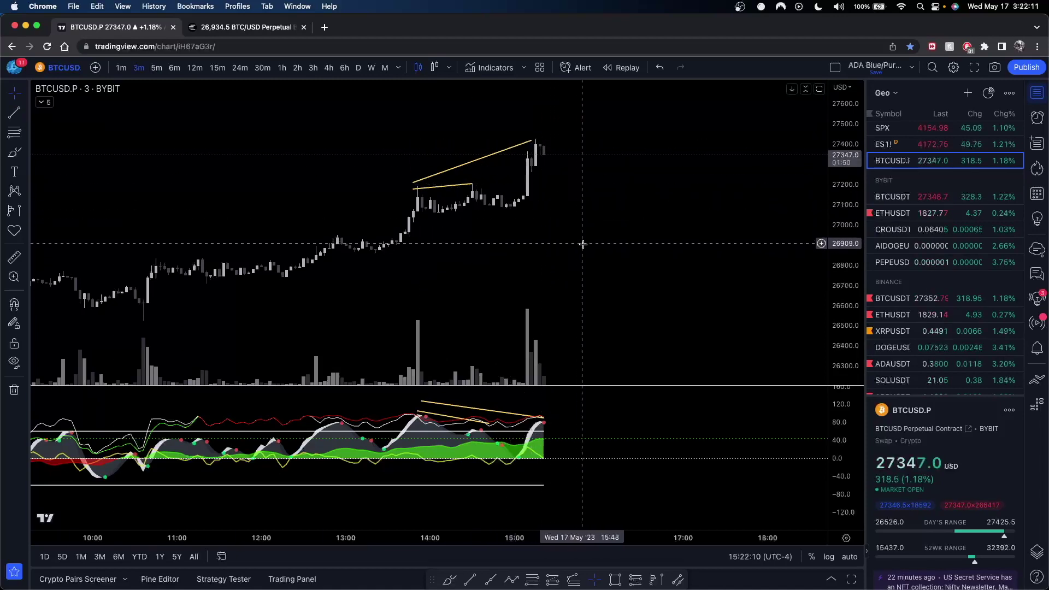
click(344, 69)
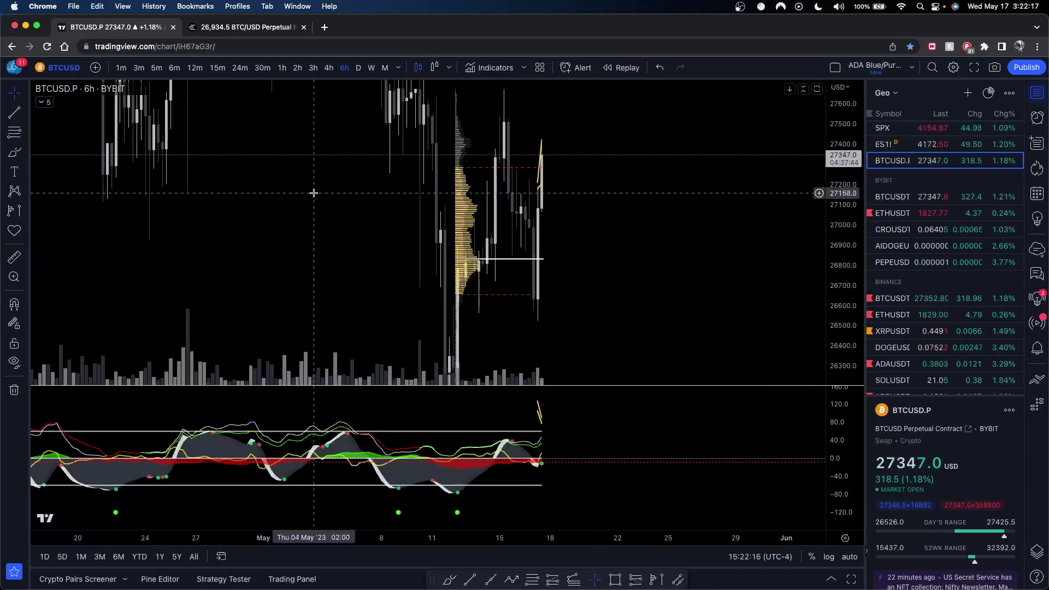
click(138, 67)
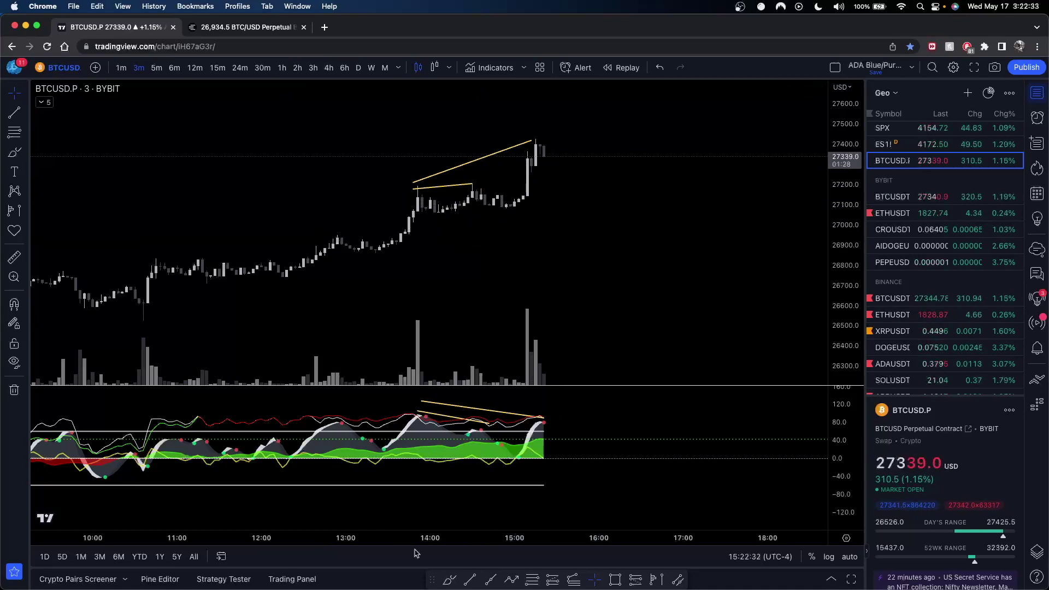
scroll(548, 275, up, 3)
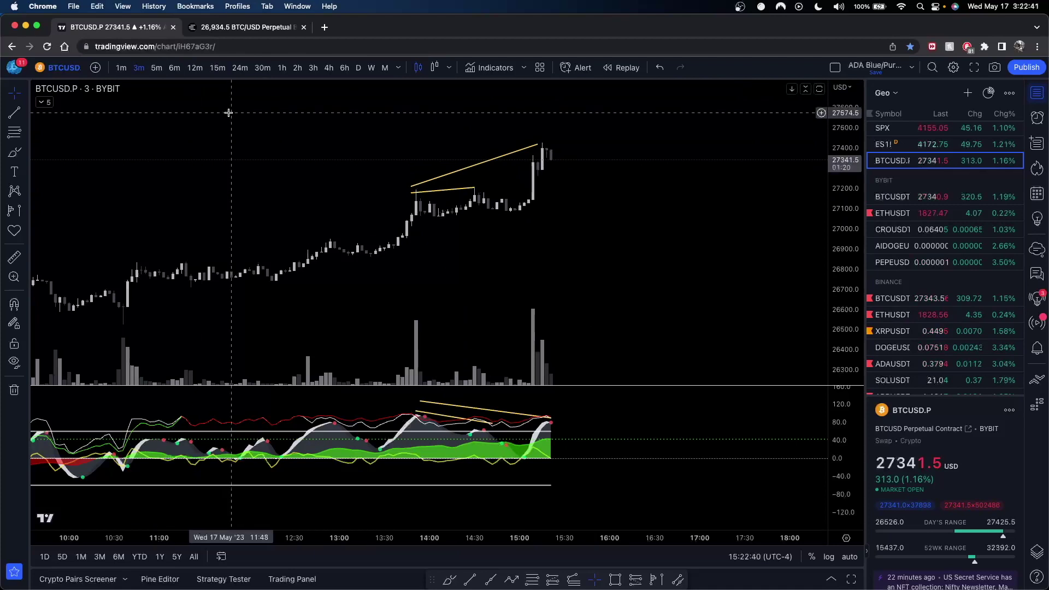
scroll(269, 143, left, 3)
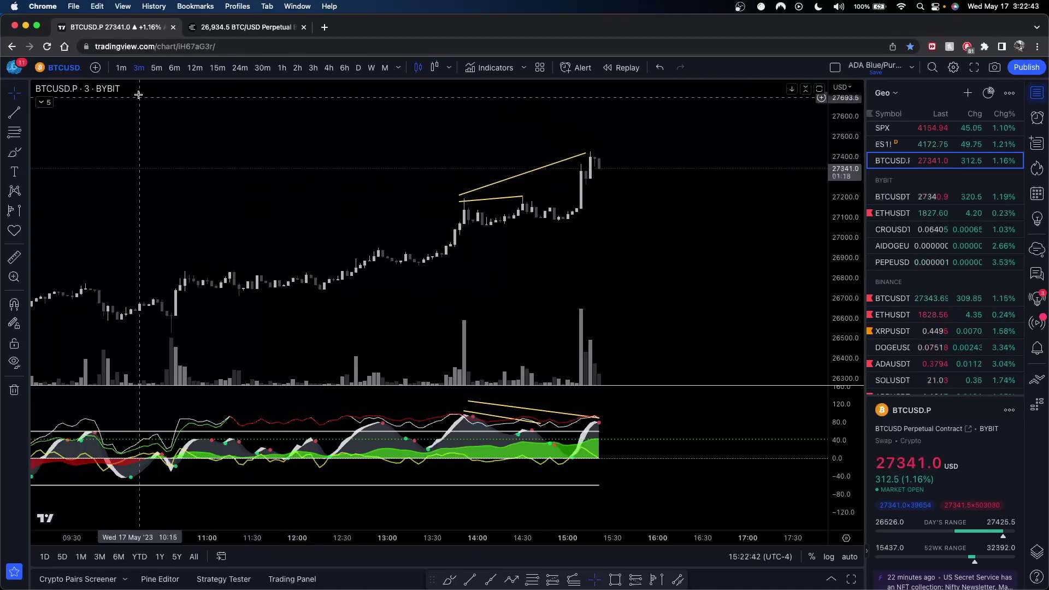
- Switch to the 15-minute timeframe and enlarge the MarketCipher B waves to compare the 16 May and 17 May peaks
click(218, 68)
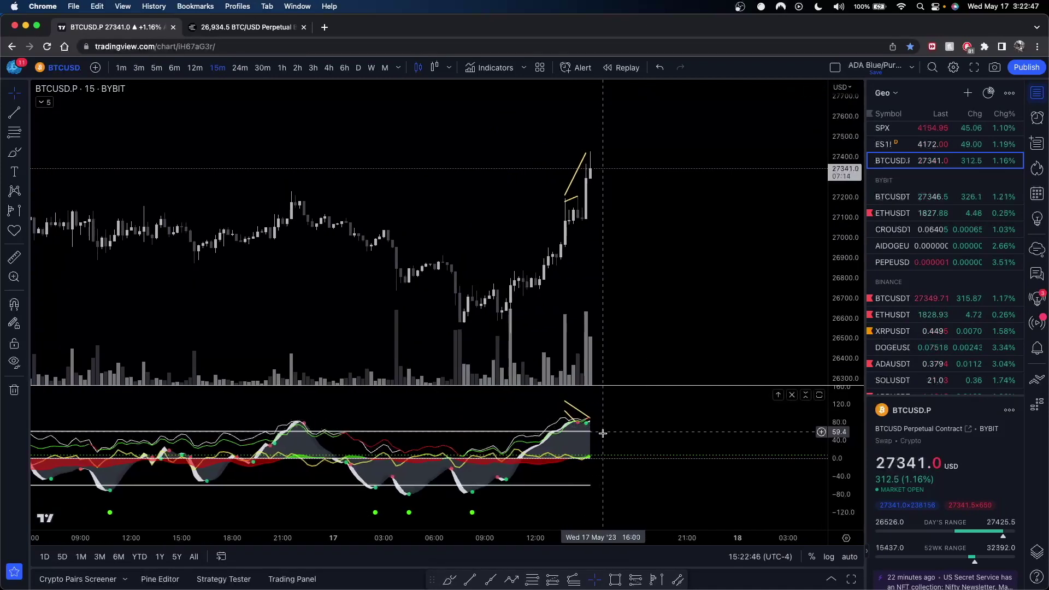
drag(836, 459, 836, 415)
scroll(607, 403, left, 1)
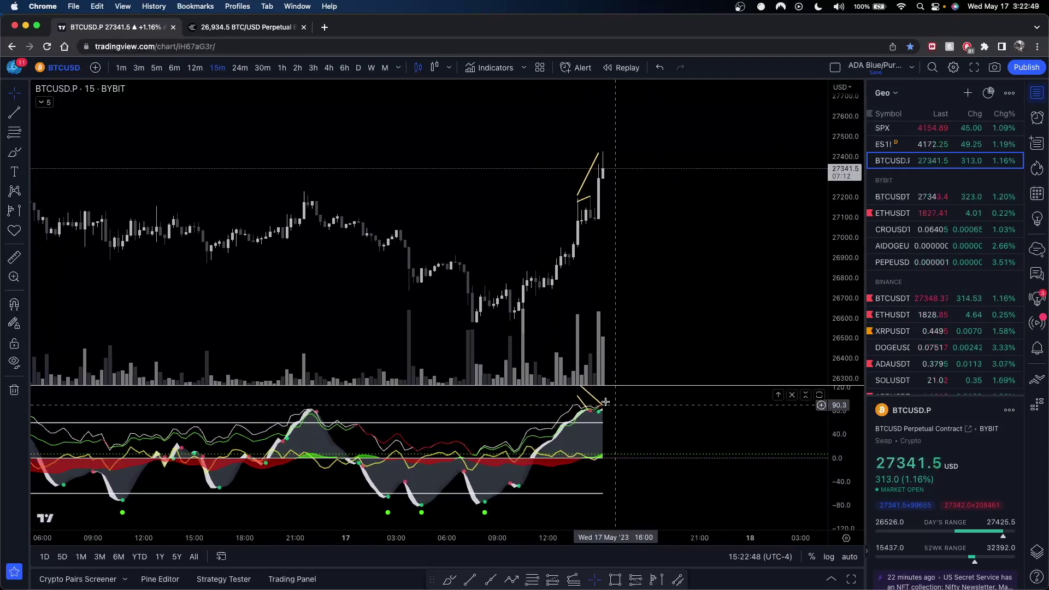
scroll(369, 419, left, 2)
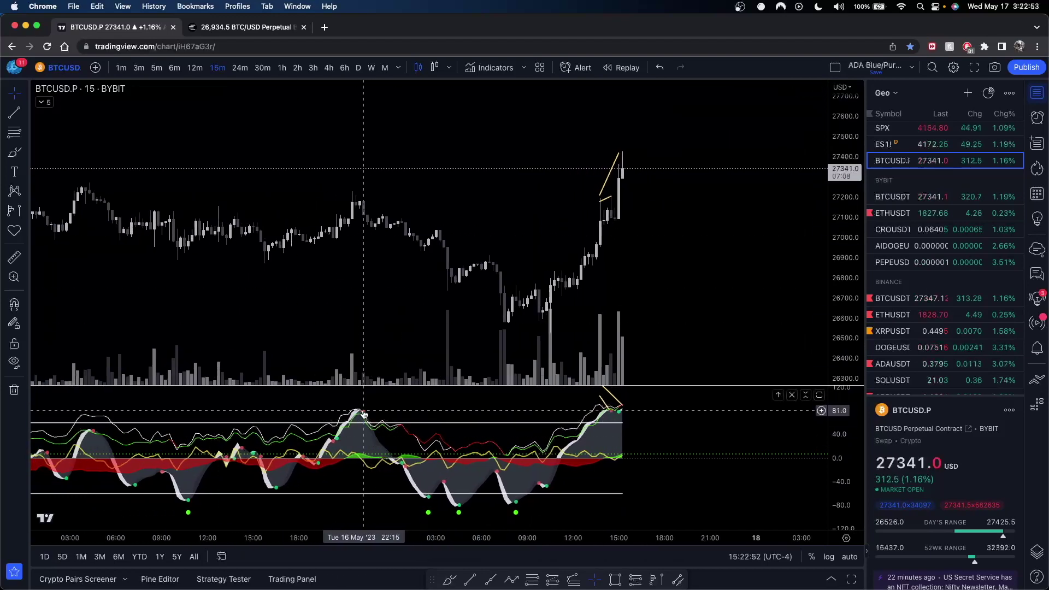
- Measure on the 15-minute chart from the 16 May 22:15 high and from the latest 17 May candle, clearing both measurements
shift+click(364, 191)
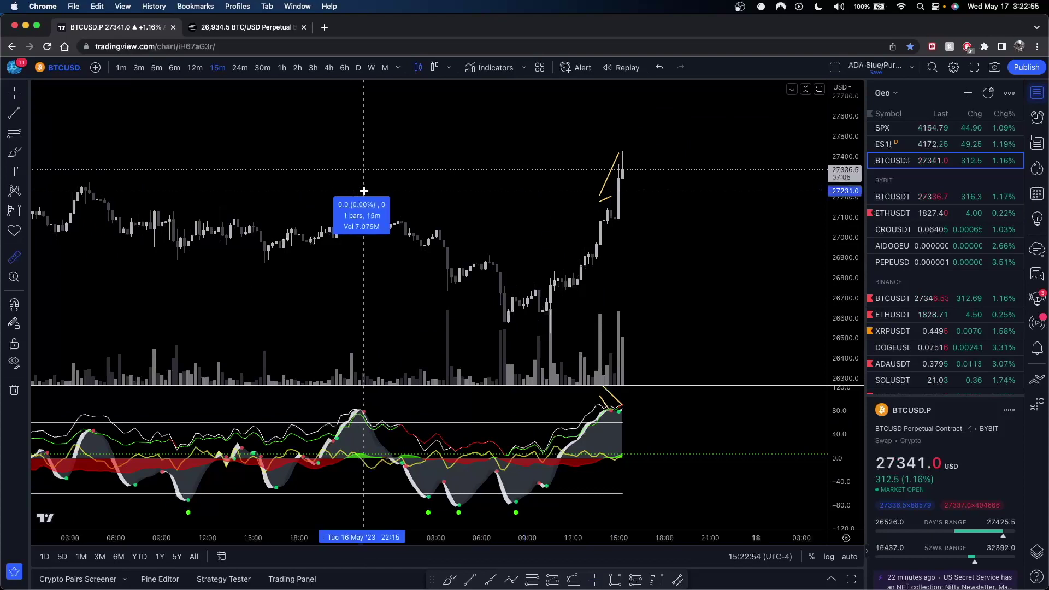
click(432, 217)
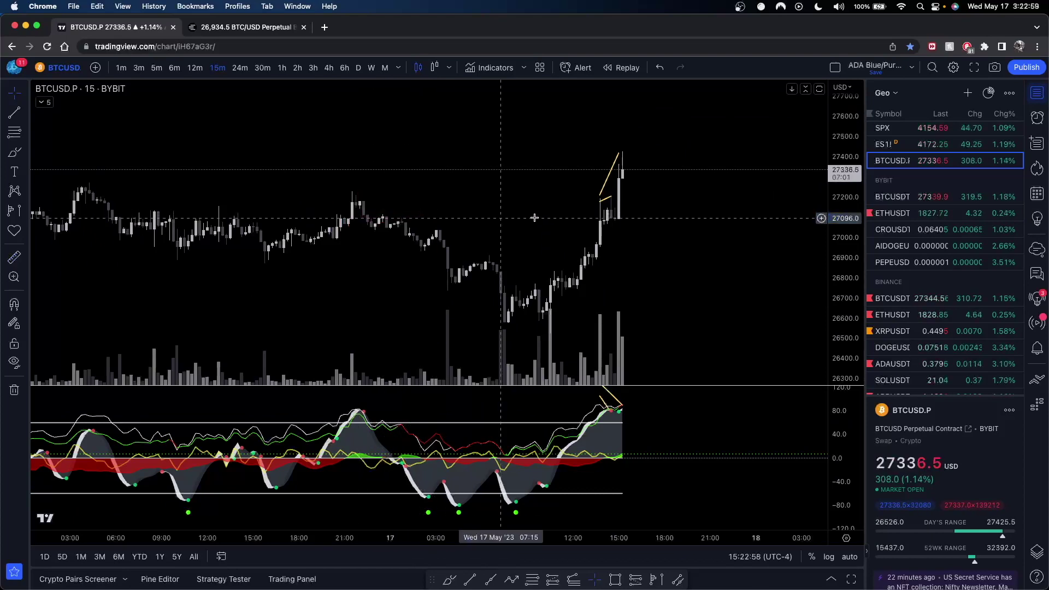
shift+click(623, 172)
click(659, 237)
click(692, 233)
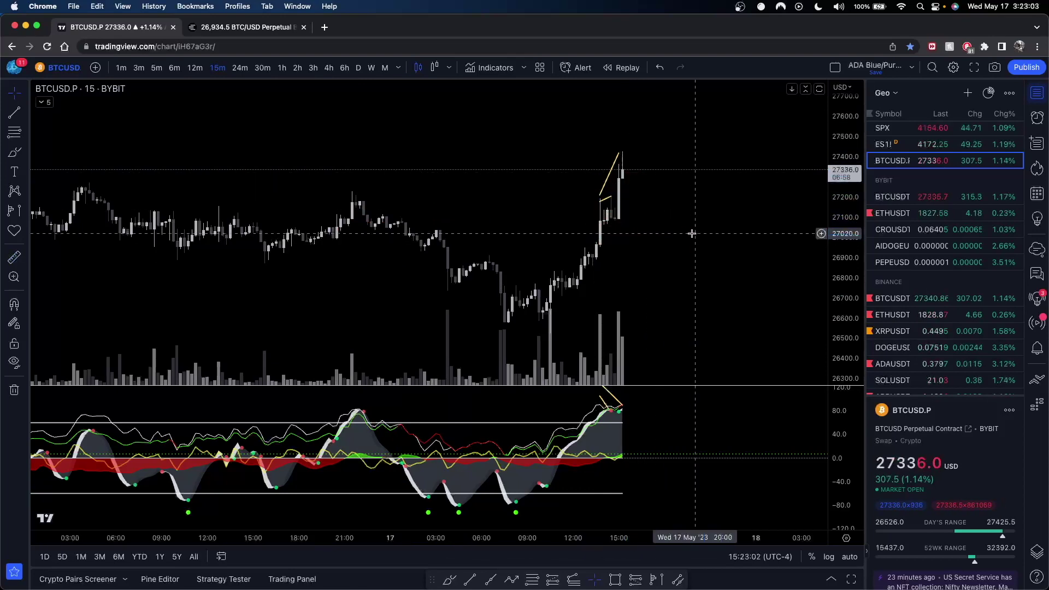
- Alternate between the 3-minute and 15-minute timeframes to compare the latest wave peaks, ending on the 3-minute chart
key(3)
key(Return)
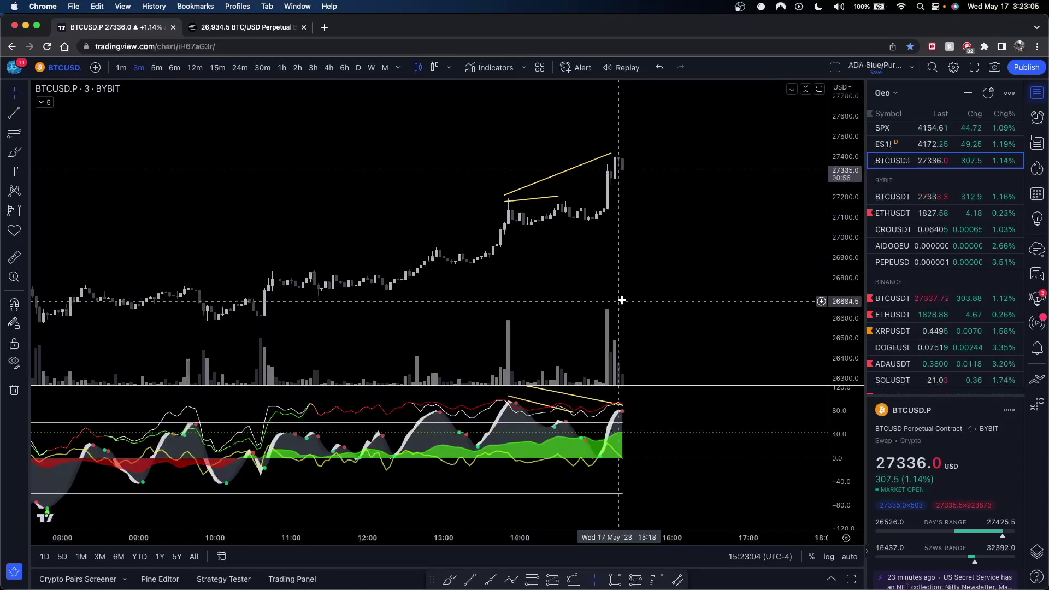
scroll(604, 279, down, 2)
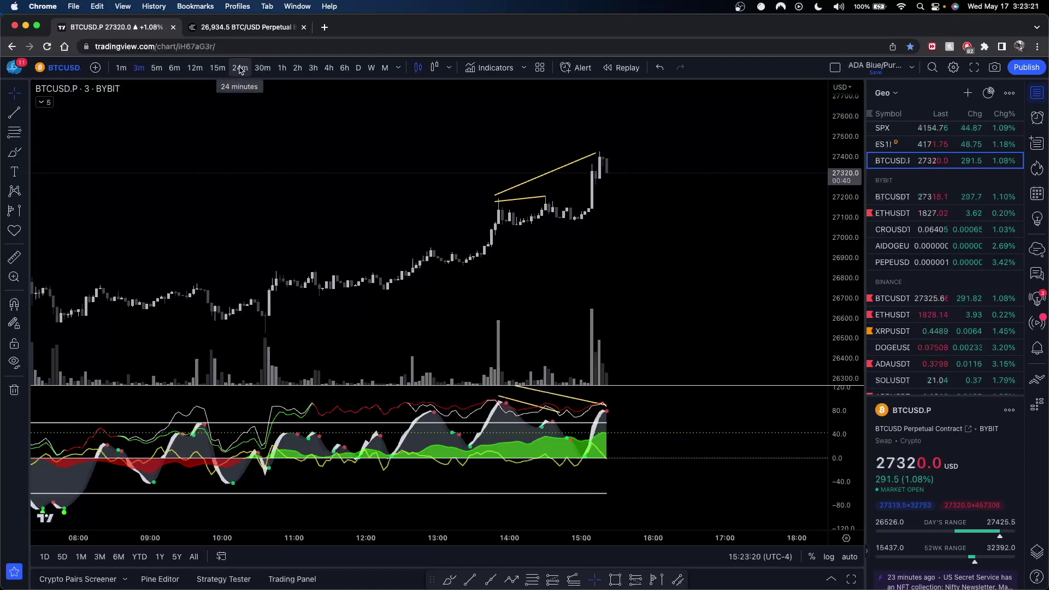
click(217, 68)
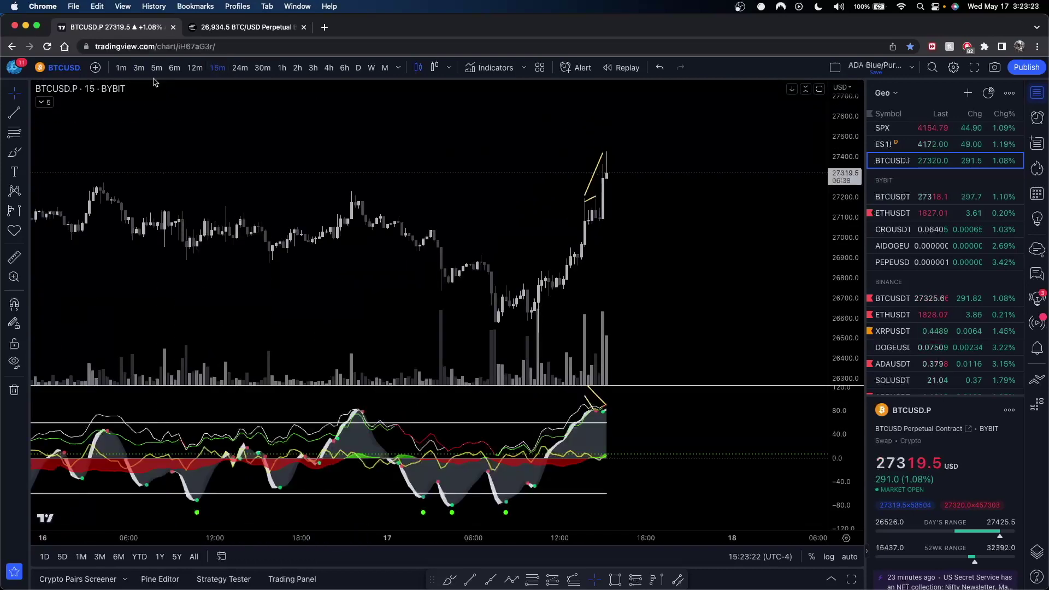
click(139, 68)
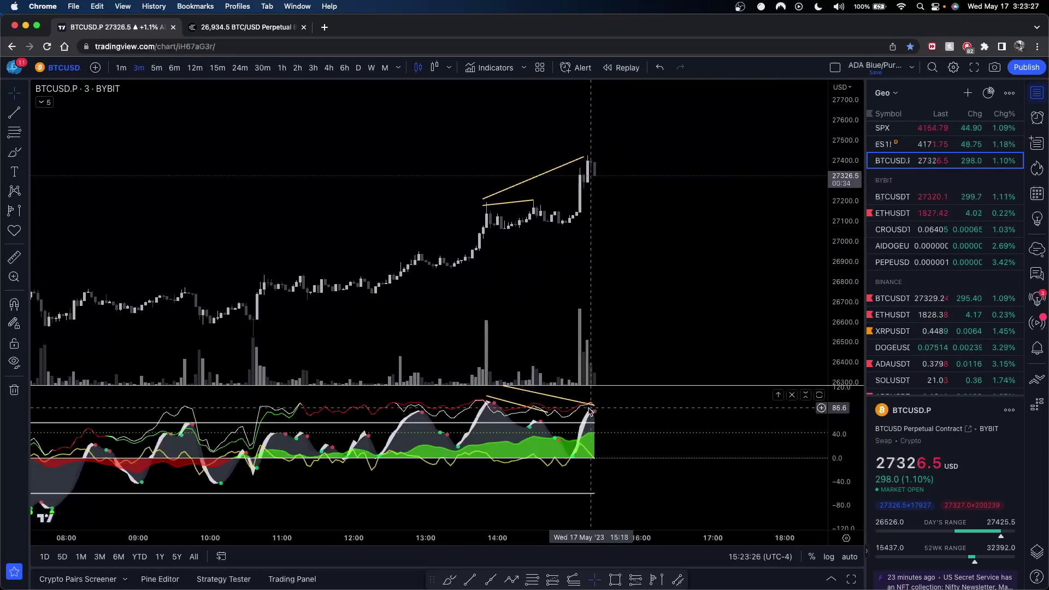
- Compare the divergences on the 1-minute and 3-minute timeframes, and extend the upper price trend line to the rally's peak on the 1-minute chart
click(119, 68)
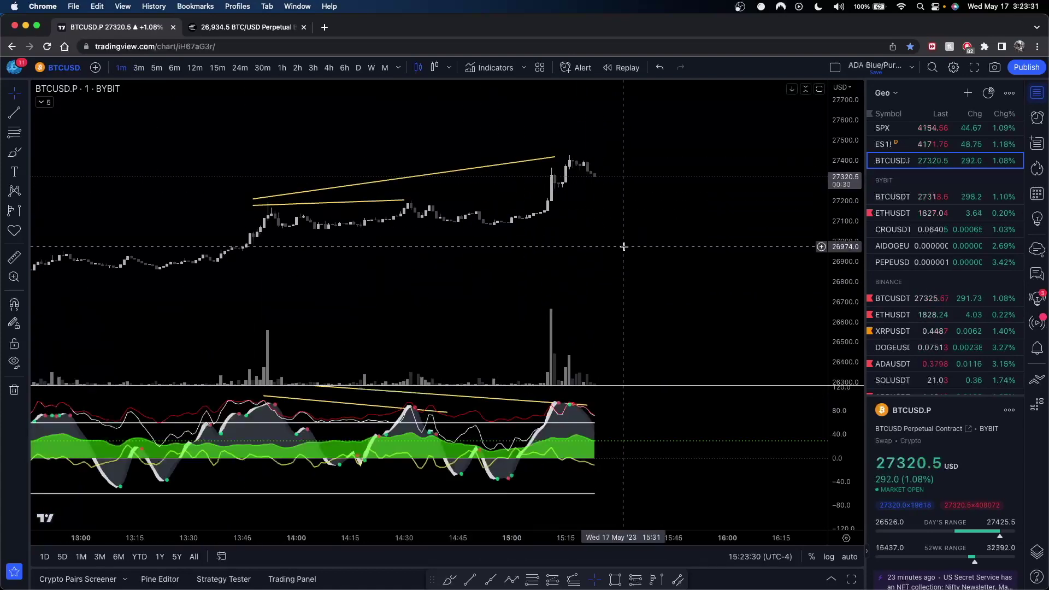
scroll(626, 246, down, 5)
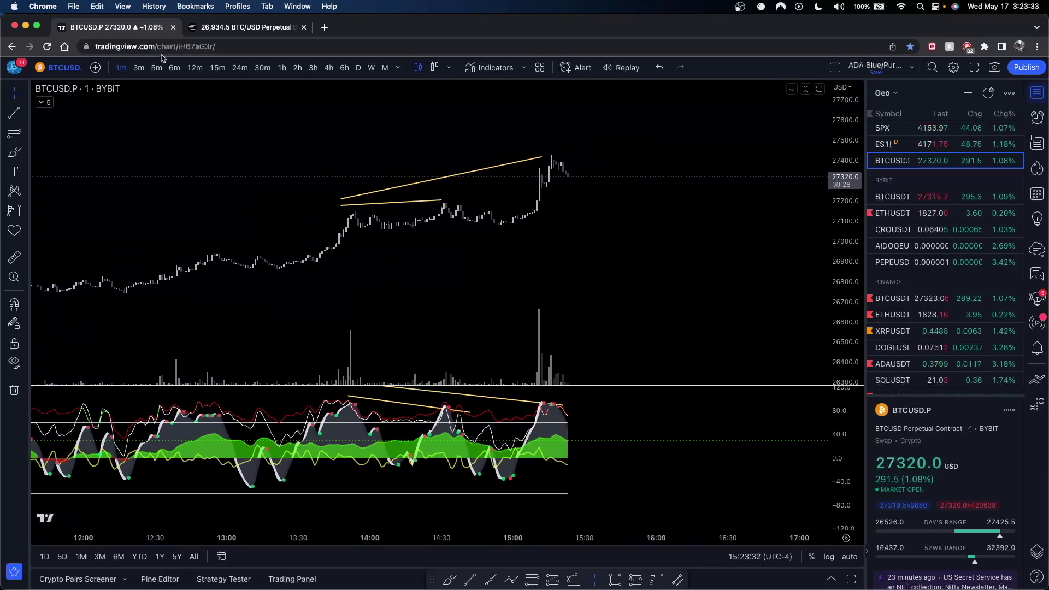
click(137, 68)
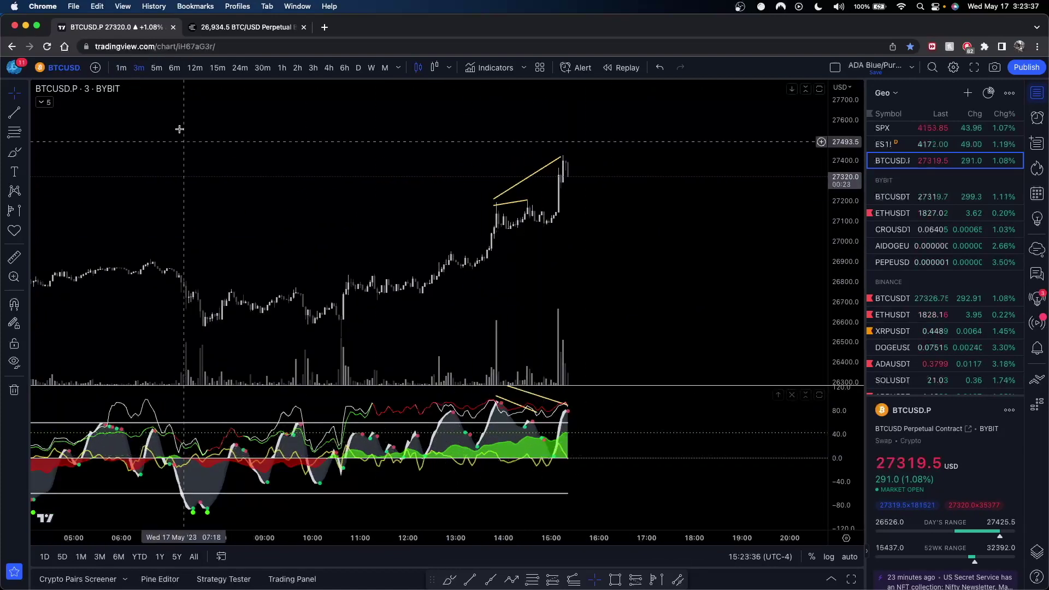
click(121, 69)
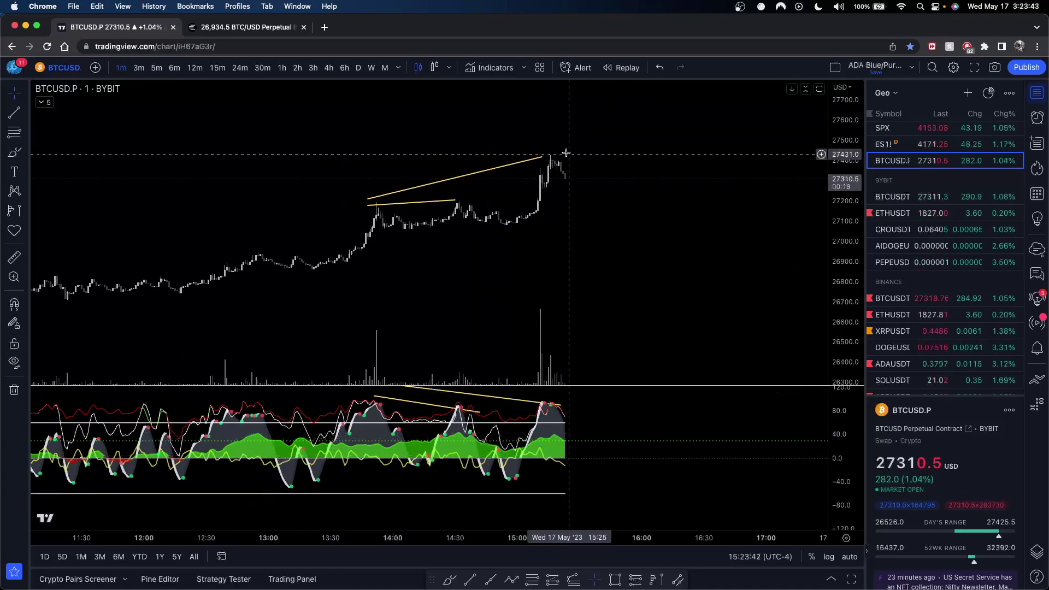
drag(544, 158, 554, 157)
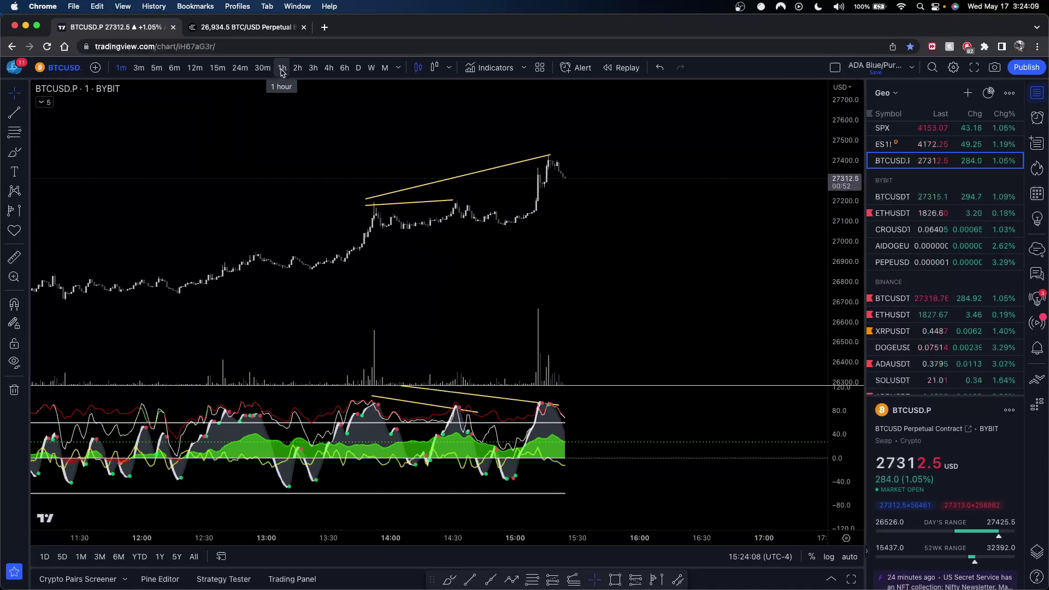
- Compare the 1-hour timeframe, with its price scale compressed, against the 15-minute waves, and return to the 1-hour chart
click(281, 71)
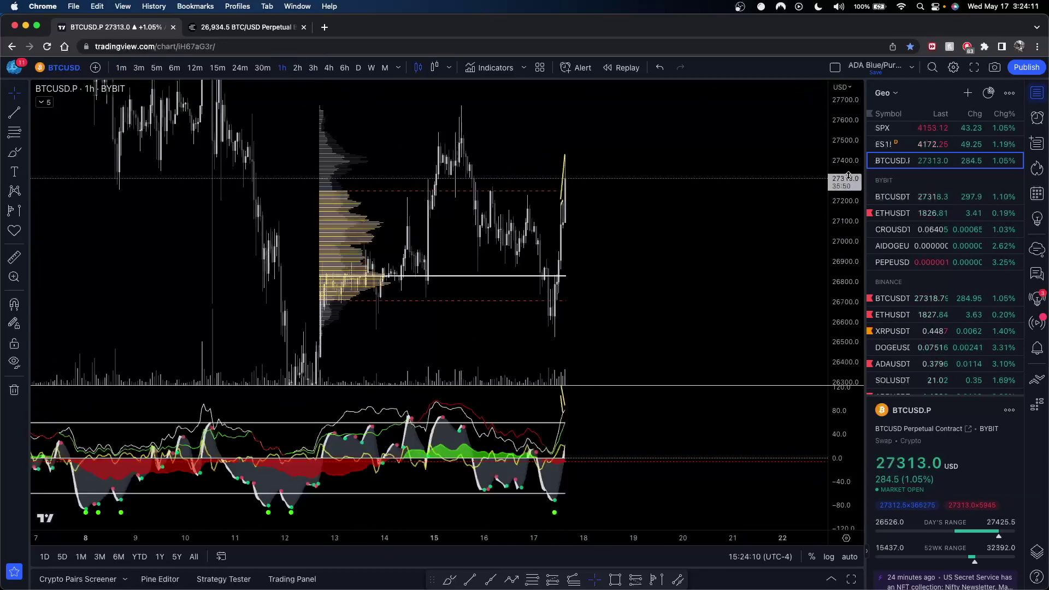
drag(848, 175, 845, 299)
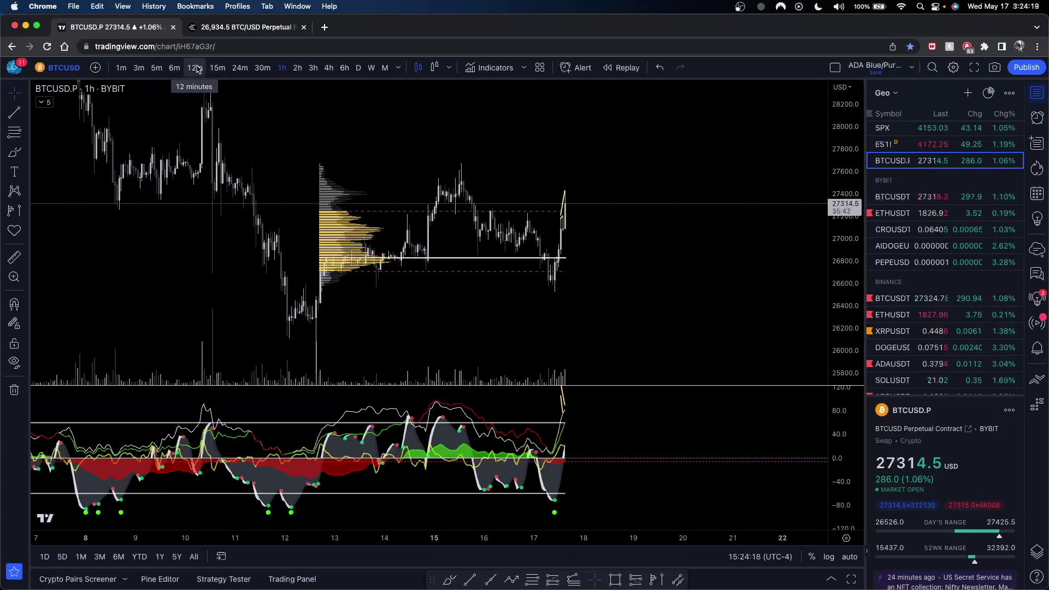
click(217, 68)
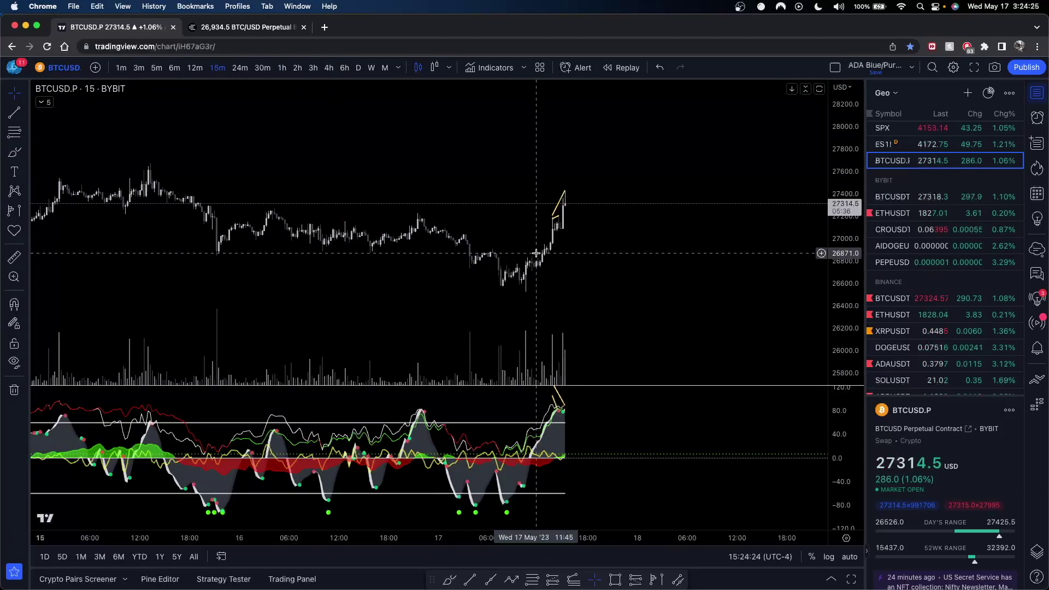
click(282, 68)
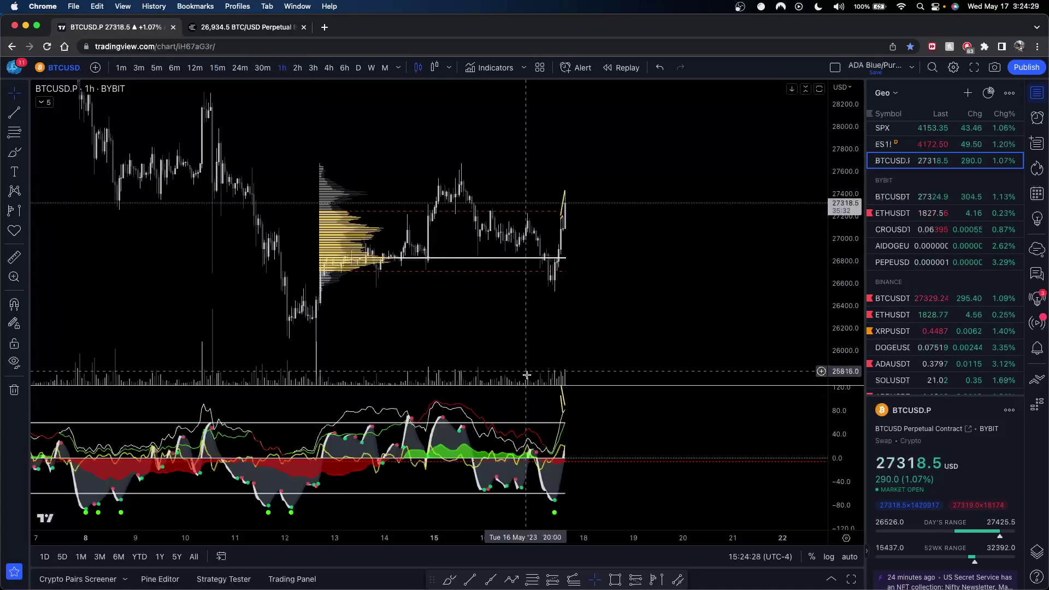
- Magnify the MarketCipher B pane around its zero line on the 1-hour chart to examine the money flow from 12 to 17 May
drag(634, 449, 695, 436)
scroll(695, 436, up, 5)
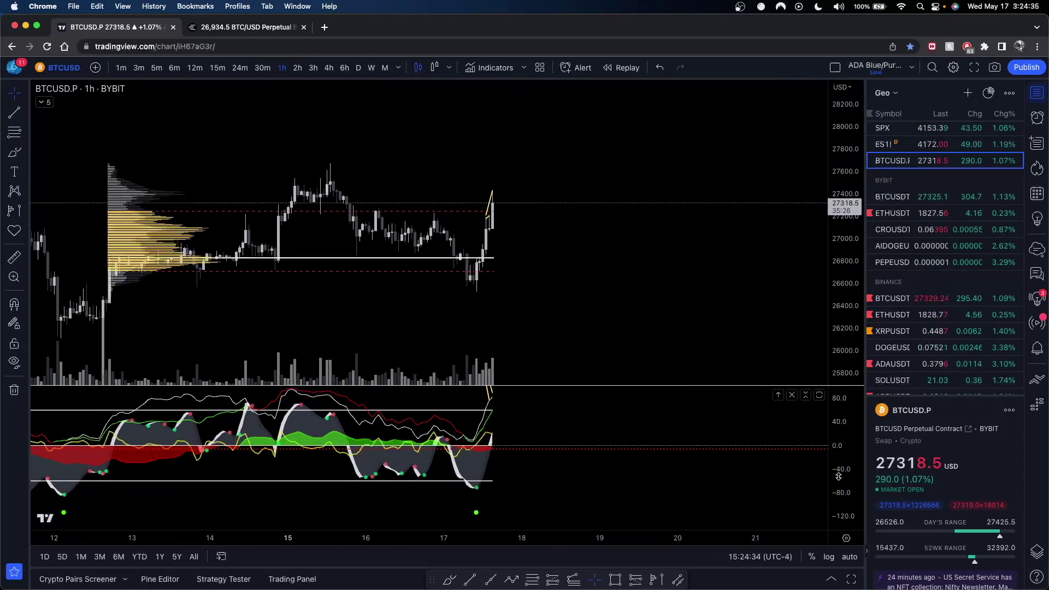
drag(839, 473, 795, 311)
drag(601, 456, 645, 476)
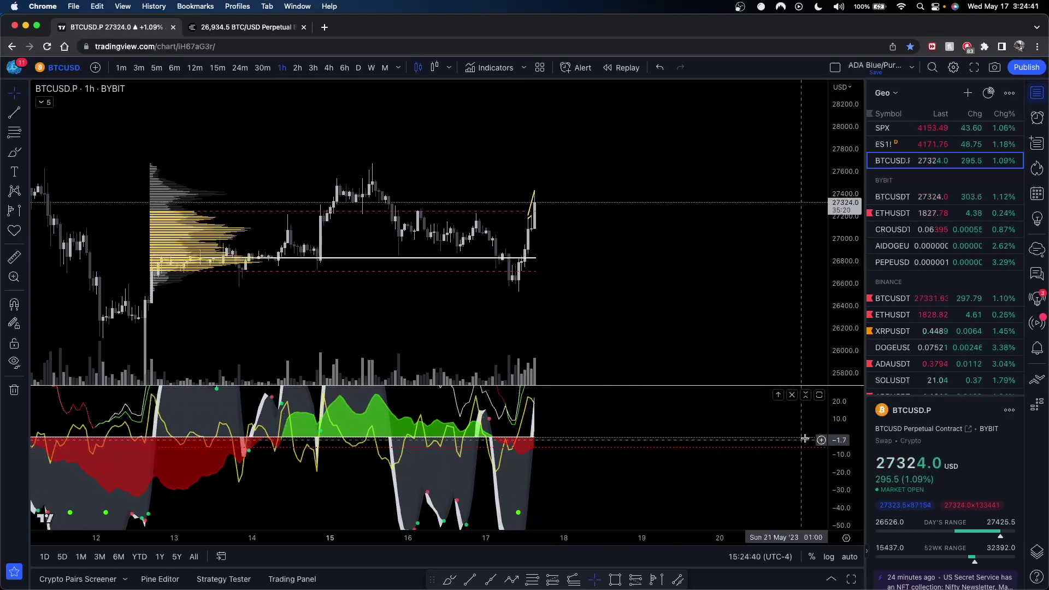
- Sketch a freehand loop around the price area above the volume profile's upper dashed line on the 1-hour chart, and undo it
drag(846, 470, 847, 502)
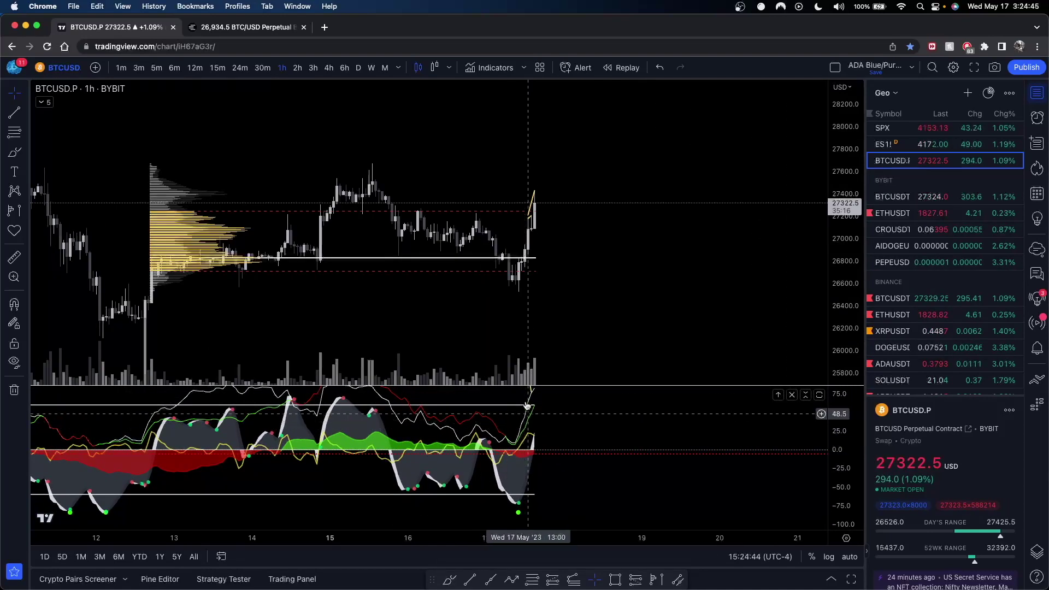
click(15, 148)
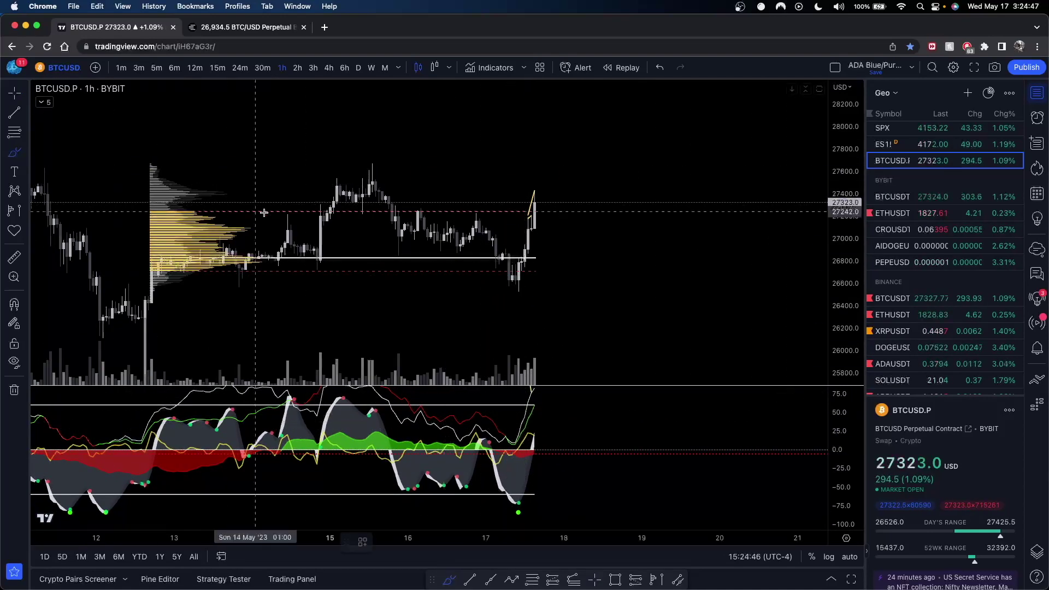
mouse_move(180, 210)
mouse_down()
mouse_move(572, 203)
mouse_move(538, 159)
mouse_move(130, 155)
mouse_move(202, 209)
mouse_move(609, 208)
mouse_up()
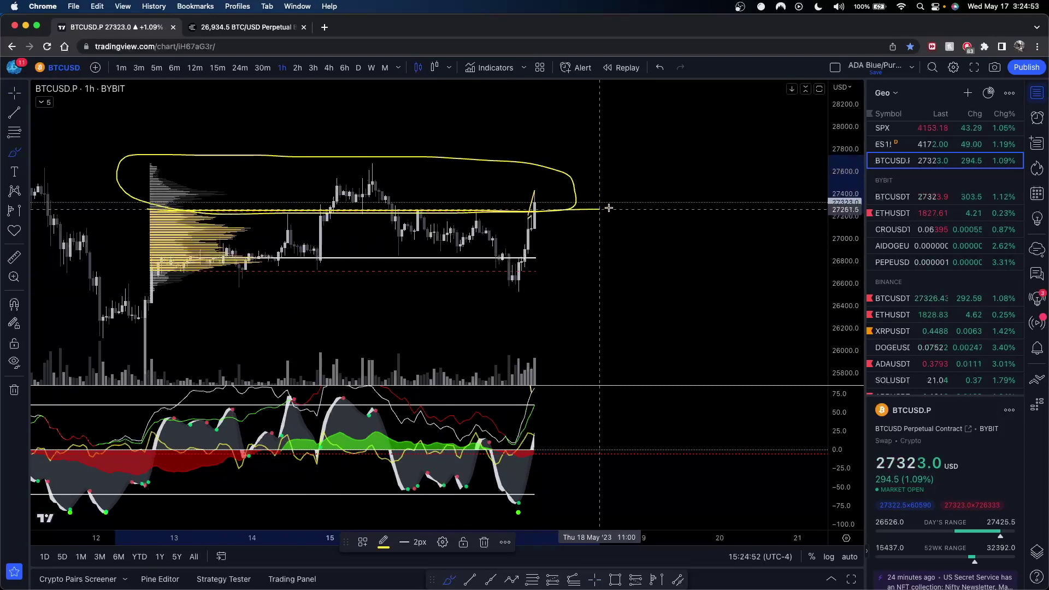
key(super+z)
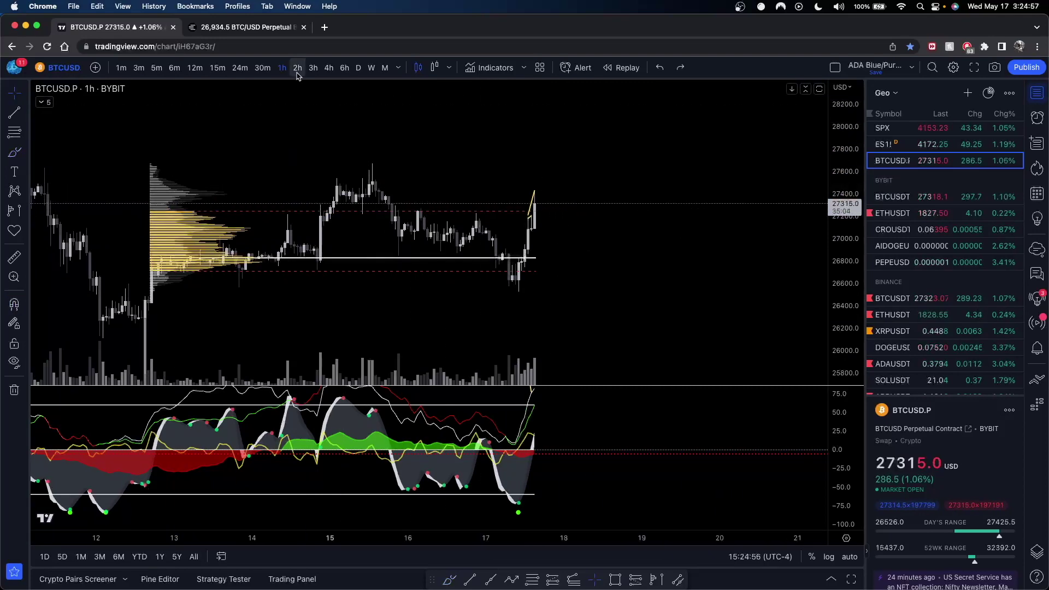
- Switch to the 12-minute timeframe and magnify the MarketCipher B pane around the latest wave peak
click(195, 68)
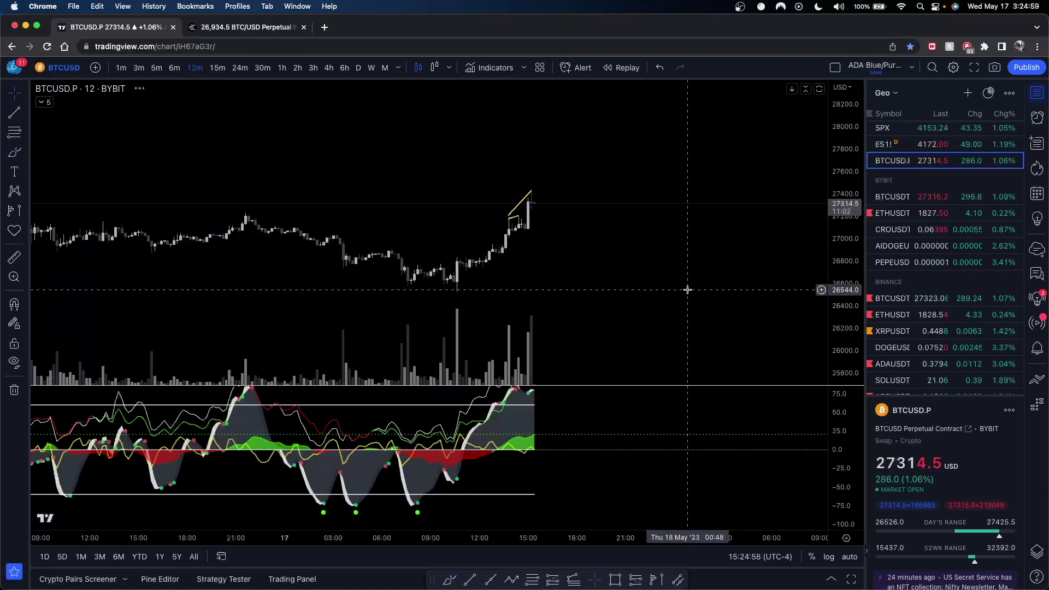
drag(585, 423, 597, 440)
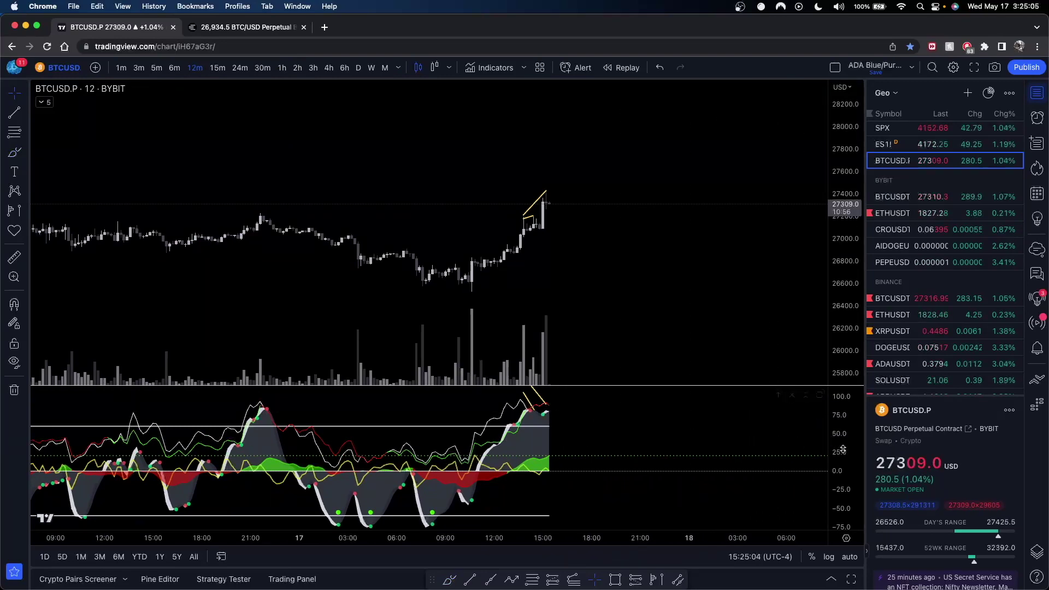
drag(840, 453, 839, 415)
drag(672, 434, 715, 455)
scroll(715, 456, right, 3)
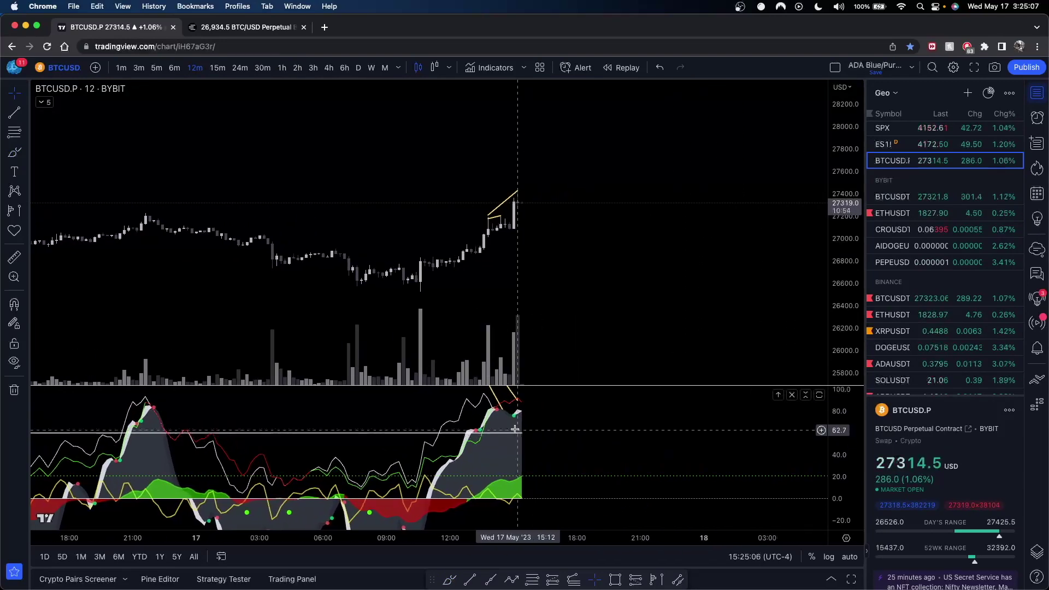
- Sketch possible wave and price paths freehand beyond the last candle on the 12-minute chart, and undo the strokes
click(14, 152)
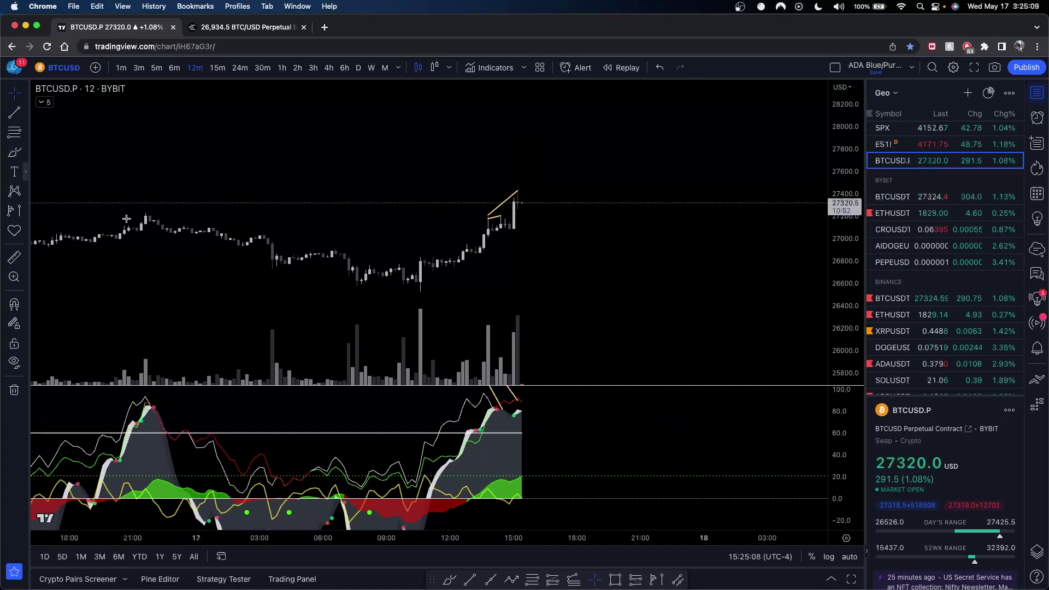
mouse_move(516, 415)
mouse_down()
mouse_move(558, 467)
mouse_move(597, 432)
mouse_move(615, 498)
mouse_up()
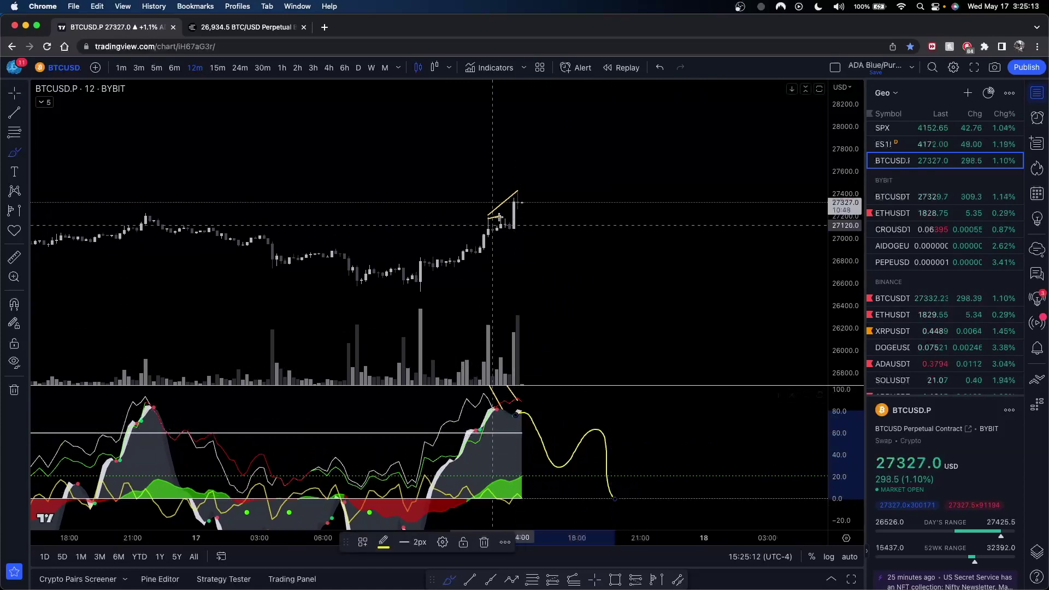
mouse_move(554, 211)
mouse_down()
mouse_move(571, 163)
mouse_move(588, 267)
mouse_up()
drag(482, 219, 619, 136)
drag(515, 398, 628, 436)
key(super+z)
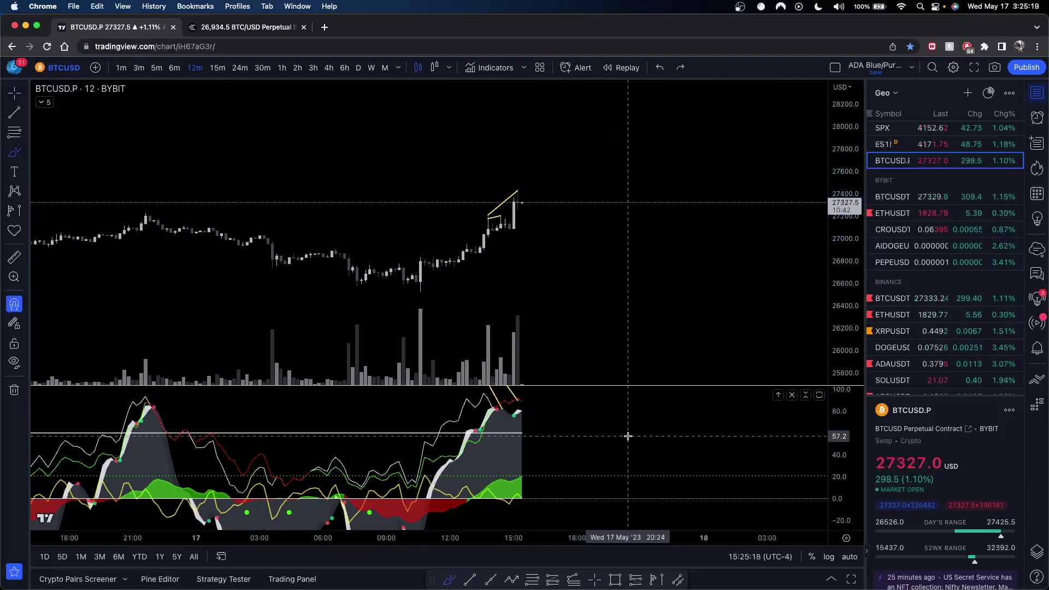
key(super+z)
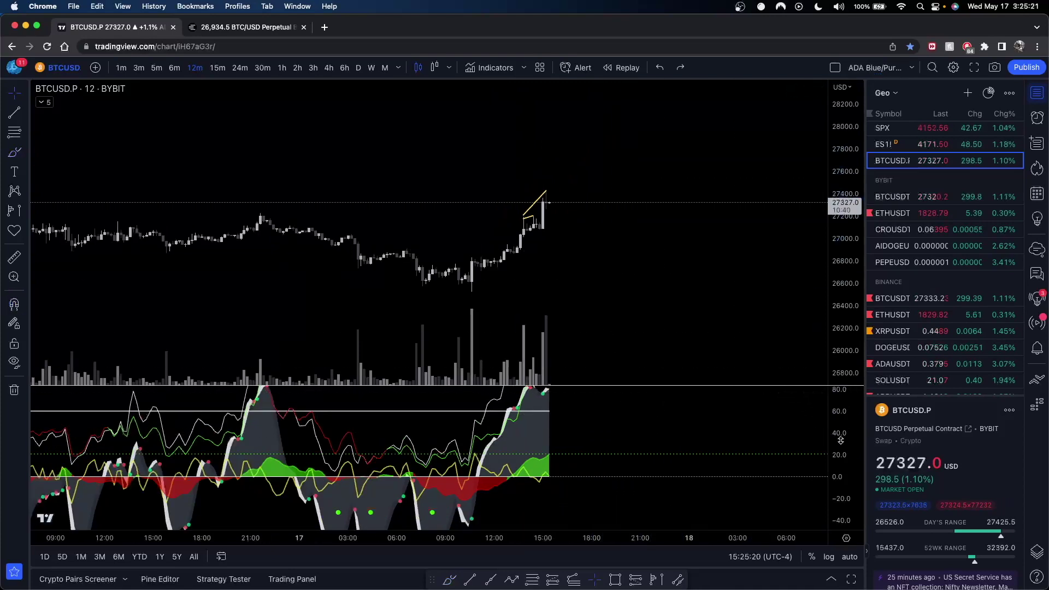
- Fit the full waves in the MarketCipher B pane and rescale the 12-minute price chart to examine the 16 to 17 May swing
drag(840, 439, 841, 470)
drag(655, 434, 679, 440)
scroll(662, 436, up, 2)
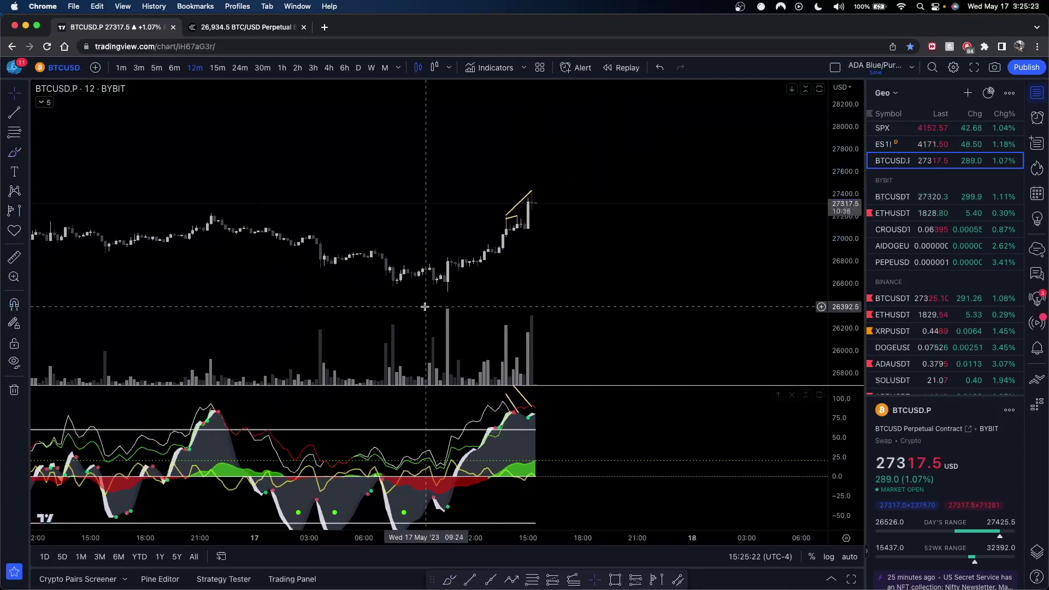
scroll(424, 306, up, 2)
drag(413, 300, 477, 276)
drag(836, 196, 835, 237)
drag(598, 250, 629, 236)
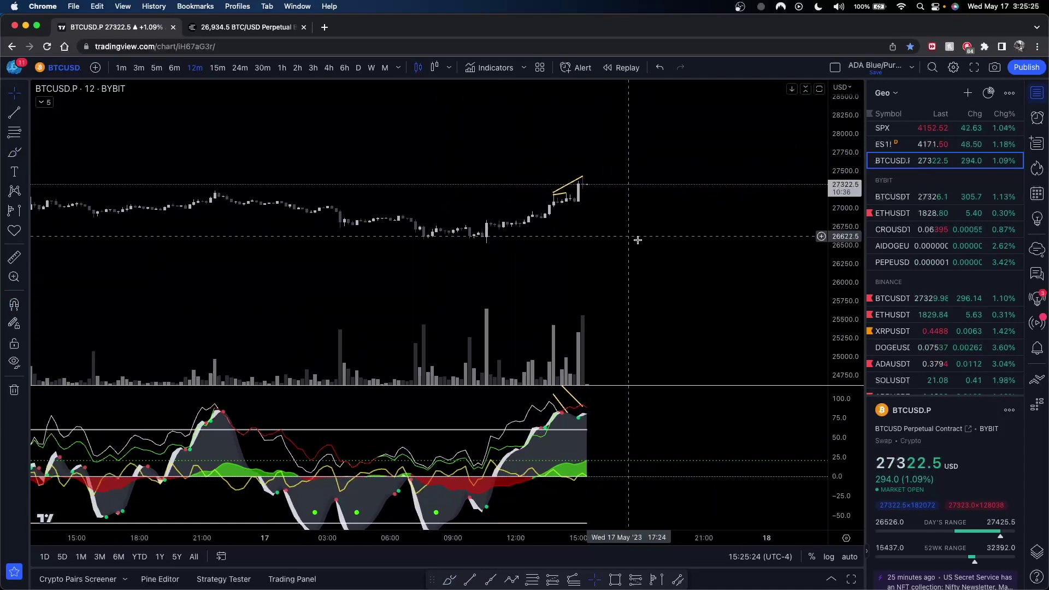
scroll(637, 240, up, 1)
drag(835, 313, 836, 162)
drag(635, 227, 649, 295)
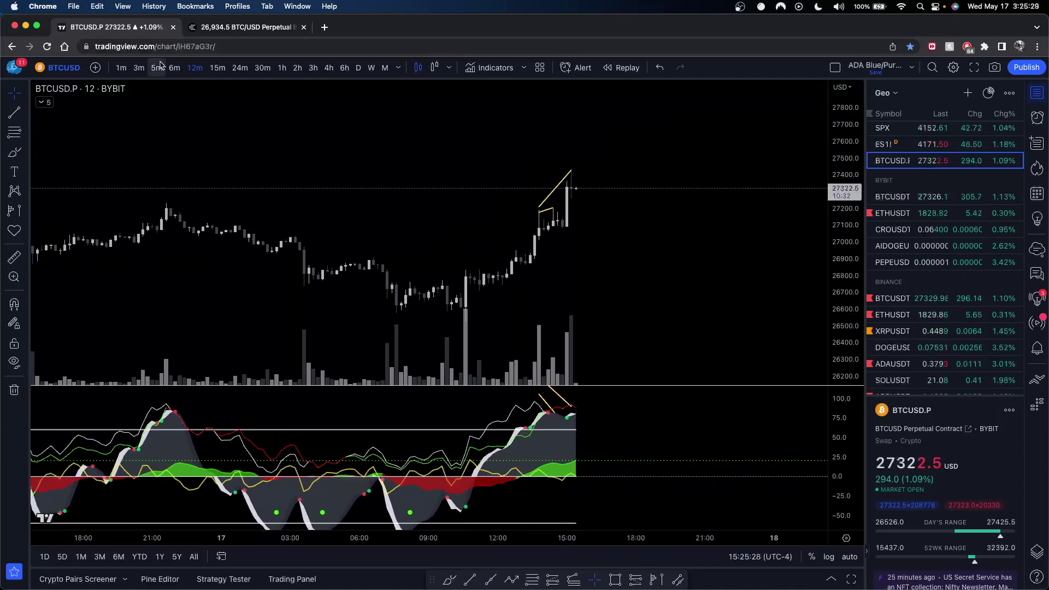
- Check the latest wave and divergence lines on the 3-minute timeframe and on the 1-minute timeframe
click(139, 67)
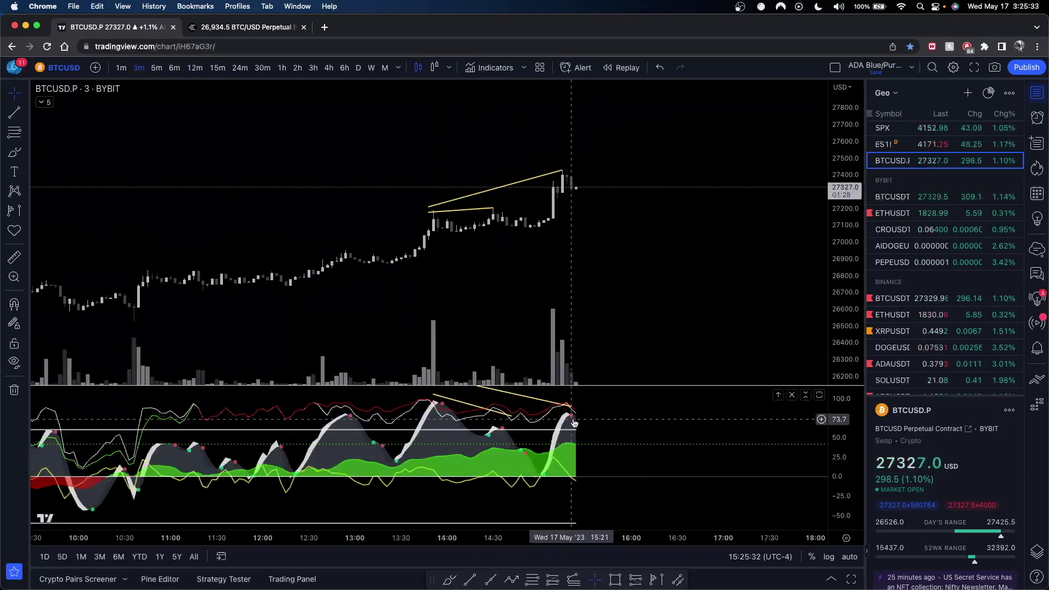
click(116, 71)
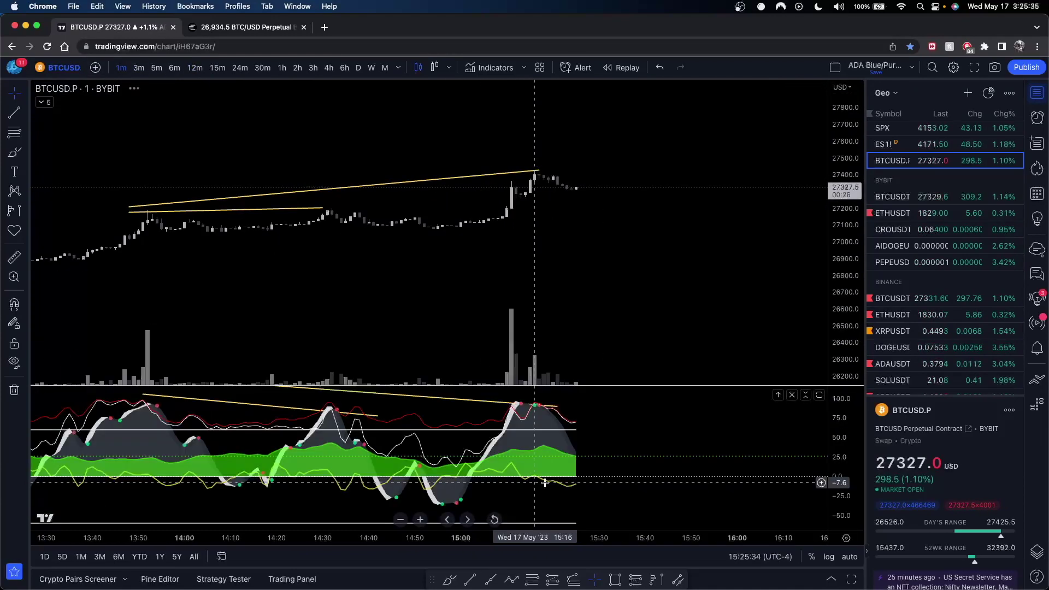
scroll(424, 442, down, 3)
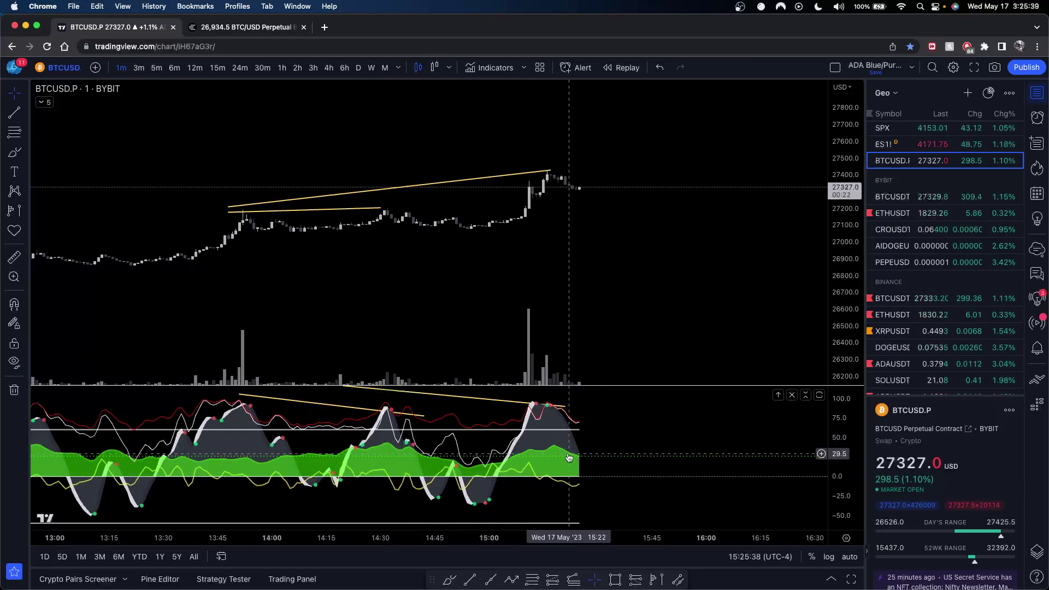
- Switch to the 1-hour timeframe and rescale both panes to compare the volume profile range with the MarketCipher B waves
click(281, 70)
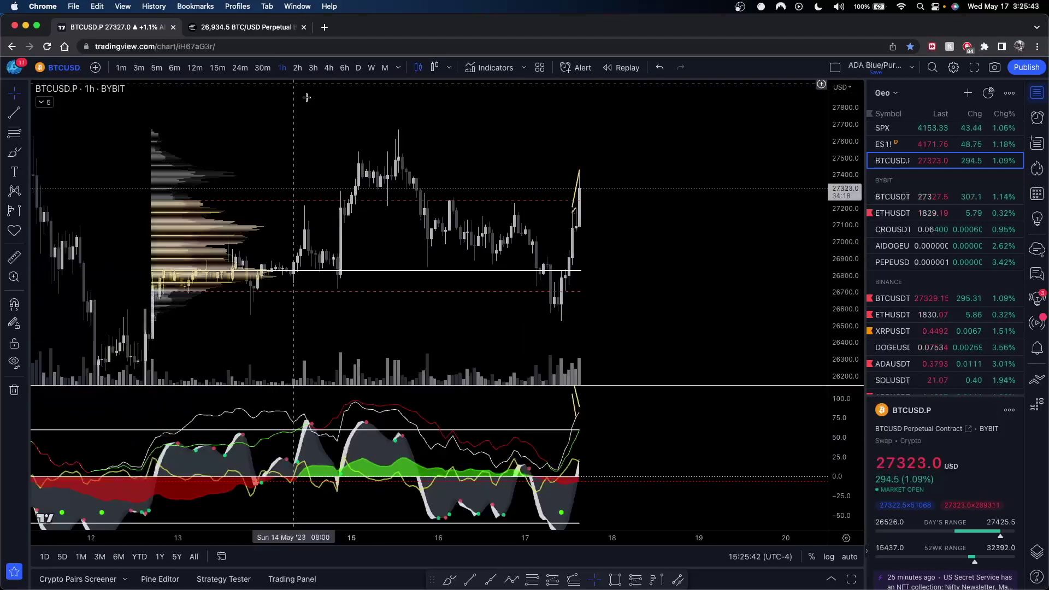
drag(646, 288, 672, 256)
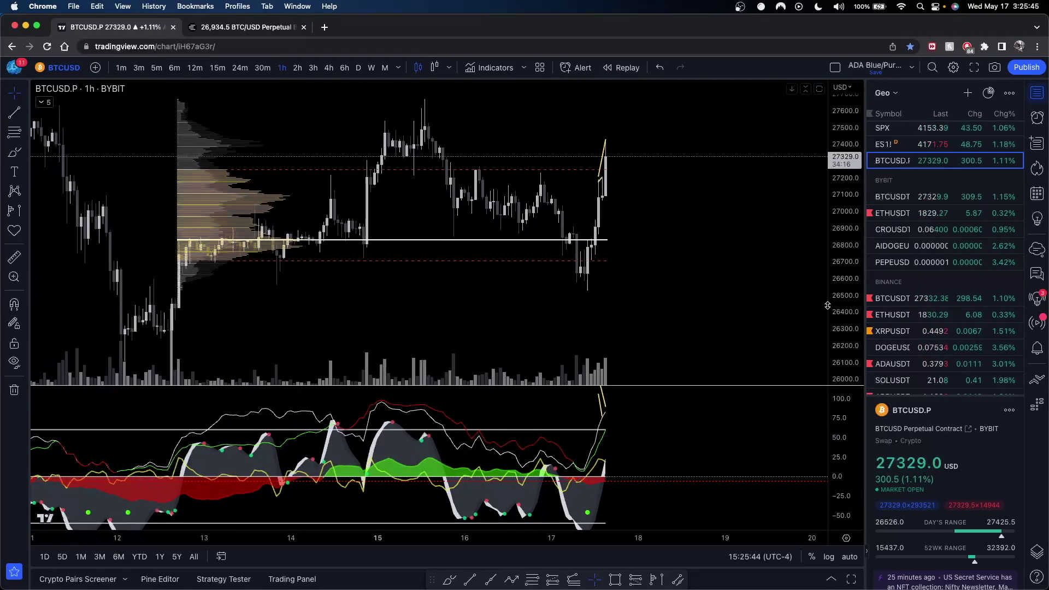
drag(835, 304, 836, 330)
scroll(727, 264, up, 2)
scroll(726, 263, up, 1)
drag(845, 202, 845, 240)
drag(687, 290, 695, 290)
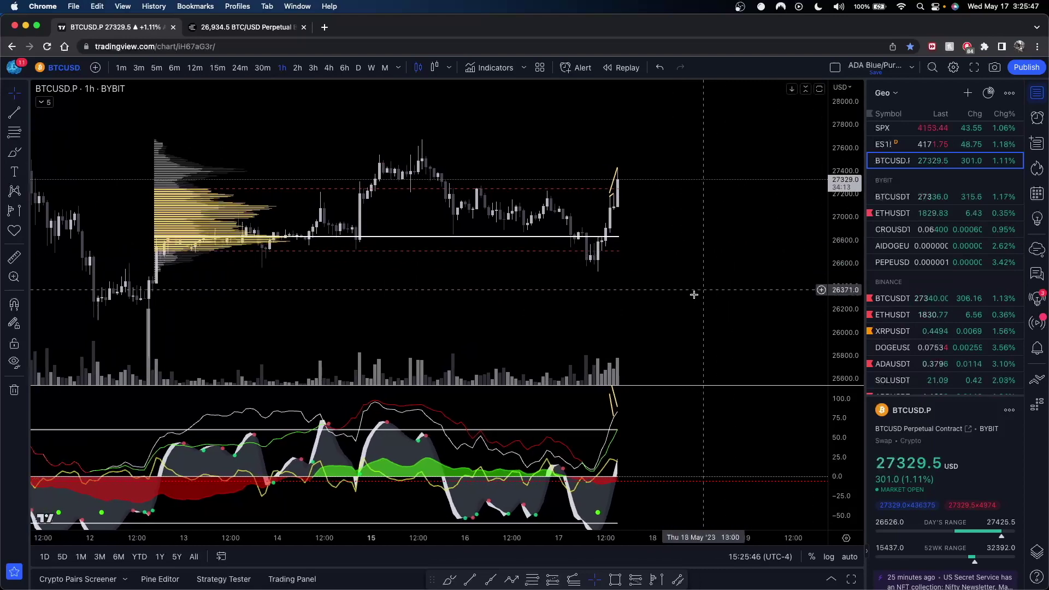
drag(839, 429, 840, 458)
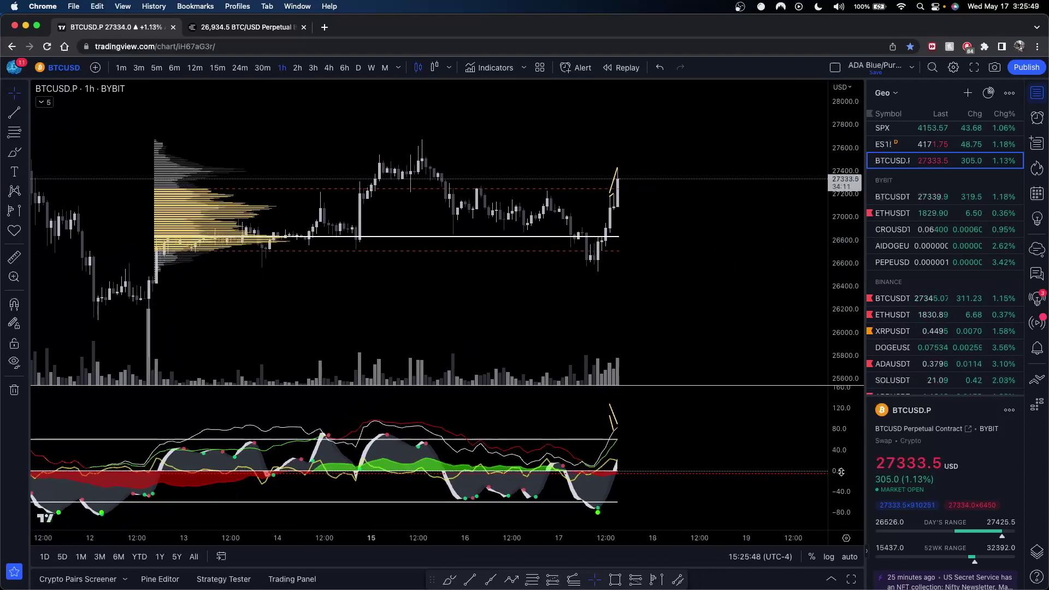
drag(730, 442, 757, 435)
drag(838, 464, 838, 454)
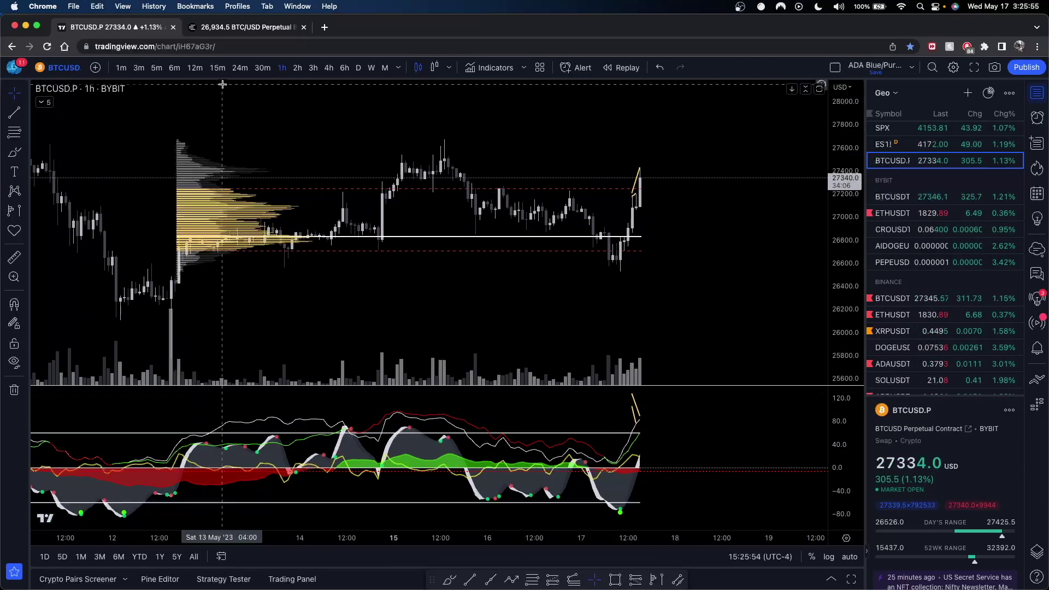
- Compare the 12-minute, 3-minute and 1-minute waves again, and return to the 1-hour chart with the whole volume profile in view
click(195, 67)
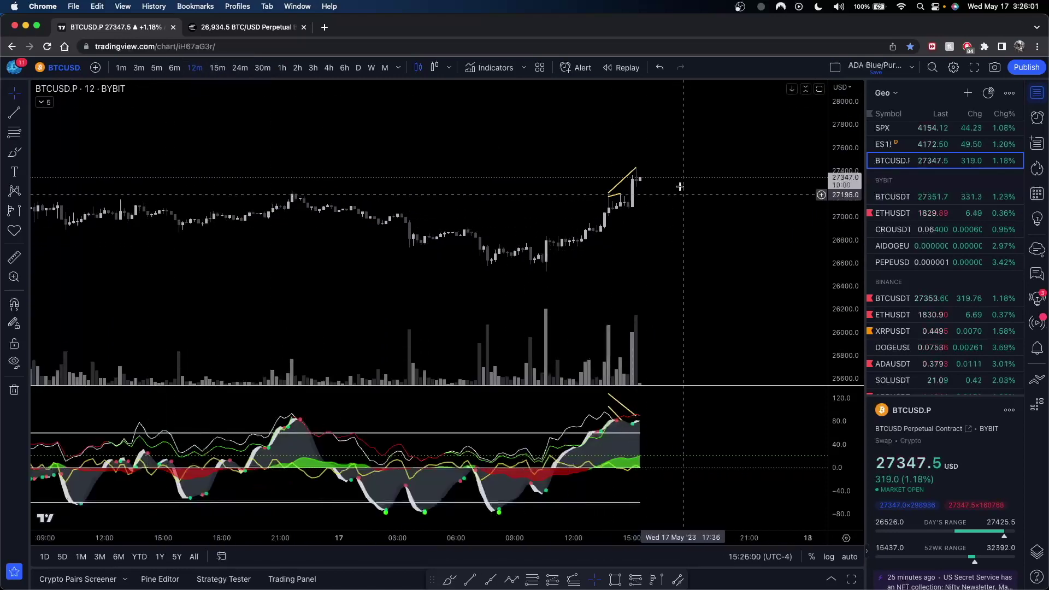
click(144, 69)
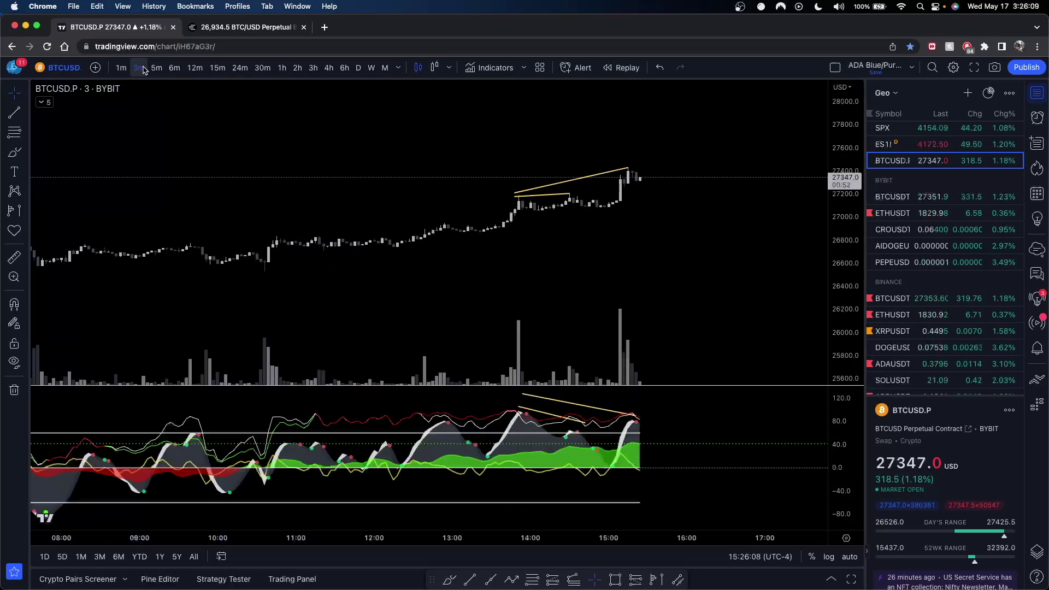
click(121, 68)
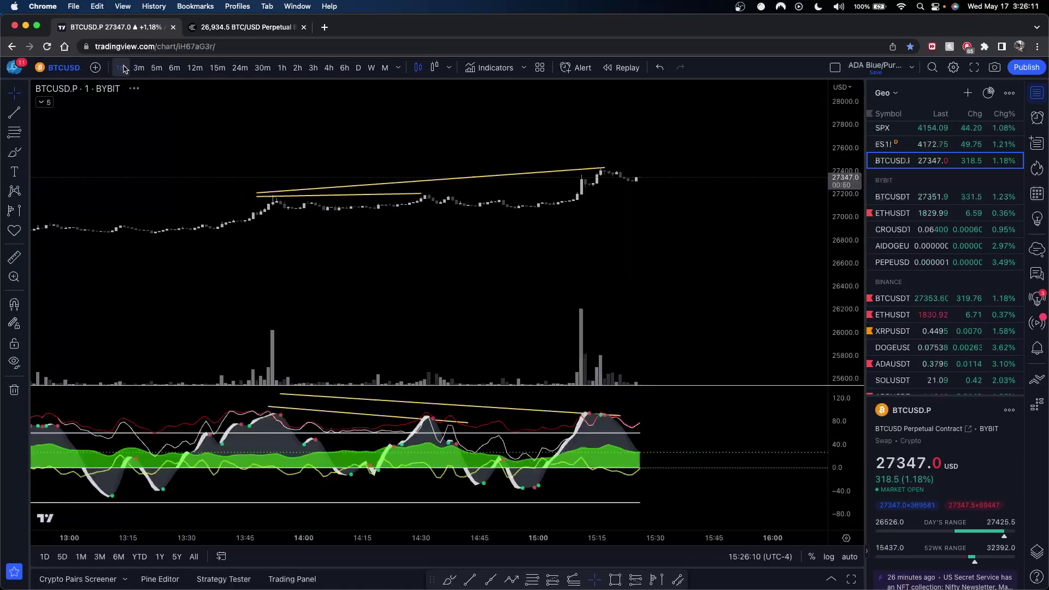
click(140, 69)
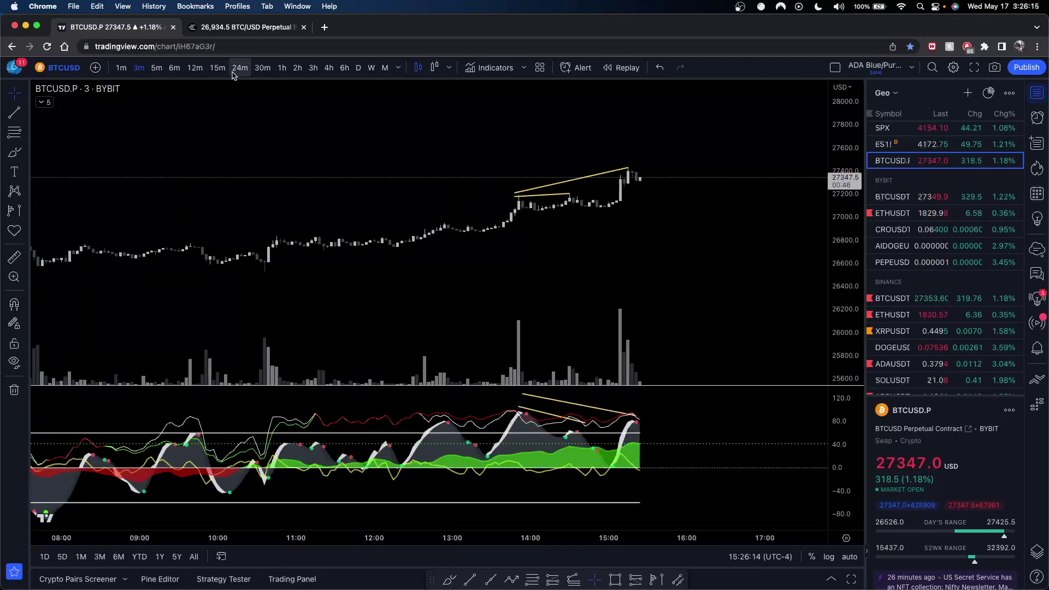
click(281, 68)
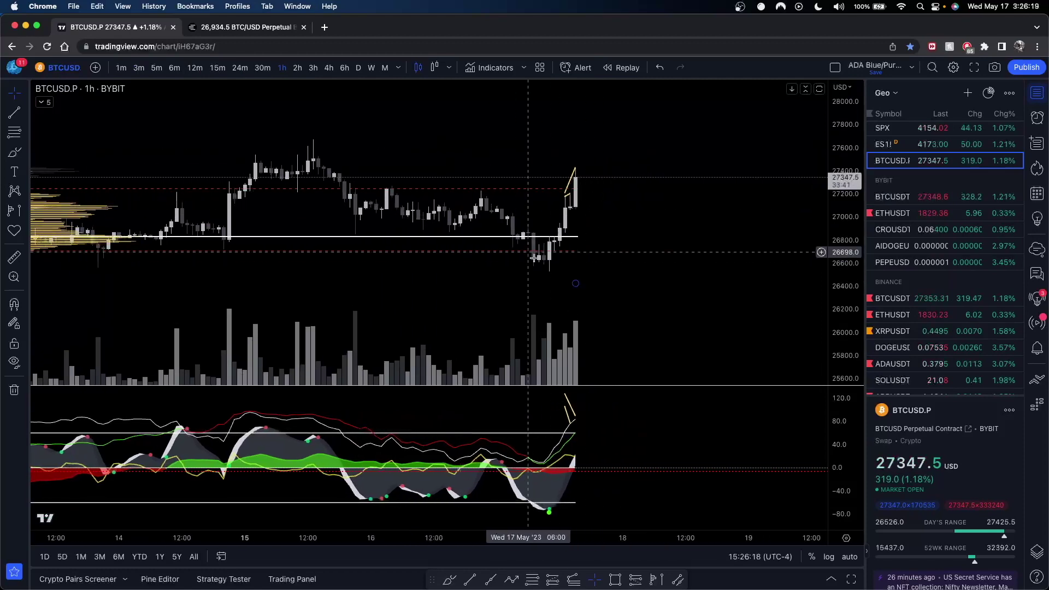
scroll(644, 204, down, 2)
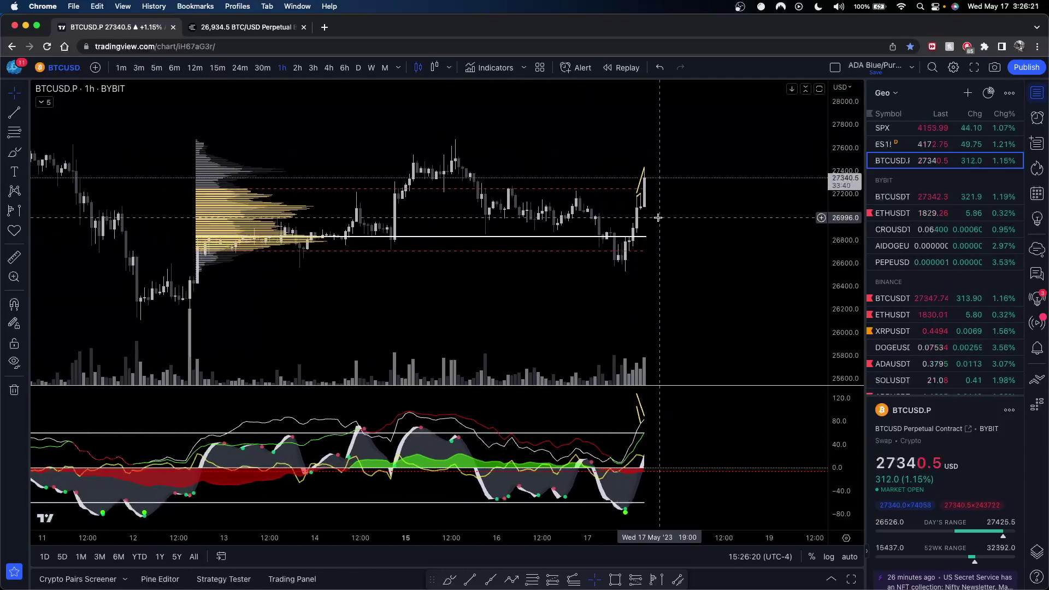
- Switch to the 4-hour timeframe and examine the MarketCipher B waves against the price swings from mid-April to 17 May
click(329, 69)
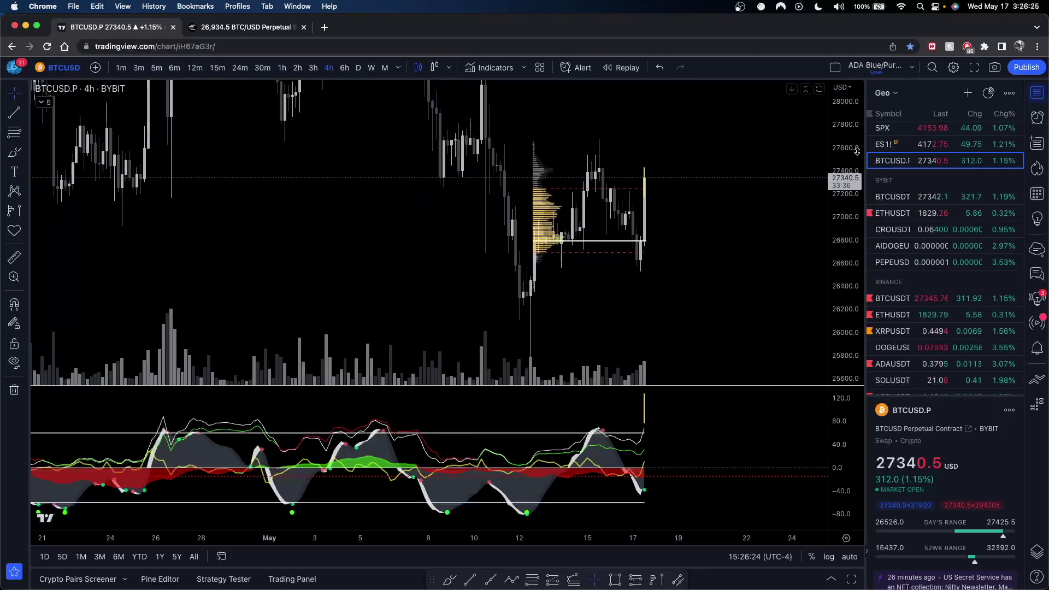
scroll(750, 290, up, 1)
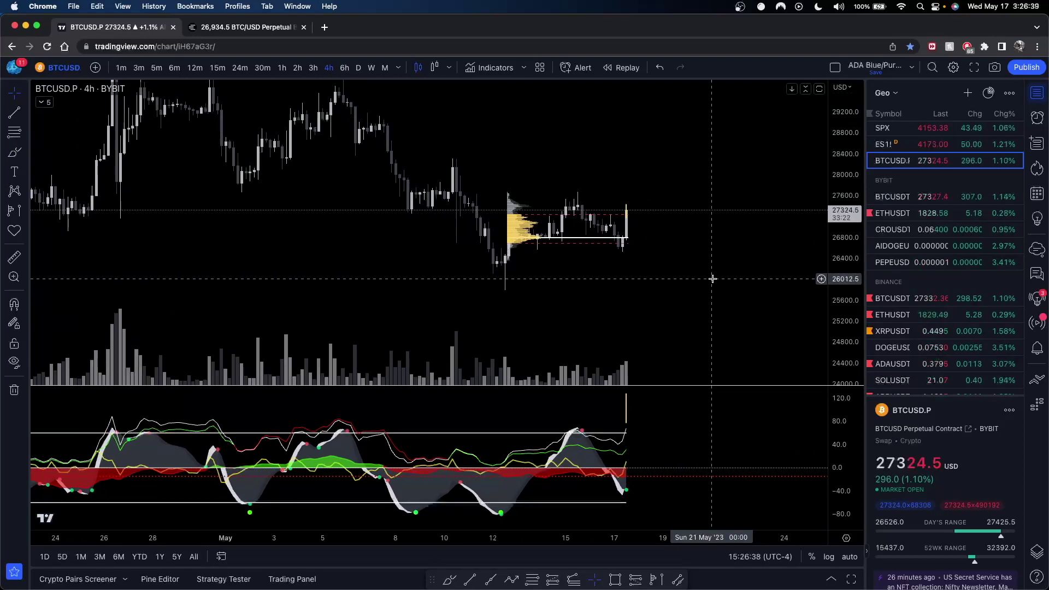
scroll(382, 251, up, 3)
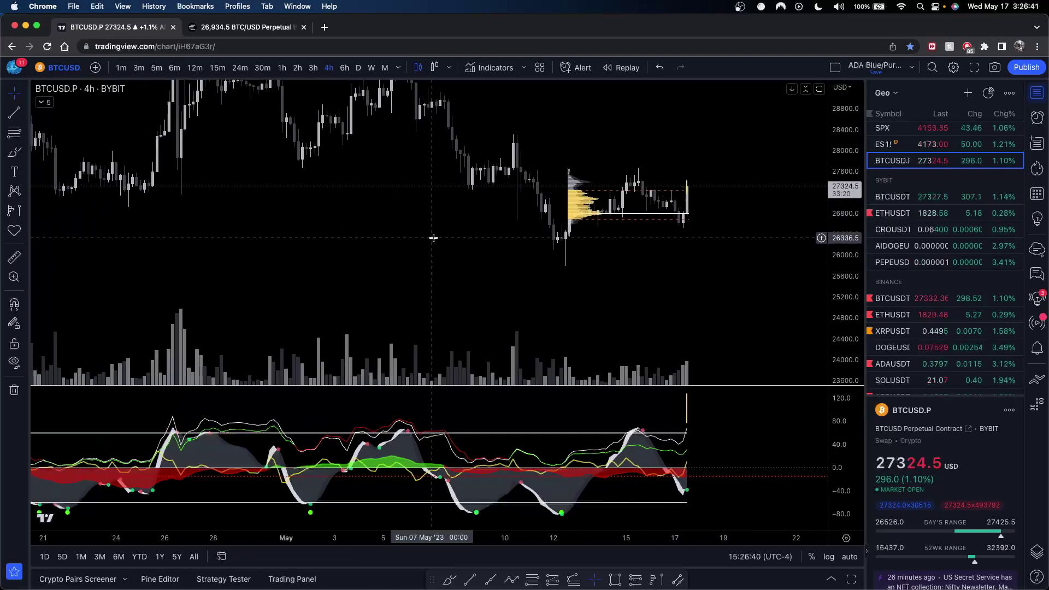
scroll(557, 248, up, 1)
scroll(546, 235, down, 1)
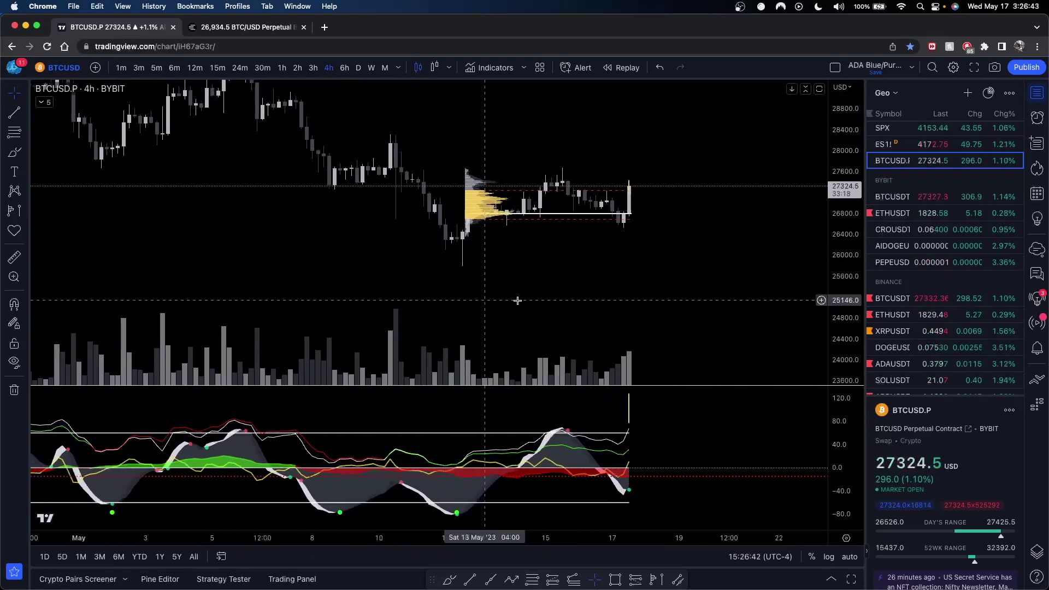
drag(804, 262, 831, 206)
drag(704, 233, 773, 274)
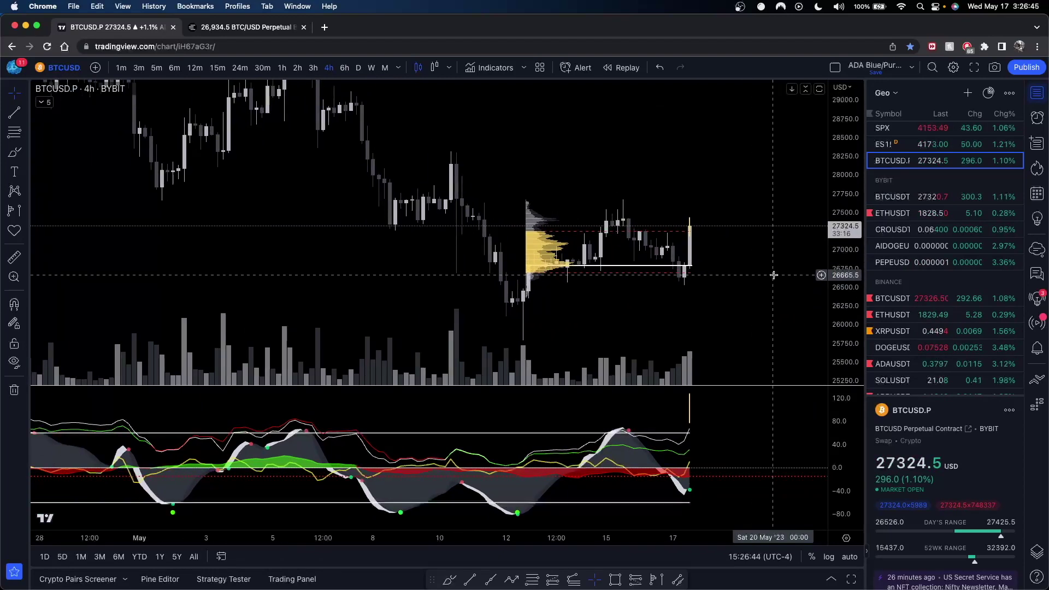
scroll(773, 275, down, 2)
scroll(716, 253, right, 3)
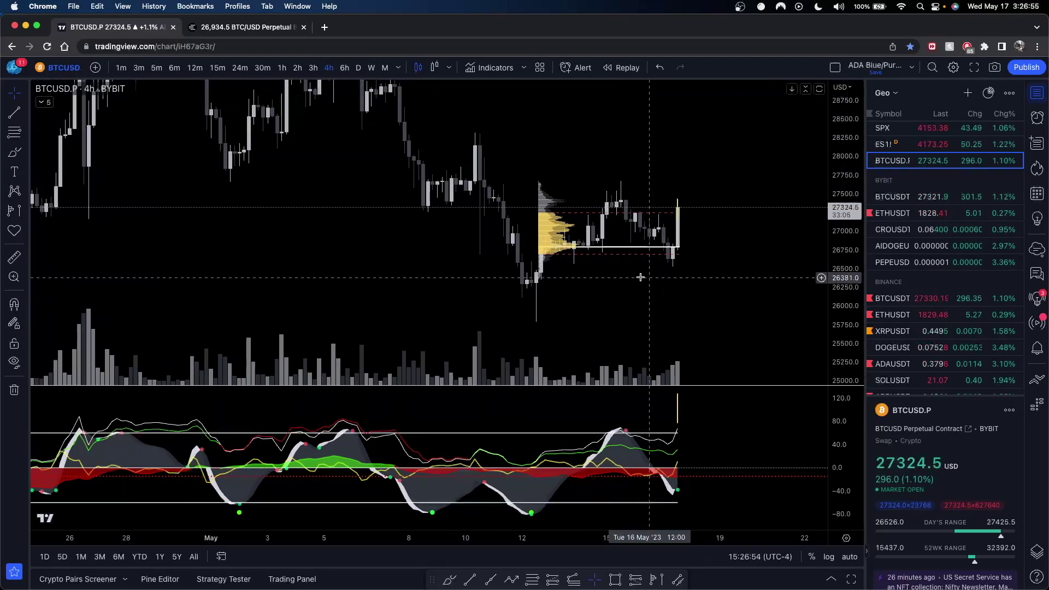
scroll(710, 230, down, 3)
drag(842, 148, 841, 262)
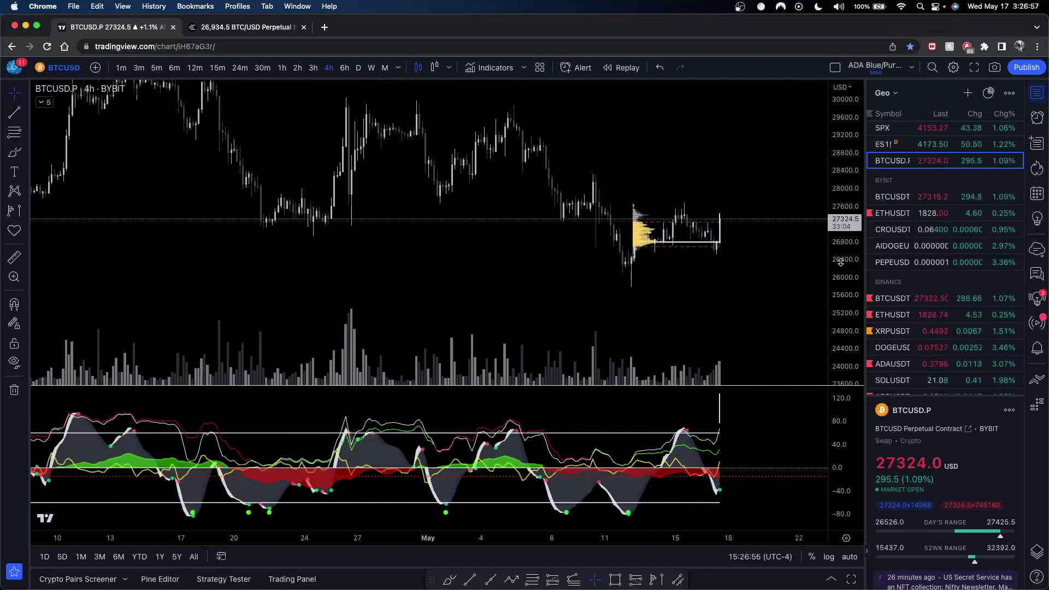
- Measure the price decline on the 4-hour chart from the 26 April and 30 April highs across to mid-May
scroll(779, 264, up, 1)
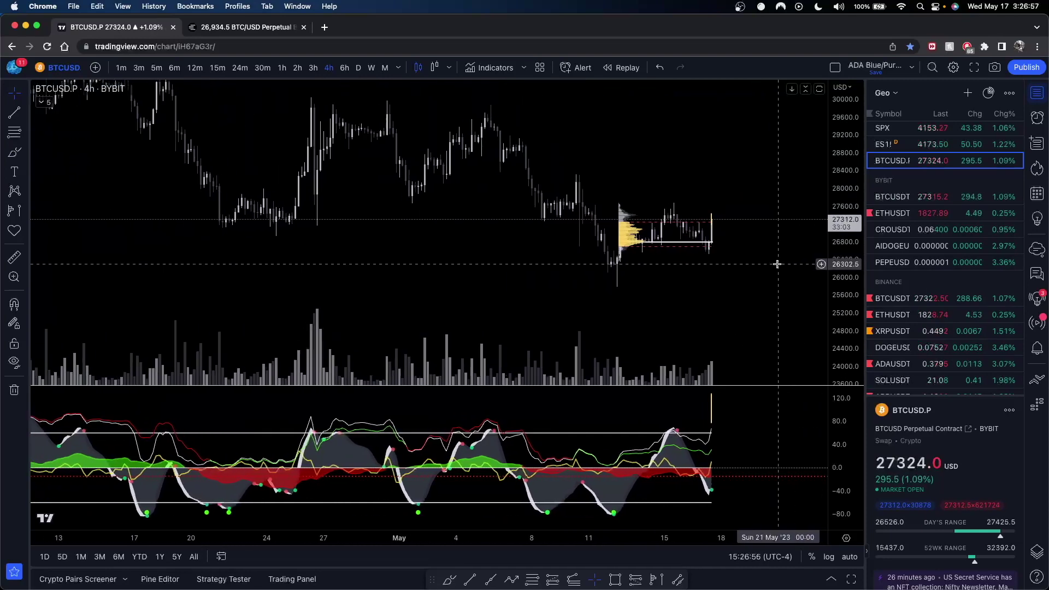
shift+click(303, 104)
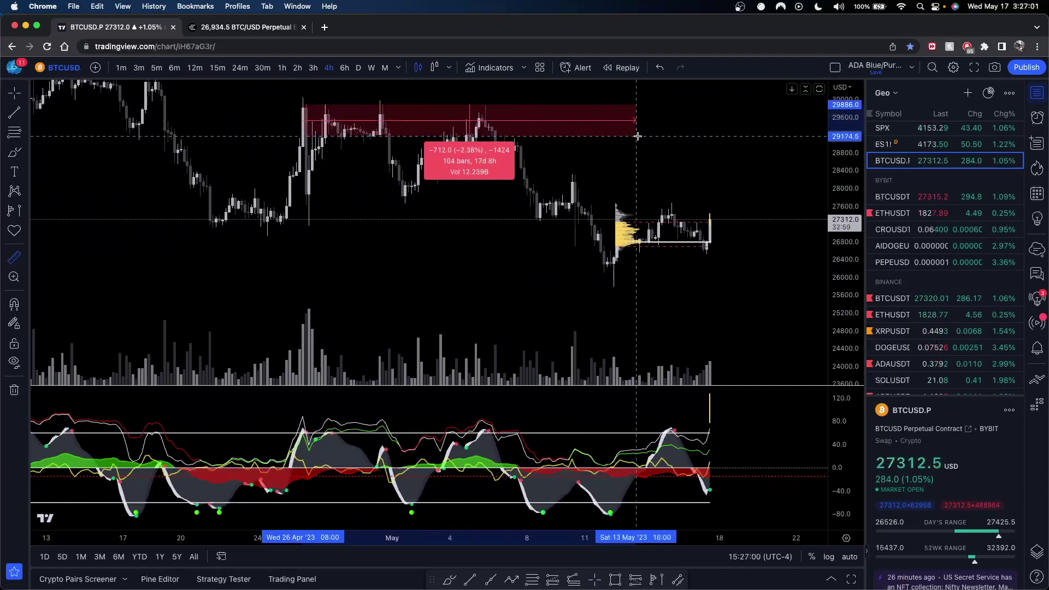
click(687, 136)
shift+click(388, 113)
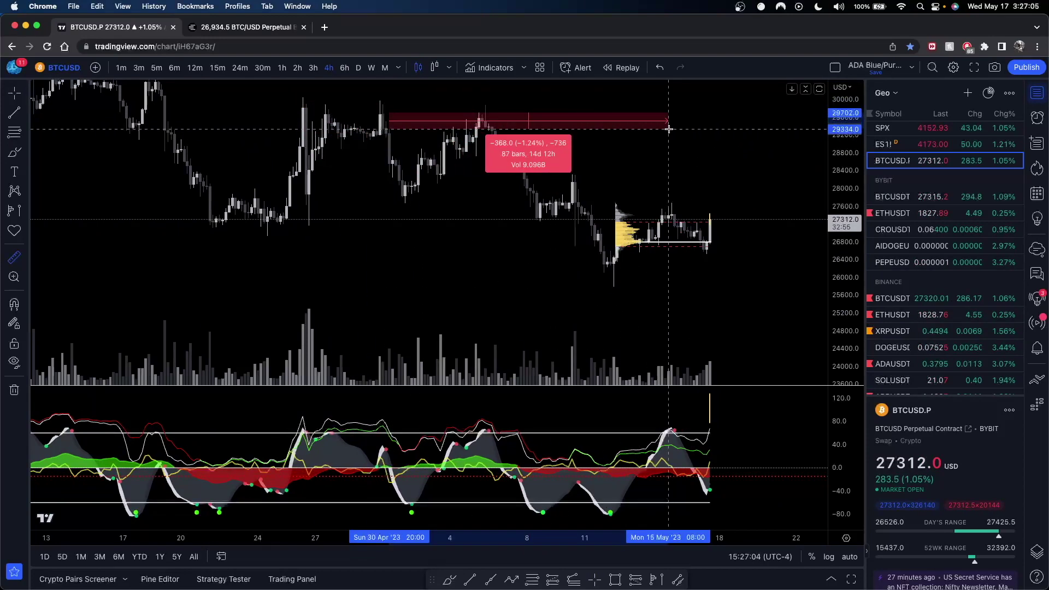
click(688, 129)
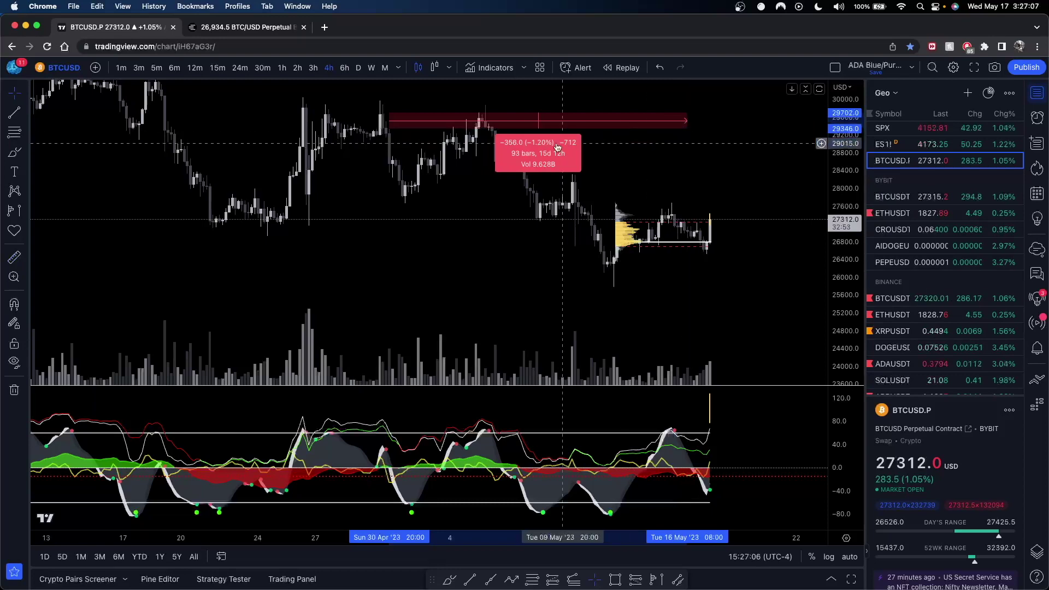
click(305, 104)
scroll(681, 155, up, 1)
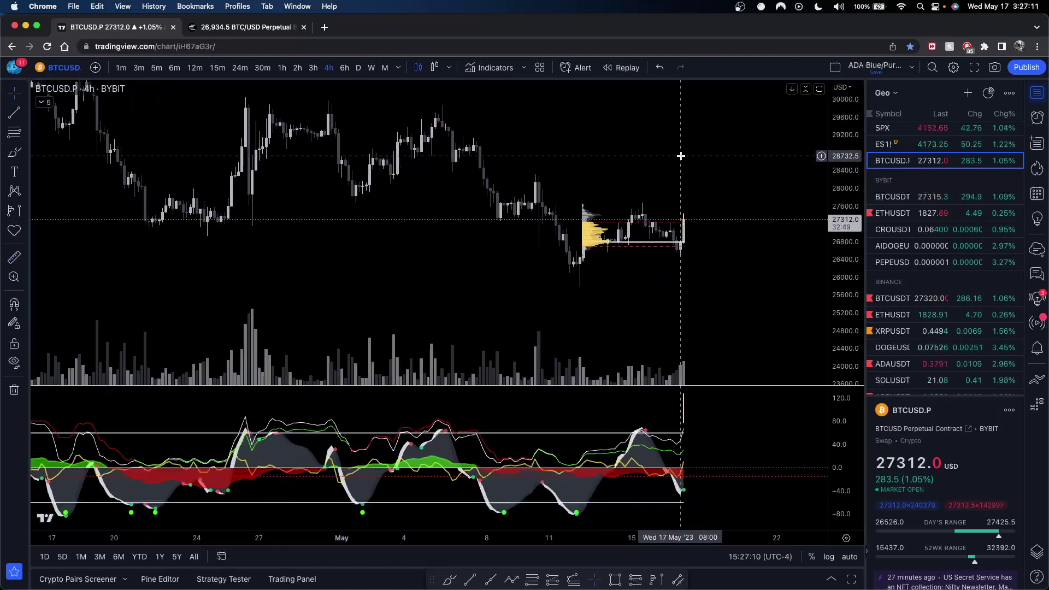
- Check the MarketCipher B waves on the daily timeframe, then return to the 4-hour chart with April and May price swings in view
click(357, 67)
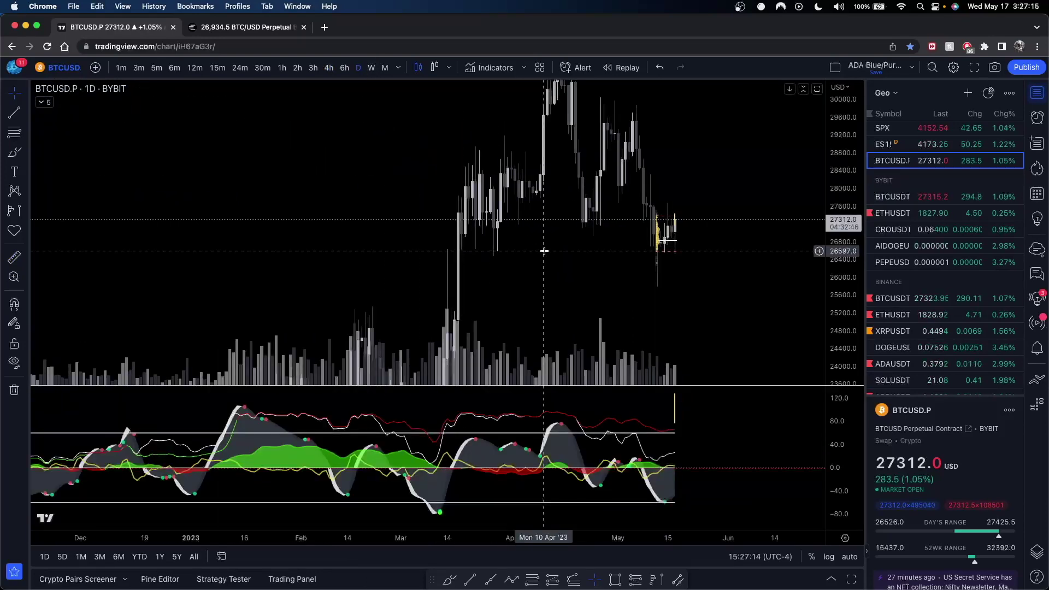
click(329, 67)
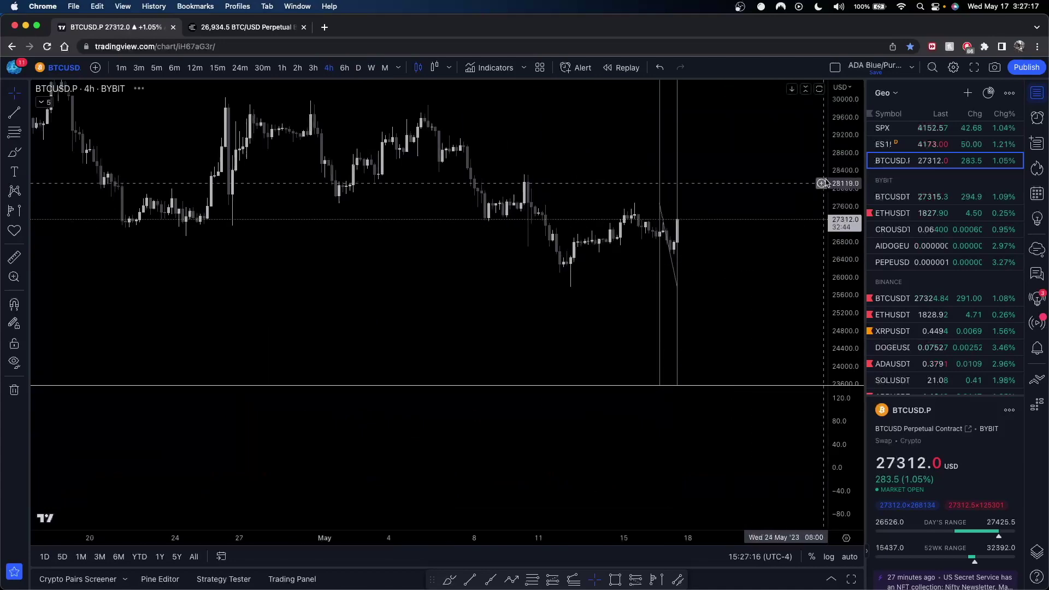
scroll(679, 284, down, 3)
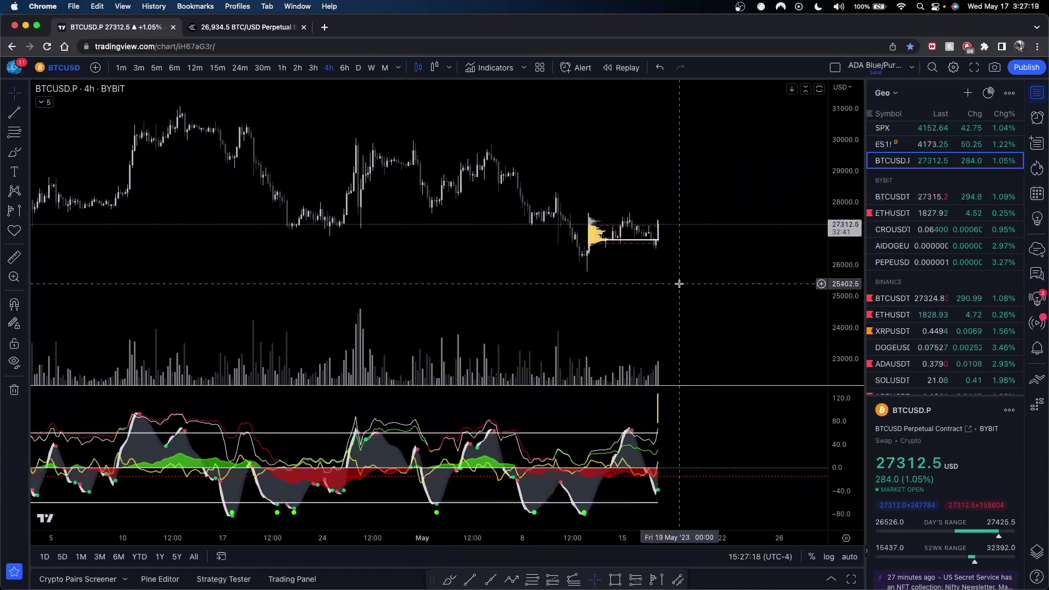
scroll(679, 284, down, 1)
drag(327, 100, 309, 115)
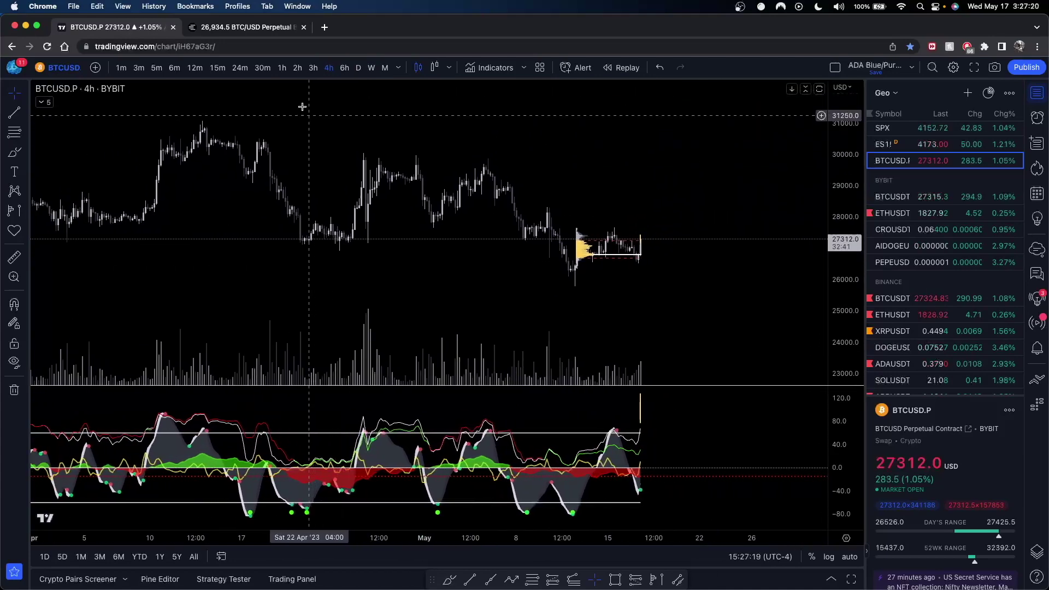
- Switch to the 30-minute timeframe and examine the volume profile range against the MarketCipher B waves
click(262, 68)
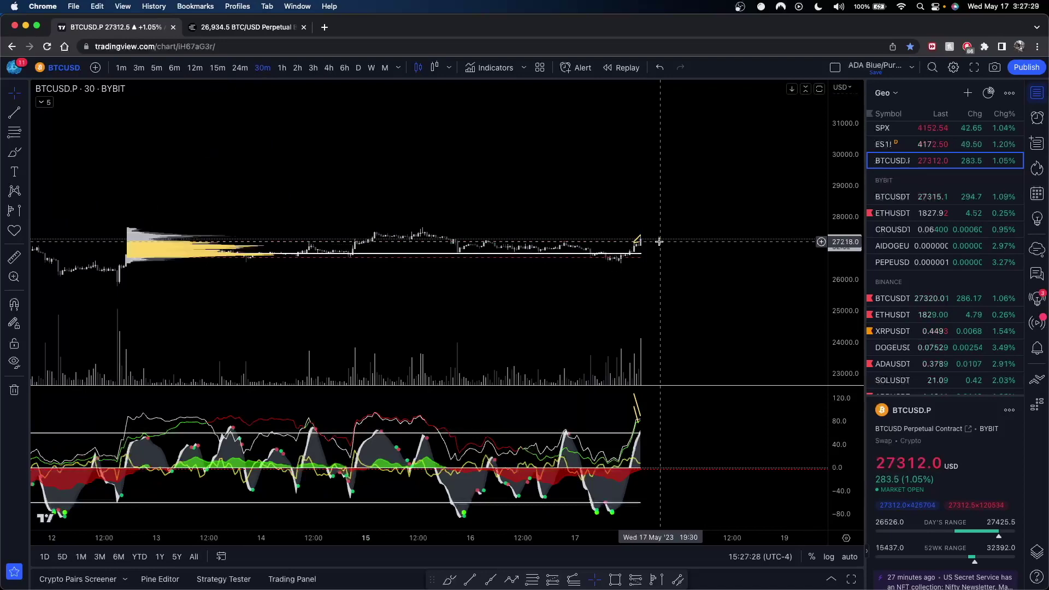
scroll(663, 241, down, 5)
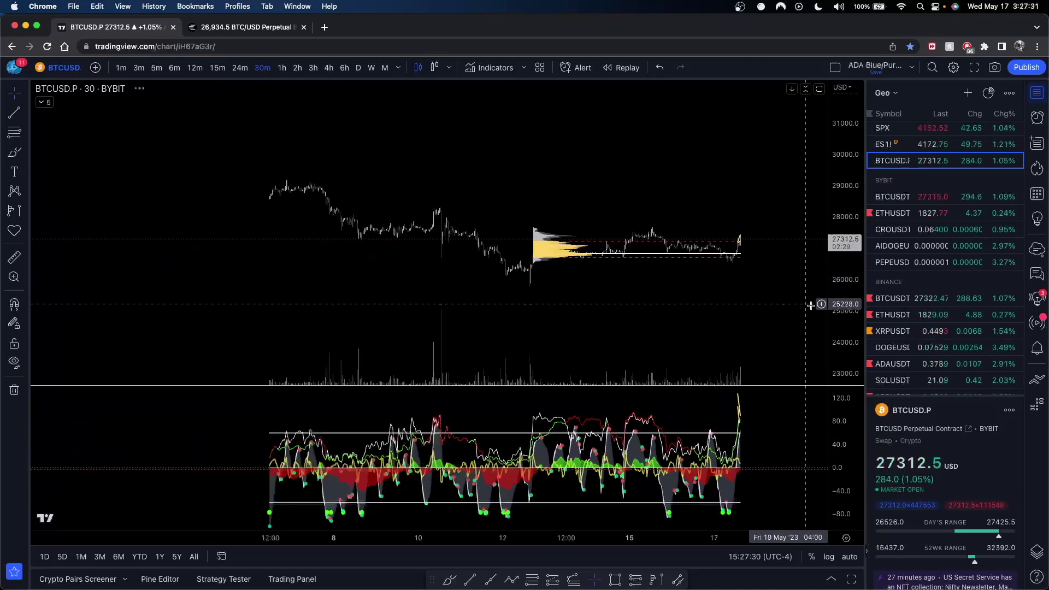
drag(714, 196, 648, 148)
scroll(650, 167, up, 1)
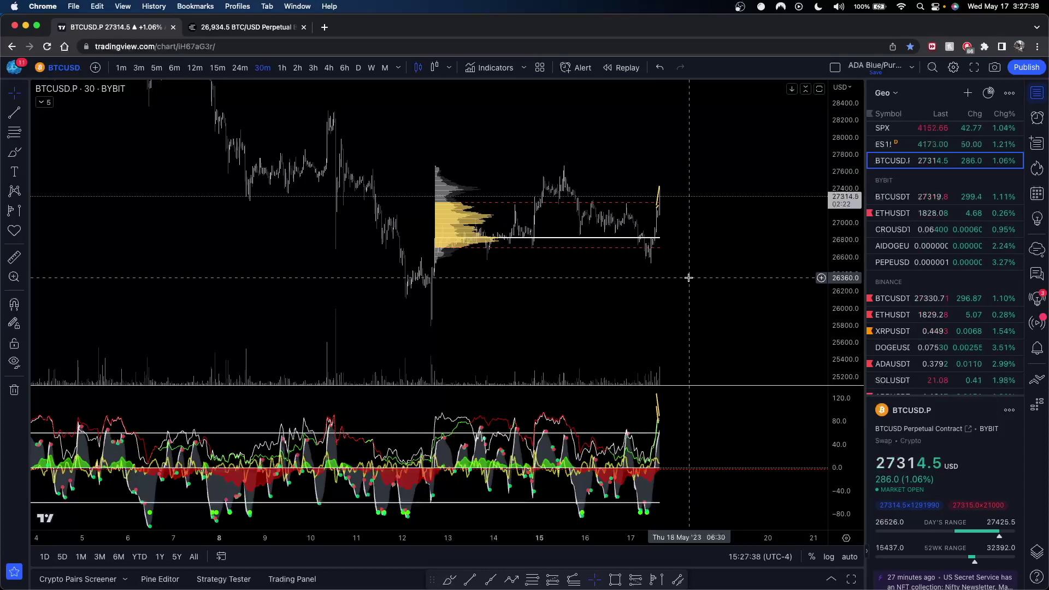
scroll(688, 277, up, 3)
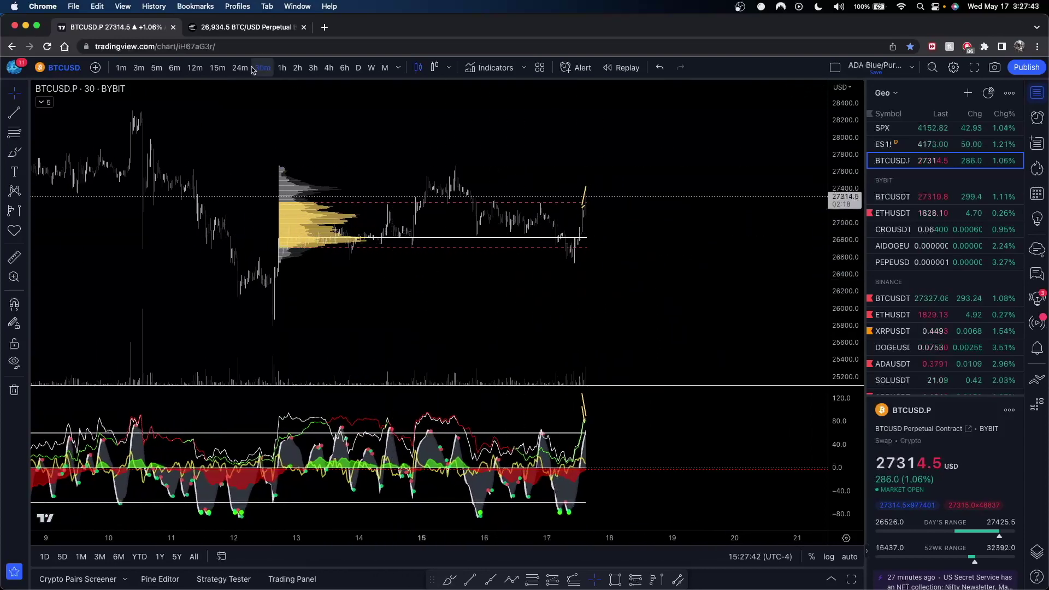
scroll(580, 289, right, 1)
scroll(580, 290, up, 2)
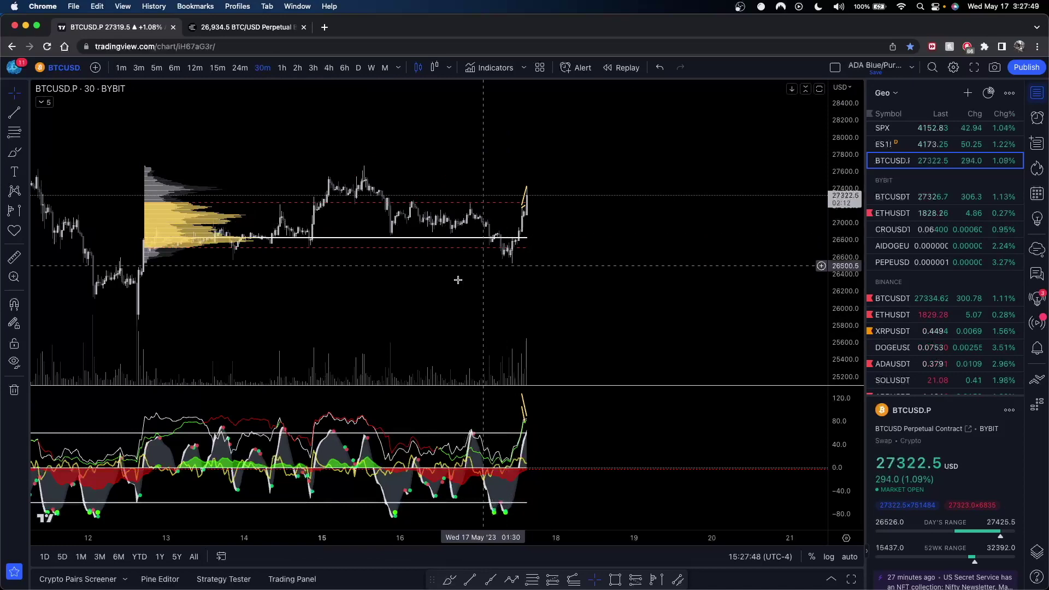
- Circle the latest pair of oversold MarketCipher B troughs with the Brush and underline the two matching price lows
click(14, 152)
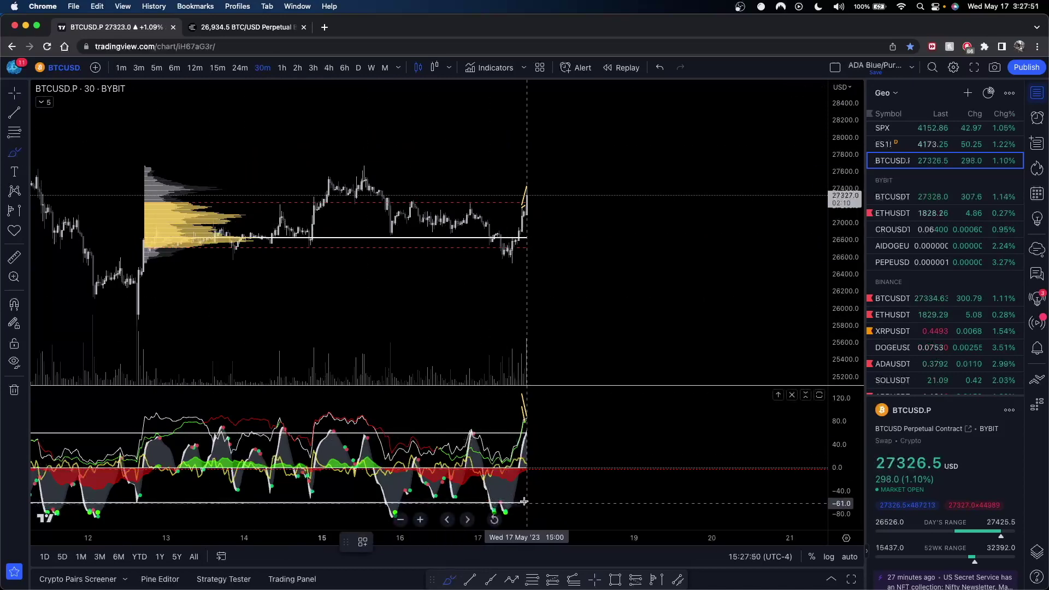
mouse_move(523, 501)
mouse_down()
mouse_move(461, 511)
mouse_move(541, 508)
mouse_move(470, 519)
mouse_up()
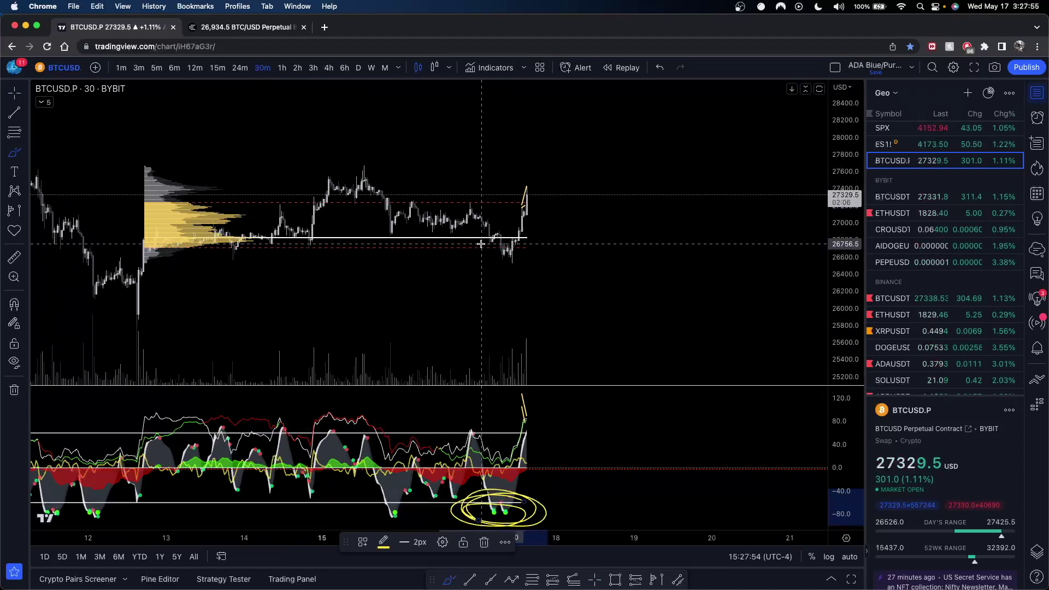
mouse_move(477, 244)
mouse_down()
mouse_move(512, 242)
mouse_move(527, 264)
mouse_up()
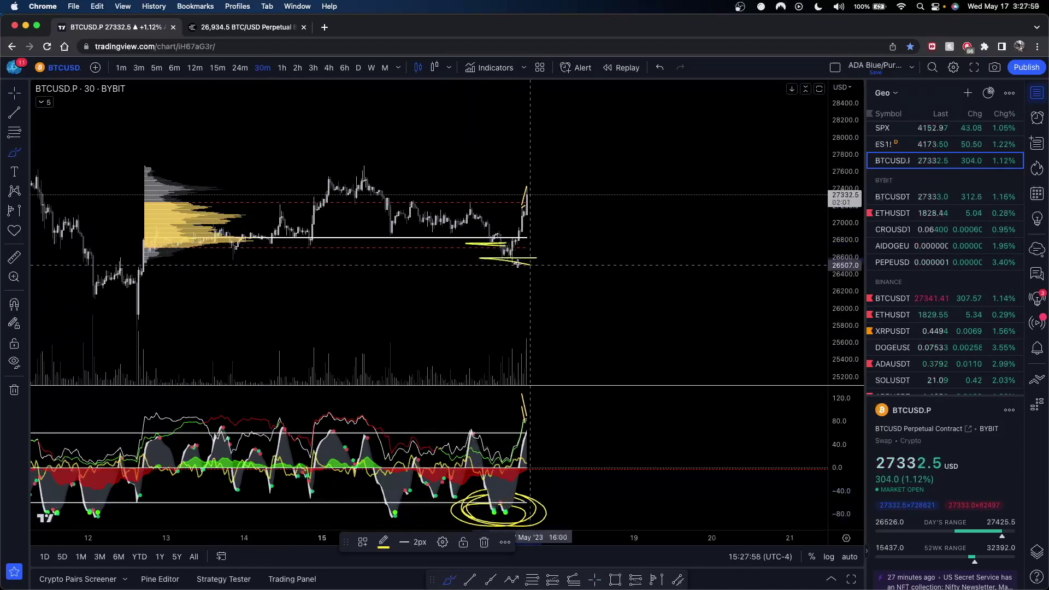
- Remove the brush underlines at the price lows and the circle around the MarketCipher B troughs
key(BackSpace)
drag(503, 316, 503, 248)
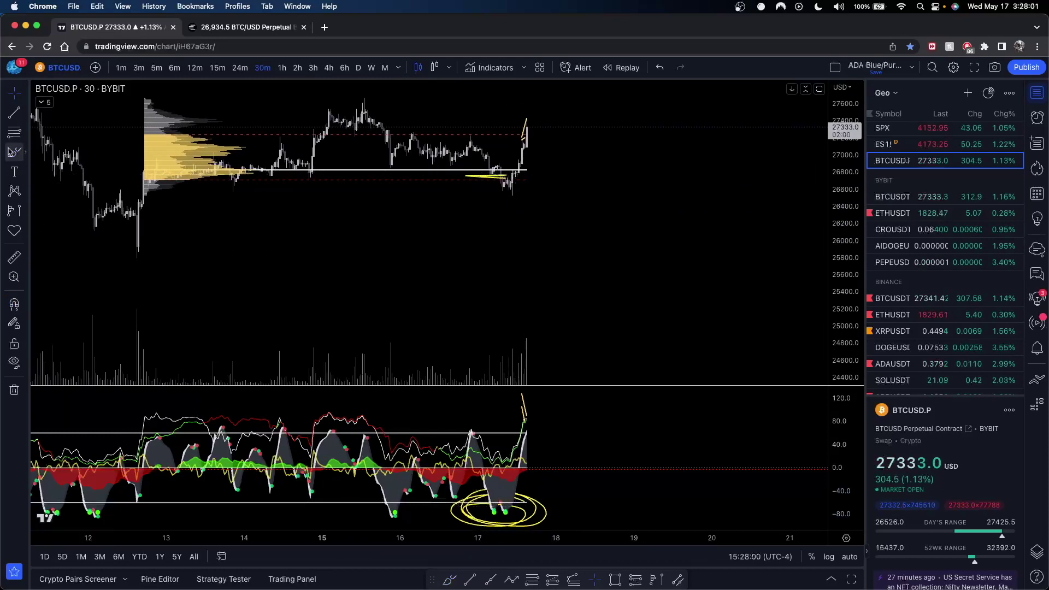
drag(382, 301, 555, 319)
key(super+z)
key(super+z)
key(super+z)
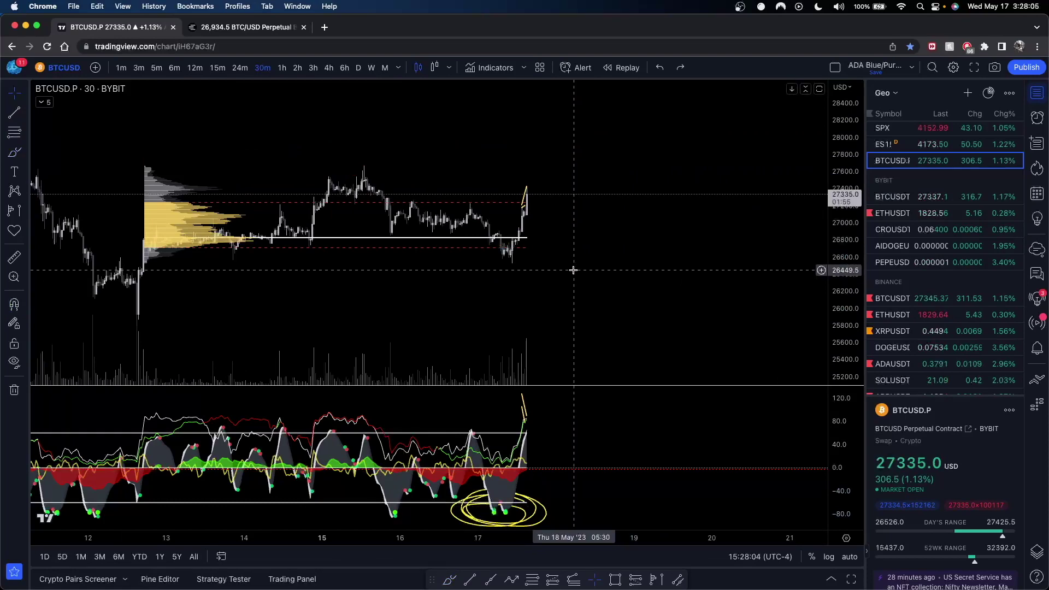
key(super+z)
- Rescale the 30-minute price pane to inspect the latest rise relative to the volume profile range
drag(617, 321, 568, 297)
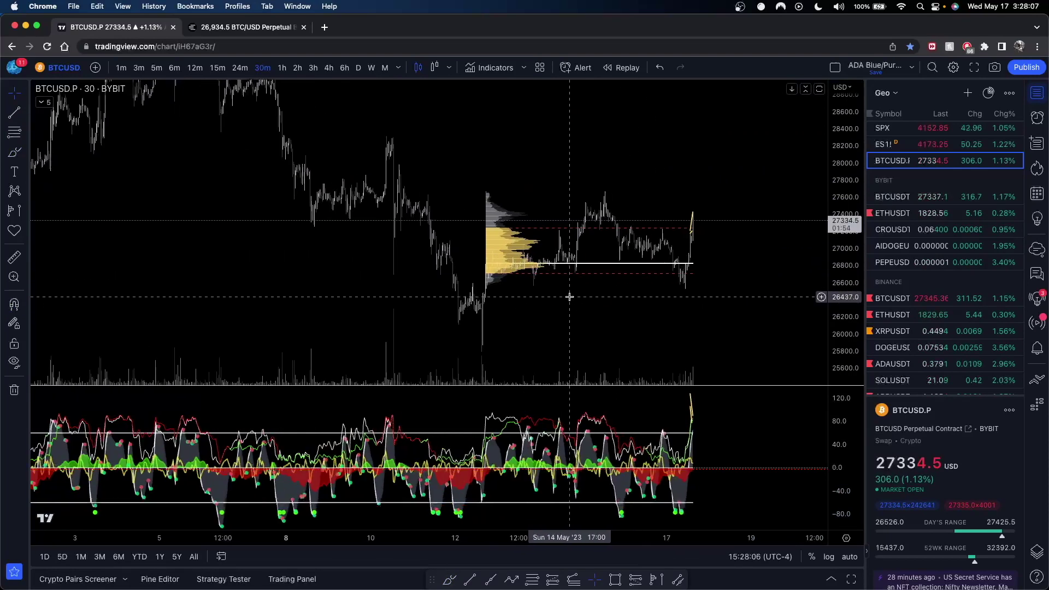
scroll(532, 299, up, 3)
scroll(497, 302, up, 2)
drag(843, 311, 791, 213)
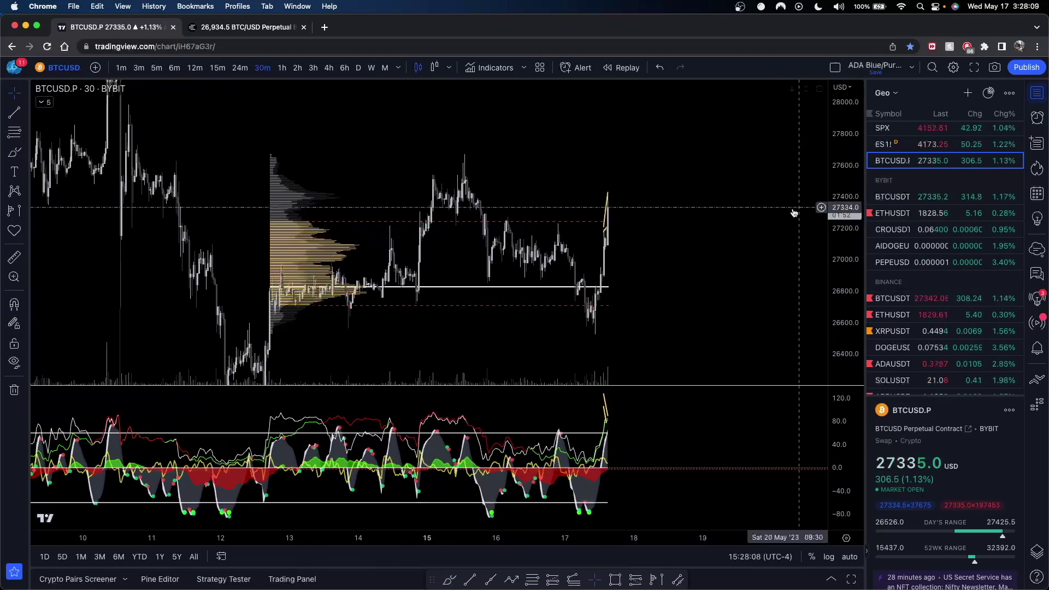
drag(719, 281, 746, 235)
scroll(376, 246, up, 2)
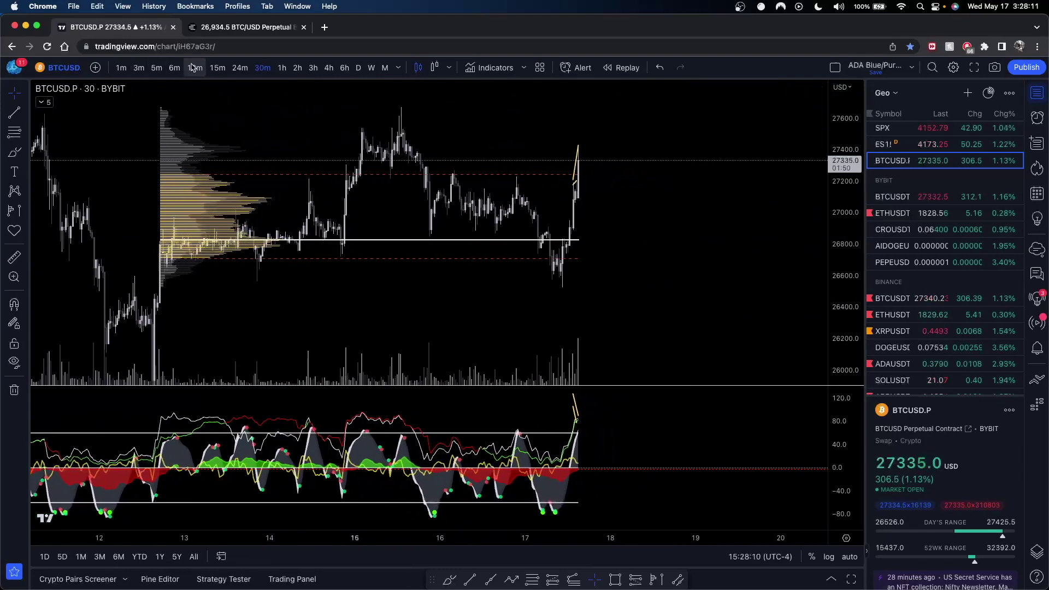
- Compare the latest MarketCipher B waves on the 15-minute, 3-minute, 1-hour and 12-minute timeframes
click(211, 67)
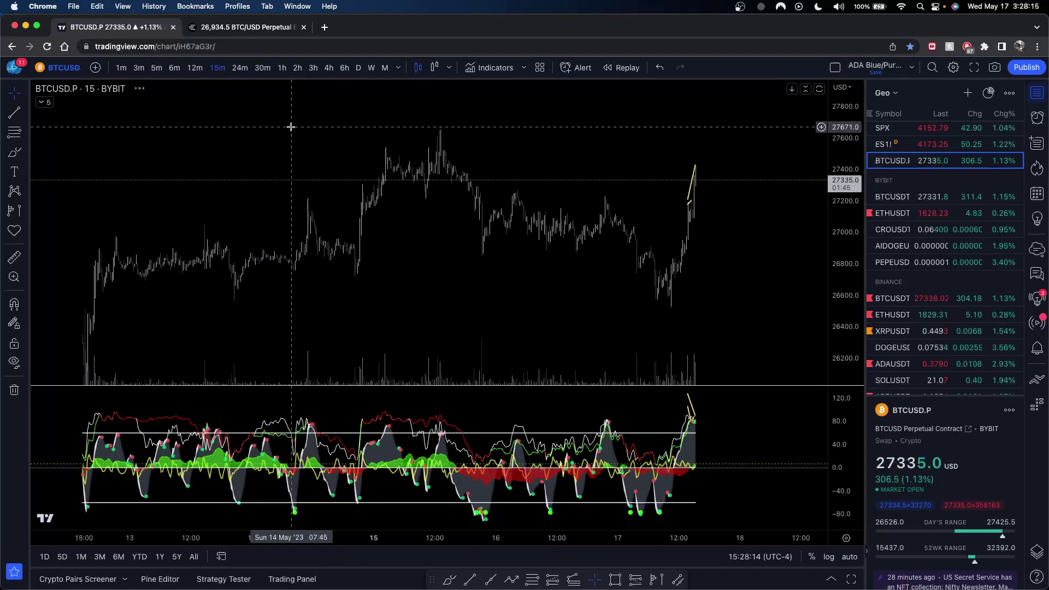
click(137, 69)
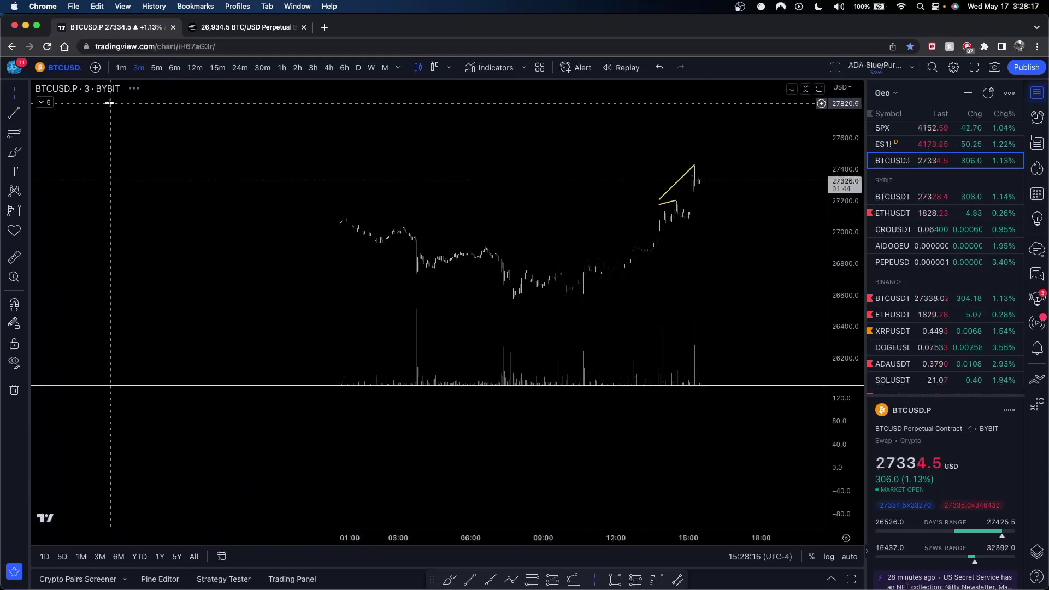
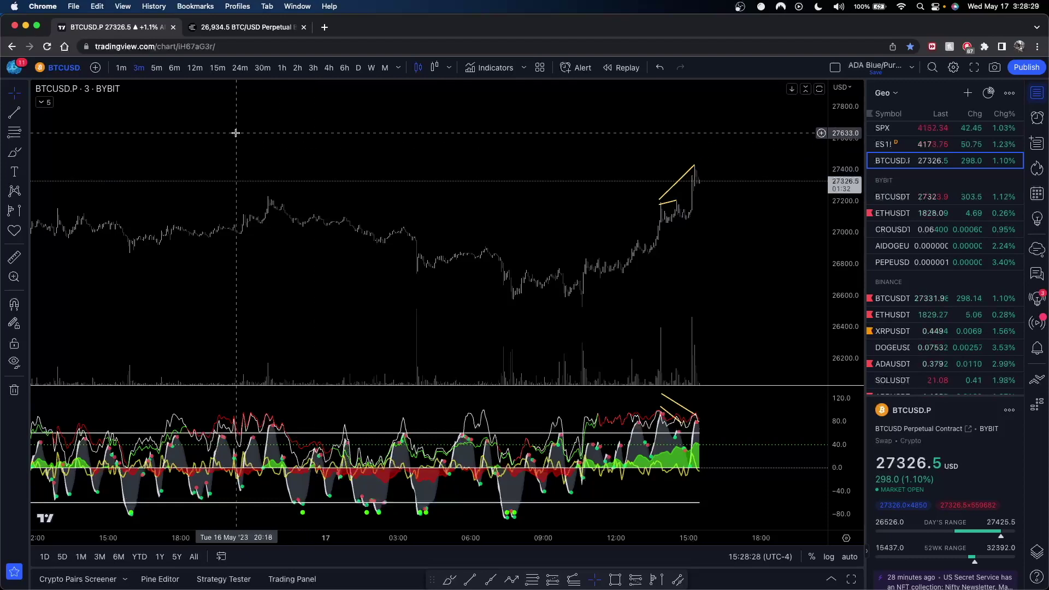
click(281, 68)
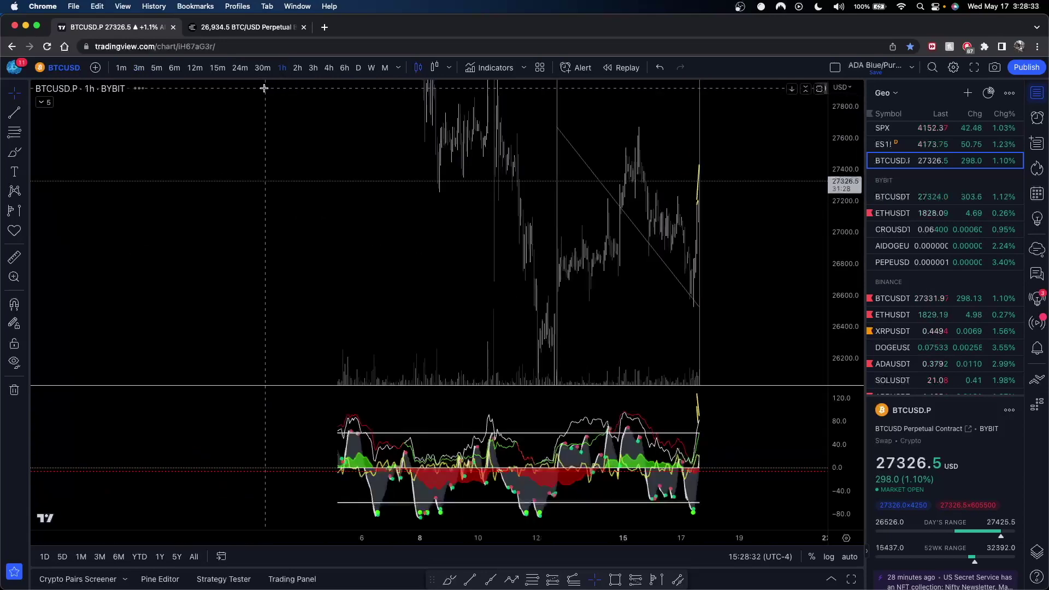
click(199, 68)
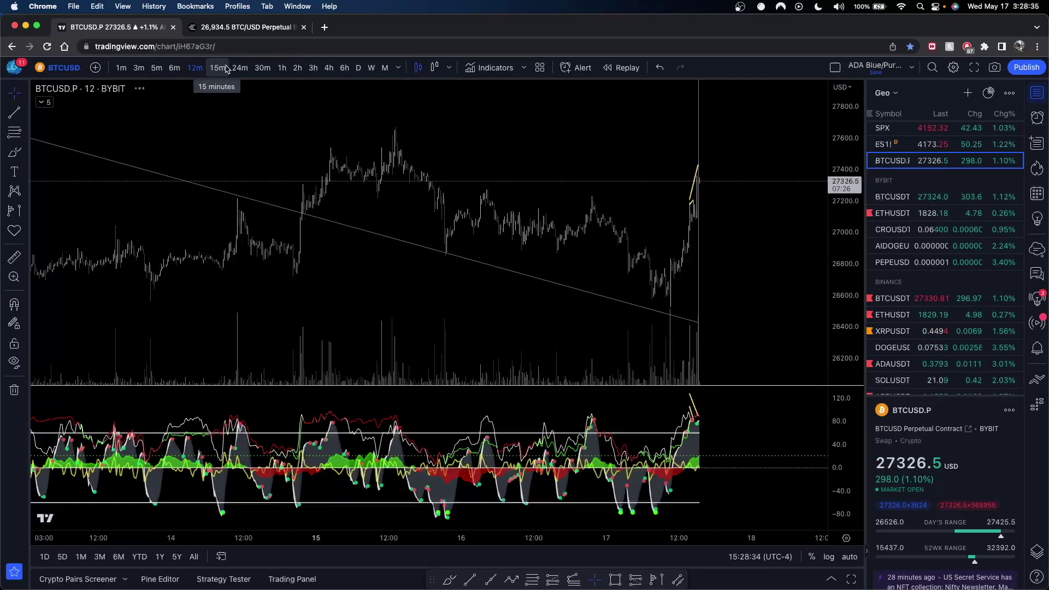
- Return to the 3-minute timeframe and inspect the divergence lines on price and waves closely, rescaling the price pane
click(140, 68)
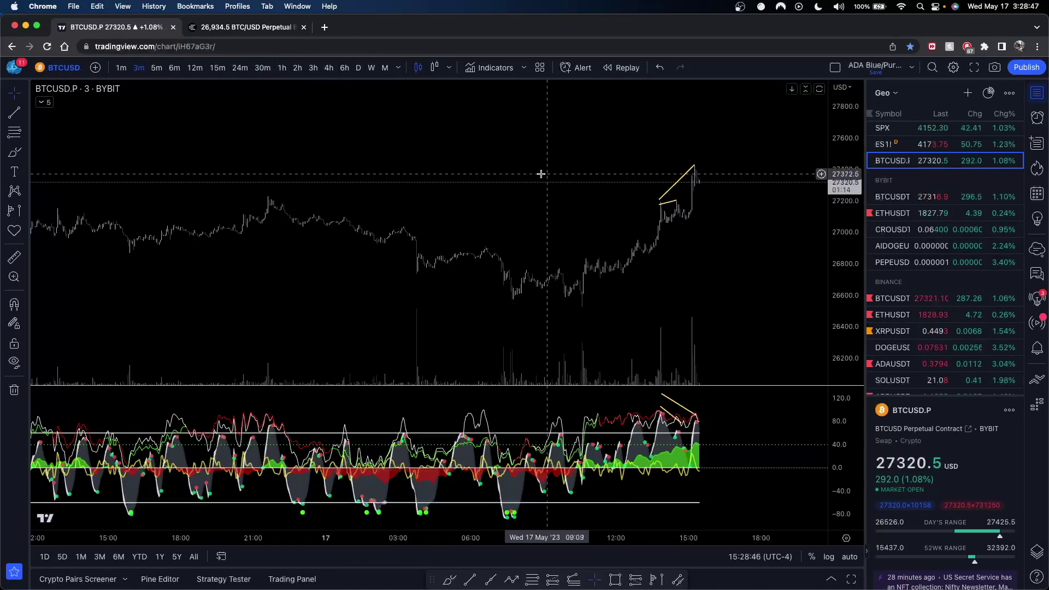
scroll(629, 218, up, 1)
scroll(628, 219, up, 5)
drag(848, 274, 847, 130)
drag(671, 233, 752, 270)
scroll(752, 269, up, 2)
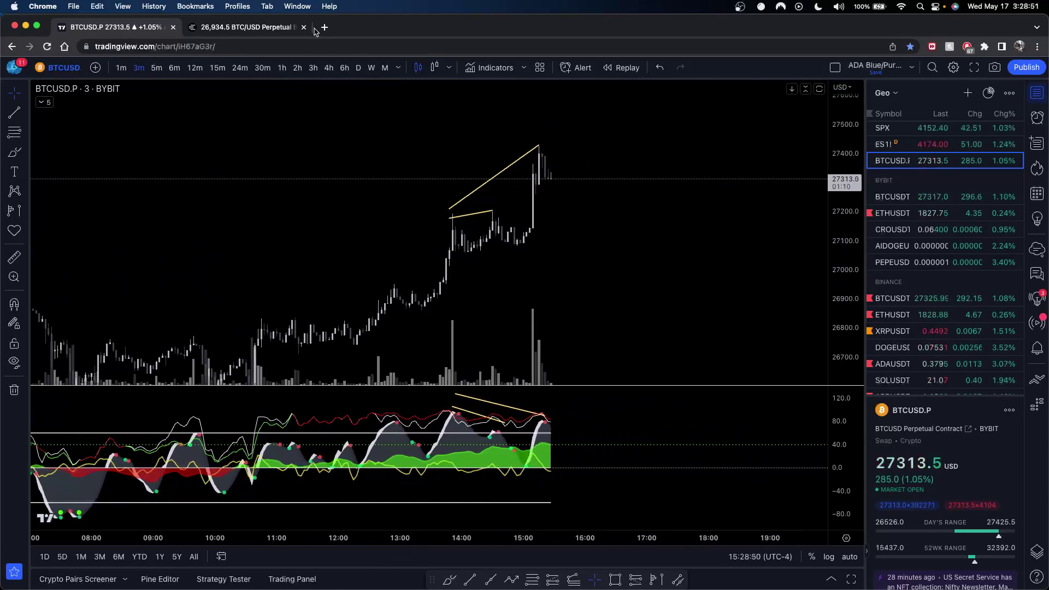
- Switch to the 4-hour timeframe, fit the volume profile range in the price pane and compare the latest wave with earlier ones
click(328, 67)
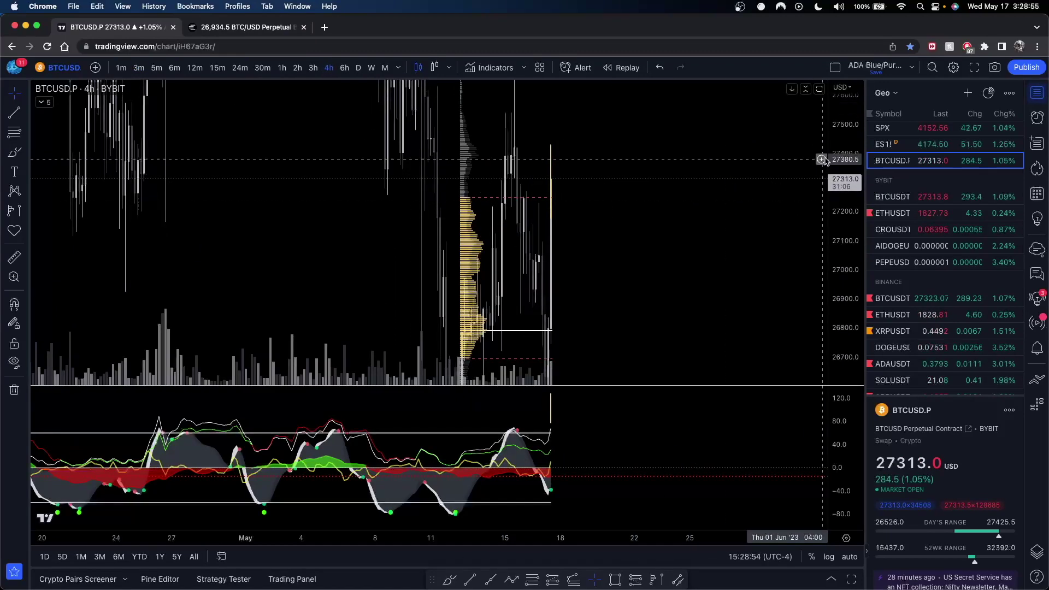
drag(835, 162, 825, 316)
drag(664, 294, 749, 291)
scroll(703, 295, up, 4)
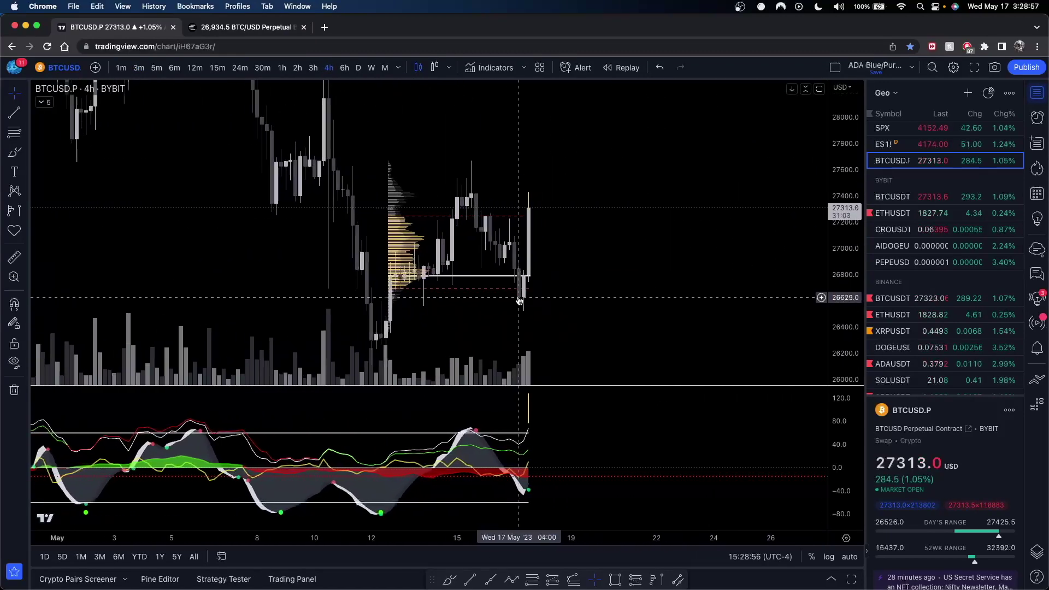
drag(603, 288, 677, 268)
scroll(107, 152, up, 2)
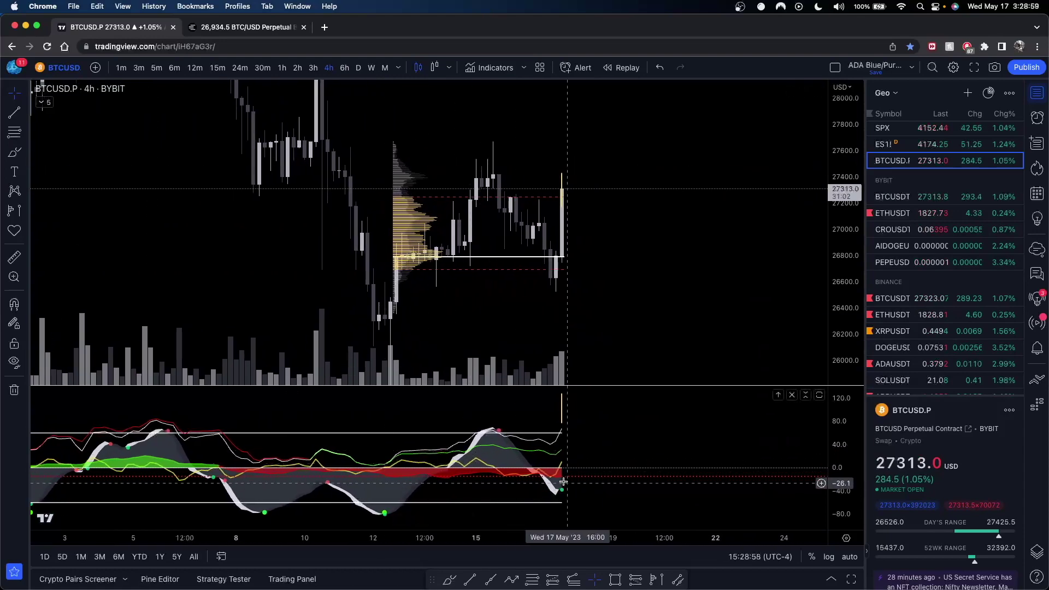
scroll(571, 410, up, 3)
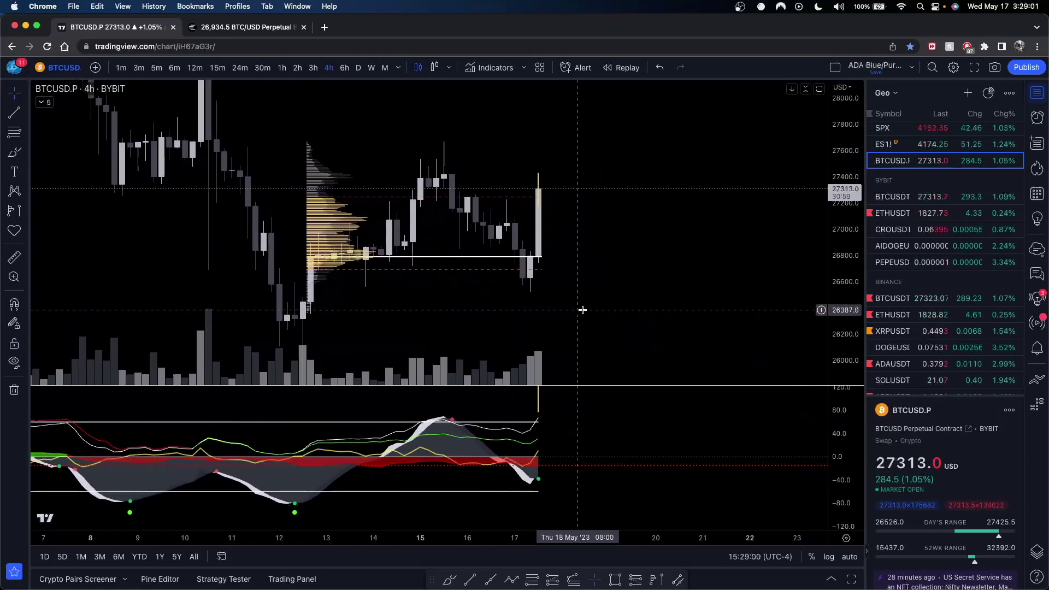
scroll(585, 311, down, 5)
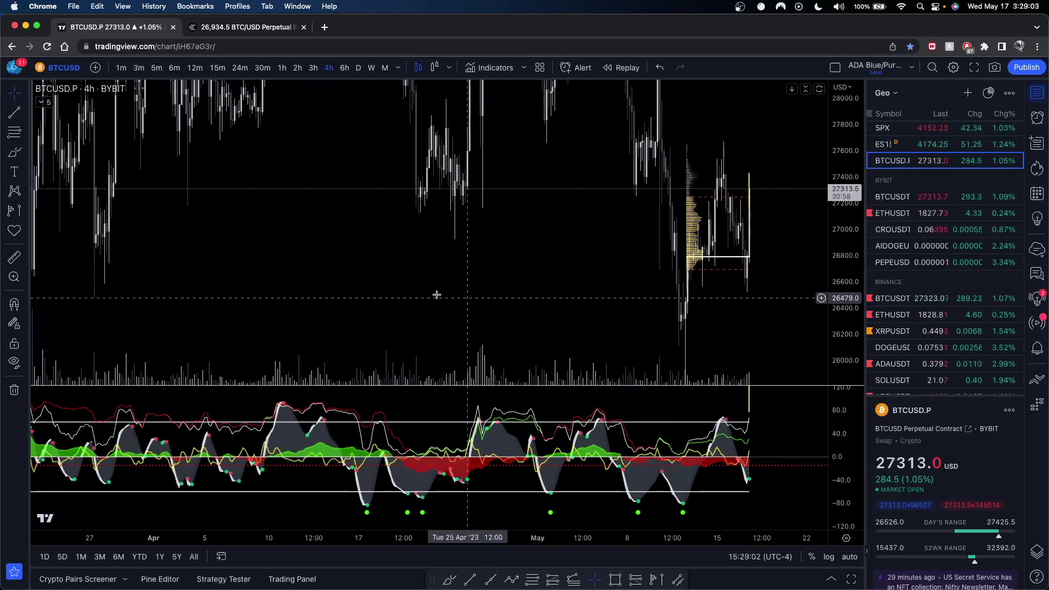
- Brush a small curve beneath the late-April MarketCipher B wave low on the 4-hour timeframe, and undo it
click(12, 155)
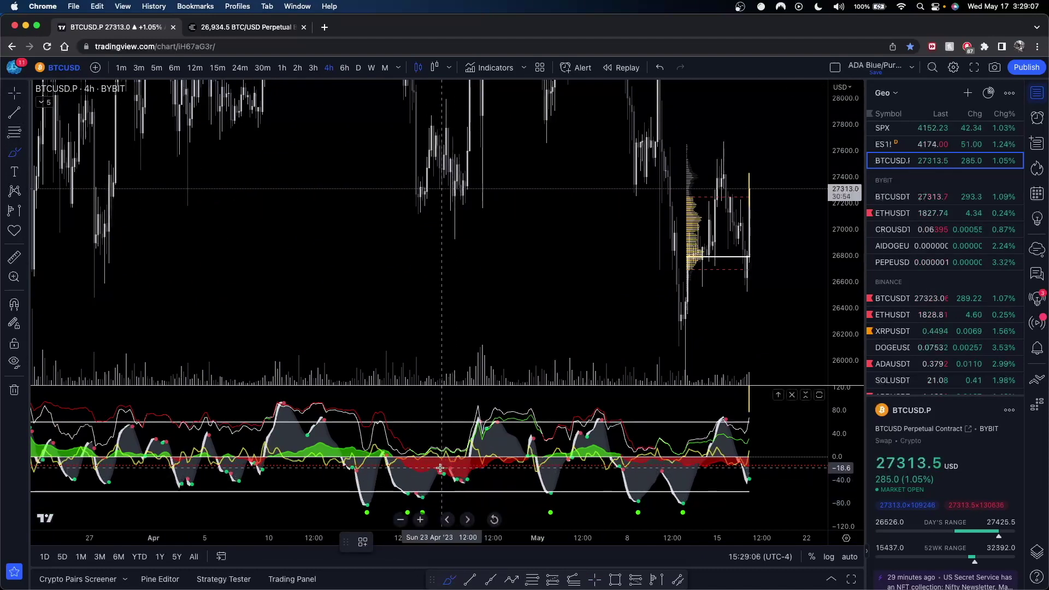
mouse_move(440, 468)
mouse_down()
mouse_move(430, 478)
mouse_move(468, 485)
mouse_up()
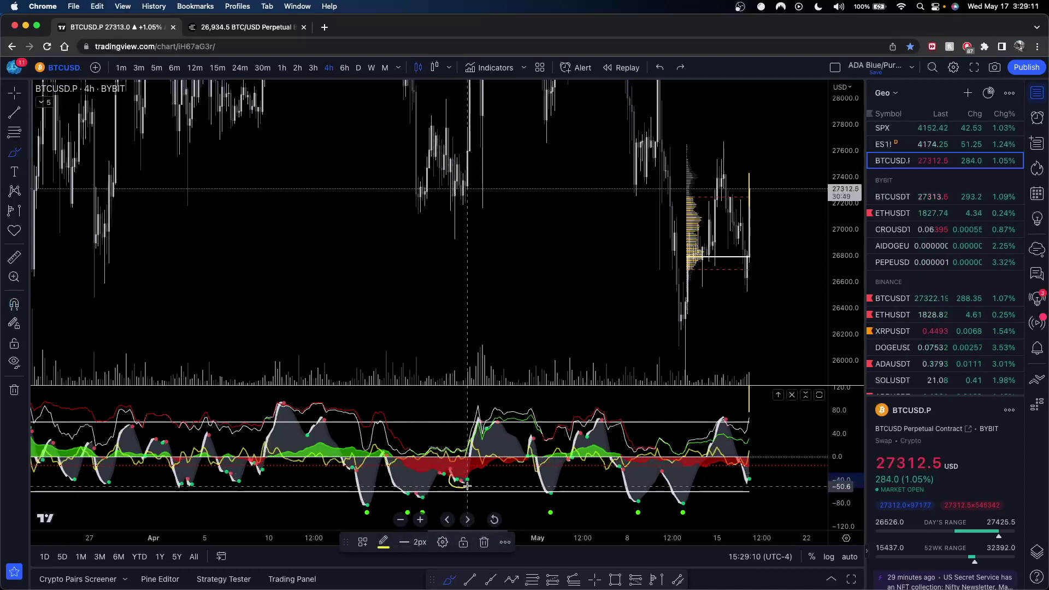
key(super+z)
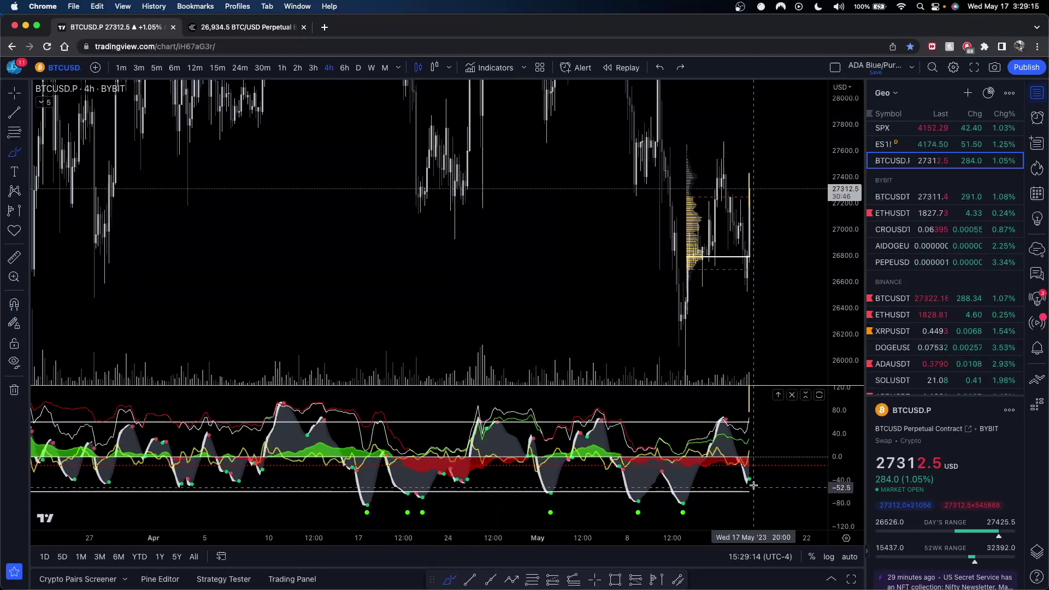
- Circle the latest 4-hour wave low and brush a rising stroke from the recent price low, and undo both sketches
drag(753, 485, 759, 481)
scroll(609, 286, up, 5)
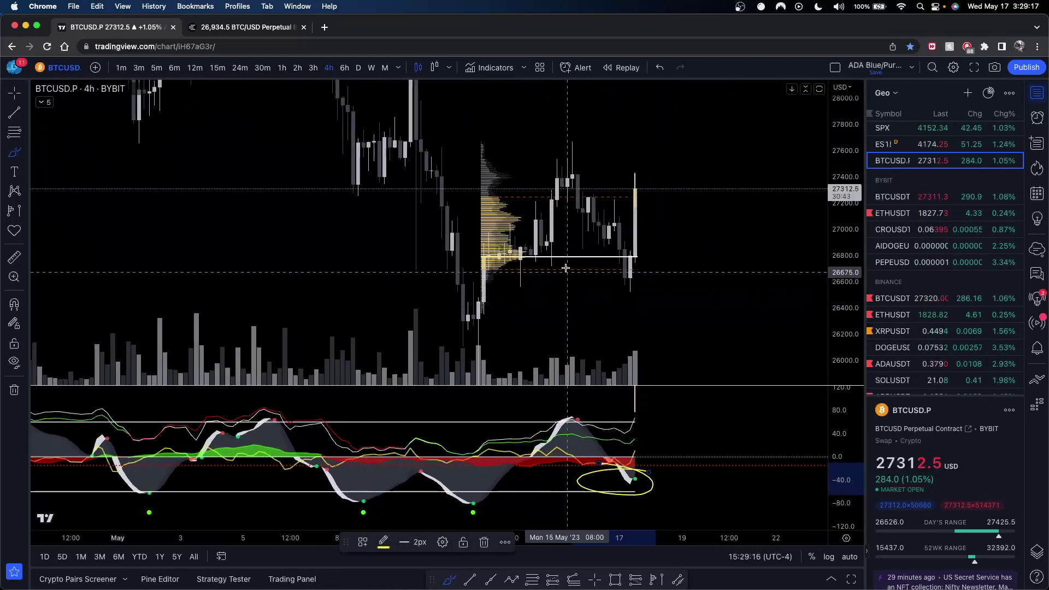
scroll(566, 268, up, 3)
drag(552, 285, 618, 141)
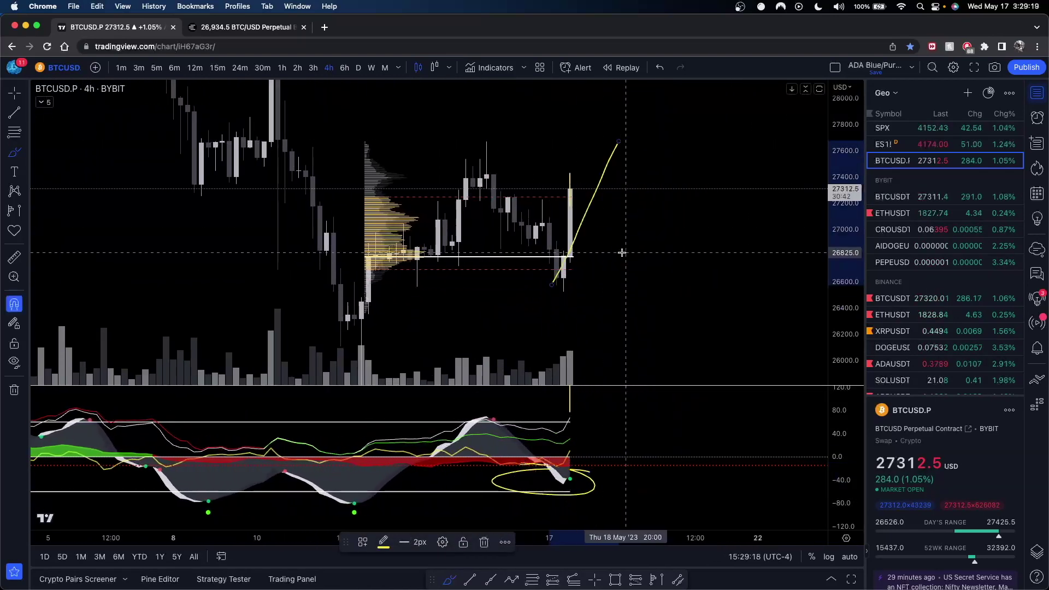
key(super+z)
key(super+z)
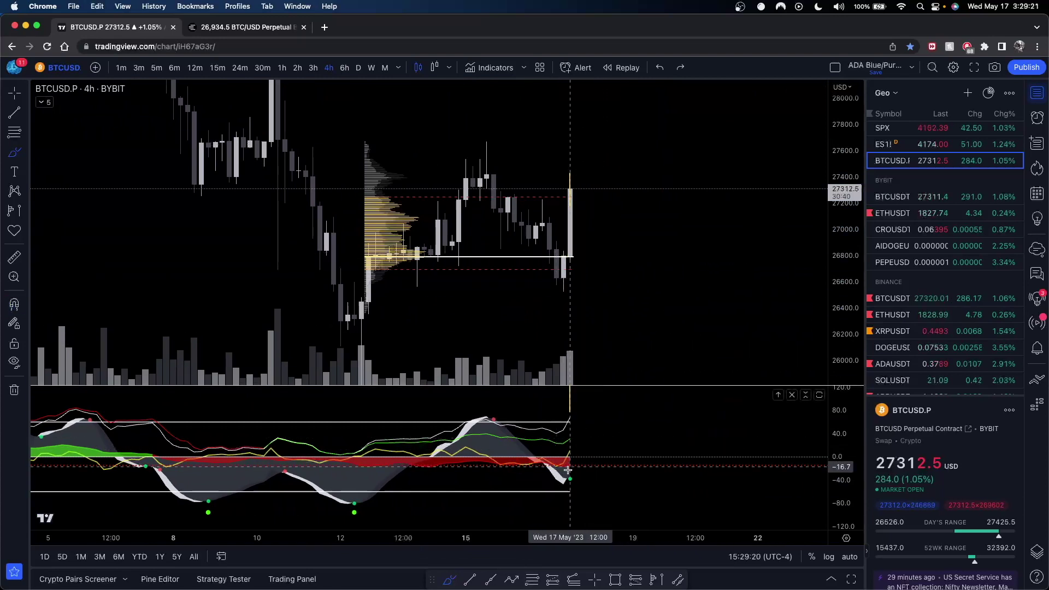
- Compare the latest MarketCipher B wave and the price moves in the volume profile range on the 1-hour and 4-hour timeframes
scroll(603, 470, down, 5)
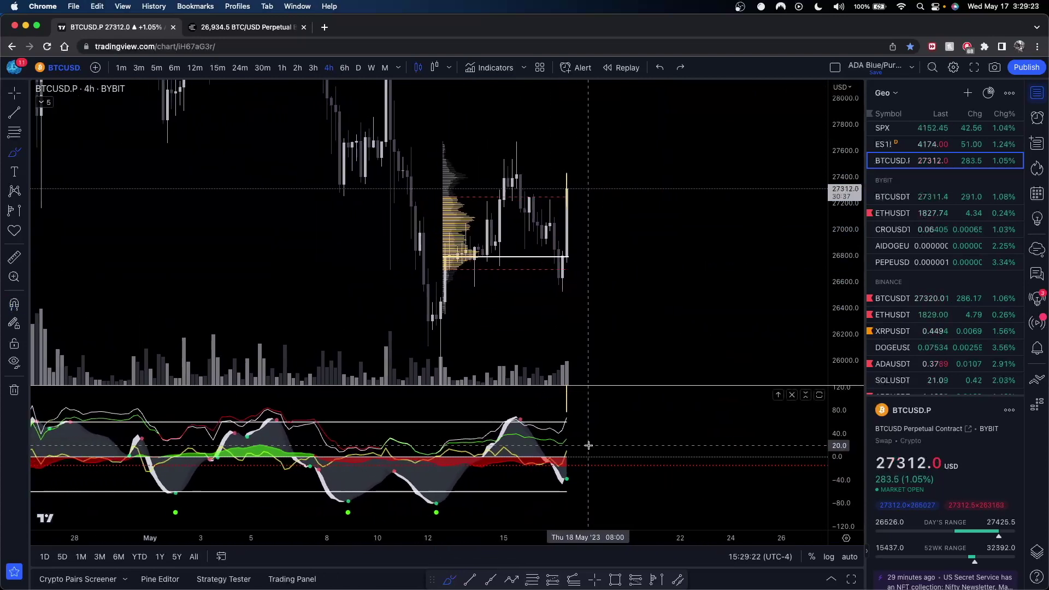
scroll(588, 445, down, 1)
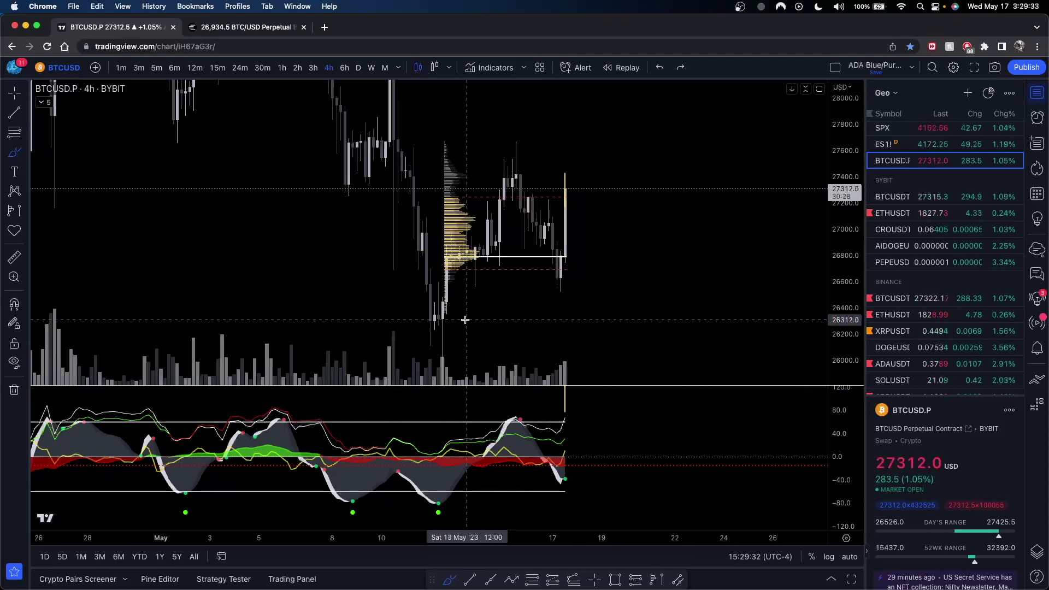
click(282, 67)
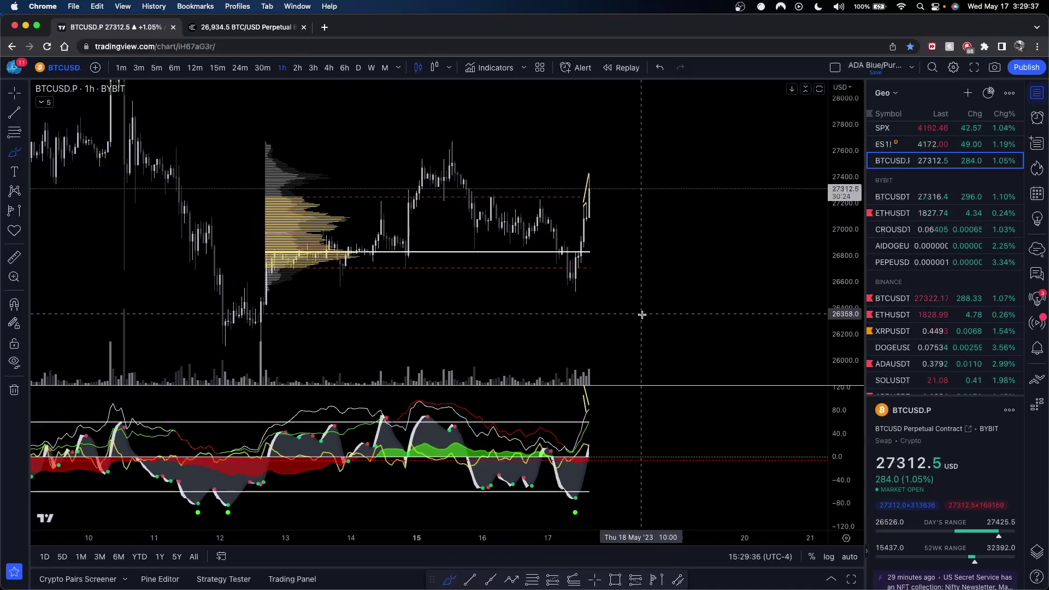
click(640, 309)
key(super+z)
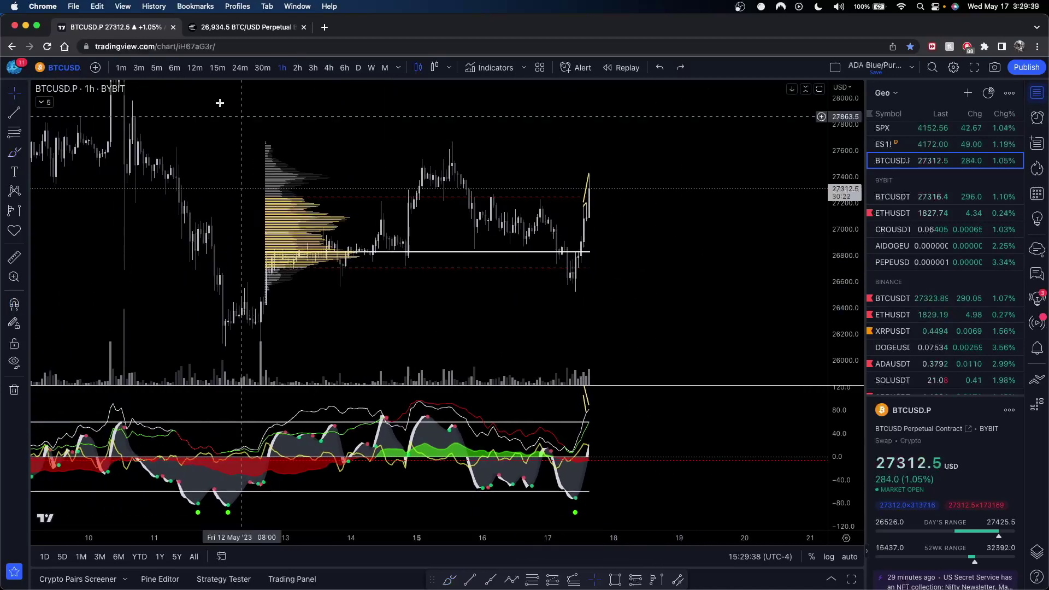
scroll(601, 240, down, 5)
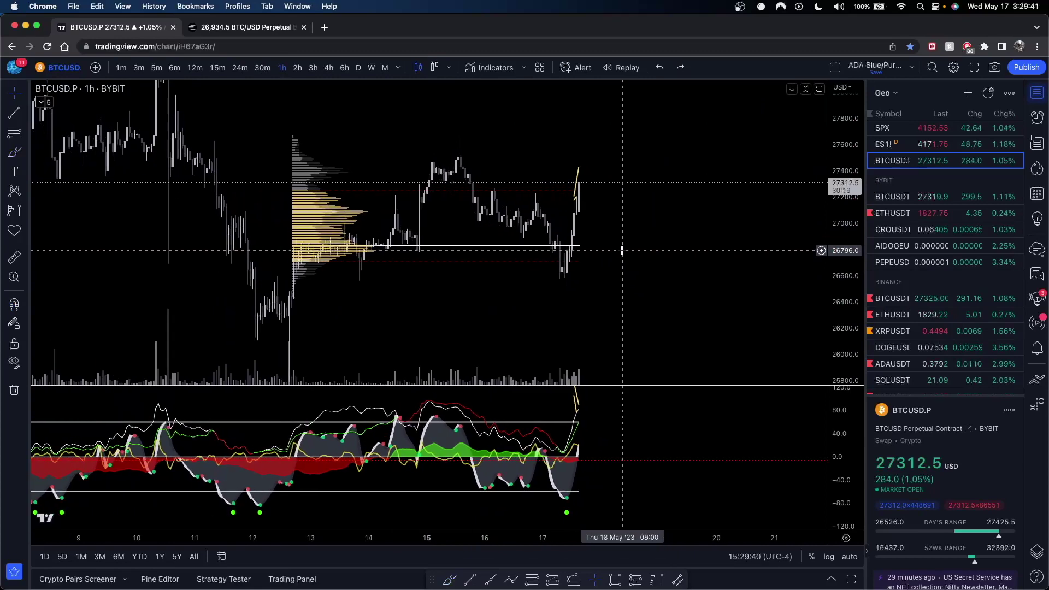
click(329, 67)
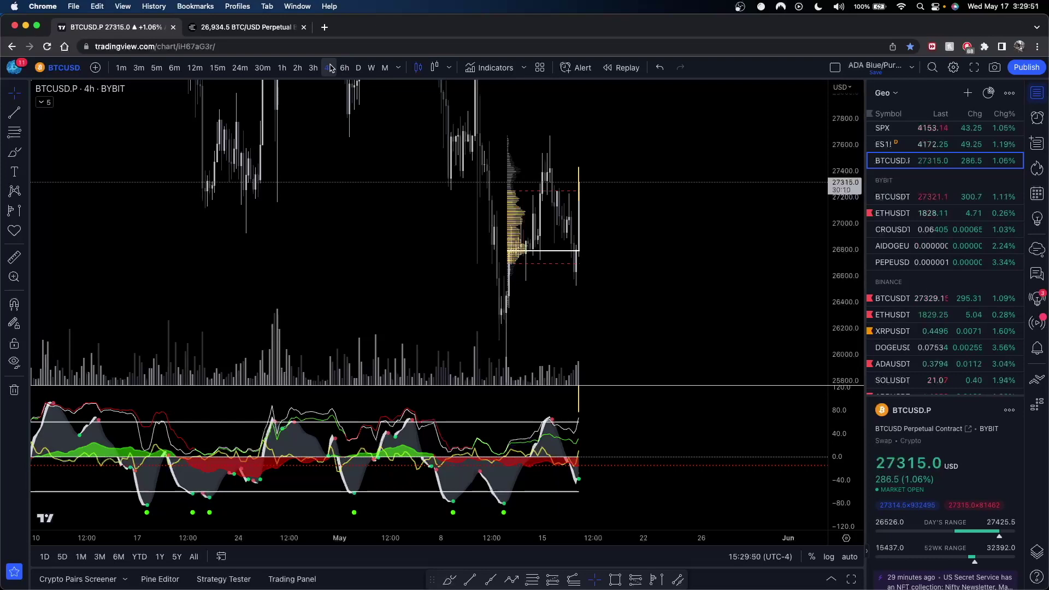
scroll(650, 264, up, 5)
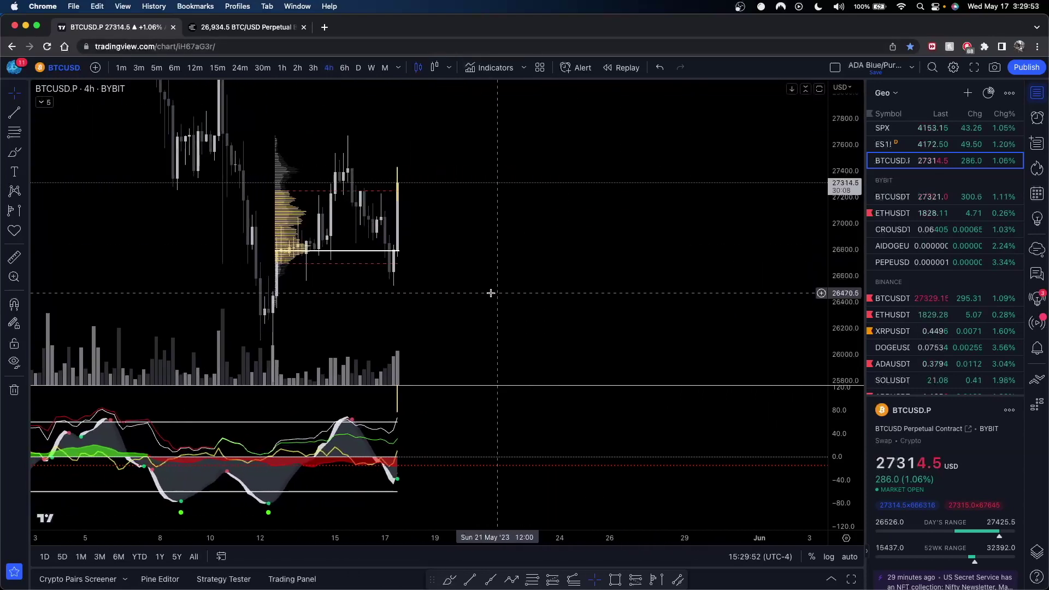
scroll(710, 258, up, 5)
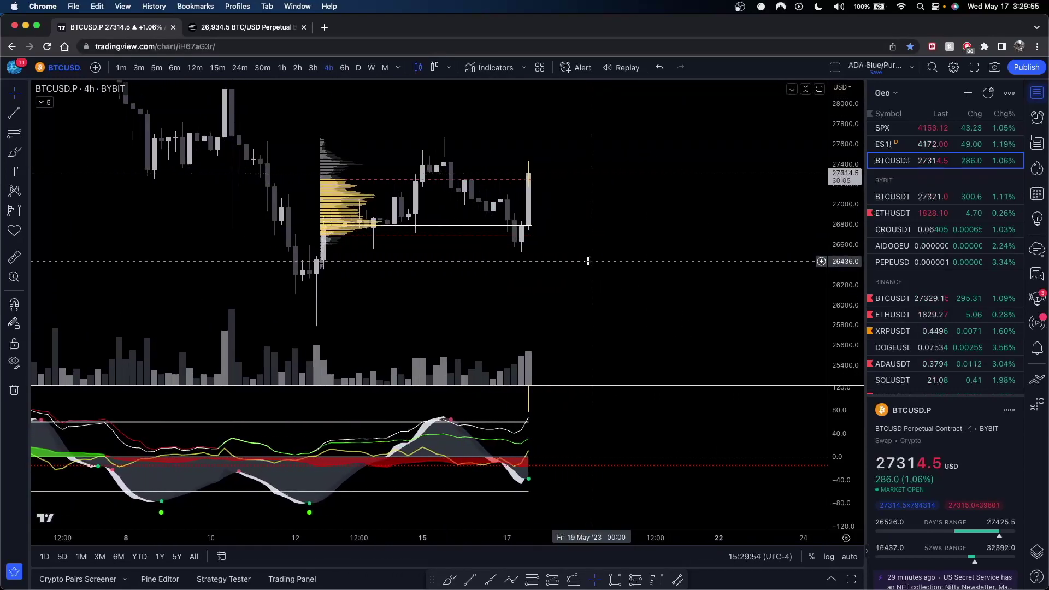
scroll(592, 262, up, 2)
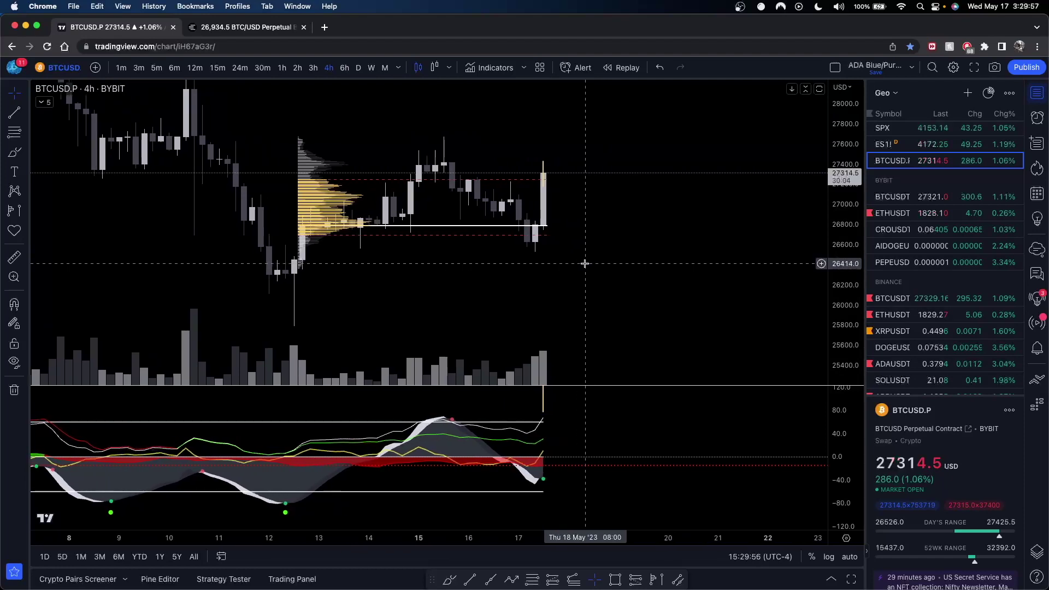
scroll(554, 273, down, 5)
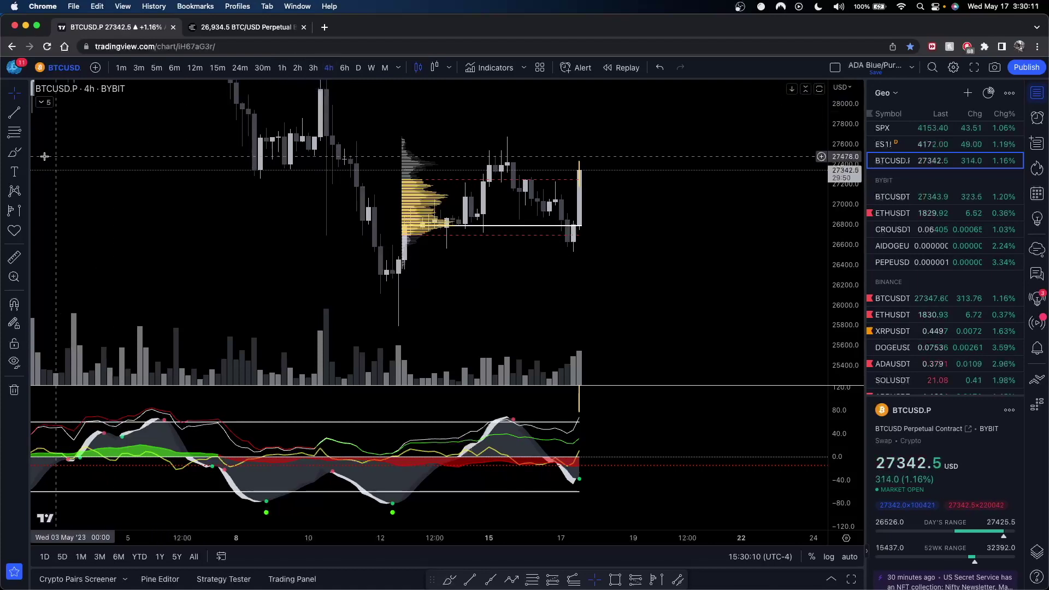
- Brush a steep rising projection from the latest 4-hour wave low to well above the zero line, replacing a shallower first attempt
click(14, 152)
drag(569, 479, 637, 427)
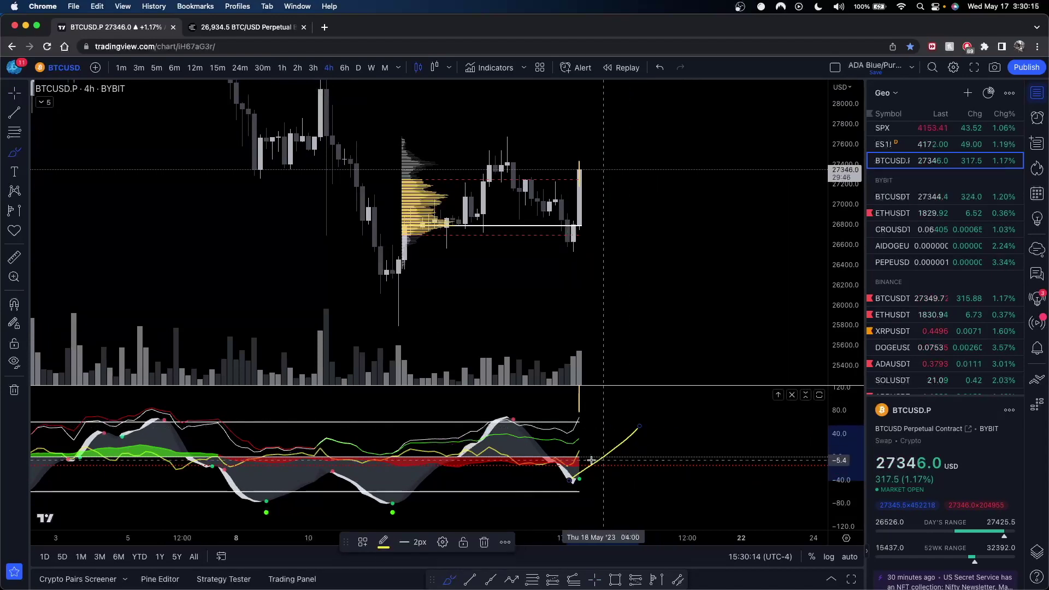
key(super+z)
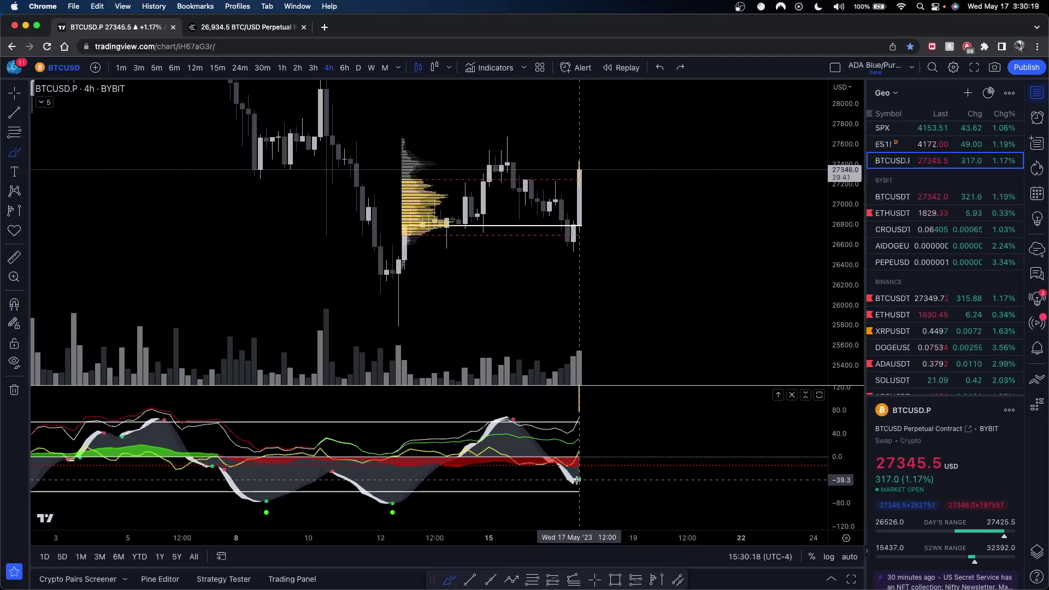
drag(574, 482, 660, 388)
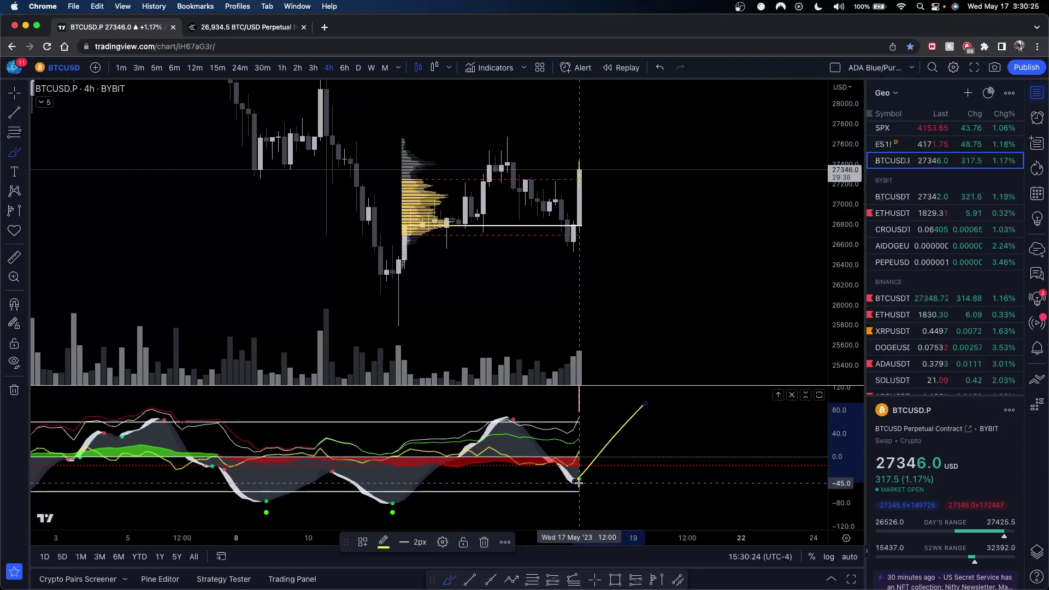
- Switch to the 1-hour timeframe and inspect the rising projection stroke alongside the waves and volume profile range
click(282, 68)
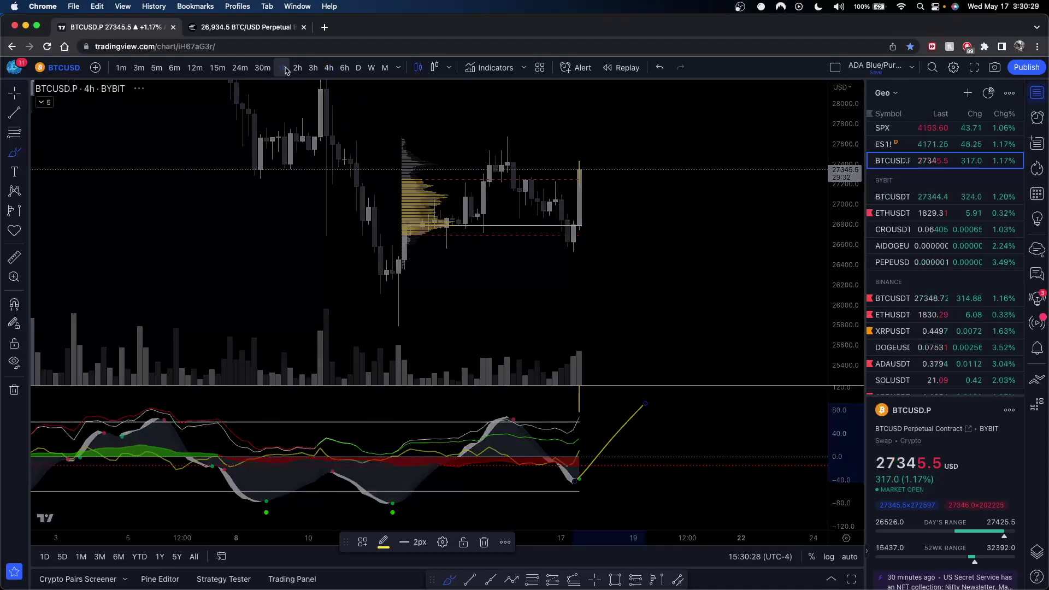
scroll(691, 209, down, 5)
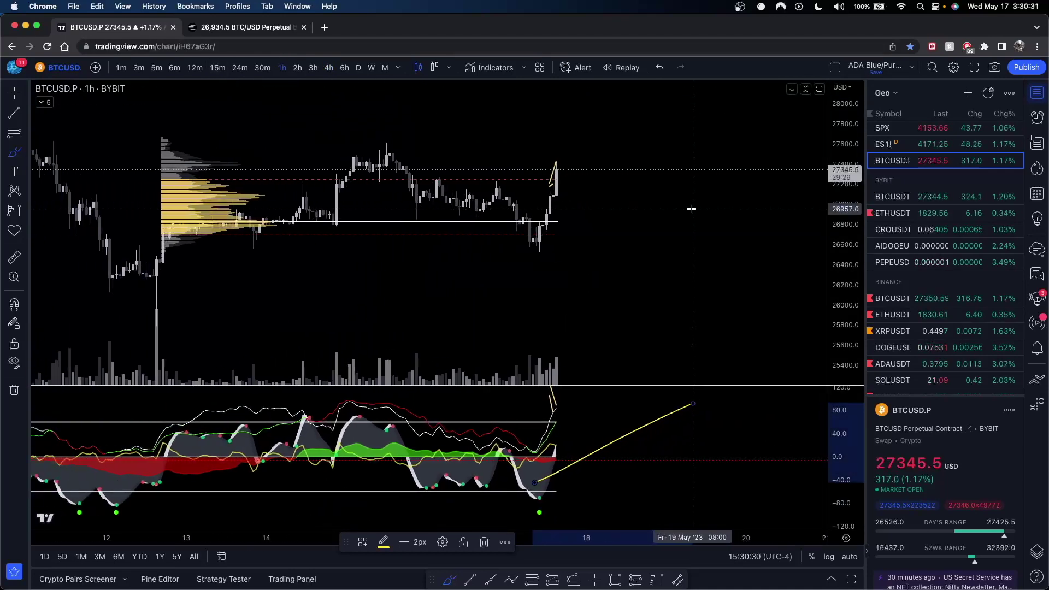
key(Escape)
drag(587, 257, 560, 213)
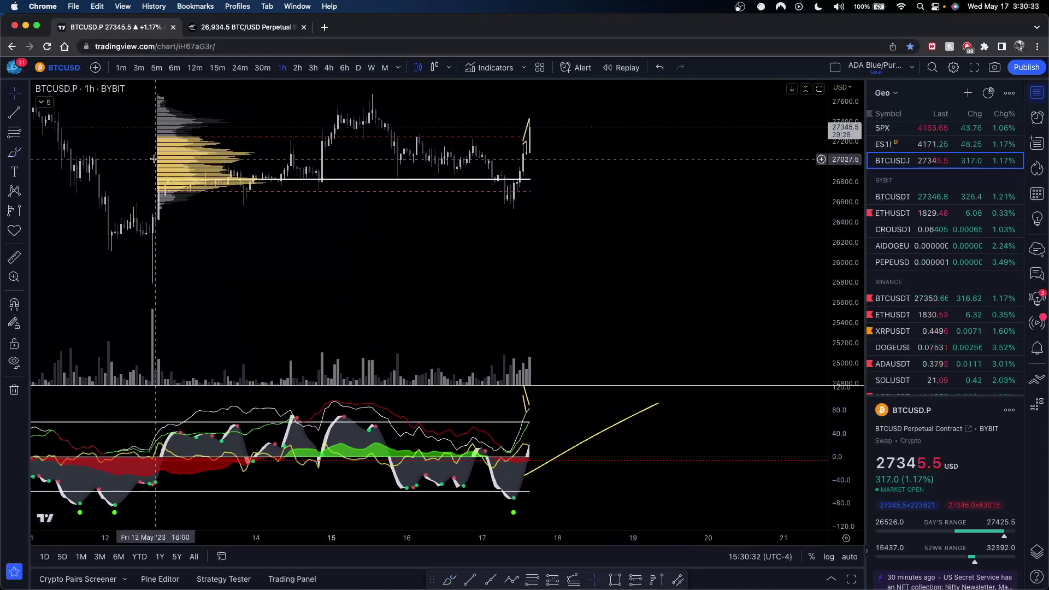
- Brush marks around the latest 1-hour wave low and the preceding smaller wave lows, and undo them
click(15, 155)
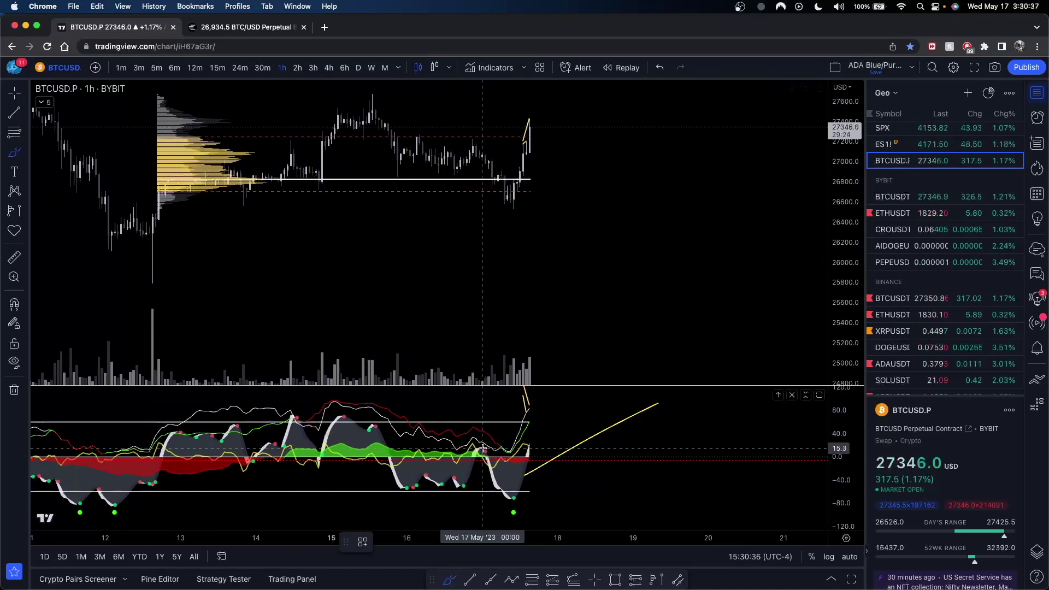
mouse_move(516, 491)
mouse_down()
mouse_move(499, 500)
mouse_move(509, 493)
mouse_up()
key(super+z)
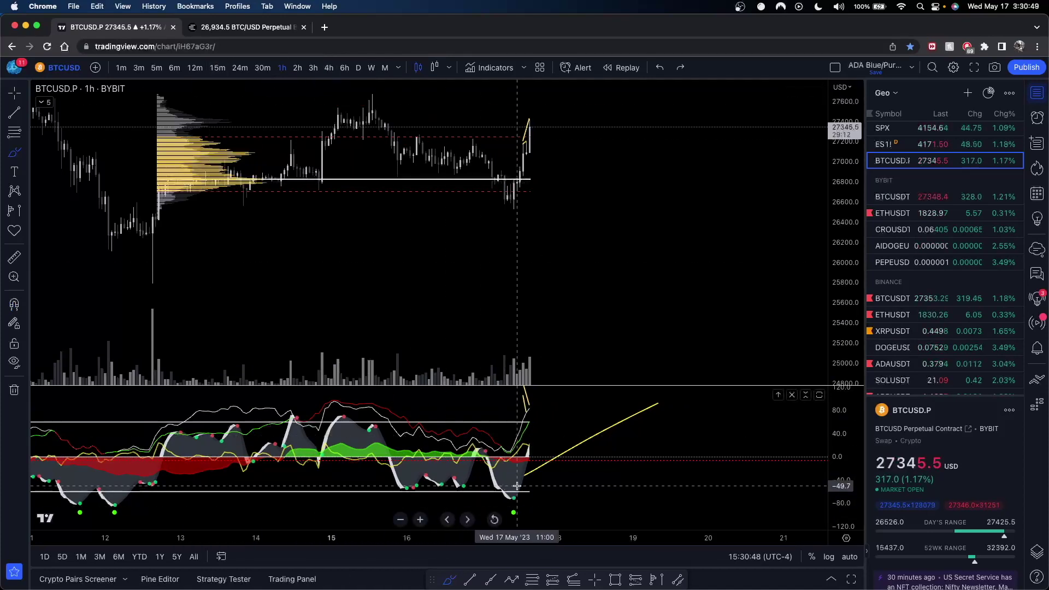
drag(519, 497, 518, 498)
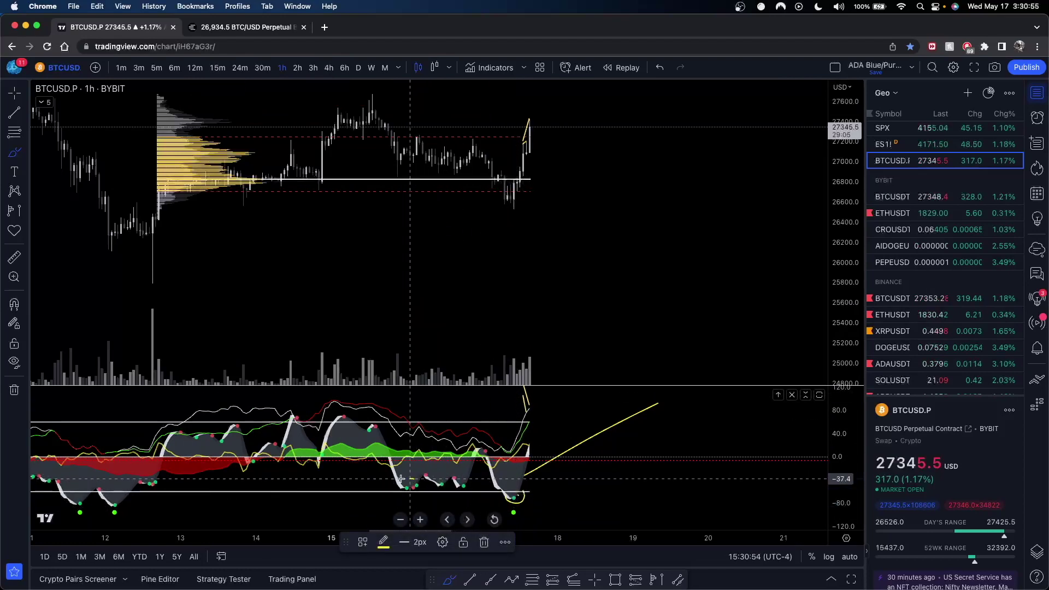
mouse_move(403, 480)
mouse_down()
mouse_move(412, 497)
mouse_move(440, 476)
mouse_up()
key(super+z)
key(super+z)
key(super+z)
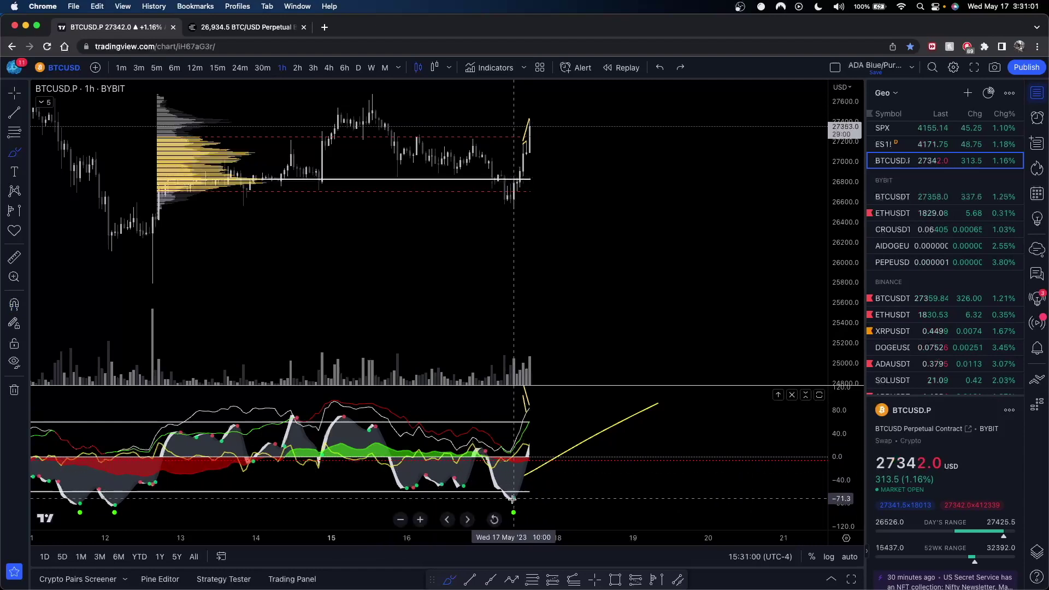
- Alternate between the 4-hour and 1-hour timeframes to compare the latest waves and the projection stroke, ending on 1-hour
click(328, 67)
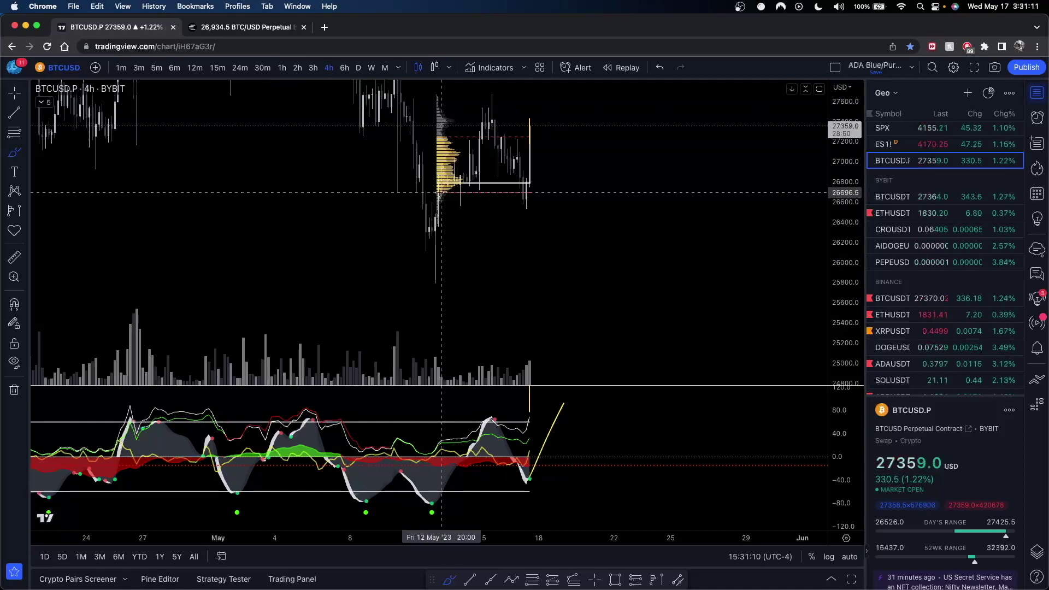
scroll(475, 235, up, 2)
scroll(475, 235, up, 1)
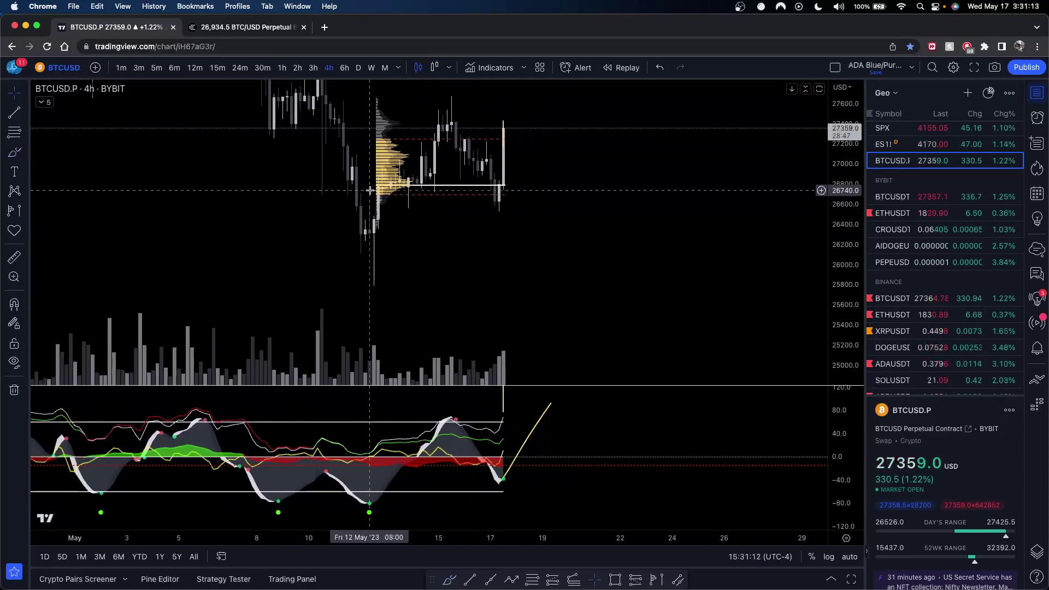
click(282, 68)
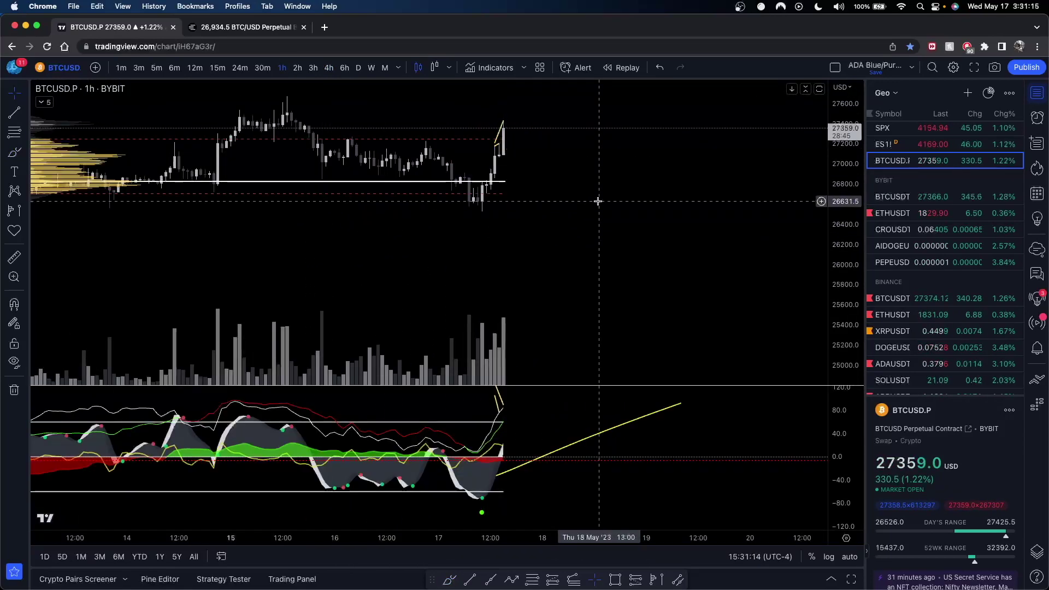
scroll(597, 201, down, 3)
right_click(677, 289)
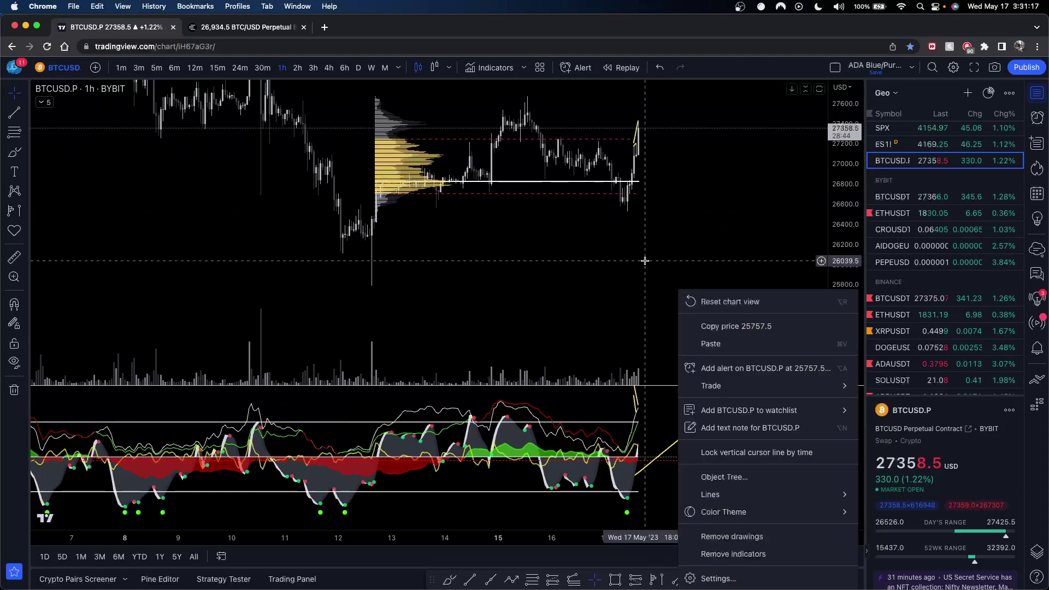
drag(677, 254, 505, 231)
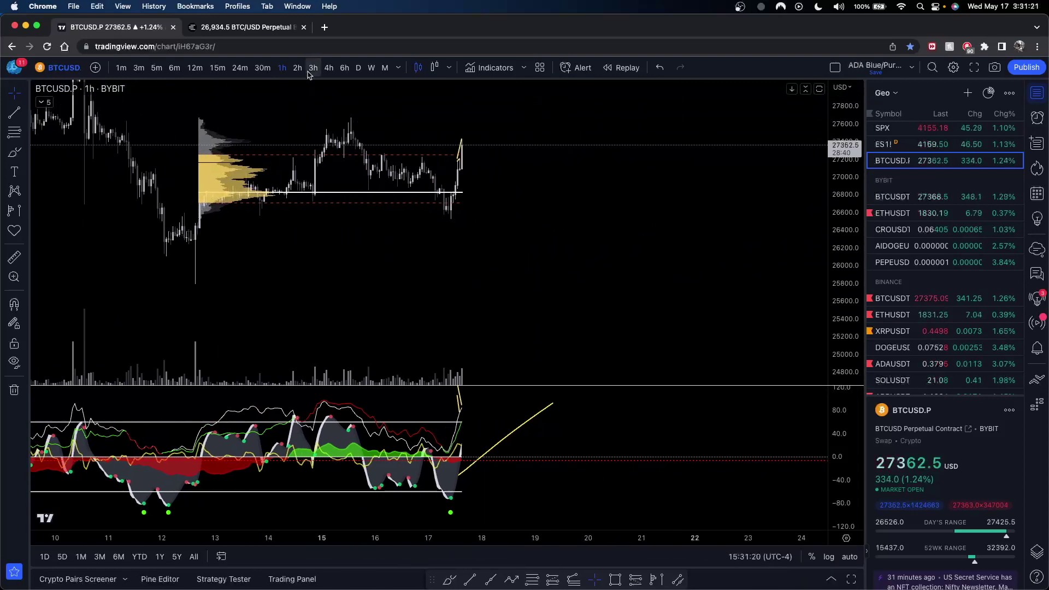
click(329, 67)
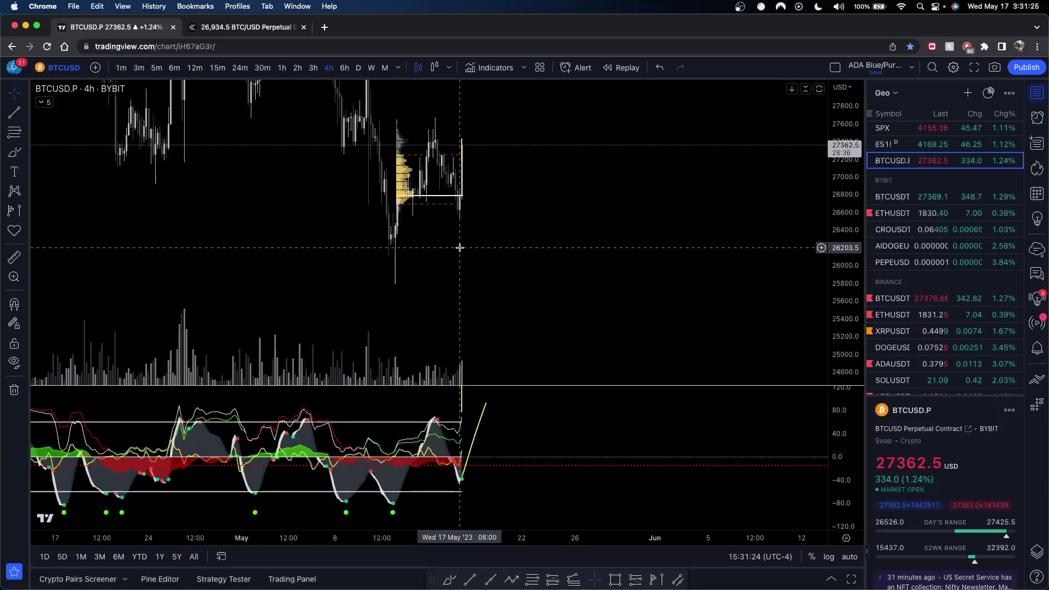
scroll(459, 247, up, 5)
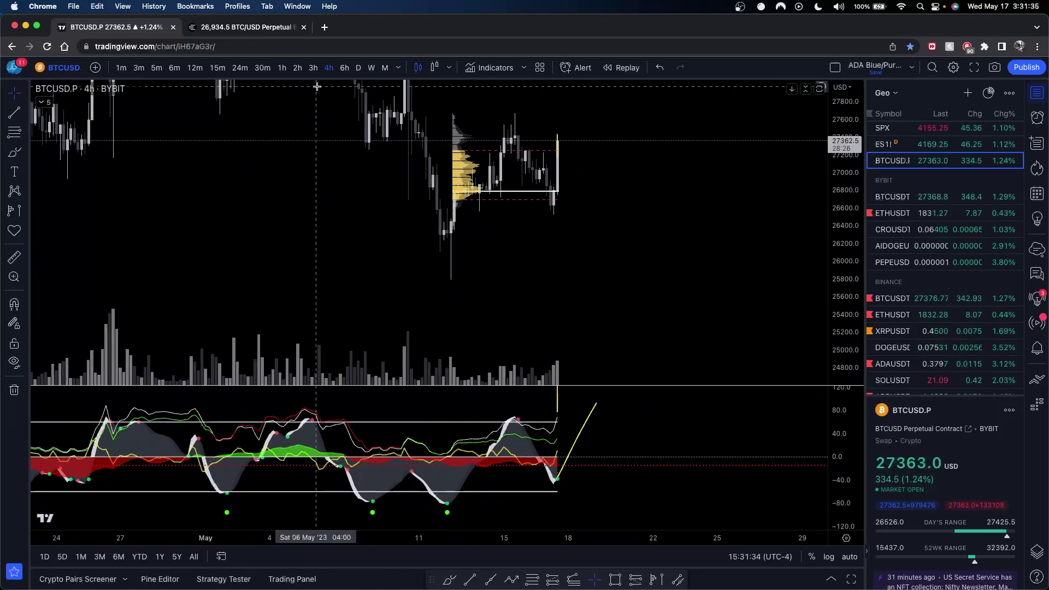
click(282, 68)
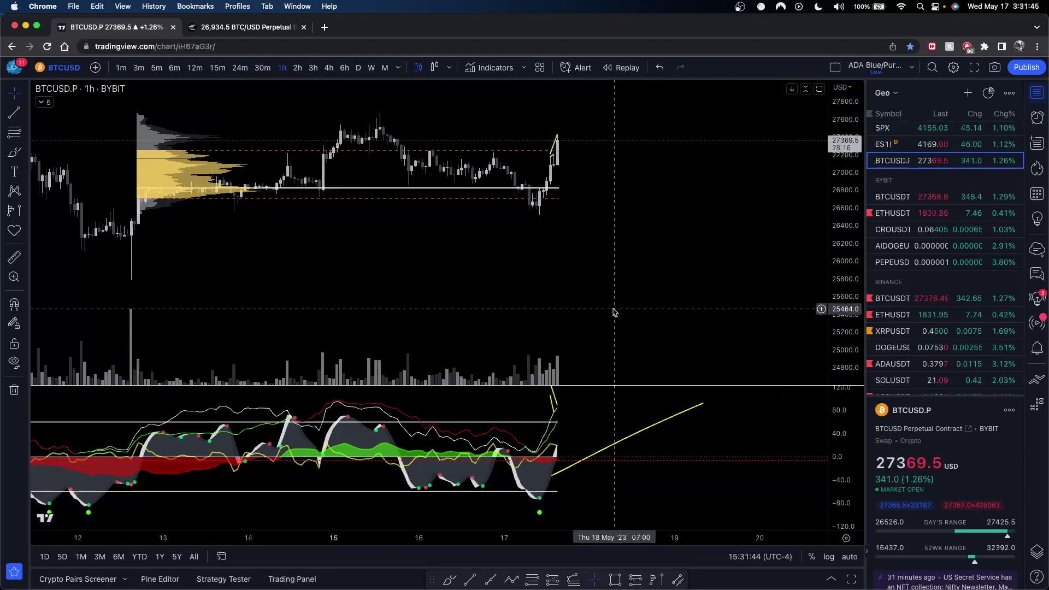
drag(607, 273, 579, 261)
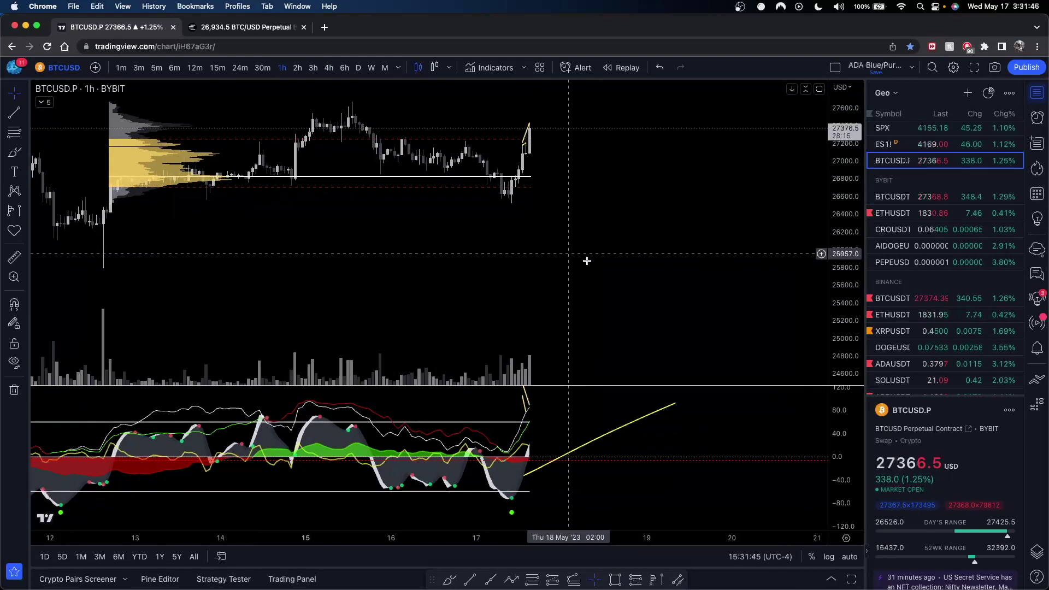
- Delete the projection strokes from the MarketCipher B pane and the rising stroke over the latest 1-hour candles
click(647, 416)
key(Delete)
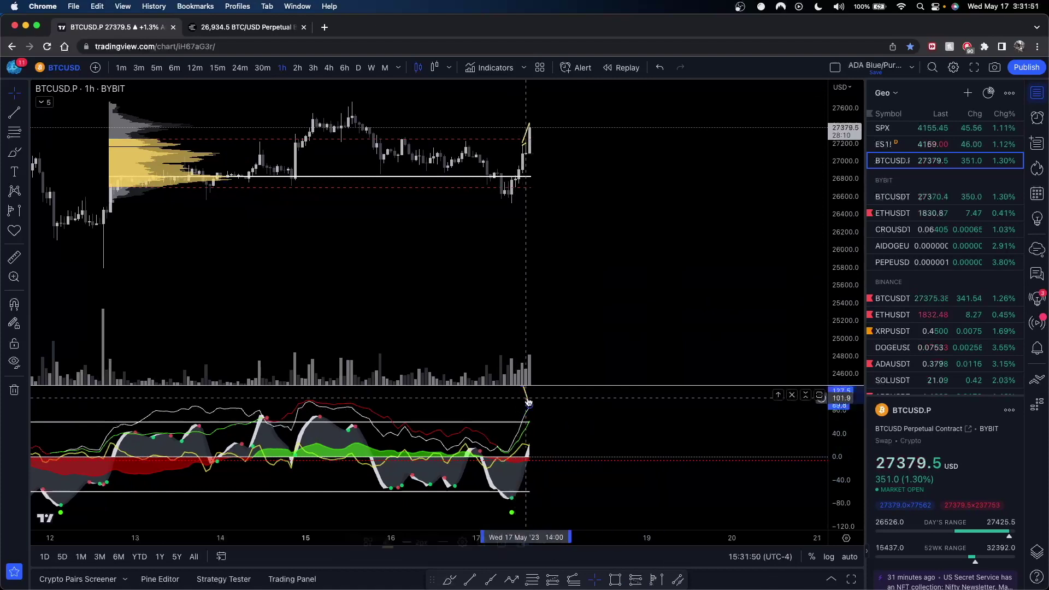
drag(592, 432, 662, 429)
scroll(645, 432, up, 4)
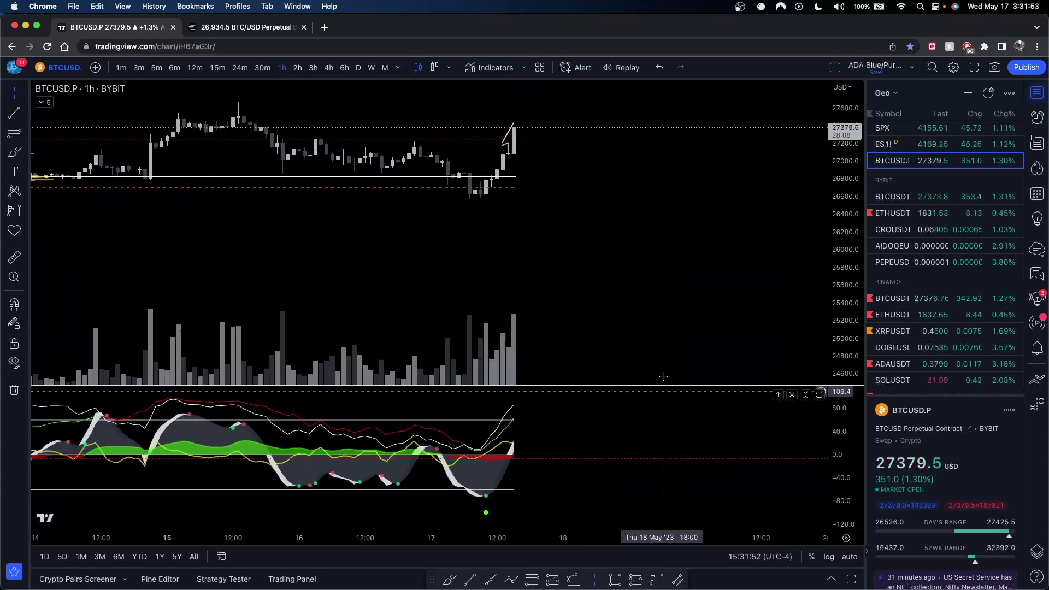
drag(519, 161, 548, 164)
click(536, 141)
key(Delete)
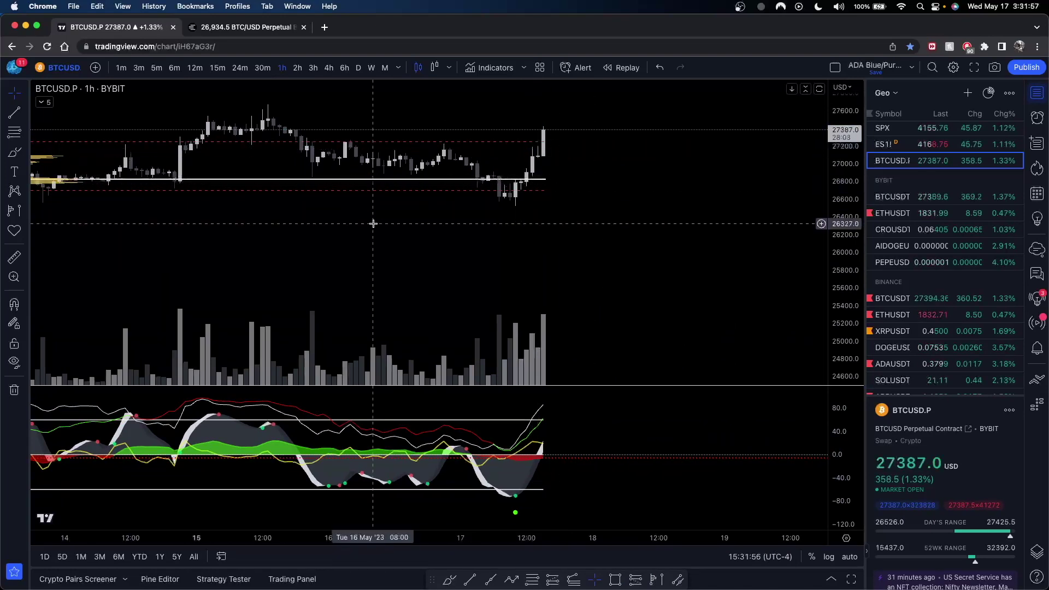
- Check the 4-hour waves, return to 1-hour, and brush a rise-dip-rise wave projection and a price arc falling to about 25,500
click(330, 67)
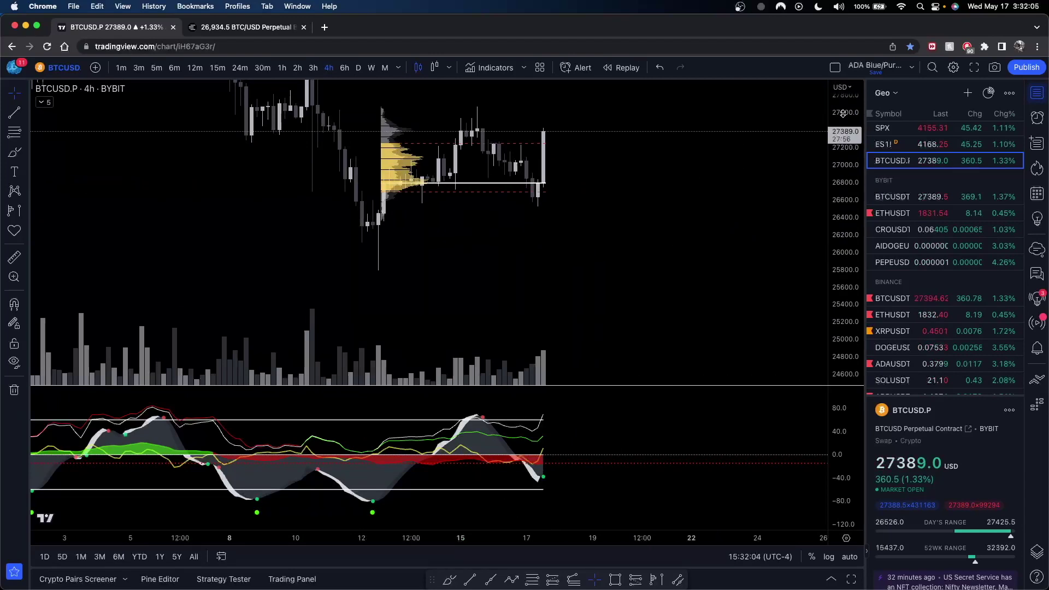
click(283, 68)
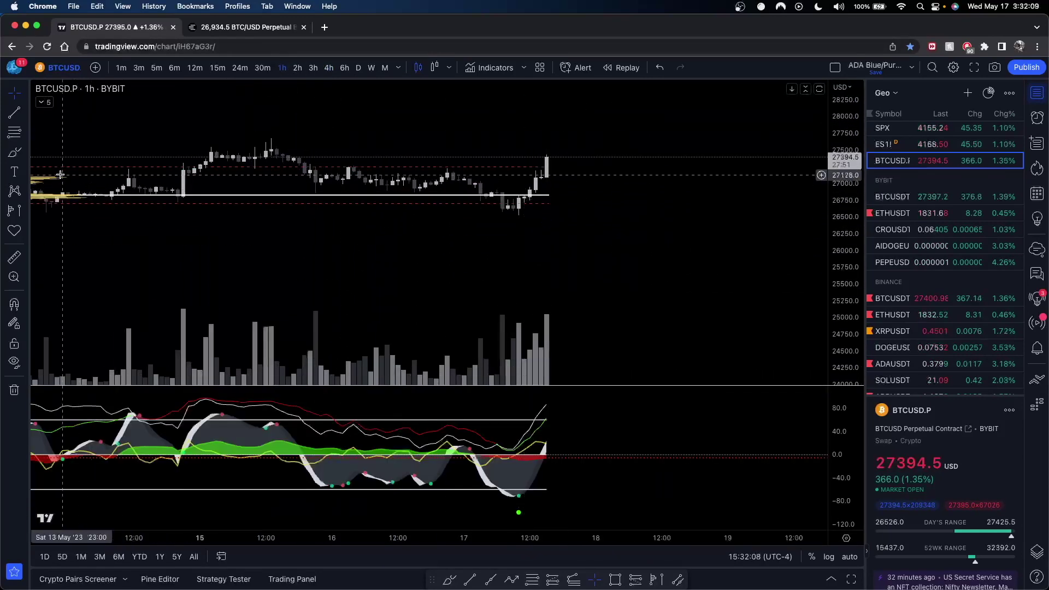
click(15, 152)
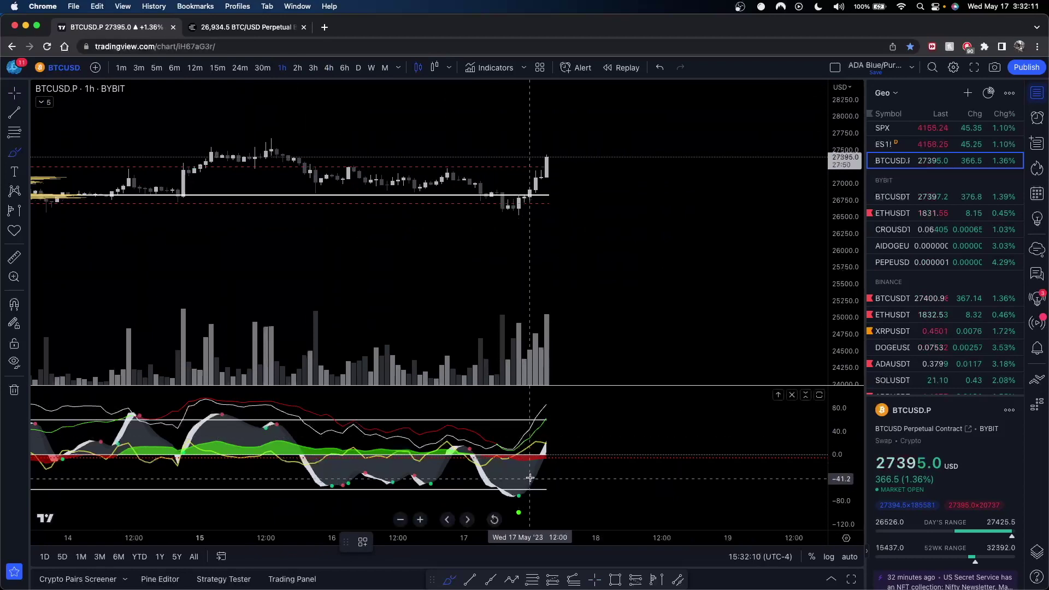
mouse_move(530, 482)
mouse_down()
mouse_move(571, 424)
mouse_move(585, 464)
mouse_move(613, 435)
mouse_up()
mouse_move(535, 192)
mouse_down()
mouse_move(582, 156)
mouse_move(605, 281)
mouse_up()
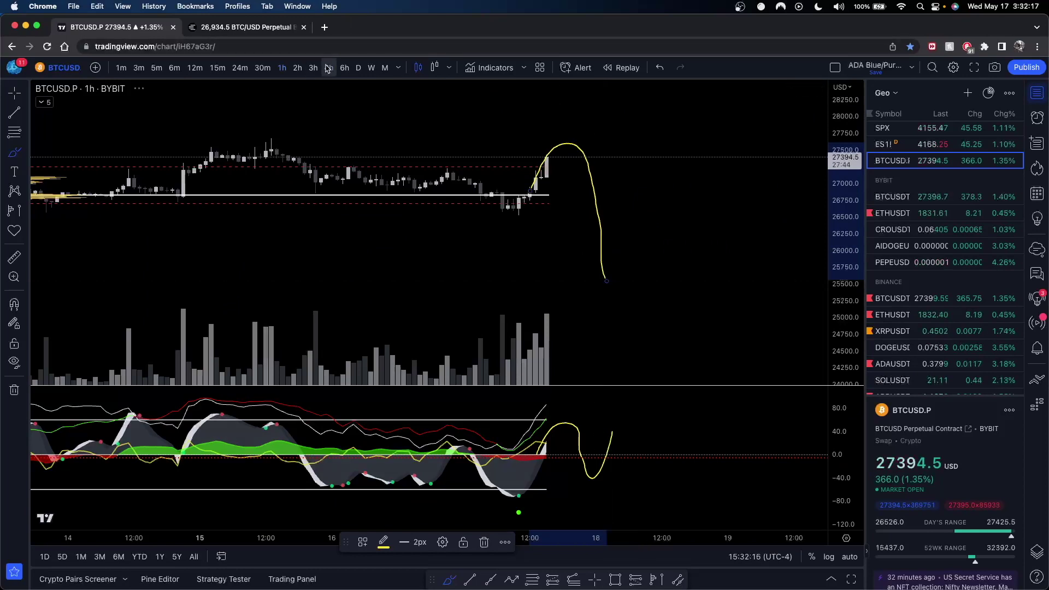
- Compare the projections across the 4-hour and 1-hour timeframes, and undo the extra stroke along the latest 4-hour price rise
click(328, 67)
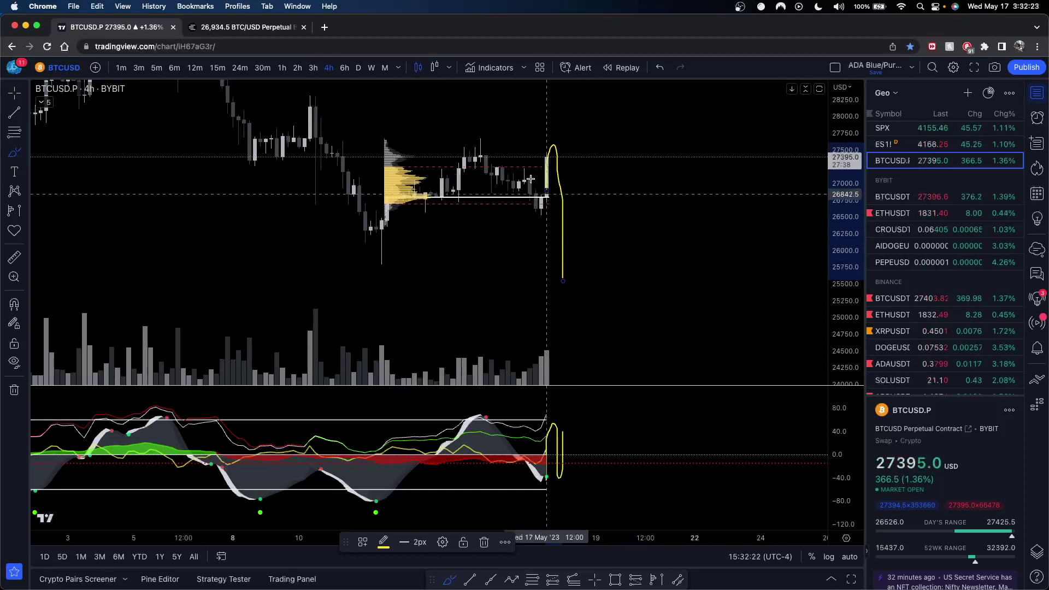
click(282, 68)
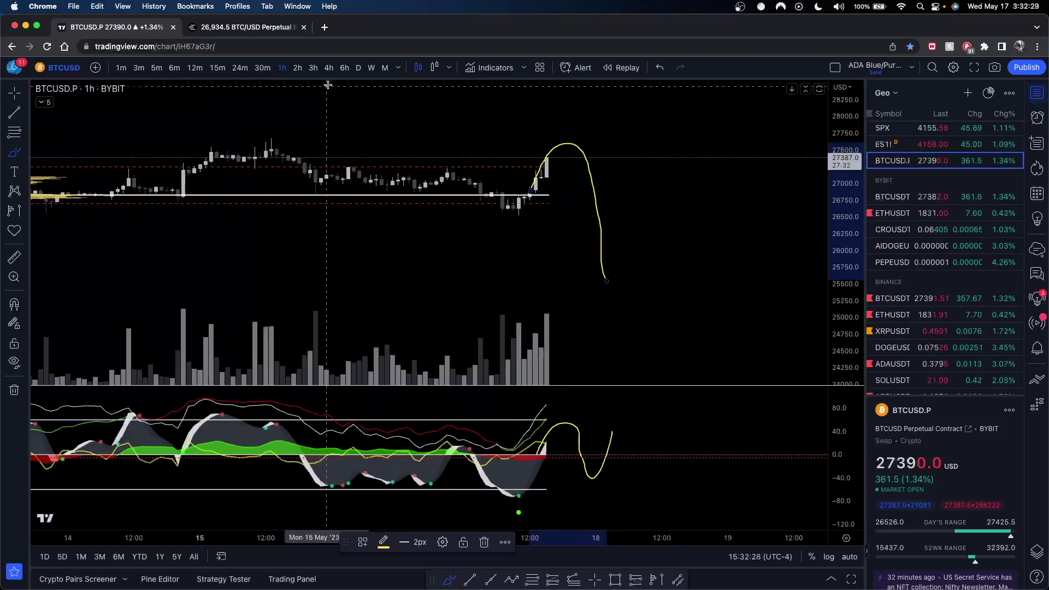
click(329, 68)
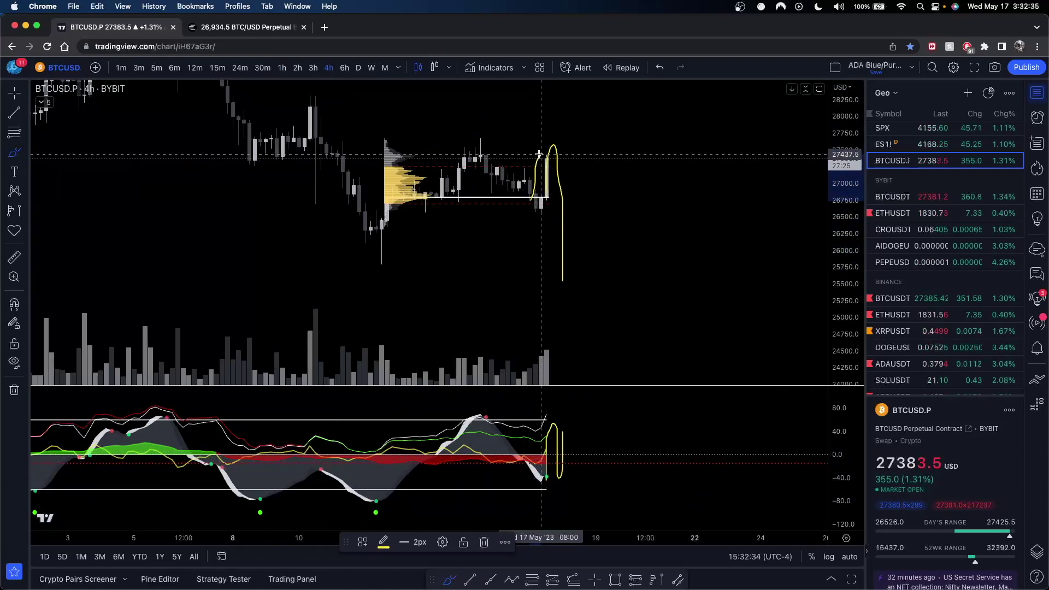
key(super+z)
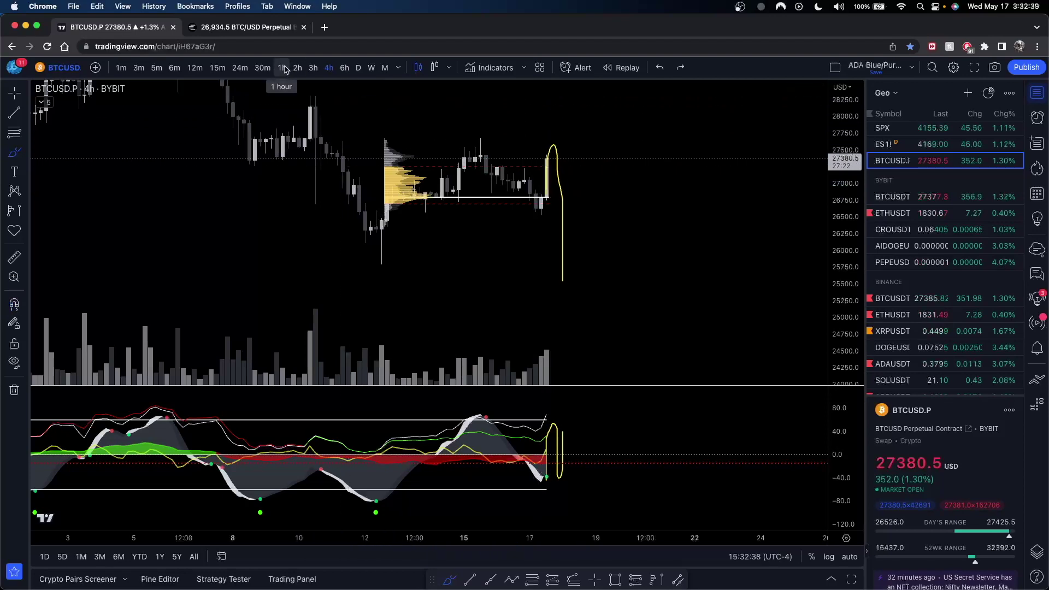
- Delete the price arc and the wave projection from the 4-hour chart
scroll(503, 222, up, 4)
key(Escape)
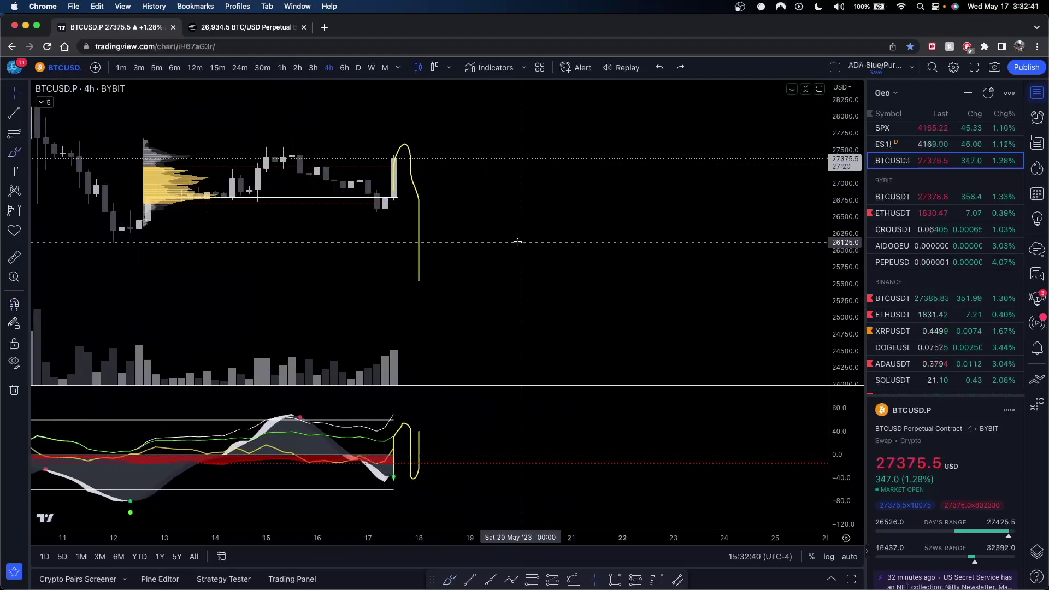
drag(475, 244, 525, 242)
click(468, 193)
key(BackSpace)
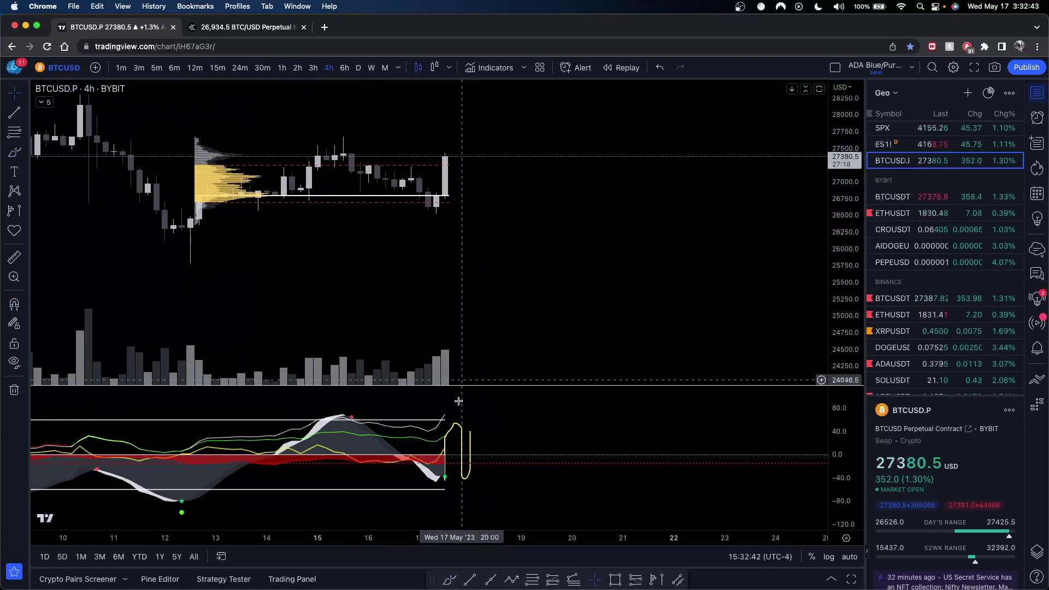
click(463, 446)
key(BackSpace)
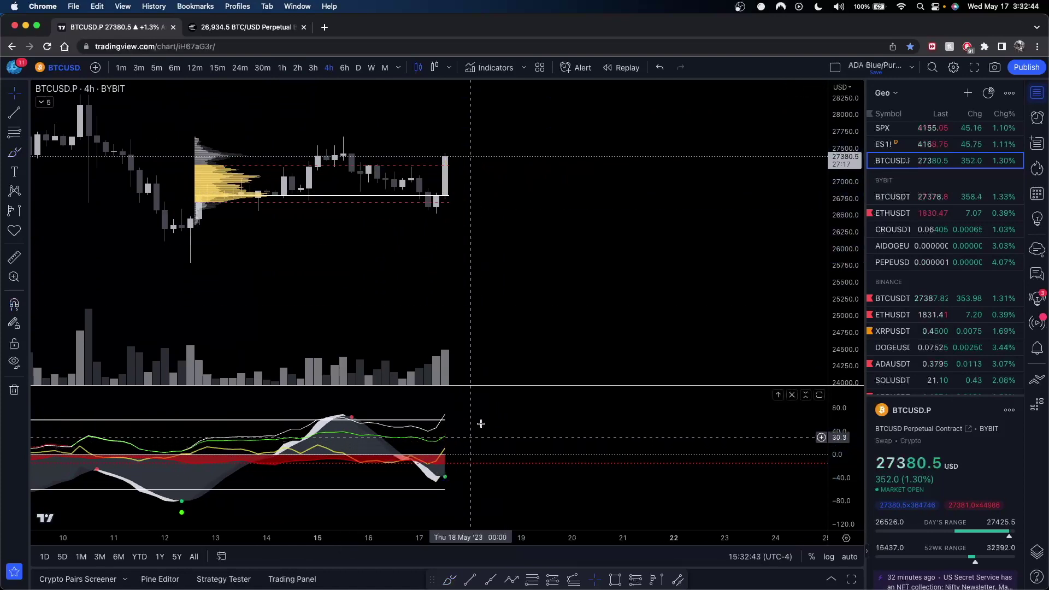
- On the 1-hour timeframe, brush a rally to about 27,750, a level across the 15 May high, and a spike falling to about 25,100
click(282, 68)
scroll(481, 225, left, 5)
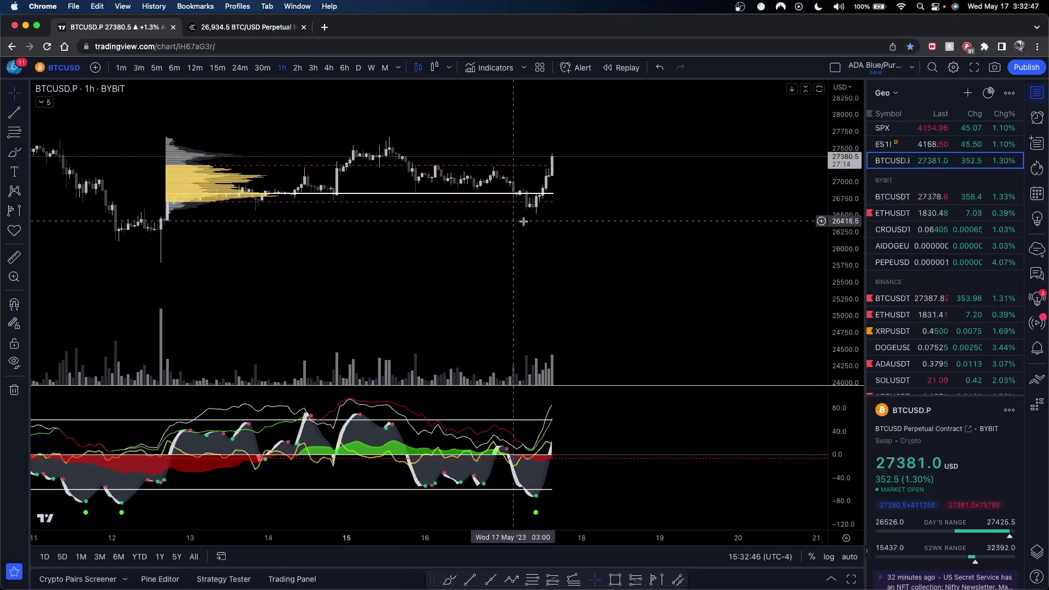
scroll(524, 221, right, 1)
click(14, 151)
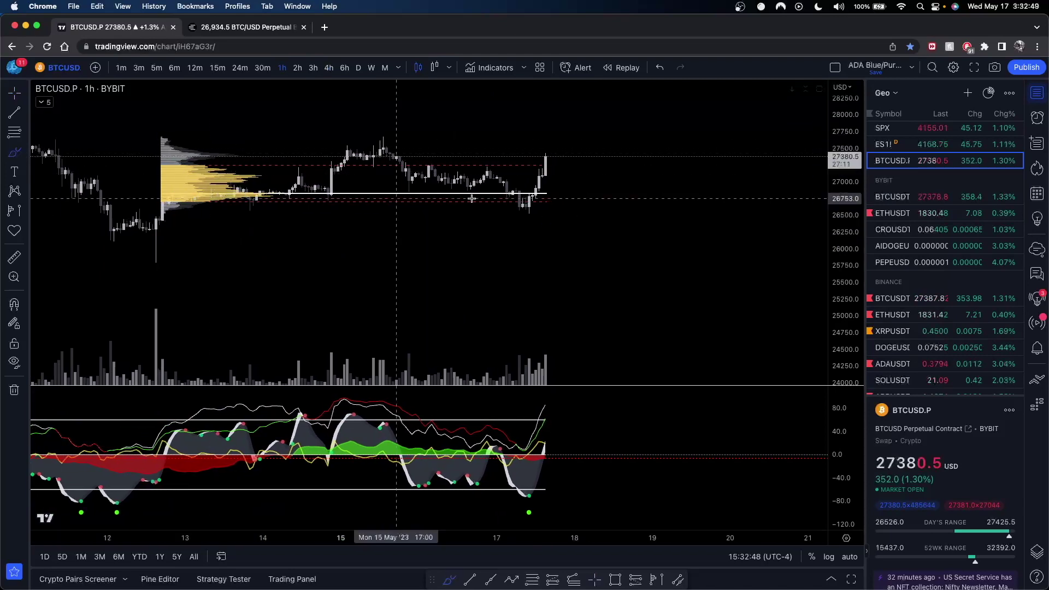
drag(521, 198, 563, 132)
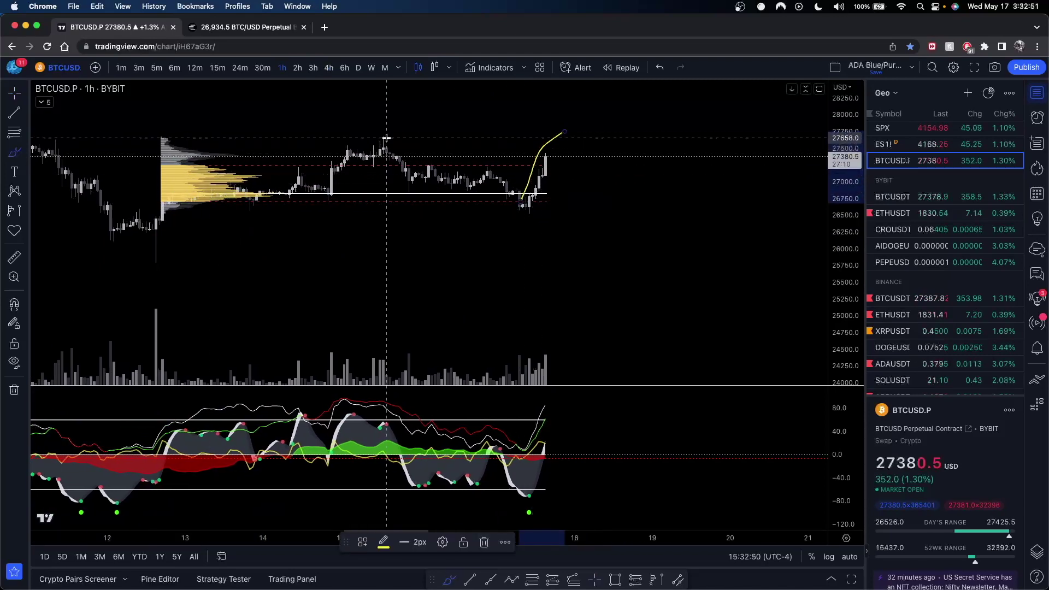
drag(352, 138, 438, 138)
mouse_move(530, 166)
mouse_down()
mouse_move(568, 114)
mouse_move(624, 311)
mouse_up()
- Check the price path on 4-hour, return to 1-hour, and brush a wave projection peaking near 60 and falling below -60
click(328, 67)
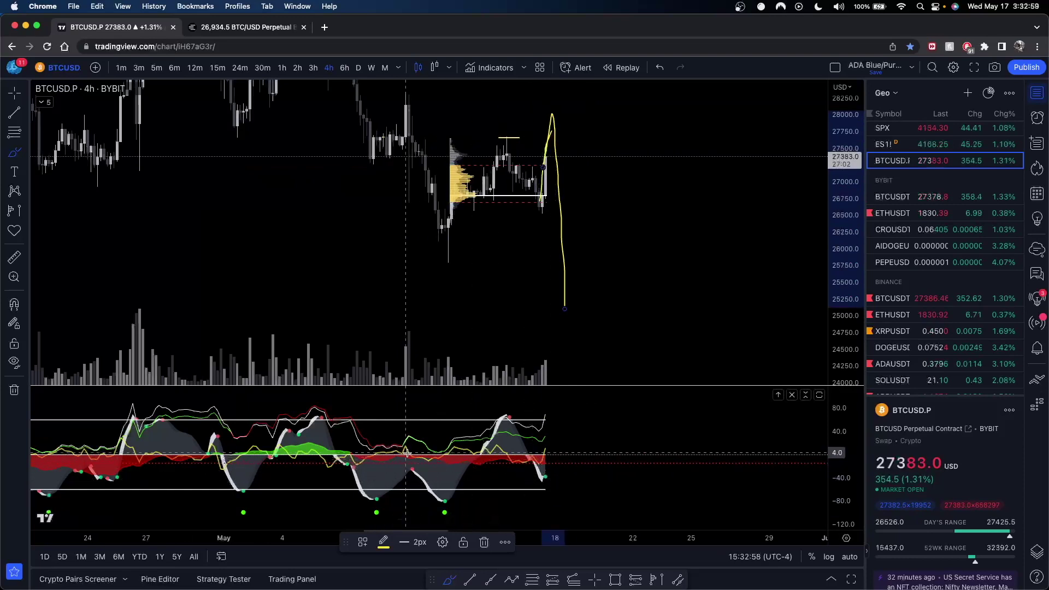
scroll(547, 456, right, 3)
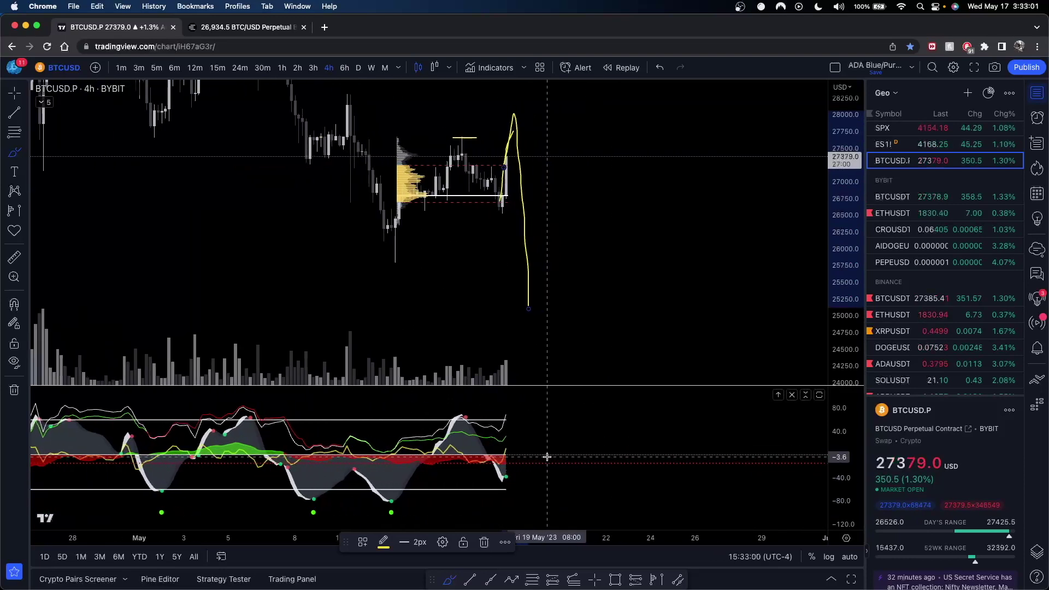
click(285, 68)
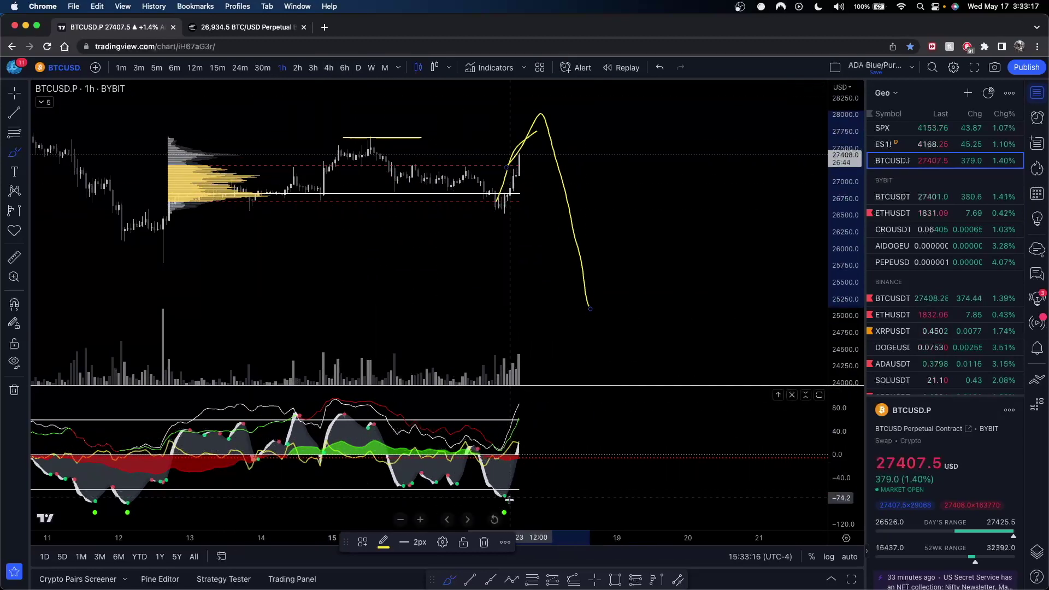
mouse_move(522, 467)
mouse_down()
mouse_move(539, 421)
mouse_move(563, 489)
mouse_up()
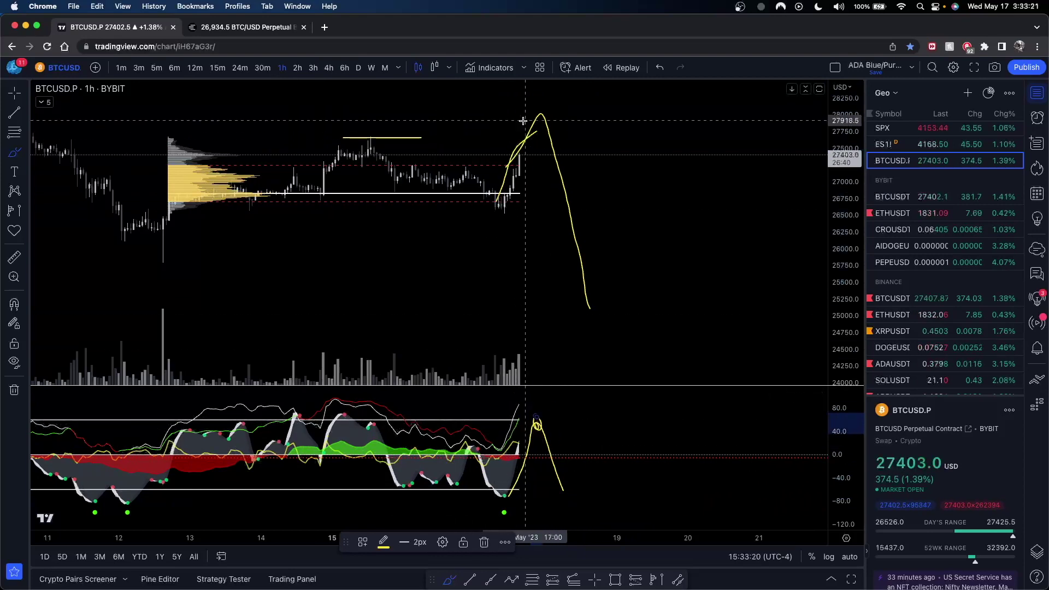
- Brush a small arc turning down from the latest 4-hour wave low, undo it, and return to the 1-hour timeframe
click(328, 68)
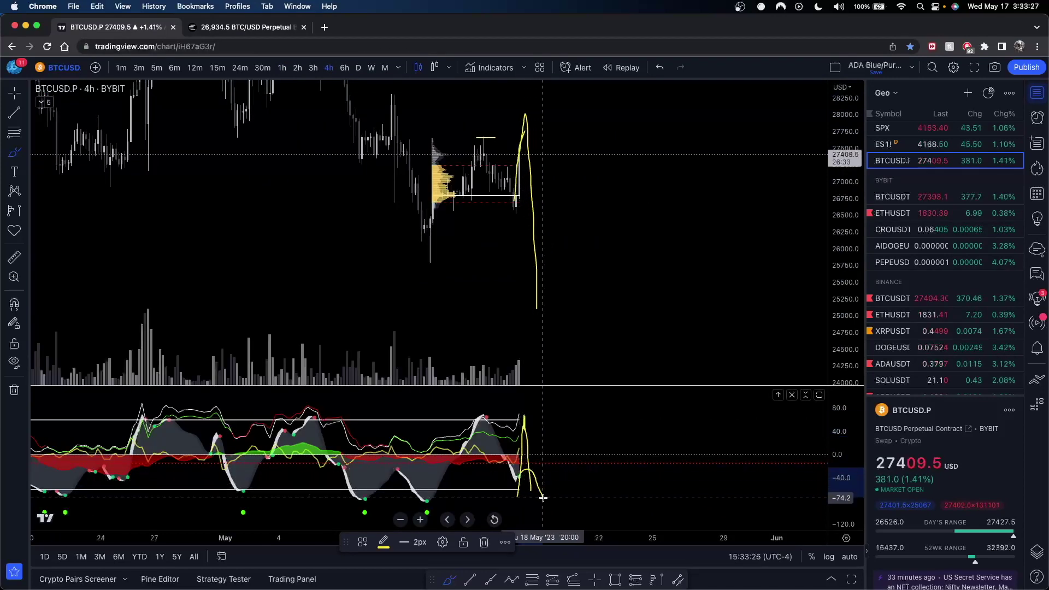
key(super+z)
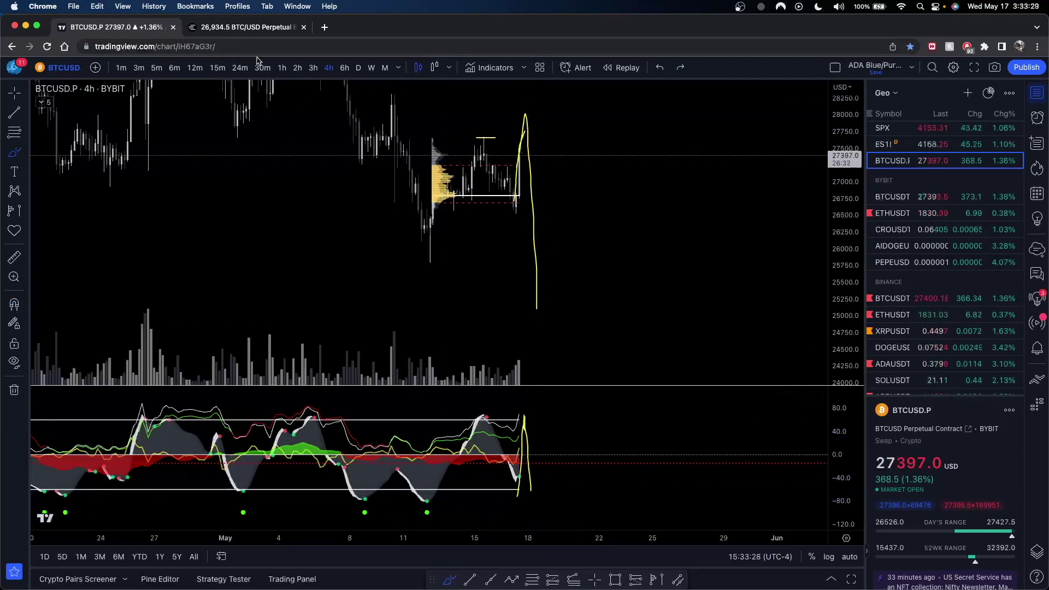
click(282, 67)
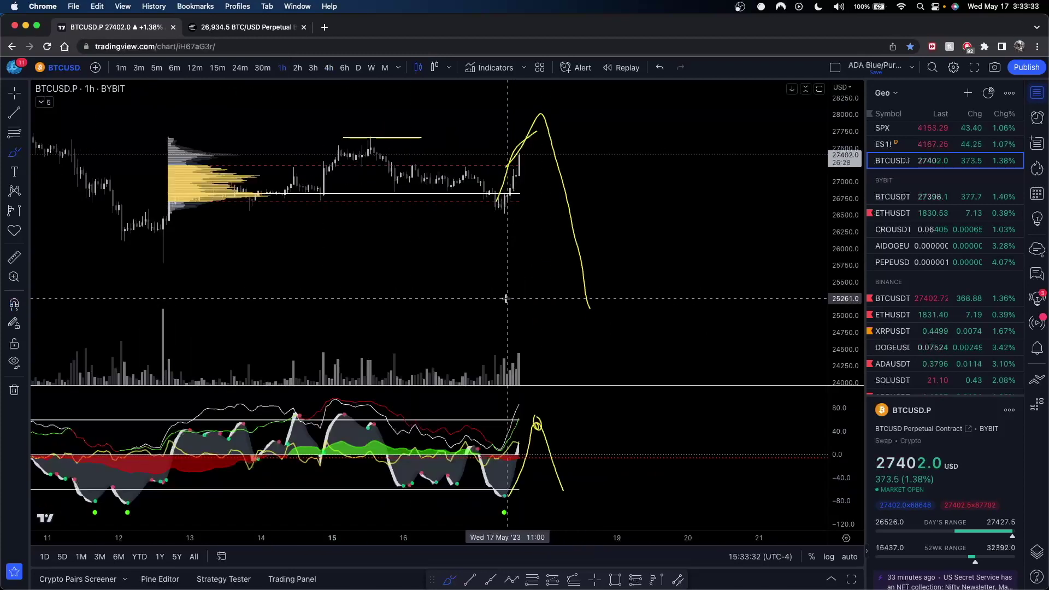
- Delete all the brush strokes from the 1-hour price chart and the MarketCipher B pane
click(558, 164)
key(BackSpace)
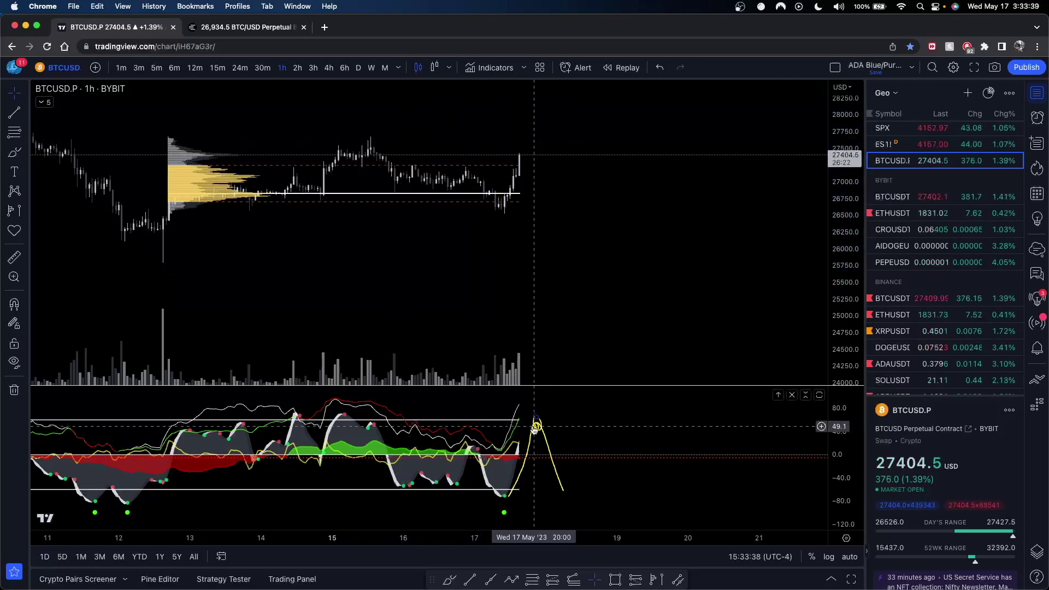
key(BackSpace)
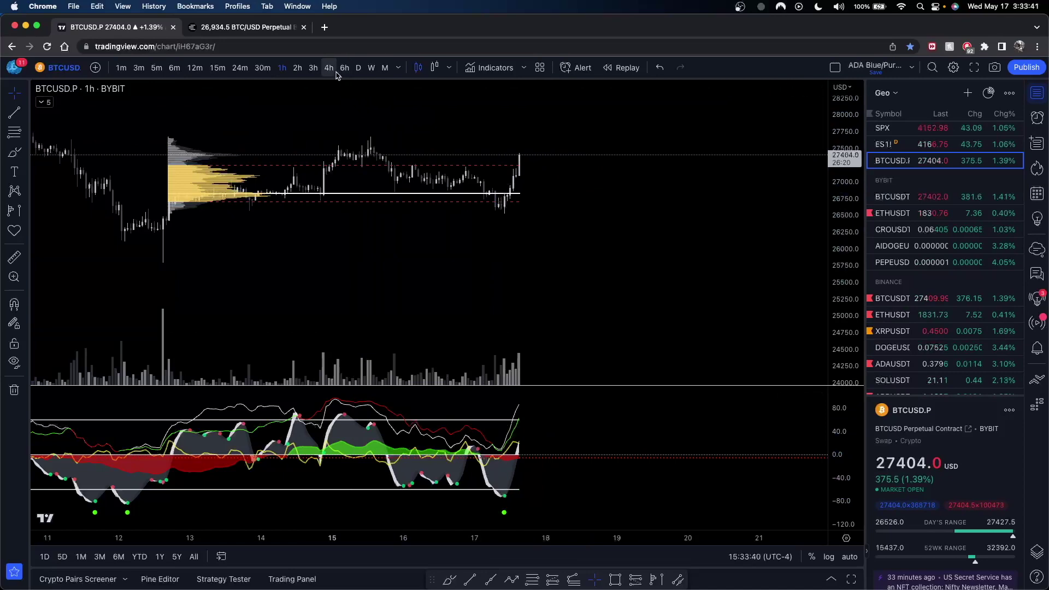
- Switch to the 4-hour timeframe and examine the price history and waves from February to mid-April
click(329, 68)
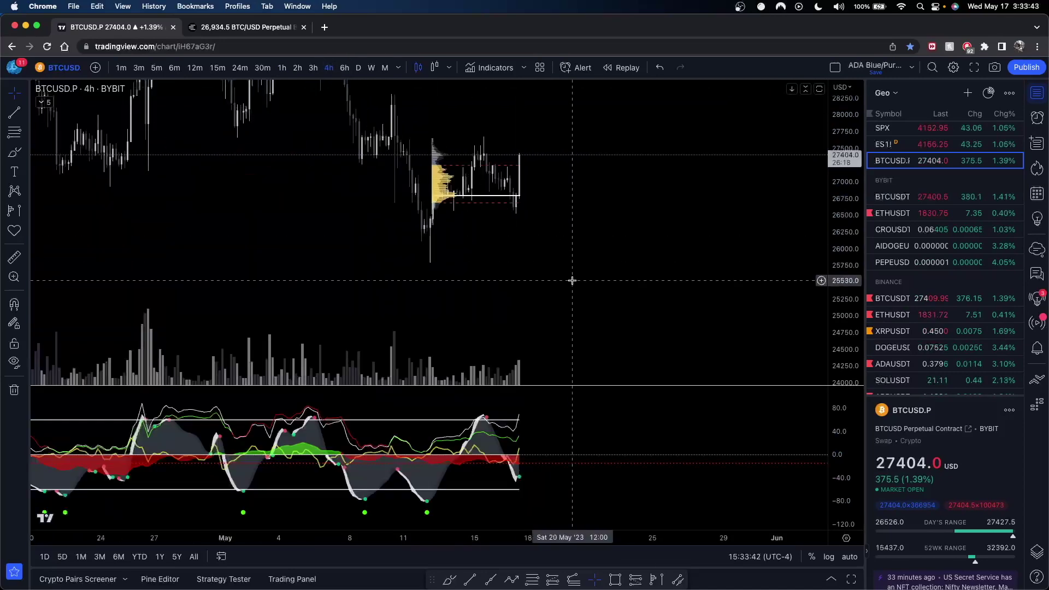
drag(604, 288, 698, 253)
scroll(697, 253, down, 5)
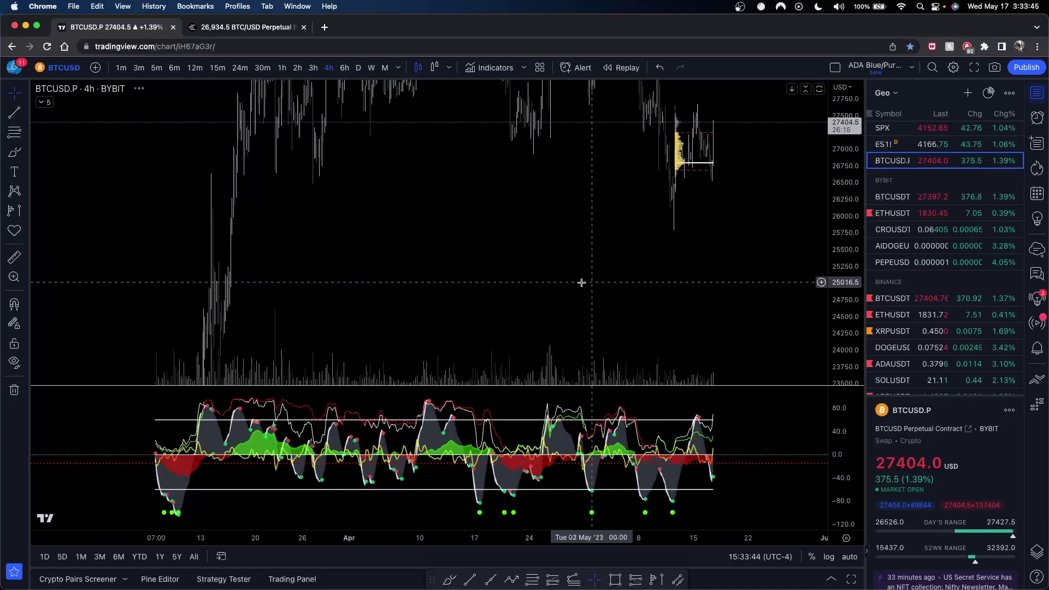
scroll(582, 266, up, 3)
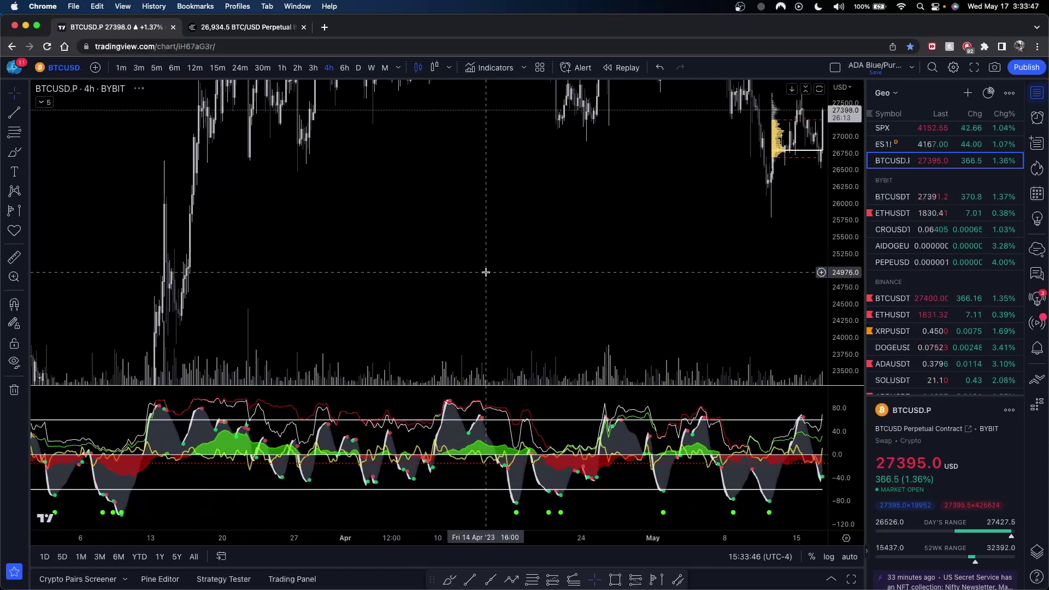
drag(853, 193, 859, 247)
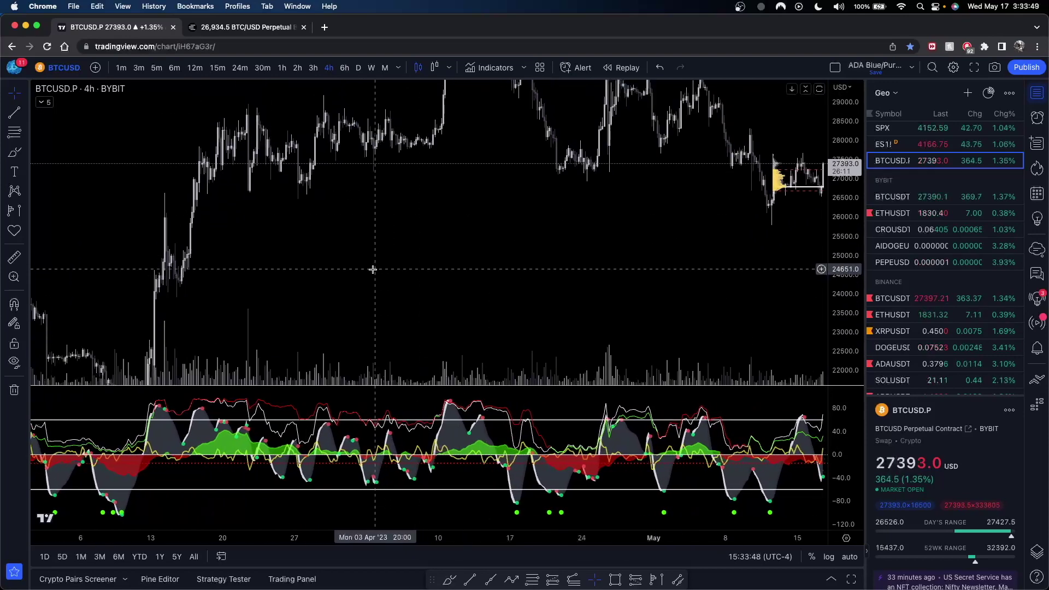
drag(370, 269, 632, 265)
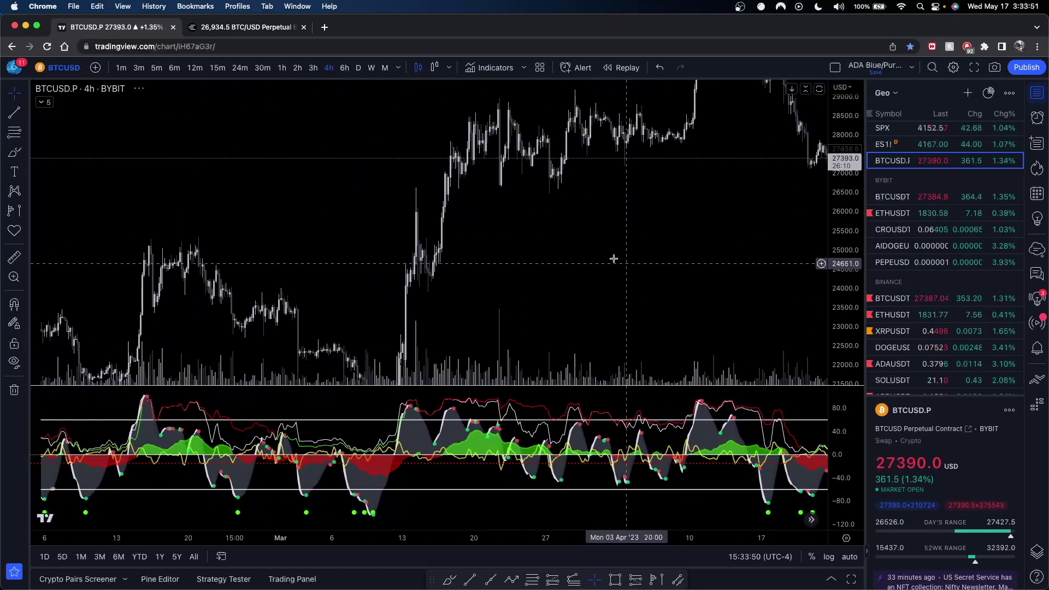
- Circle the mid-March 4-hour wave trough above the zero line, undoing the first circle and a trial stroke at the early-March low
click(10, 151)
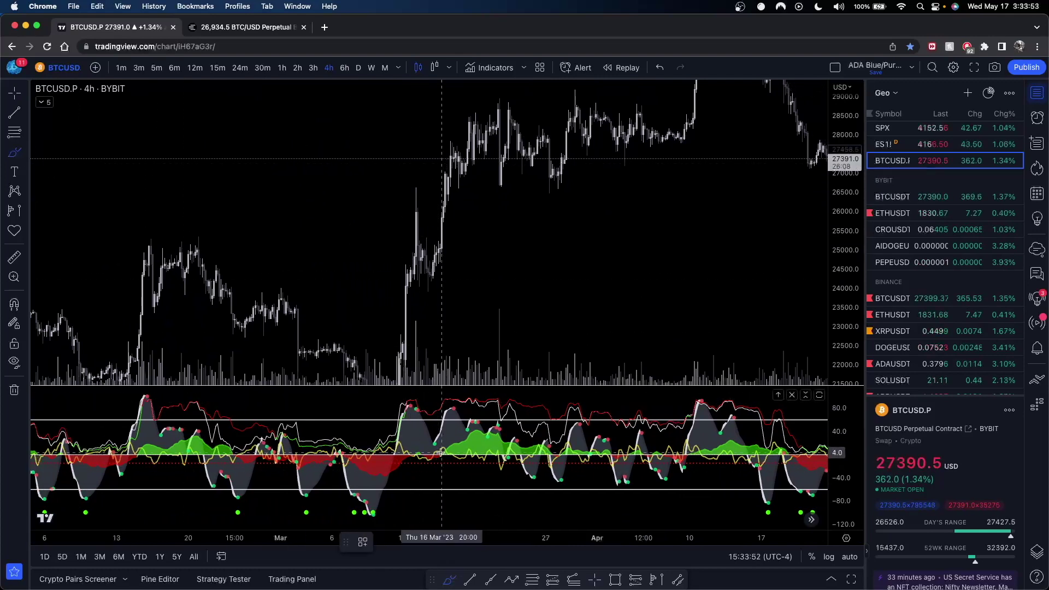
drag(441, 439, 435, 438)
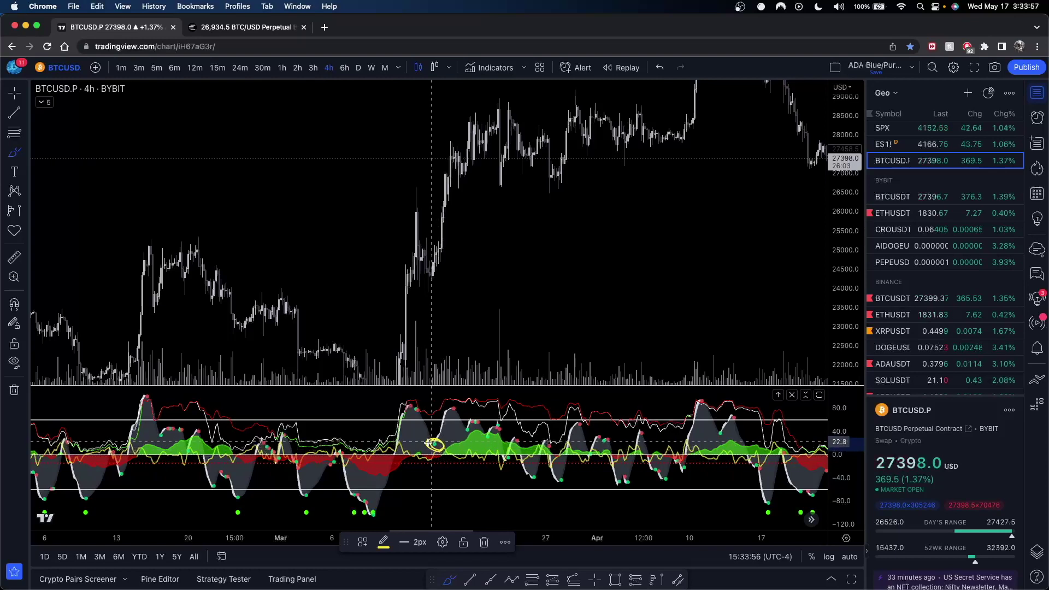
key(super+z)
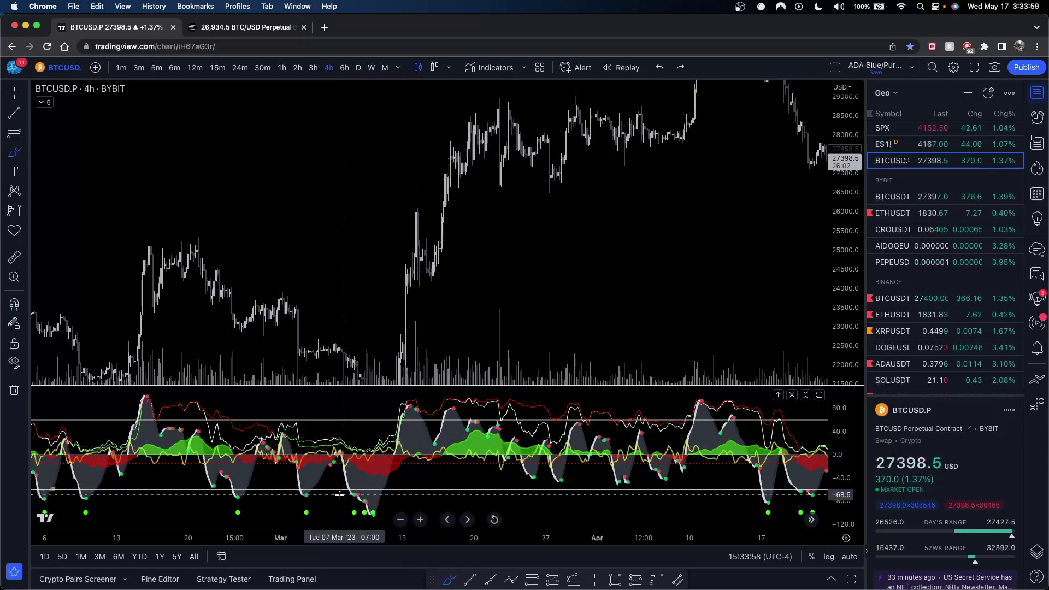
mouse_move(297, 494)
mouse_down()
mouse_move(475, 460)
mouse_move(343, 473)
mouse_up()
key(super+z)
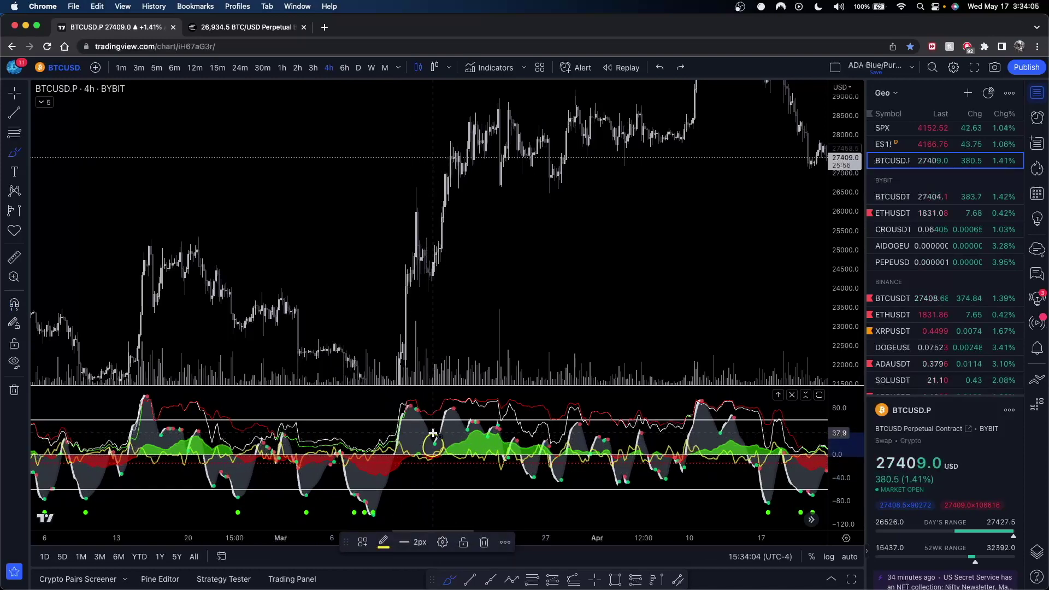
- Undo the circle around the mid-March 4-hour wave trough and a trial brush stroke across the neighbouring waves
key(super+z)
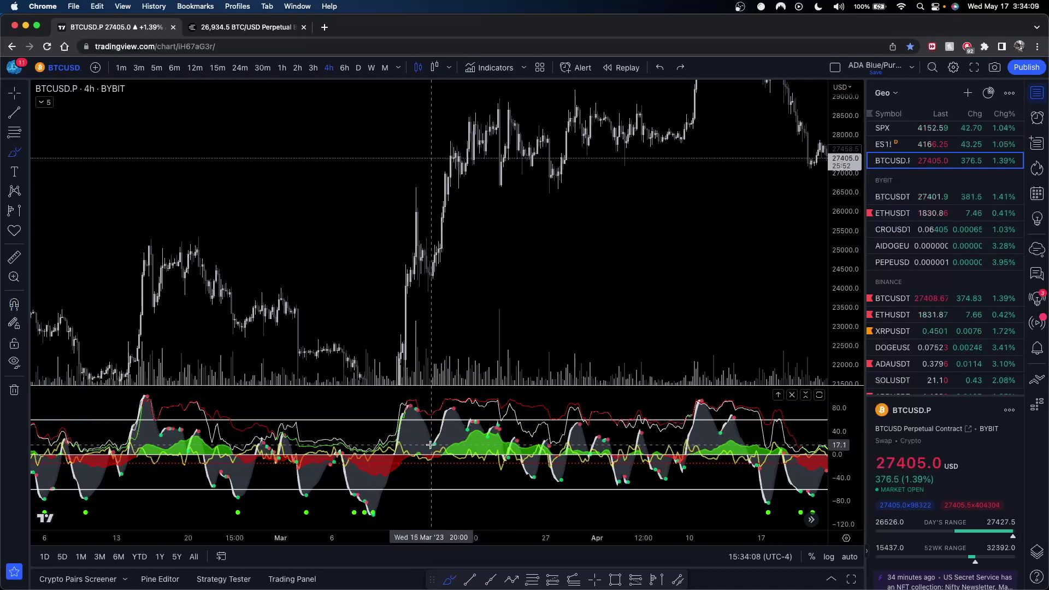
mouse_move(332, 490)
mouse_down()
mouse_move(500, 440)
mouse_move(477, 454)
mouse_up()
key(super+z)
key(Delete)
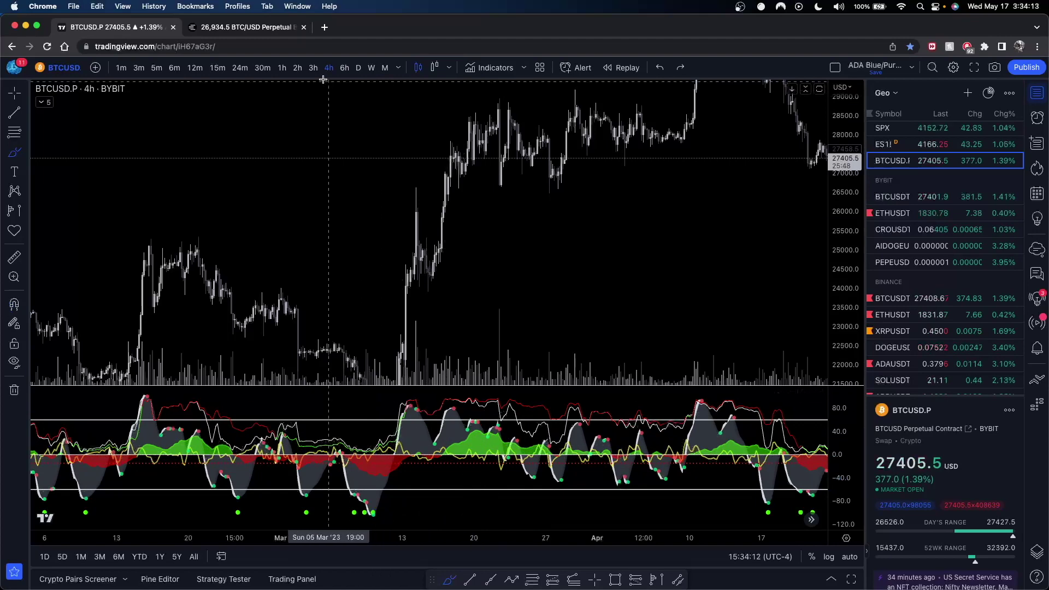
- Switch to the 1-hour timeframe and examine the latest price action around the volume profile with its MarketCipher B waves
click(283, 68)
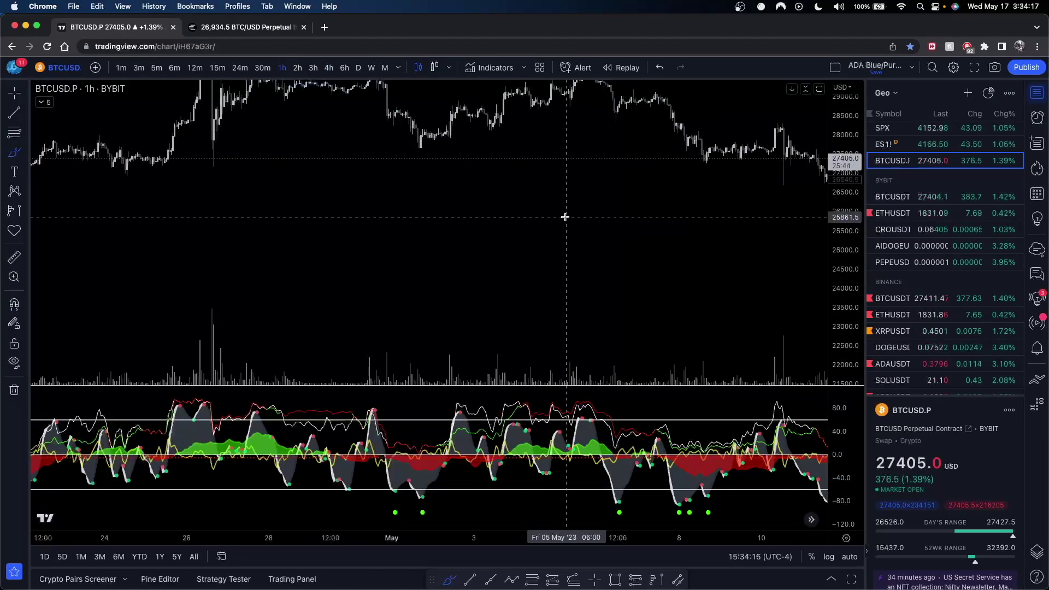
scroll(565, 217, right, 10)
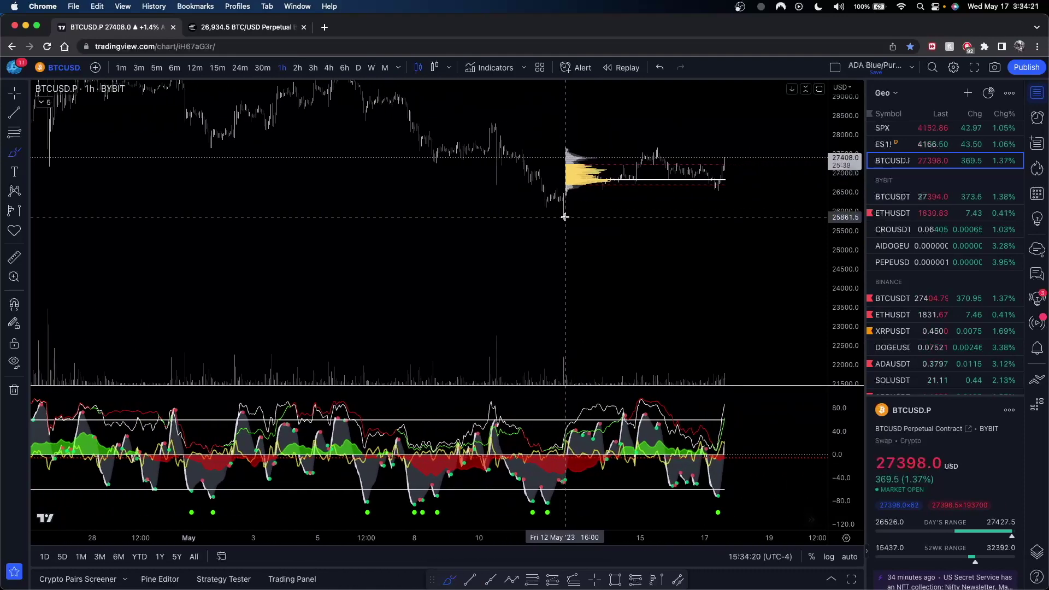
scroll(738, 224, right, 3)
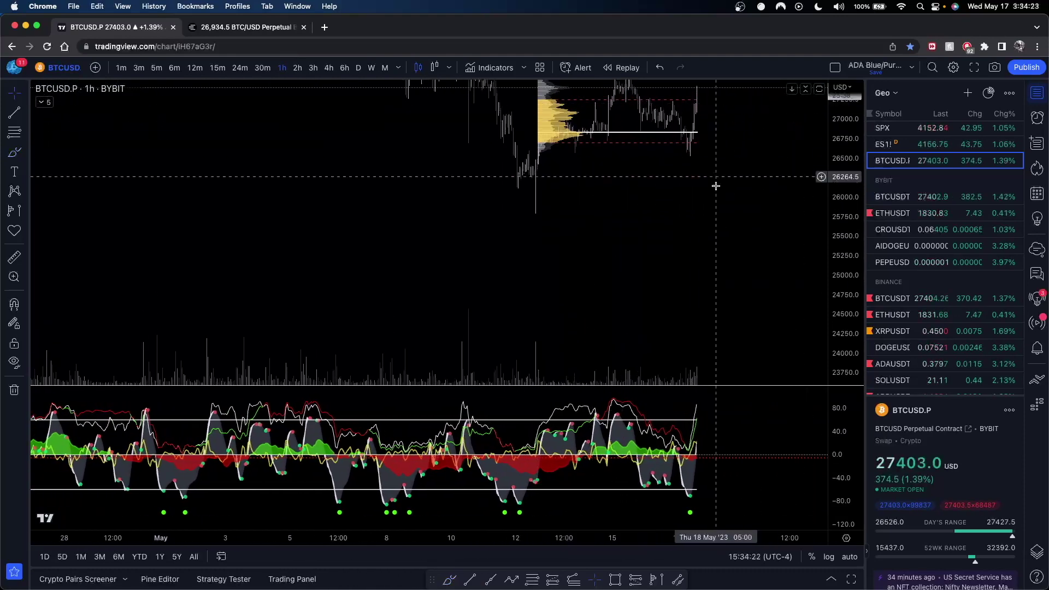
scroll(702, 278, up, 5)
scroll(697, 280, up, 3)
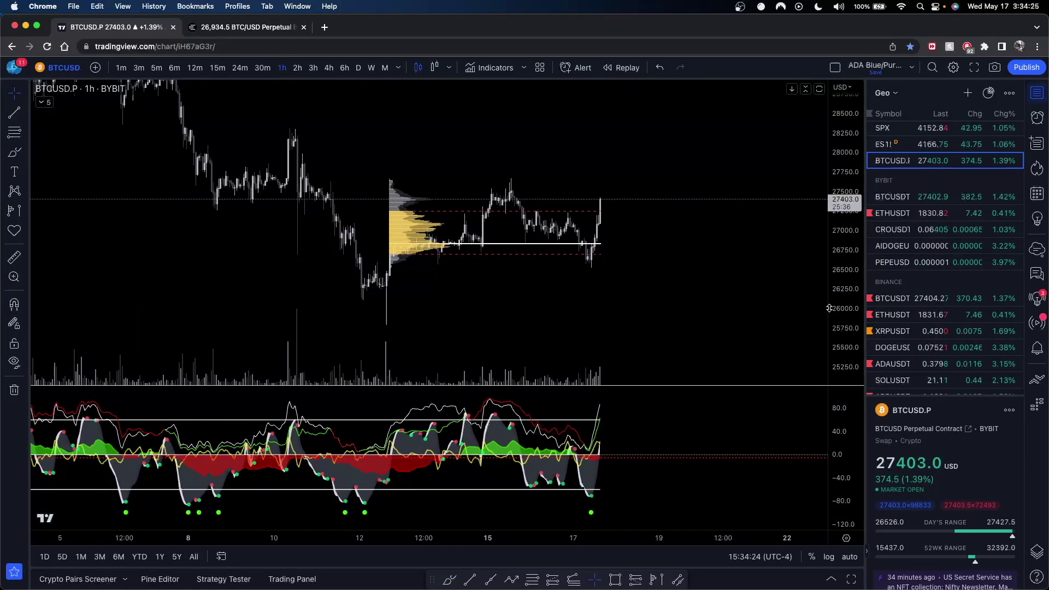
scroll(748, 247, up, 1)
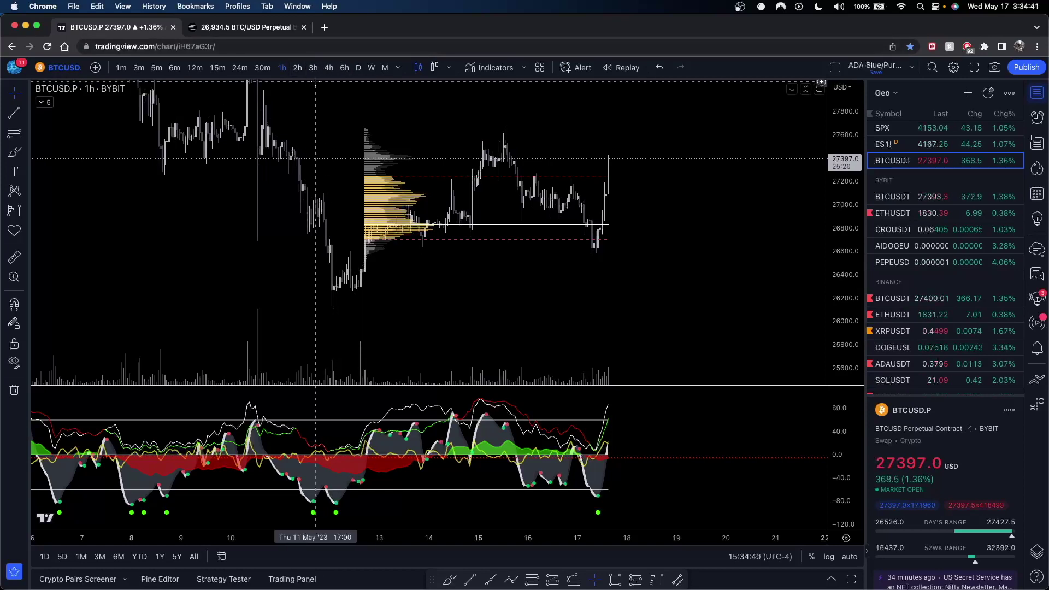
- Compare the latest mid-May price action, volume and waves on the 4-hour and 1-hour timeframes
click(328, 67)
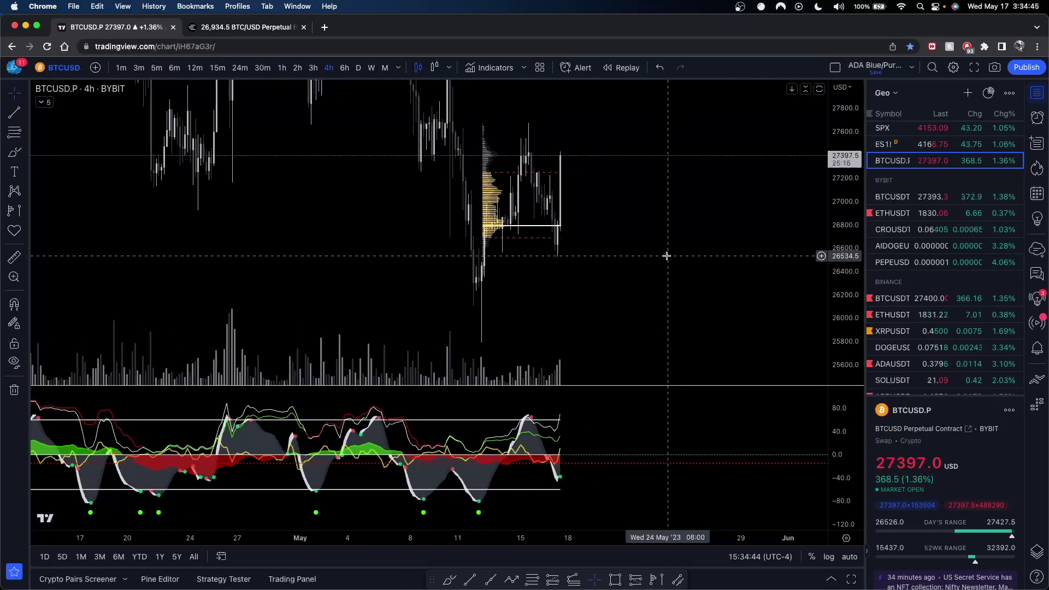
scroll(688, 239, up, 6)
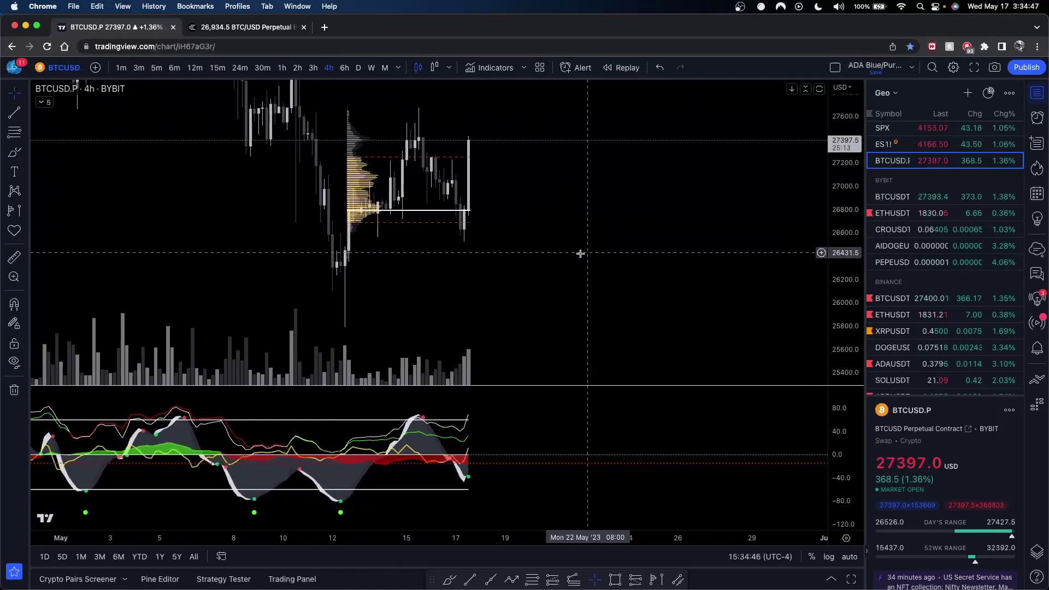
scroll(709, 244, up, 3)
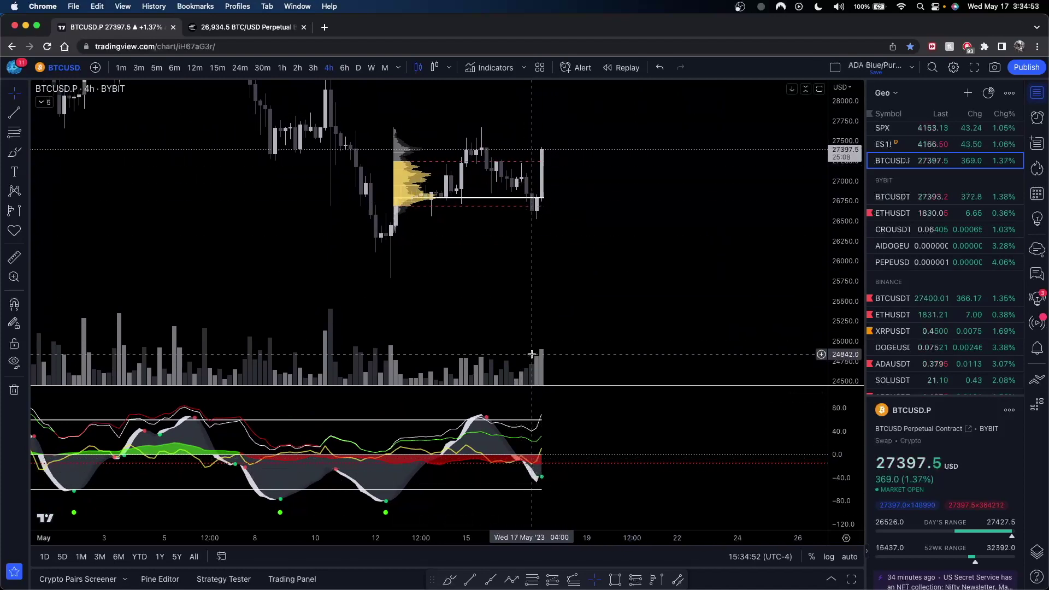
click(282, 67)
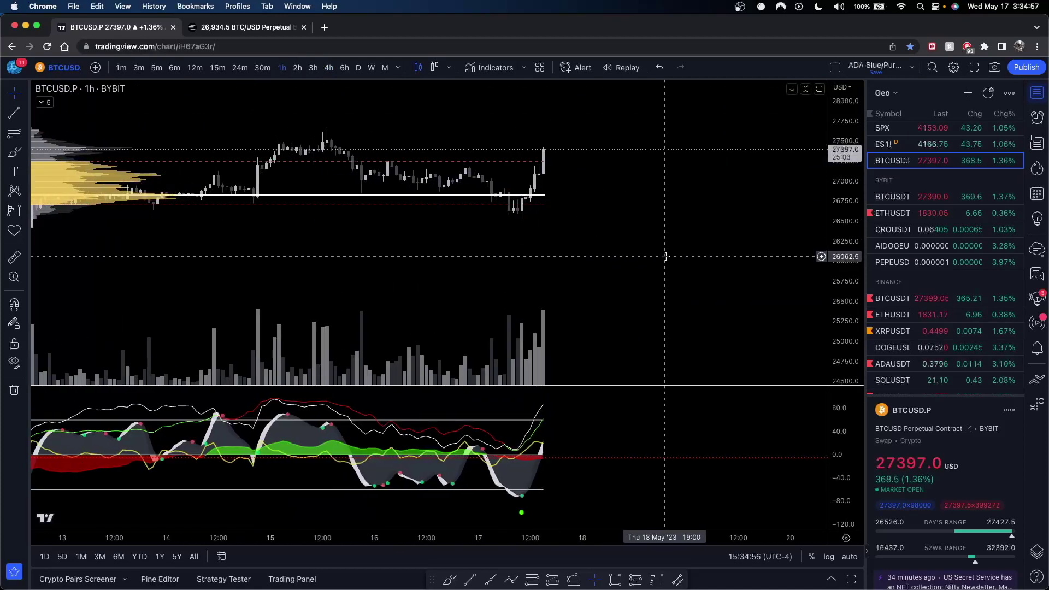
scroll(665, 256, down, 2)
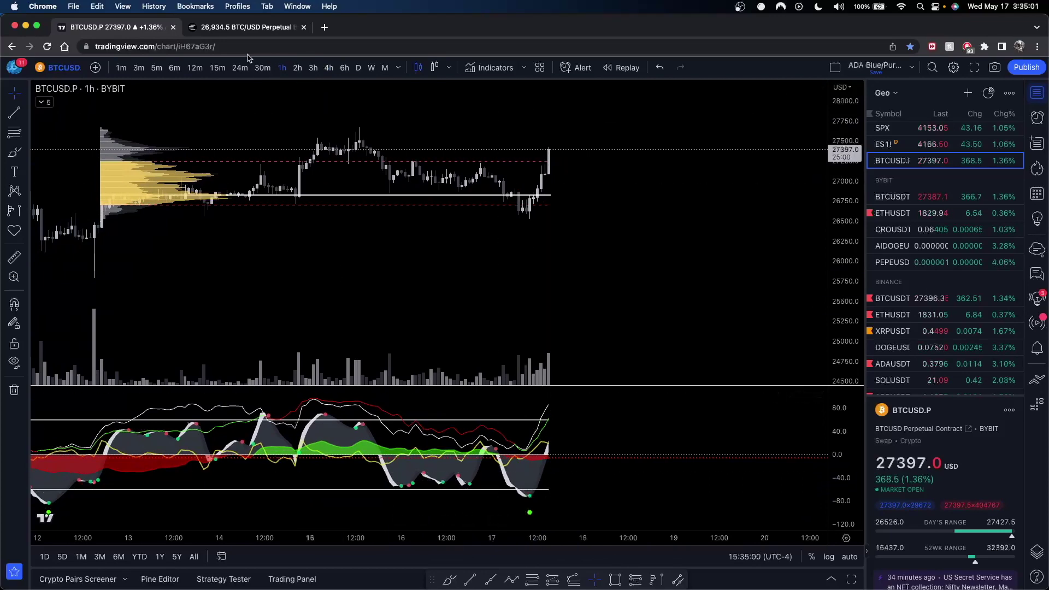
- Switch to the 12-minute timeframe and examine the May 17 price recovery and waves with a stretched price scale
click(195, 67)
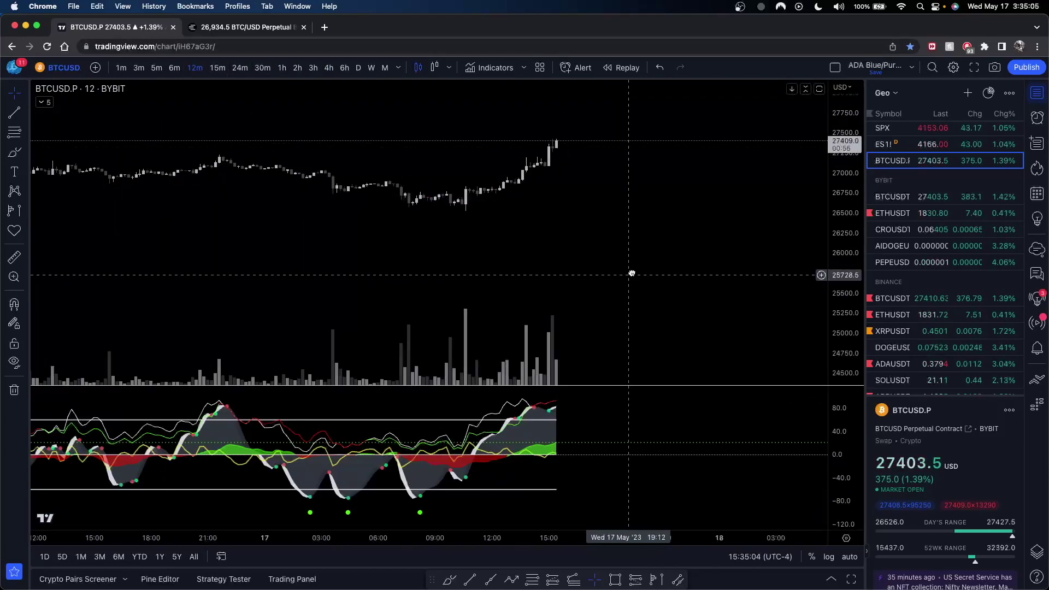
scroll(632, 273, down, 2)
drag(839, 260, 839, 99)
drag(659, 212, 724, 262)
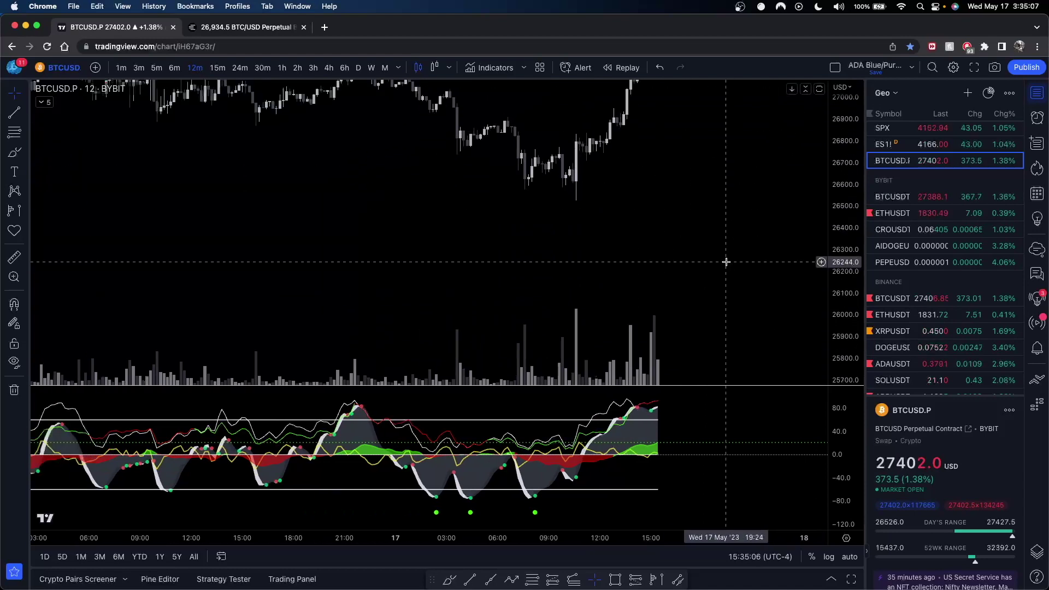
- Examine price, volume and the oscillator on the 12-minute BTCUSD.P chart around the 17 May lows
scroll(634, 260, up, 2)
drag(841, 284, 839, 218)
drag(721, 219, 787, 261)
scroll(763, 260, up, 2)
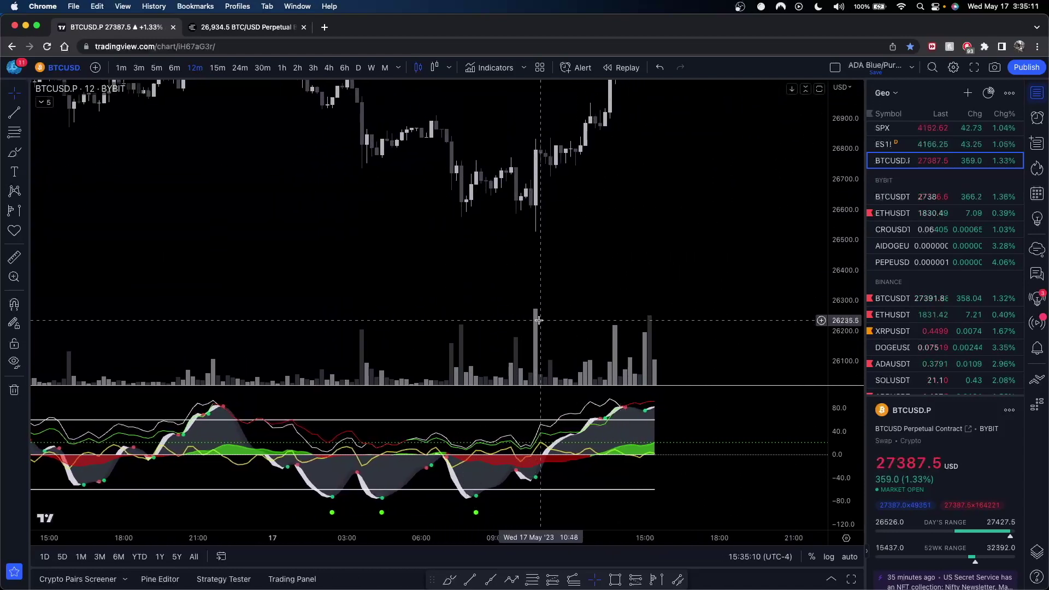
drag(527, 210, 461, 227)
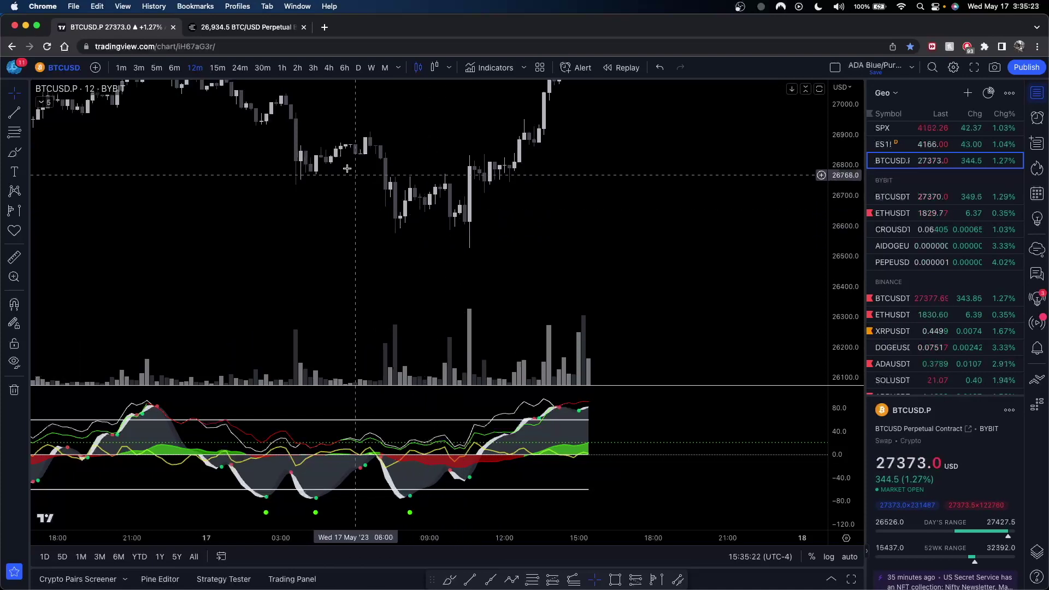
- Check BTCUSD.P on the 1-hour and 4-hour timeframes, bringing the recent candles and volume profile into view
click(281, 74)
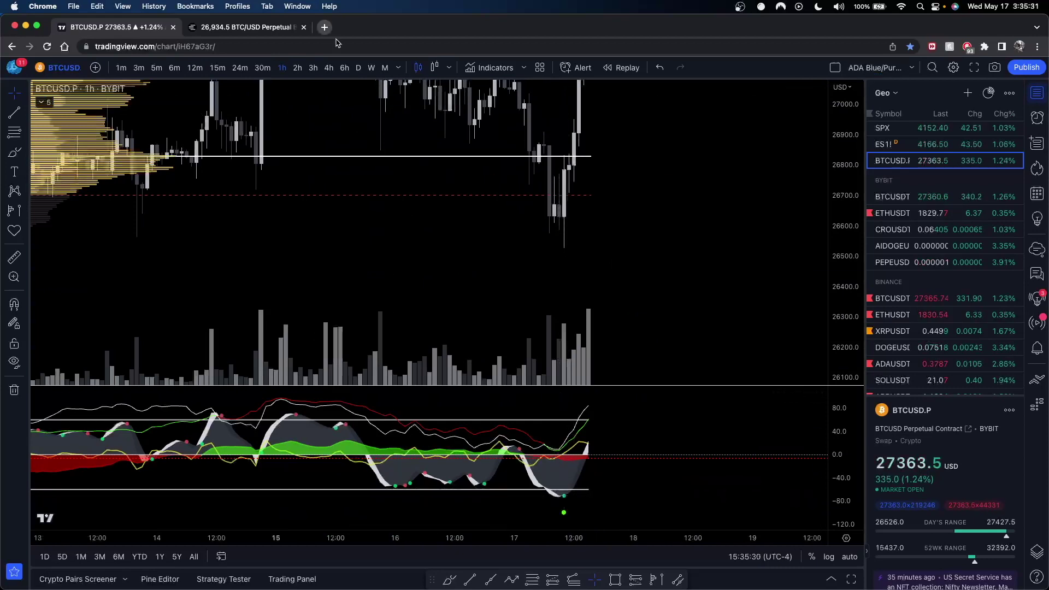
click(329, 68)
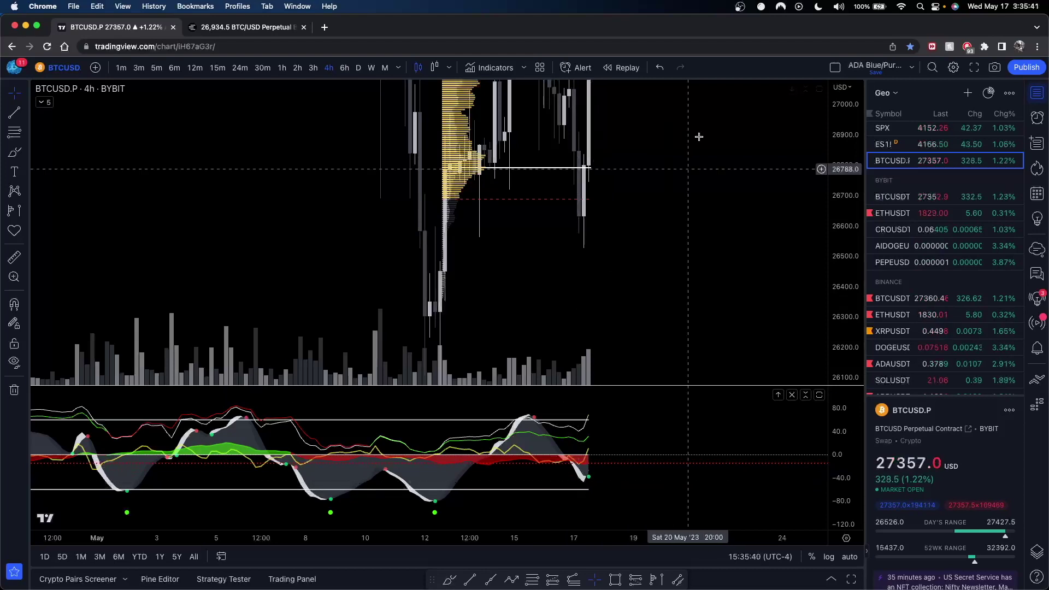
drag(839, 126, 833, 331)
scroll(716, 306, right, 5)
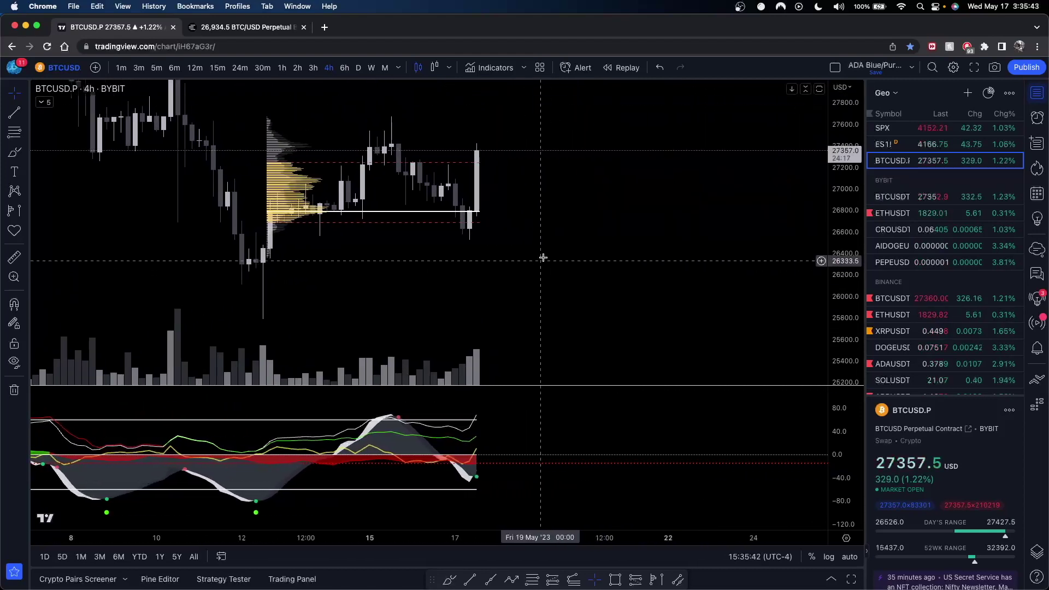
scroll(505, 473, down, 5)
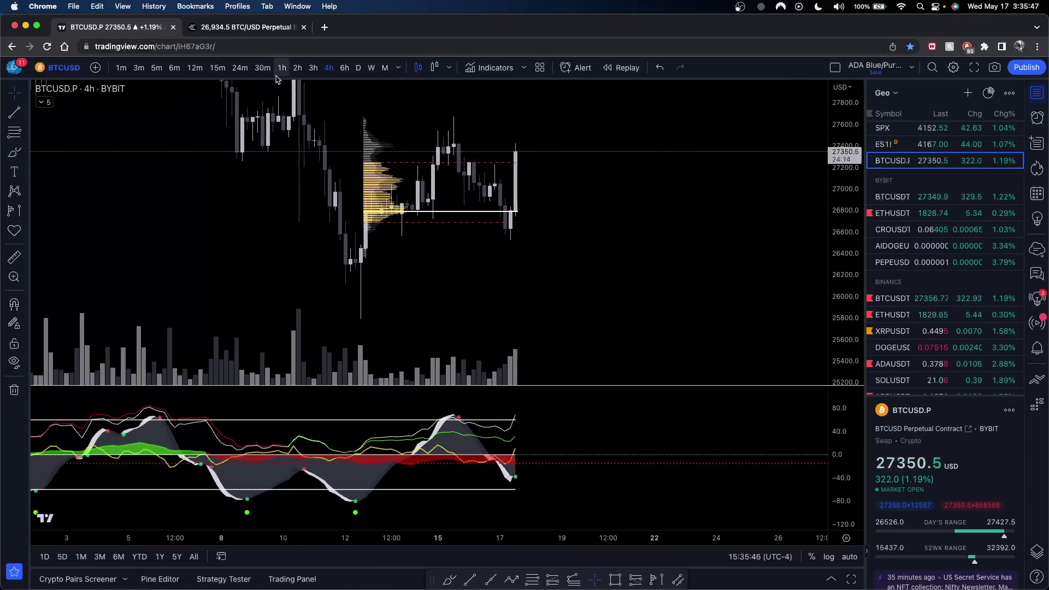
- Compare BTCUSD.P on the 12-minute and 1-minute timeframes, focusing on the rally of 17 May
click(195, 67)
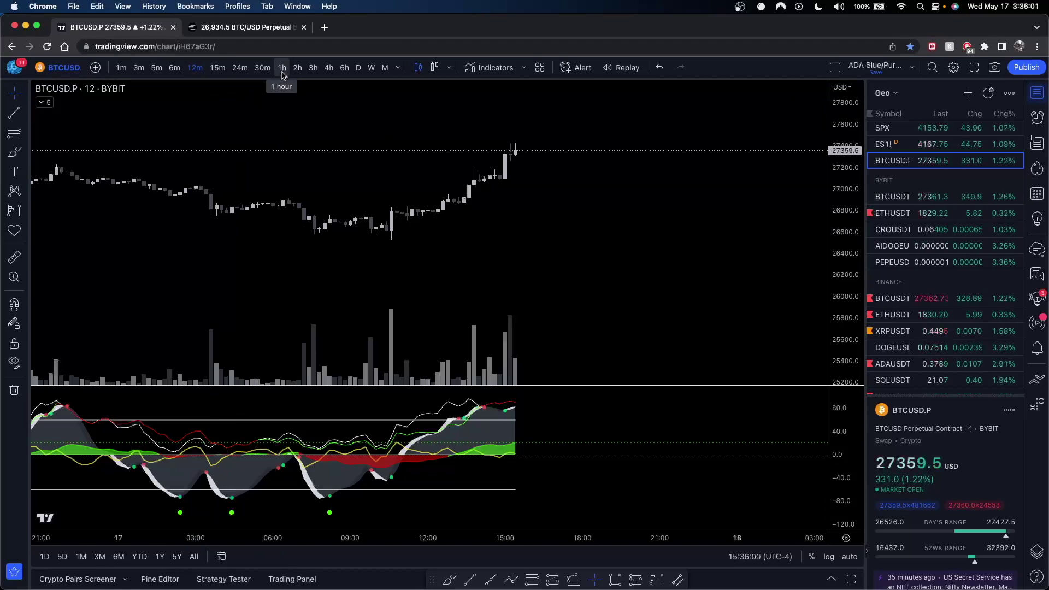
click(120, 67)
drag(649, 253, 545, 256)
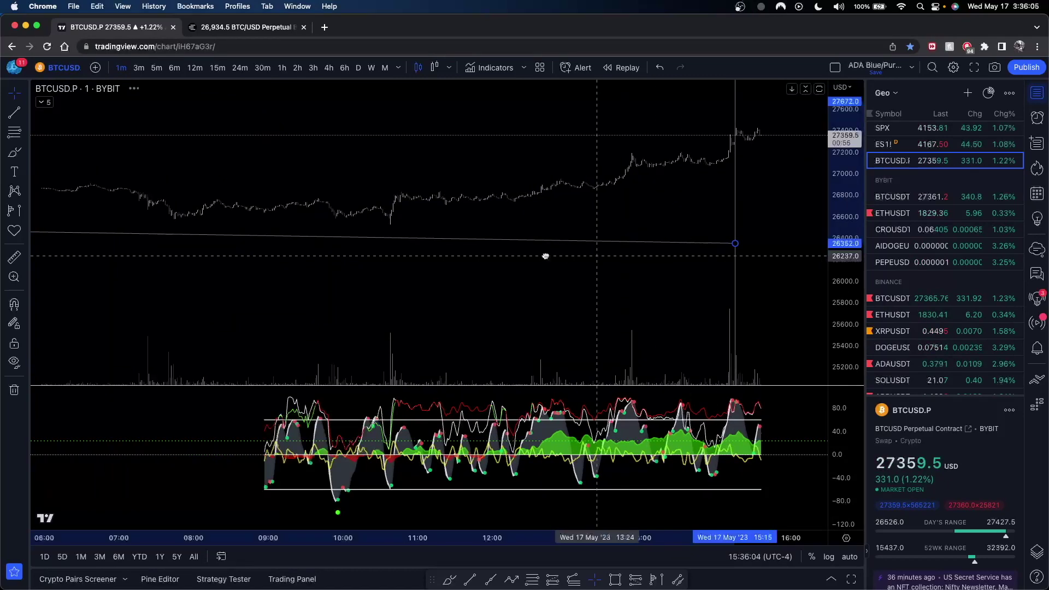
drag(617, 288, 503, 287)
drag(860, 300, 836, 139)
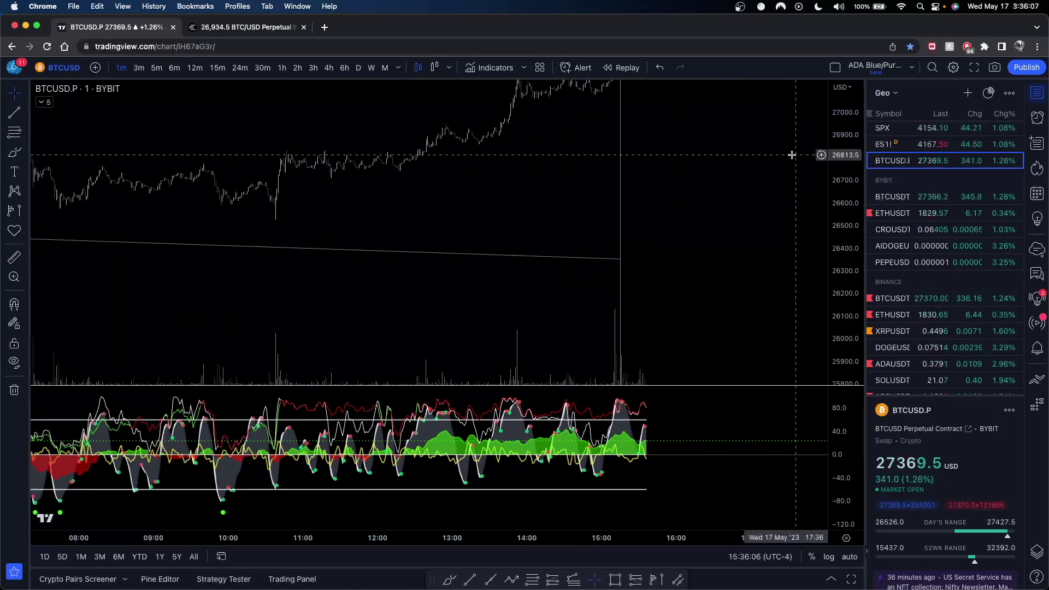
drag(720, 214, 757, 295)
scroll(748, 295, up, 4)
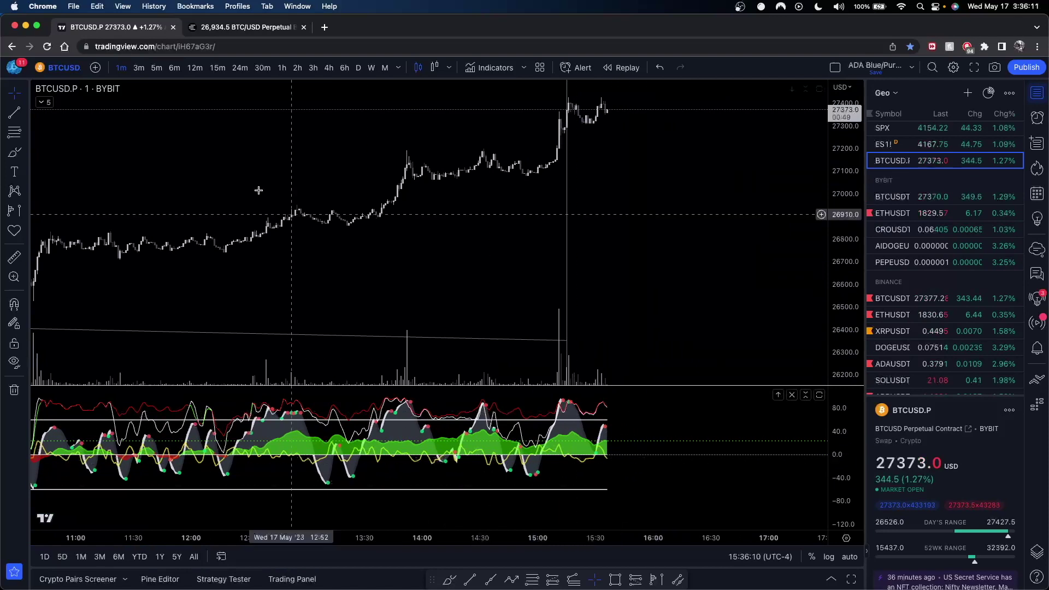
- Circle the 1-minute oscillator low near 13:24 with the Brush, undo it, and brush a stroke along the price rise that follows
click(21, 156)
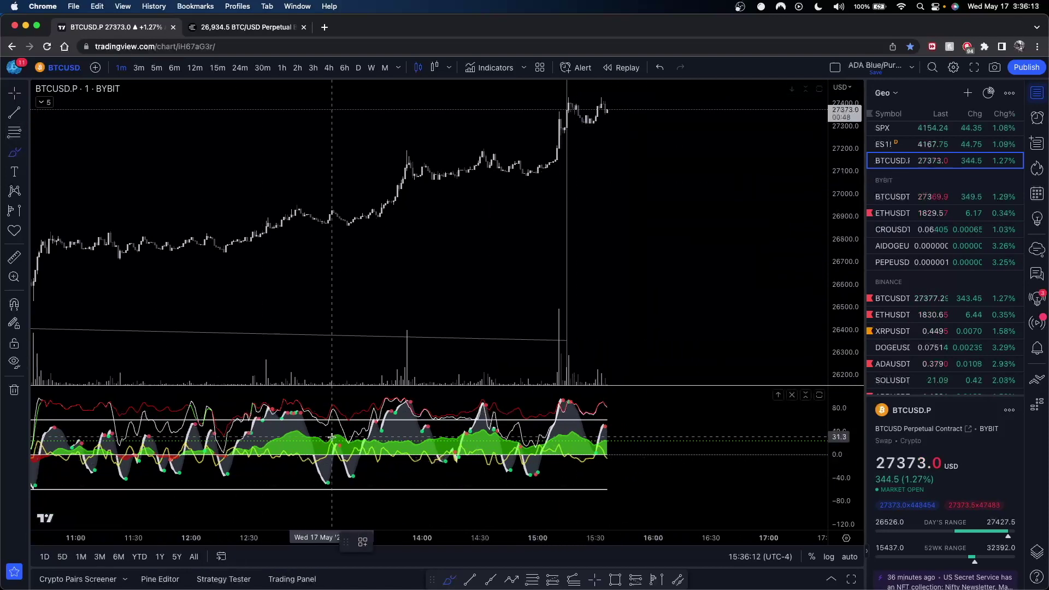
drag(353, 477, 342, 477)
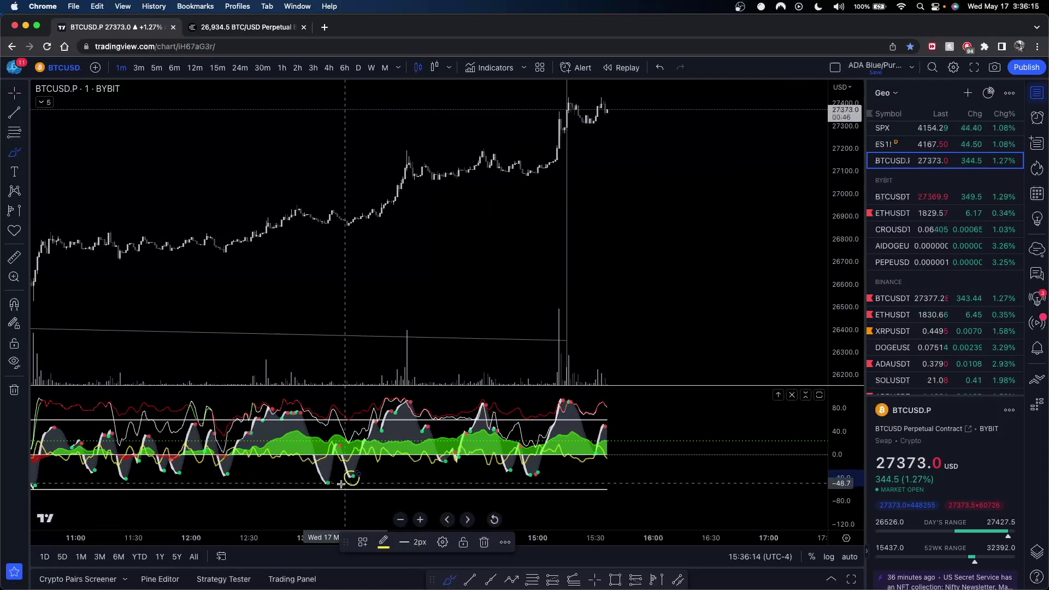
key(super+z)
drag(353, 224, 400, 144)
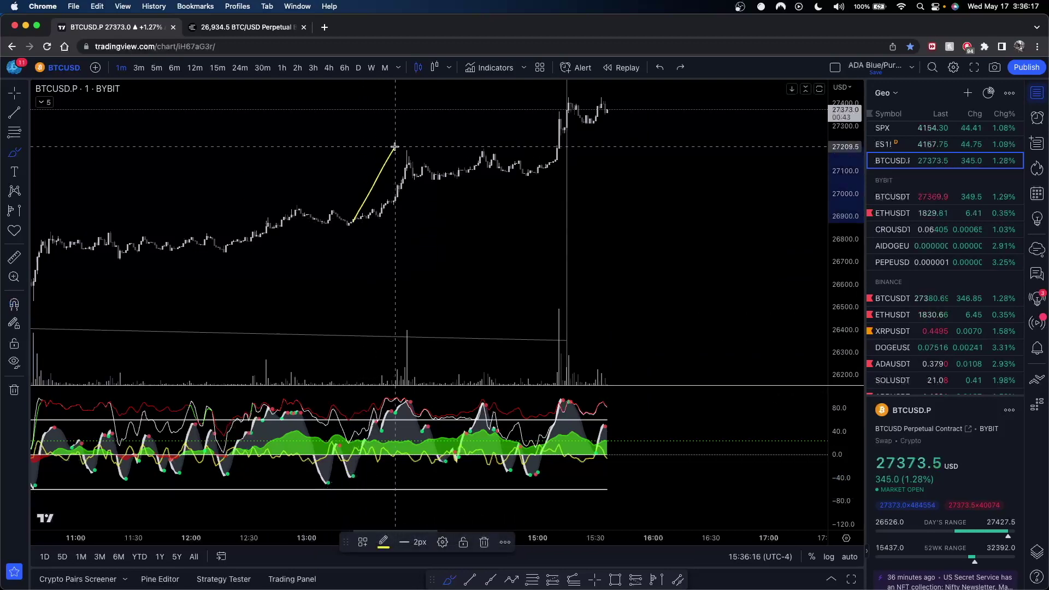
- Switch to the 1-hour timeframe, brush a short line in the empty area after the latest candle, and delete it
click(281, 67)
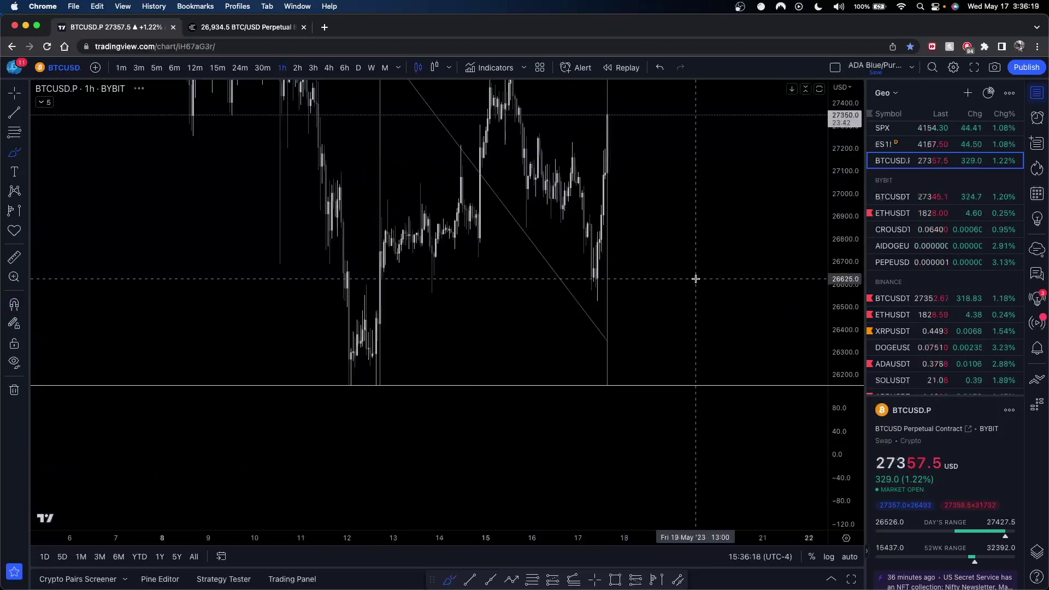
drag(438, 267, 566, 283)
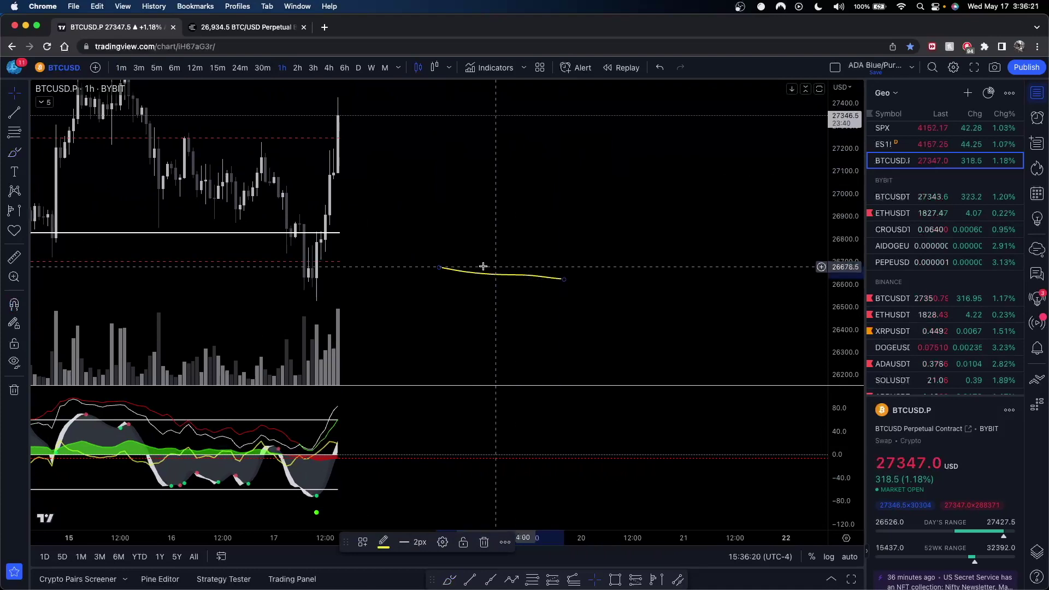
key(BackSpace)
drag(435, 279, 580, 281)
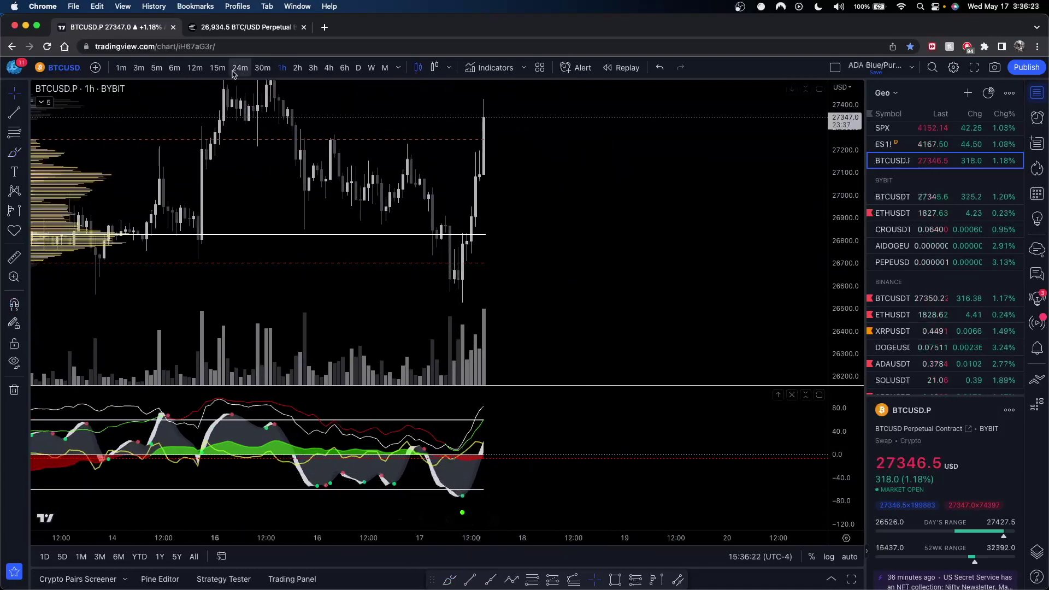
- Review the 17 May BTCUSD.P move on the 12-minute timeframe and on the 1-minute timeframe
click(195, 68)
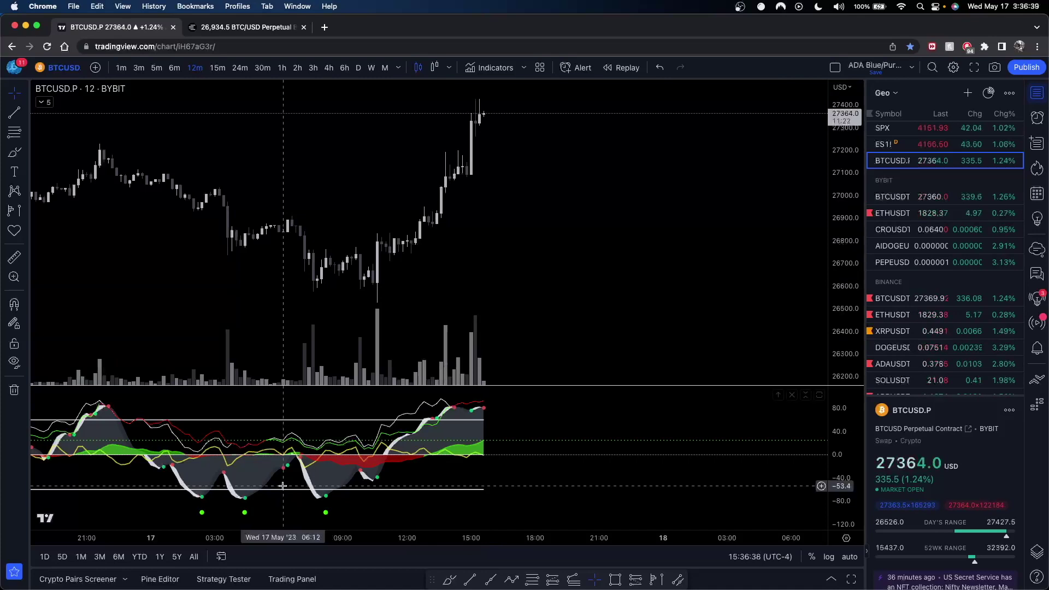
drag(502, 290, 587, 304)
scroll(591, 303, up, 1)
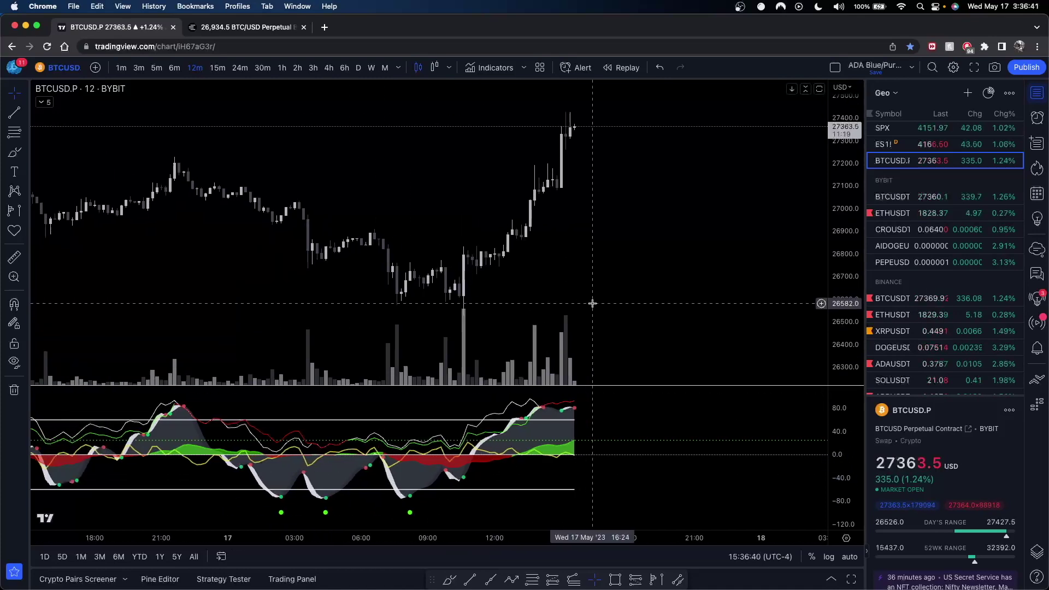
scroll(592, 298, left, 3)
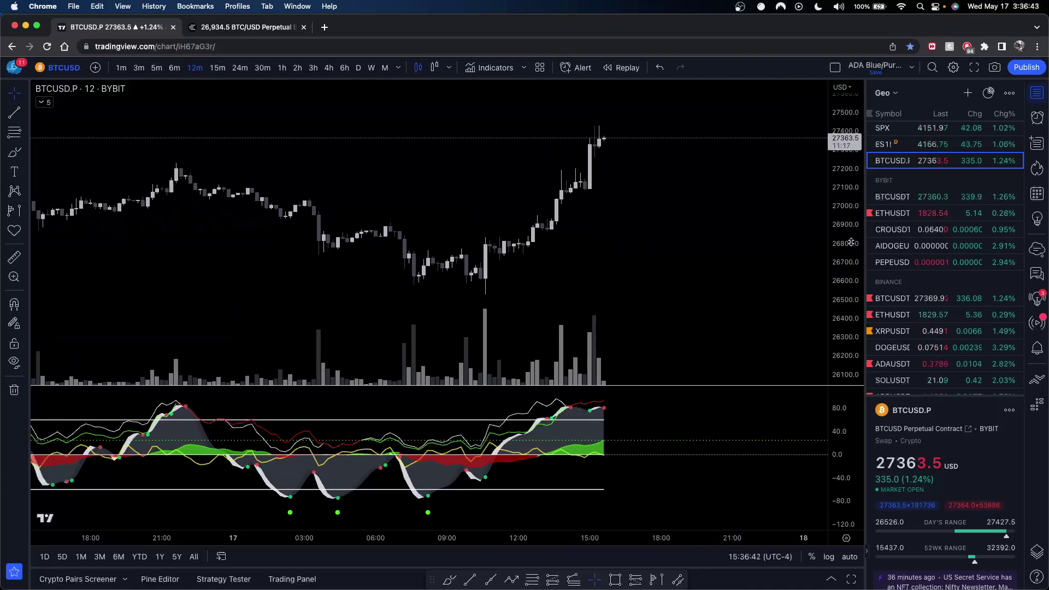
scroll(595, 286, left, 2)
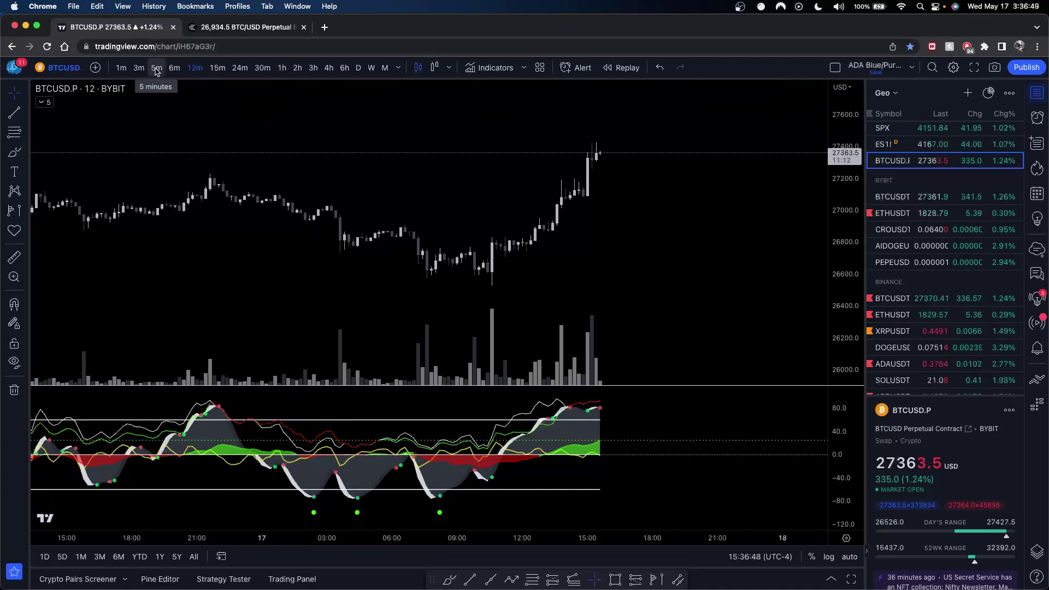
click(125, 70)
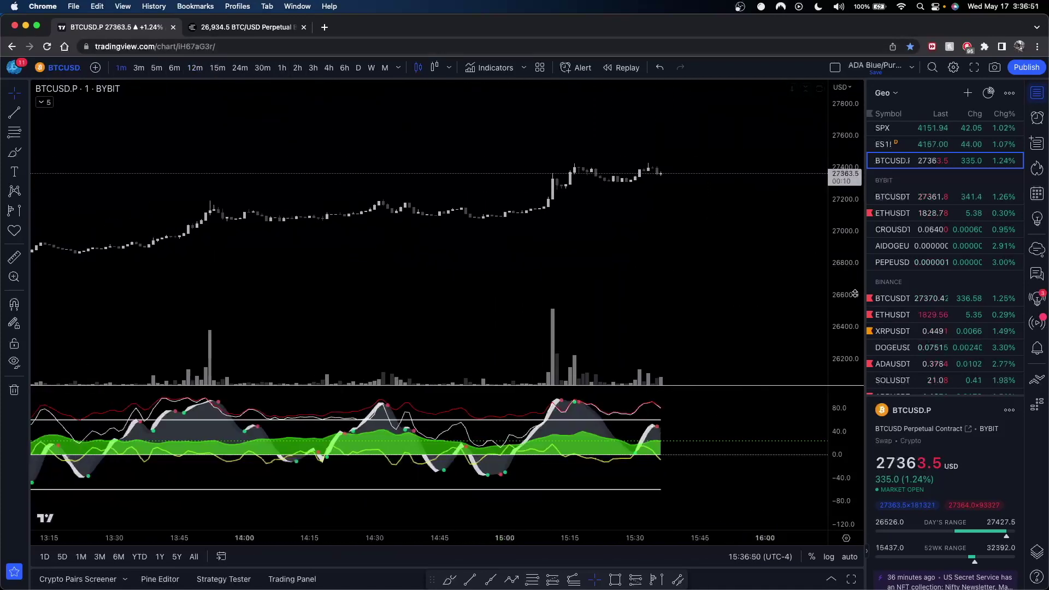
scroll(671, 276, down, 5)
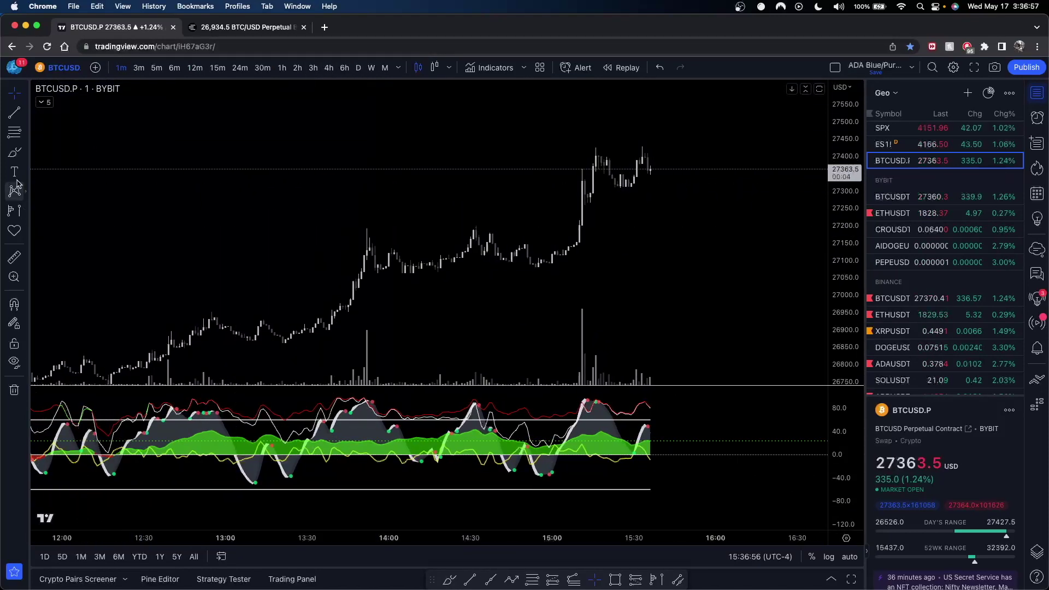
- Brush freehand strokes across the 1-minute price area and undo them
click(15, 154)
mouse_move(54, 271)
mouse_down()
mouse_move(117, 123)
mouse_move(172, 295)
mouse_move(225, 296)
mouse_move(308, 95)
mouse_move(392, 154)
mouse_move(455, 166)
mouse_move(497, 308)
mouse_up()
mouse_move(88, 350)
mouse_down()
mouse_move(99, 325)
mouse_move(224, 364)
mouse_move(336, 325)
mouse_move(455, 307)
mouse_move(623, 186)
mouse_move(700, 355)
mouse_move(819, 201)
mouse_up()
key(super+z)
key(super+z)
key(super+z)
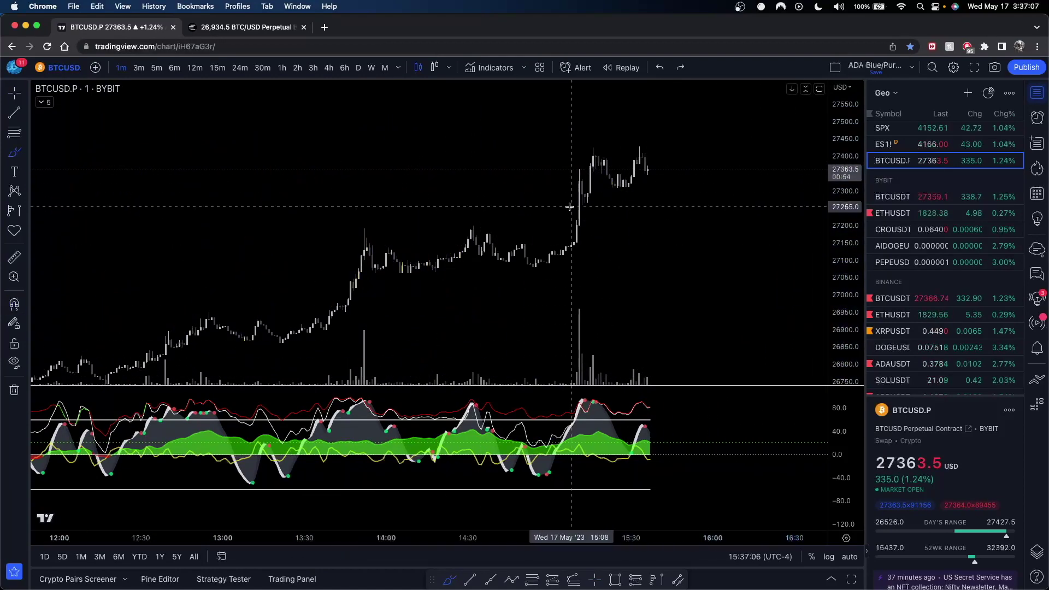
- Examine the 1-minute BTCUSD.P chart's price, volume and oscillator through the 17 May rally up to the latest candles
scroll(483, 172, up, 2)
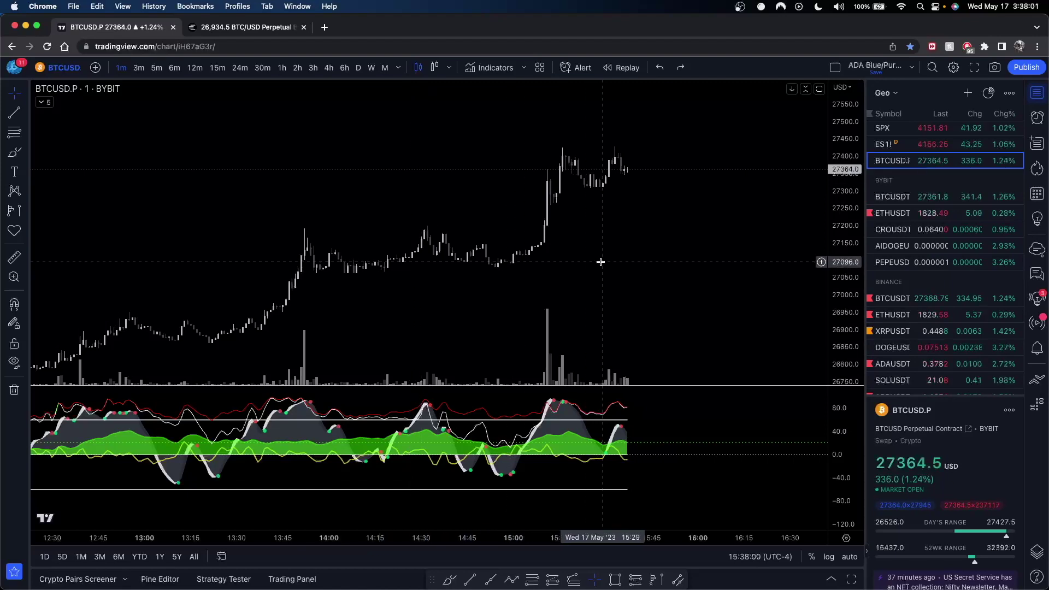
scroll(683, 264, down, 3)
drag(741, 271, 695, 258)
drag(844, 191, 845, 235)
scroll(770, 234, left, 2)
scroll(769, 233, up, 3)
scroll(769, 234, up, 2)
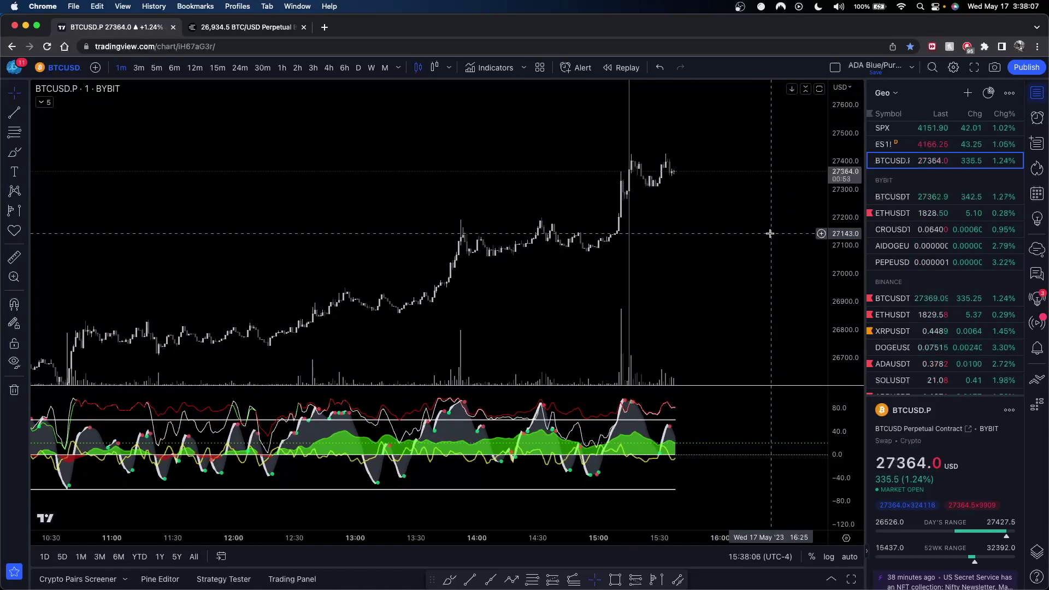
scroll(710, 260, up, 2)
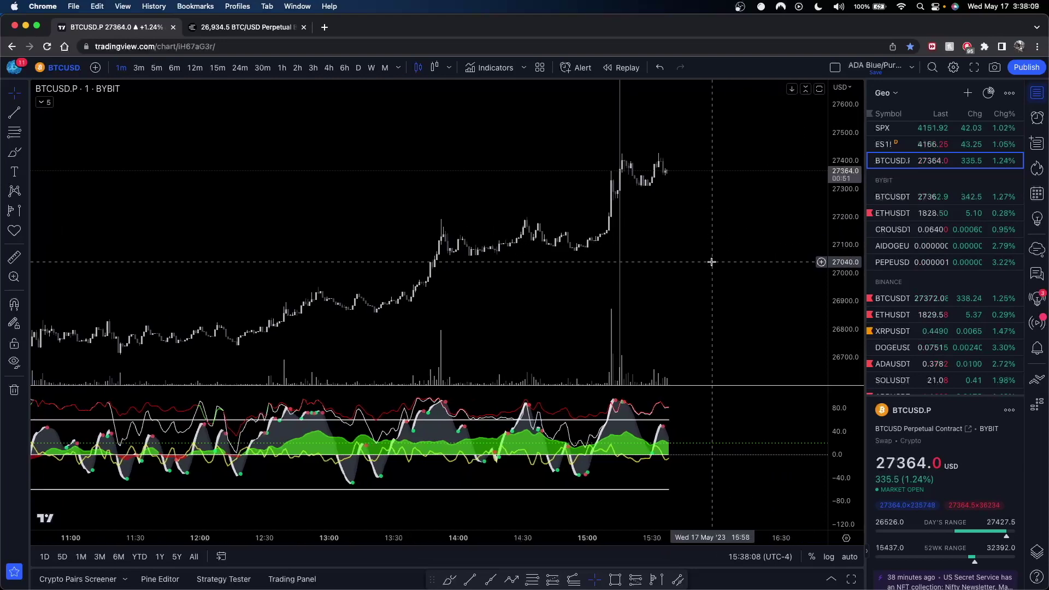
scroll(710, 267, up, 3)
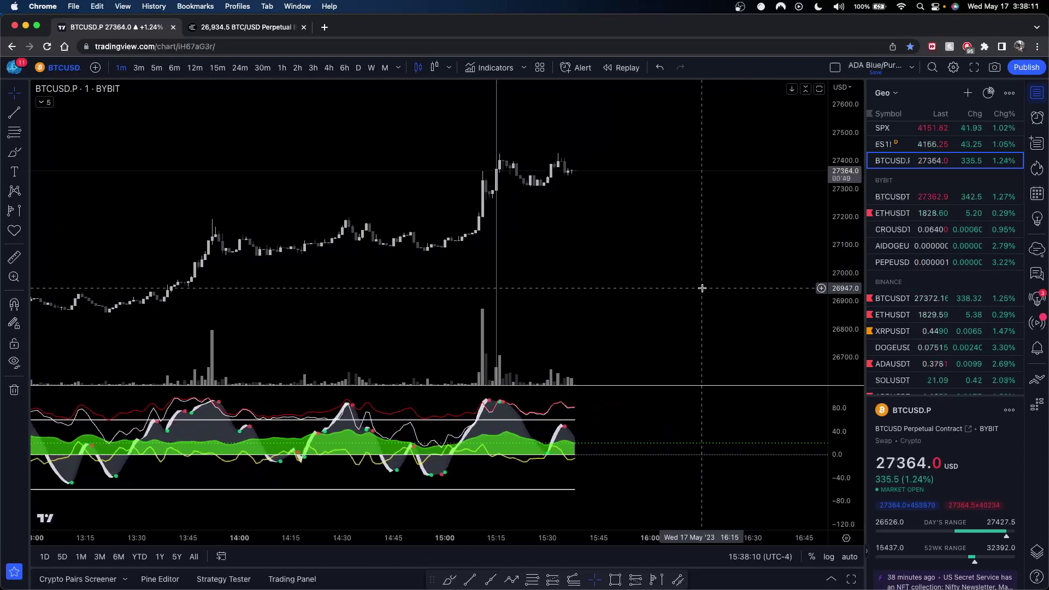
scroll(701, 288, up, 1)
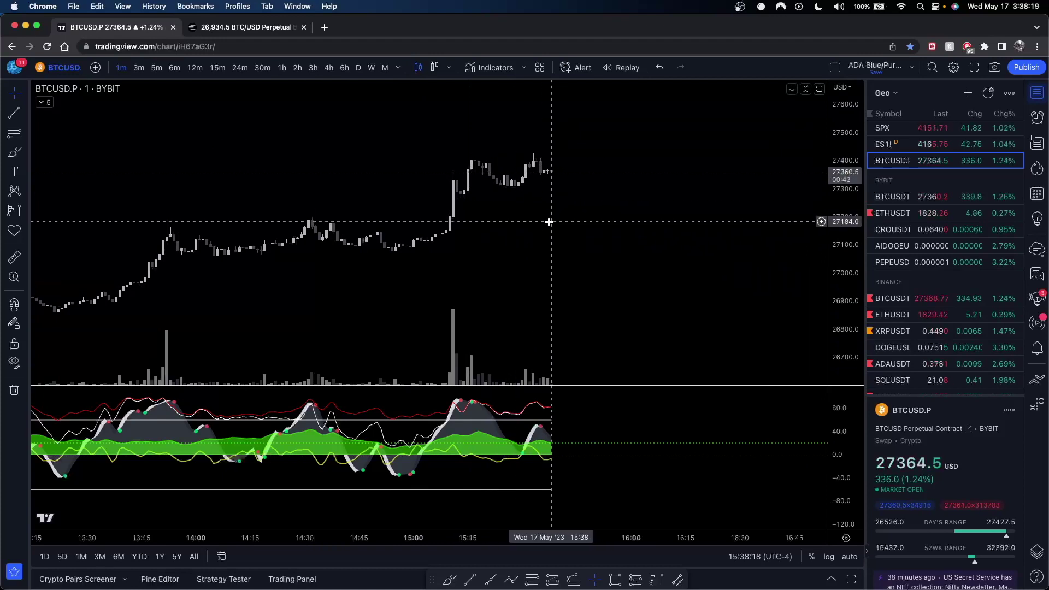
drag(761, 286, 813, 289)
scroll(781, 264, left, 3)
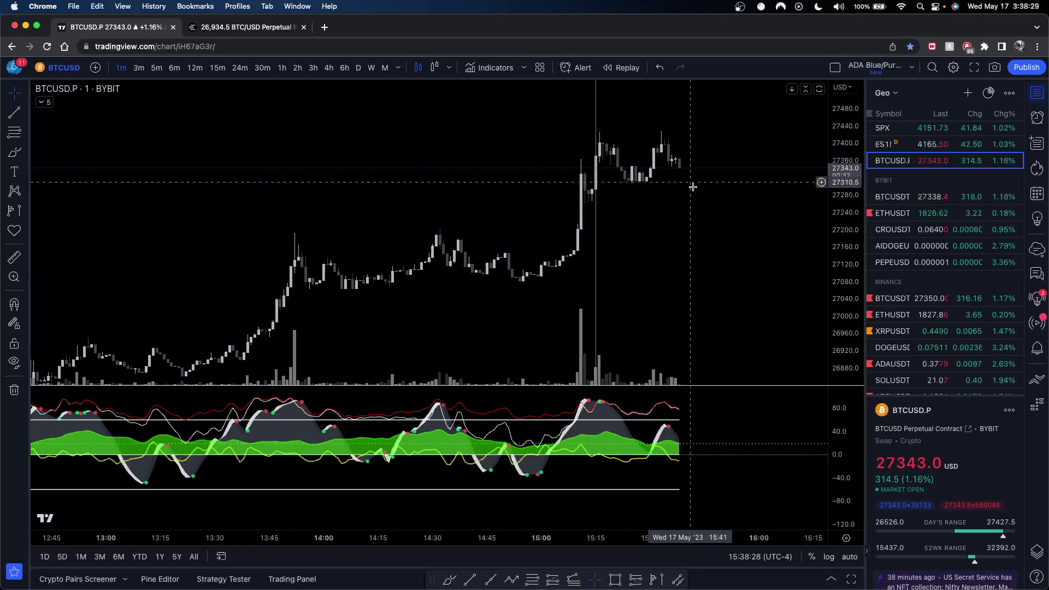
scroll(686, 181, right, 3)
drag(662, 219, 688, 224)
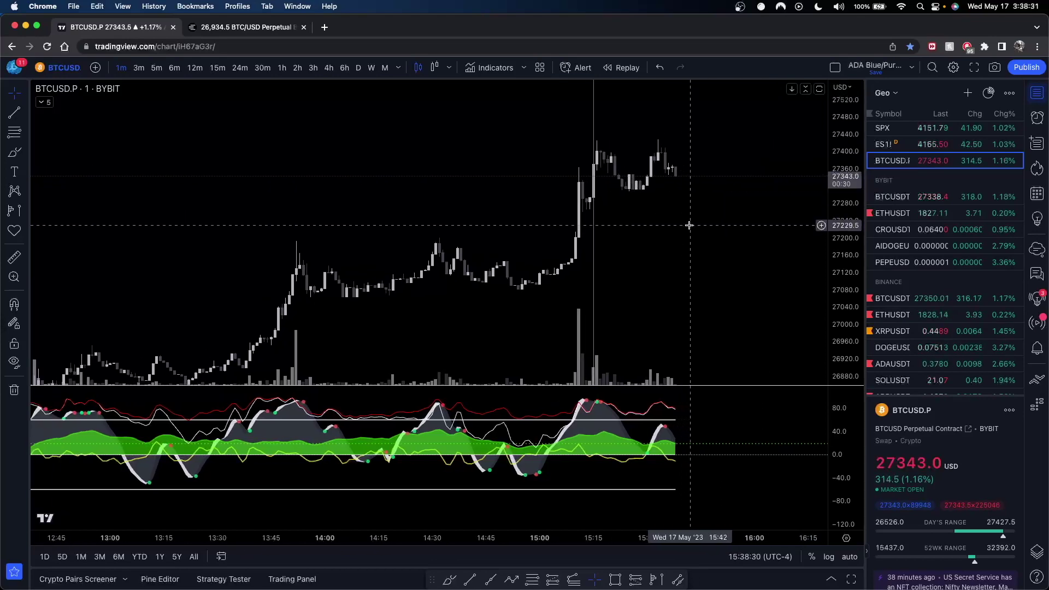
scroll(688, 224, up, 1)
scroll(944, 225, up, 1)
key(ctrl+Up)
key(ctrl+Up)
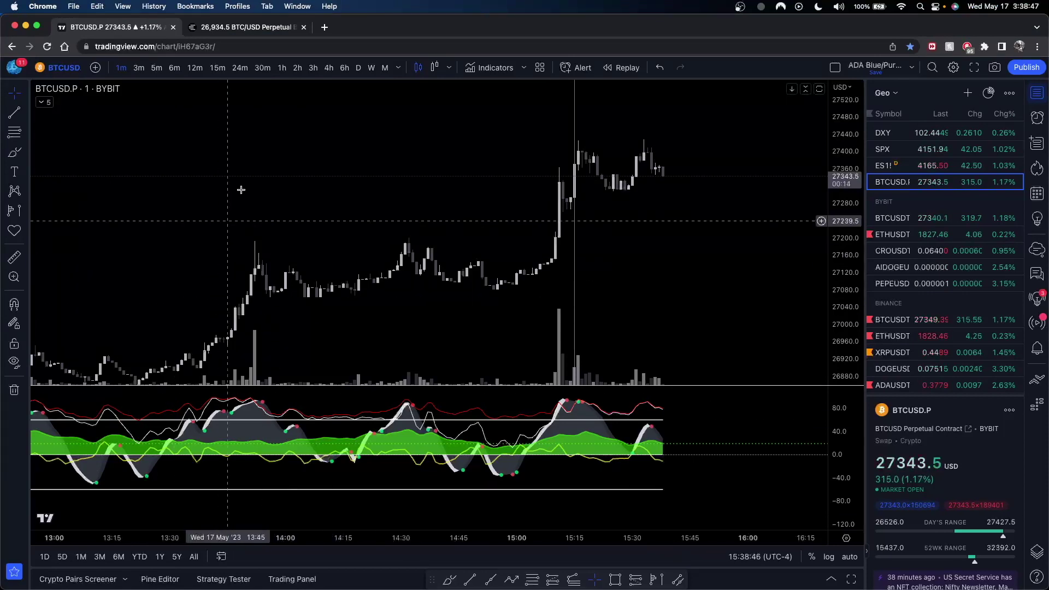
- Set the chart to the 1-hour timeframe and load Bybit's BTCUSDT.P from the watchlist
click(297, 68)
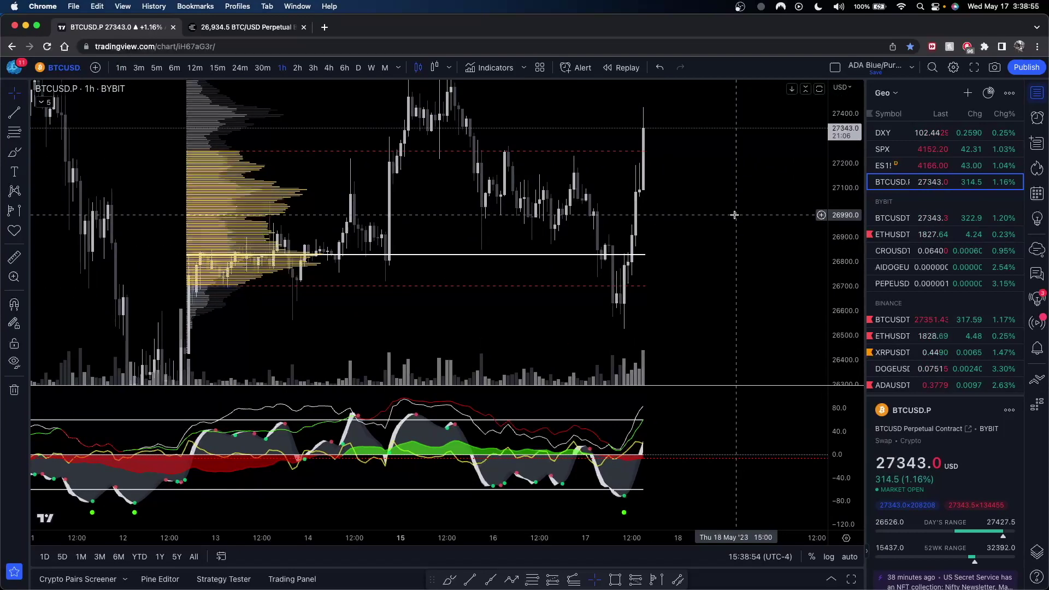
scroll(710, 219, right, 3)
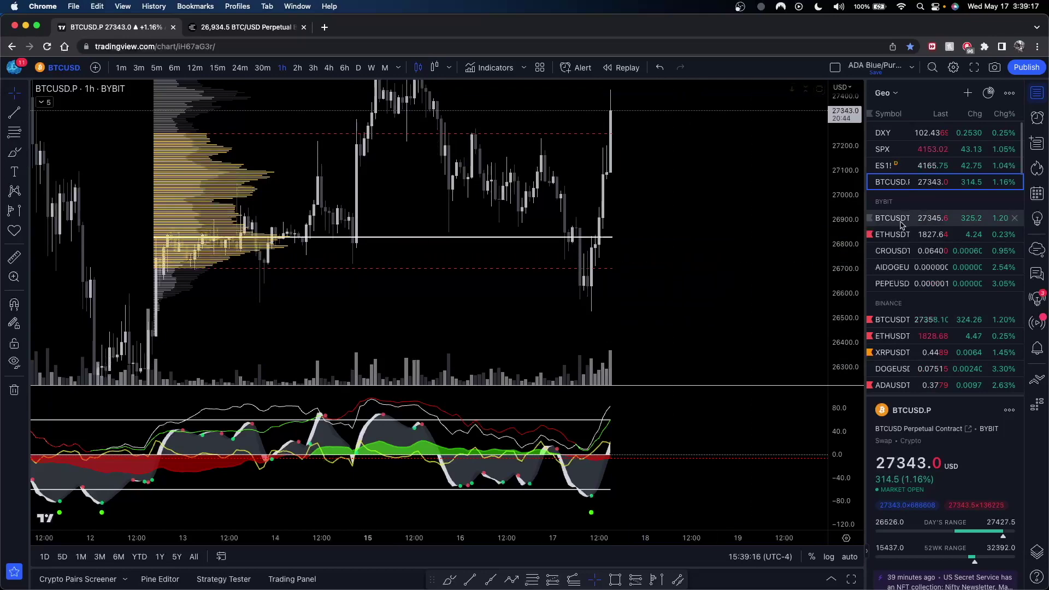
click(919, 221)
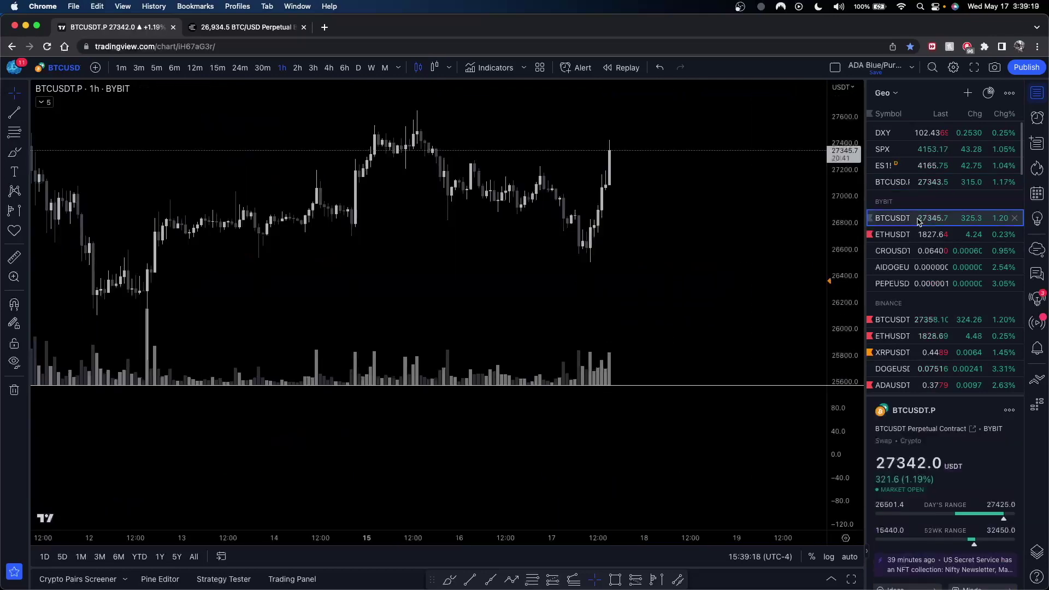
drag(679, 227, 620, 216)
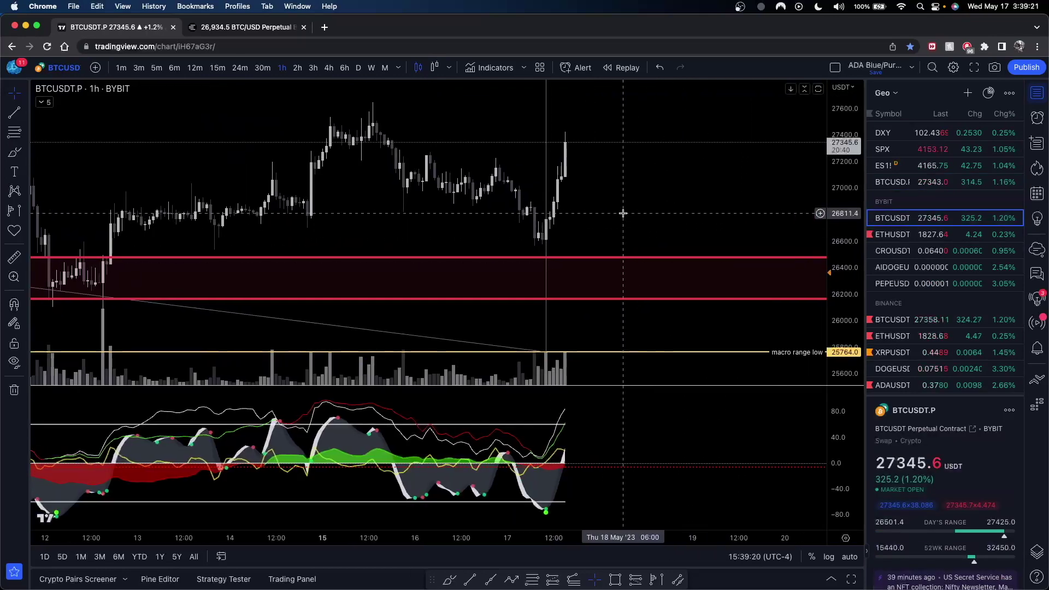
- Examine the 1-hour BTCUSDT.P chart's 17 May low against the red support zone, along with its volume and oscillator
scroll(618, 216, up, 5)
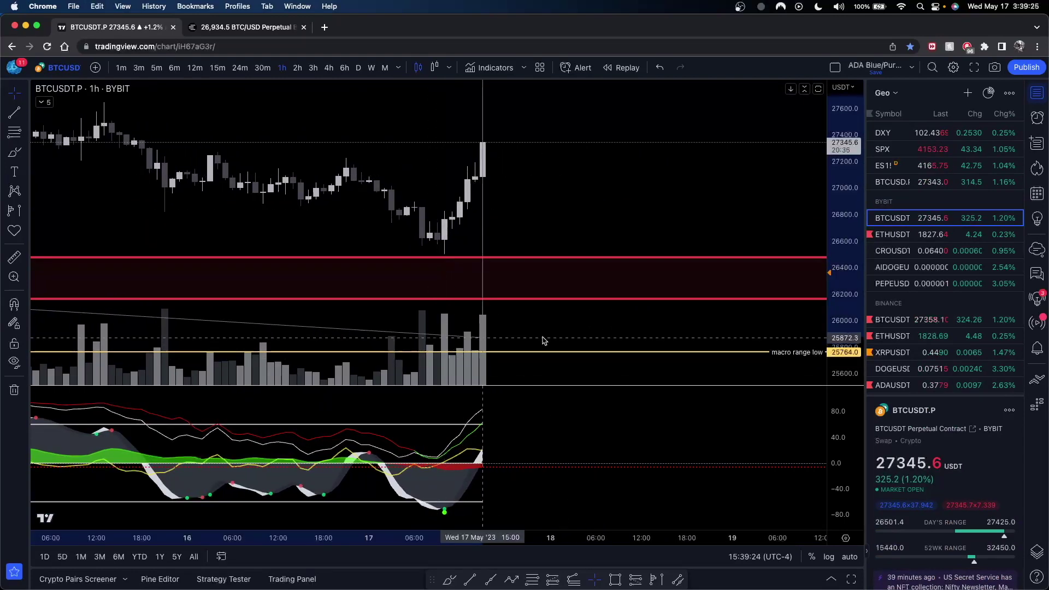
click(603, 232)
drag(843, 311, 843, 128)
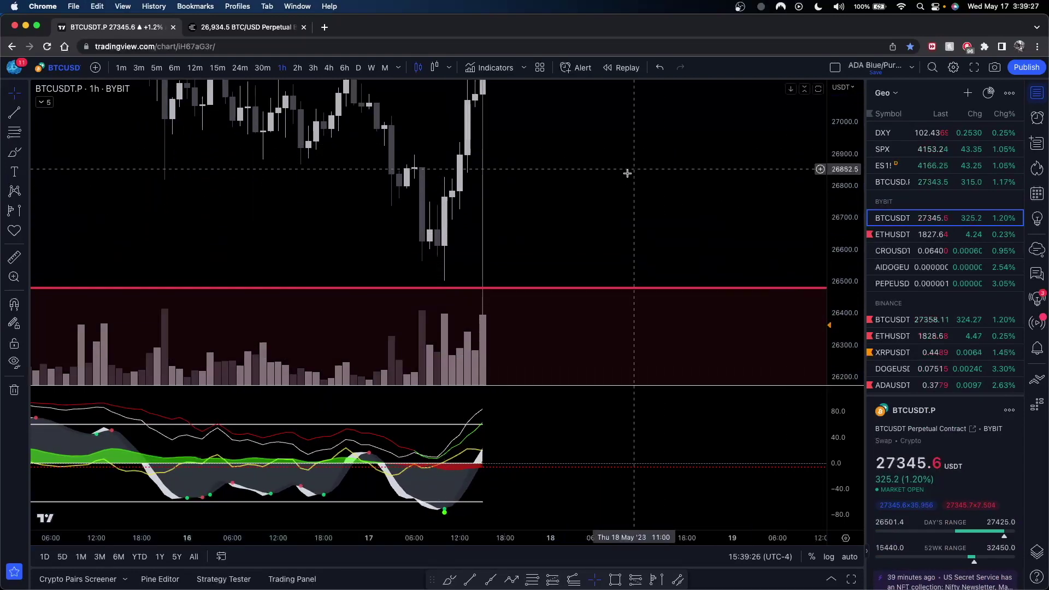
drag(648, 234, 712, 209)
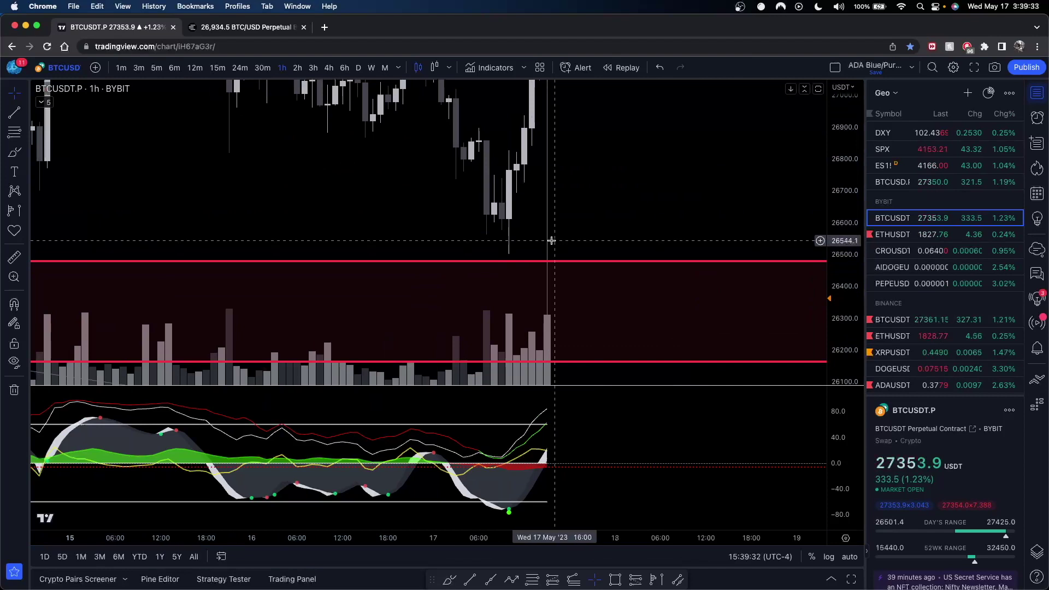
scroll(643, 200, up, 1)
scroll(642, 201, up, 2)
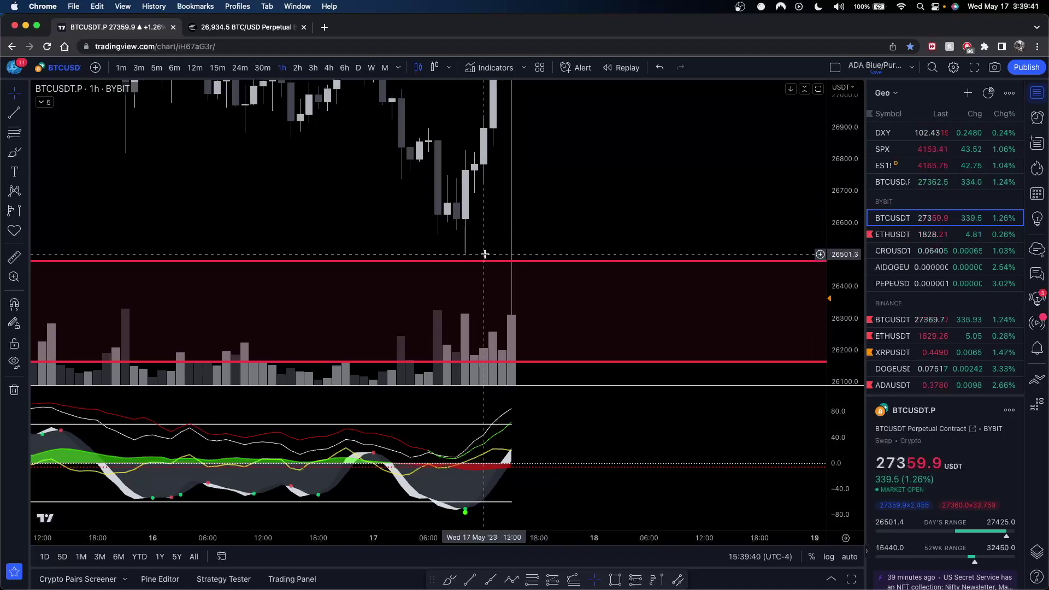
drag(592, 235, 660, 197)
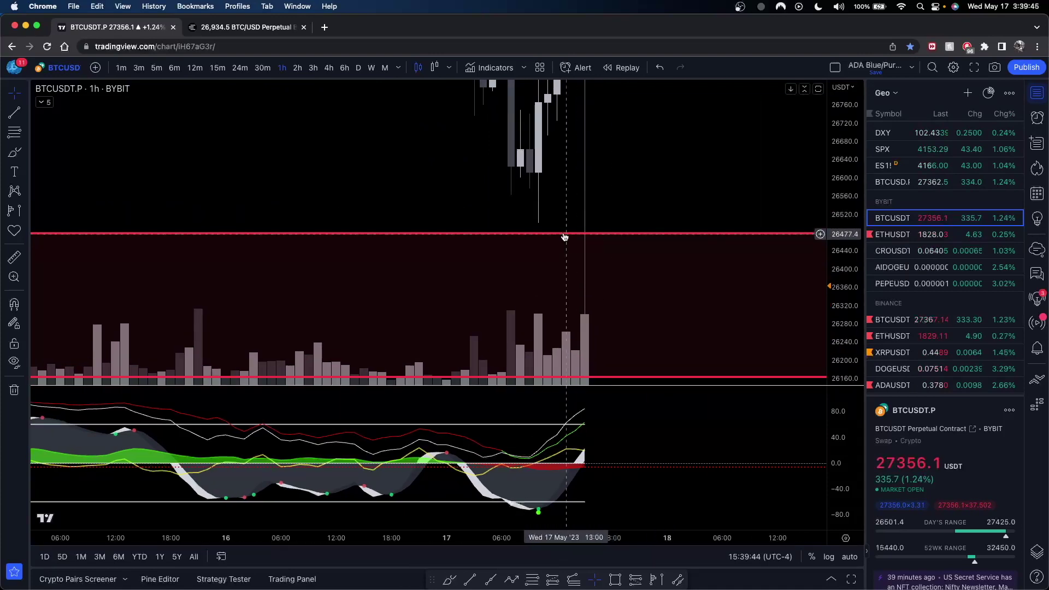
drag(749, 233, 725, 236)
drag(840, 236, 841, 292)
scroll(704, 210, right, 3)
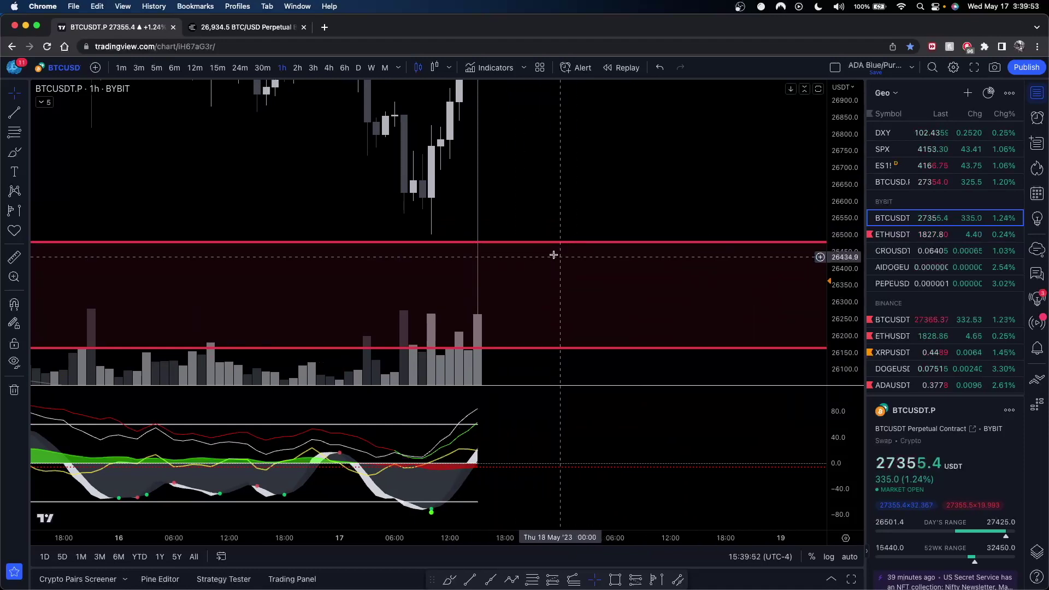
drag(494, 214, 503, 205)
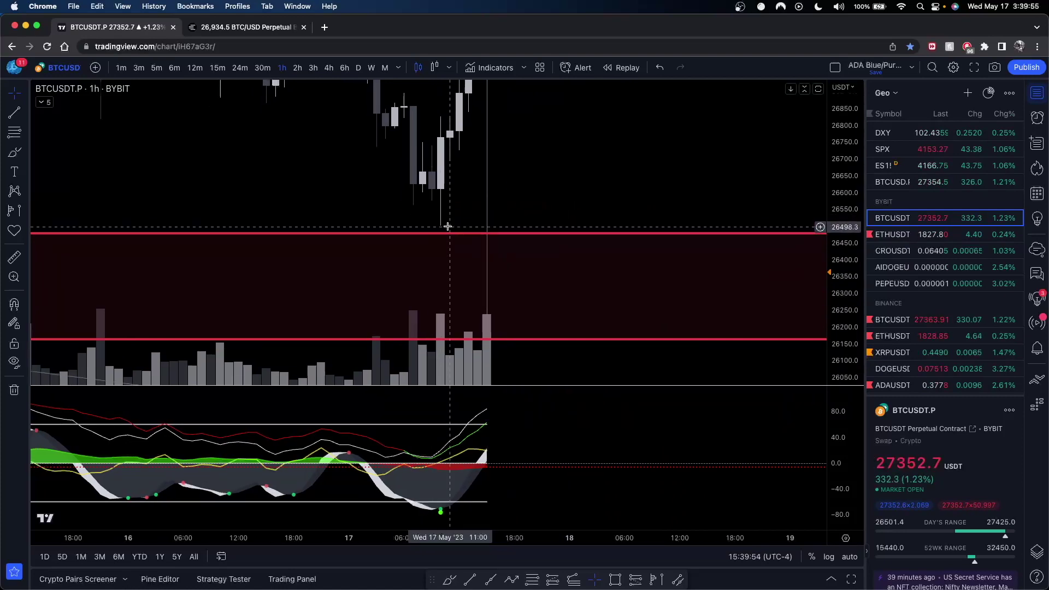
- Set BTCUSDT.P to the 1-minute timeframe and examine the 17 May low around 10:39 with its volume spike and oscillator
click(121, 67)
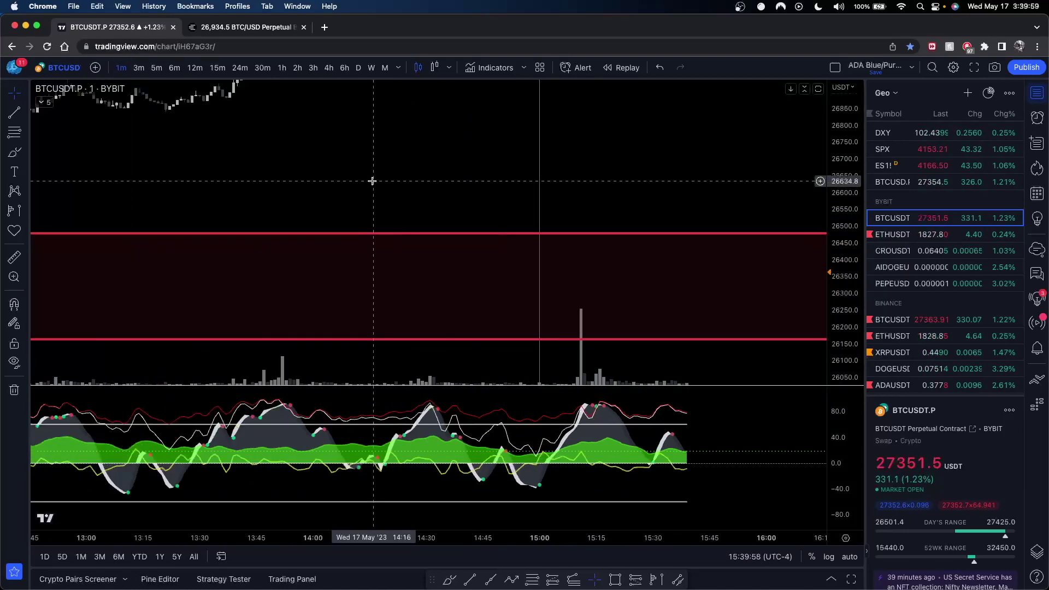
scroll(372, 181, down, 3)
drag(371, 181, 693, 165)
drag(396, 160, 595, 165)
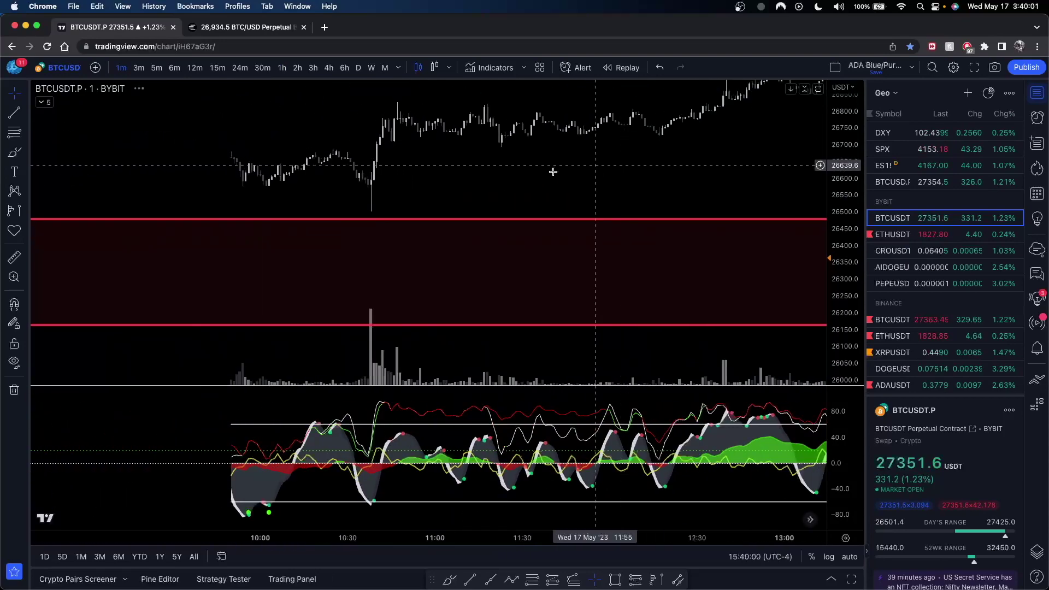
scroll(553, 171, left, 5)
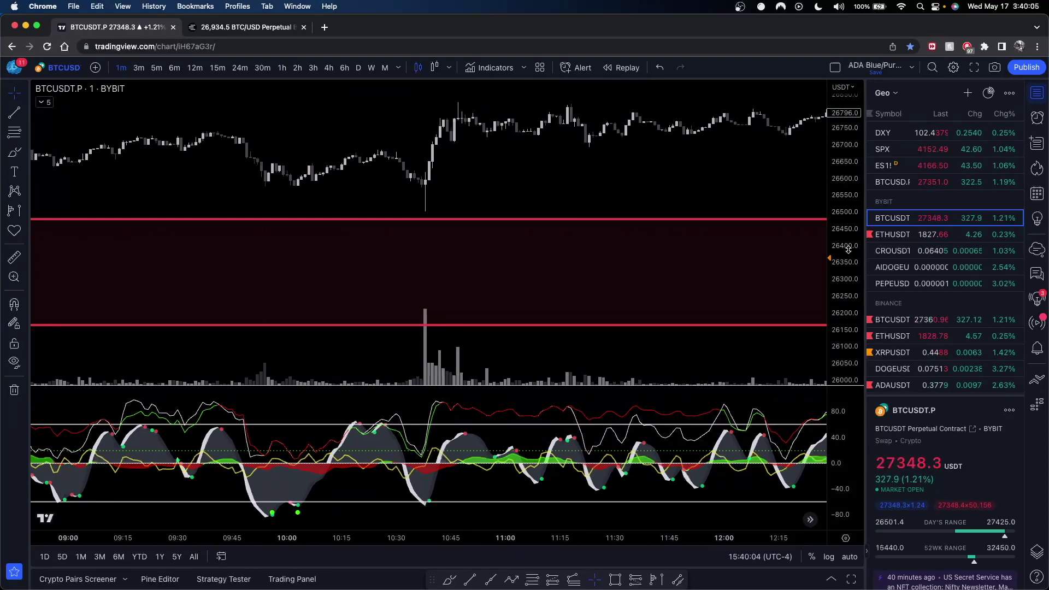
scroll(761, 183, left, 5)
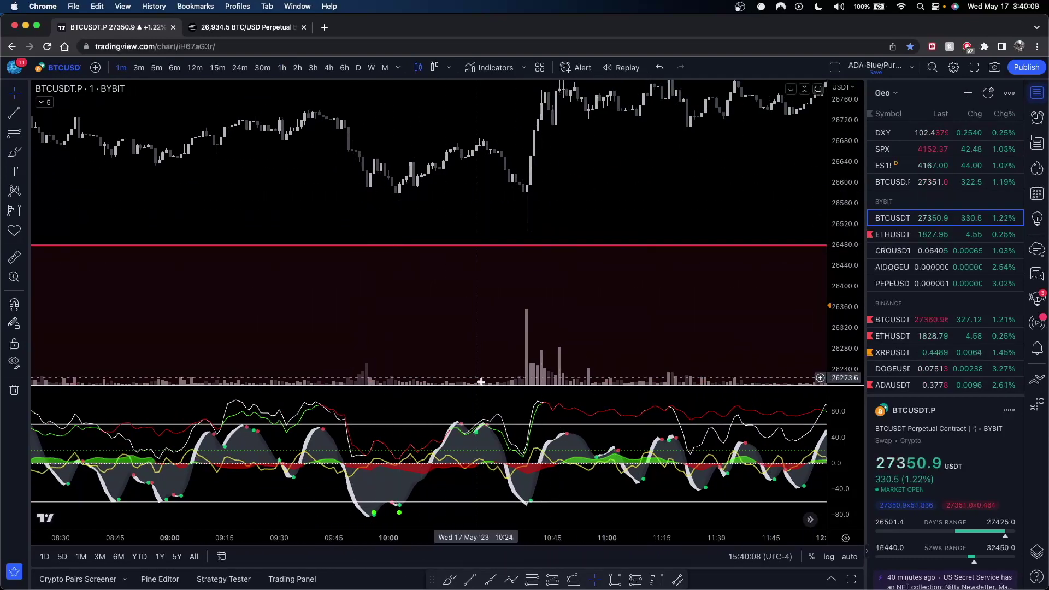
click(14, 151)
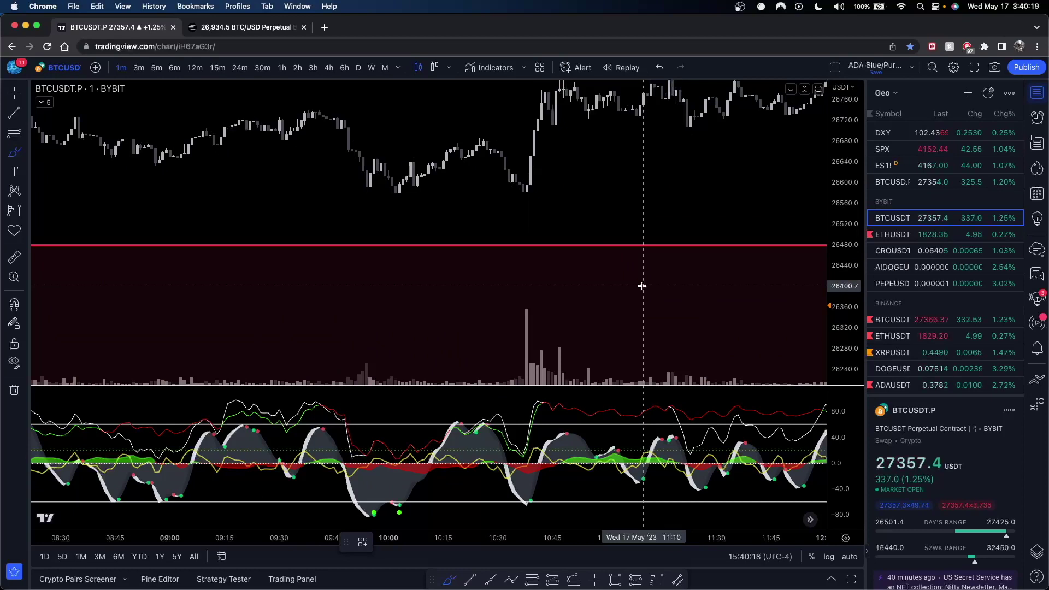
key(Escape)
drag(841, 195, 841, 265)
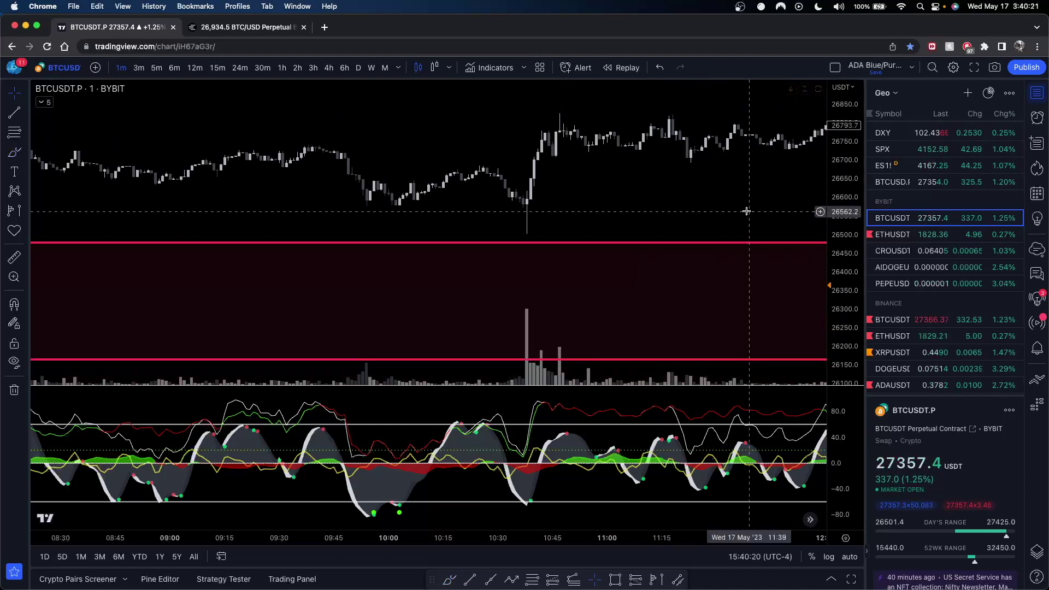
drag(747, 211, 722, 180)
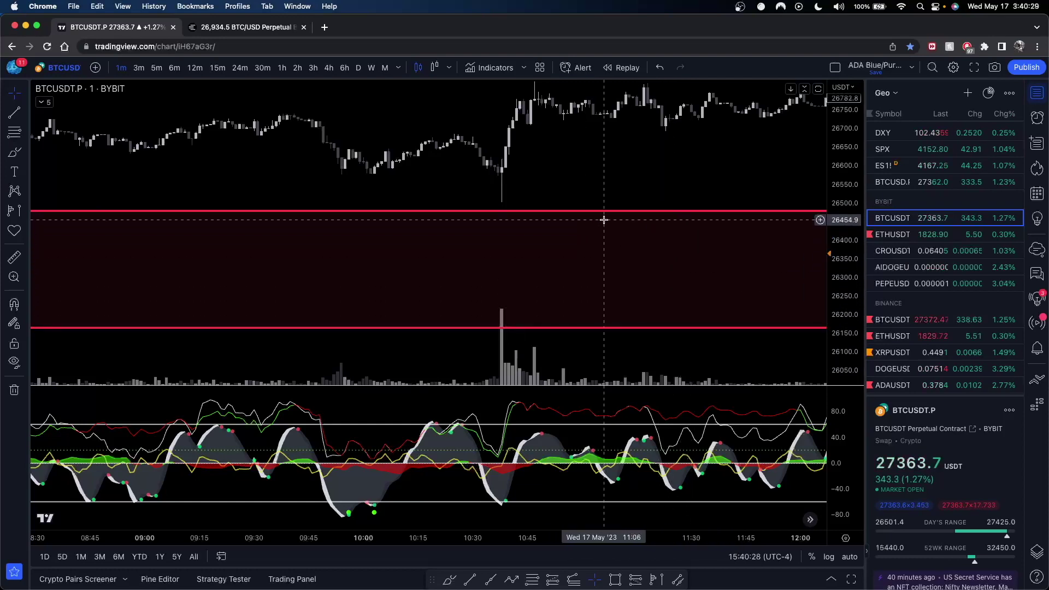
drag(563, 174, 520, 176)
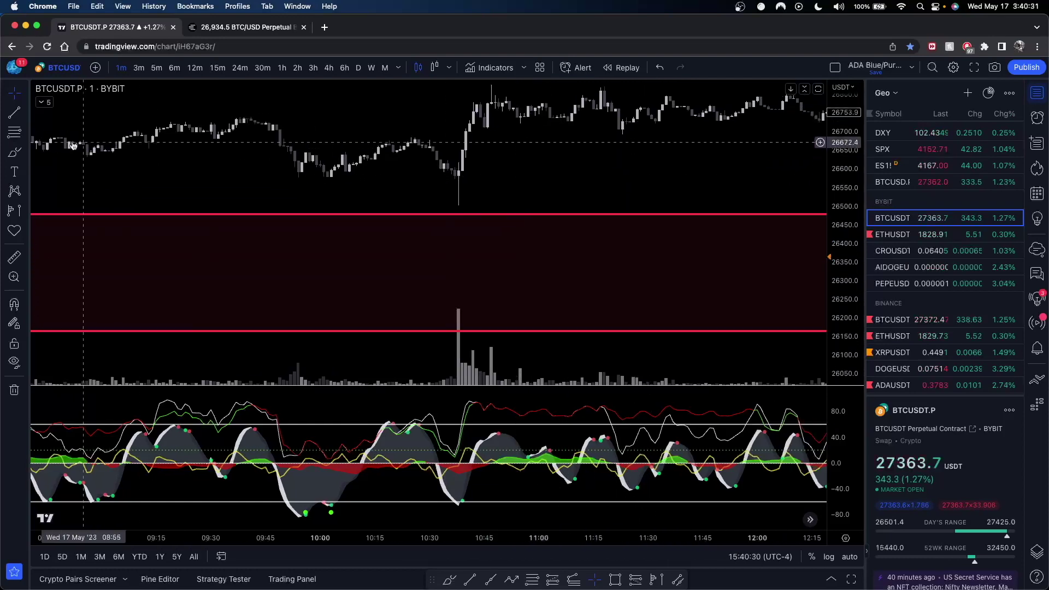
- Brush strokes under the oscillator lows from about 10:00 to 10:40 and at its 10:50 peak, undoing the one below the price wick
click(19, 152)
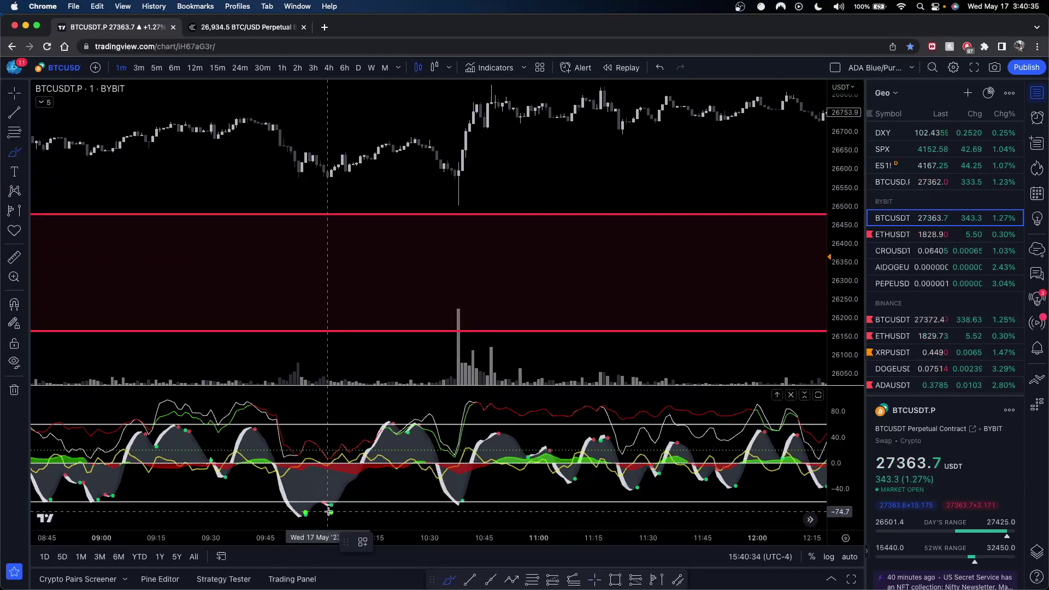
drag(305, 514, 472, 505)
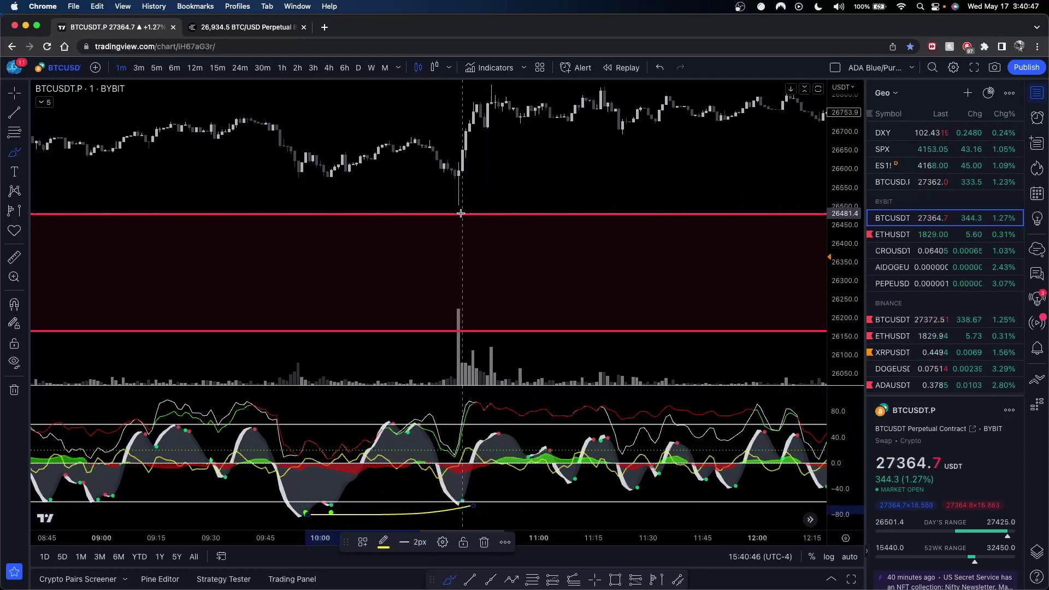
drag(440, 213, 498, 212)
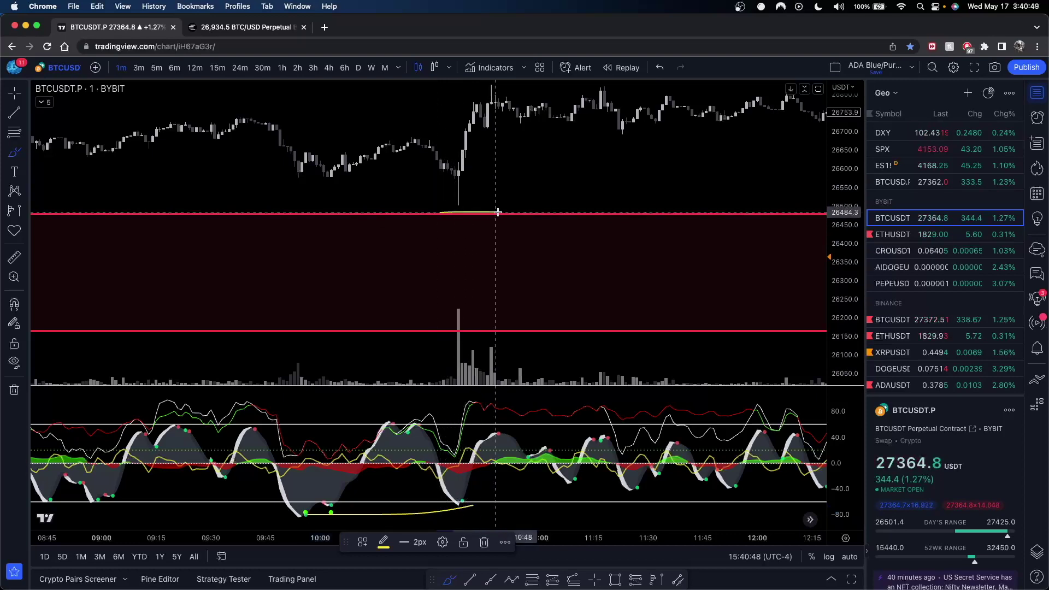
key(super+z)
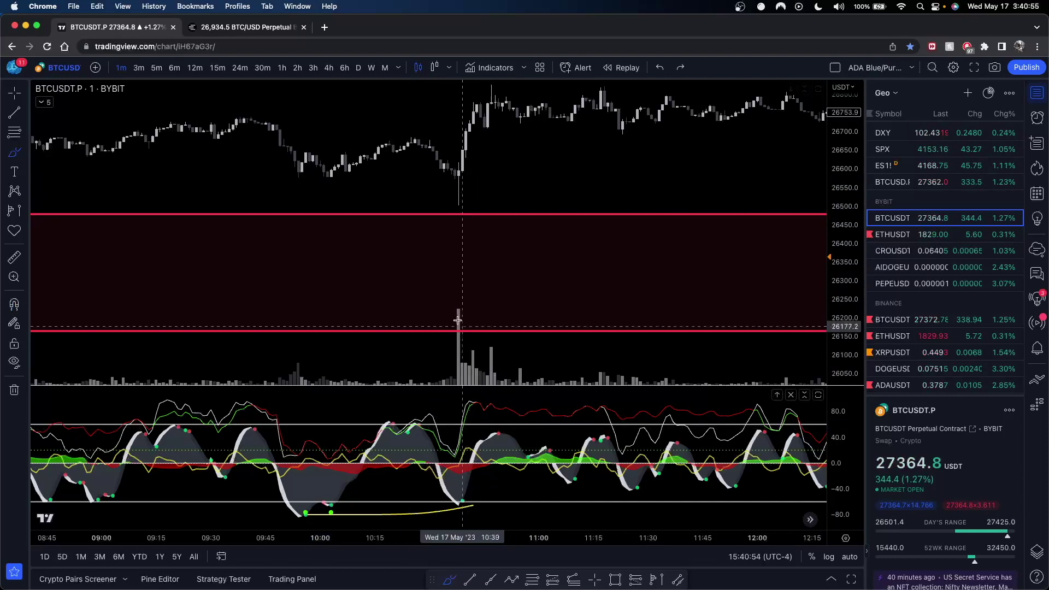
drag(500, 430, 502, 439)
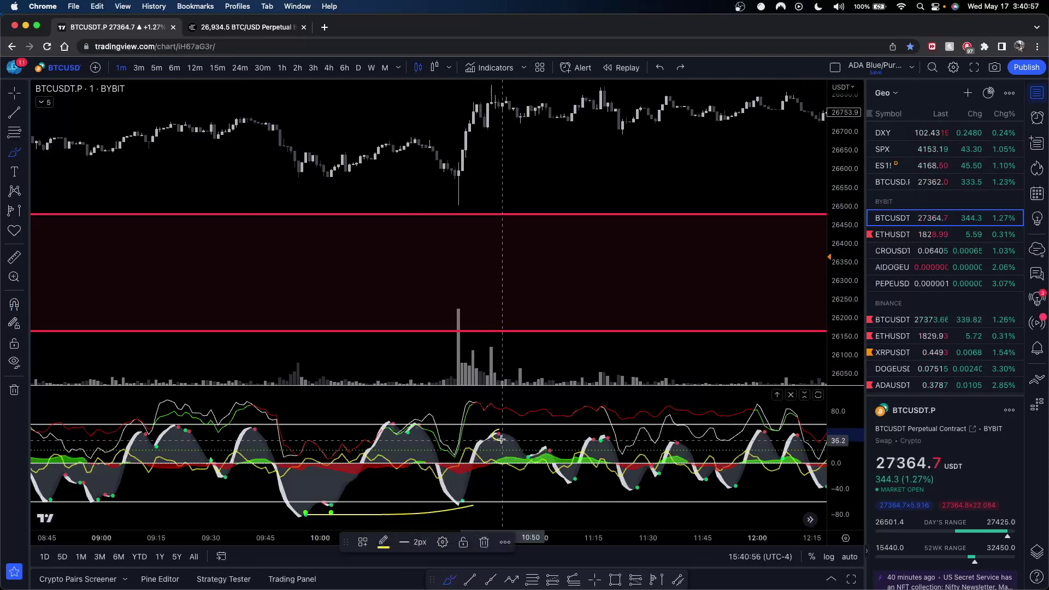
- Brush a dip-and-rebound path and short level lines in the red zone, undo them, and delete the stroke under the oscillator lows
mouse_move(483, 93)
mouse_down()
mouse_move(520, 280)
mouse_move(568, 152)
mouse_up()
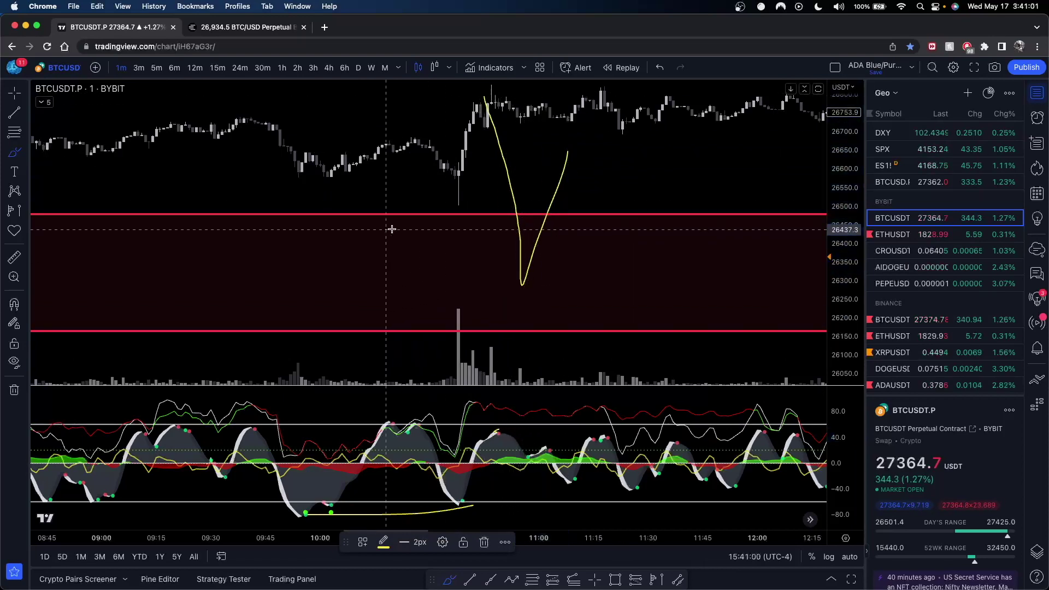
drag(387, 229, 495, 229)
drag(410, 248, 482, 248)
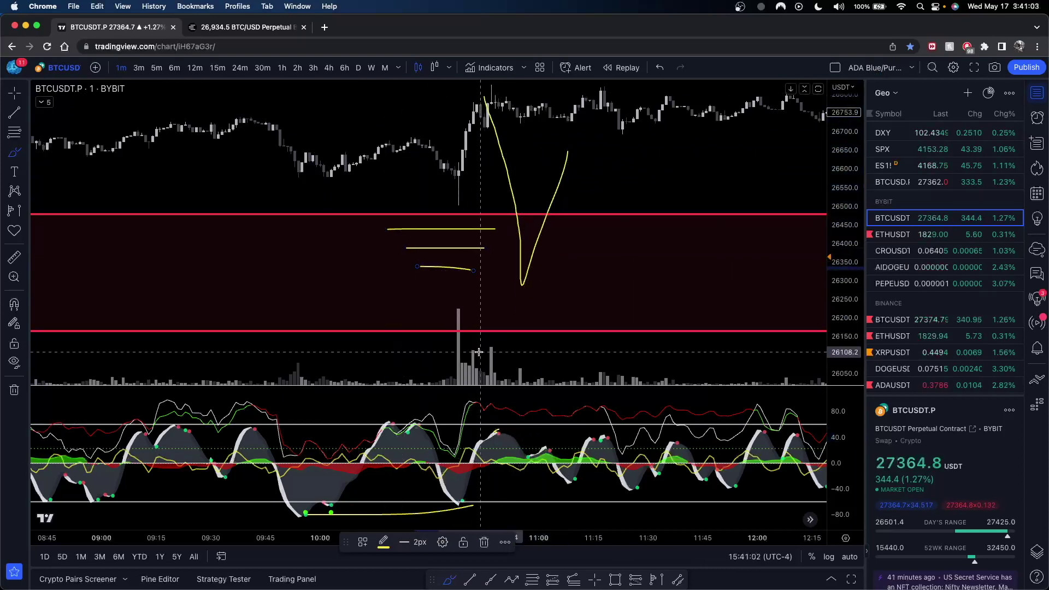
key(super+z)
key(super+z)
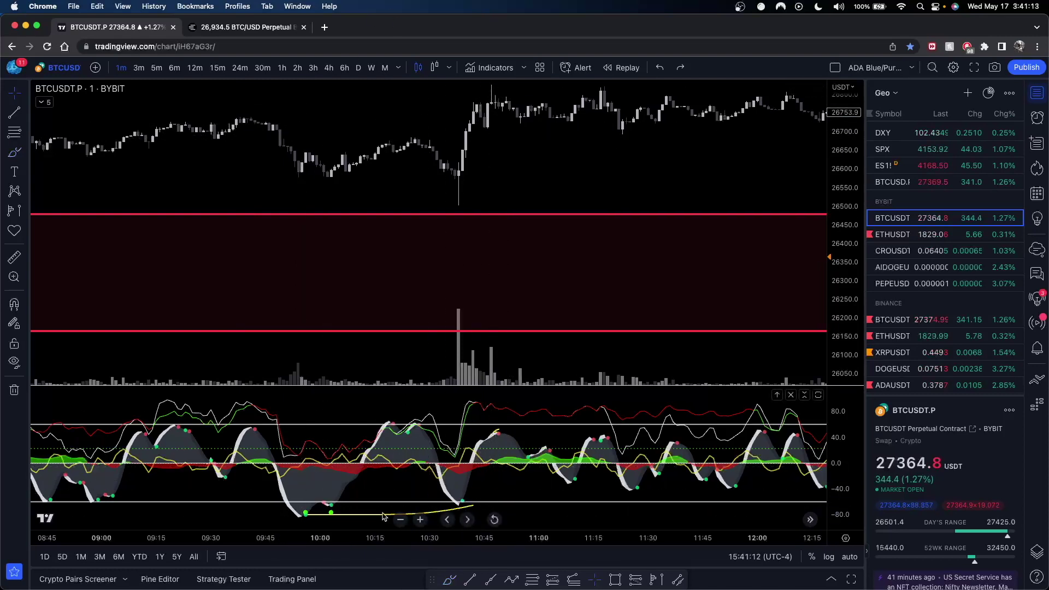
key(Delete)
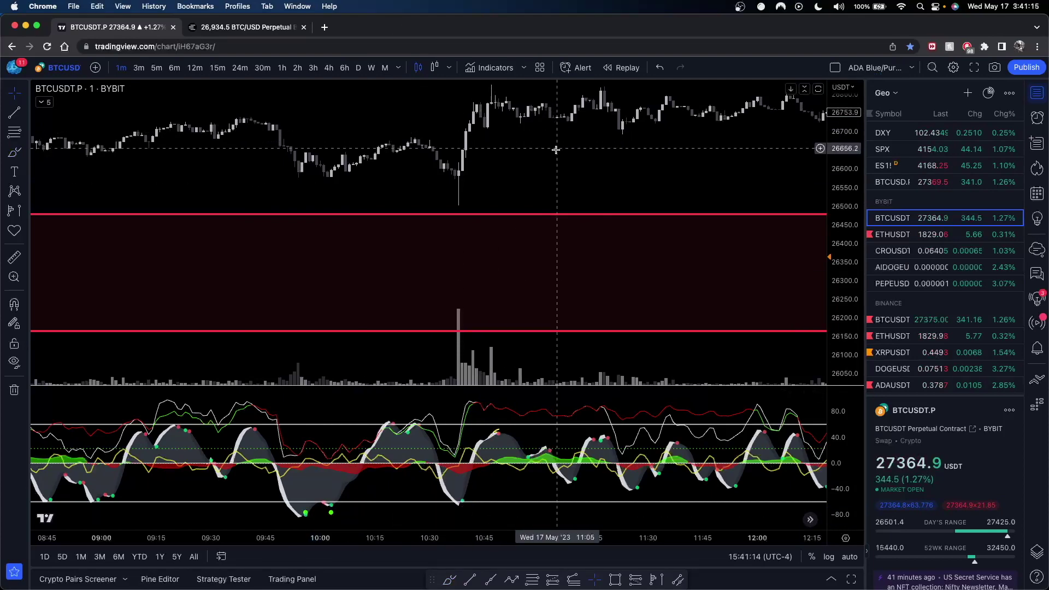
- Switch to Coinalyze, set the BTC/USD Perp Bybit chart to 1 minute, and shift the CVD trend line slightly upward
key(ctrl+Tab)
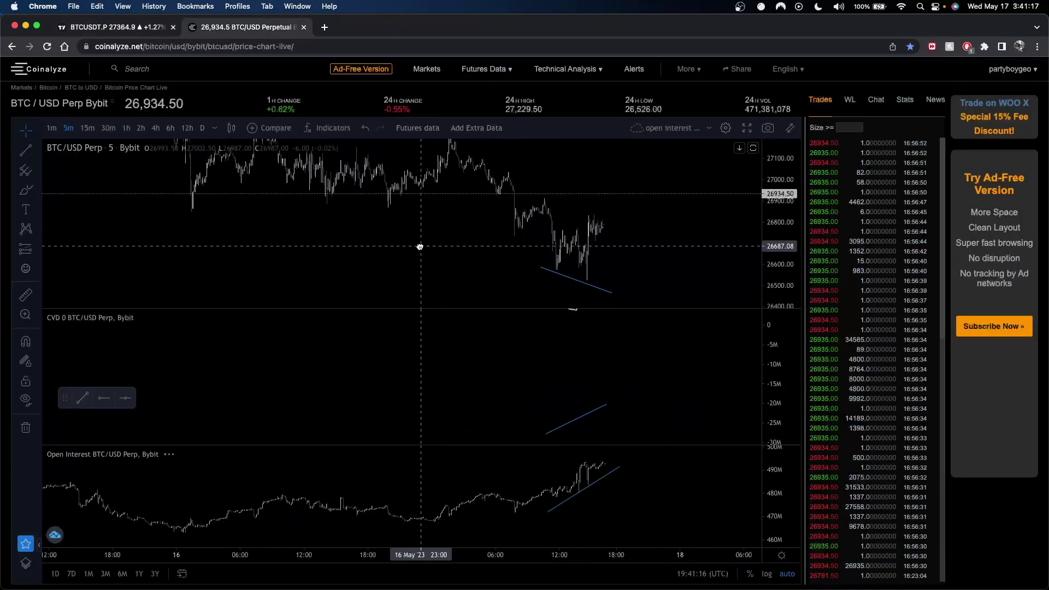
click(51, 128)
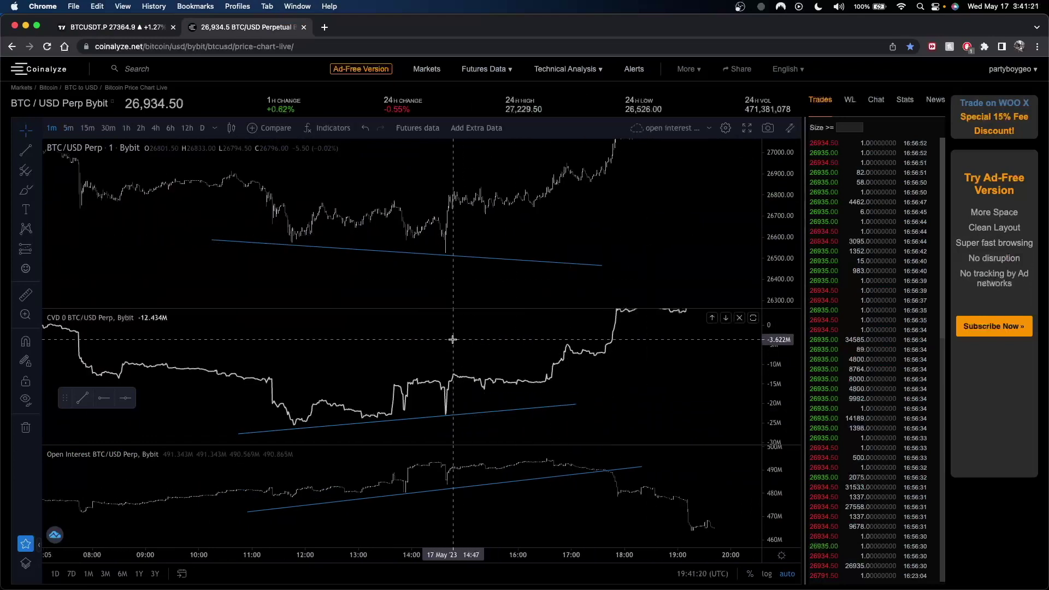
drag(453, 344, 485, 333)
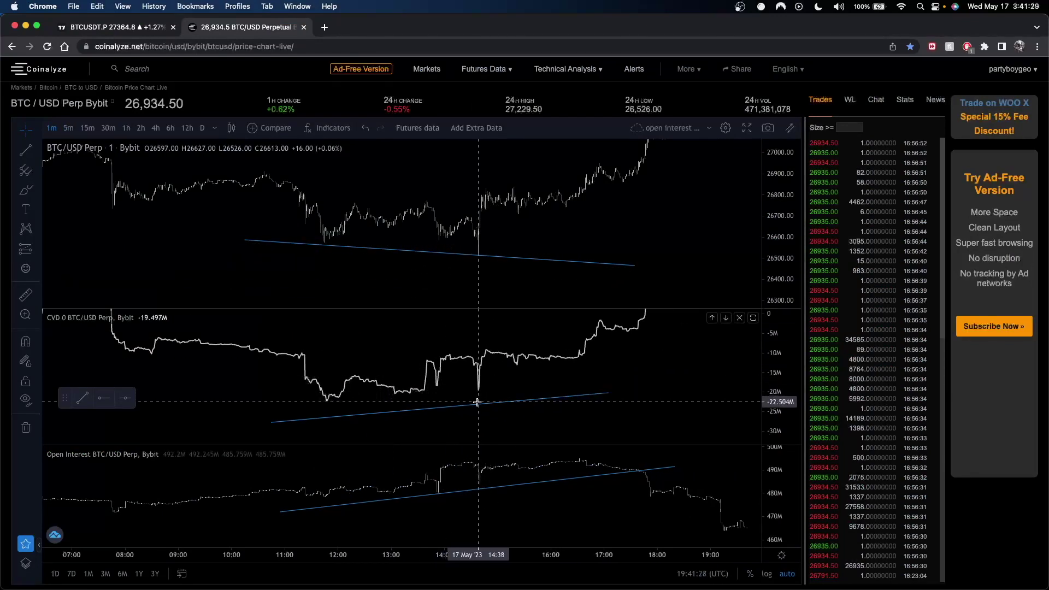
drag(478, 407, 478, 402)
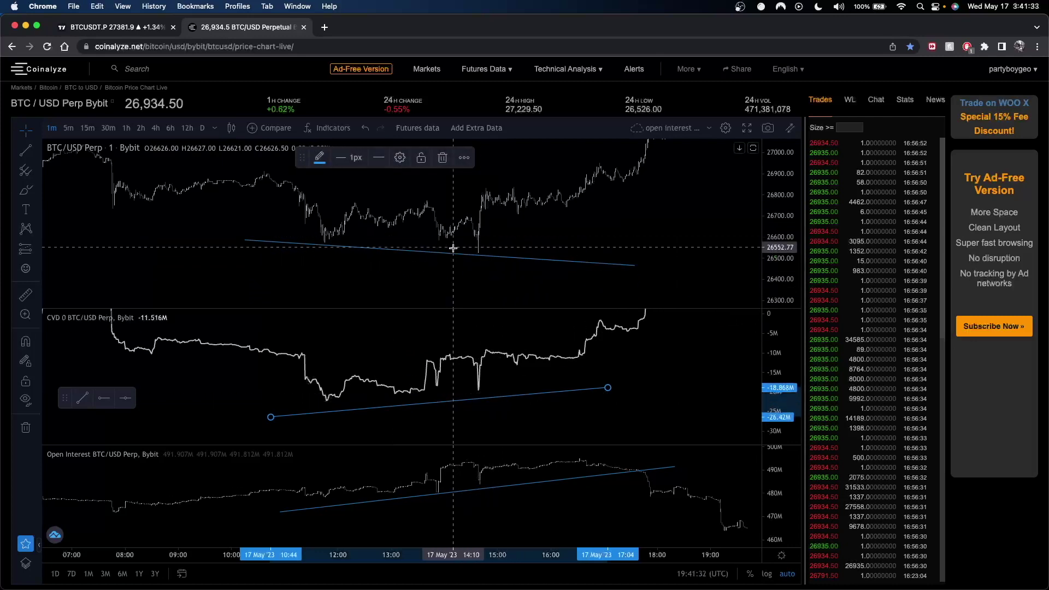
- Return to TradingView and review BTCUSDT.P's 1-minute price action following the 10:39 low
key(ctrl+shift+Tab)
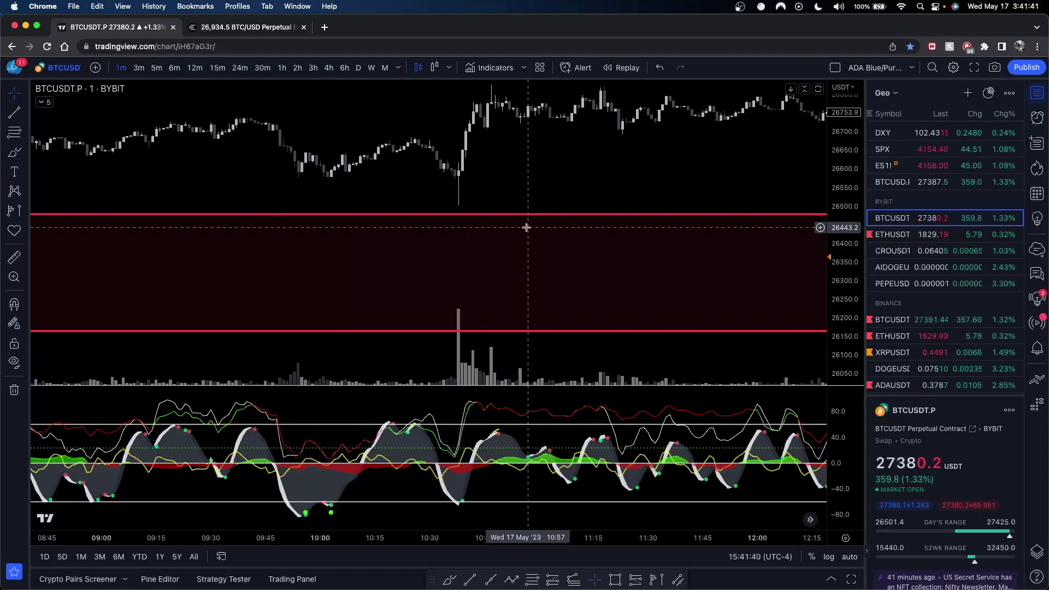
drag(634, 167, 377, 200)
scroll(502, 200, down, 2)
drag(550, 203, 545, 220)
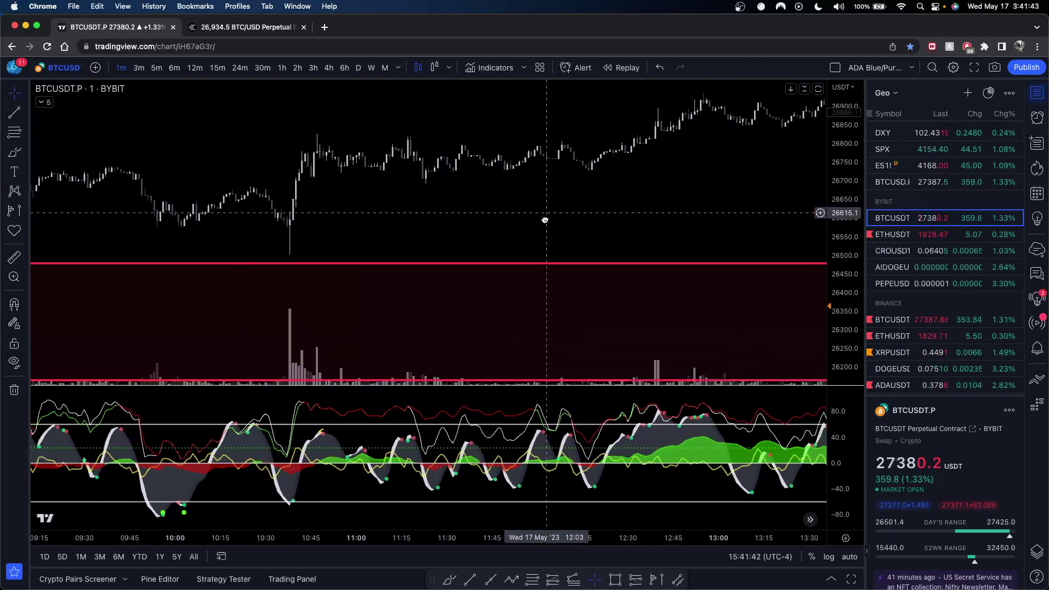
- Load Bybit's ETHUSDT.P from the watchlist and examine its 1-minute 17 May morning lows around the 24m sr level
key(Down)
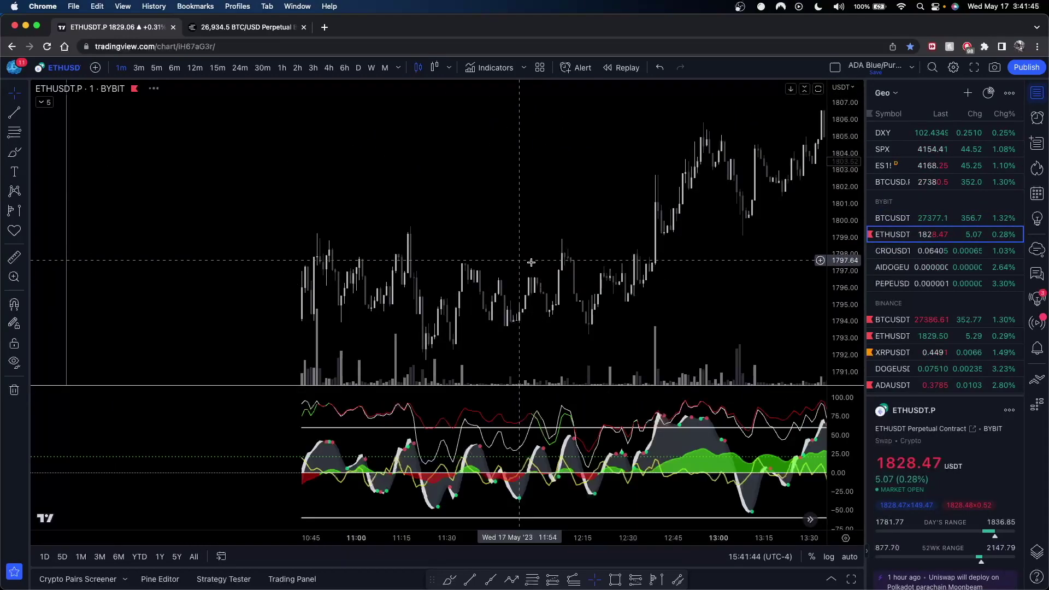
scroll(694, 278, right, 10)
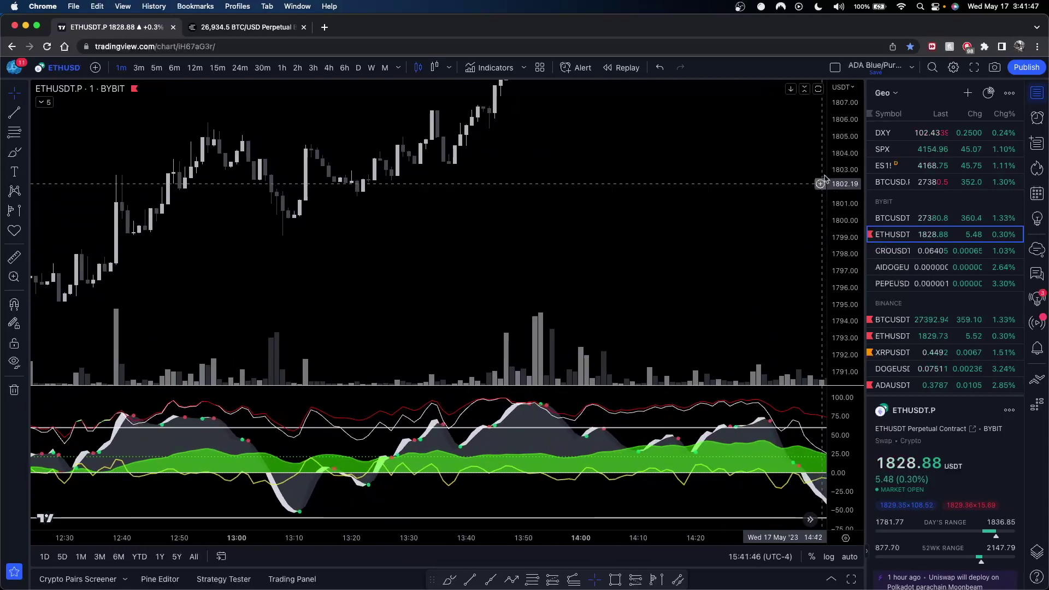
scroll(601, 273, right, 10)
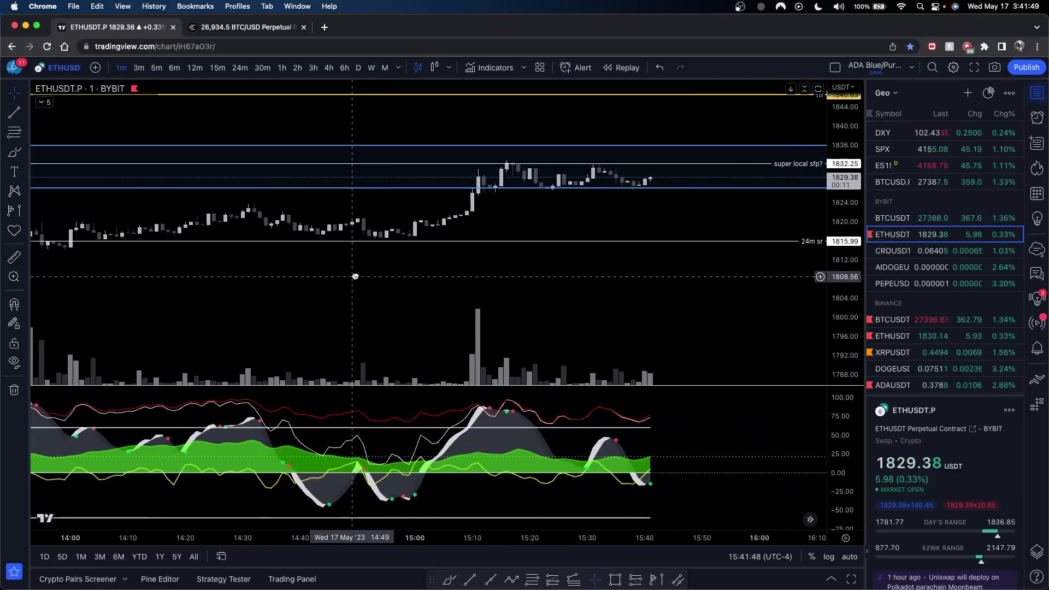
drag(355, 277, 658, 225)
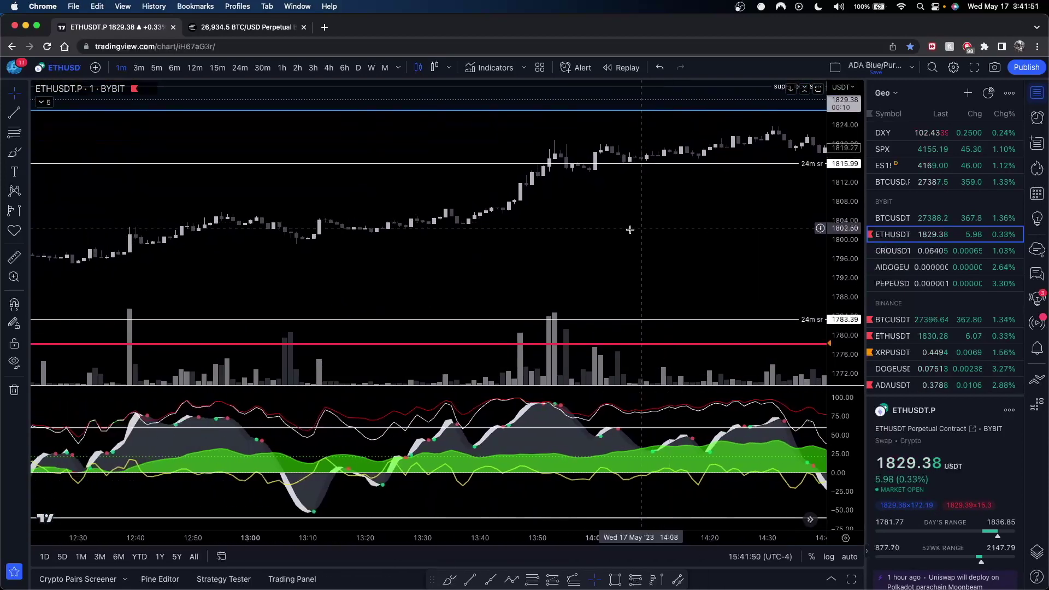
scroll(630, 229, down, 10)
drag(548, 302, 608, 234)
drag(835, 318, 835, 307)
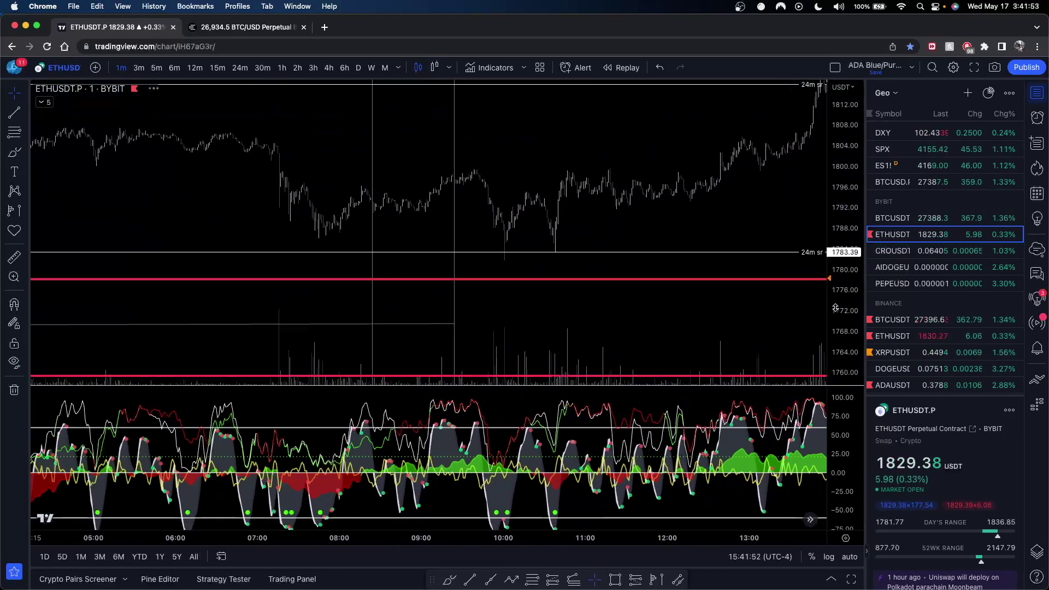
- Brush a short horizontal mark above ETHUSDT.P's 10:39 low, undo it, and follow the 1-minute recovery to the latest candles
scroll(691, 187, up, 5)
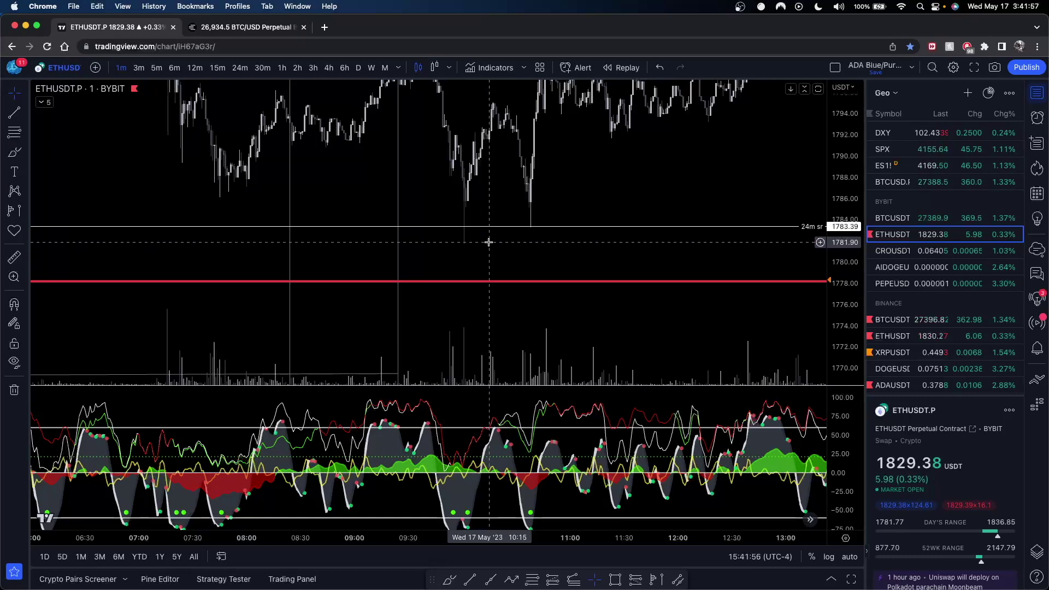
drag(591, 187, 517, 232)
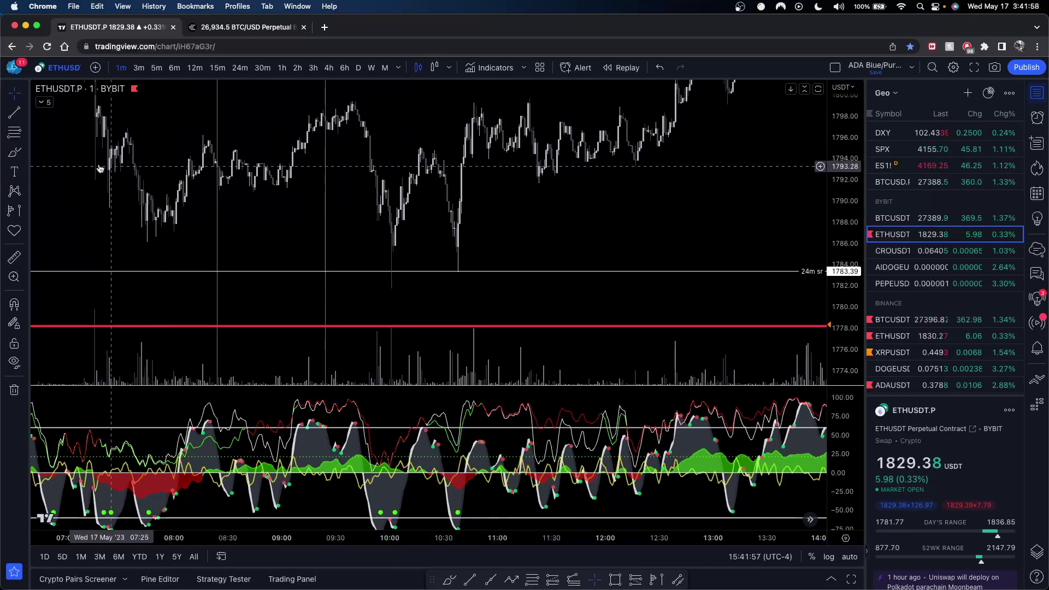
click(15, 155)
drag(464, 154, 517, 154)
key(super+z)
drag(670, 204, 459, 213)
drag(721, 201, 578, 246)
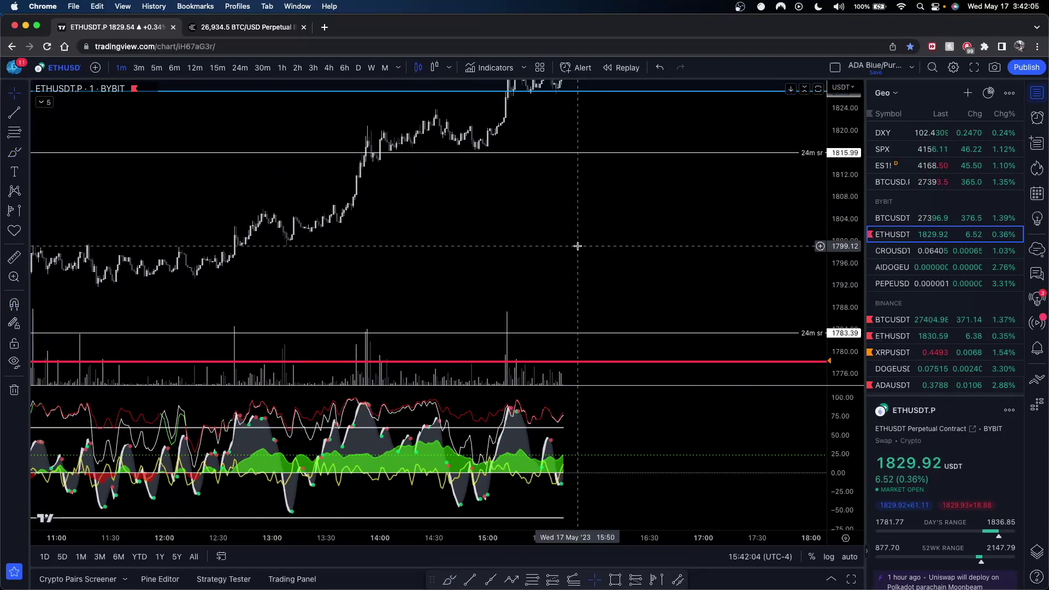
- Load Bybit's BTCUSD.P from the watchlist and examine its 1-minute price action from late 16 May through 17 May
click(938, 182)
scroll(582, 244, up, 4)
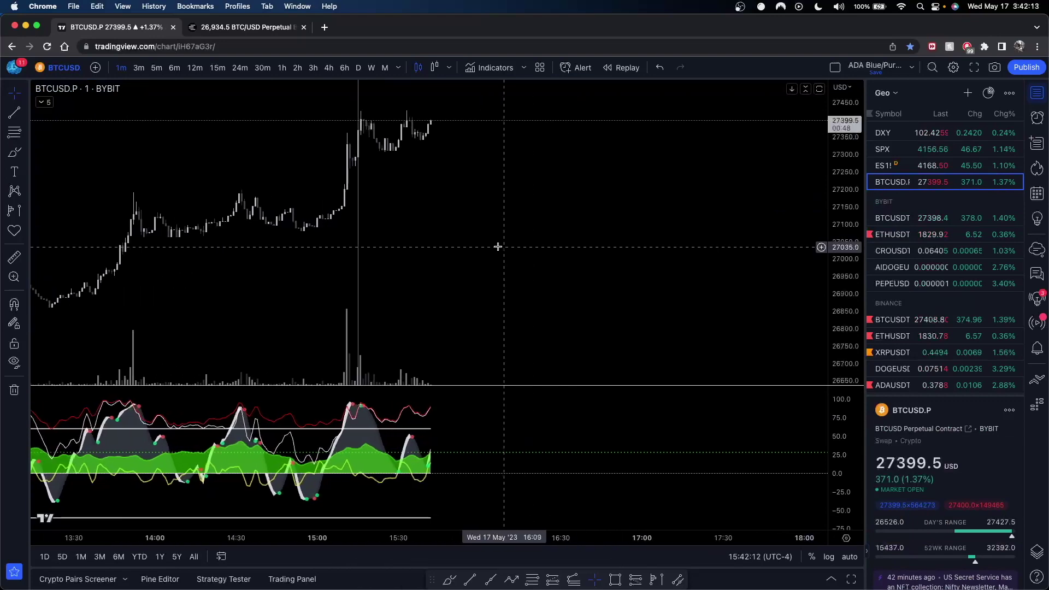
drag(461, 232, 702, 238)
scroll(642, 276, down, 10)
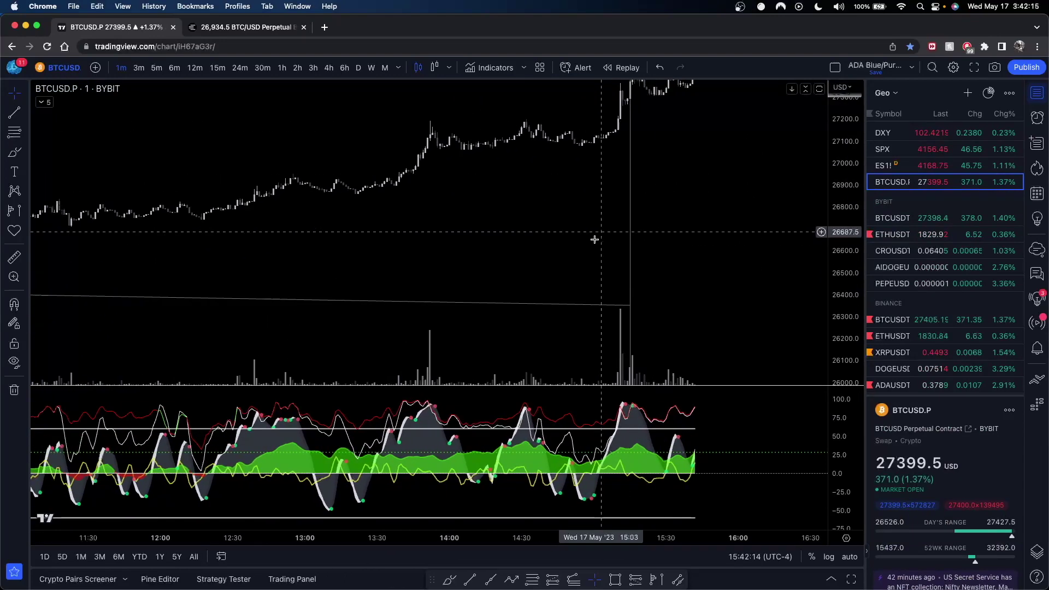
drag(660, 206, 623, 184)
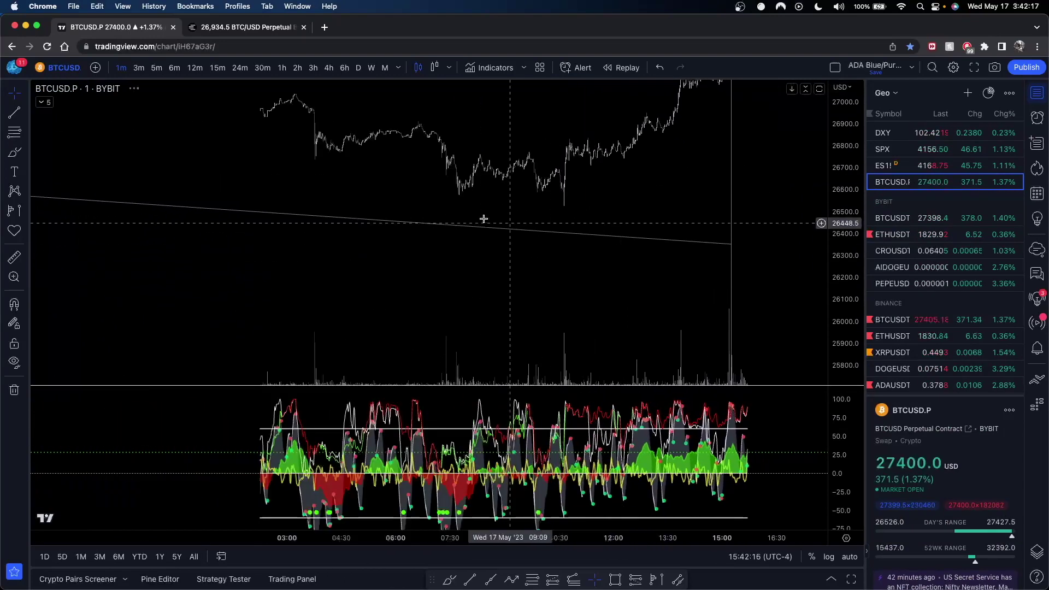
scroll(568, 272, down, 2)
drag(836, 203, 827, 272)
drag(650, 223, 588, 223)
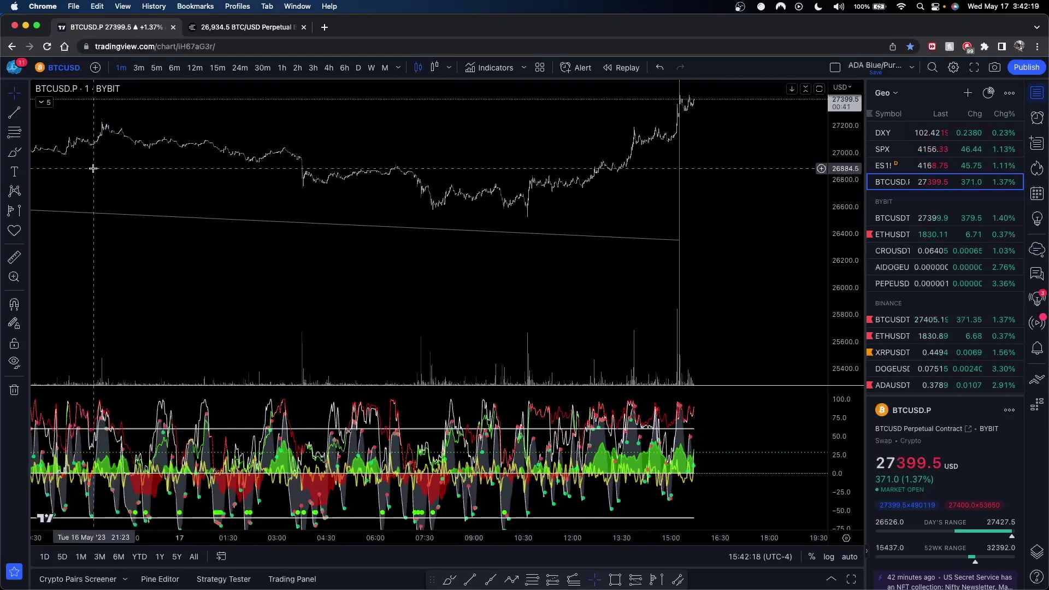
- Draw a short horizontal trend line at about 26,460 below the late-morning 17 May candles, and delete it
click(14, 113)
click(559, 226)
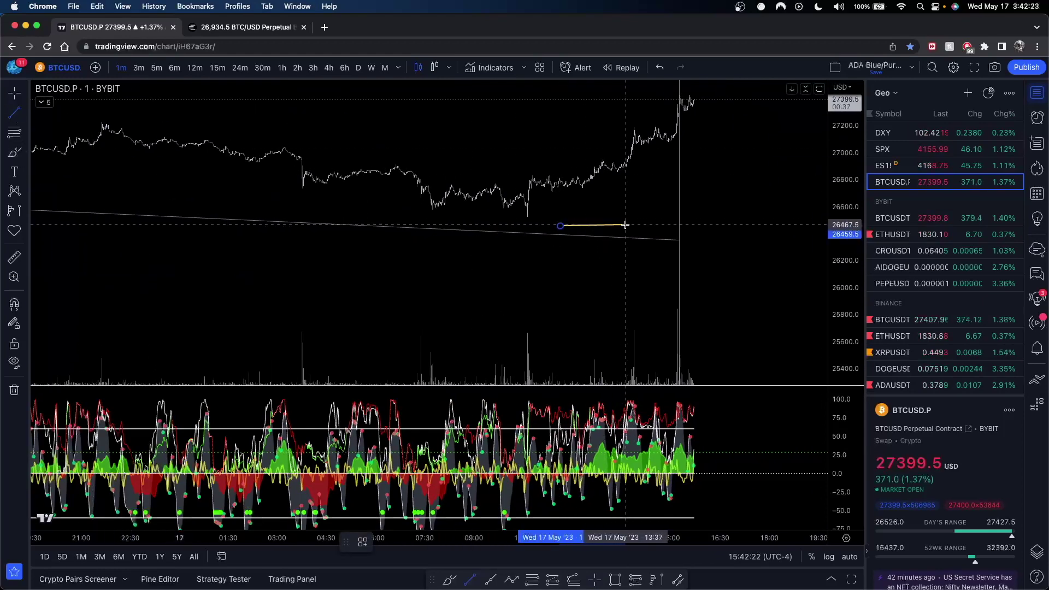
click(626, 225)
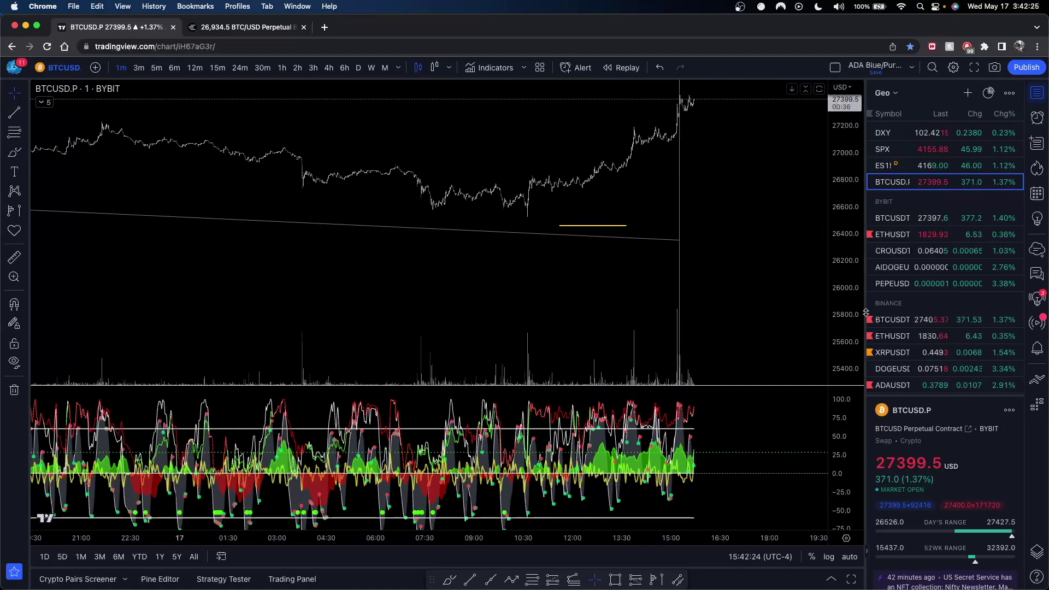
scroll(592, 231, up, 3)
scroll(592, 231, up, 4)
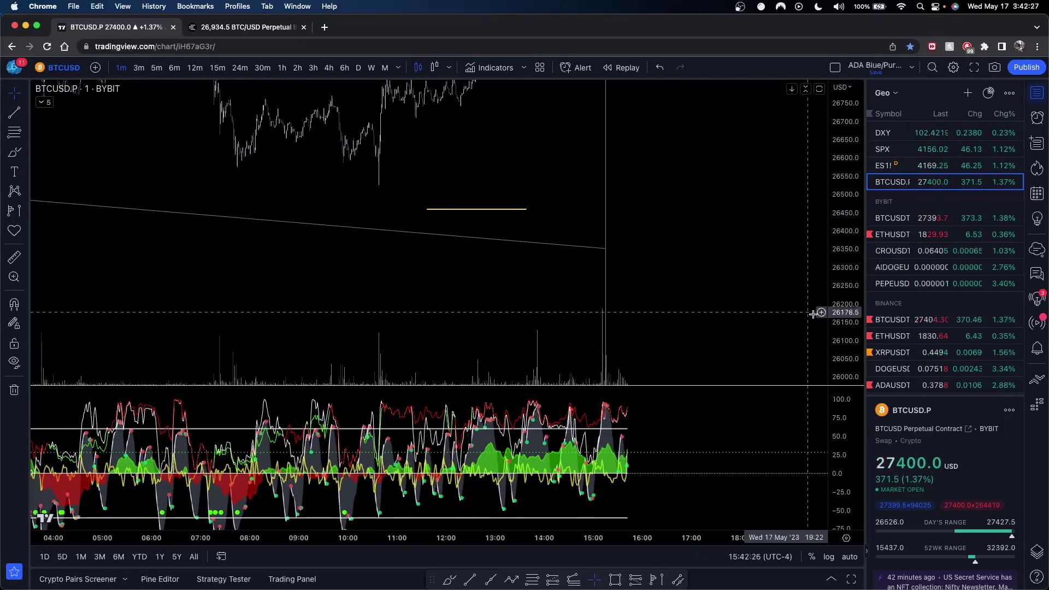
scroll(617, 226, up, 2)
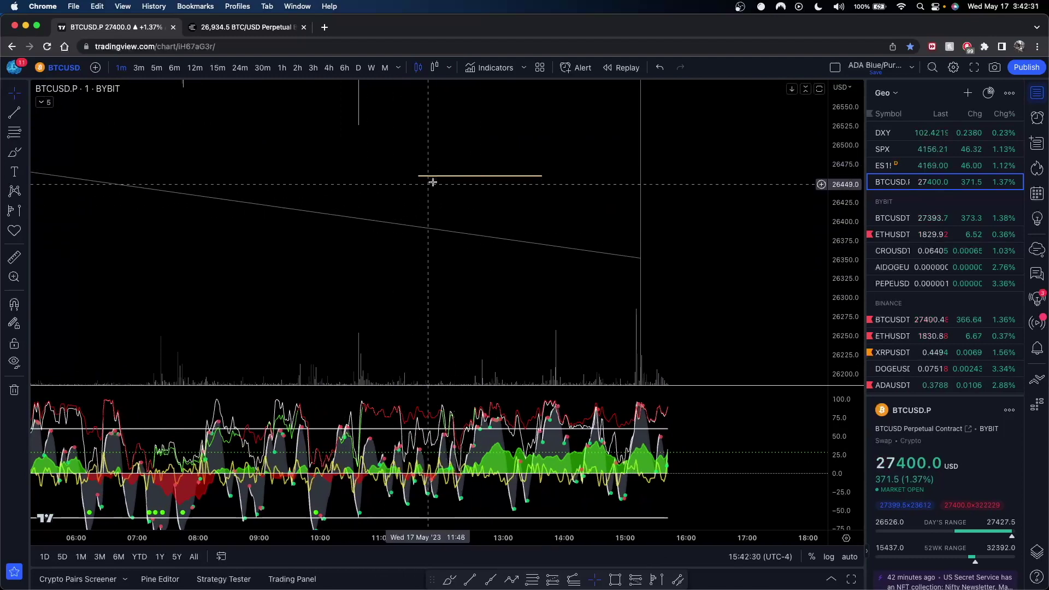
click(446, 176)
key(BackSpace)
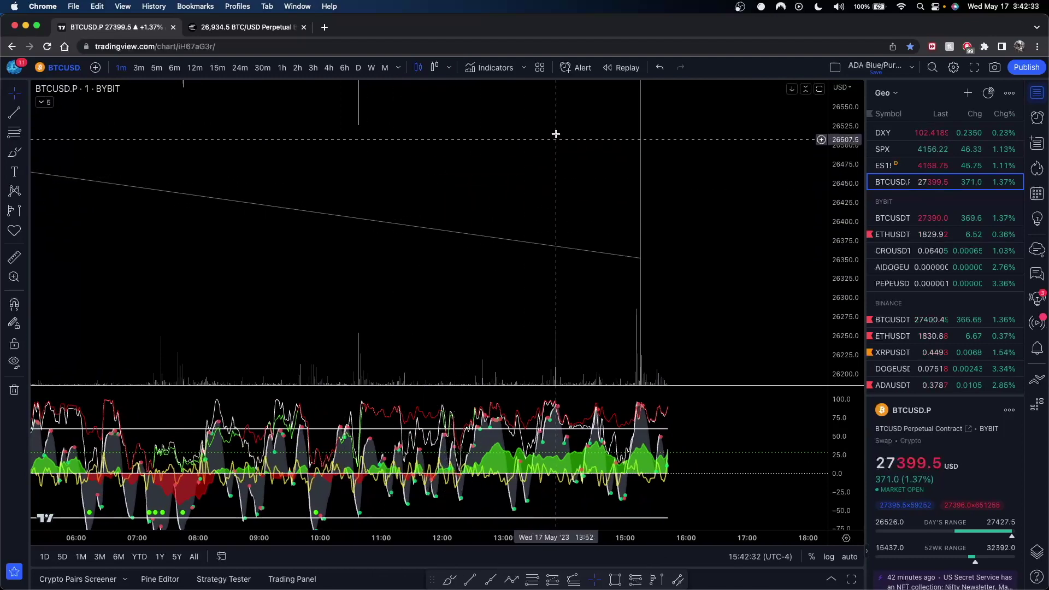
- Brush a vertical down-and-up stroke between about 27,400 and 26,900 in the empty space after the latest candles, and delete it
drag(677, 98, 672, 251)
drag(710, 101, 712, 234)
drag(842, 213, 843, 317)
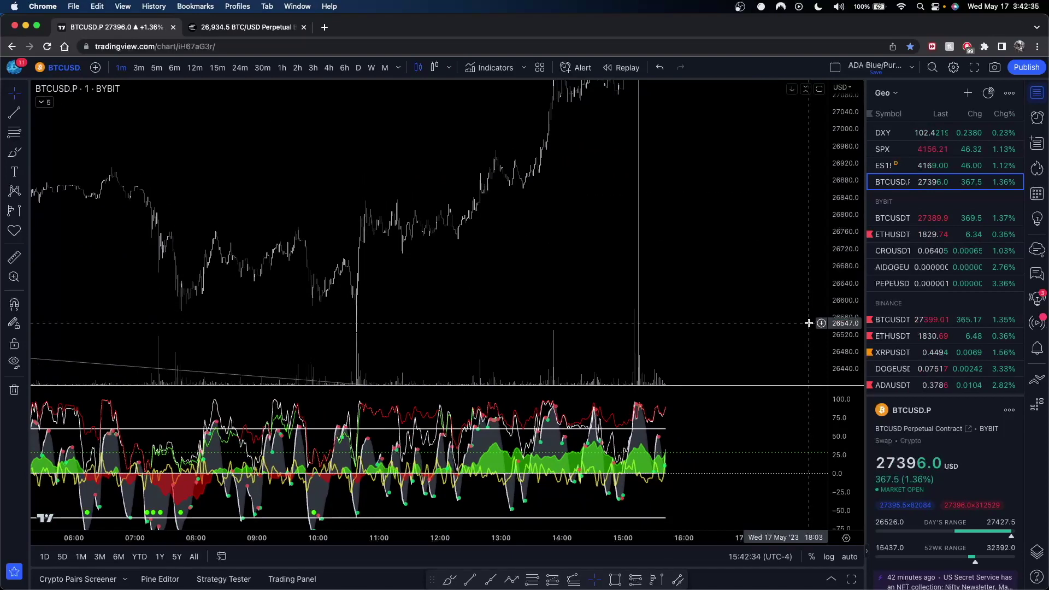
drag(697, 207, 687, 239)
scroll(599, 213, right, 3)
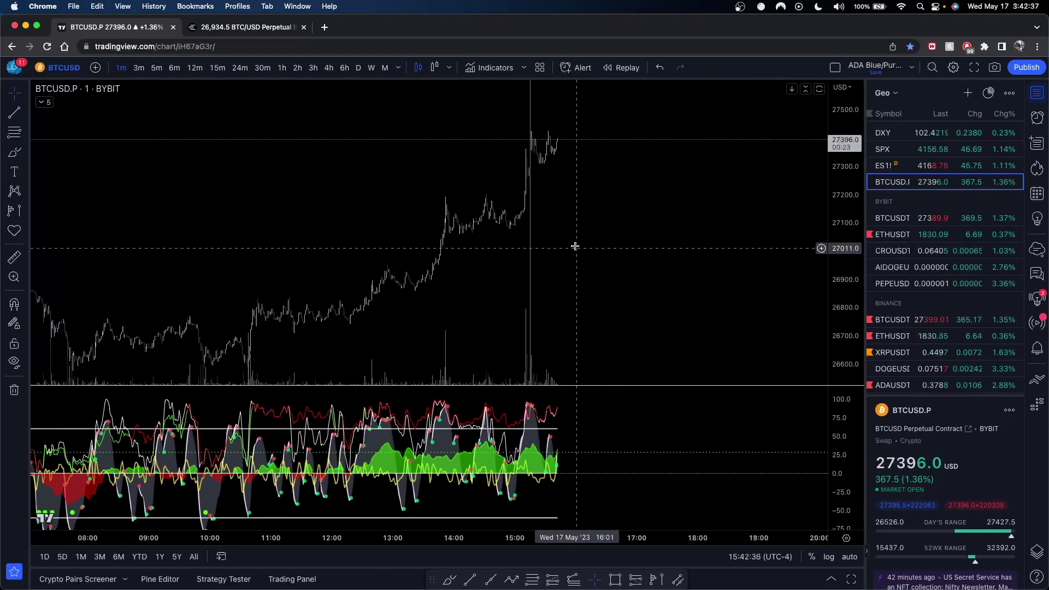
click(14, 152)
drag(650, 132, 650, 164)
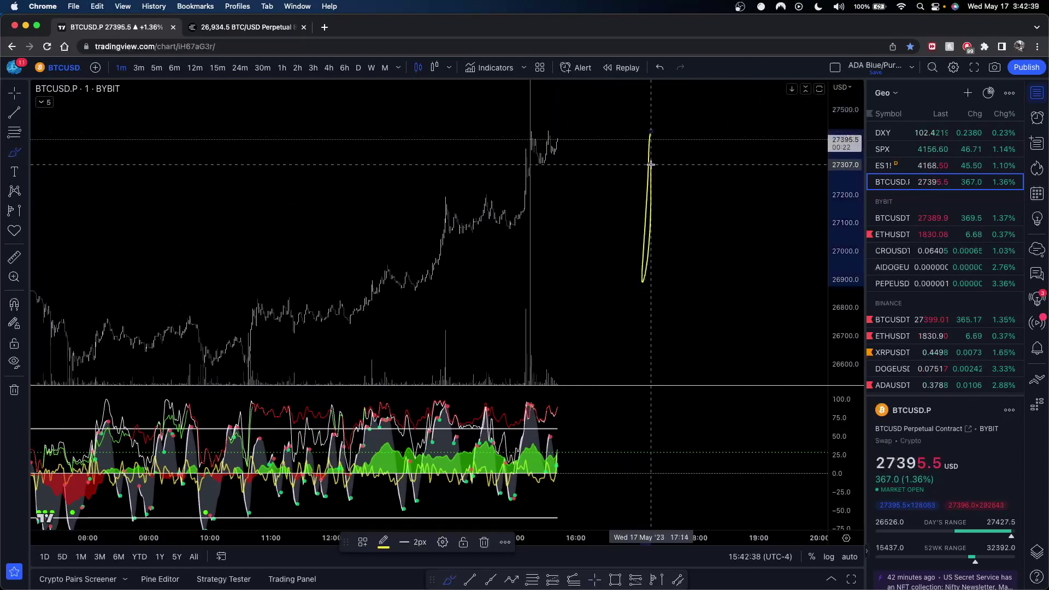
key(Delete)
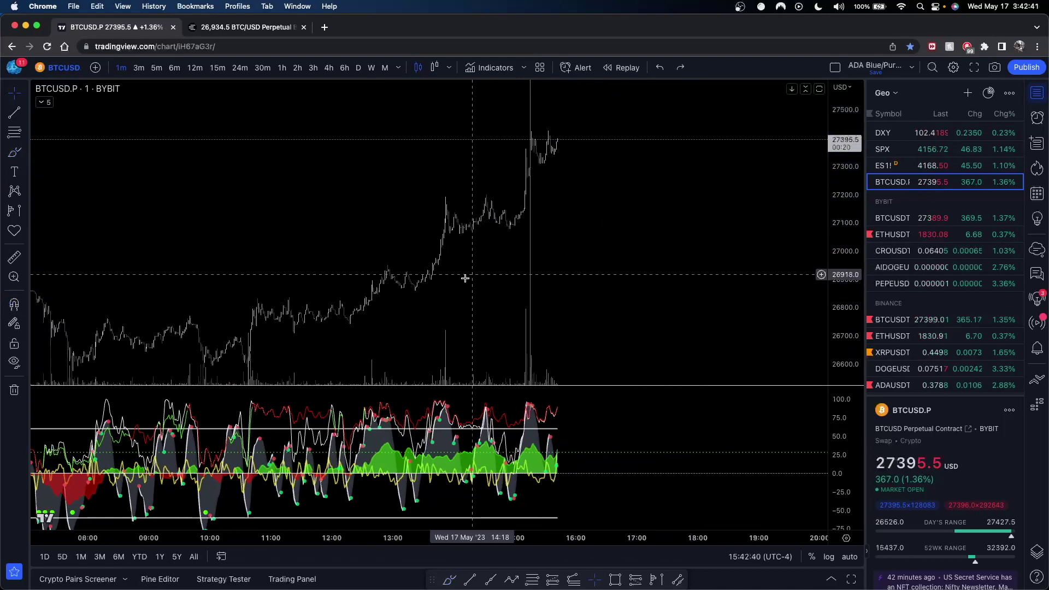
- Switch BTCUSD.P to the 1-hour timeframe and examine the 17 May rebound against the volume profile
drag(463, 275, 517, 252)
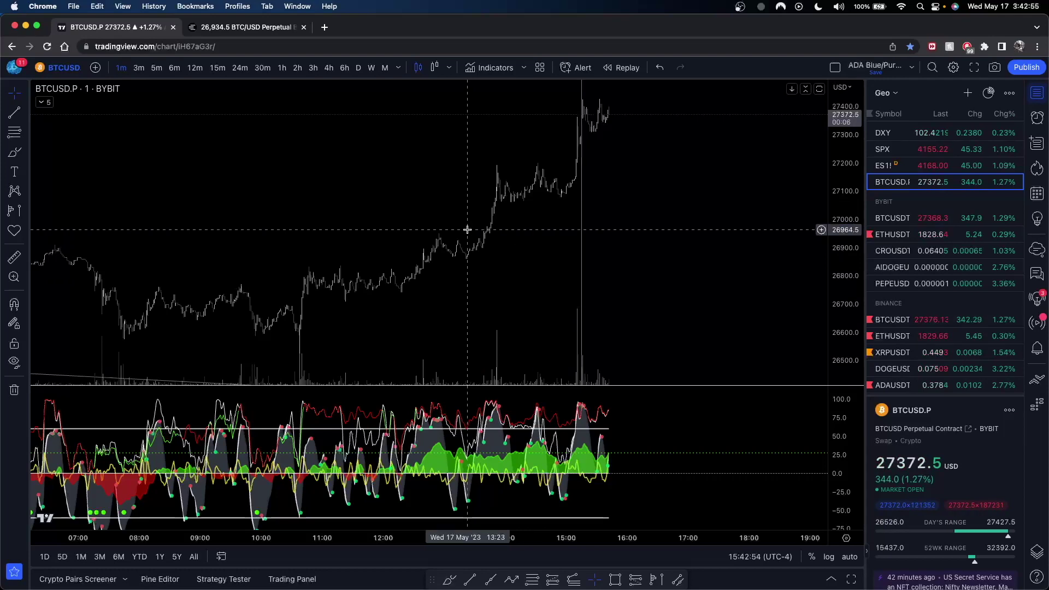
click(281, 68)
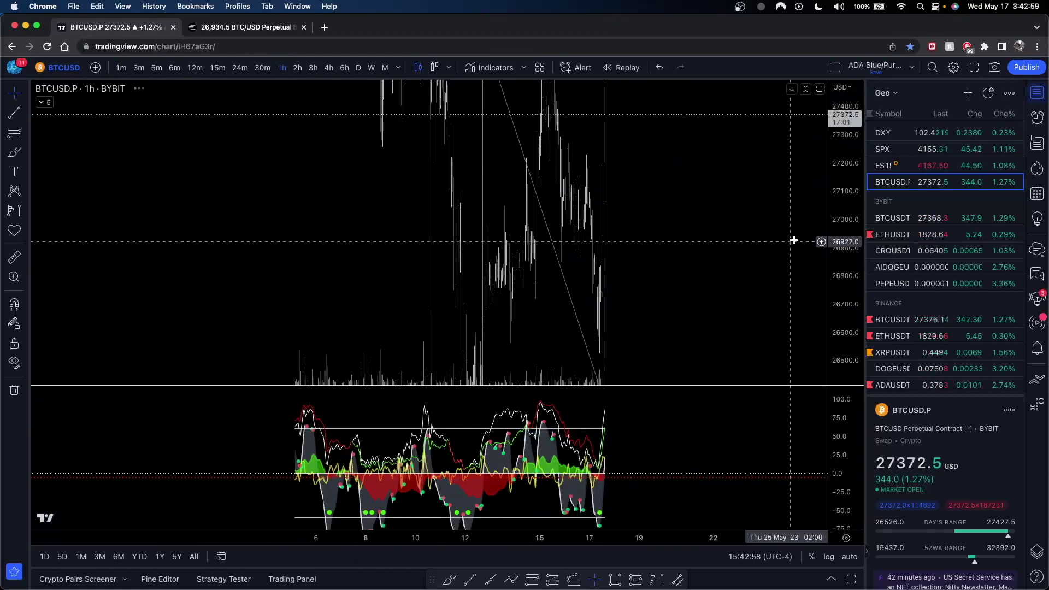
drag(840, 188, 856, 372)
scroll(662, 304, up, 4)
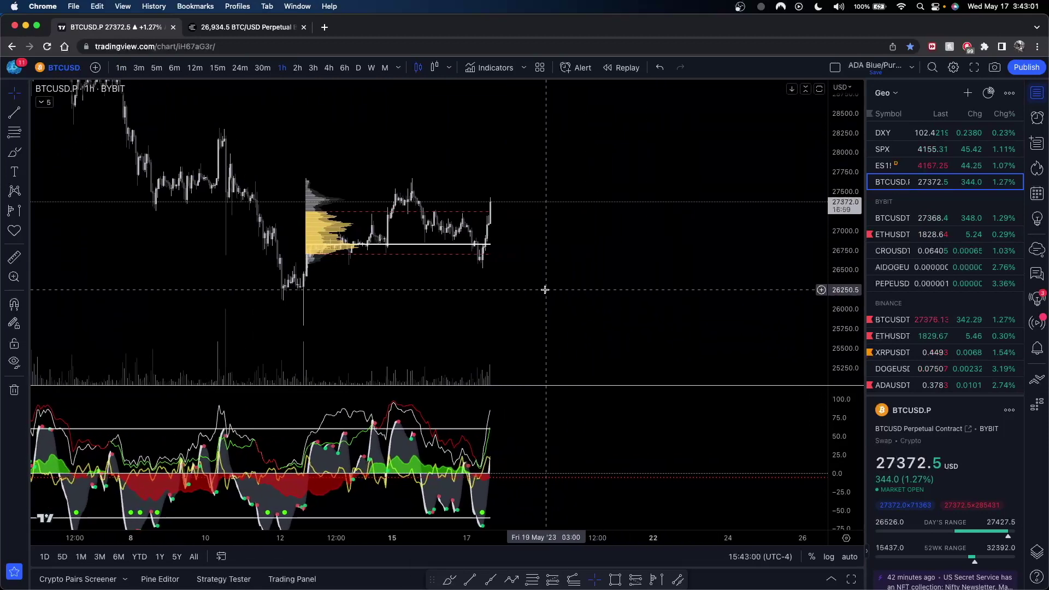
drag(568, 289, 751, 270)
drag(851, 303, 847, 211)
scroll(771, 229, up, 3)
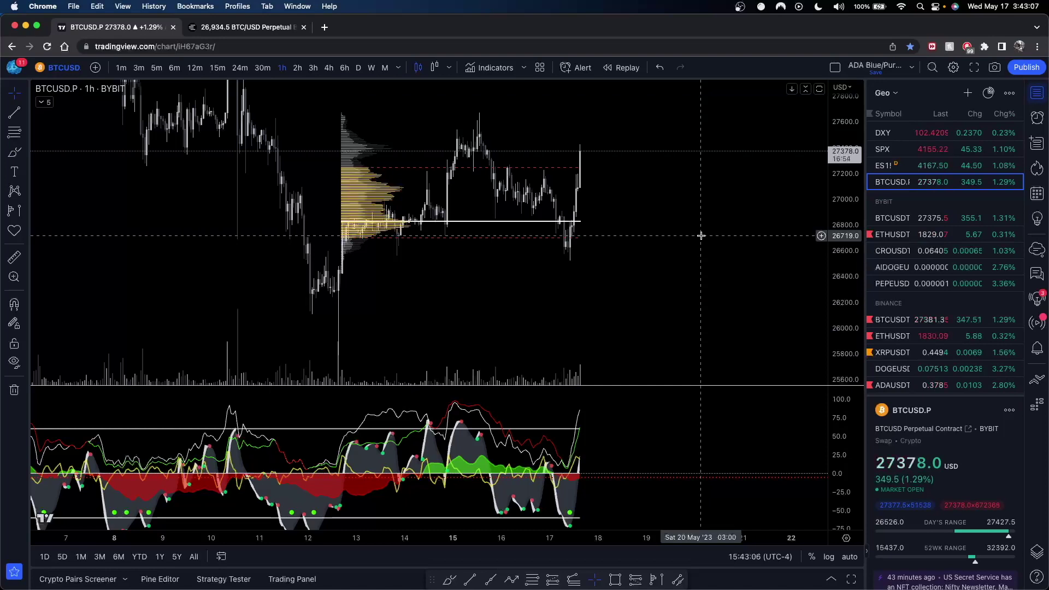
- Switch BTCUSD.P to the 12-minute timeframe and brush a horizontal yellow level at about 26,620 across the 17 May lows
click(195, 68)
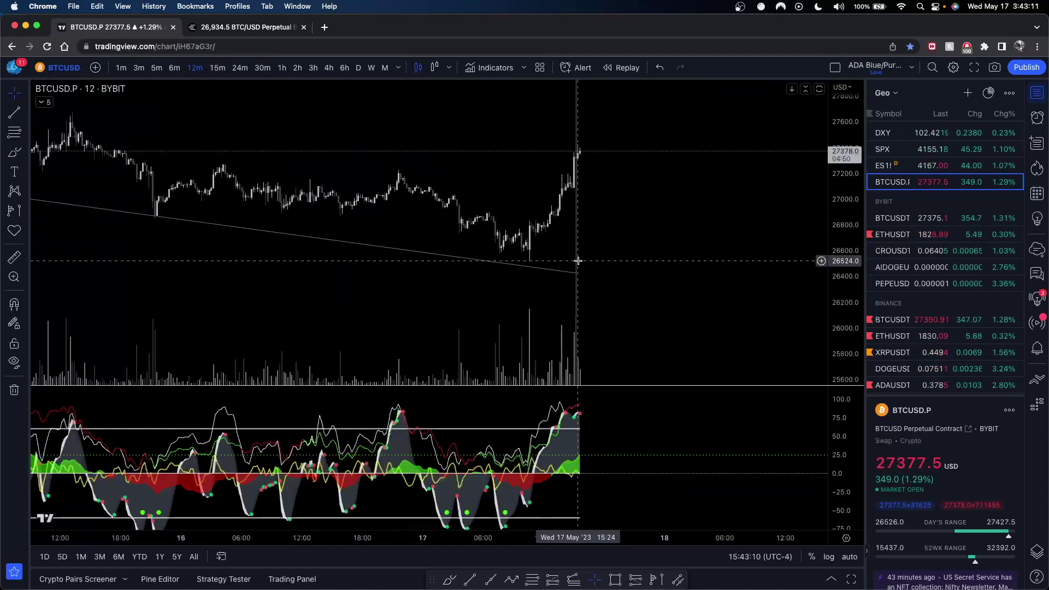
scroll(578, 260, up, 3)
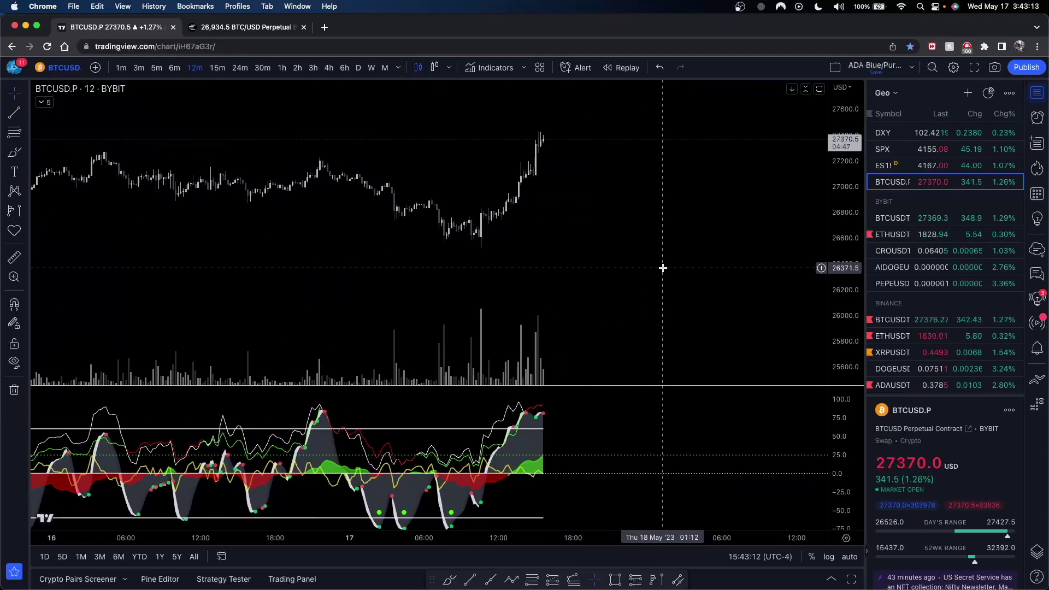
scroll(662, 268, up, 1)
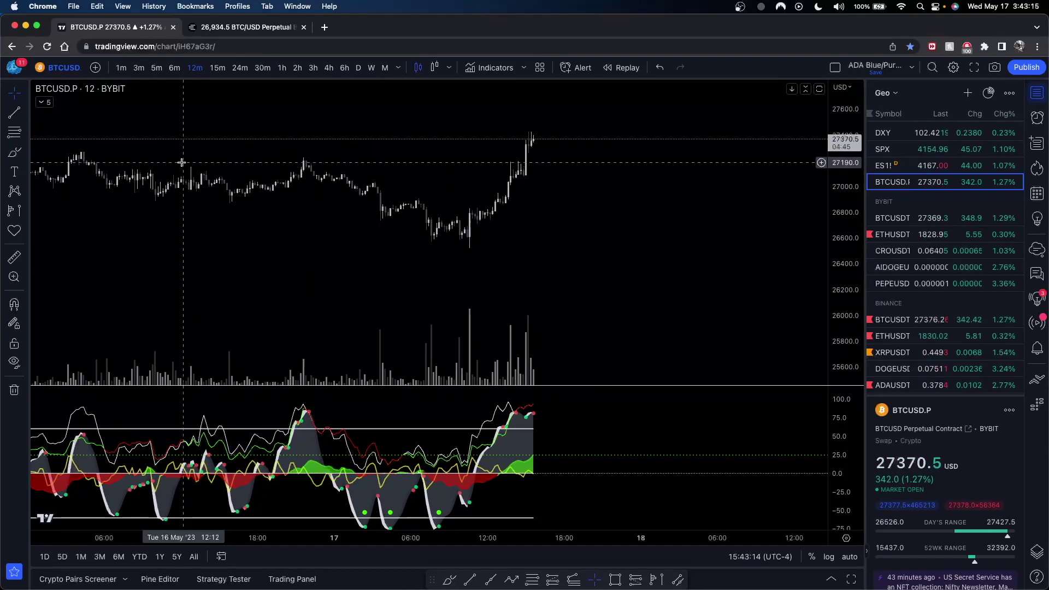
click(14, 155)
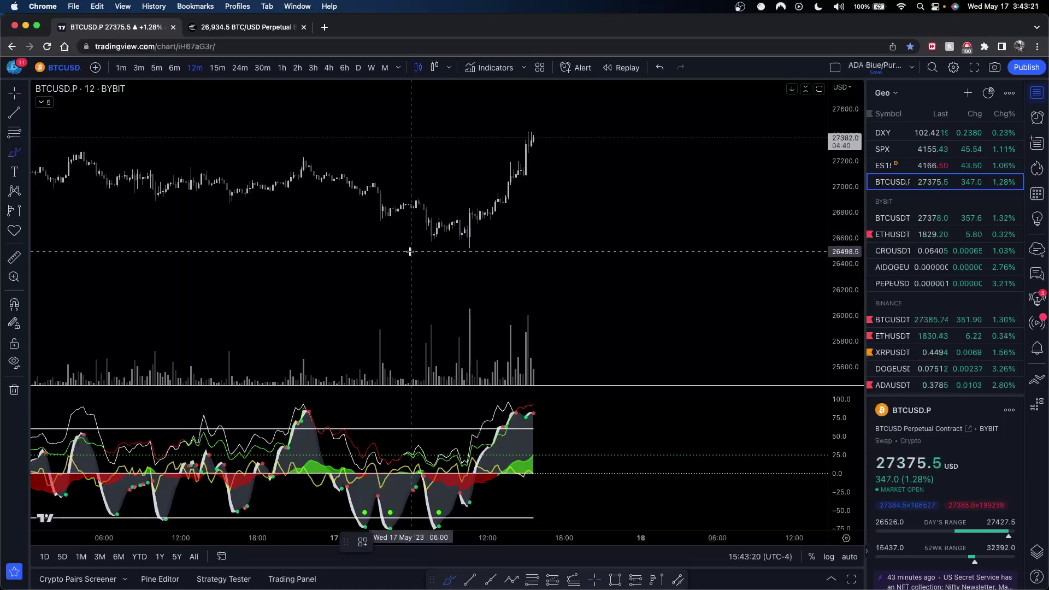
drag(459, 236, 477, 236)
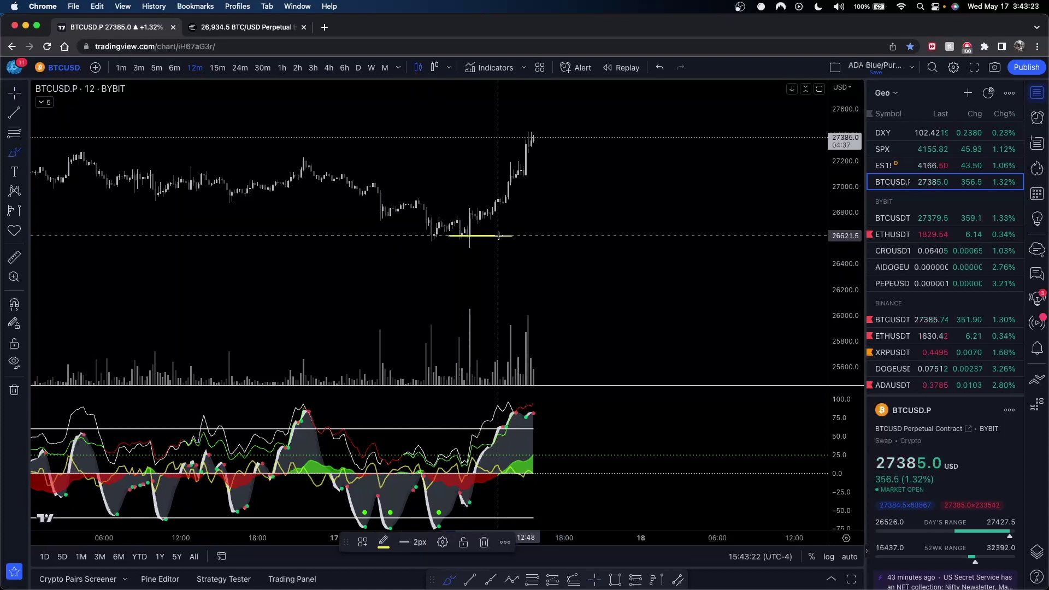
- Move the yellow level down to about 26,510, just beneath the 17 May wick low
drag(843, 327, 842, 178)
key(Escape)
scroll(663, 230, left, 3)
scroll(675, 252, up, 2)
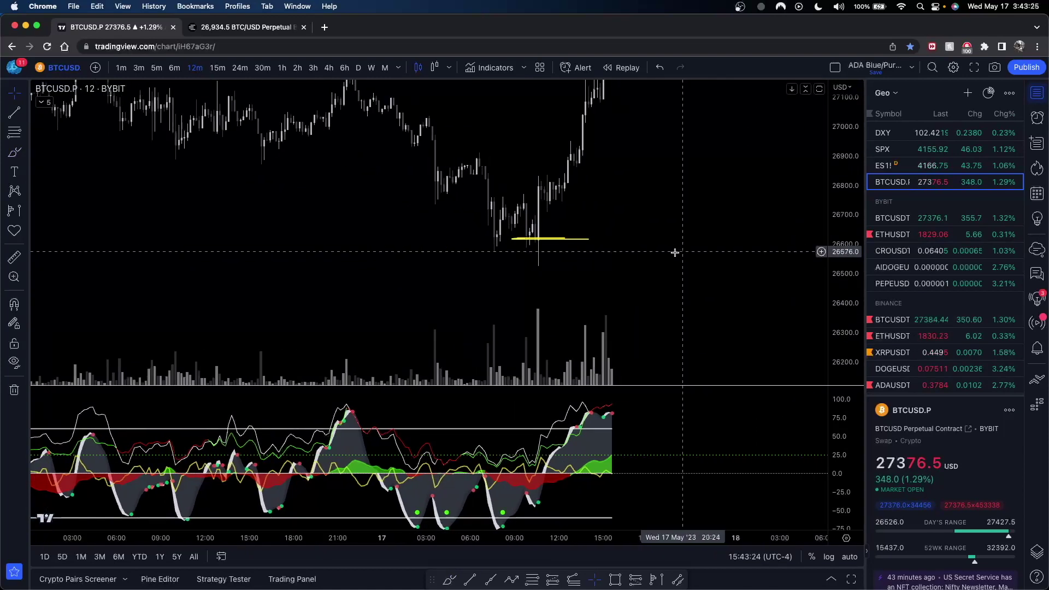
scroll(453, 242, up, 2)
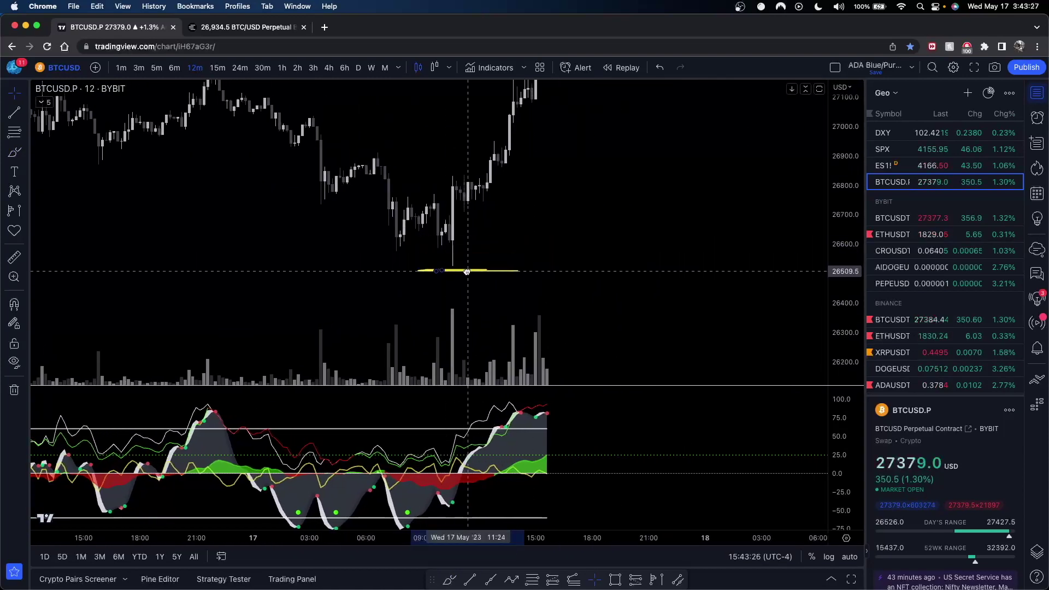
drag(499, 253, 477, 257)
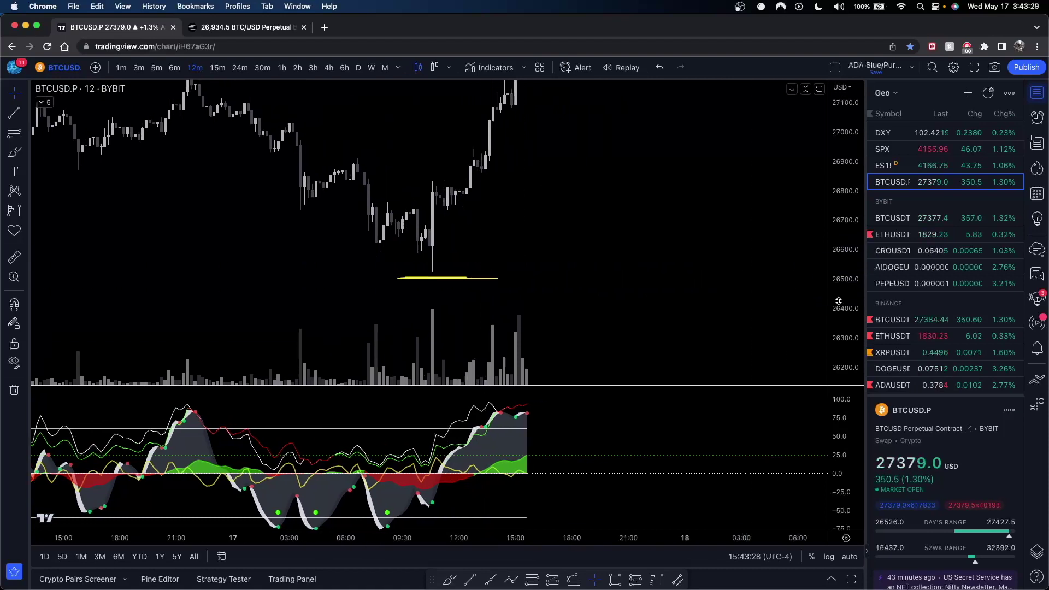
drag(838, 302, 839, 249)
scroll(676, 233, left, 3)
scroll(676, 232, up, 2)
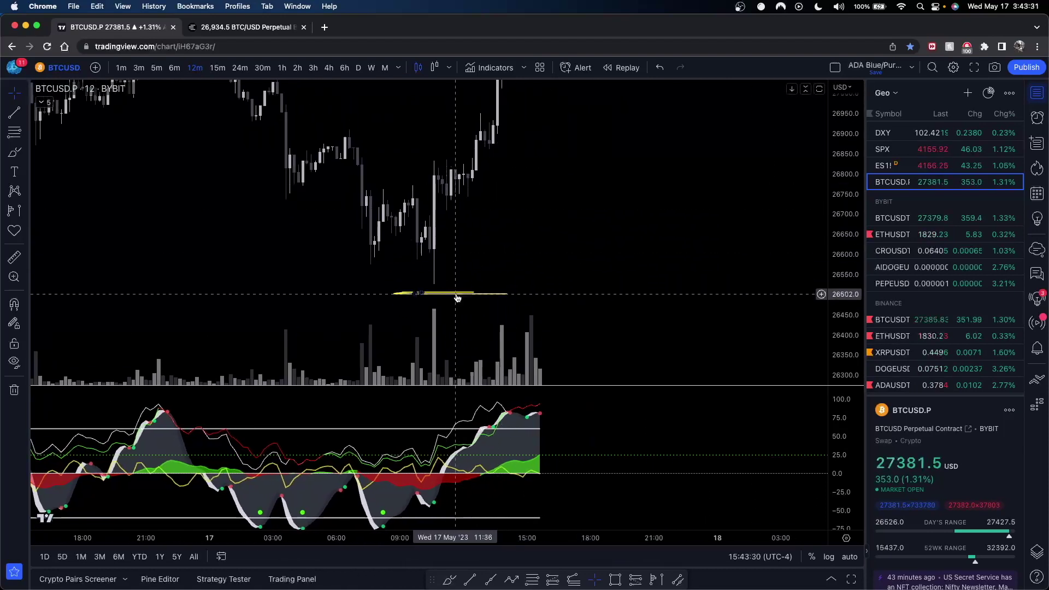
- Move the yellow level up to about 26,645, across the candle bodies around the 17 May lows
drag(456, 298, 455, 238)
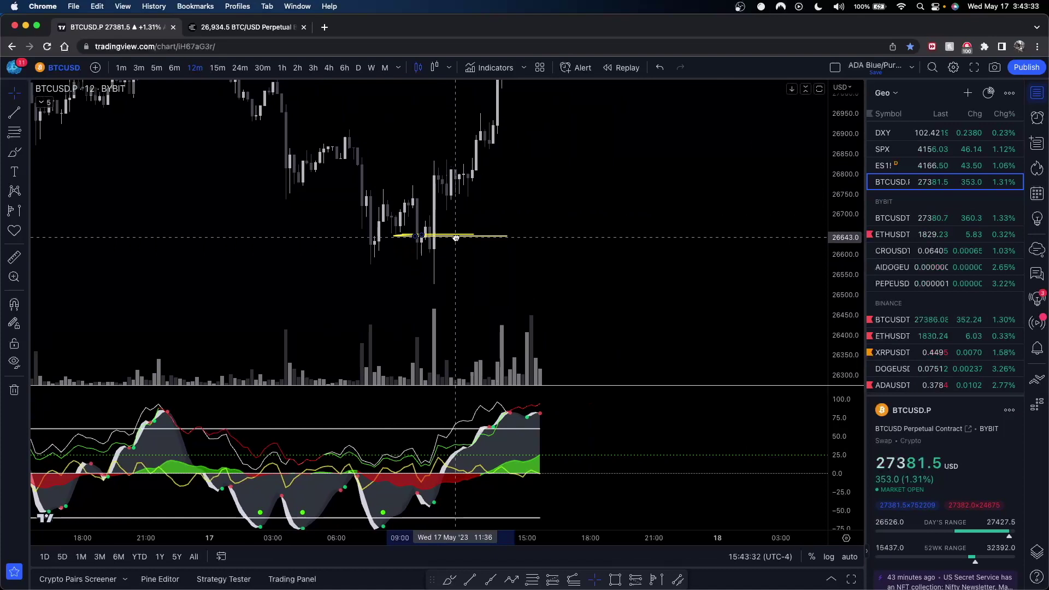
drag(239, 300, 256, 246)
drag(833, 219, 833, 240)
drag(710, 235, 693, 223)
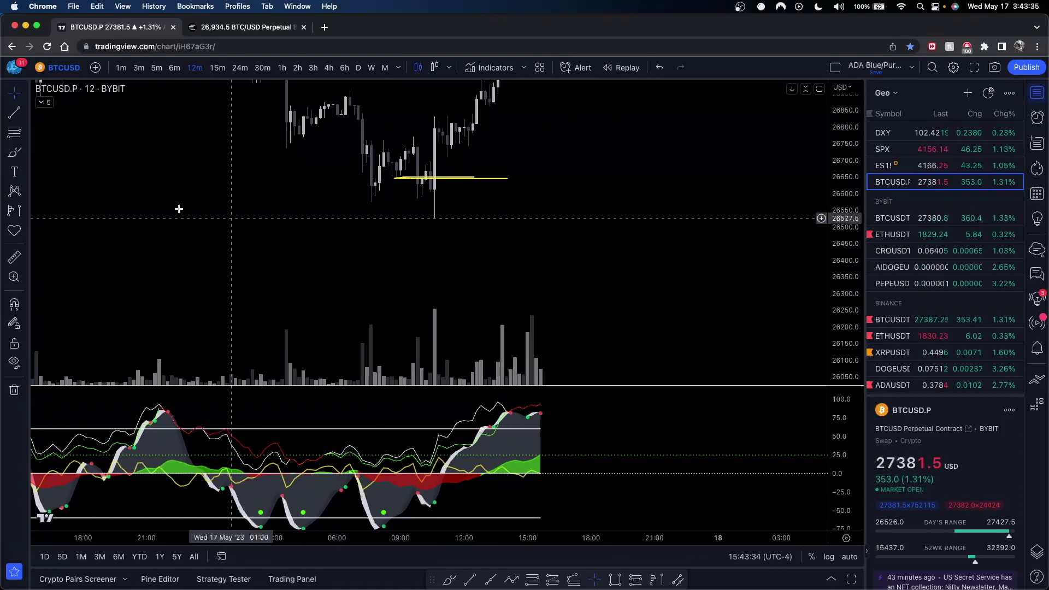
- Draw a red rectangle beneath the 17 May wick low and shift it slightly down to span 26,511 to 26,383
click(21, 158)
click(60, 197)
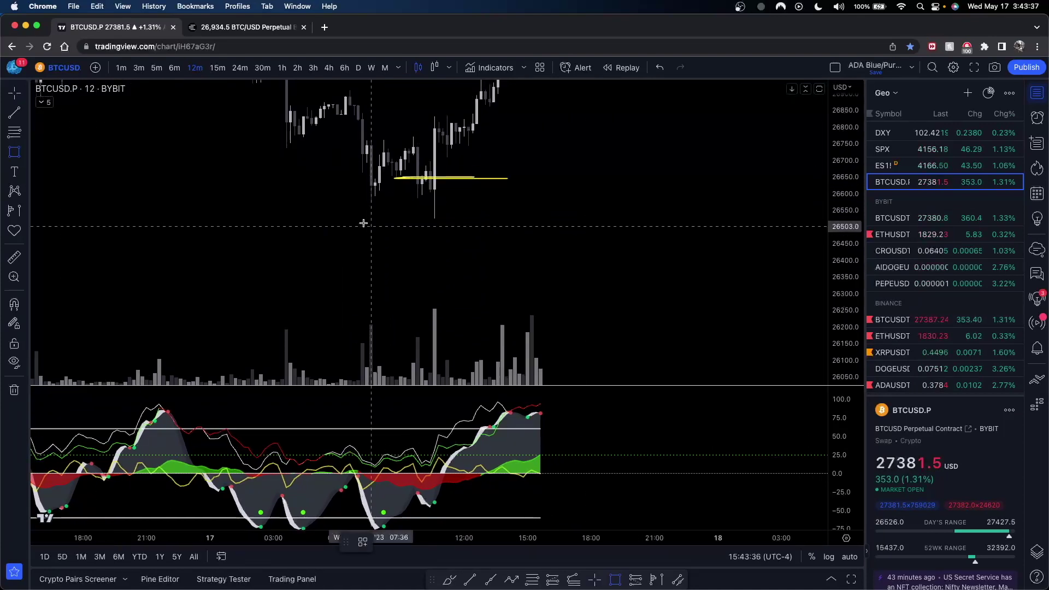
click(350, 220)
click(591, 263)
click(641, 267)
click(558, 221)
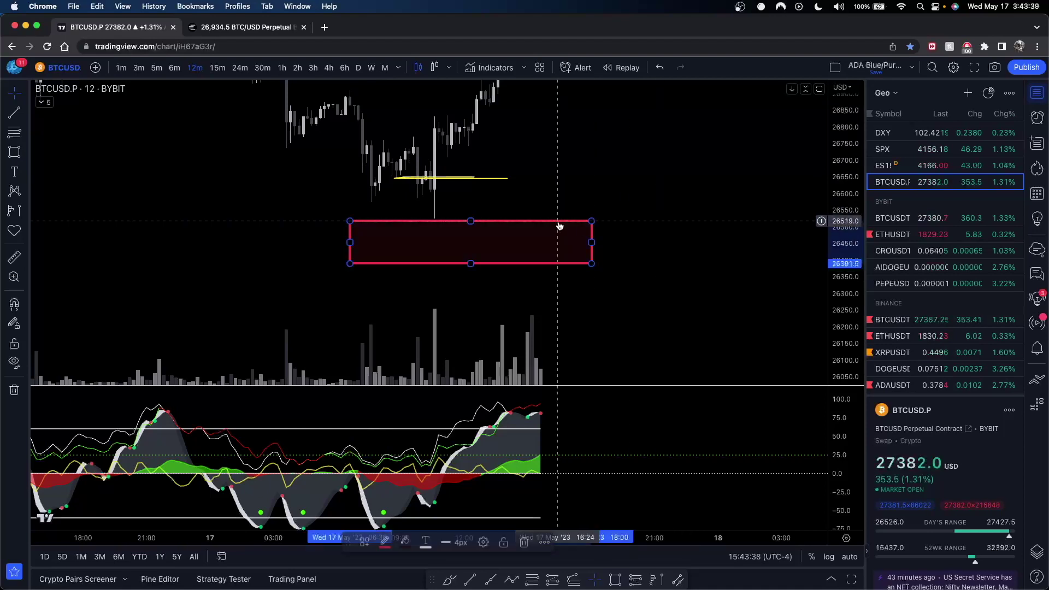
drag(559, 225, 553, 225)
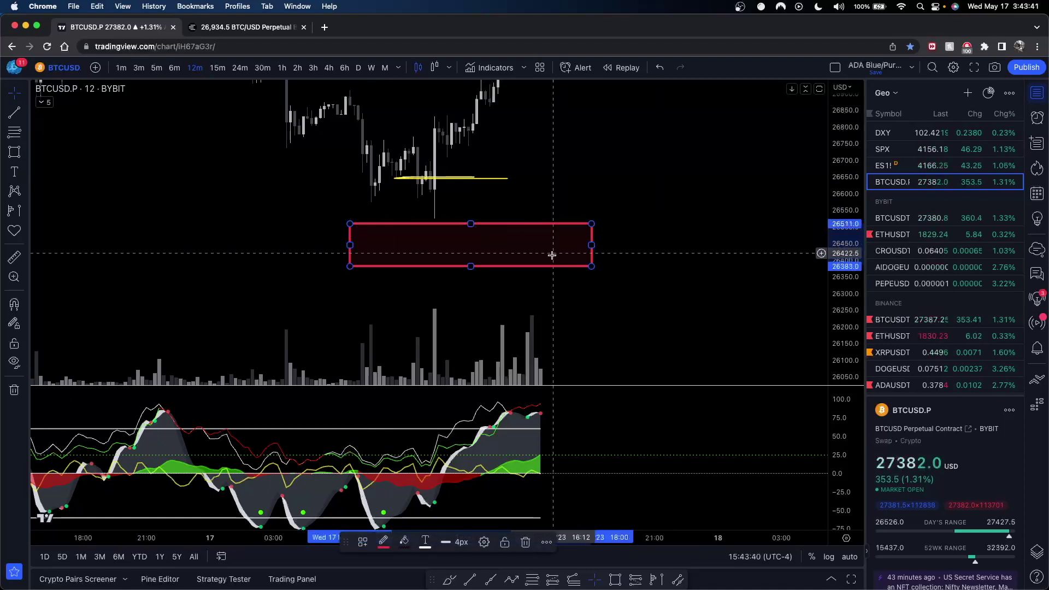
drag(672, 149, 610, 183)
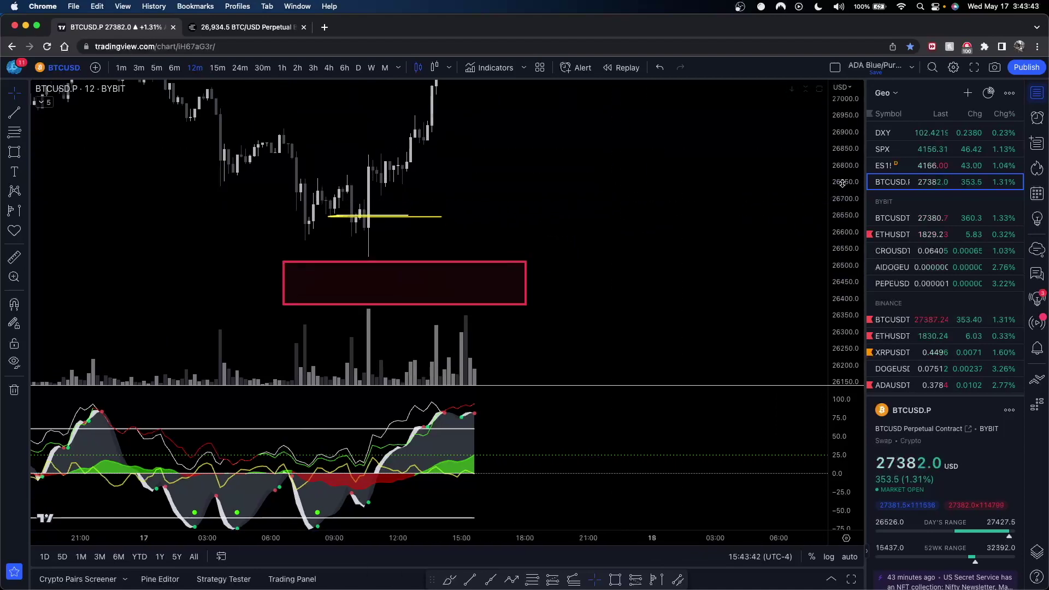
- Extend the right edge of the red rectangle beneath the 17 May wick low to about 12:00 on 18 May
drag(538, 234, 507, 302)
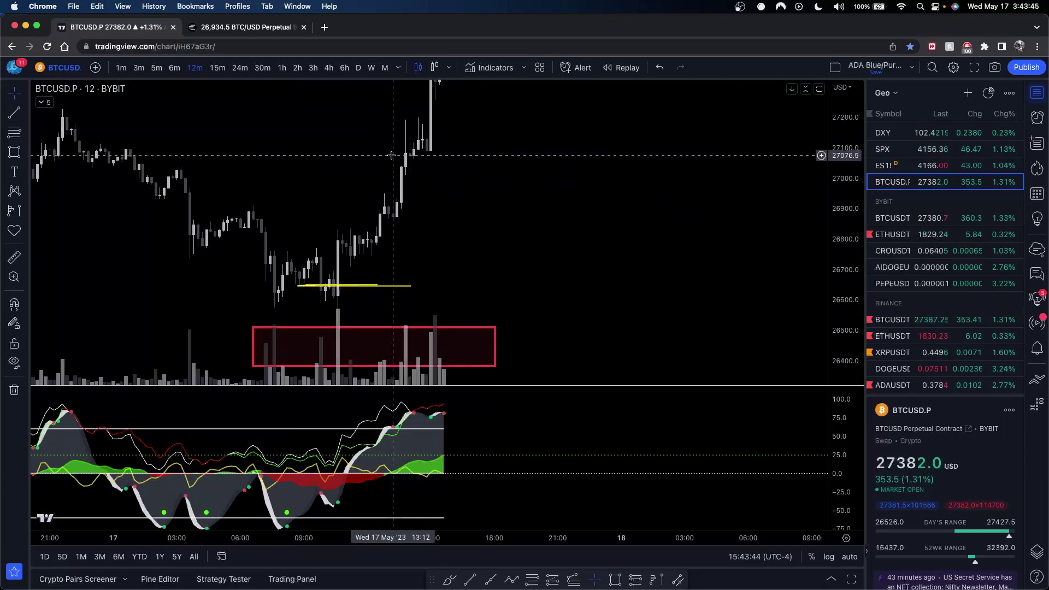
scroll(446, 185, down, 5)
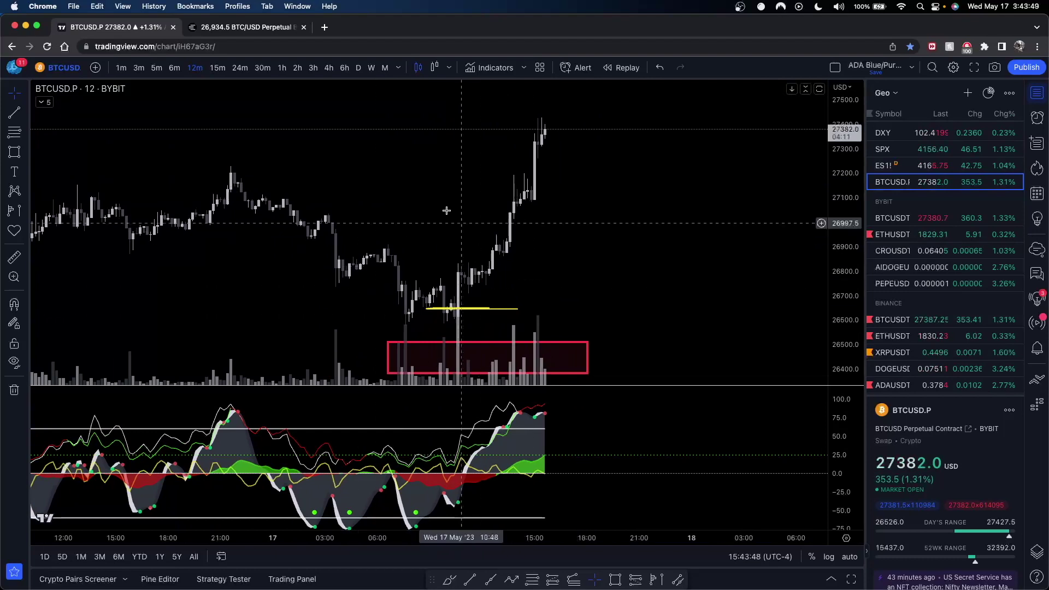
mouse_move(866, 163)
mouse_down()
mouse_move(860, 182)
mouse_move(869, 181)
mouse_up()
drag(578, 144, 544, 130)
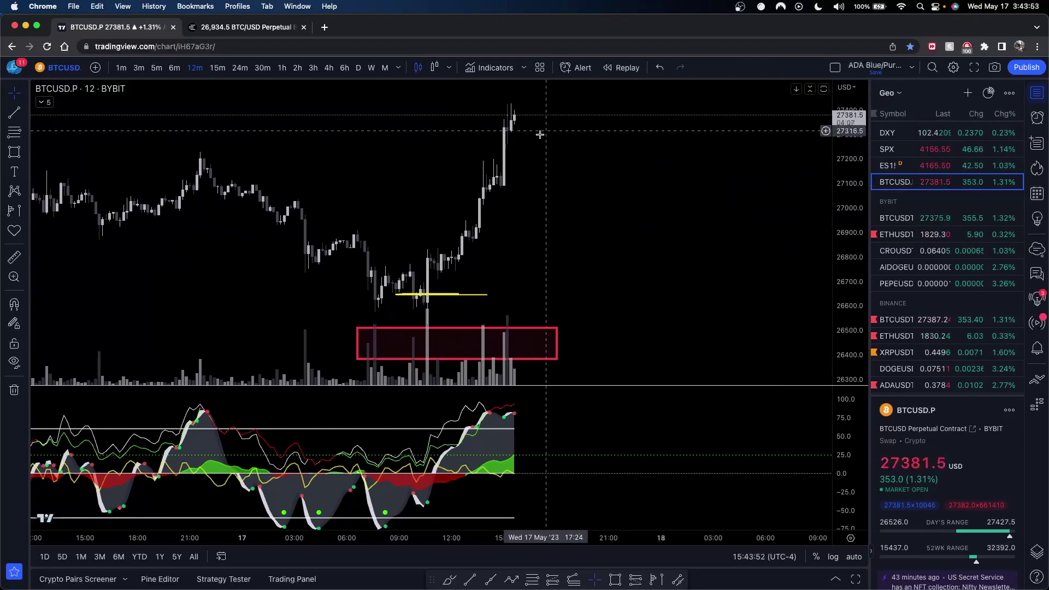
scroll(555, 295, right, 8)
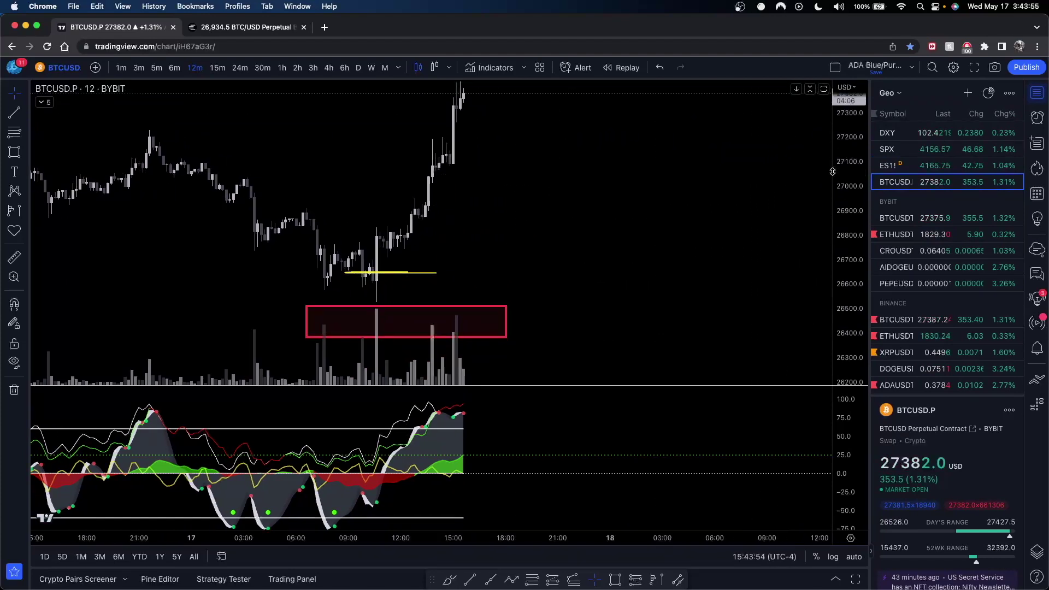
scroll(655, 230, right, 5)
click(379, 270)
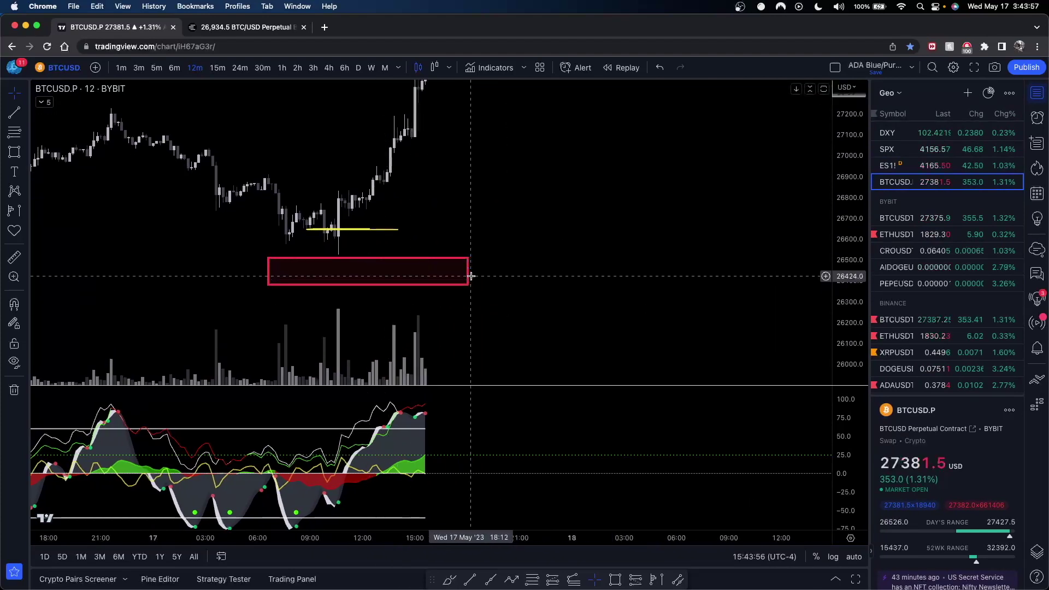
drag(467, 274, 677, 273)
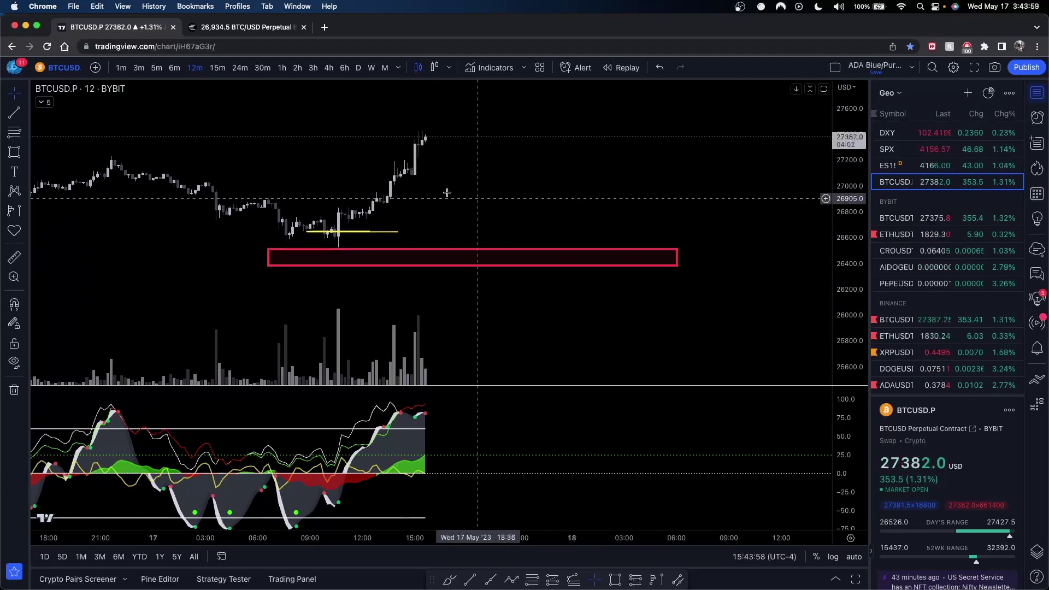
drag(677, 257, 778, 257)
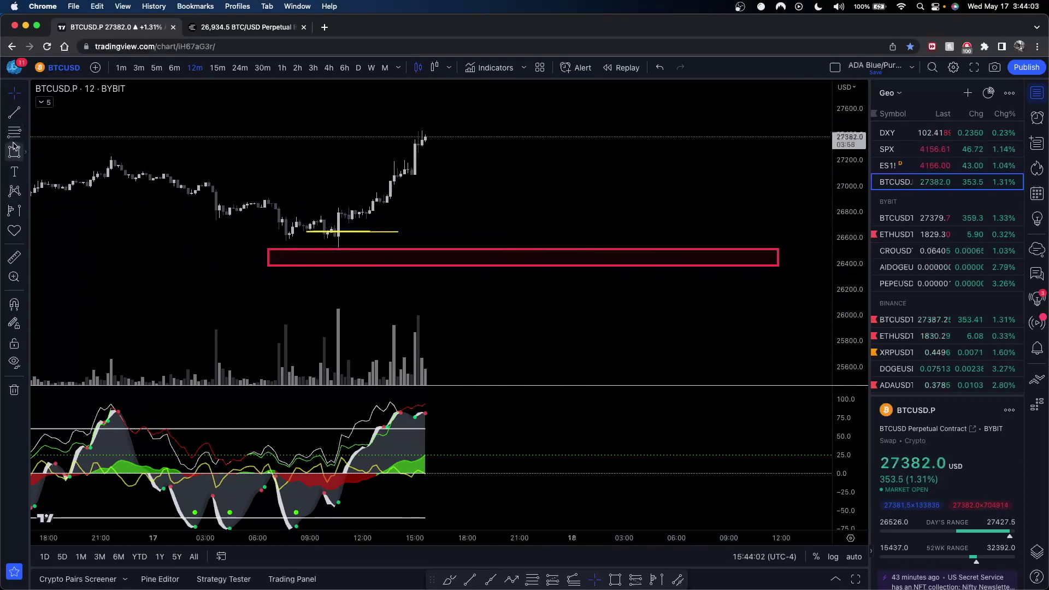
- Brush a yellow sideways price path onward from the latest candles and a matching falling path on the oscillator
click(61, 174)
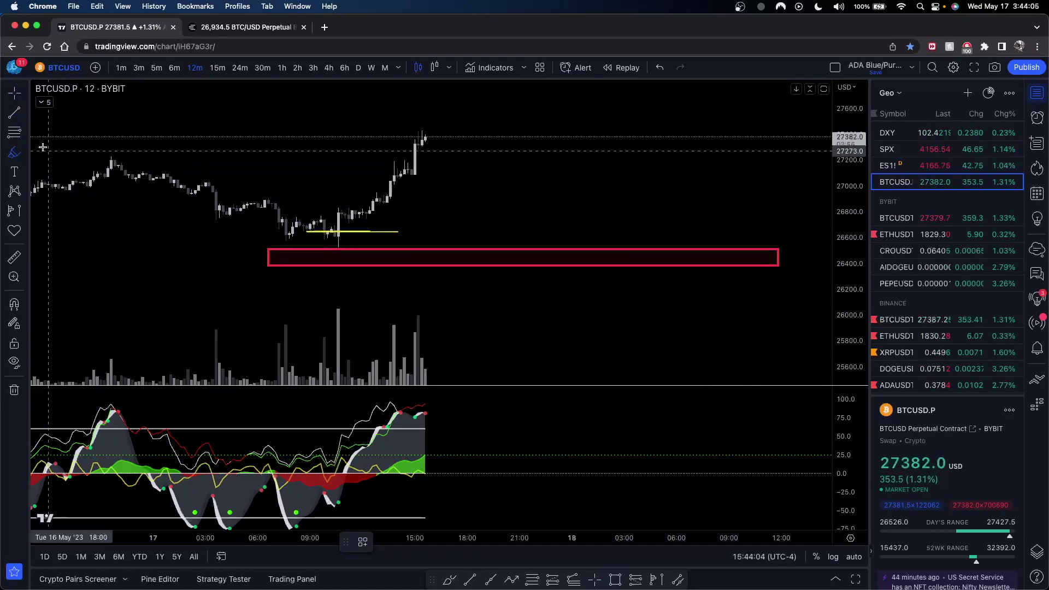
click(25, 153)
click(36, 156)
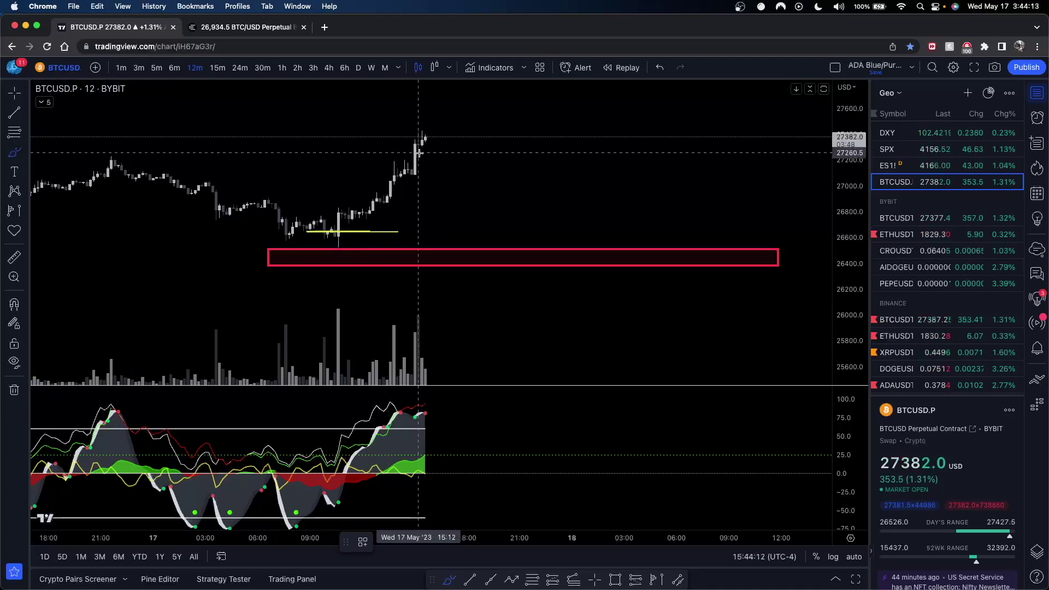
mouse_move(418, 153)
mouse_down()
mouse_move(442, 117)
mouse_move(587, 134)
mouse_up()
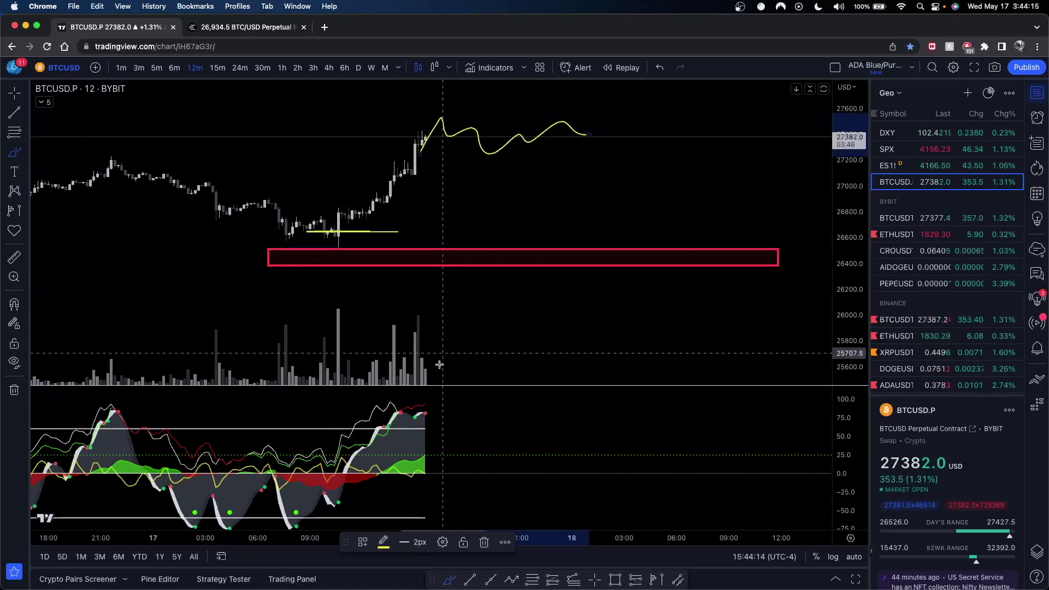
mouse_move(424, 410)
mouse_down()
mouse_move(436, 438)
mouse_move(488, 480)
mouse_up()
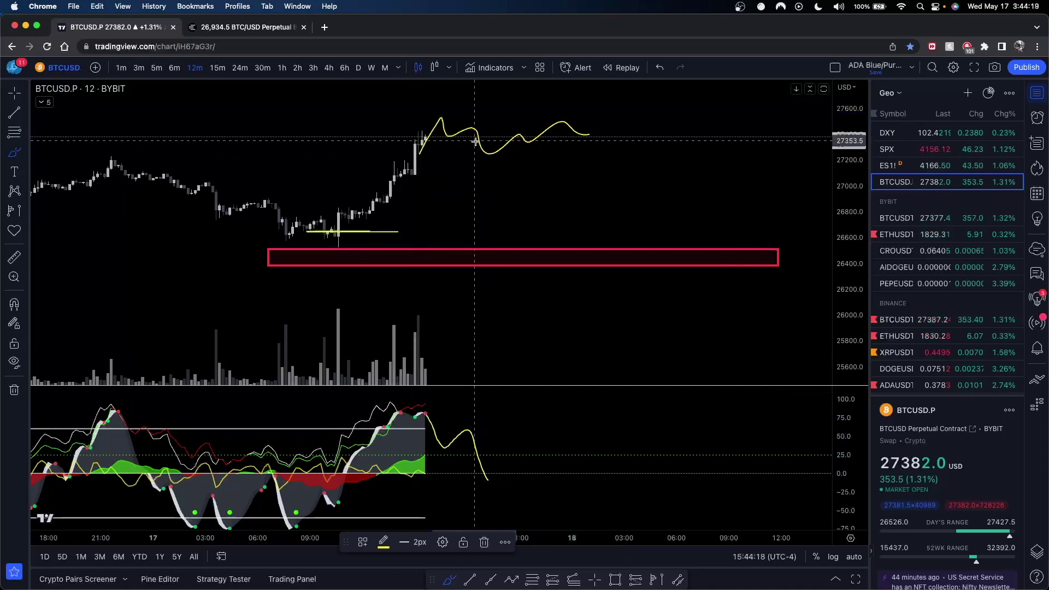
- Brush a higher price peak with a rising line over the highs and a falling line across the oscillator peaks
drag(478, 145, 529, 169)
drag(416, 117, 499, 81)
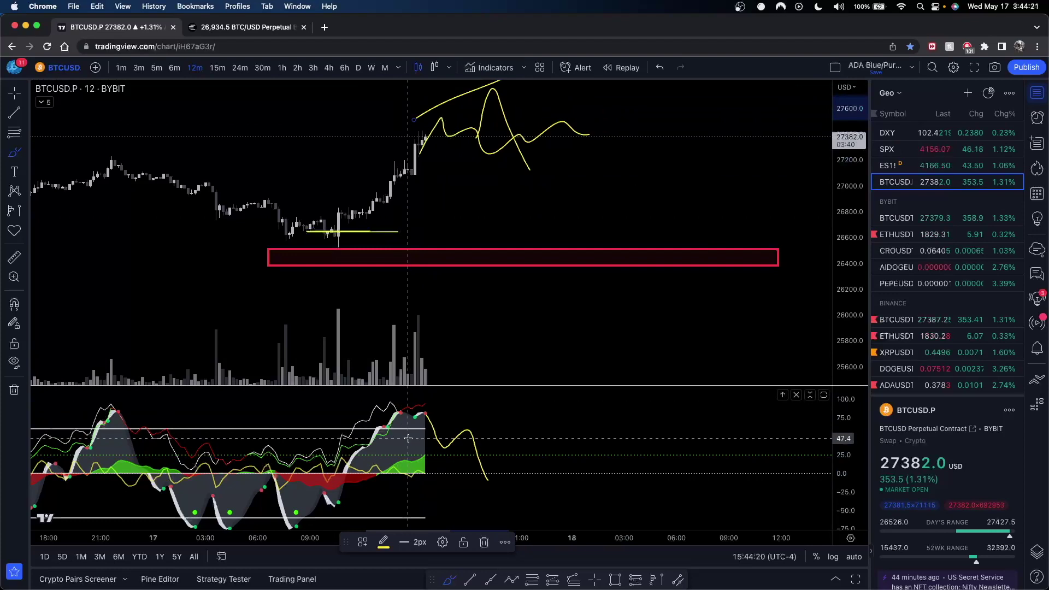
drag(411, 402, 478, 427)
- Brush a drop into the red rectangle with a rebound, a matching oscillator dip, and diverging lines under the price and oscillator lows
mouse_move(512, 113)
mouse_down()
mouse_move(536, 245)
mouse_move(575, 181)
mouse_up()
drag(419, 411, 463, 484)
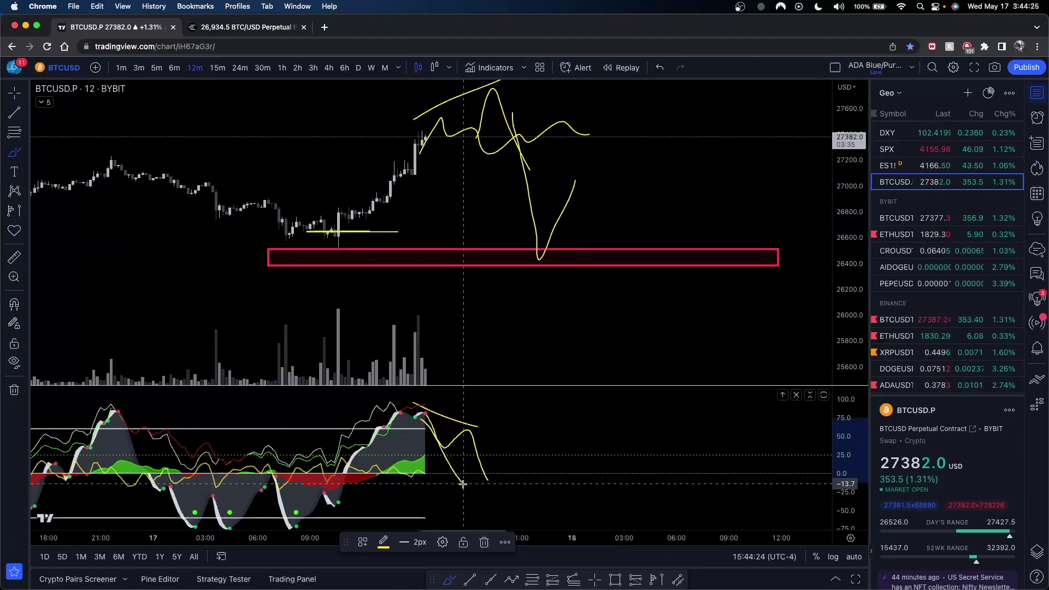
drag(271, 528, 517, 480)
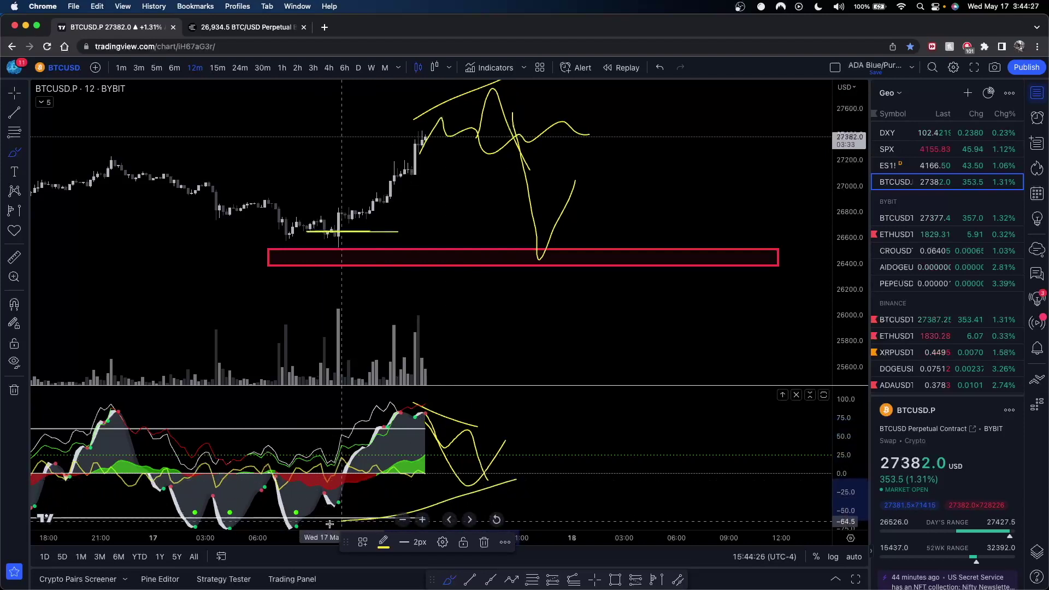
drag(327, 526, 346, 527)
drag(327, 245, 561, 299)
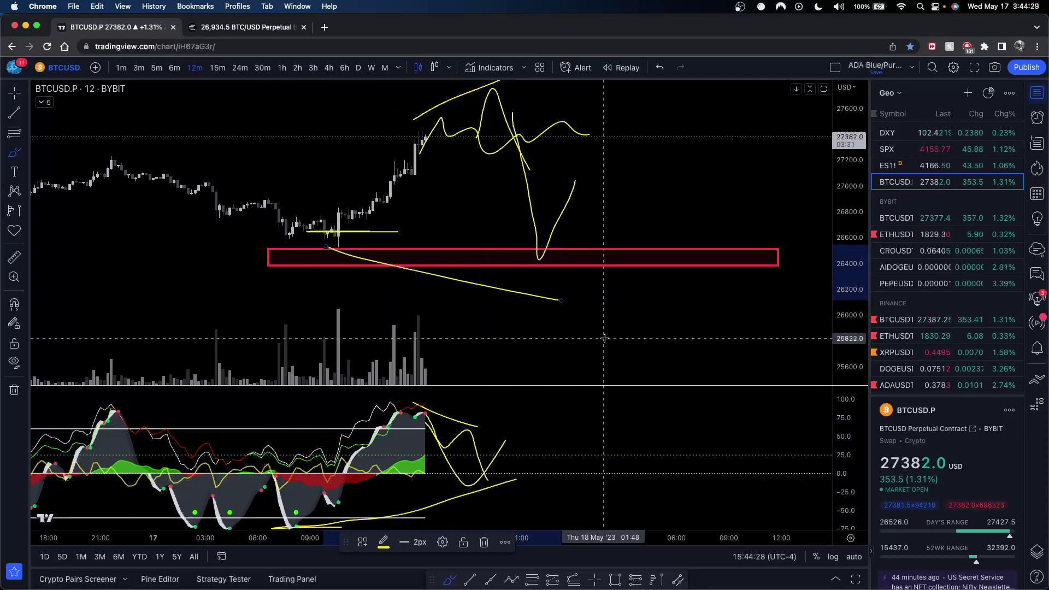
- Undo all the yellow projection strokes and the red rectangle's extension, and leave the Brush tool
key(super+z)
key(super+z)
key(super+z)
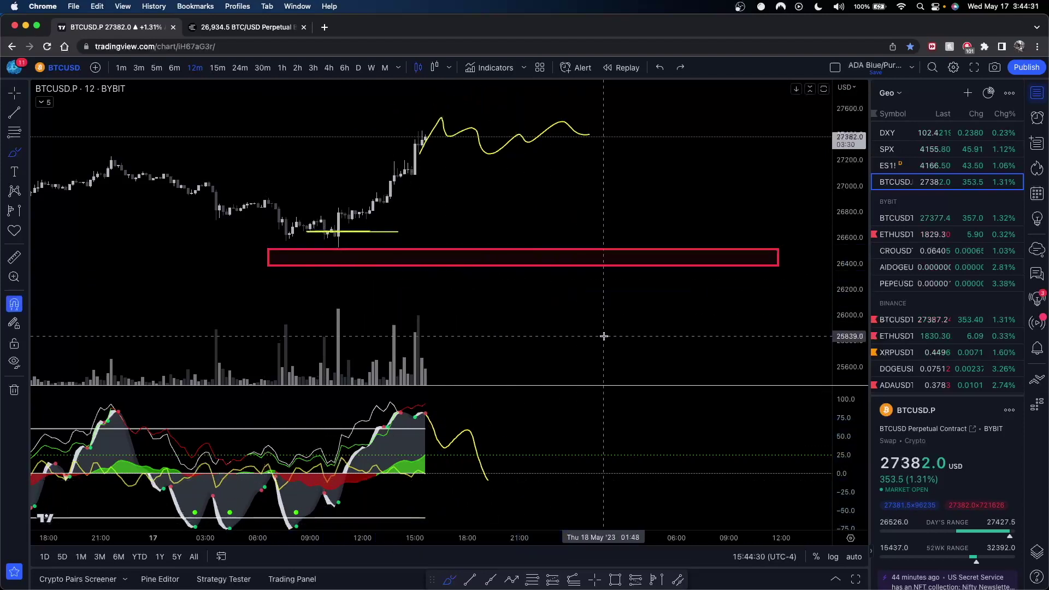
key(super+z)
key(super+z)
key(super+z)
key(super+z)
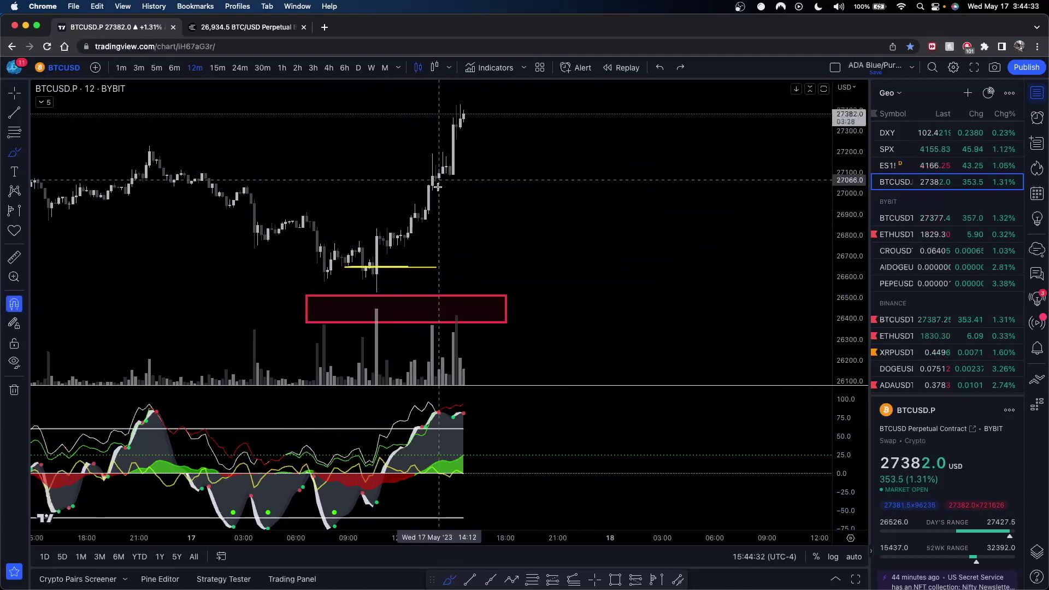
key(Escape)
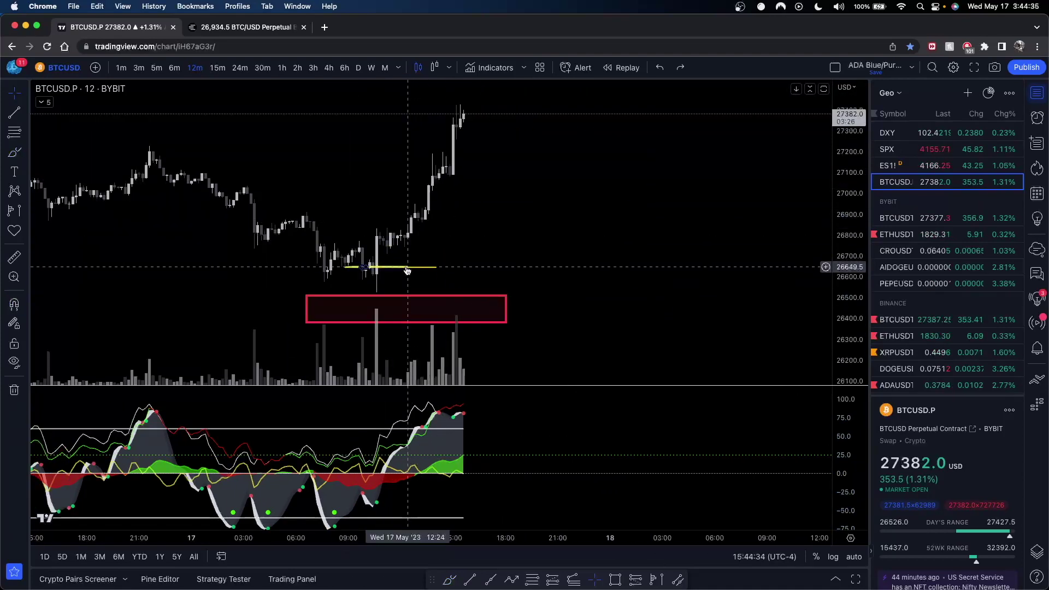
- Delete the yellow level across the 17 May lows and extend the red rectangle's right edge to about 01:30 on 18 May
click(408, 268)
key(BackSpace)
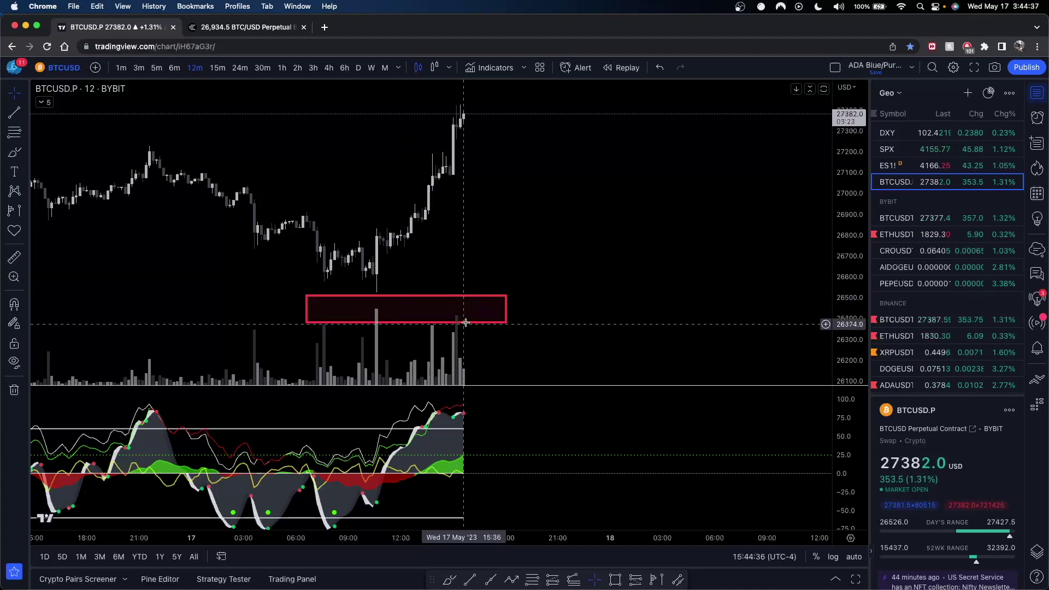
drag(509, 310, 634, 309)
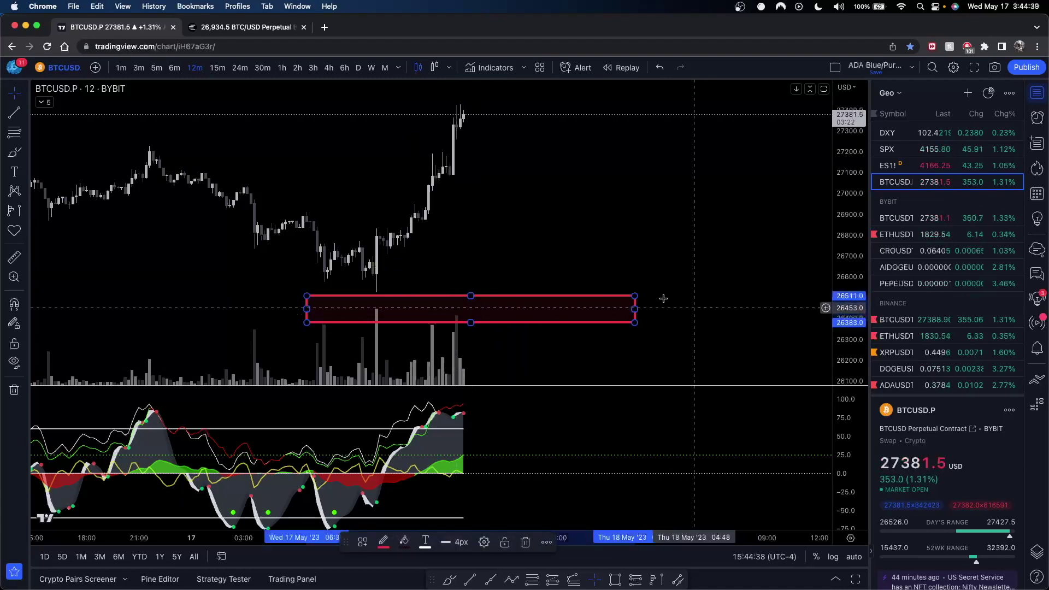
click(496, 229)
- Brush a rising yellow curve along the rally from the 17 May low to about 27,496, and undo it
scroll(642, 214, down, 2)
scroll(641, 213, down, 2)
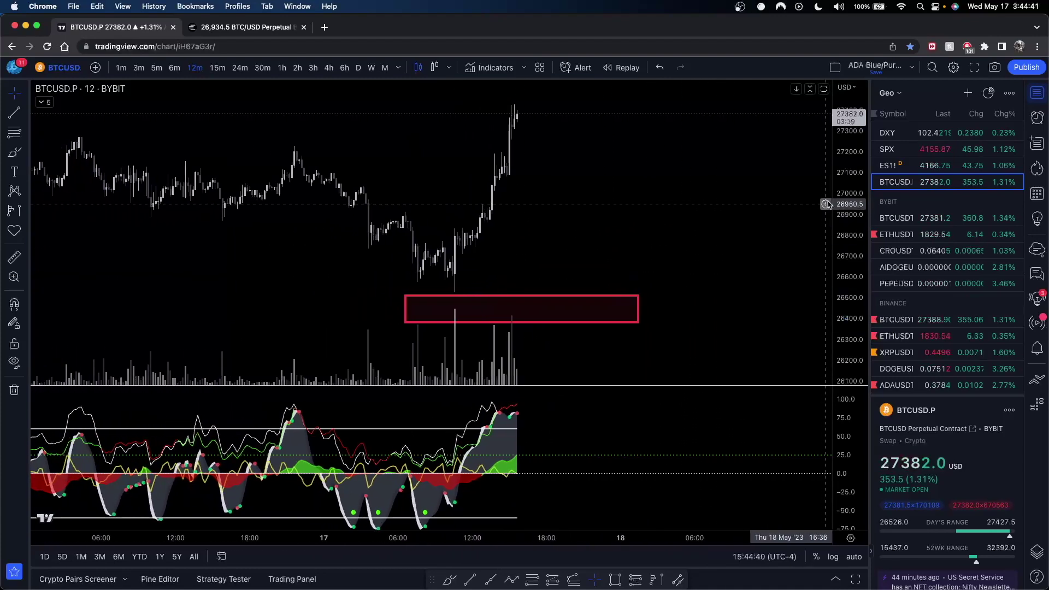
drag(847, 204, 848, 257)
drag(765, 241, 669, 236)
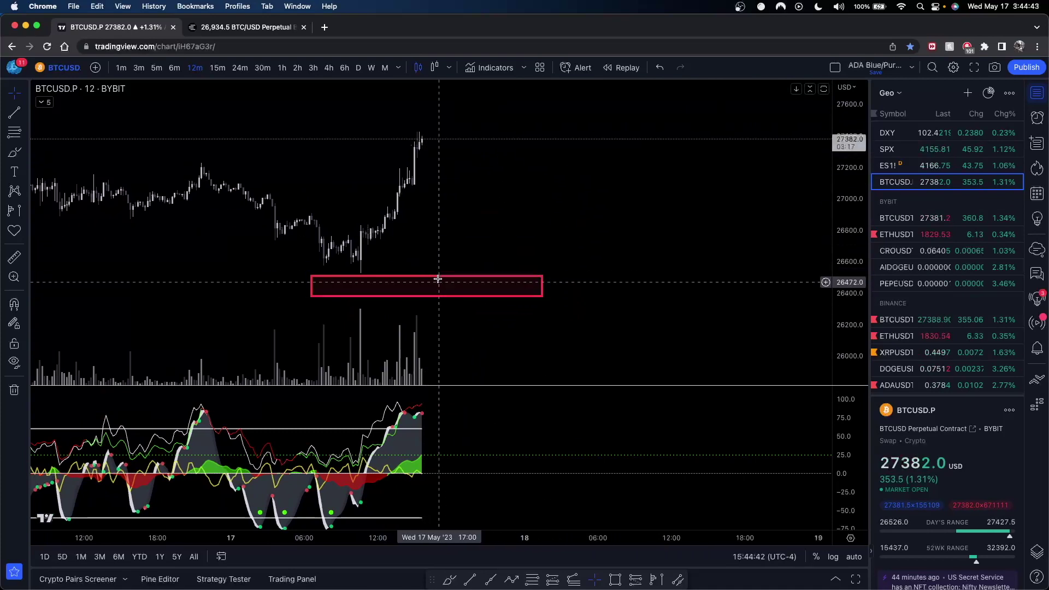
scroll(492, 257, left, 3)
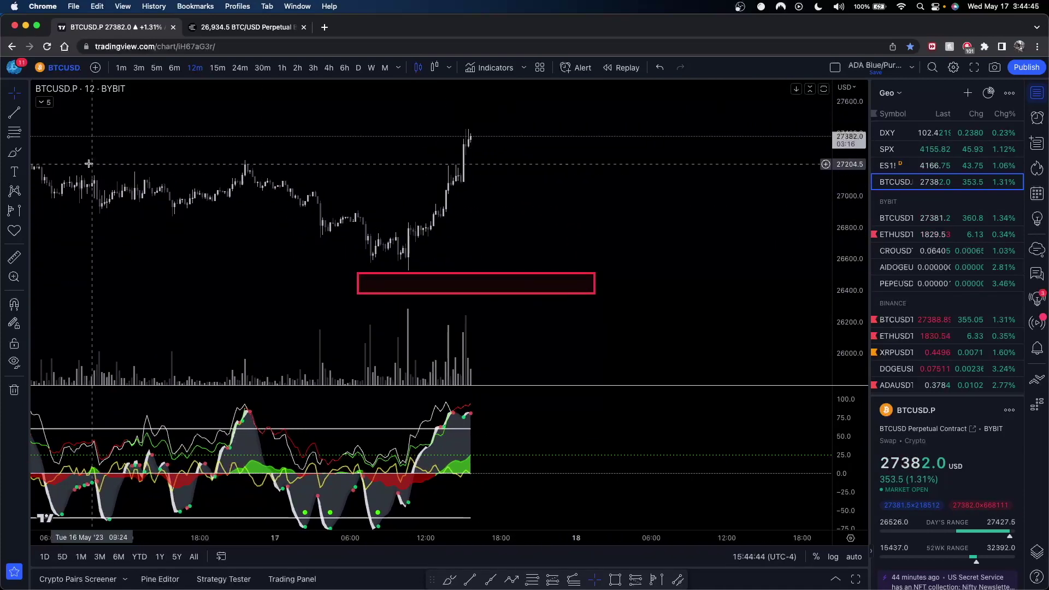
click(21, 156)
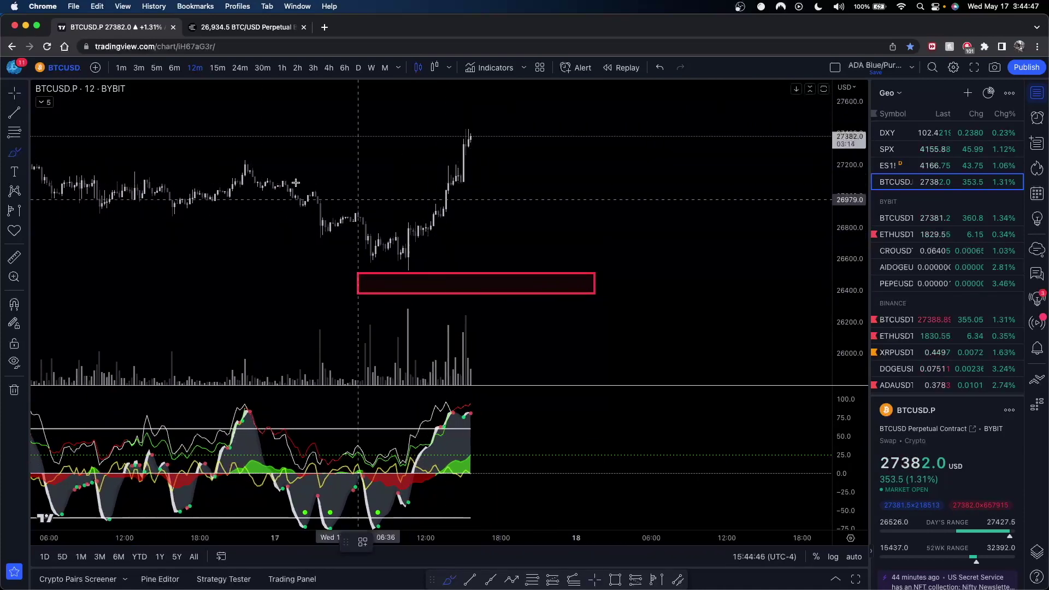
drag(410, 266, 478, 118)
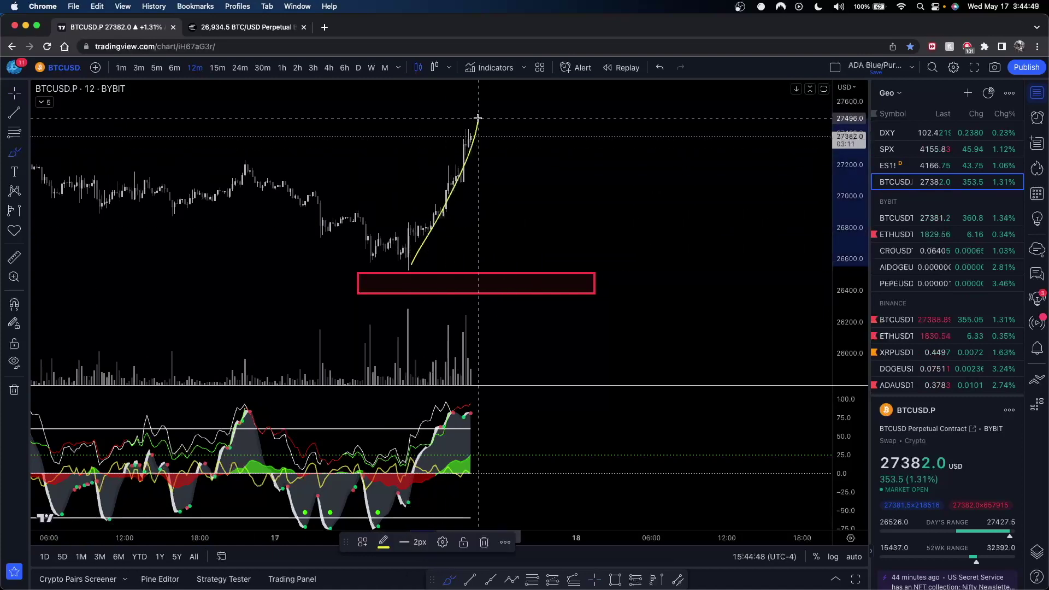
key(super+z)
- Brush trial strokes near the 17 May low and a loose loop around the red rectangle, undoing the strokes
drag(410, 257, 459, 221)
mouse_move(480, 255)
mouse_down()
mouse_move(484, 290)
mouse_move(524, 148)
mouse_up()
key(super+z)
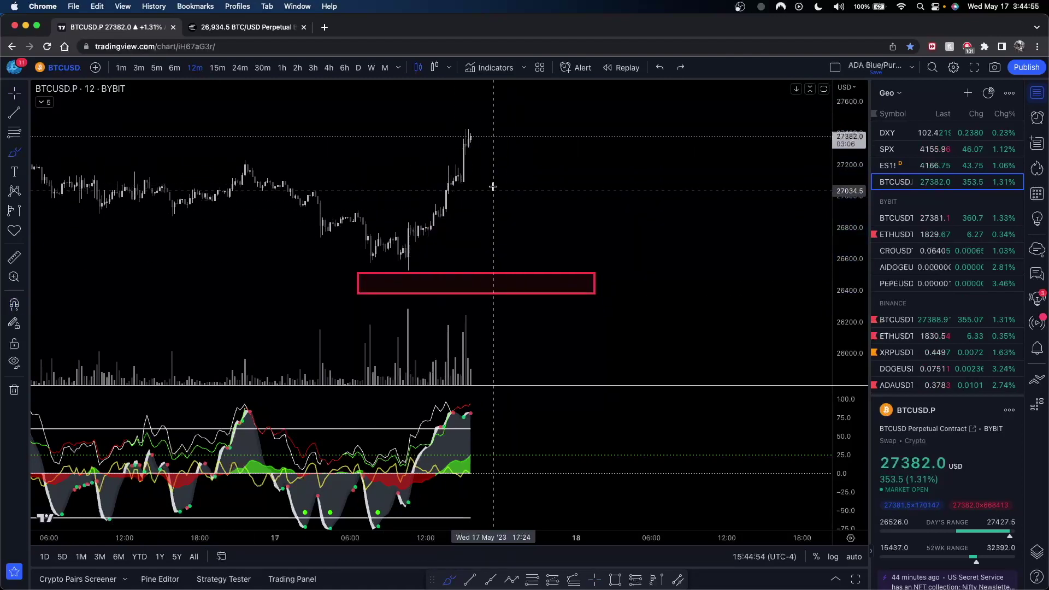
mouse_move(431, 266)
mouse_down()
mouse_move(458, 271)
mouse_move(375, 261)
mouse_up()
key(super+z)
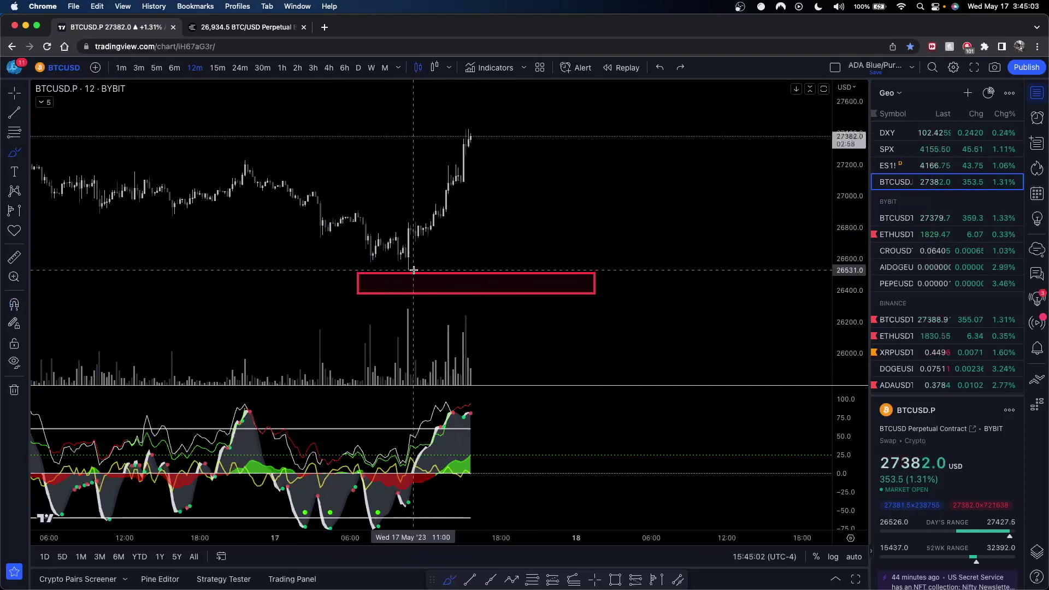
mouse_move(346, 274)
mouse_down()
mouse_move(538, 307)
mouse_move(342, 274)
mouse_move(470, 284)
mouse_up()
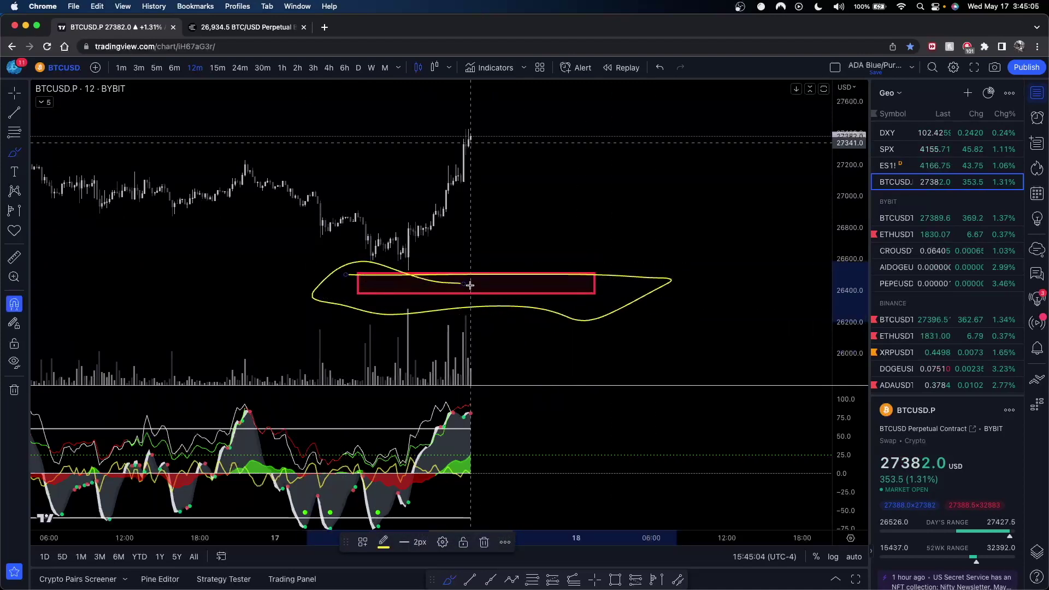
key(super+z)
- Switch the chart to Bybit's BTCUSDT.P contract and check its 17 May wick low against the red zone
drag(615, 176, 652, 159)
drag(728, 228, 737, 214)
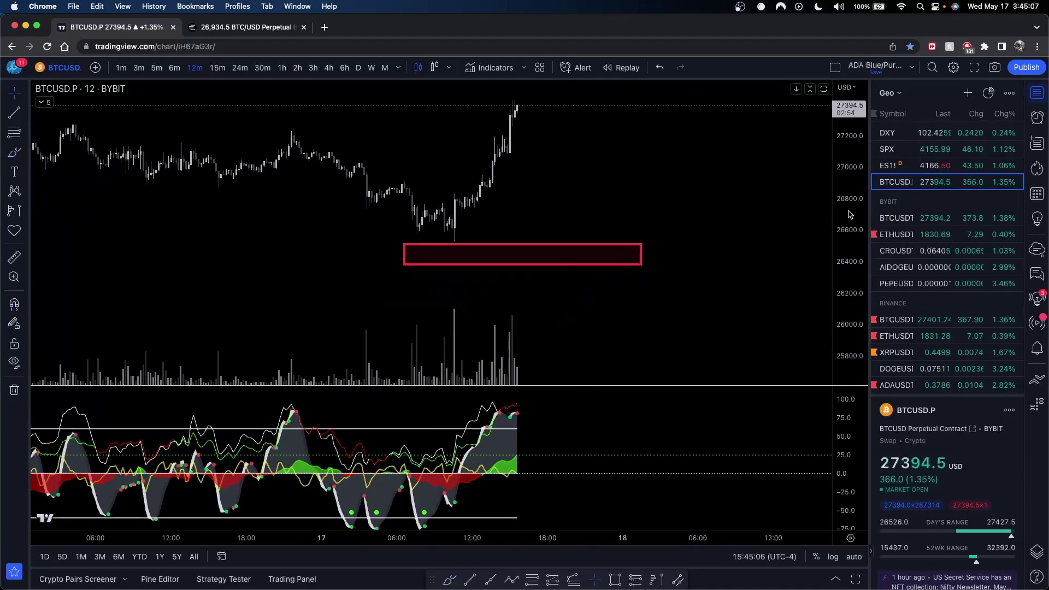
mouse_move(850, 214)
mouse_down()
mouse_move(844, 267)
mouse_move(843, 198)
mouse_up()
drag(692, 195, 733, 185)
scroll(583, 243, up, 6)
drag(186, 326, 339, 295)
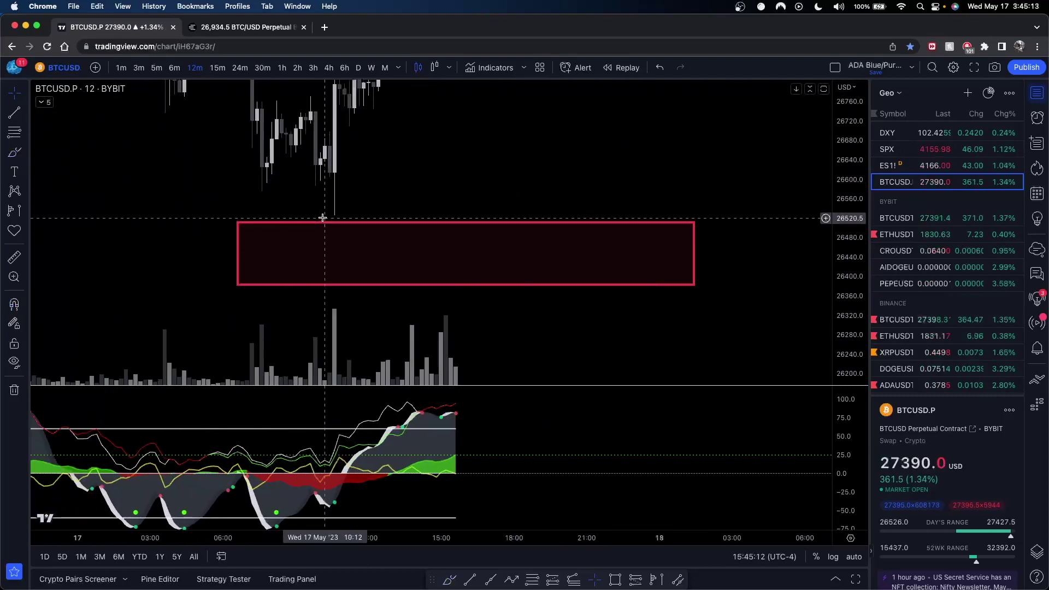
key(Down)
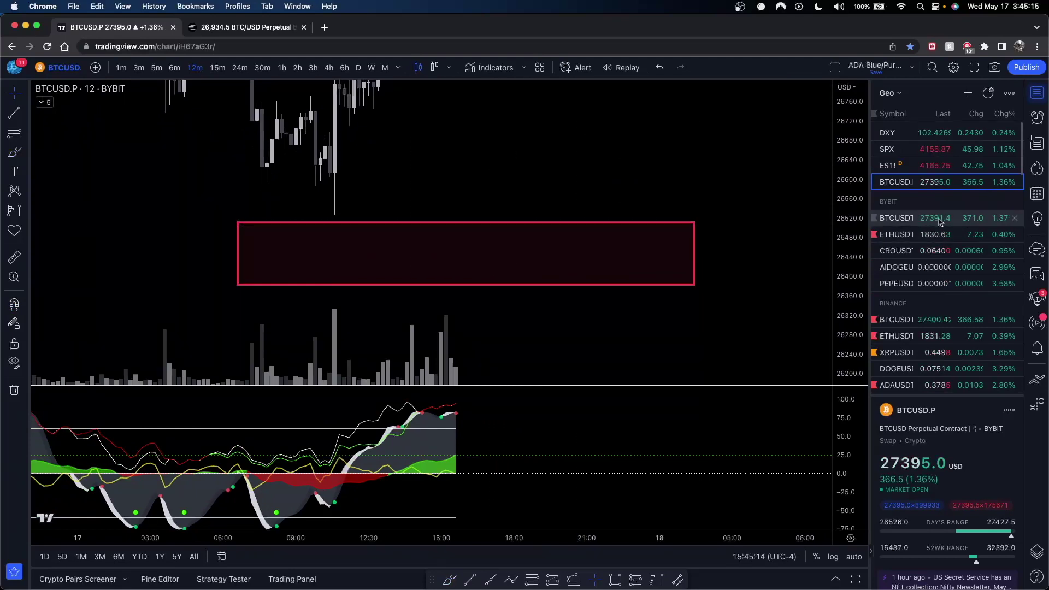
scroll(568, 298, down, 2)
drag(592, 304, 598, 146)
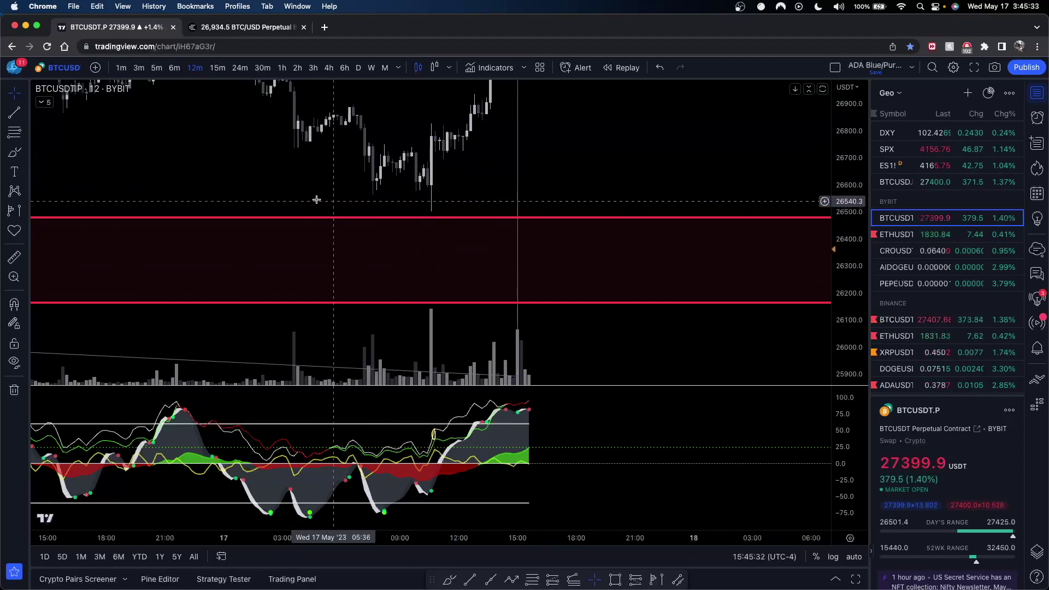
- Brush a short, nearly horizontal yellow line inside the red zone at about 26,240, and undo it
click(16, 154)
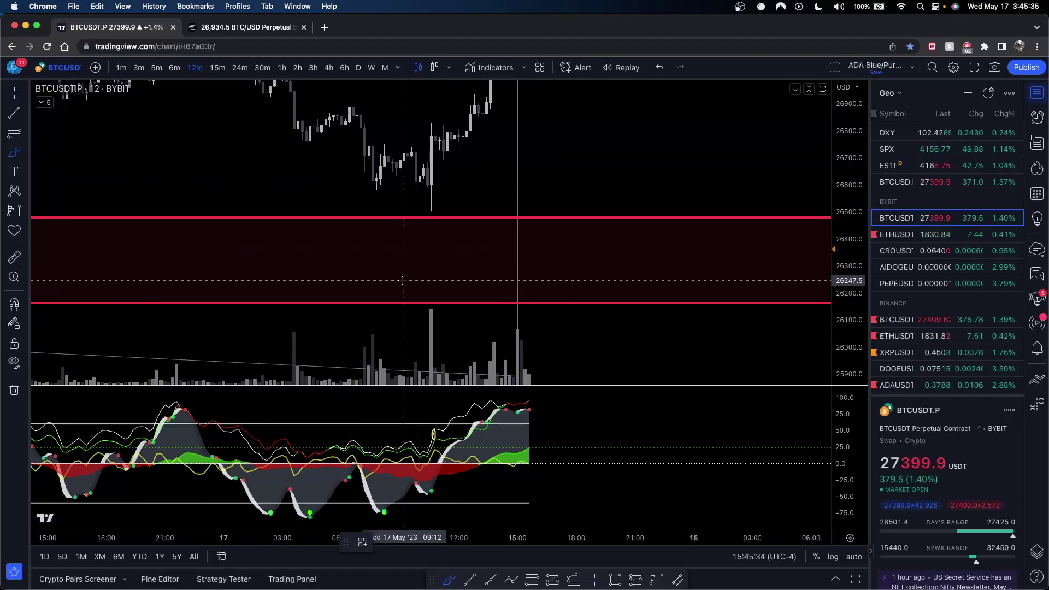
drag(402, 281, 491, 285)
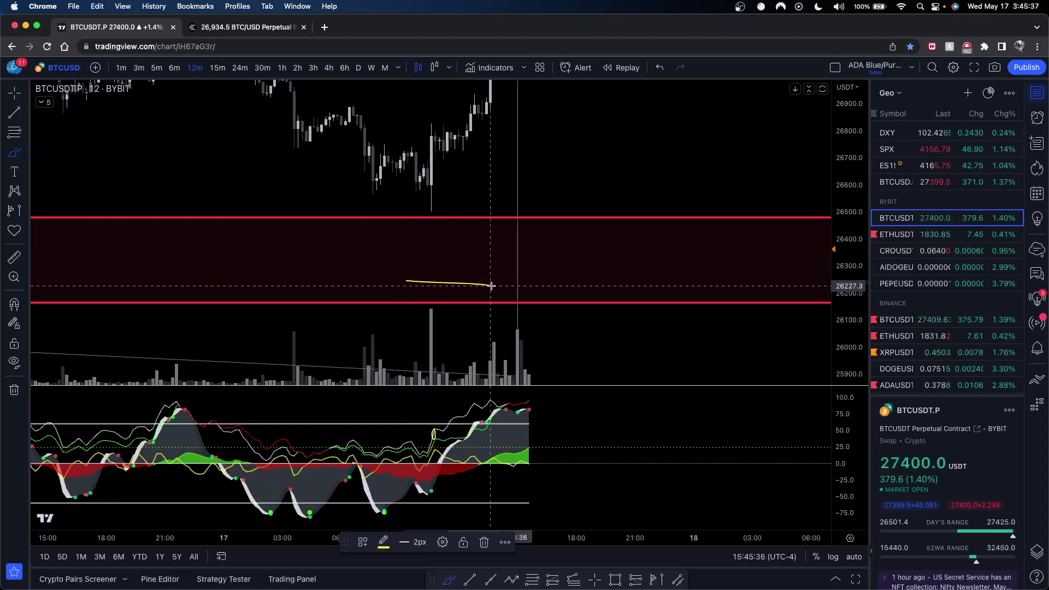
key(super+z)
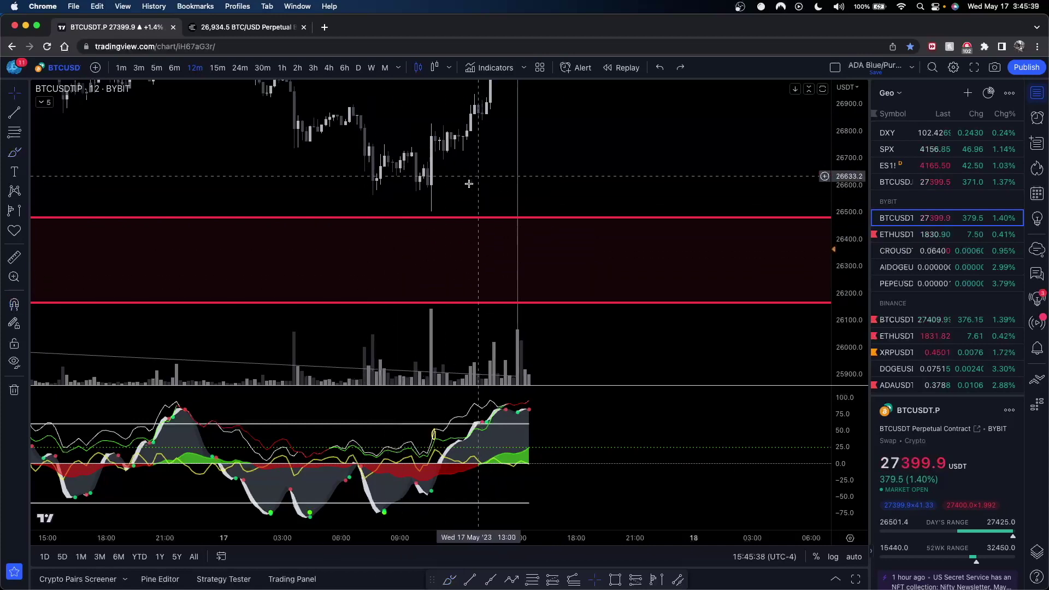
- Check Bybit's BTCUSDT.P and ETHUSDT.P charts around the 17 May lows, and return the chart to the BTCUSD.P contract
drag(660, 154, 668, 243)
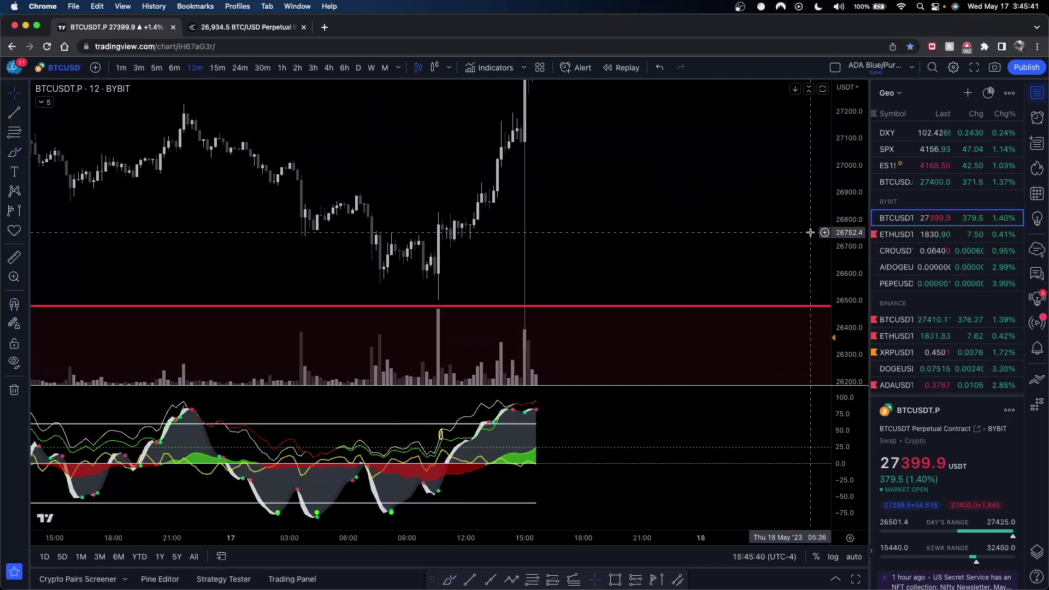
drag(787, 215, 784, 239)
drag(850, 181, 850, 278)
drag(671, 209, 667, 216)
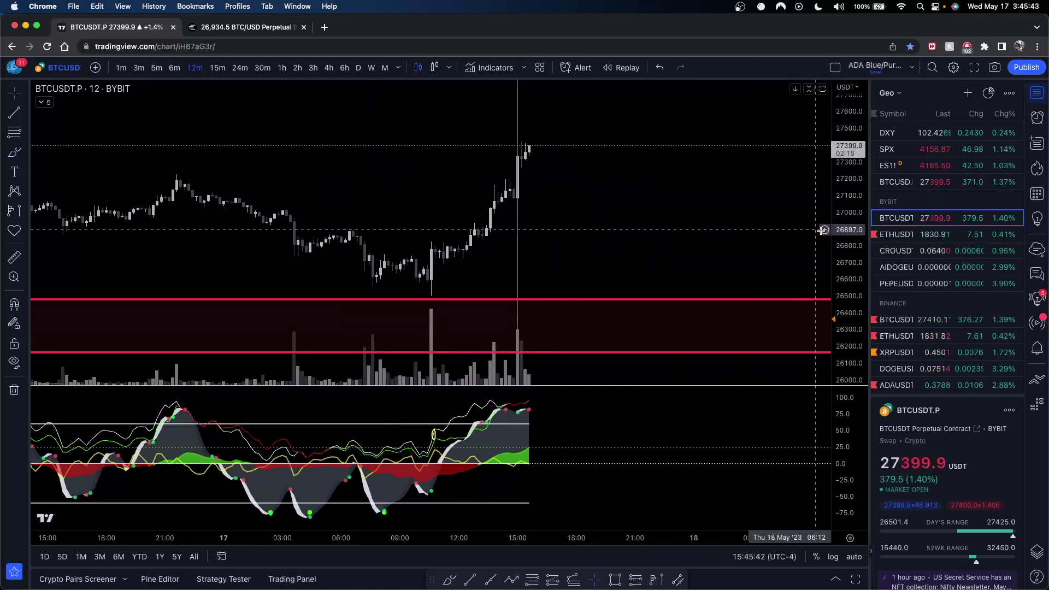
key(Down)
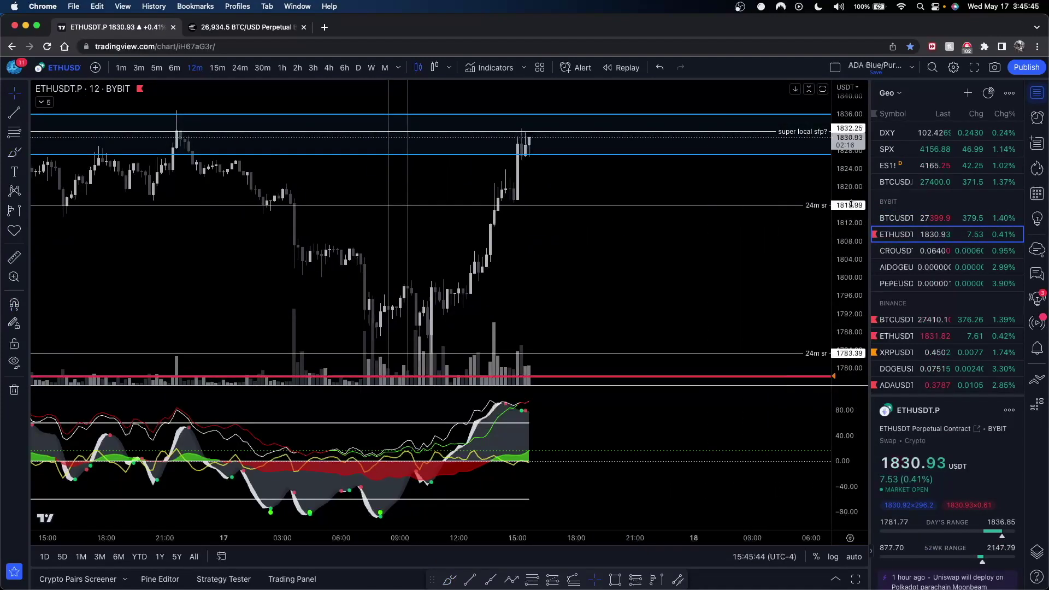
key(Up)
key(Up)
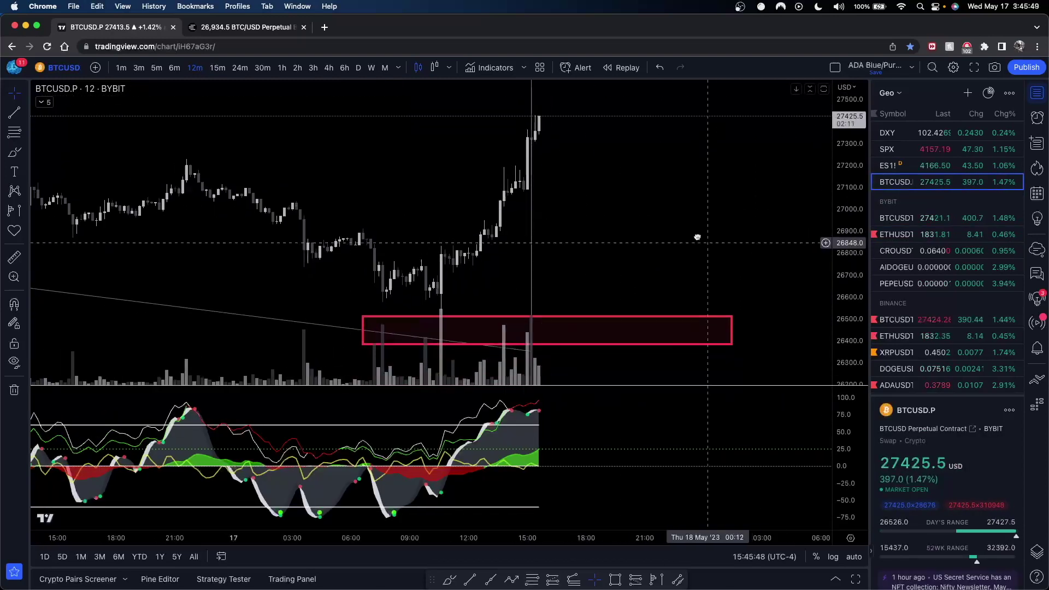
- Brush a yellow loop around the 17 May wick low and a horizontal line at about 26,723, and undo the strokes
drag(697, 237, 659, 237)
click(420, 301)
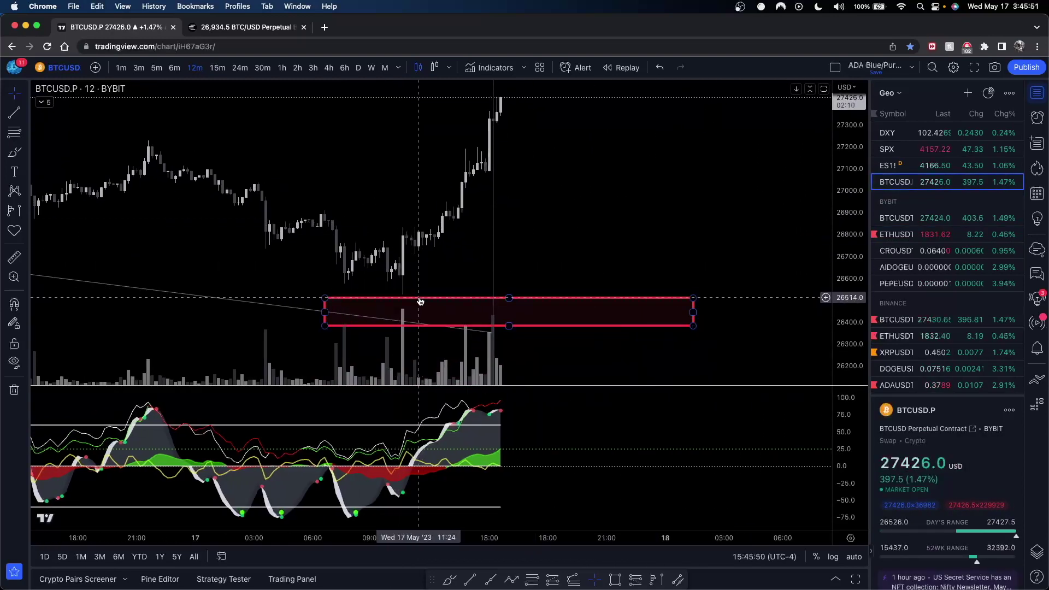
click(15, 152)
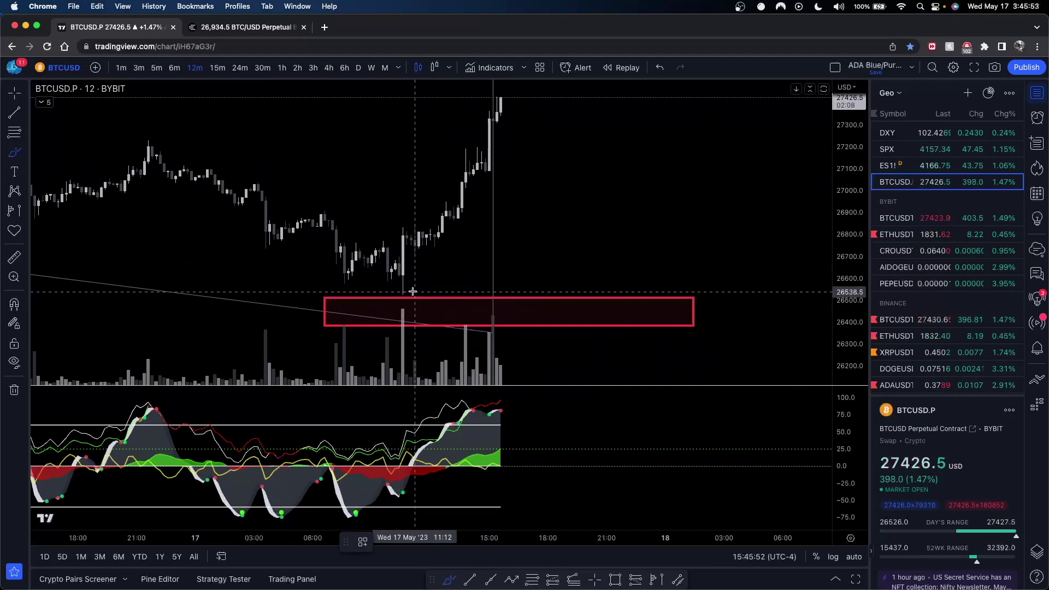
mouse_move(397, 285)
mouse_down()
mouse_move(420, 295)
mouse_move(377, 286)
mouse_up()
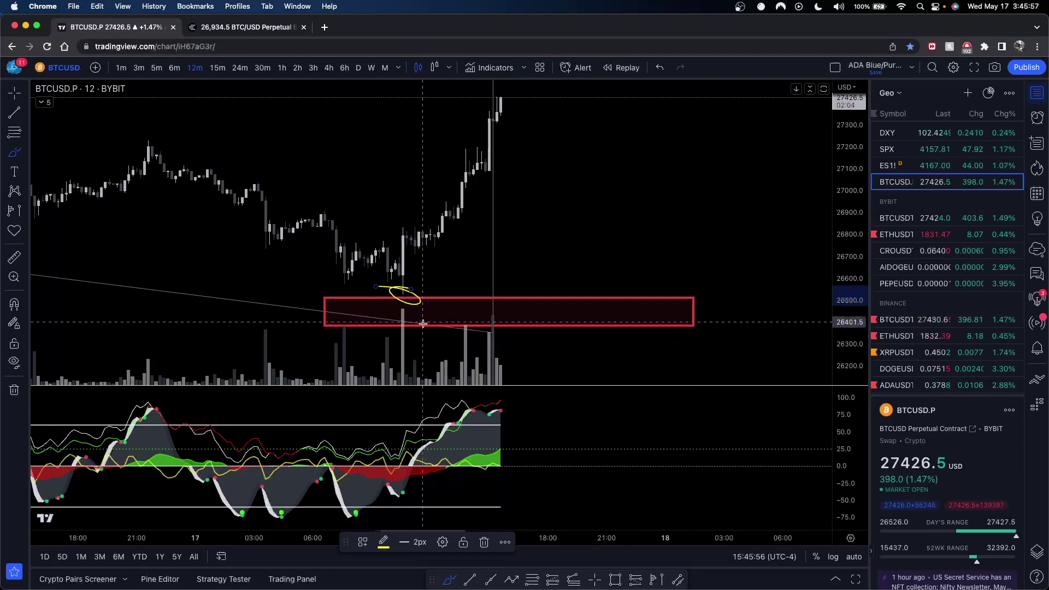
drag(397, 250, 489, 251)
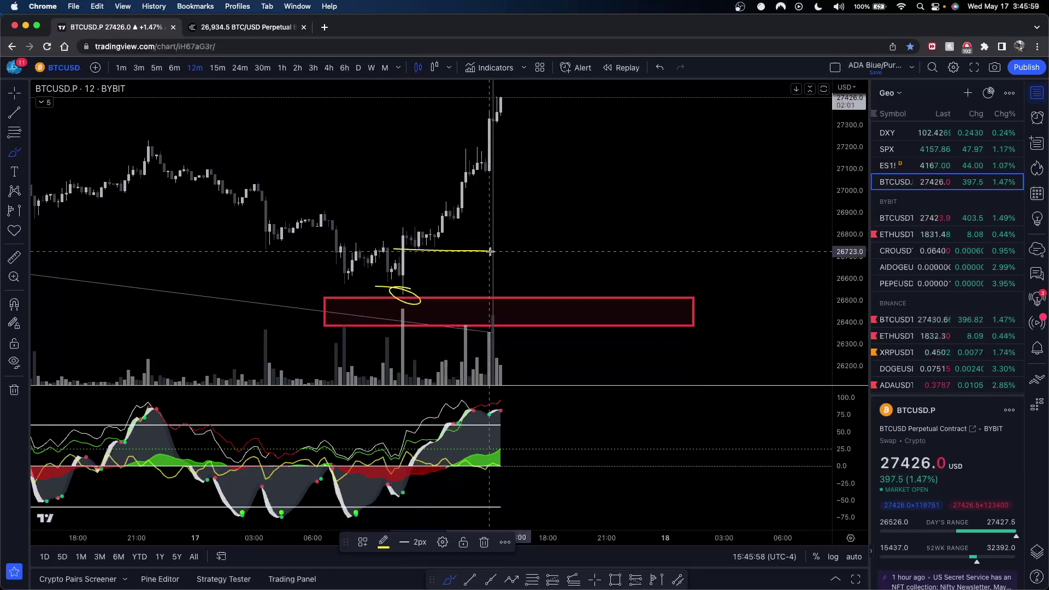
mouse_move(540, 295)
mouse_down()
mouse_move(598, 328)
mouse_move(609, 304)
mouse_move(540, 297)
mouse_up()
key(super+z)
key(super+z)
key(super+z)
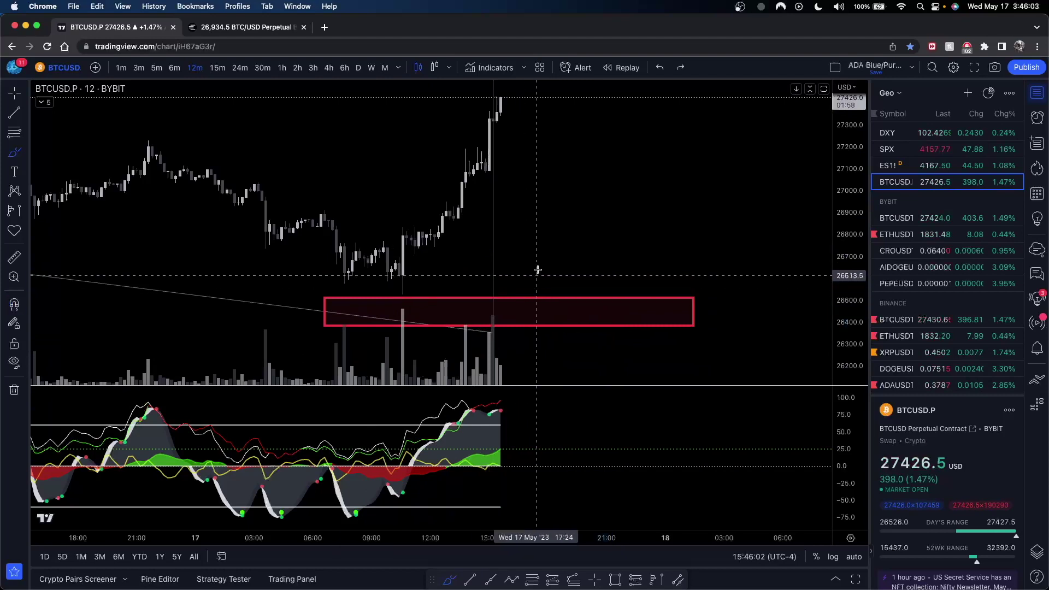
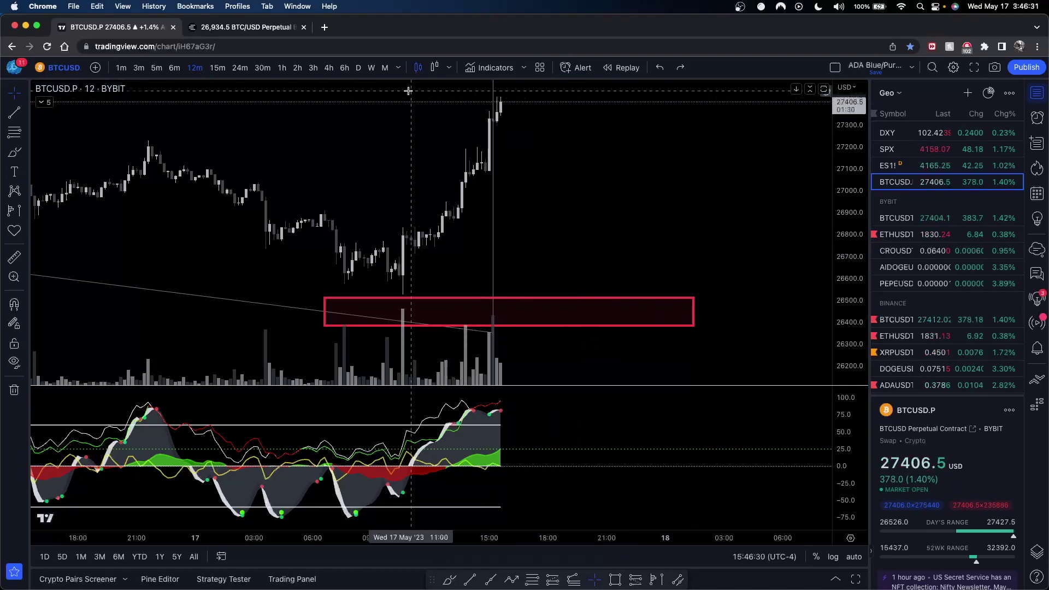
- Show the hidden TR_MAIN indicator on the chart and look up Traders Reality Main among the favorite indicators
click(44, 102)
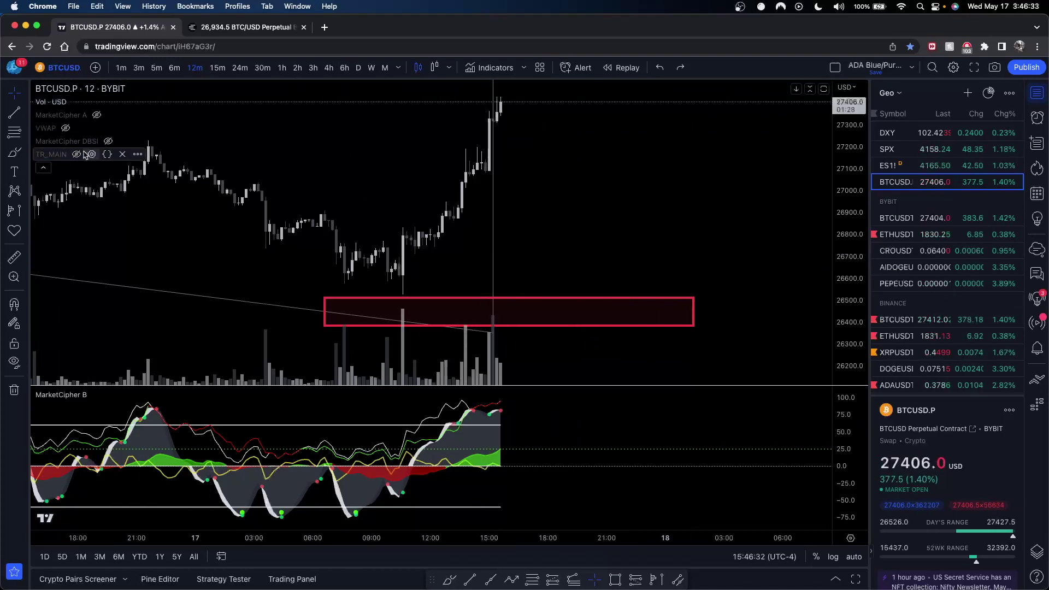
click(77, 154)
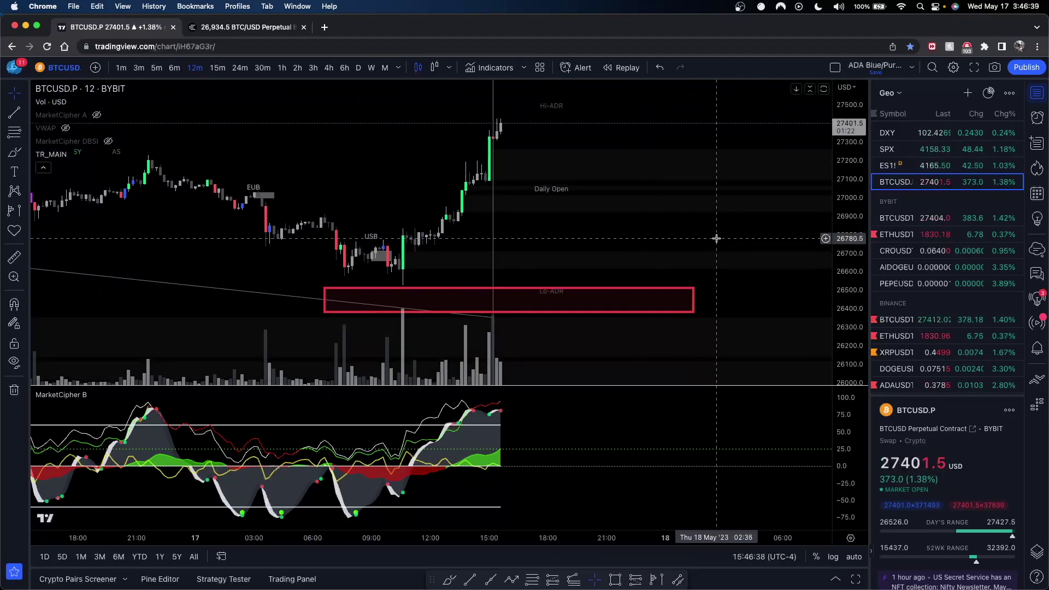
click(490, 68)
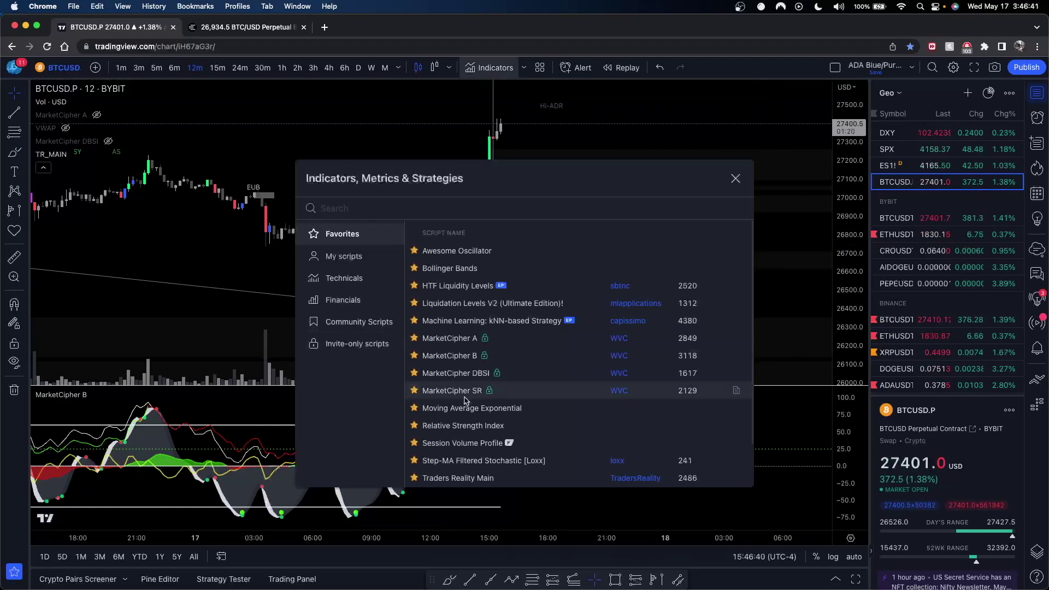
scroll(462, 415, down, 2)
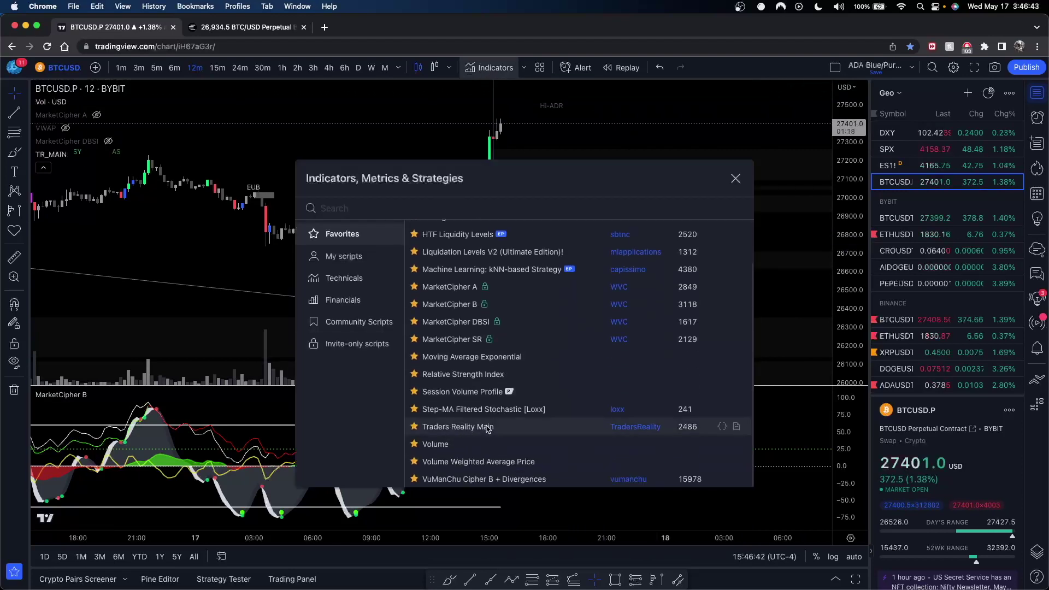
click(735, 178)
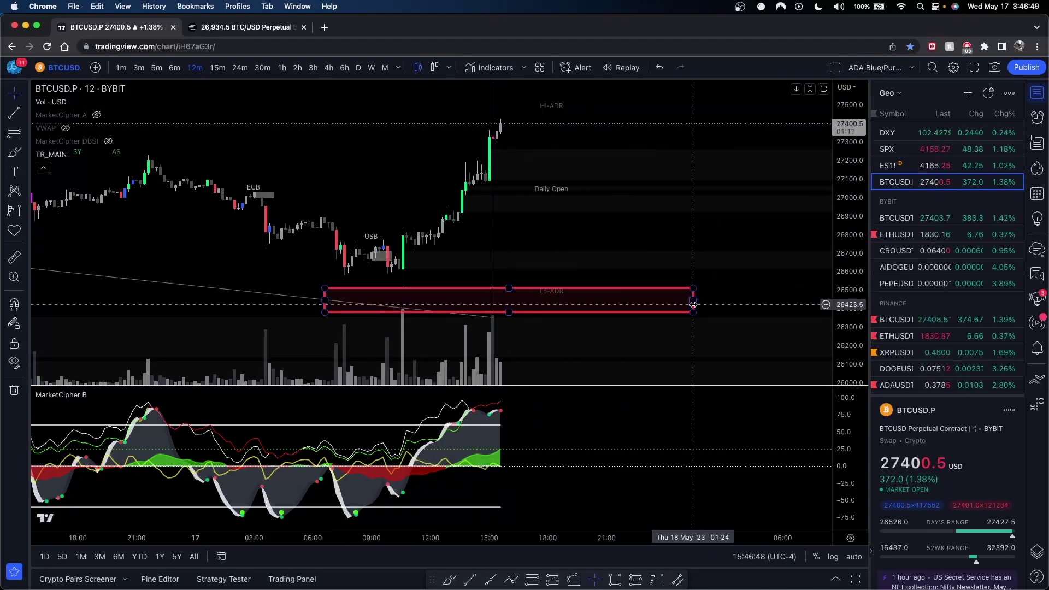
- Extend the red rectangle's right edge to about 04:00 on 18 May and collapse the indicator legend
drag(693, 304, 748, 304)
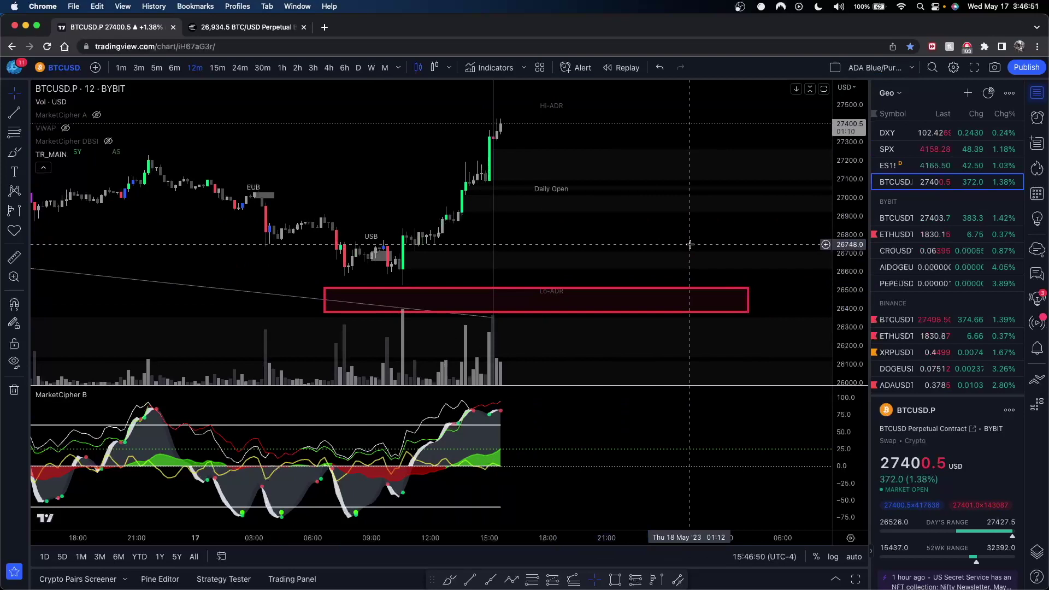
drag(622, 178, 589, 175)
click(44, 168)
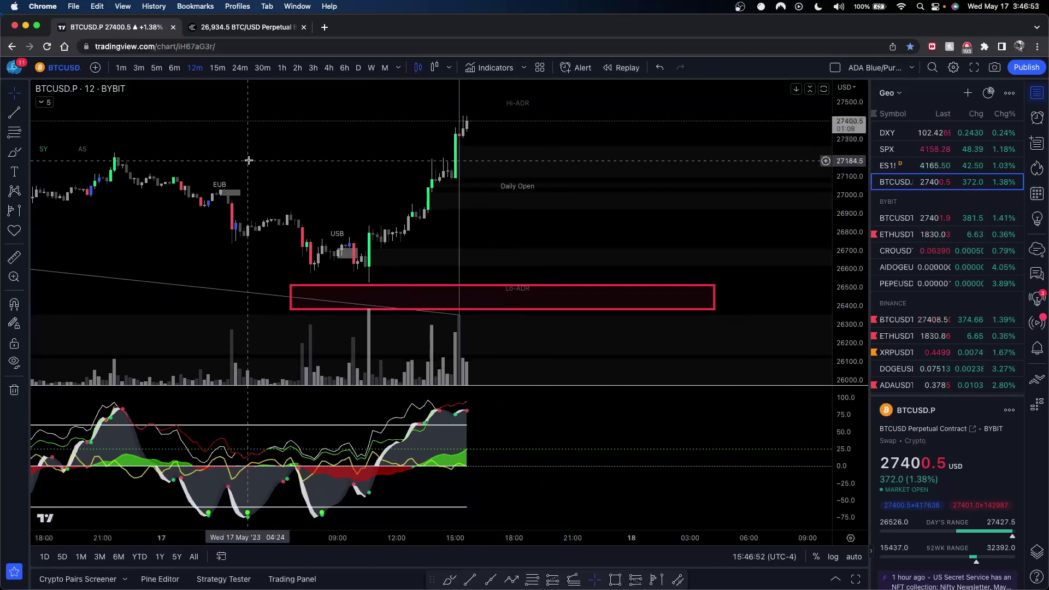
- Check the BTCUSD.P move on the one-hour timeframe and set the chart to 15 minutes
scroll(595, 126, left, 2)
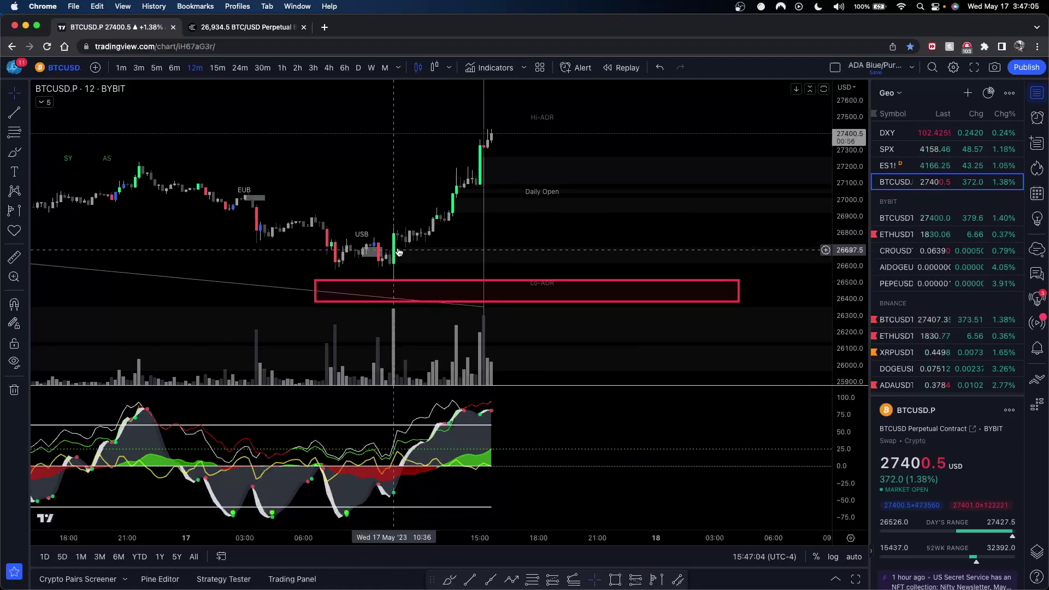
scroll(655, 245, right, 5)
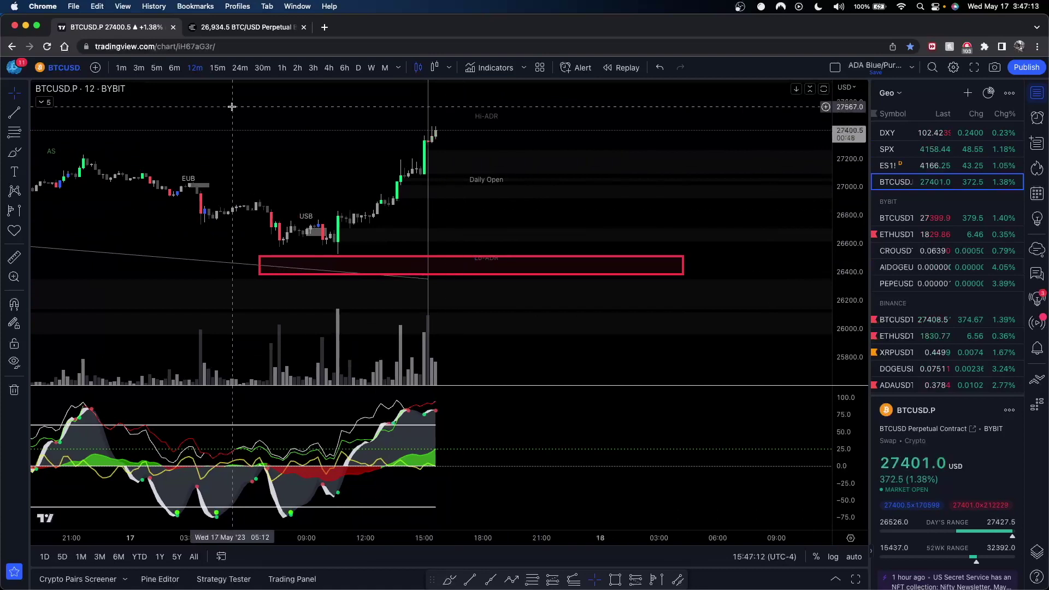
click(282, 68)
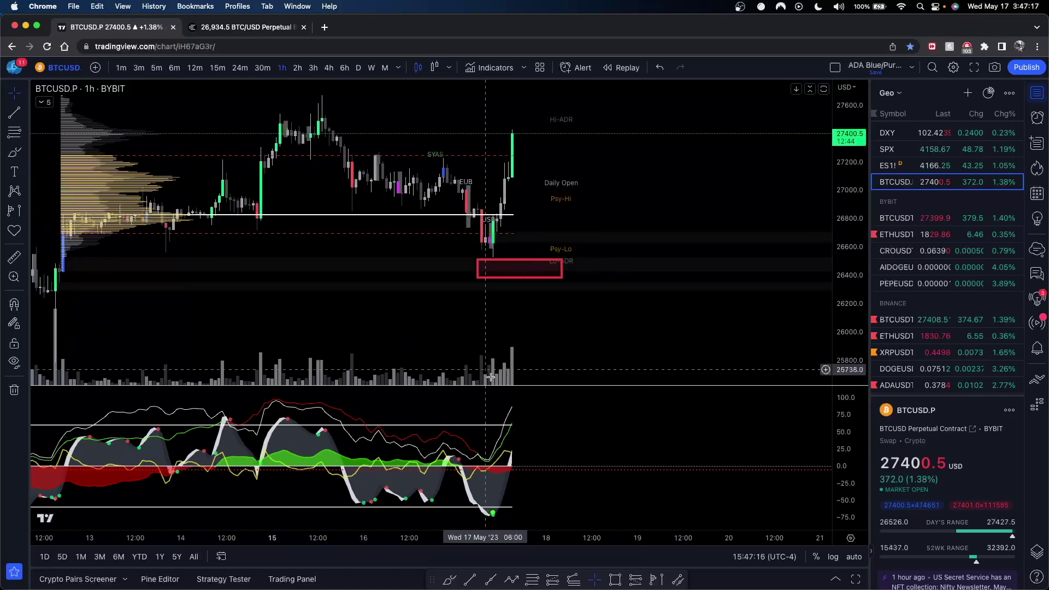
click(217, 68)
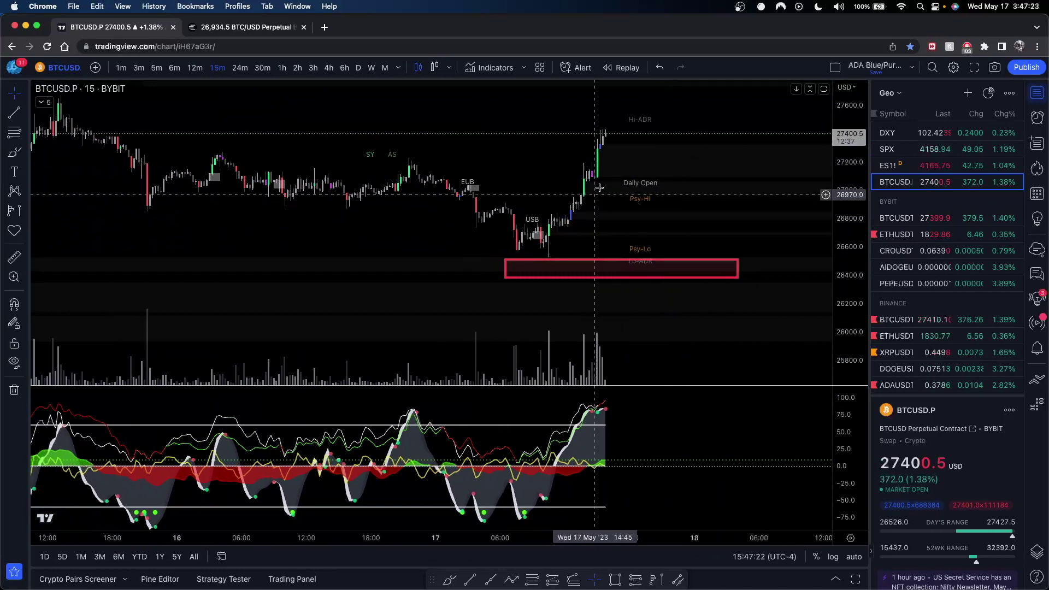
drag(662, 190, 638, 184)
drag(657, 174, 604, 192)
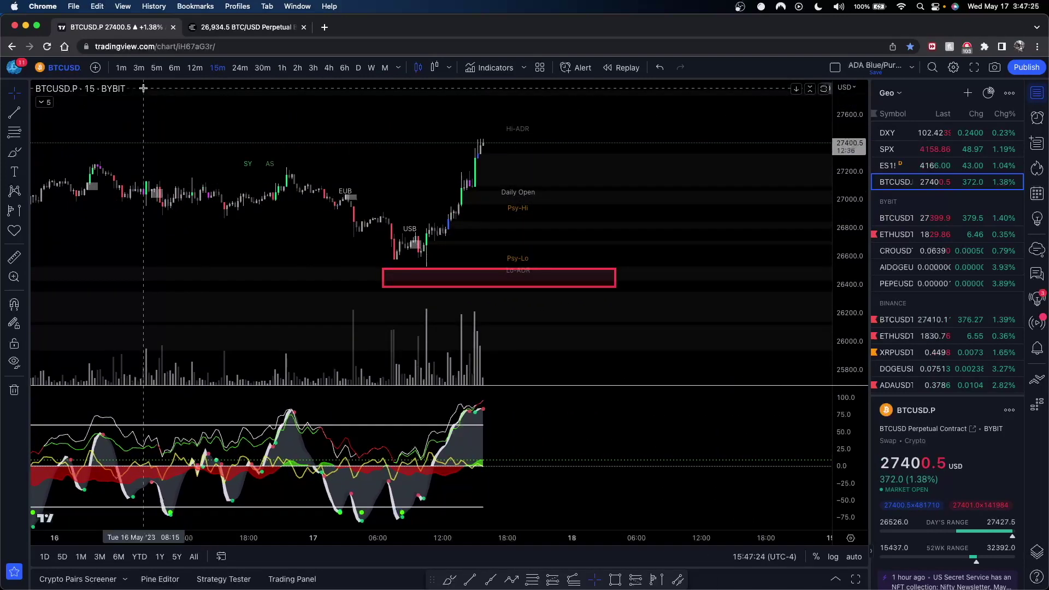
- Brush small yellow loops around the latest MarketCipher B peak, undoing each stroke
click(15, 150)
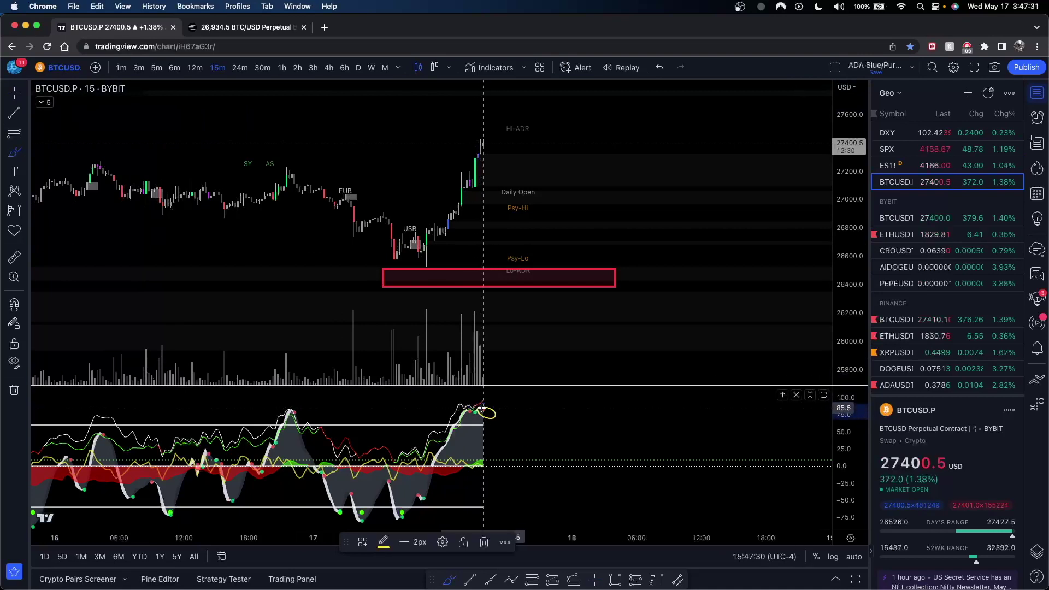
key(super+z)
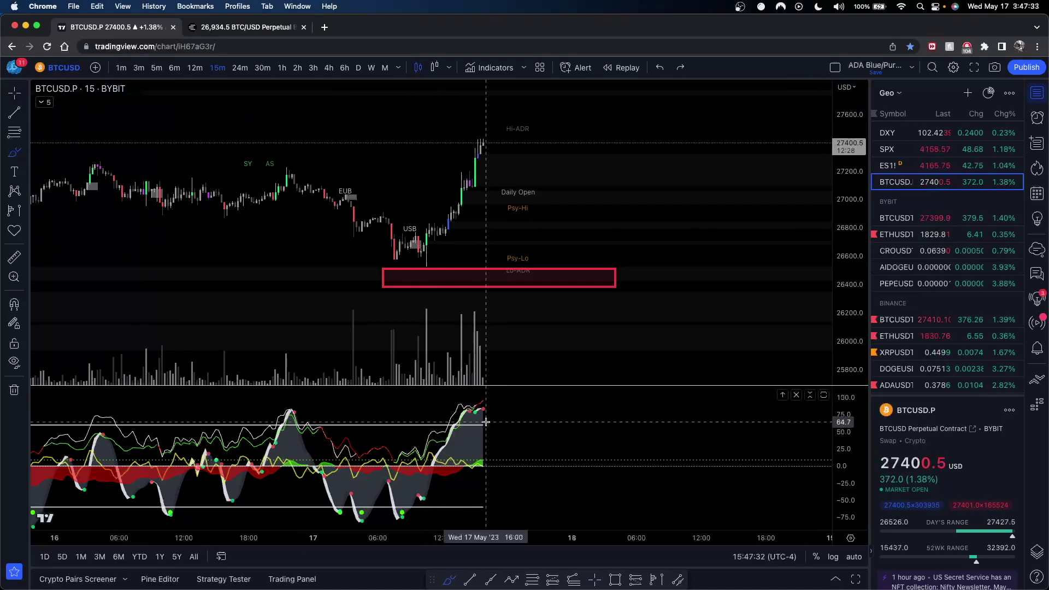
drag(485, 402, 487, 417)
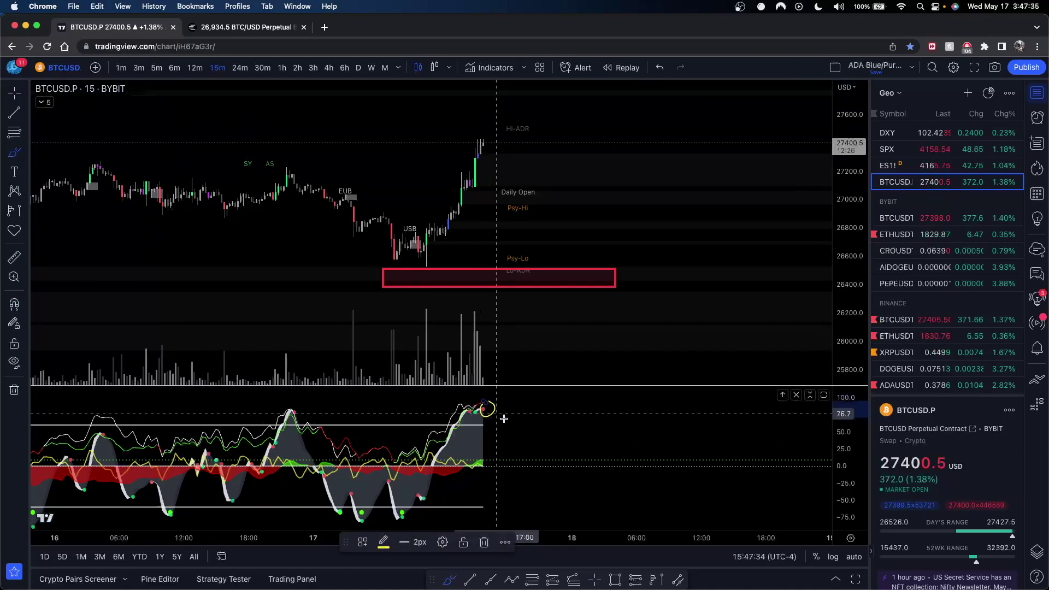
key(super+z)
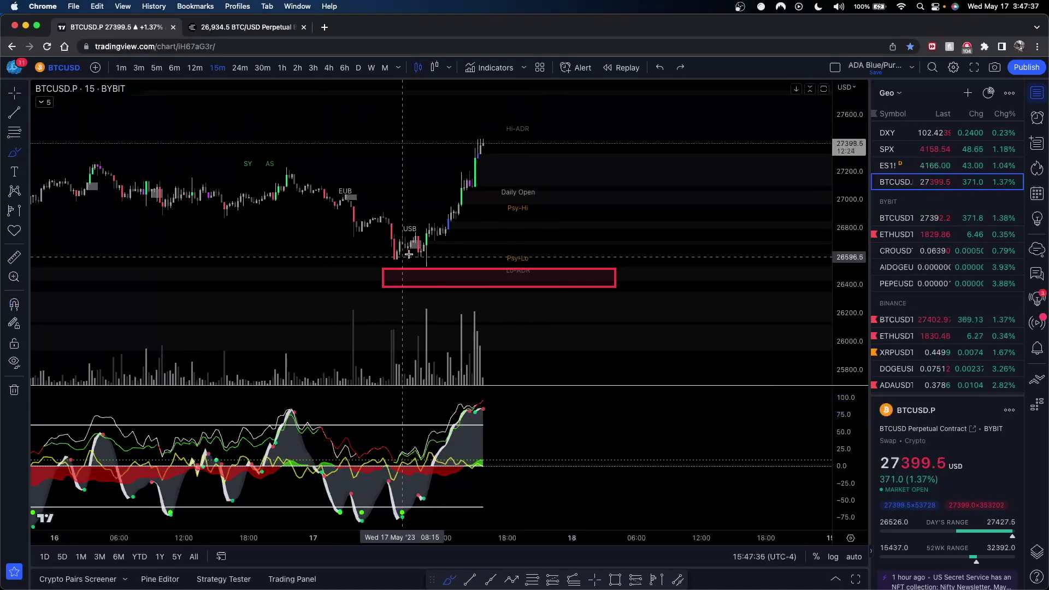
- Brush a dip-and-rise curve on MarketCipher B and a V-shaped price path down to about 25,880 and back to about 27,300
scroll(492, 180, up, 2)
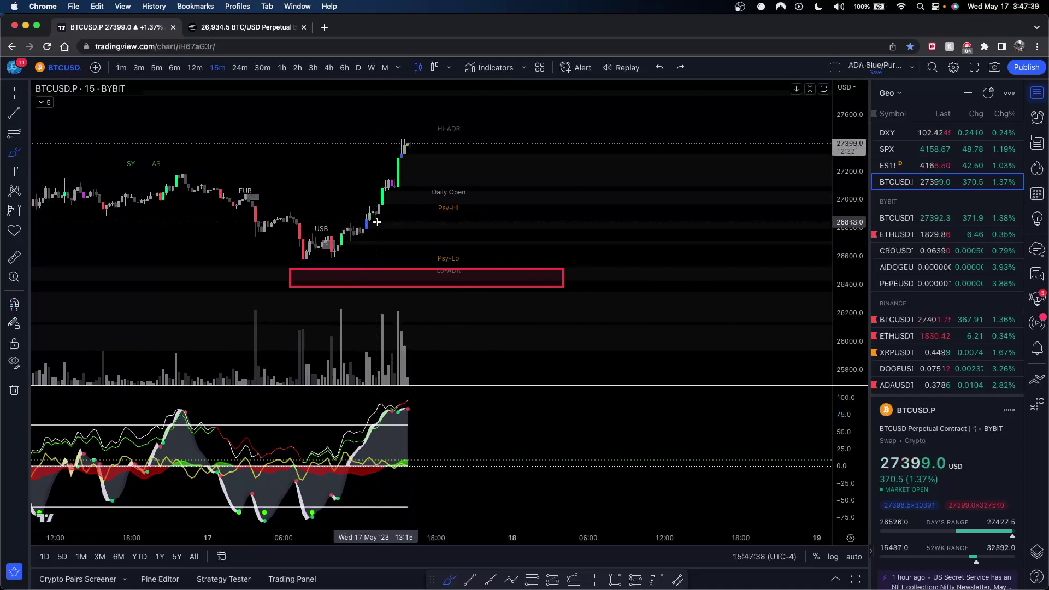
drag(409, 407, 420, 431)
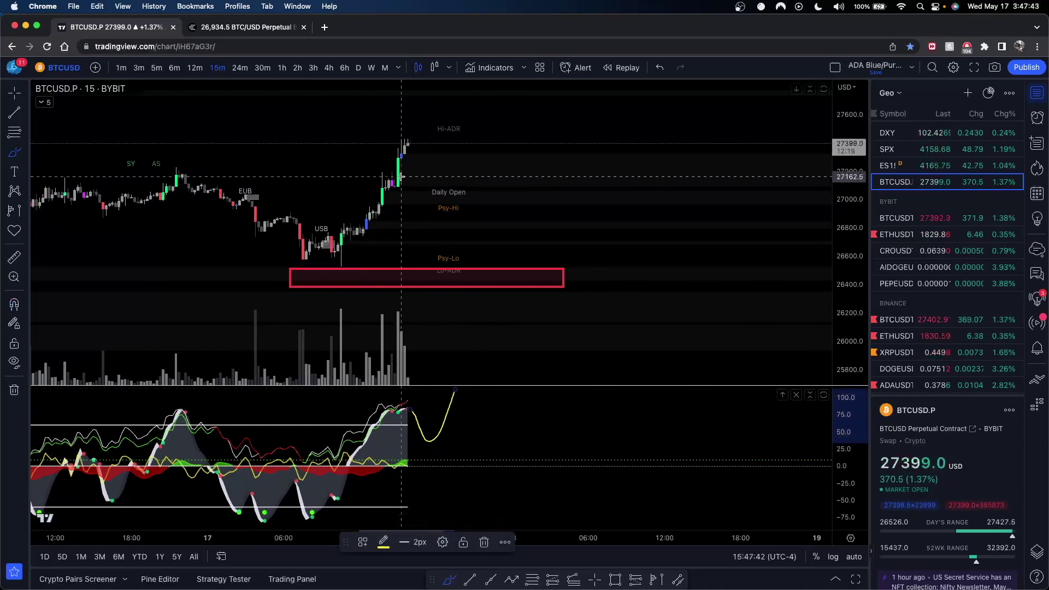
mouse_move(407, 144)
mouse_down()
mouse_move(445, 304)
mouse_move(499, 156)
mouse_up()
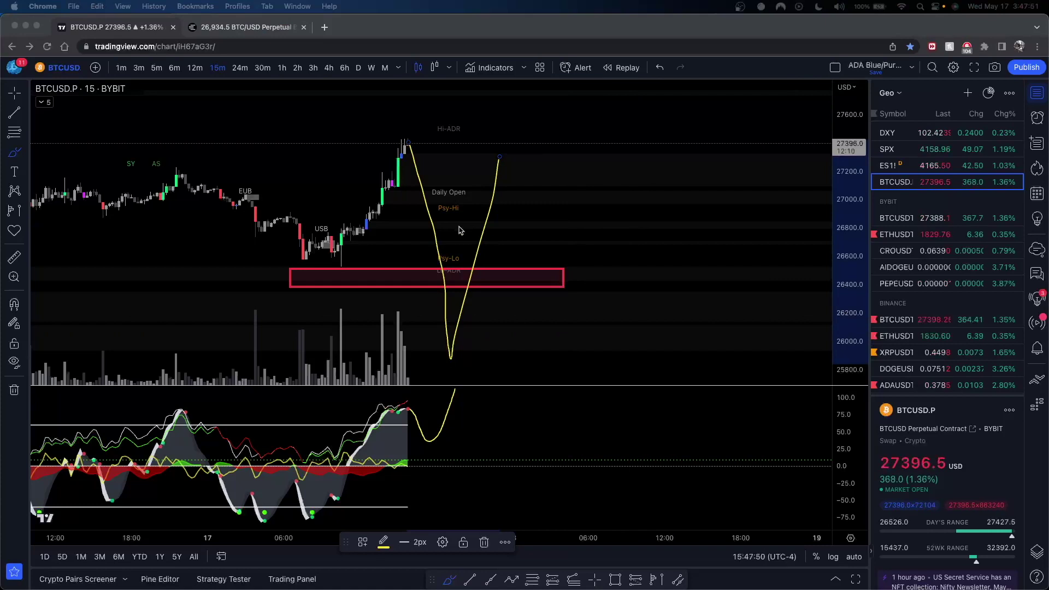
key(Escape)
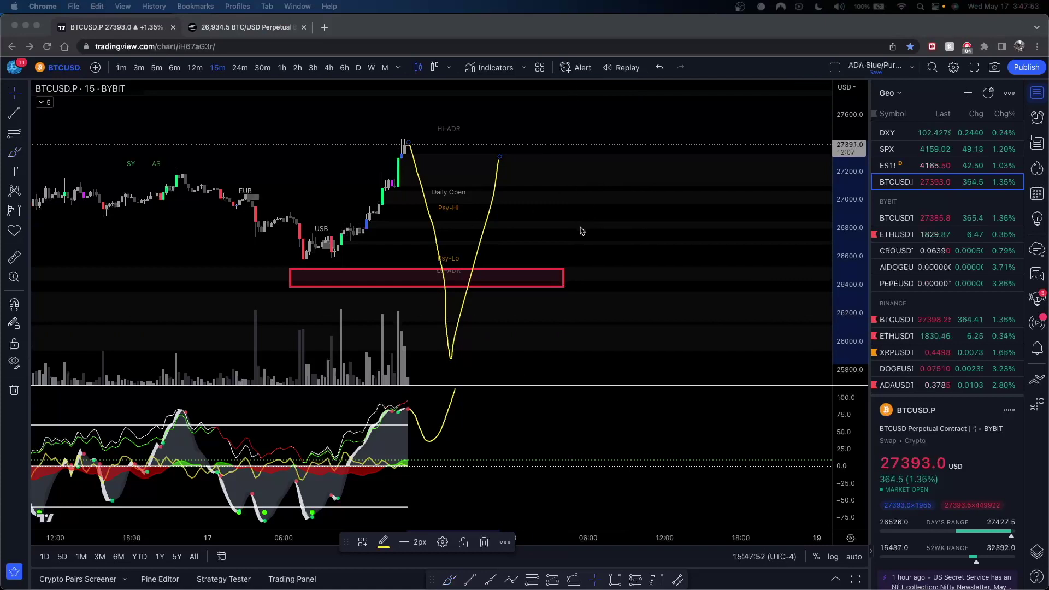
- Delete the V-shaped price path and the yellow curve on the oscillator
click(480, 251)
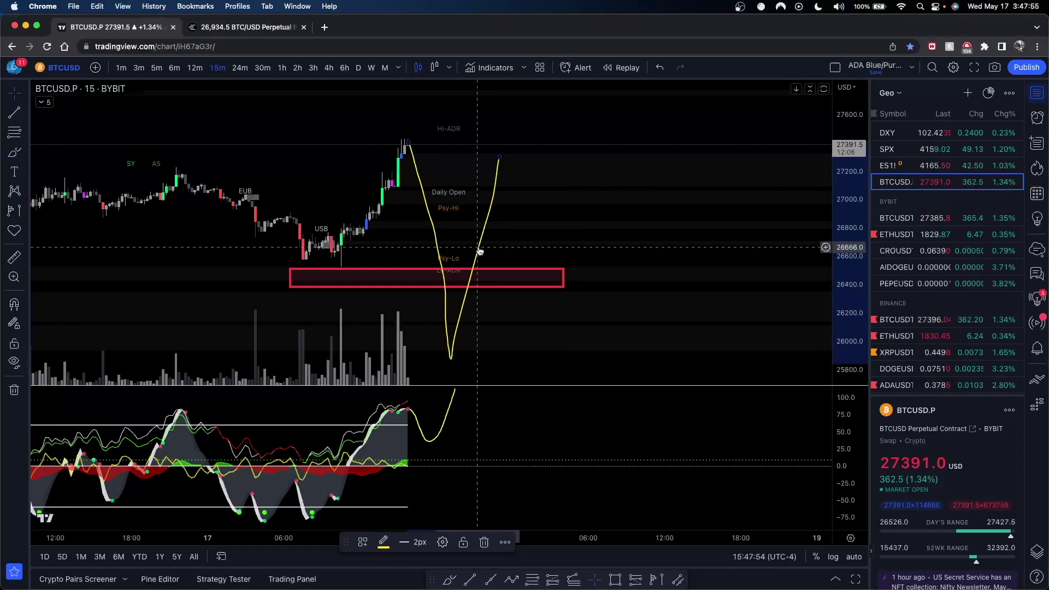
key(BackSpace)
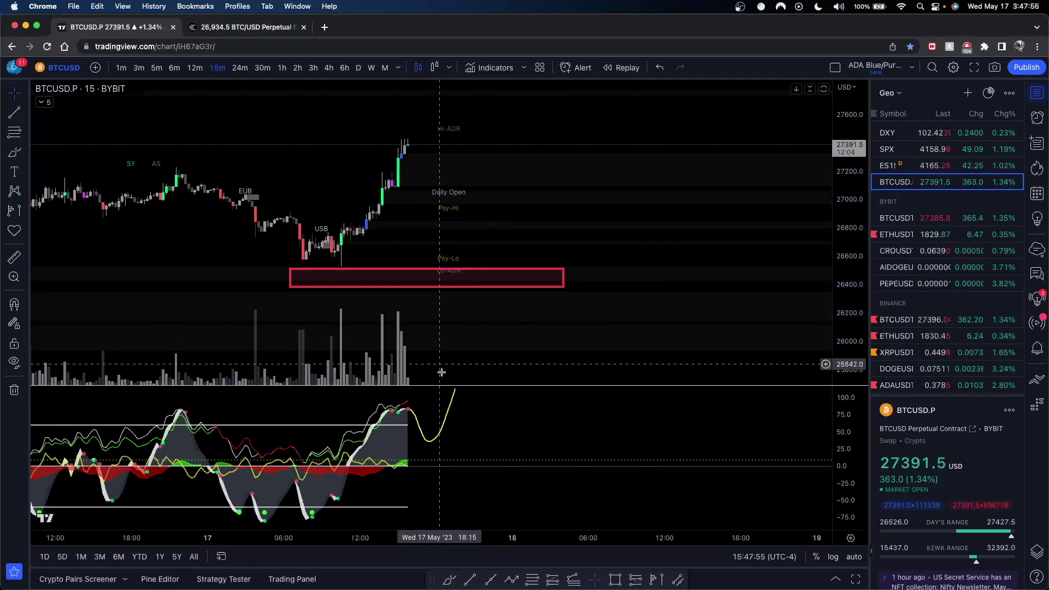
click(449, 407)
key(BackSpace)
drag(403, 333, 469, 308)
drag(849, 185, 848, 224)
scroll(779, 225, left, 2)
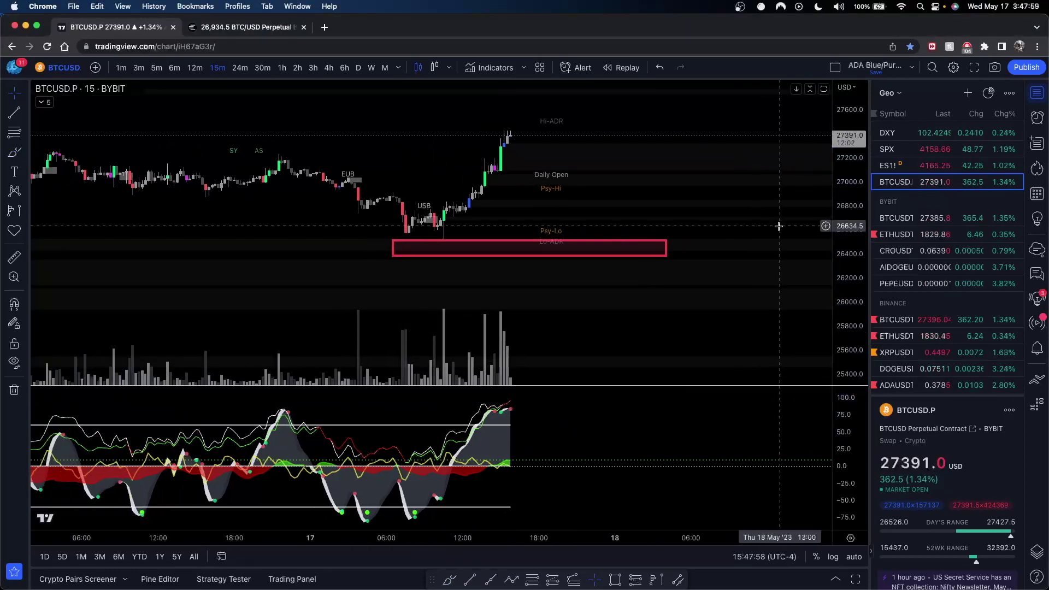
scroll(778, 227, up, 2)
scroll(779, 226, up, 1)
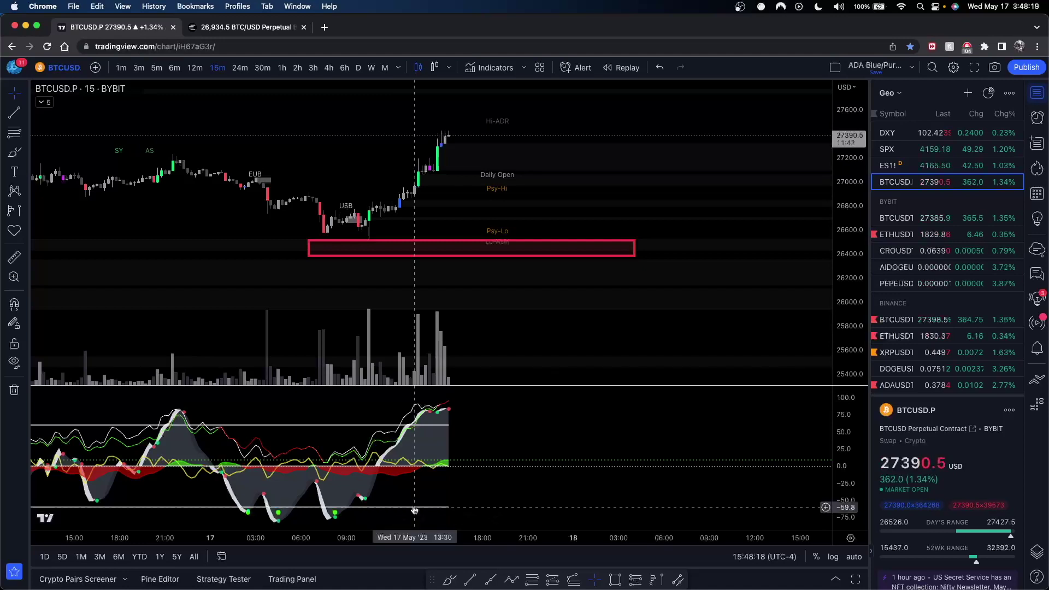
scroll(702, 202, right, 2)
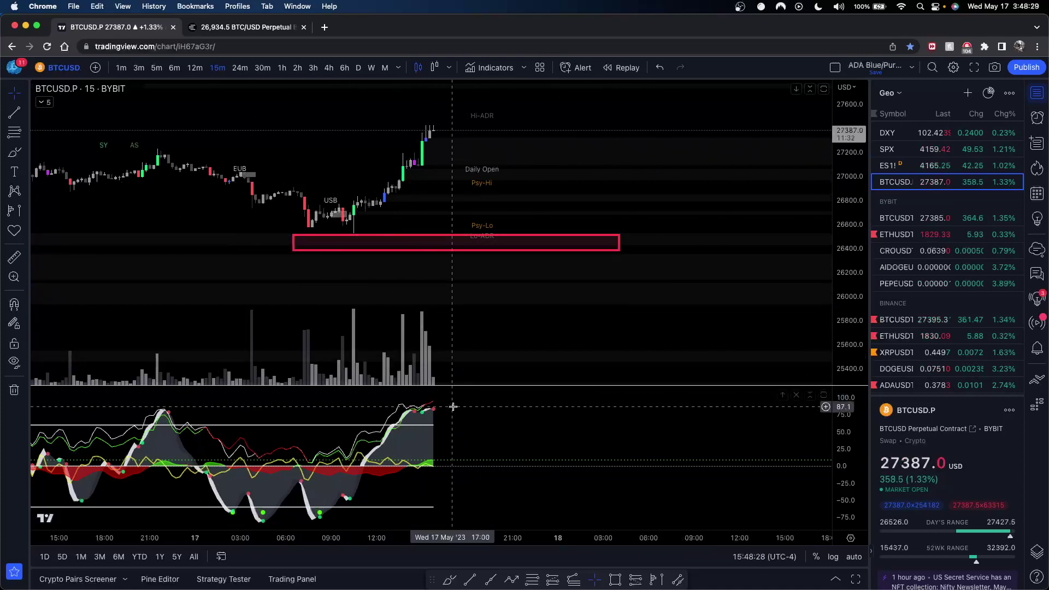
- Brush a steep yellow drop from the current price down to about 25,400 and undo it
click(14, 155)
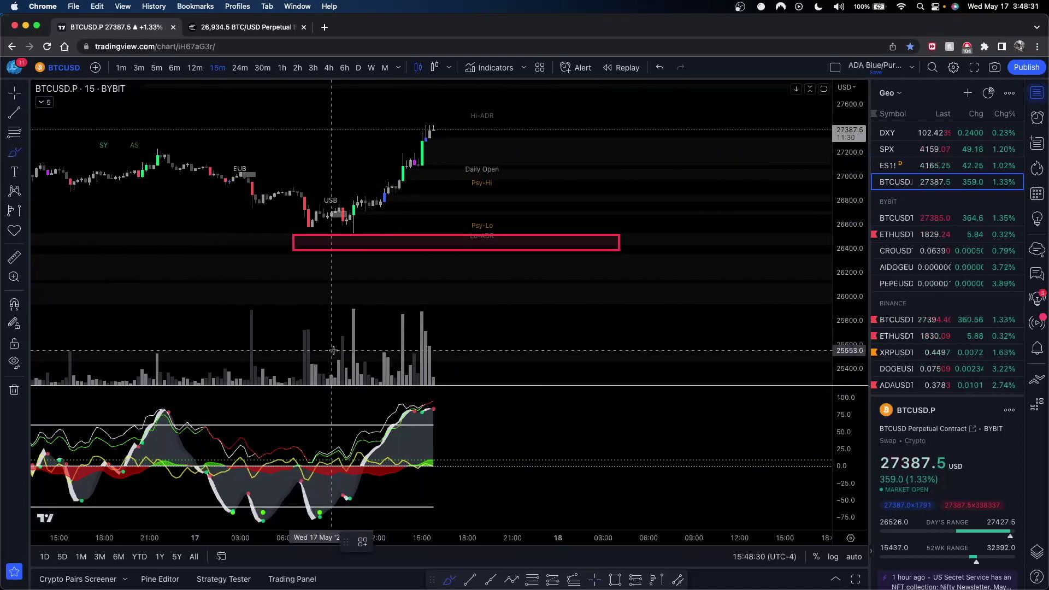
mouse_move(450, 133)
mouse_down()
mouse_move(482, 363)
mouse_move(541, 368)
mouse_move(506, 350)
mouse_up()
key(ctrl+z)
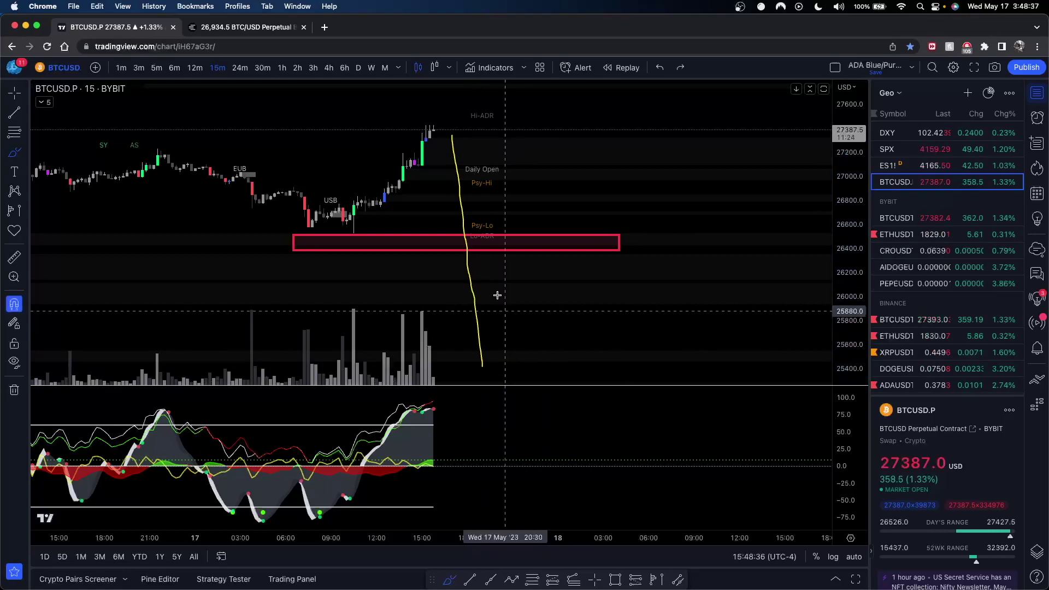
key(super+z)
- Set the chart to one hour and brush a yellow loop with a downward tail beside the latest MarketCipher B wave
click(281, 68)
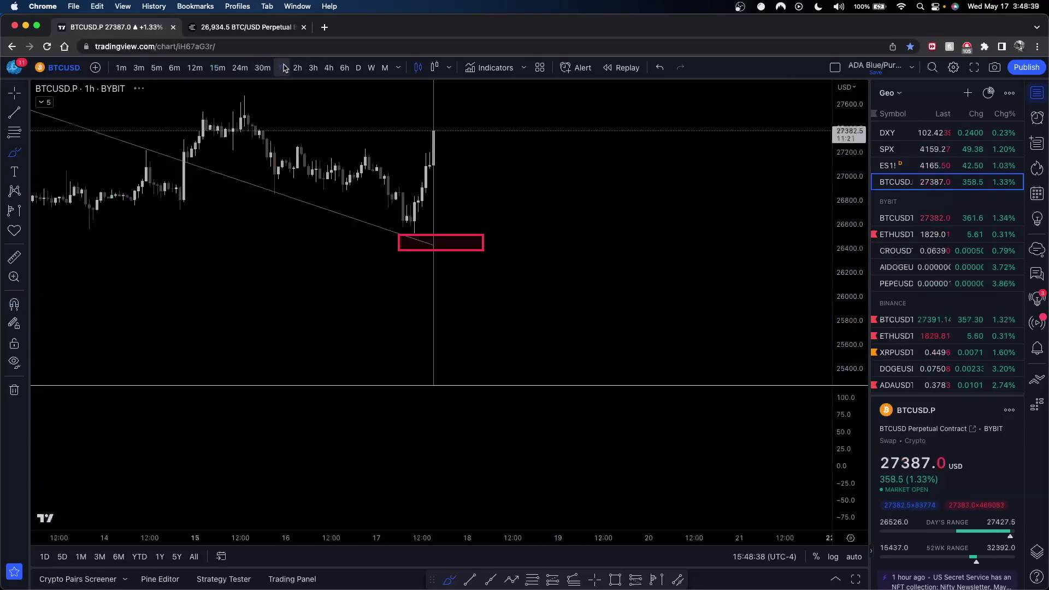
scroll(707, 262, down, 10)
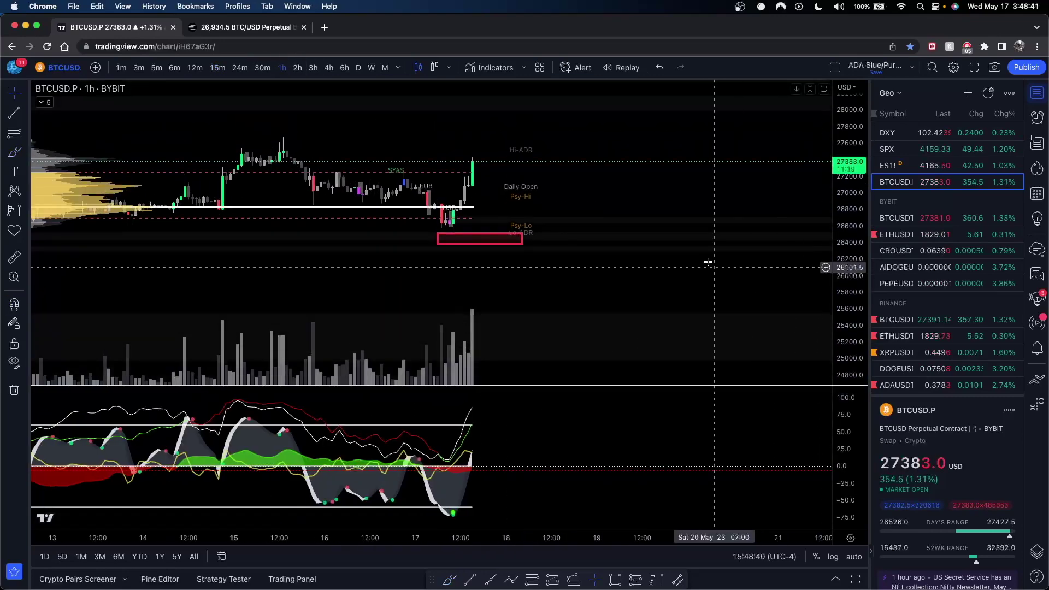
scroll(694, 221, up, 10)
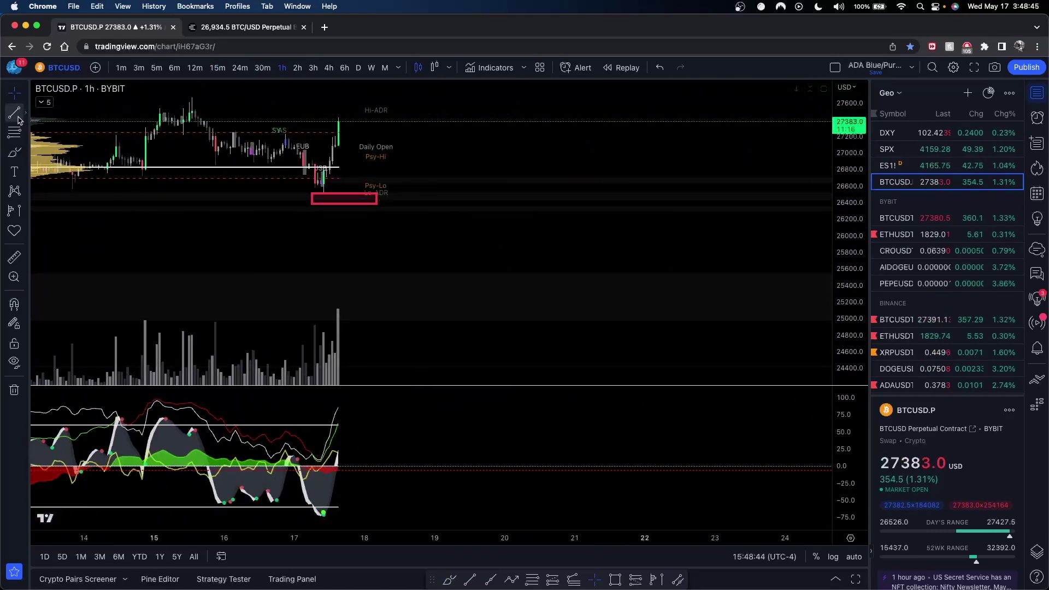
scroll(495, 252, left, 3)
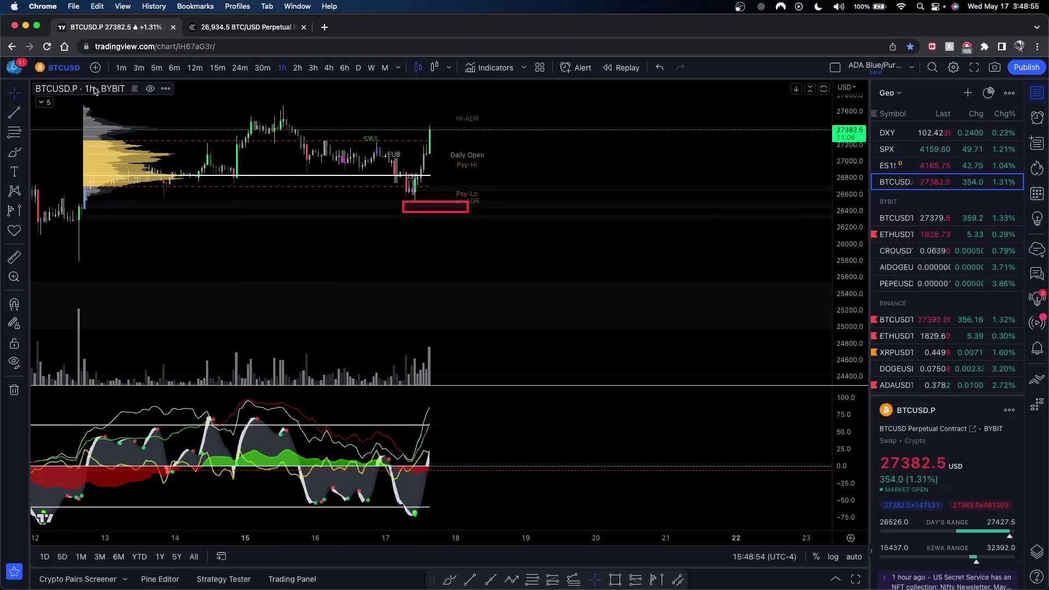
click(13, 153)
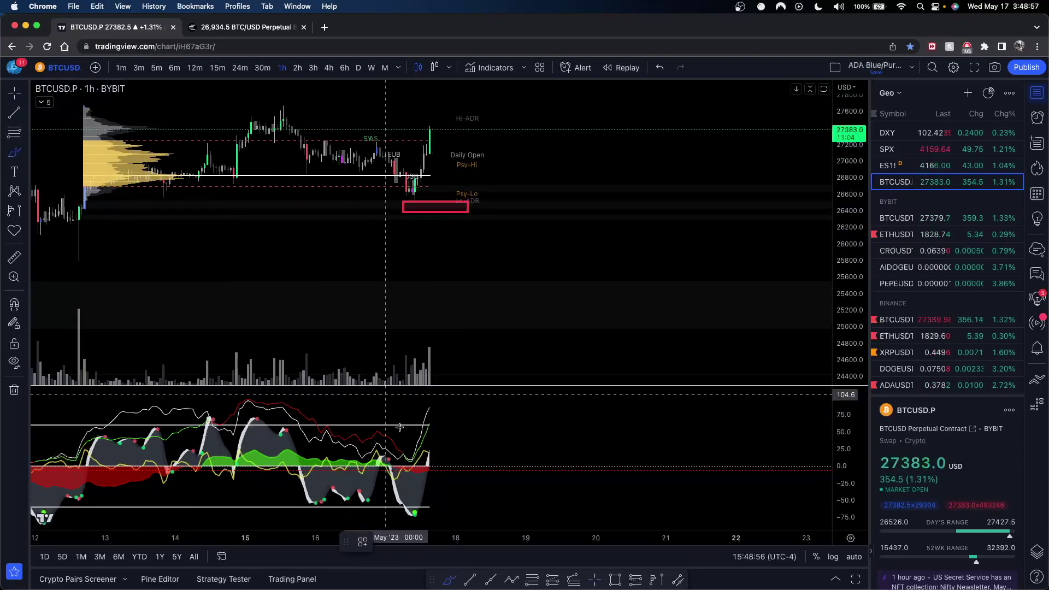
drag(448, 459, 478, 513)
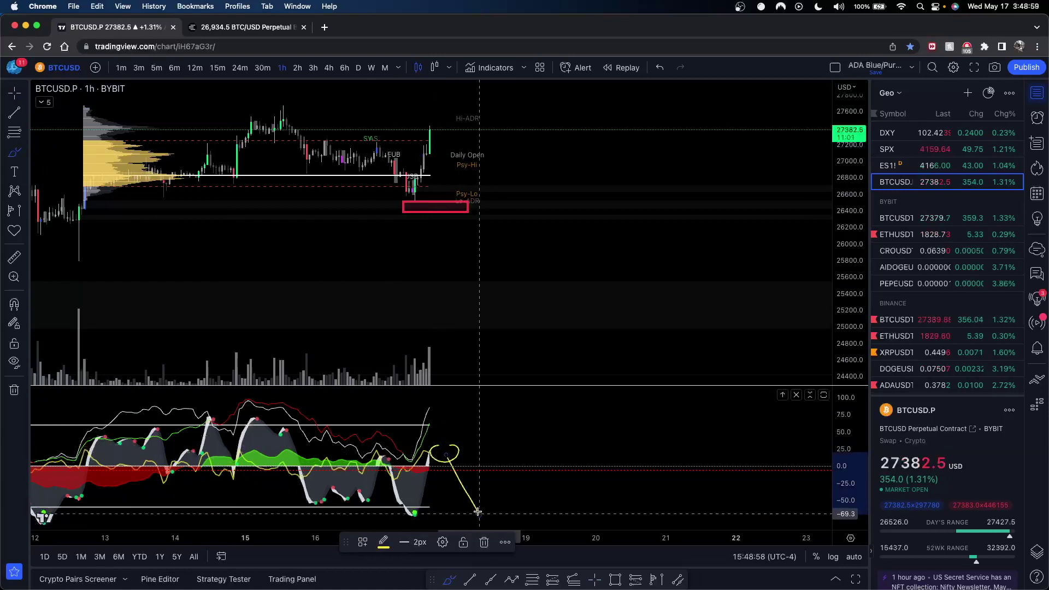
- Brush a price path that arches to about 27,450 and falls to about 24,850, and undo it
mouse_move(426, 167)
mouse_down()
mouse_move(464, 128)
mouse_move(525, 341)
mouse_up()
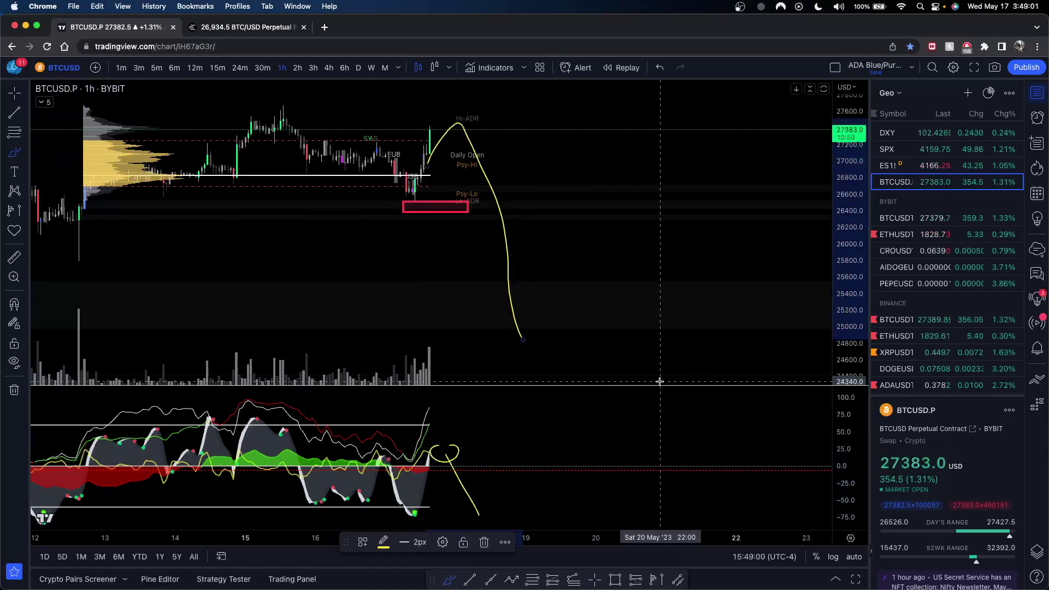
key(super+z)
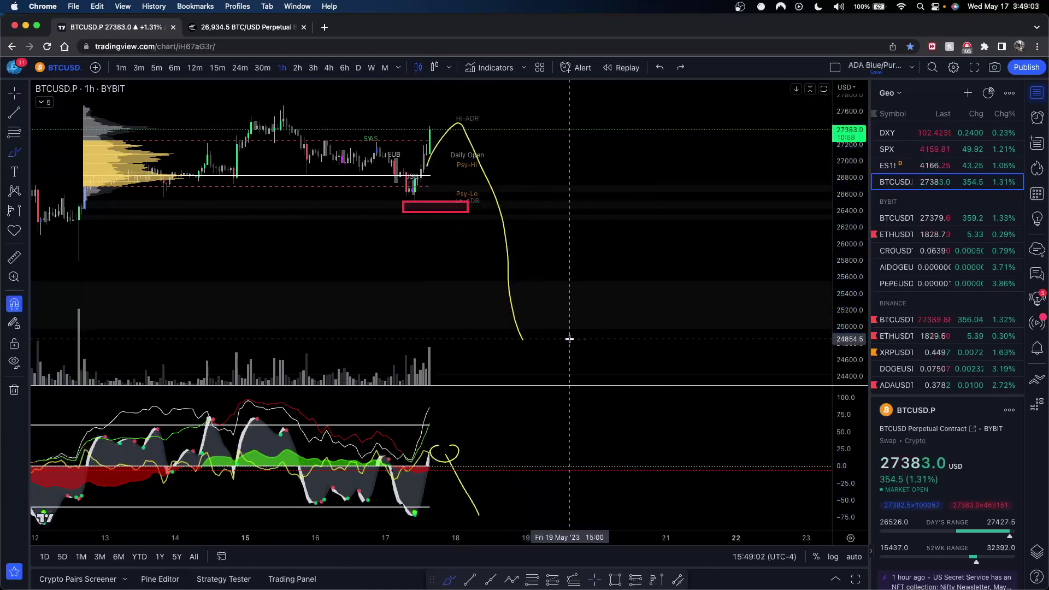
key(super+z)
- Brush a yellow box outline between about 25,000 and 25,550, spanning 18 to 20 May
mouse_move(494, 282)
mouse_down()
mouse_move(629, 283)
mouse_move(631, 325)
mouse_move(514, 332)
mouse_up()
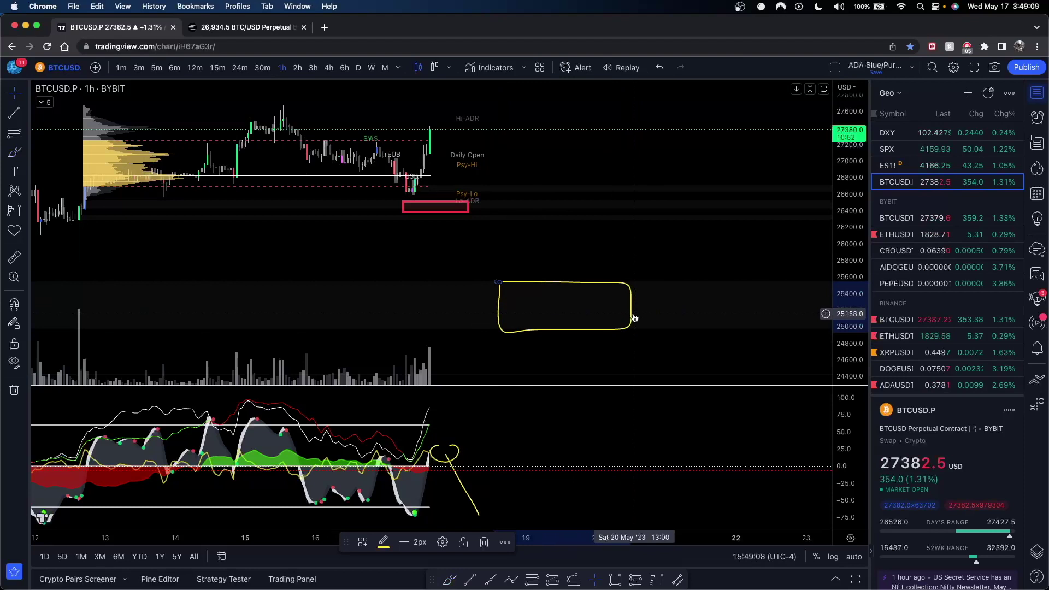
key(Escape)
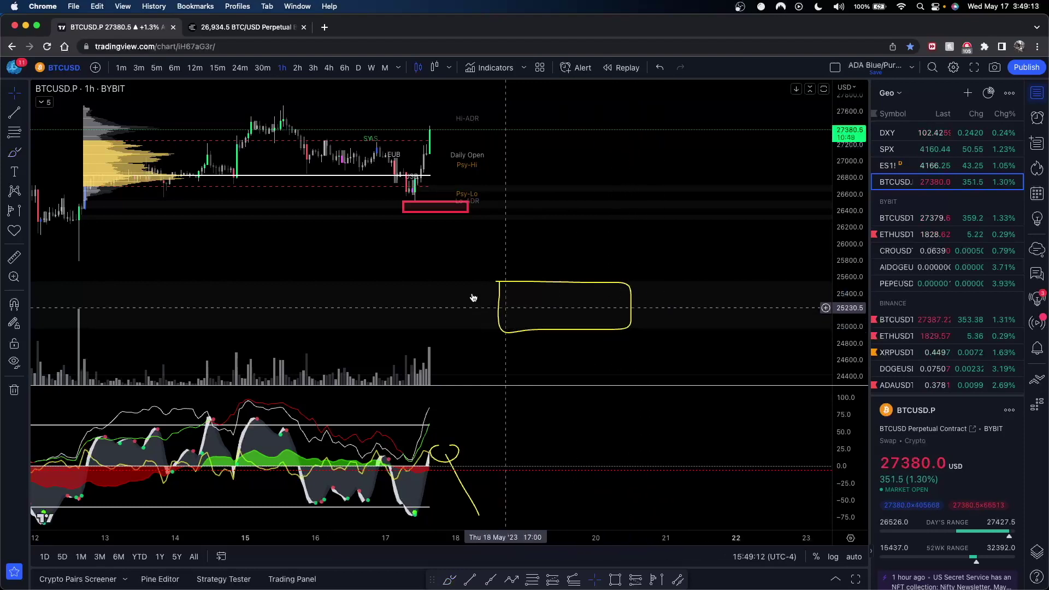
- Try a brushed support line, undo it, and draw a rising trend line beneath the lows from about 25,825 to 26,926
click(16, 148)
mouse_move(82, 262)
mouse_down()
mouse_move(169, 236)
mouse_move(595, 175)
mouse_up()
key(super+z)
key(alt+t)
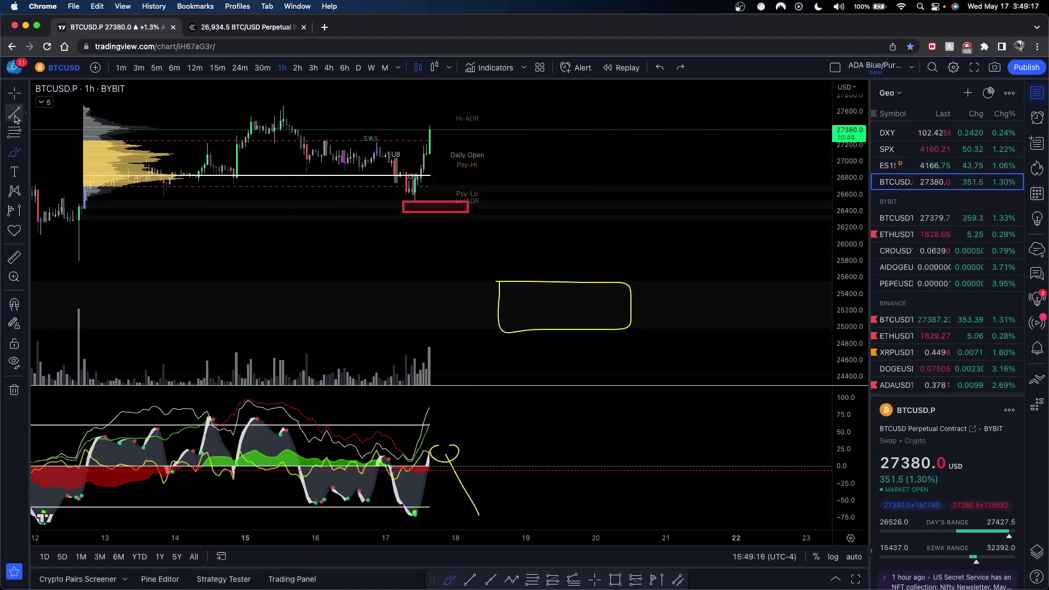
click(78, 257)
click(563, 168)
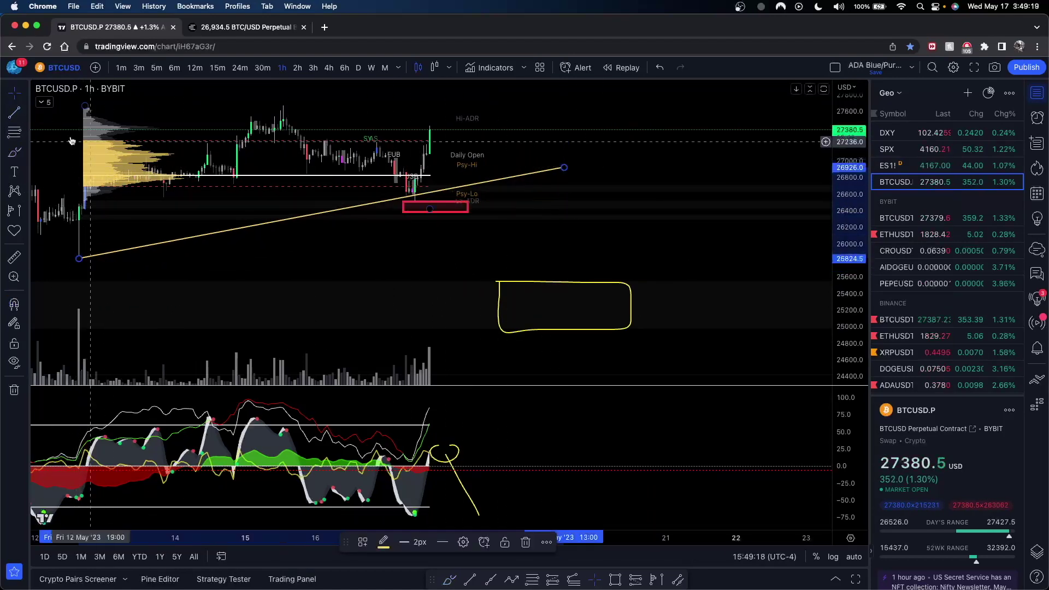
- Draw a second rising trend line across the highs from about 26,980 to 27,710, and undo both trend lines
click(25, 113)
right_click(226, 107)
click(15, 113)
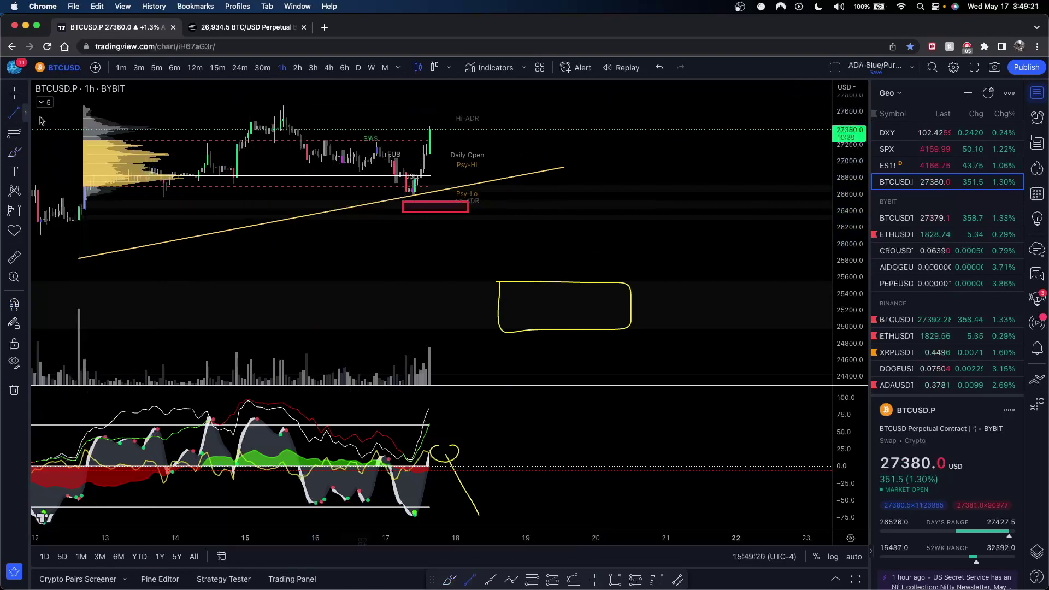
click(84, 163)
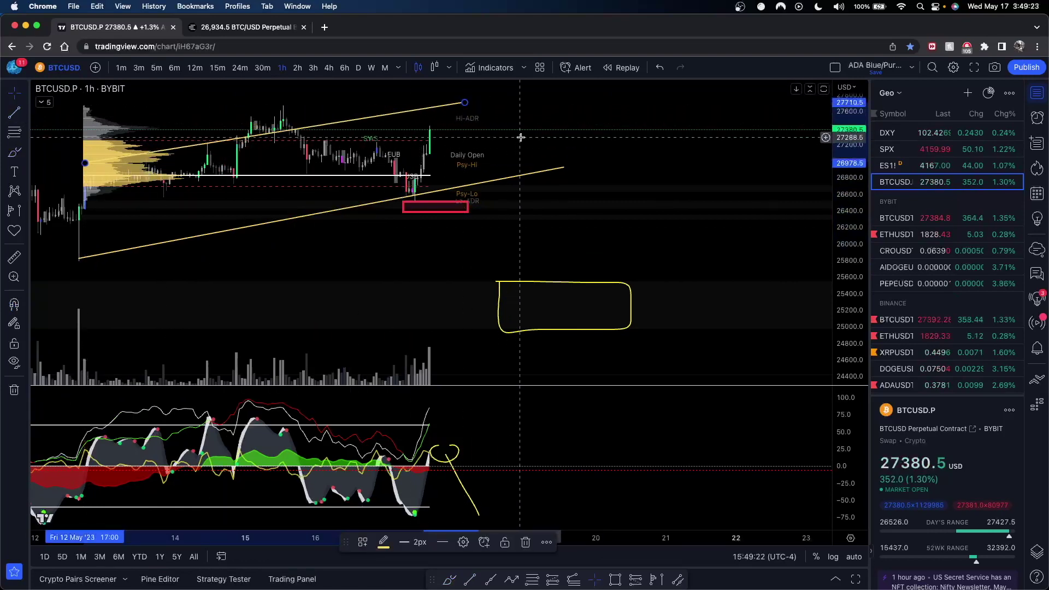
key(ctrl+z)
key(ctrl+z)
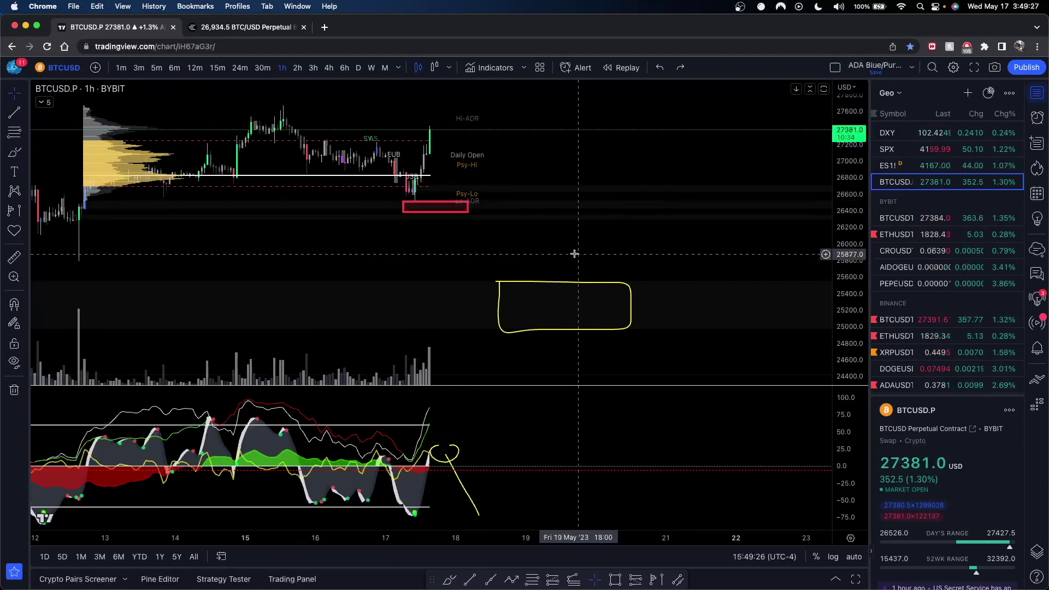
- Delete the brushed yellow box around 25,000 to 25,550
click(591, 284)
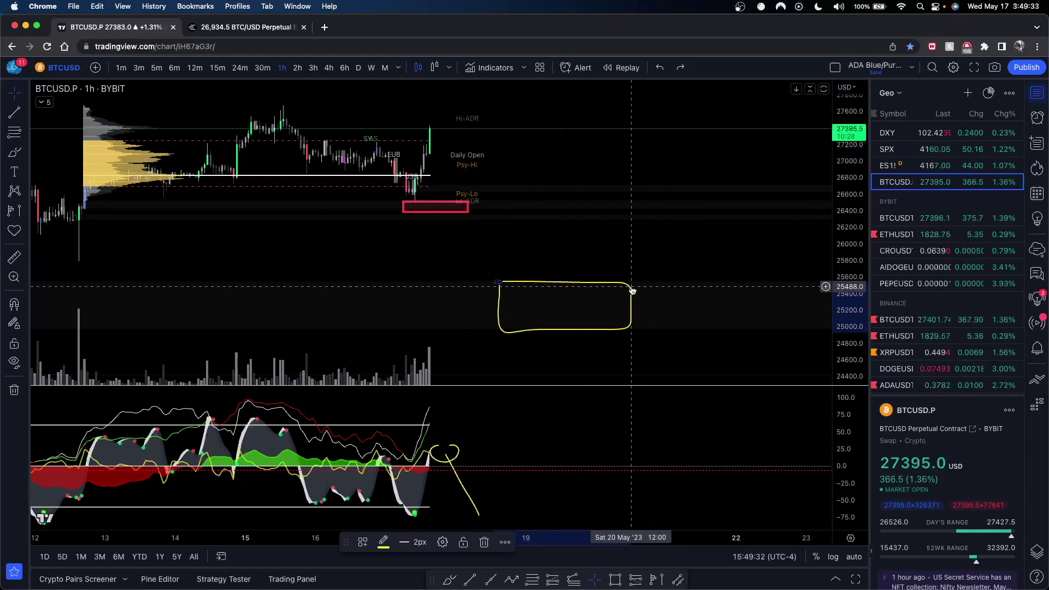
key(Delete)
right_click(498, 235)
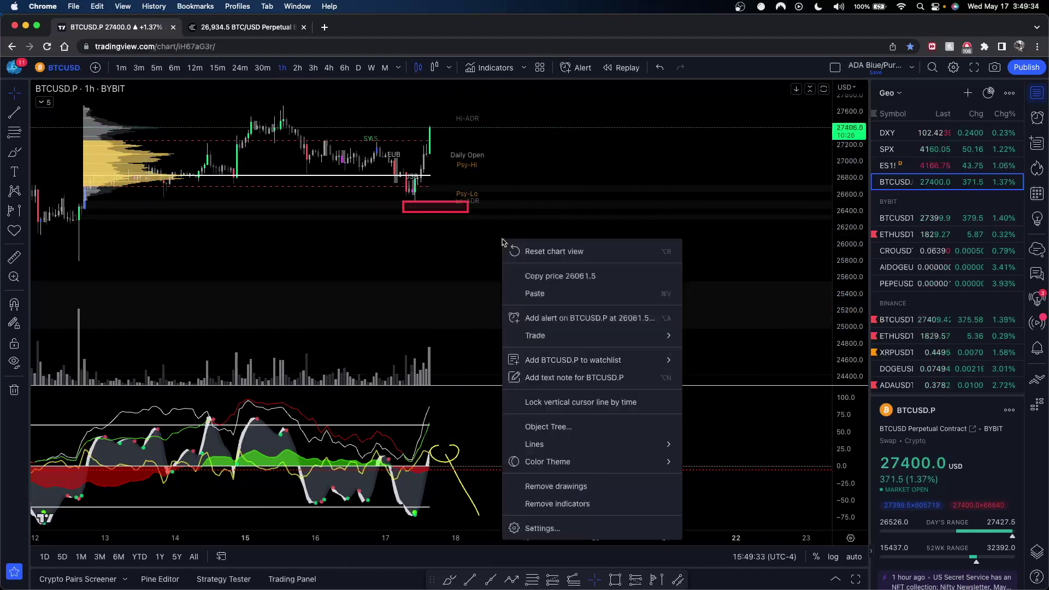
click(465, 209)
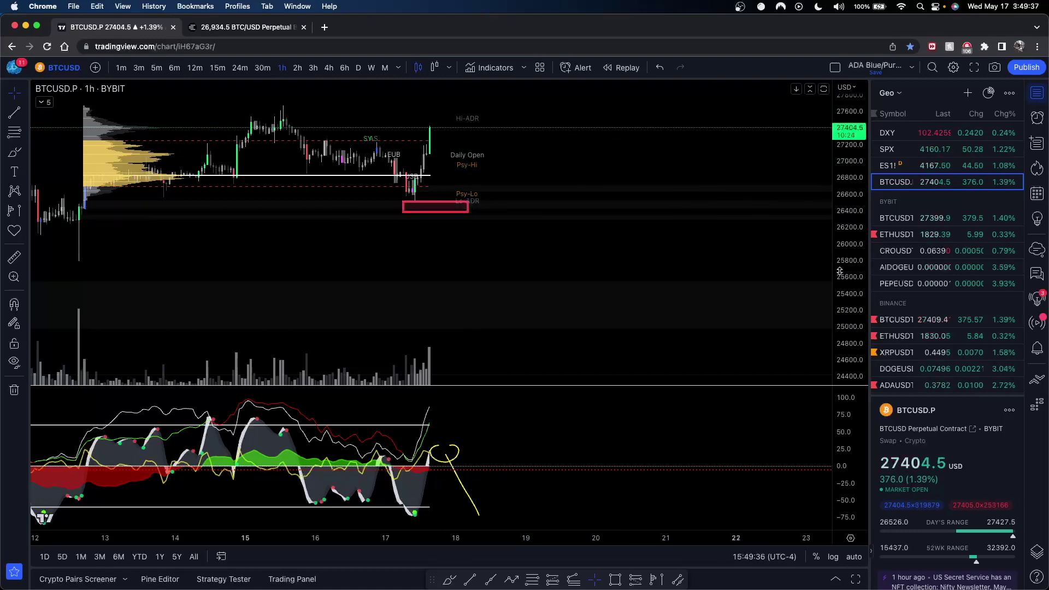
- Shorten the red rectangle beneath the 17 May low so it ends at about the start of 18 May
drag(841, 297, 841, 172)
drag(656, 216, 794, 271)
scroll(795, 272, up, 1)
scroll(794, 271, up, 5)
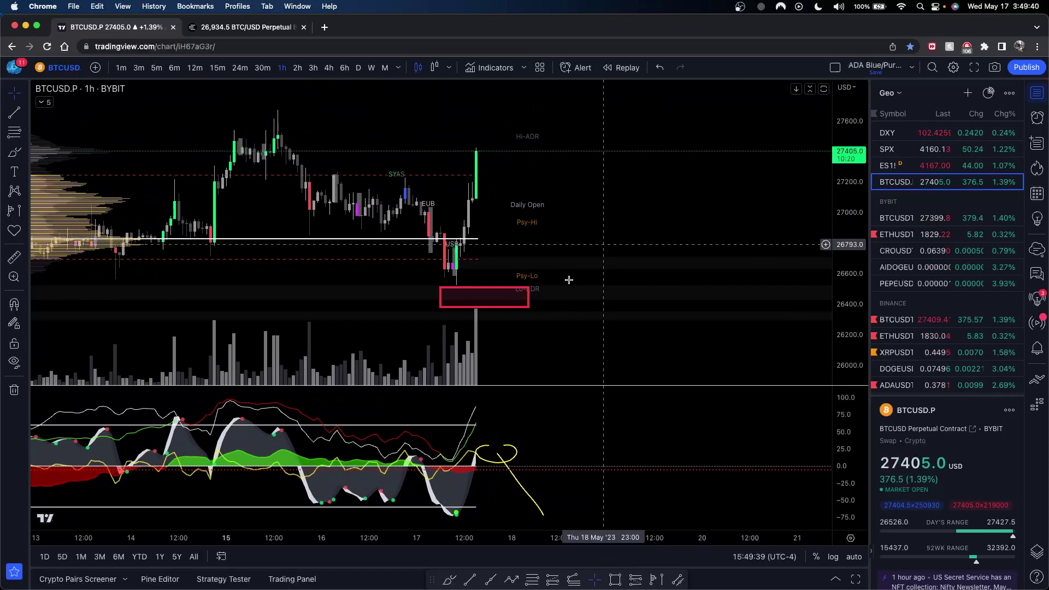
click(527, 297)
drag(528, 297, 512, 296)
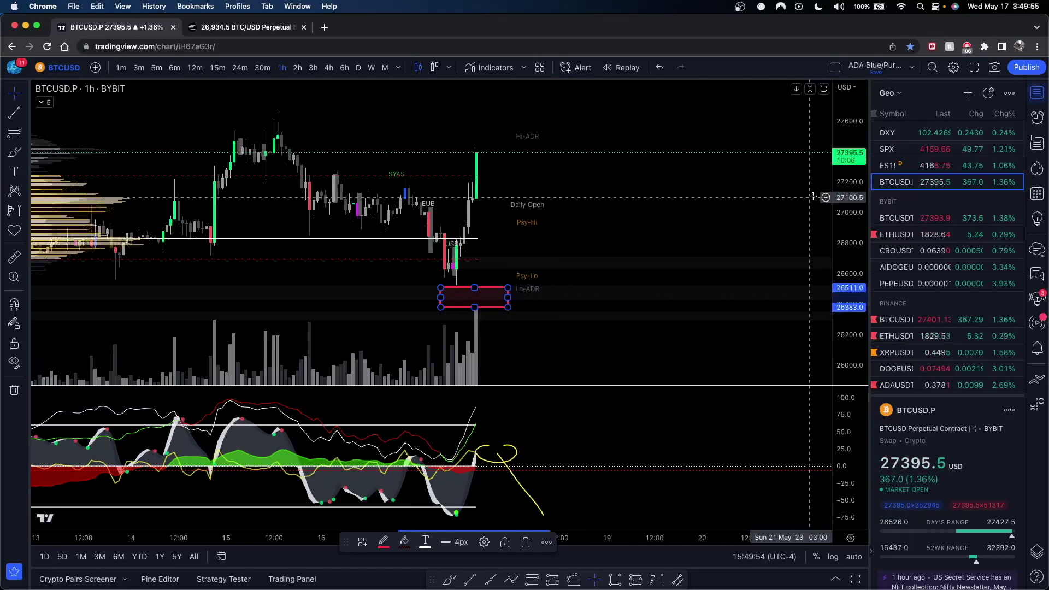
- Brush a yellow bracket from the Hi-ADR level down to the Lo-ADR level, undoing the preceding attempts
drag(667, 218, 616, 184)
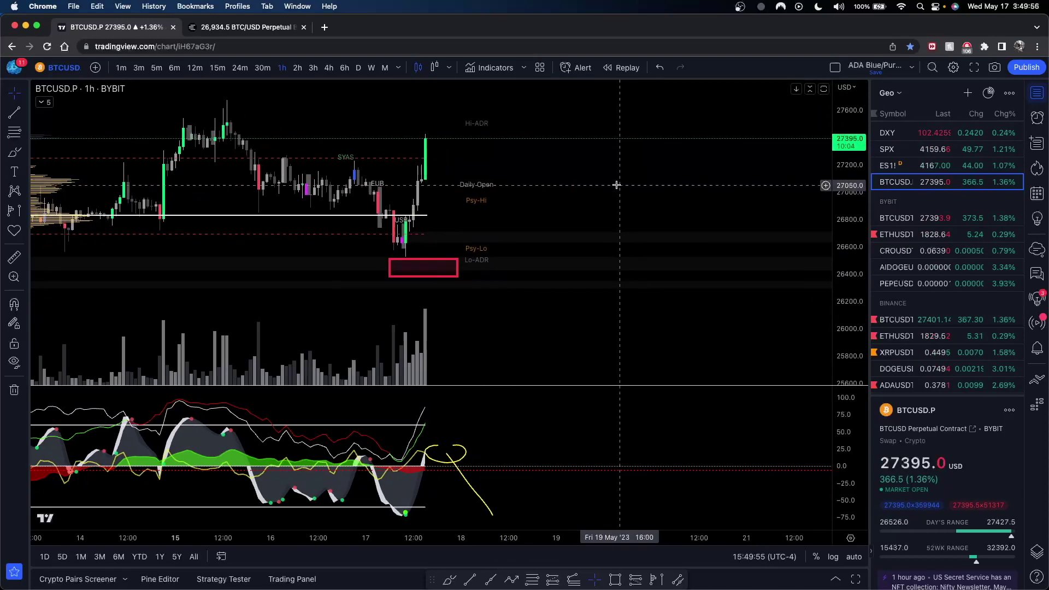
click(14, 153)
mouse_move(497, 254)
mouse_down()
mouse_move(483, 254)
mouse_move(515, 262)
mouse_move(474, 256)
mouse_up()
key(super+z)
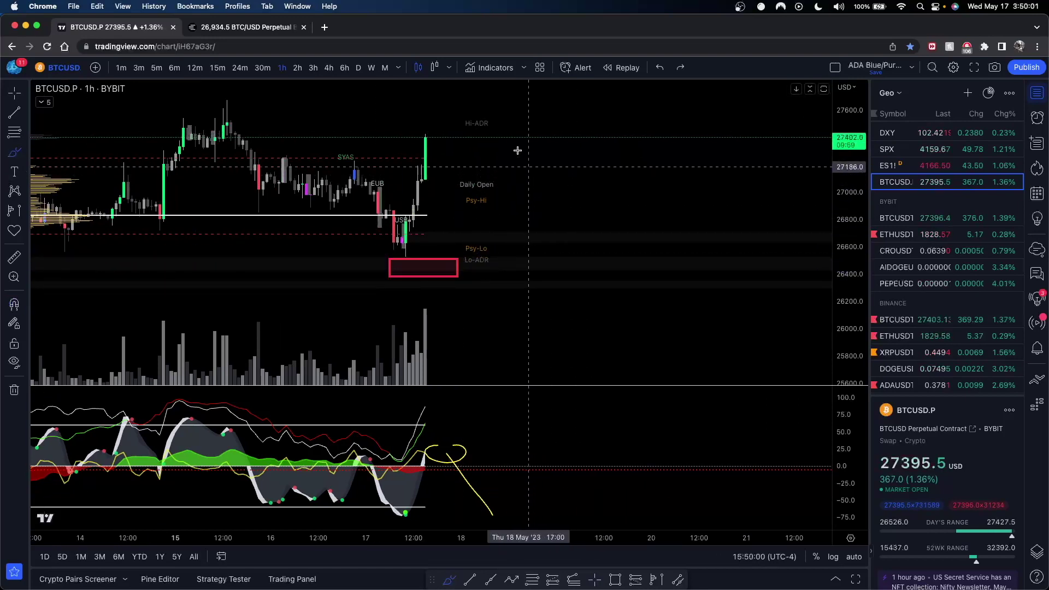
mouse_move(516, 146)
mouse_down()
mouse_move(490, 111)
mouse_move(540, 125)
mouse_move(544, 258)
mouse_move(511, 262)
mouse_up()
key(super+z)
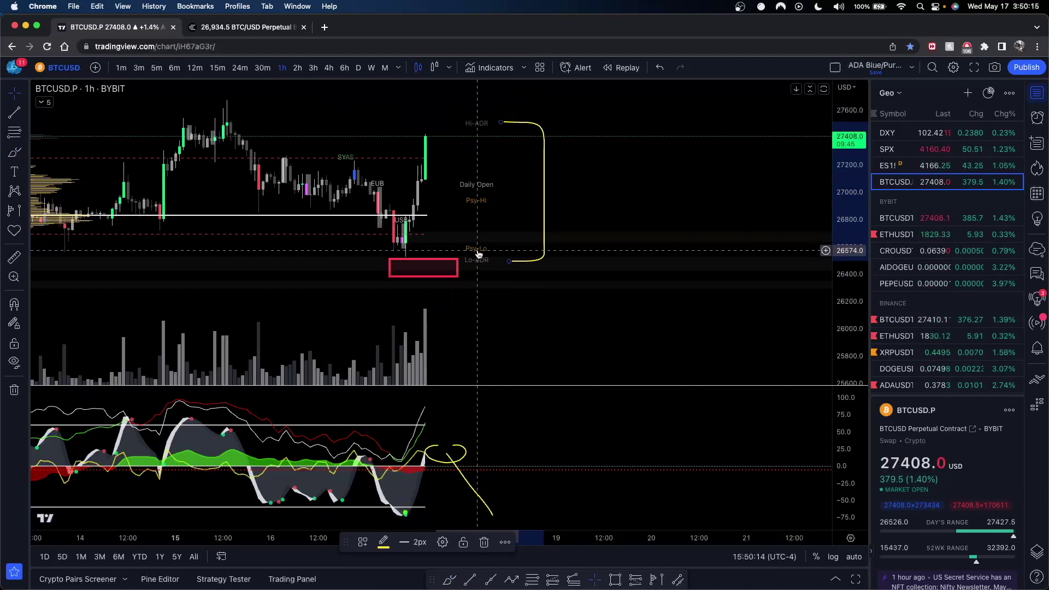
- Examine the volume profile anchored on 12 May against the 17 May low, the red zone and the ADR levels
scroll(476, 253, down, 3)
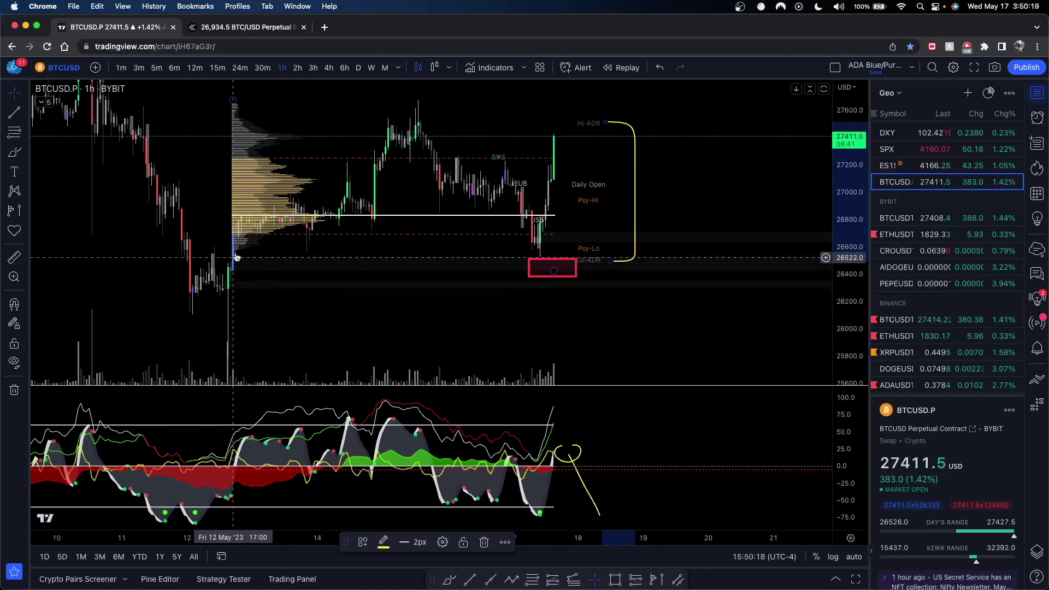
click(264, 211)
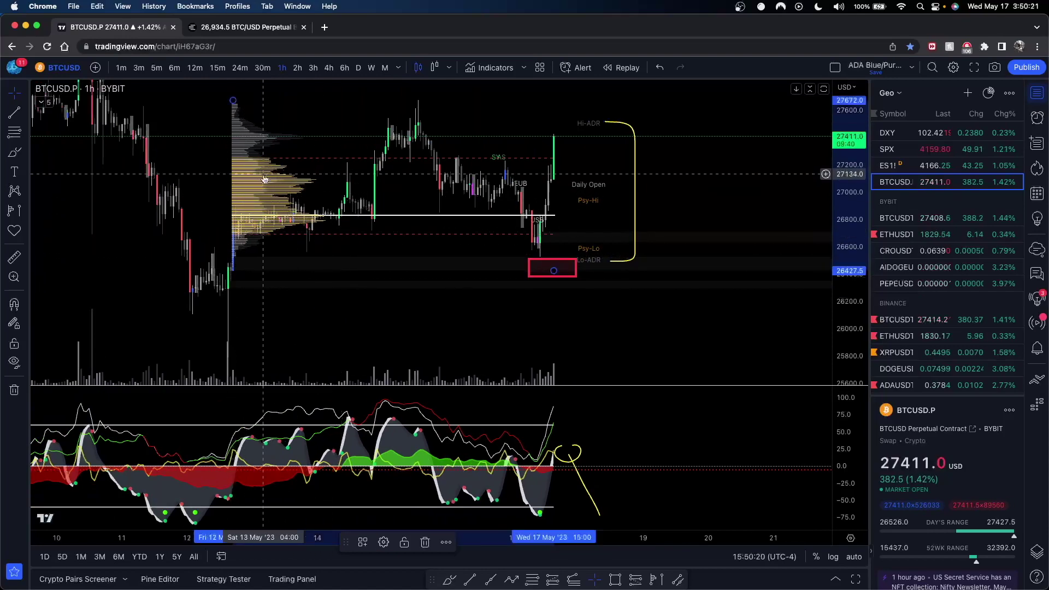
click(553, 271)
scroll(551, 274, up, 3)
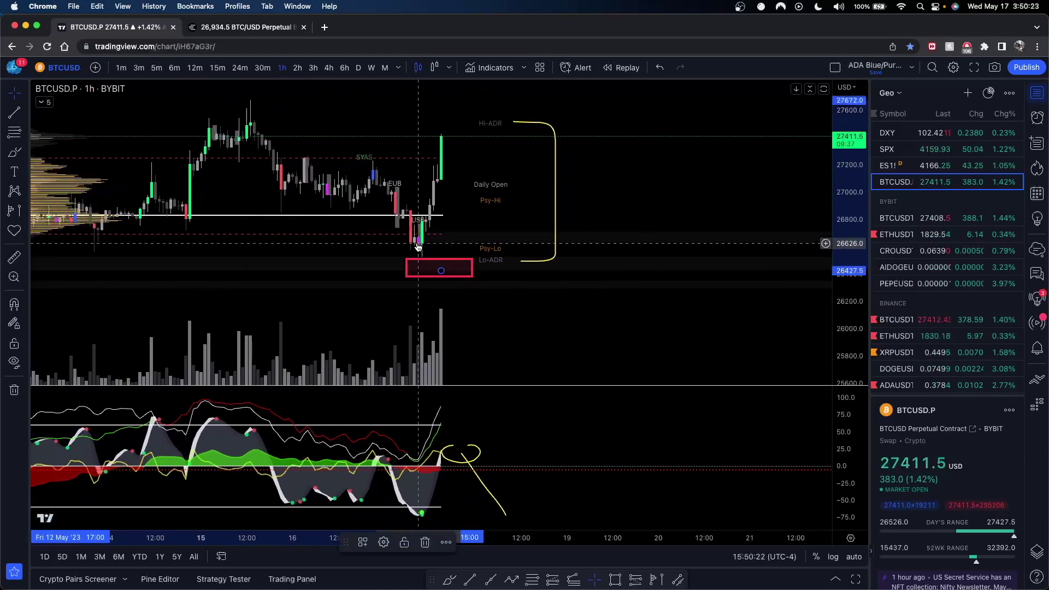
drag(541, 277, 622, 279)
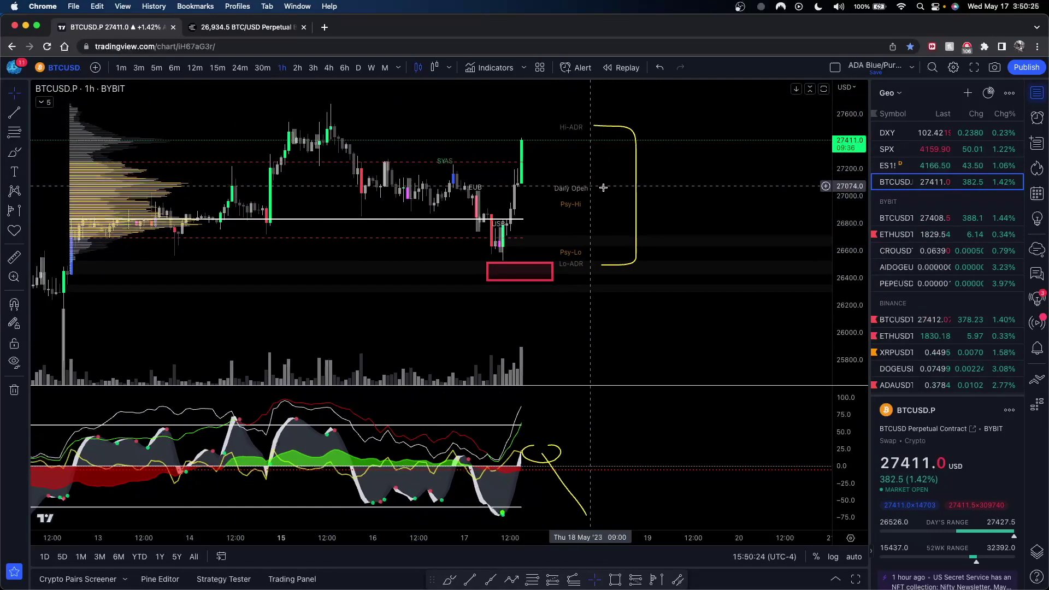
drag(627, 203, 571, 220)
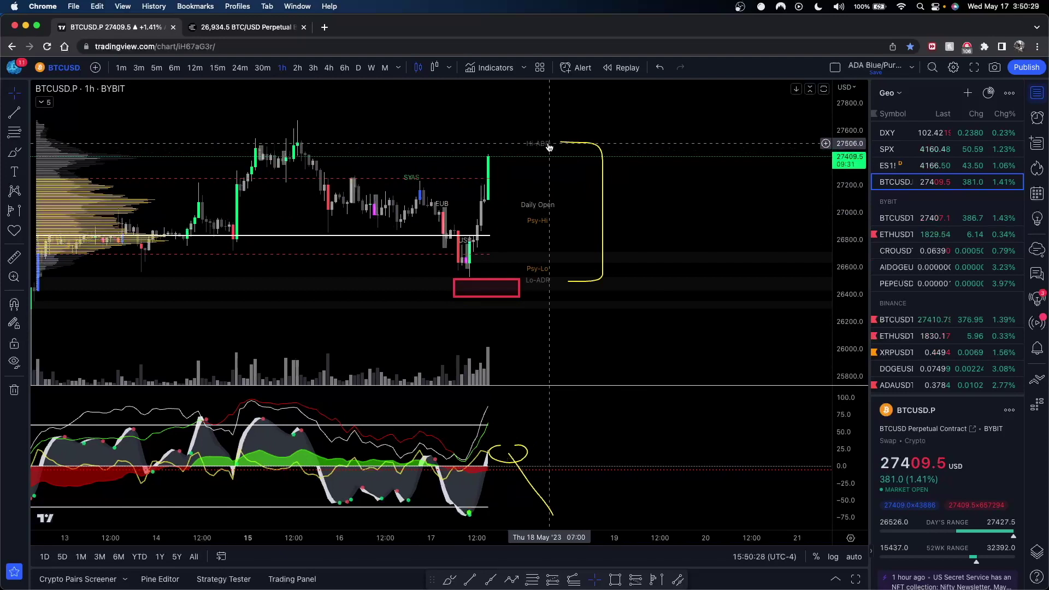
scroll(549, 147, down, 2)
click(502, 282)
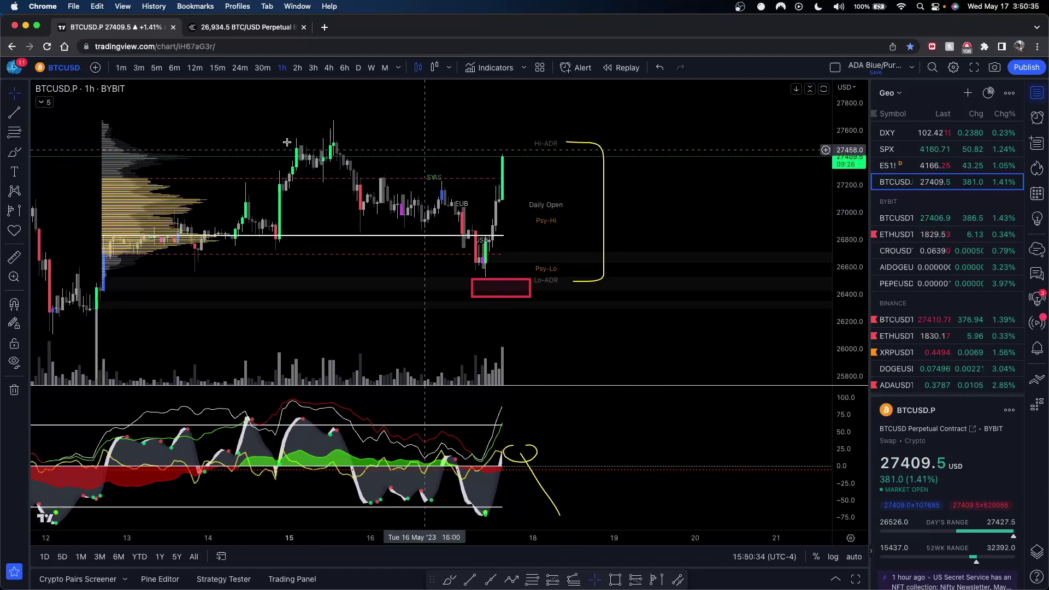
- Brush strokes from the 16 May highs near 27,250 towards the latest price, undoing each stroke
click(14, 152)
mouse_move(448, 175)
mouse_down()
mouse_move(617, 172)
mouse_move(514, 126)
mouse_up()
key(super+z)
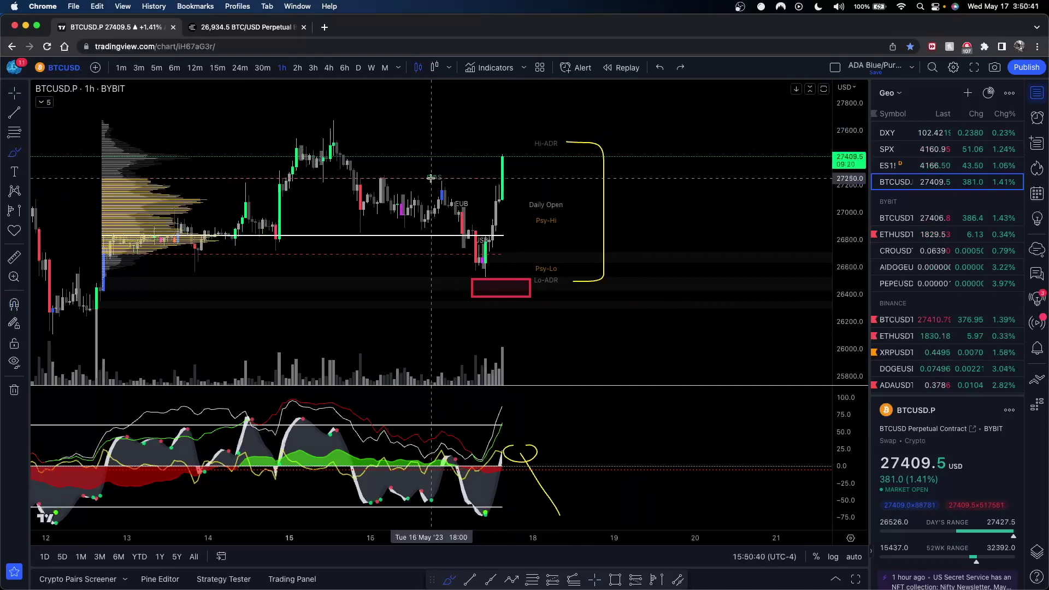
mouse_move(431, 178)
mouse_down()
mouse_move(426, 145)
mouse_move(503, 190)
mouse_up()
key(super+z)
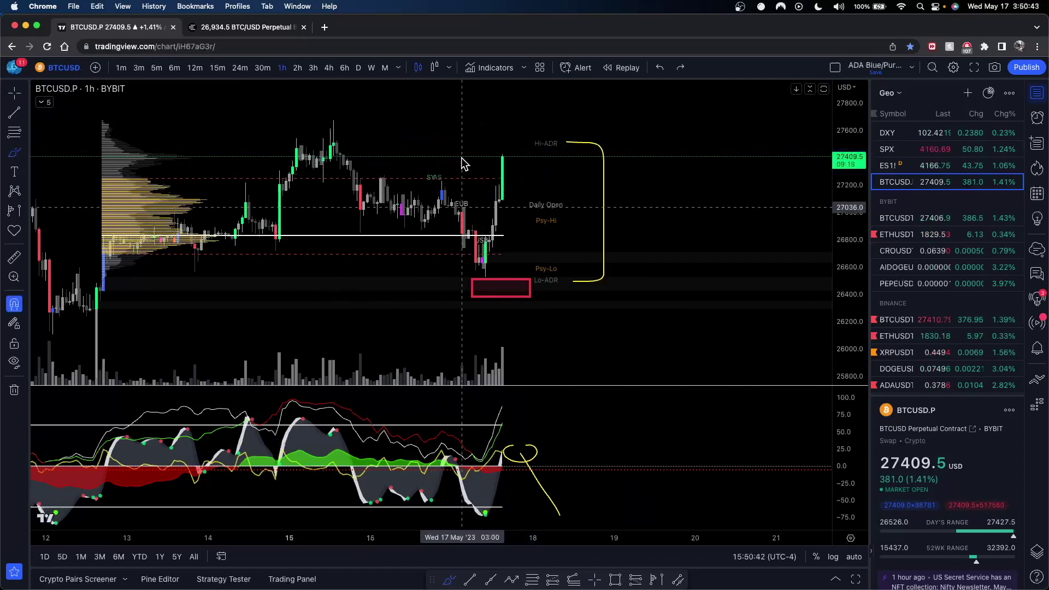
- Brush a horizontal yellow line at the 15 May high near 27,680, replacing the preceding attempts
drag(315, 120, 344, 119)
mouse_move(319, 121)
mouse_down()
mouse_move(292, 120)
mouse_move(443, 122)
mouse_up()
key(super+z)
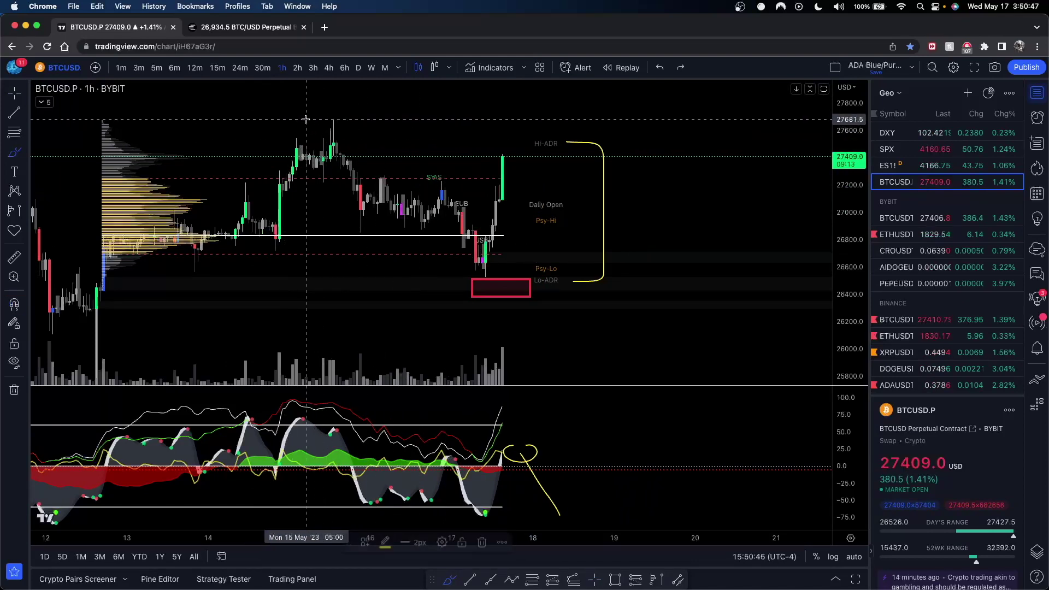
drag(309, 119, 425, 118)
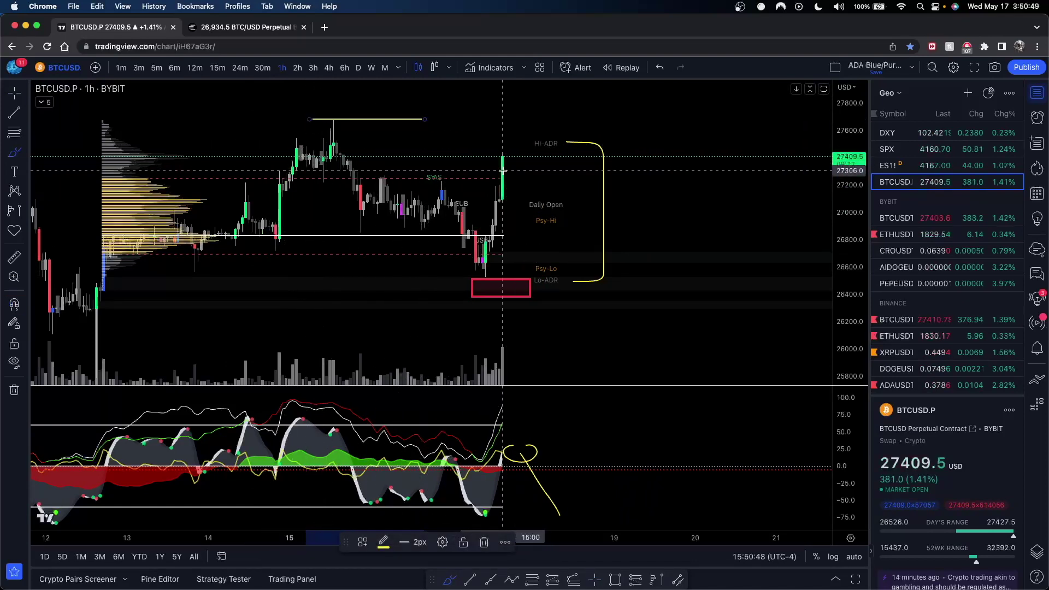
- Brush a spike path above Hi-ADR and strokes along the 15–16 May highs, undoing them and the yellow line at the 15 May high
mouse_move(502, 170)
mouse_down()
mouse_move(516, 109)
mouse_move(530, 192)
mouse_up()
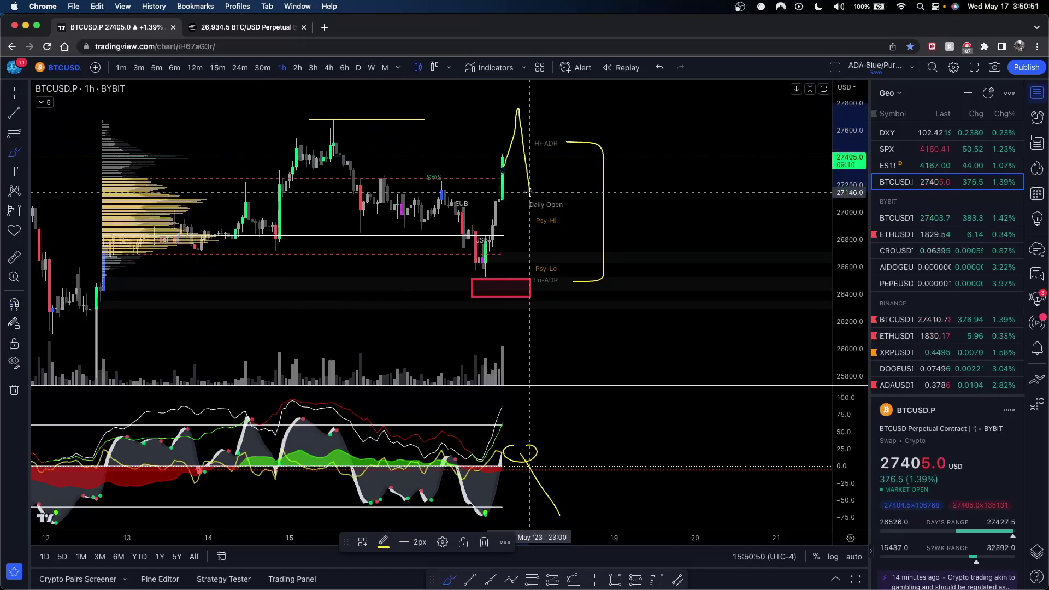
key(super+z)
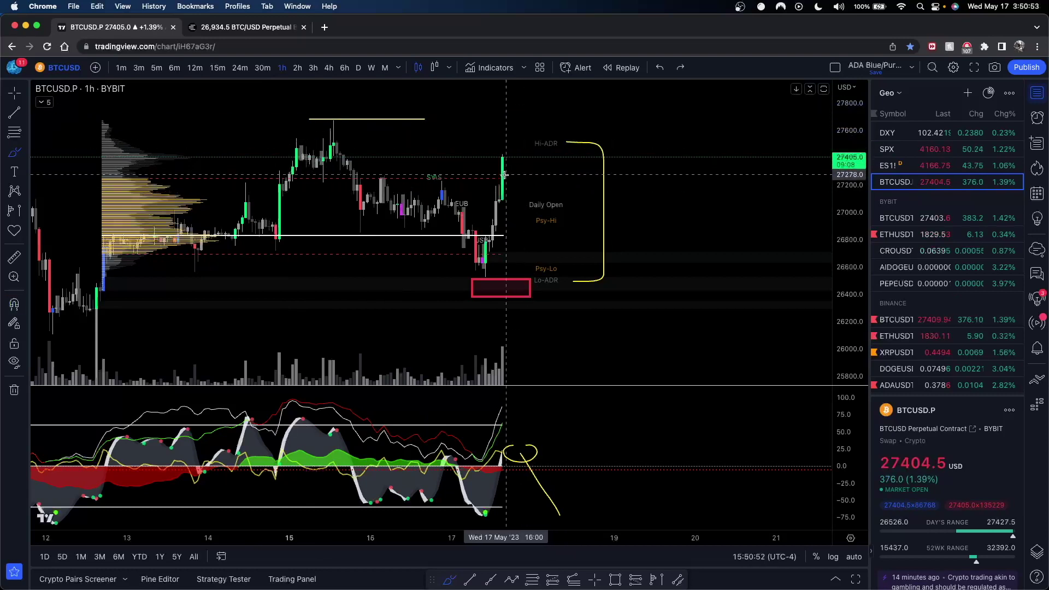
mouse_move(328, 143)
mouse_down()
mouse_move(418, 147)
mouse_move(428, 180)
mouse_up()
mouse_move(338, 181)
mouse_down()
mouse_move(394, 192)
mouse_move(374, 207)
mouse_up()
drag(357, 214, 391, 215)
key(super+z)
key(super+z)
key(super+z)
key(super+z)
key(super+z)
key(super+z)
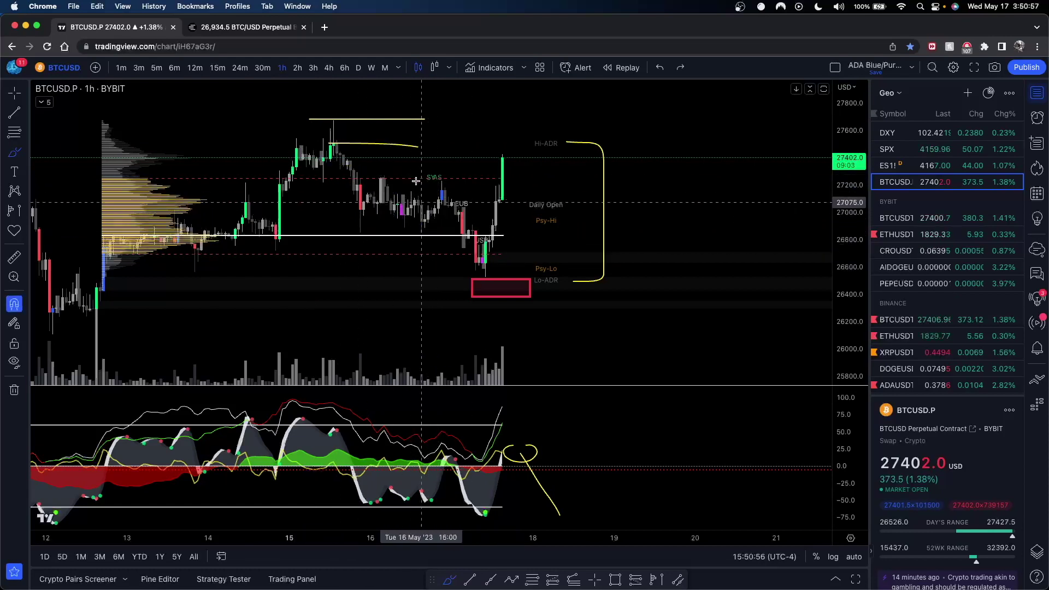
- Brush a projected arc from the 17 May rally over Hi-ADR down towards 25,800, undoing it
drag(492, 202, 594, 198)
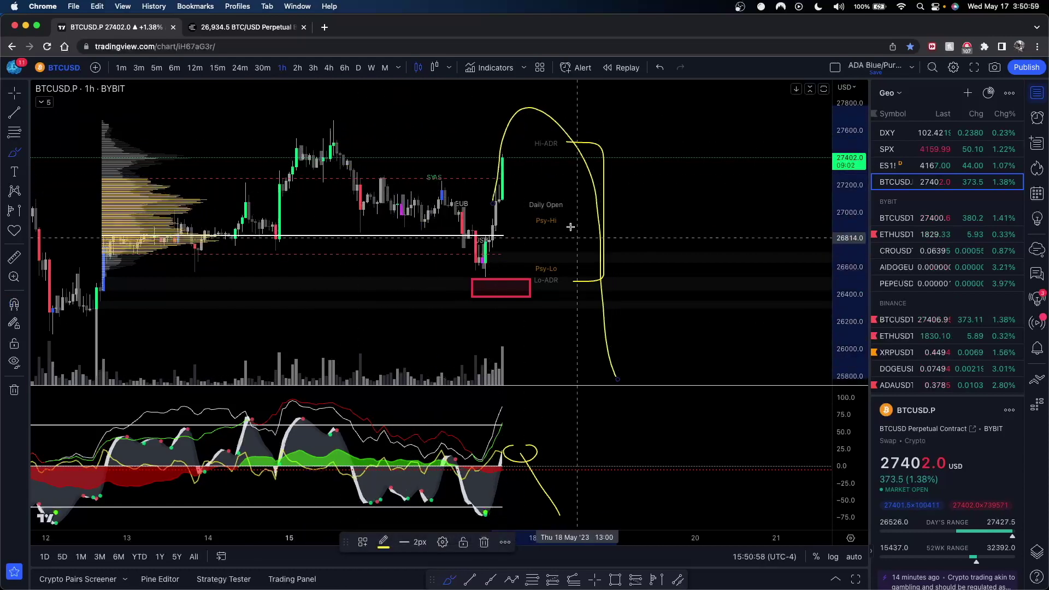
key(super+z)
- Delete the yellow bracket spanning the Hi-ADR and Lo-ADR levels
scroll(636, 230, up, 2)
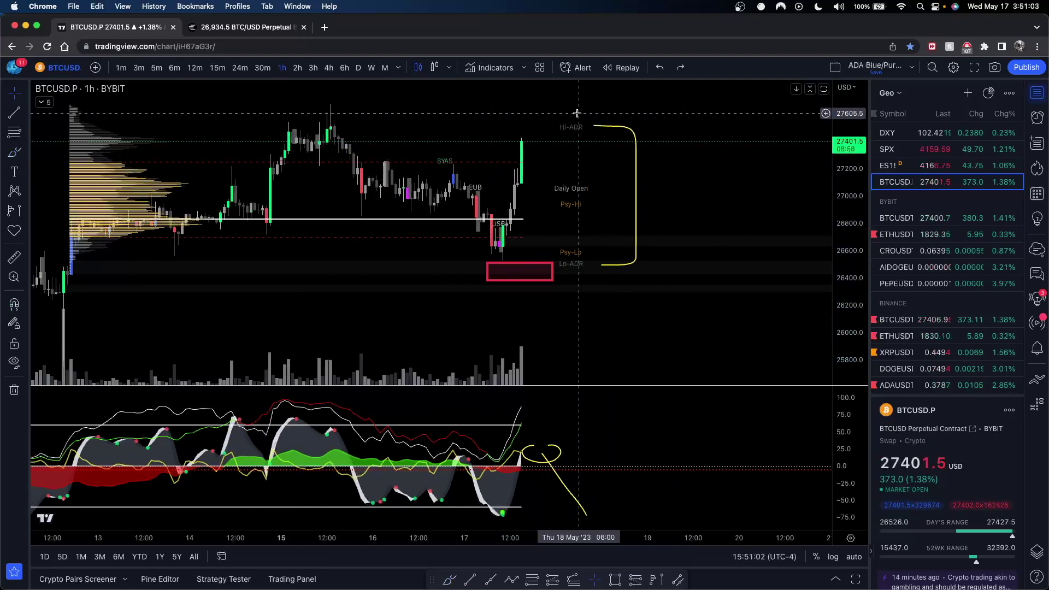
click(612, 129)
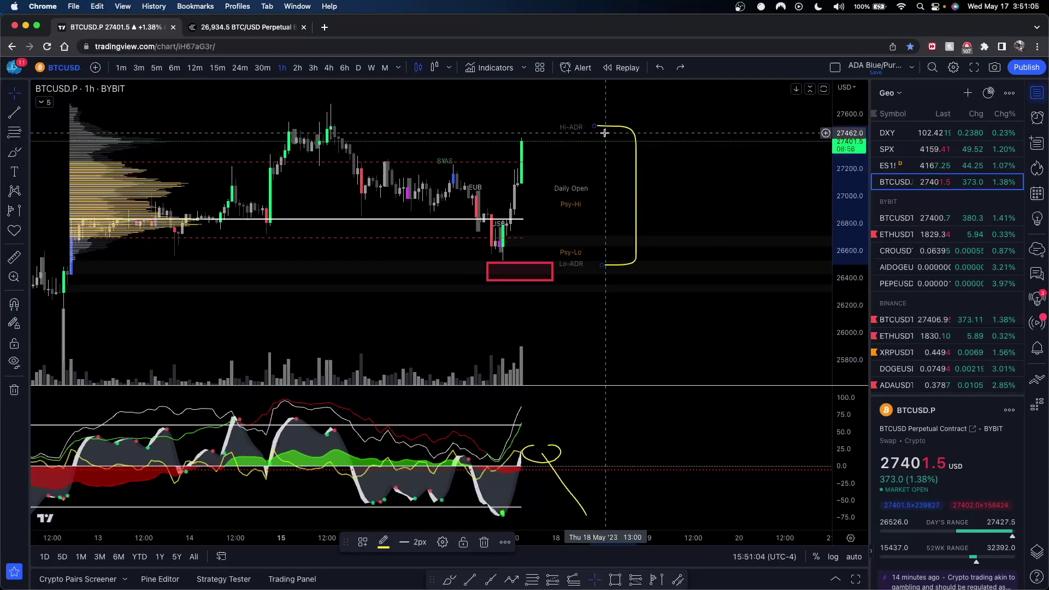
key(Delete)
- Delete the yellow ellipse and the yellow diagonal stroke in the oscillator pane
scroll(605, 185, up, 1)
scroll(606, 184, up, 2)
drag(546, 192, 667, 193)
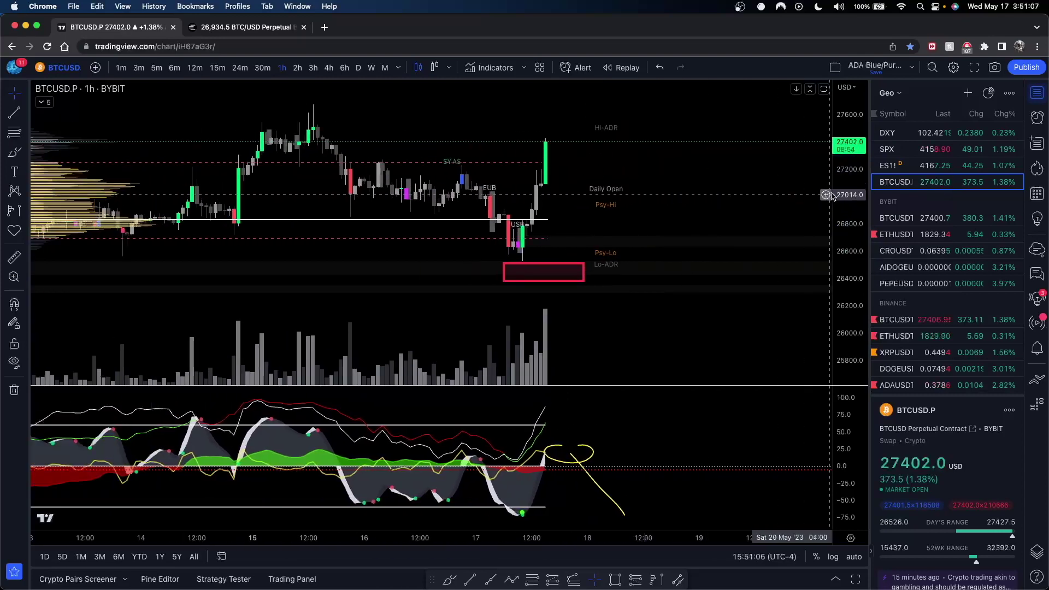
drag(848, 194, 849, 242)
scroll(653, 329, down, 1)
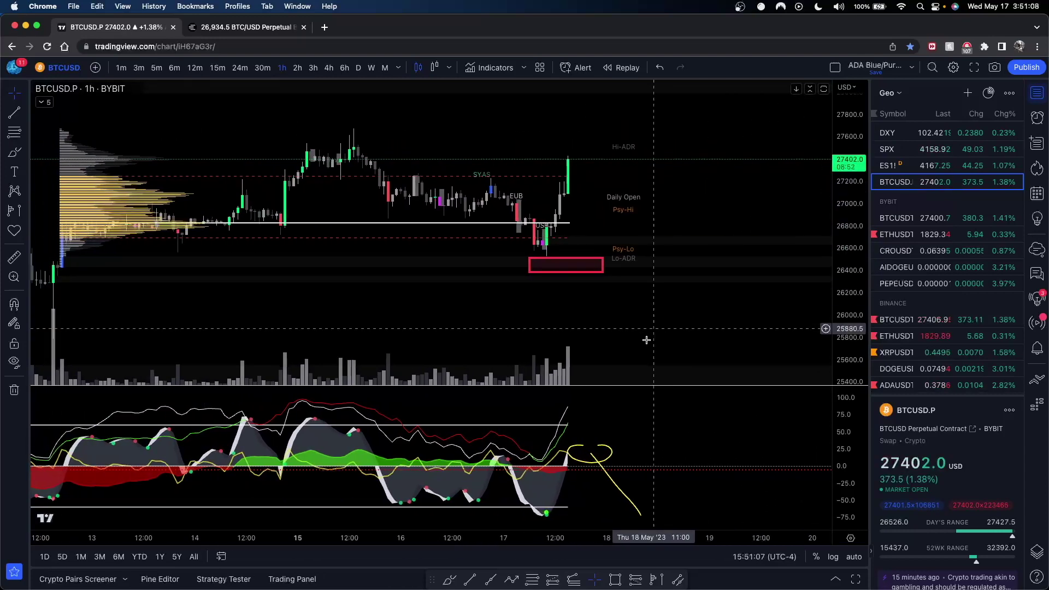
click(609, 461)
key(Delete)
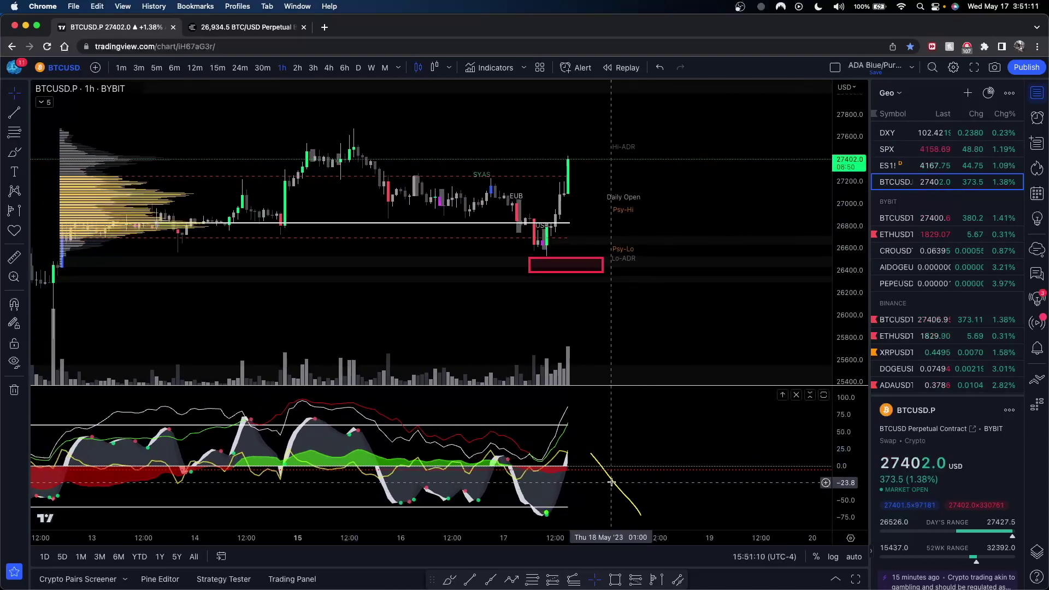
scroll(619, 267, down, 2)
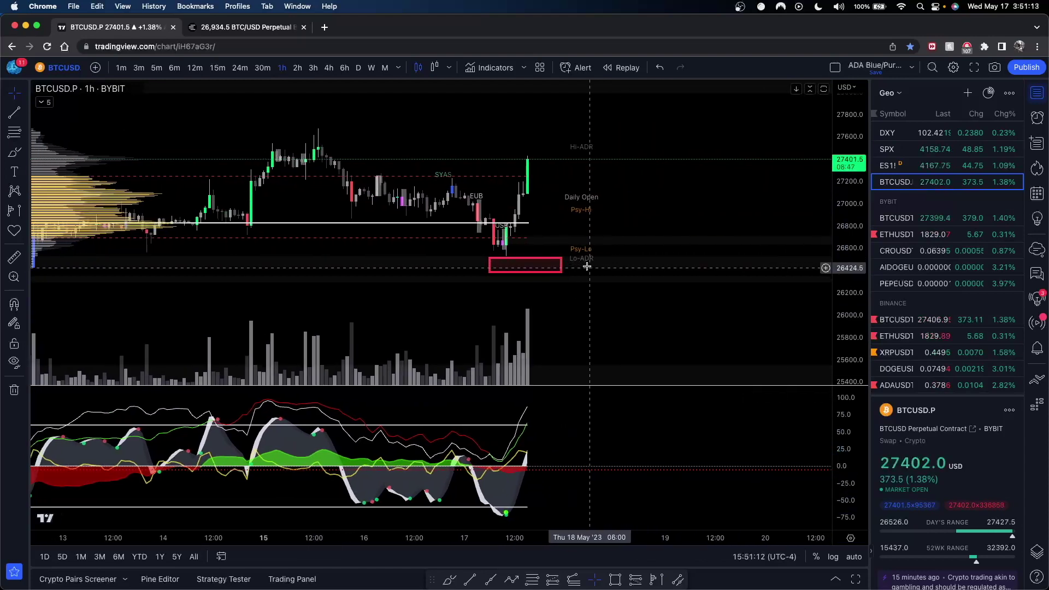
click(12, 153)
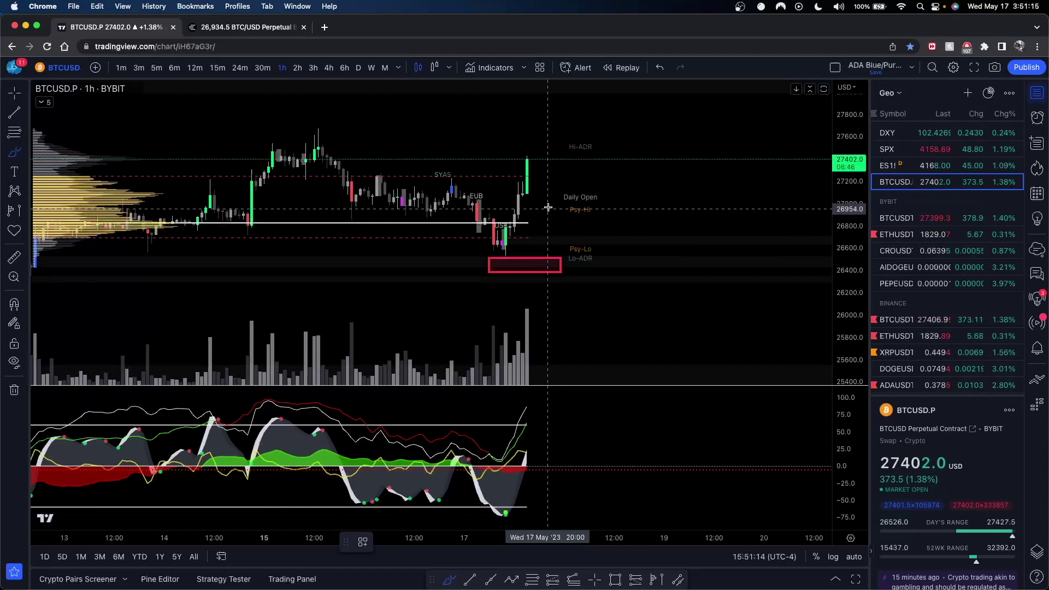
click(515, 186)
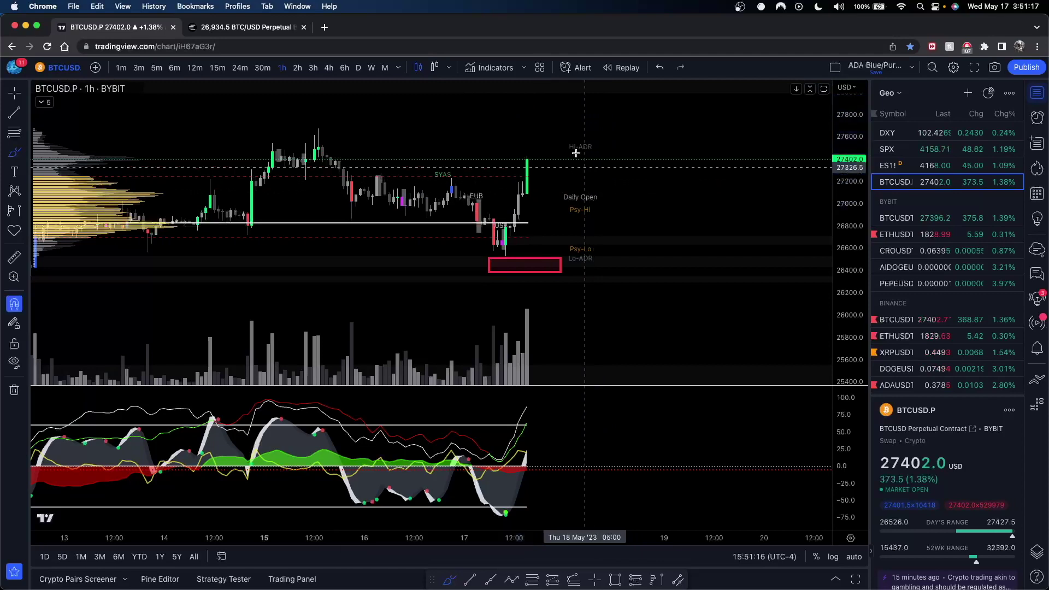
key(Escape)
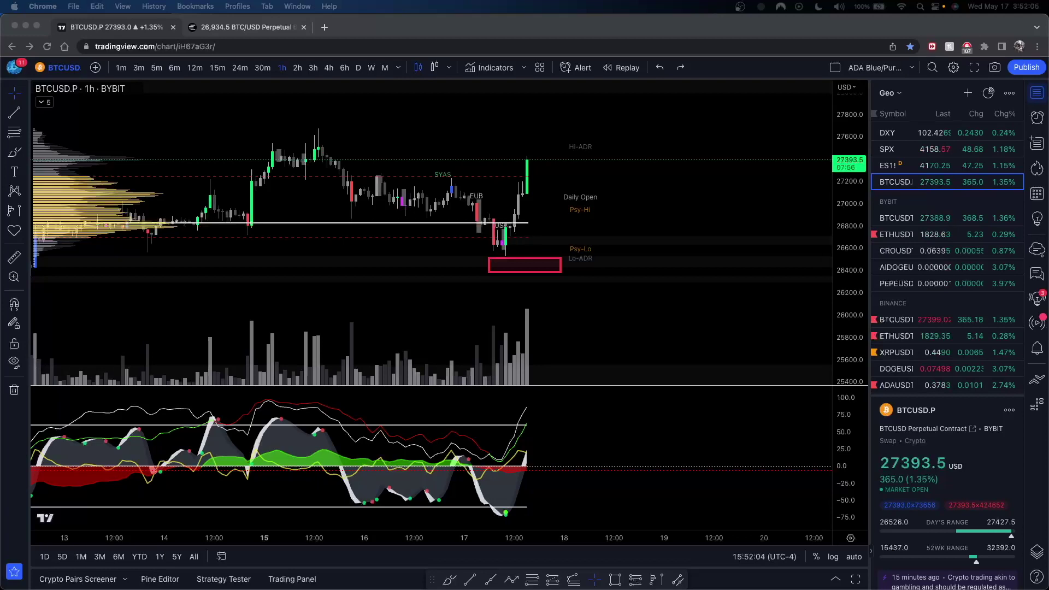
- Switch the Bitcoin chart to the 1-minute interval and try to change it to 30 seconds
click(122, 68)
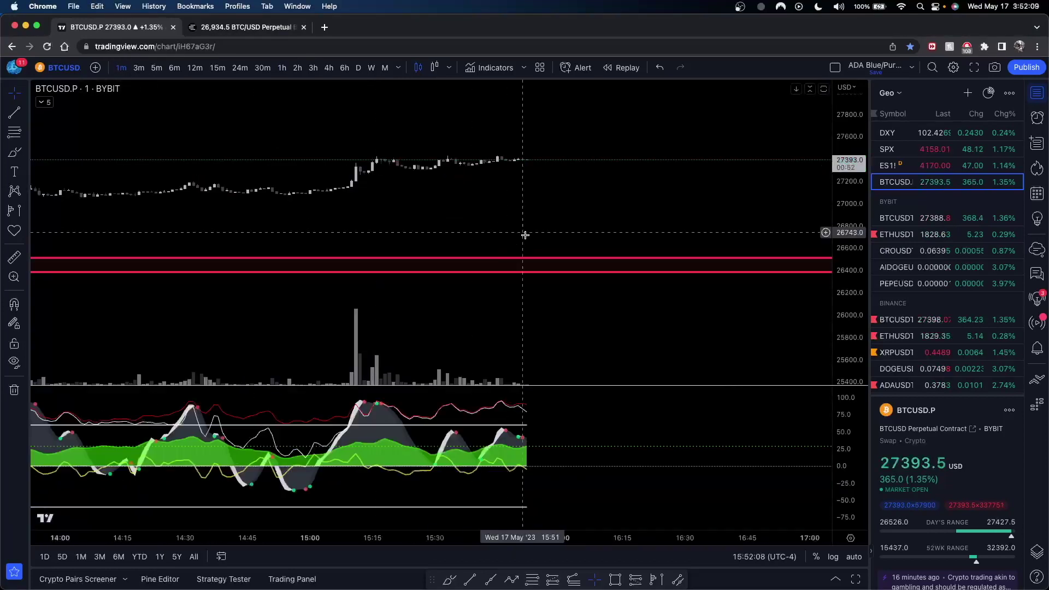
text(30s)
key(Return)
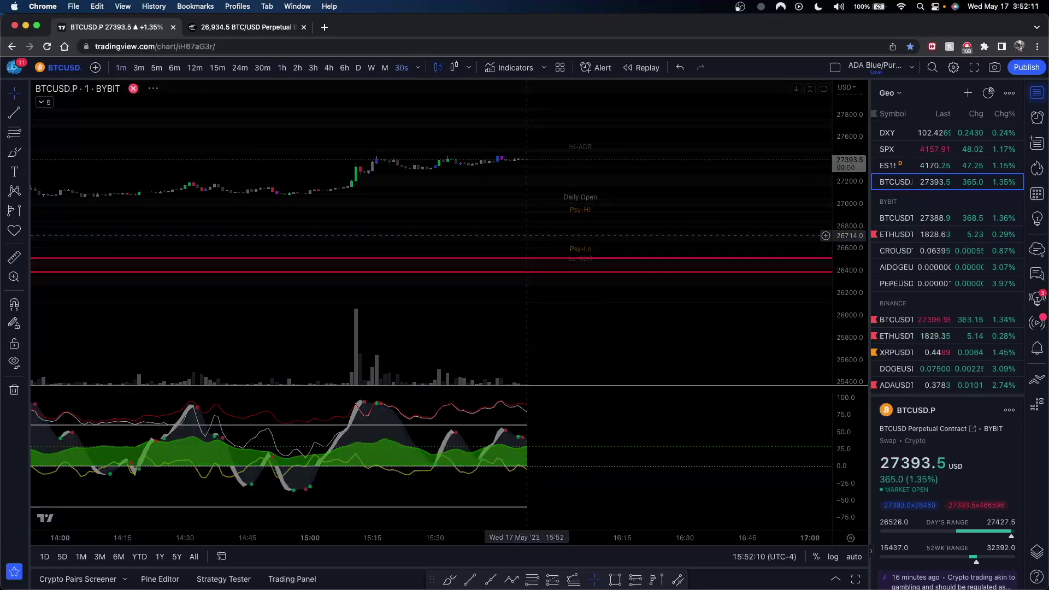
click(676, 142)
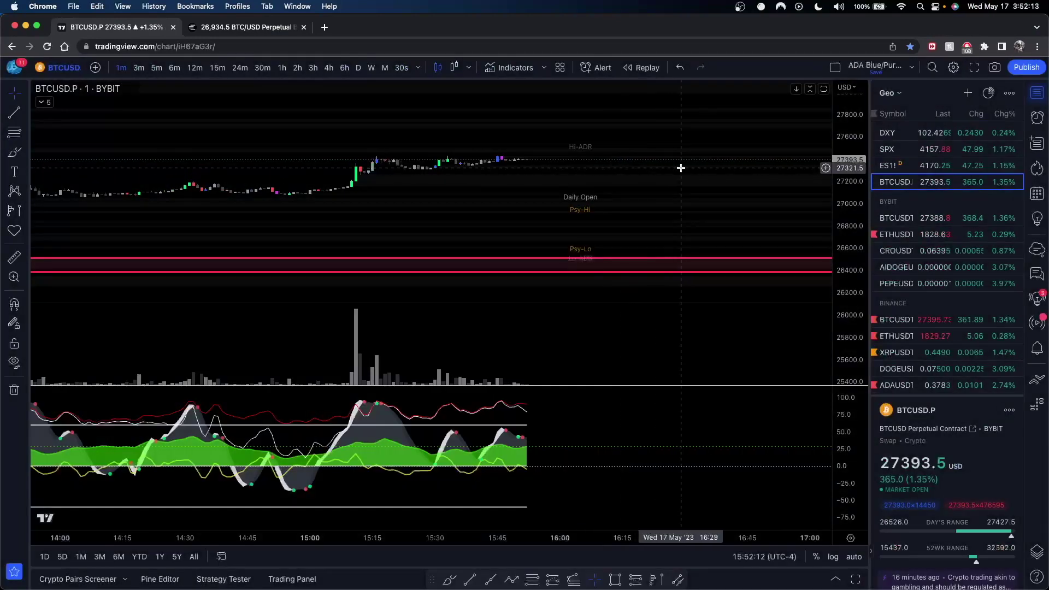
- Examine the 1-minute candles after the 15:10 rally on 17 May against the Hi-ADR level and the oscillator
drag(537, 201, 609, 203)
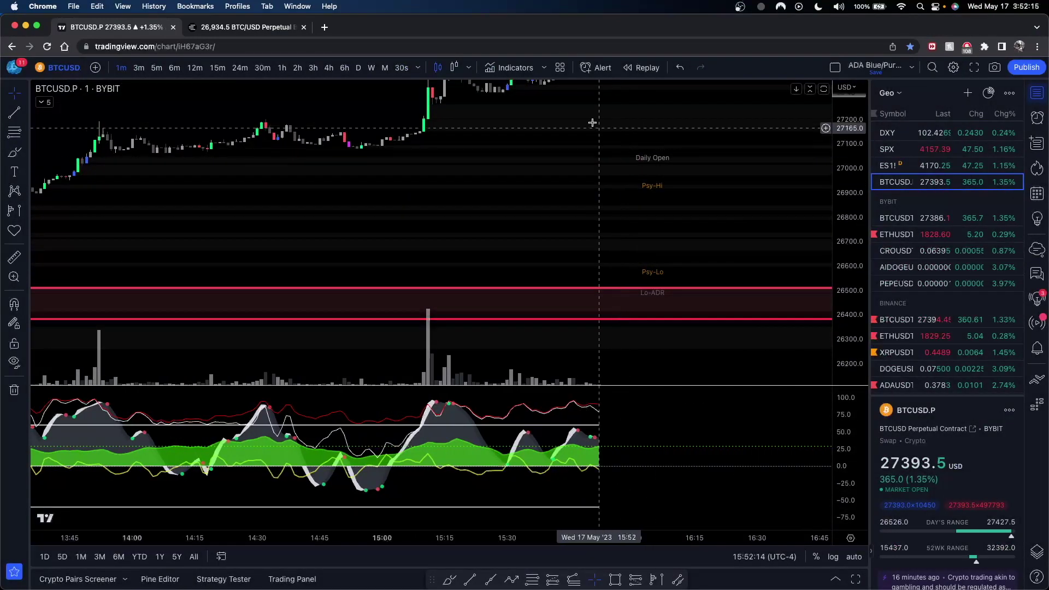
drag(847, 287, 770, 126)
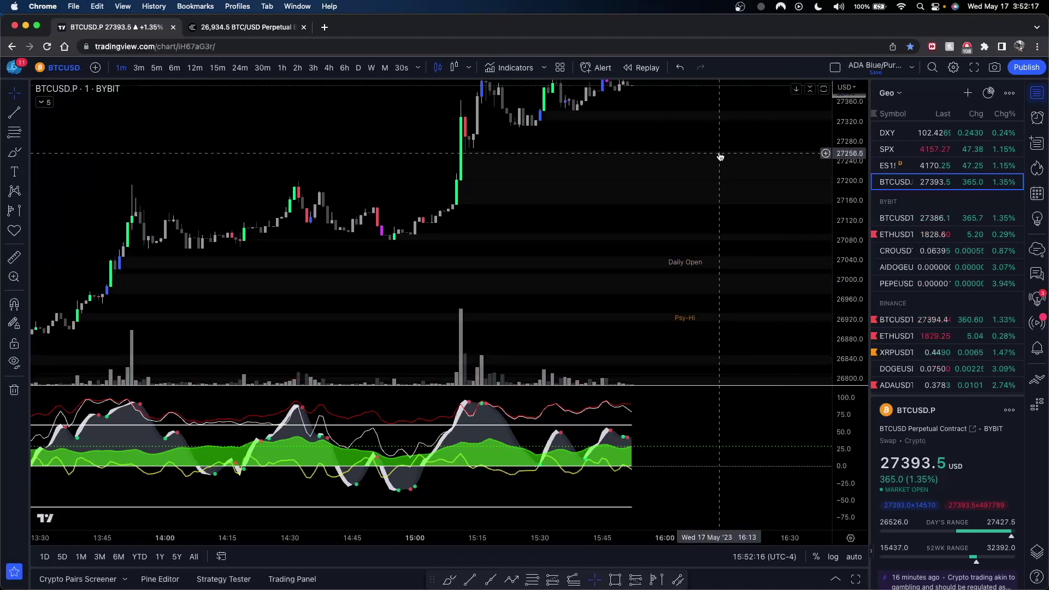
drag(716, 178, 711, 275)
scroll(712, 274, up, 2)
scroll(770, 258, up, 3)
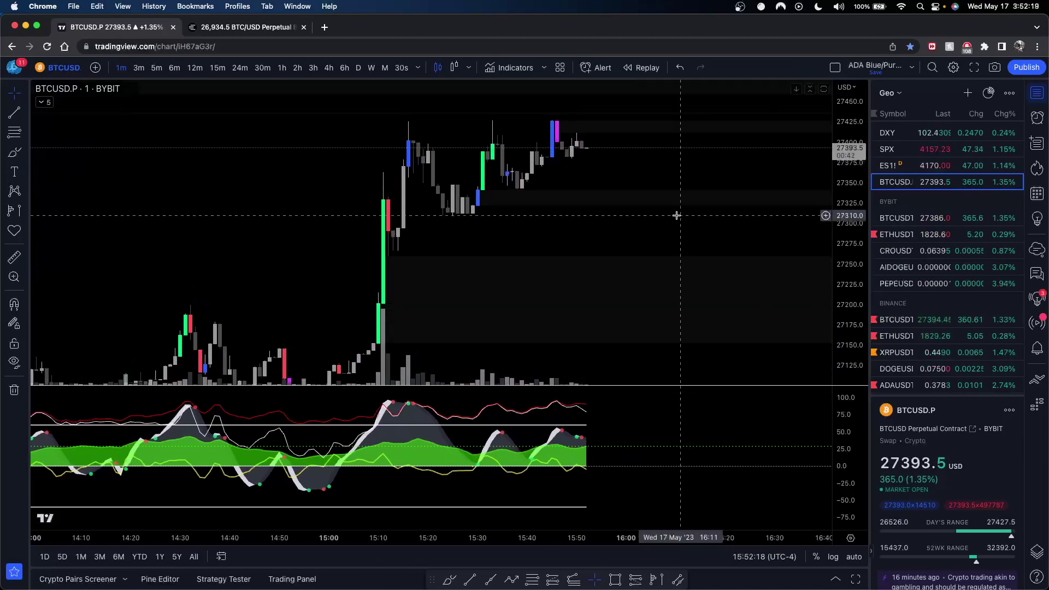
scroll(660, 218, up, 1)
scroll(664, 218, left, 1)
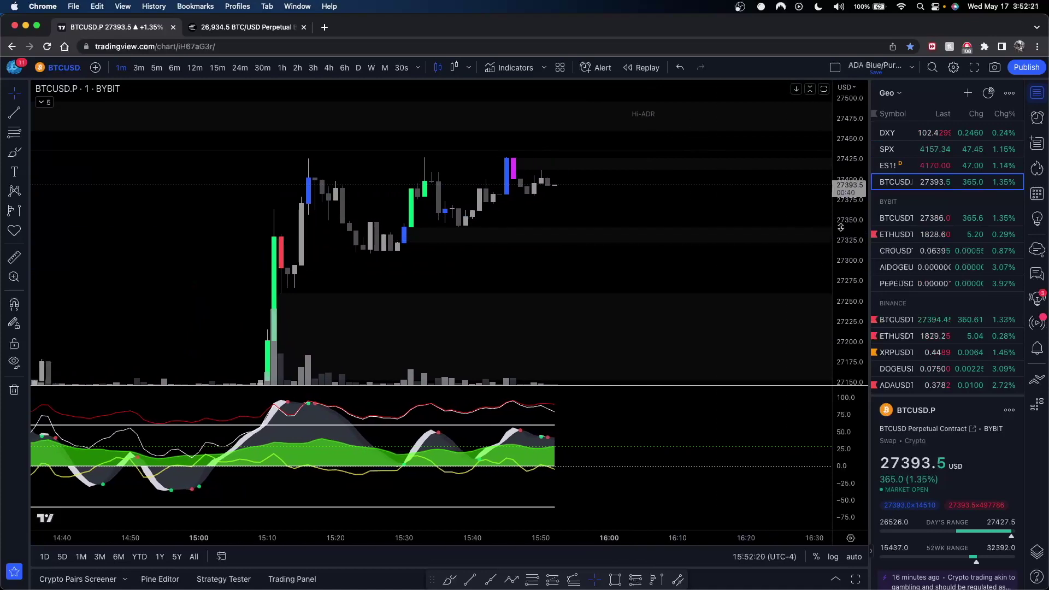
drag(841, 228, 775, 284)
drag(678, 245, 679, 240)
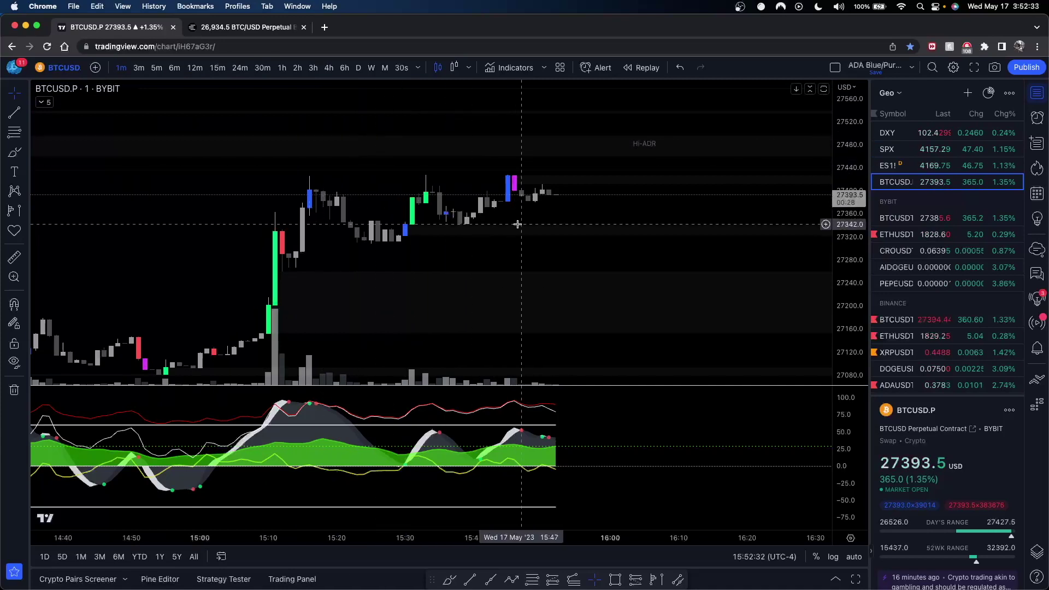
scroll(541, 229, down, 5)
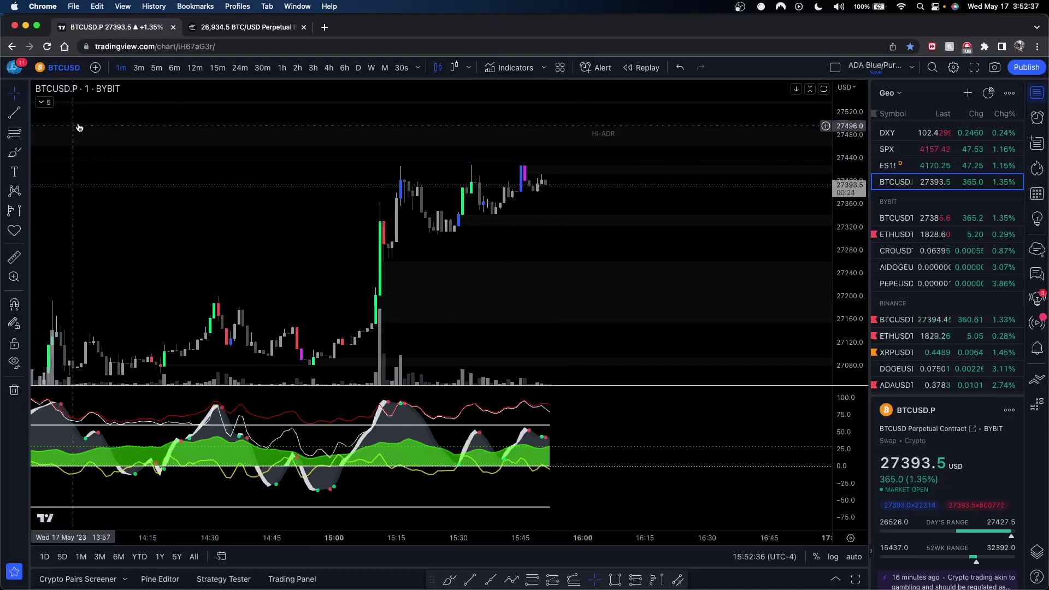
- Switch to the 4-hour chart and examine the latest candle, the volume profile, the ADR levels and the oscillator
click(15, 152)
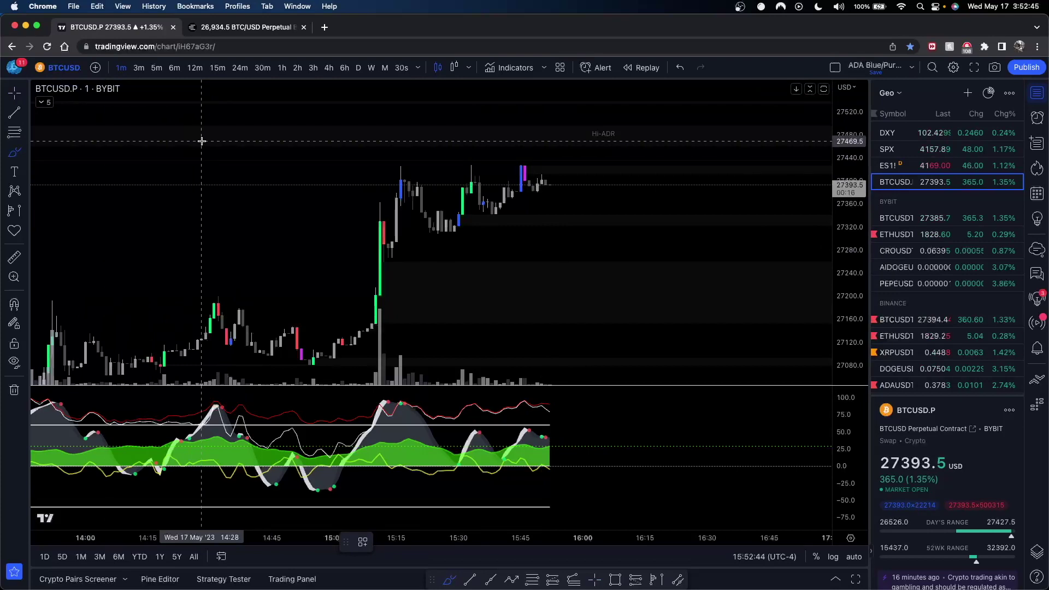
scroll(201, 141, down, 3)
click(328, 67)
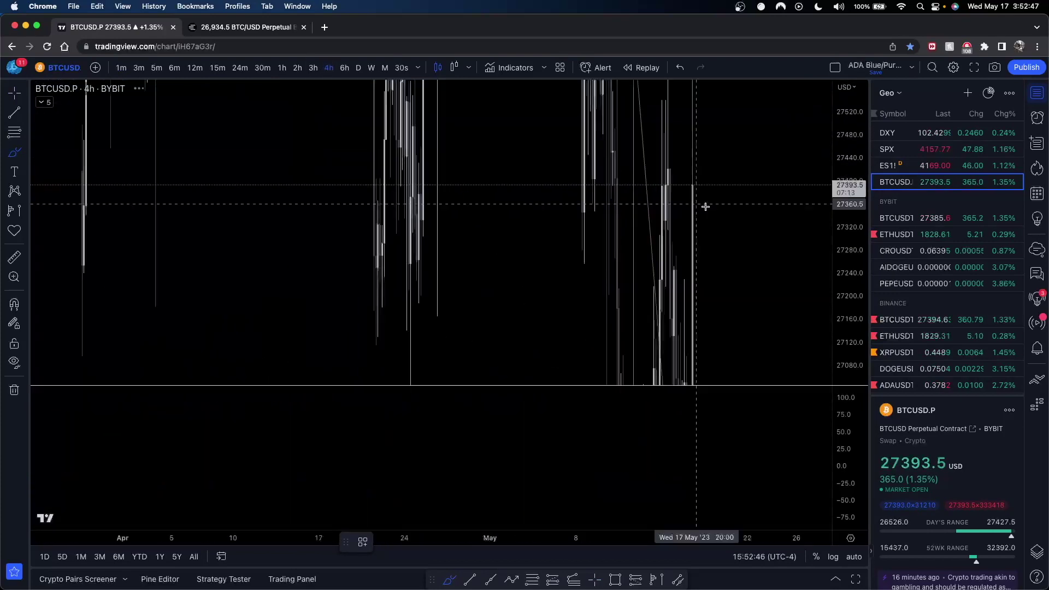
drag(845, 191, 839, 297)
key(Escape)
drag(717, 265, 660, 213)
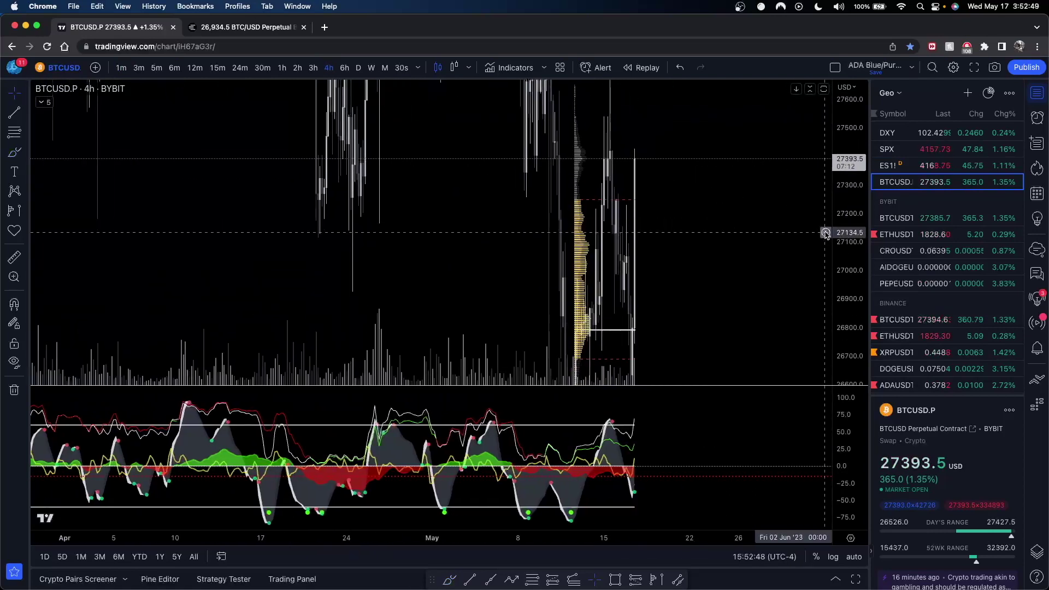
drag(844, 230, 844, 360)
drag(686, 297, 702, 257)
scroll(702, 257, up, 4)
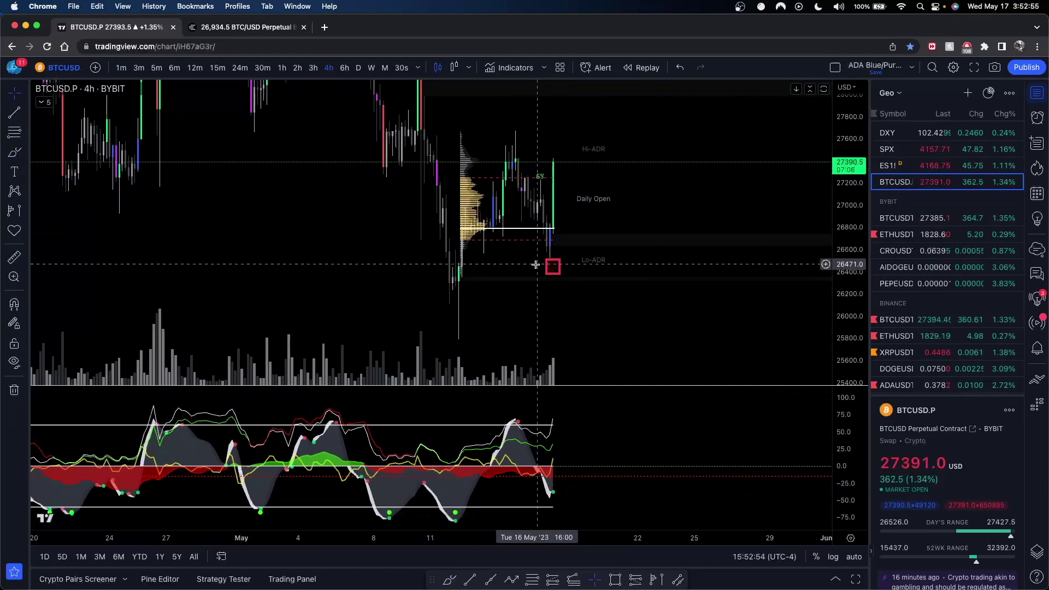
scroll(541, 179, right, 3)
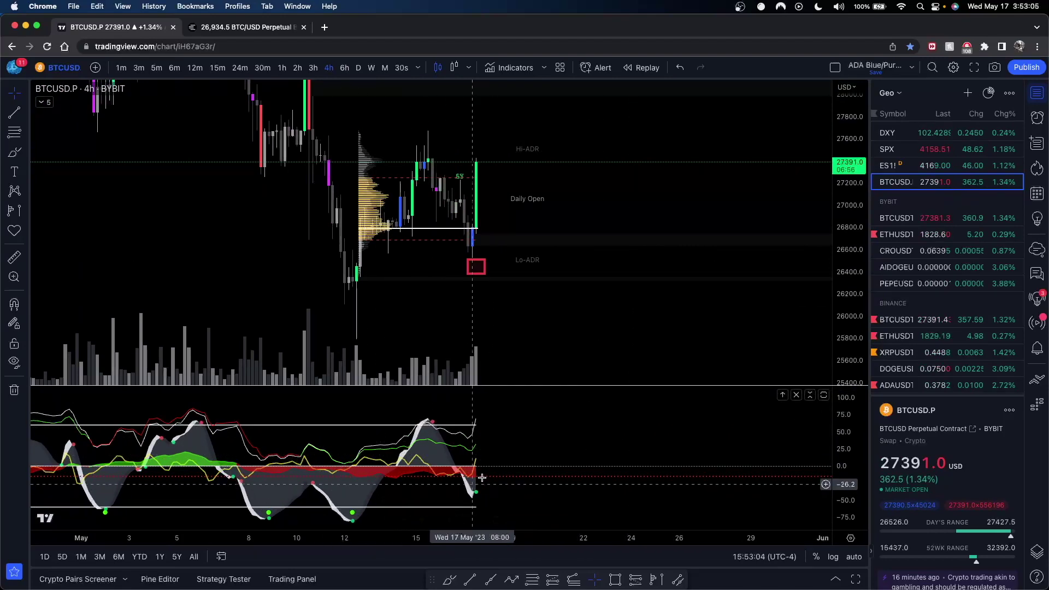
- Return to the 1-minute chart and examine the 17 May price action from about 07:00 through the rally
click(120, 68)
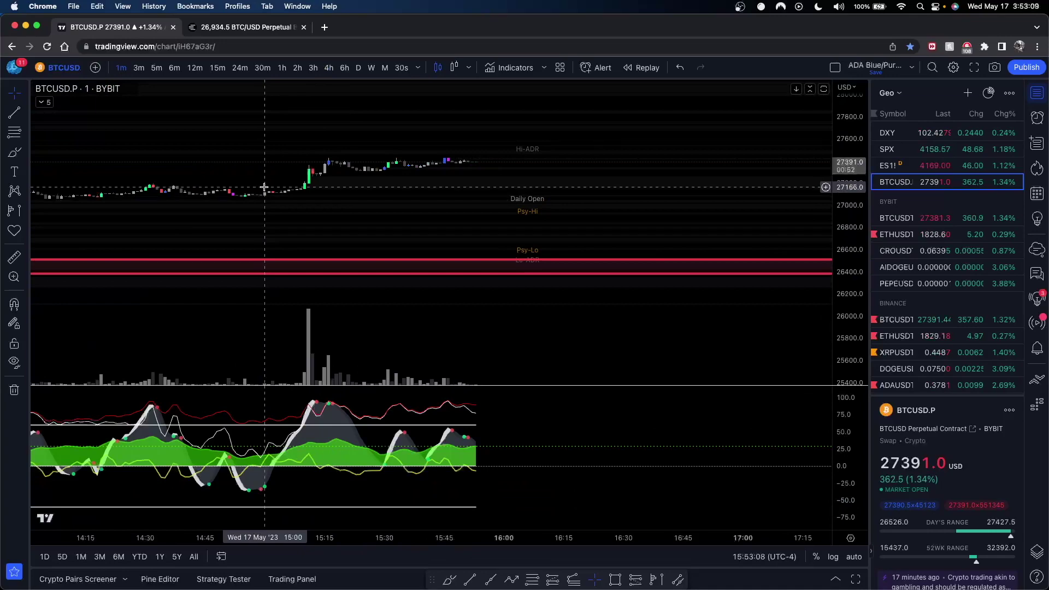
drag(399, 198, 588, 213)
scroll(588, 213, down, 5)
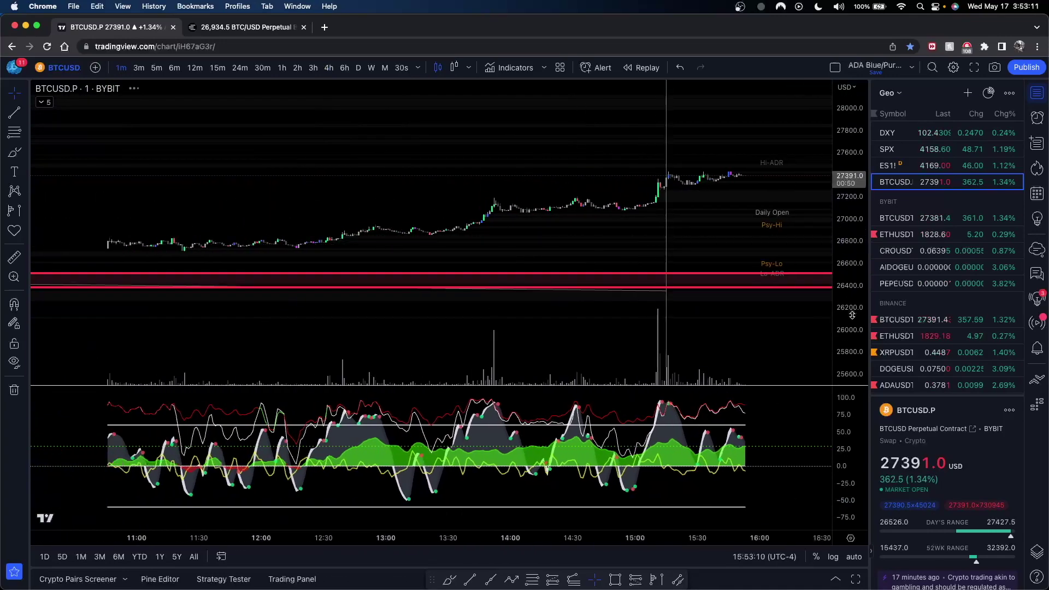
drag(852, 313, 852, 170)
drag(672, 238, 767, 207)
scroll(513, 239, down, 1)
scroll(513, 239, down, 1)
drag(328, 251, 407, 225)
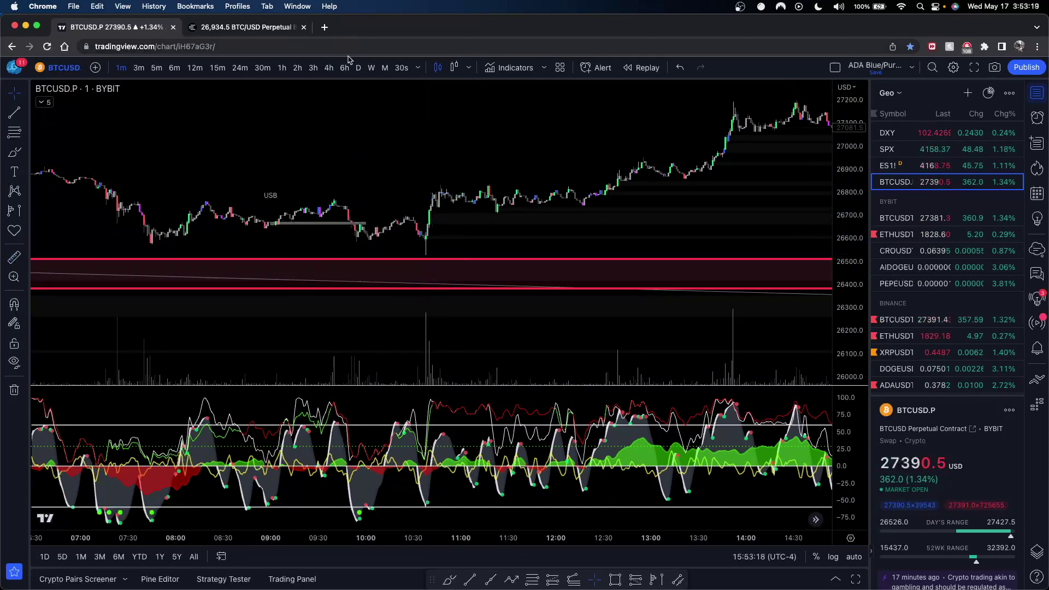
- Switch back to the 4-hour chart and inspect the mid-May candles around the volume profile and the red zone
click(329, 68)
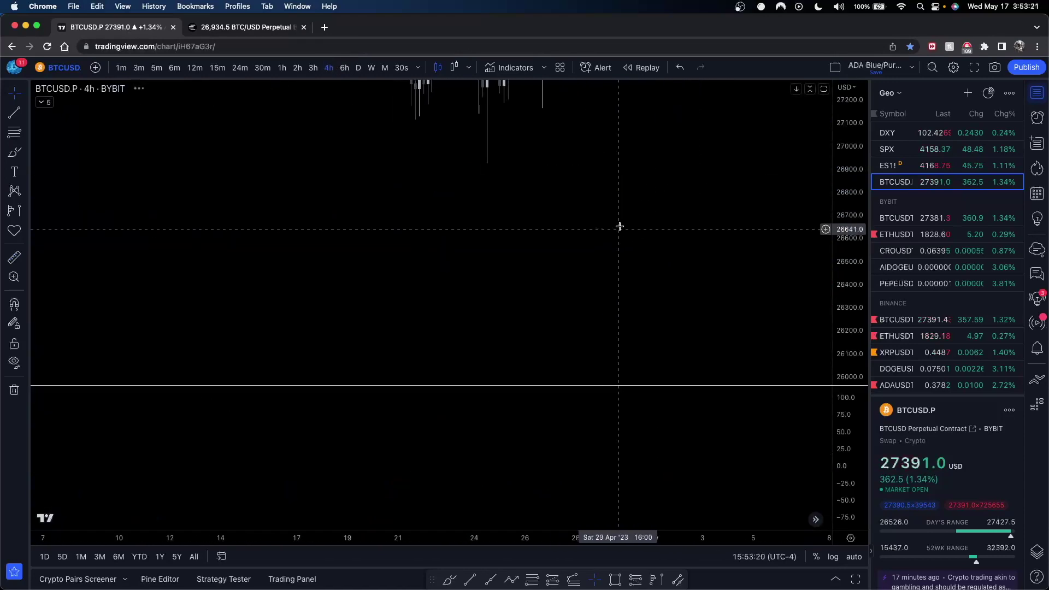
drag(738, 193, 395, 276)
drag(726, 230, 489, 147)
drag(602, 192, 661, 132)
scroll(660, 132, up, 5)
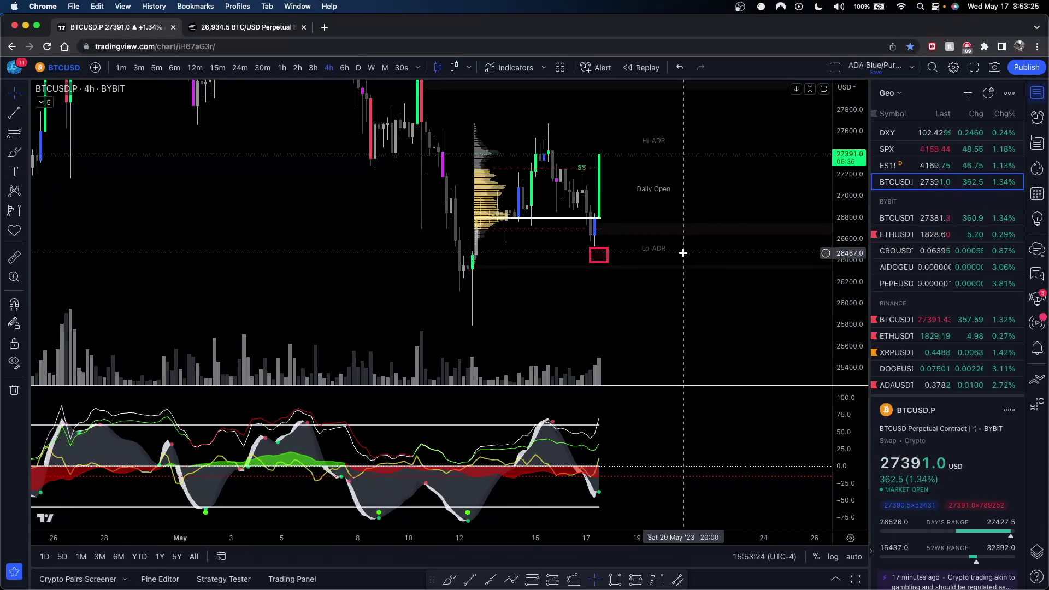
- Switch to the 3-minute chart and inspect the 17 May rally and its oscillator waves
click(121, 68)
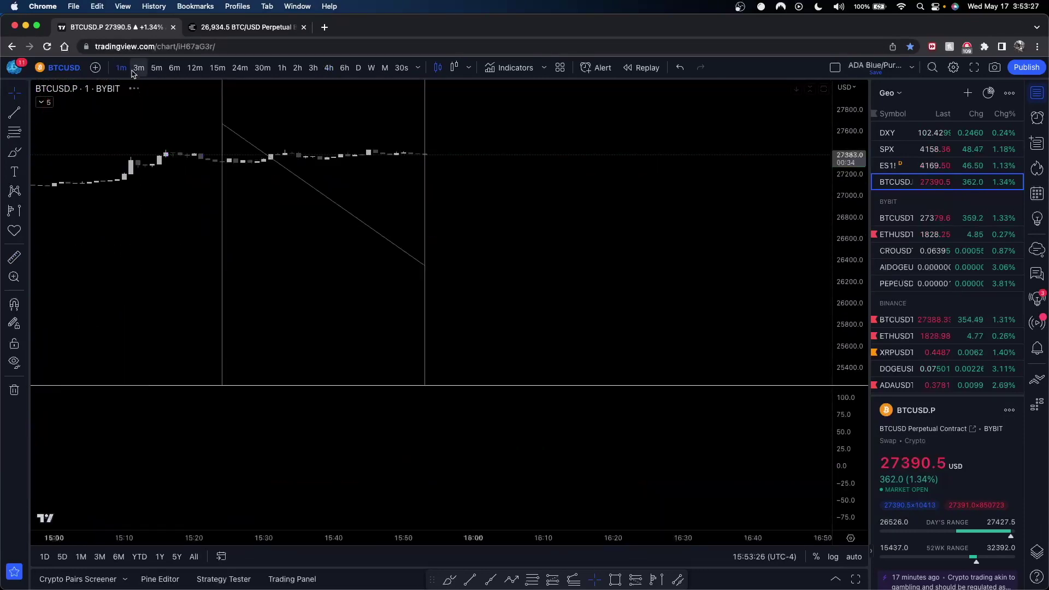
click(139, 68)
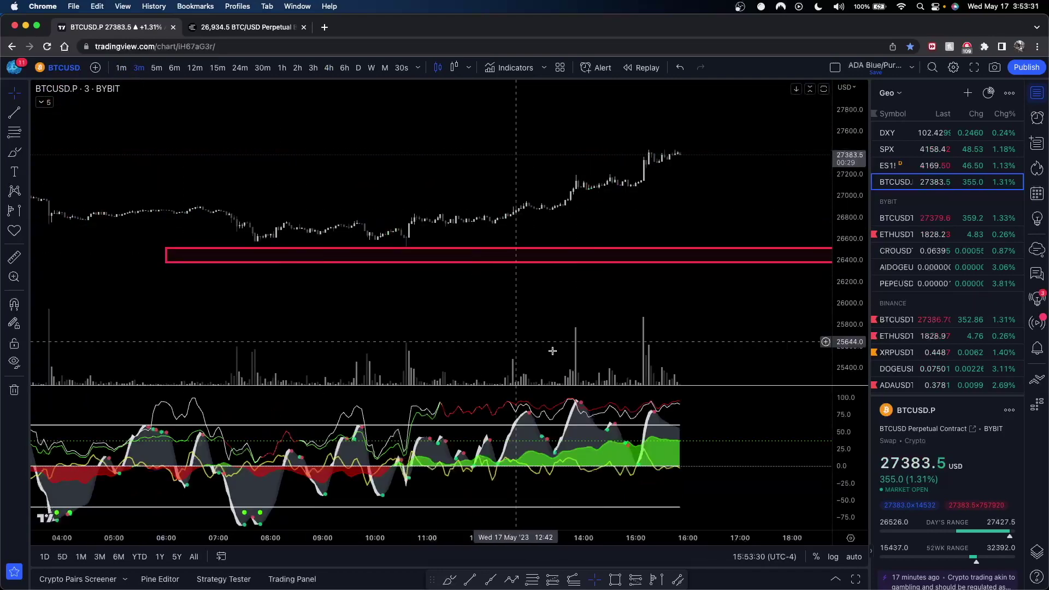
scroll(642, 239, up, 3)
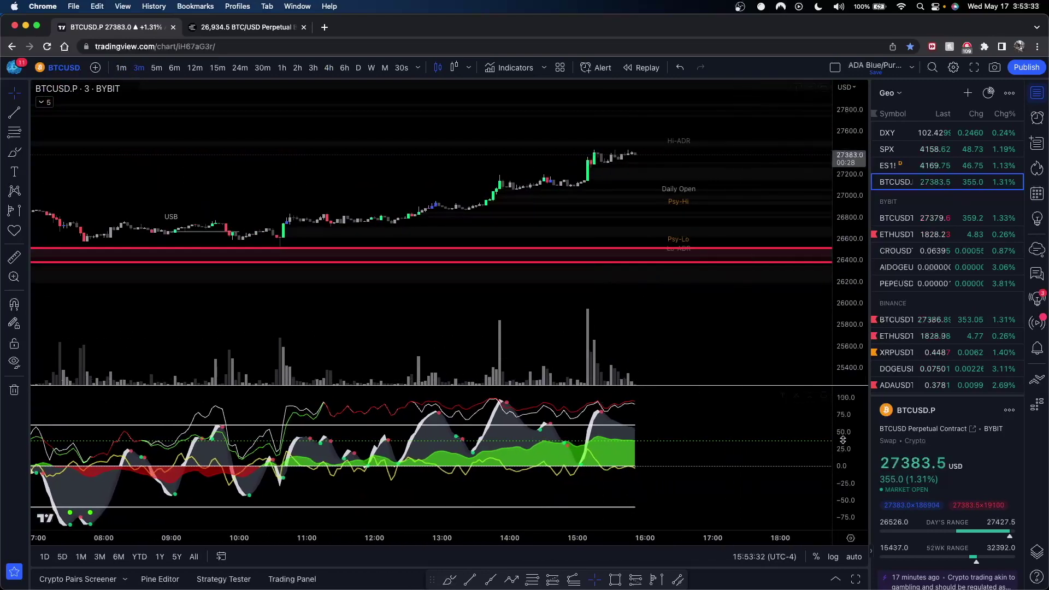
- Rescale the oscillator on the 3-minute chart, then switch to the 1-minute chart
drag(843, 437, 843, 447)
drag(733, 428, 756, 433)
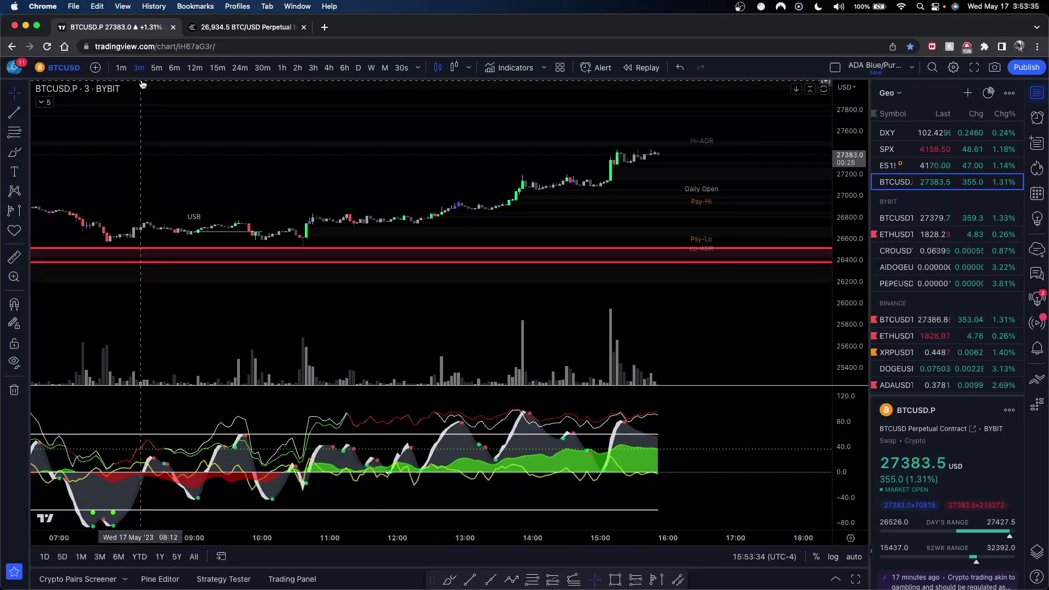
click(119, 68)
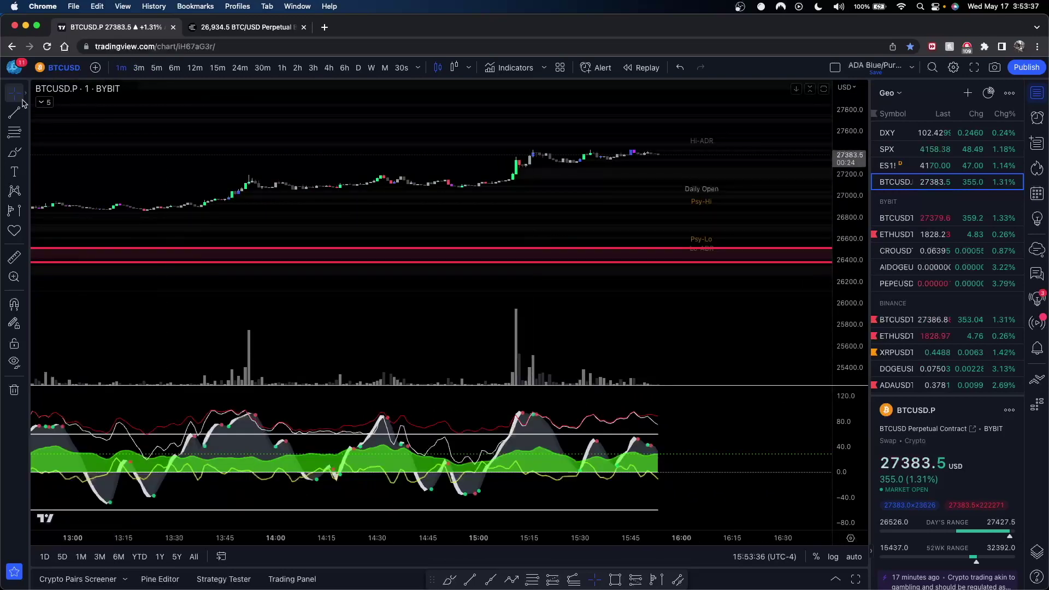
- Sketch a stepped decline and three wave curves of increasing size freehand across the 1-minute chart with the Brush
click(14, 152)
mouse_move(91, 188)
mouse_down()
mouse_move(116, 148)
mouse_move(239, 146)
mouse_move(505, 247)
mouse_up()
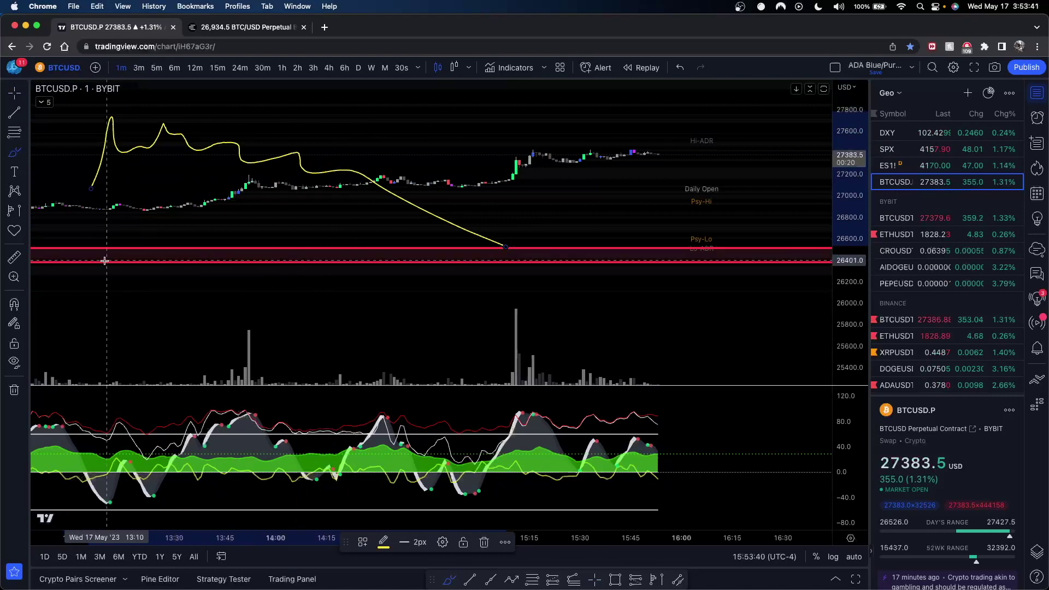
mouse_move(101, 261)
mouse_down()
mouse_move(180, 288)
mouse_move(336, 280)
mouse_up()
mouse_move(181, 324)
mouse_down()
mouse_move(274, 249)
mouse_move(650, 336)
mouse_up()
drag(167, 255, 516, 164)
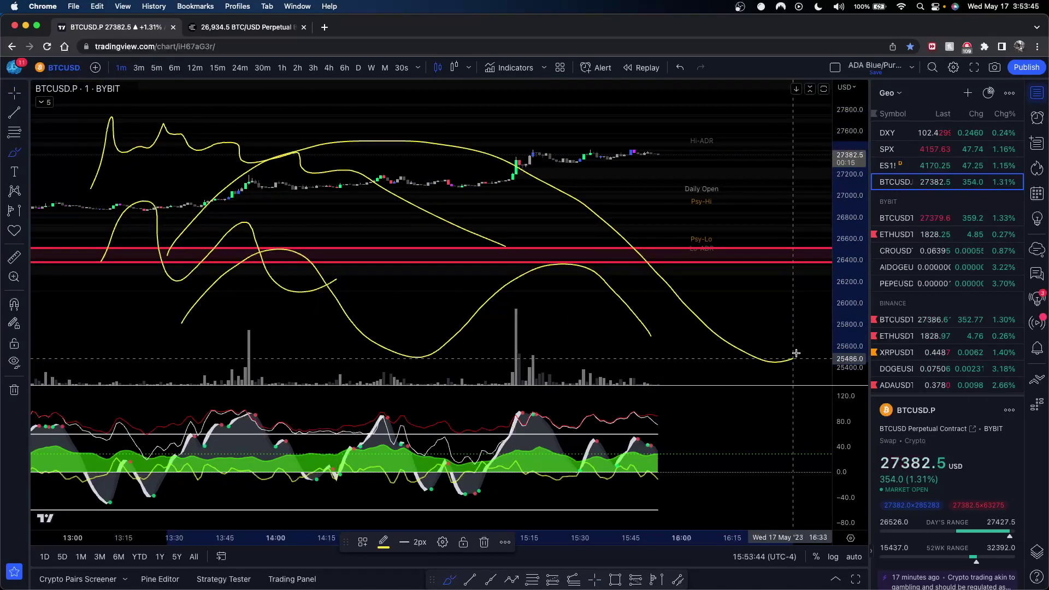
- Undo the four freehand curves on the 1-minute chart
key(super+z)
key(super+z)
key(super+z)
key(super+z)
key(Escape)
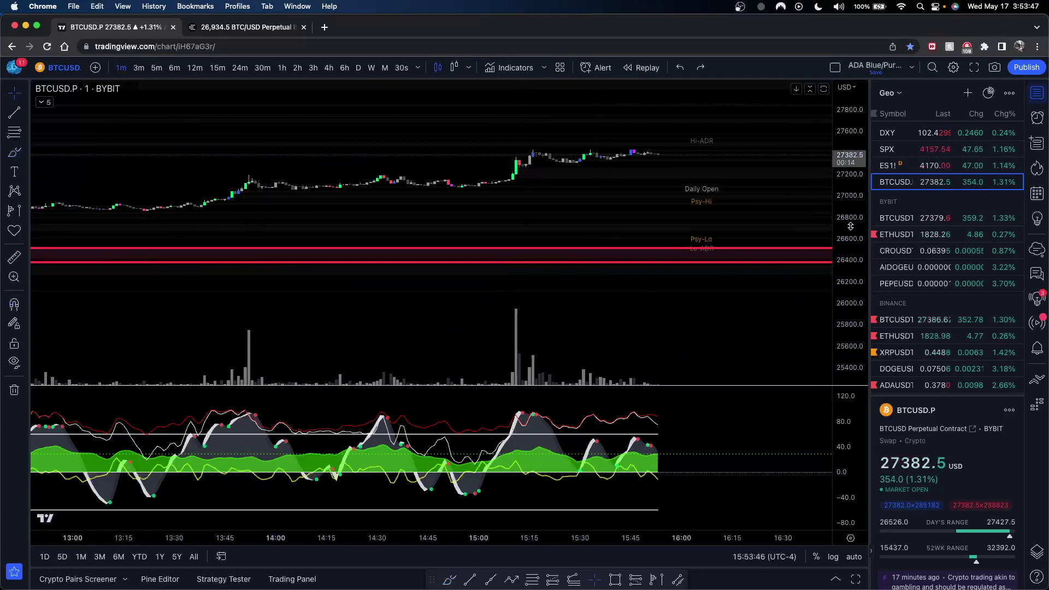
- Stretch the 1-minute chart's price scale and examine the 17 May rally from about 13:45 to 15:50
drag(859, 289, 852, 71)
drag(760, 193, 763, 285)
drag(860, 276, 855, 158)
drag(742, 174, 766, 283)
scroll(765, 283, up, 4)
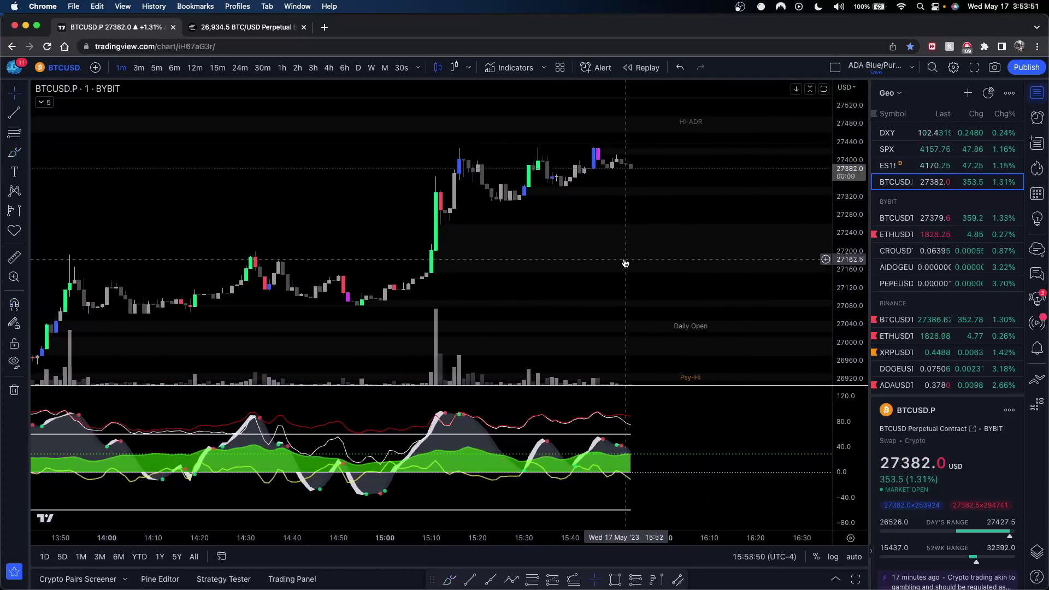
drag(603, 203, 600, 189)
drag(837, 176, 835, 224)
drag(660, 236, 623, 209)
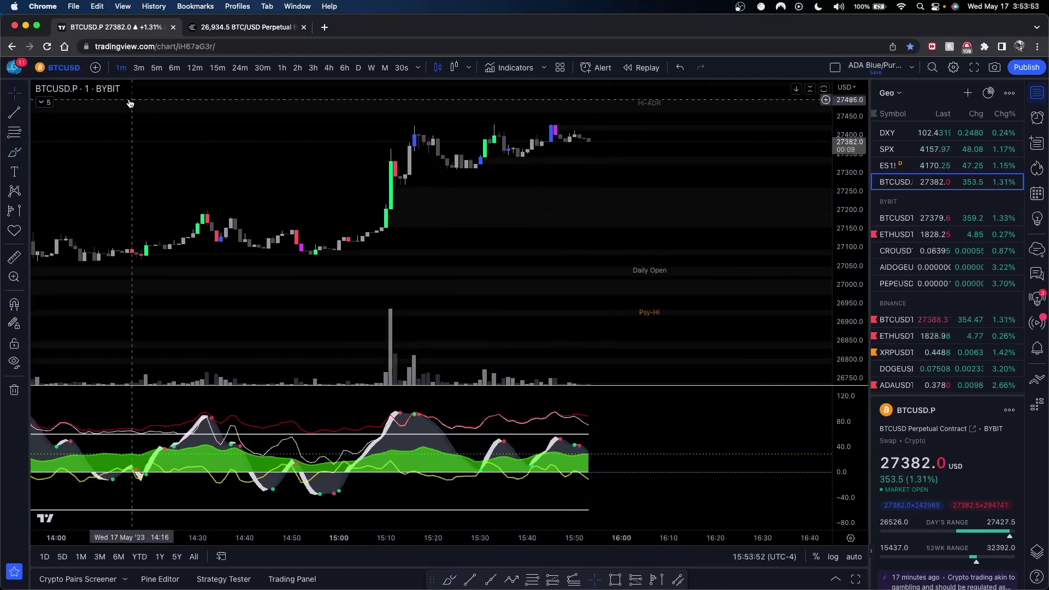
click(14, 116)
scroll(304, 263, down, 2)
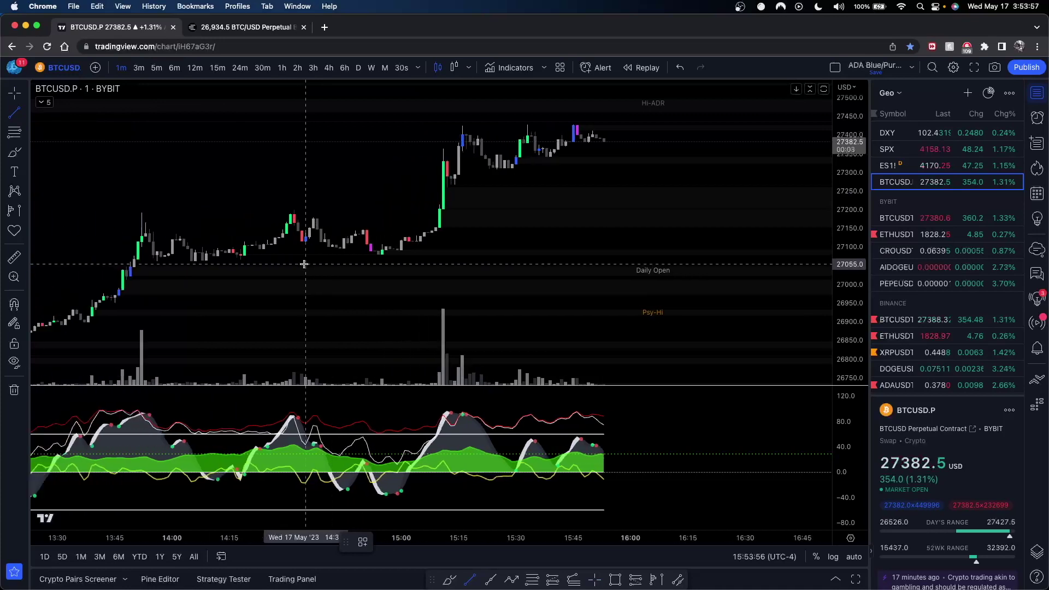
scroll(304, 264, down, 2)
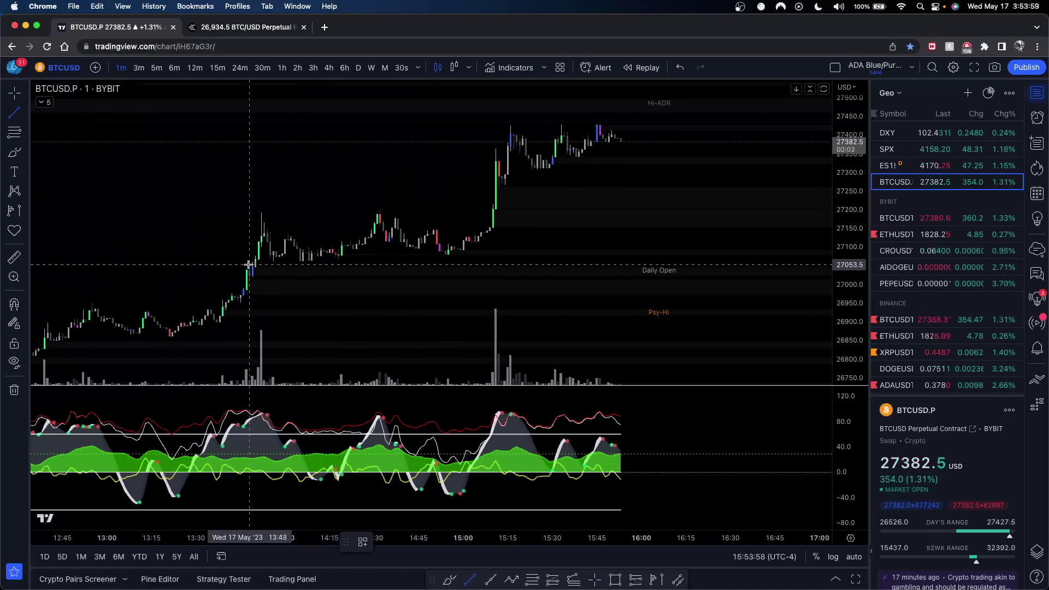
key(Escape)
drag(189, 251, 148, 201)
- Outline the area below the Daily Open, from about 27,020 to 26,750, with a freehand yellow box around Psy-Hi
click(12, 157)
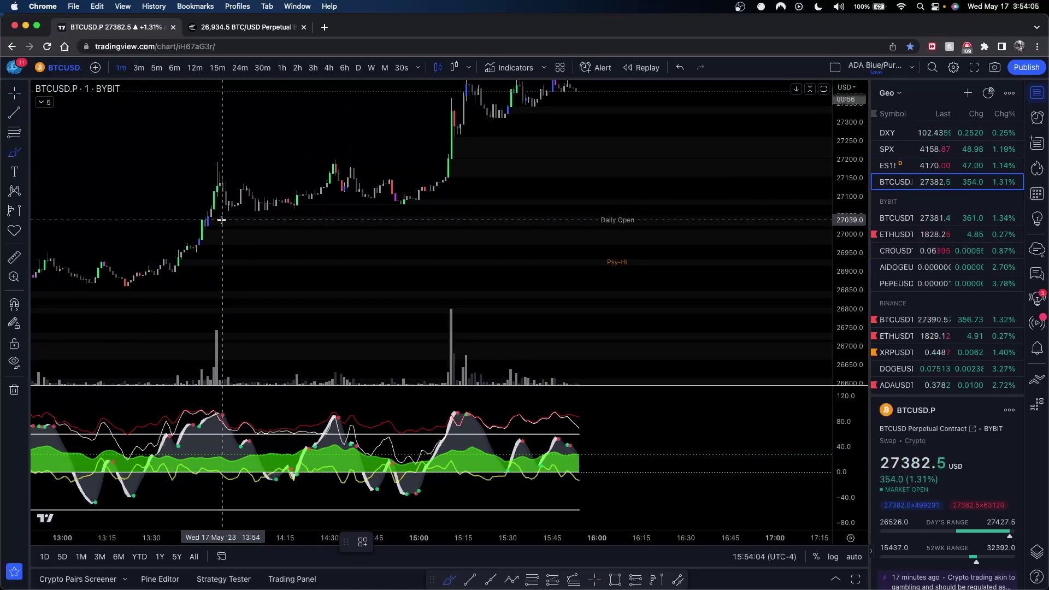
mouse_move(221, 220)
mouse_down()
mouse_move(768, 221)
mouse_move(788, 240)
mouse_move(759, 310)
mouse_move(270, 310)
mouse_move(220, 228)
mouse_move(691, 227)
mouse_move(679, 327)
mouse_move(251, 287)
mouse_move(285, 226)
mouse_up()
key(super+z)
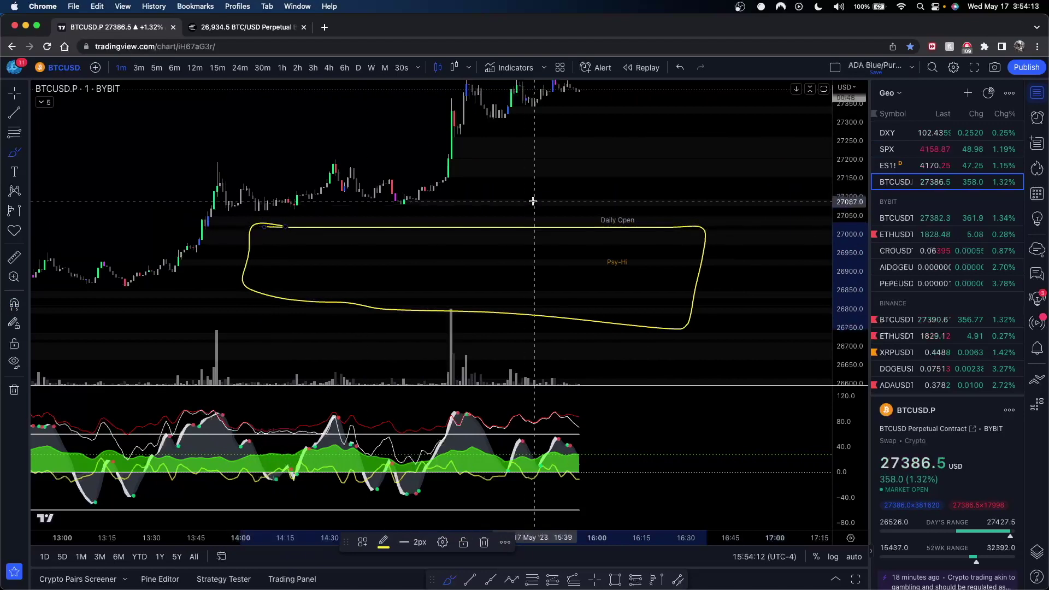
click(594, 579)
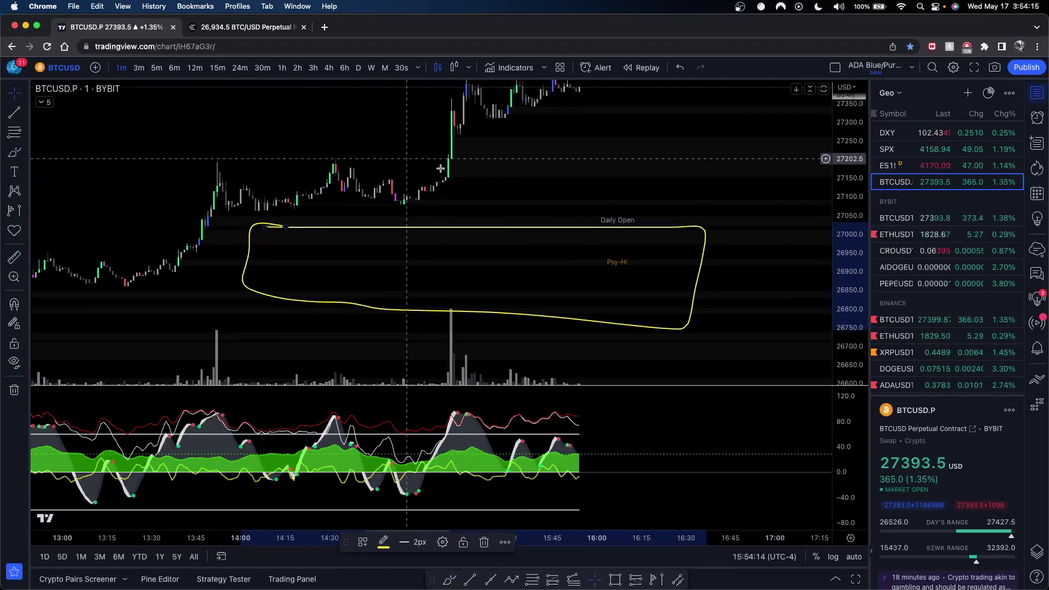
- Try brush strokes showing price dipping into the yellow box and rebounding to about 27,220, then undo them
click(15, 153)
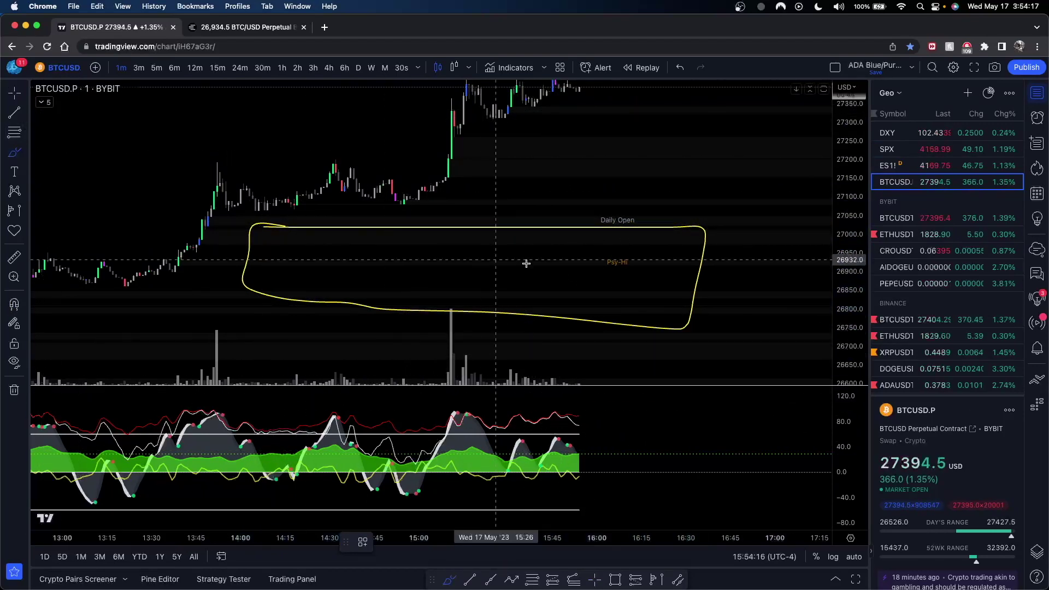
drag(567, 190, 618, 165)
key(super+z)
drag(575, 203, 618, 151)
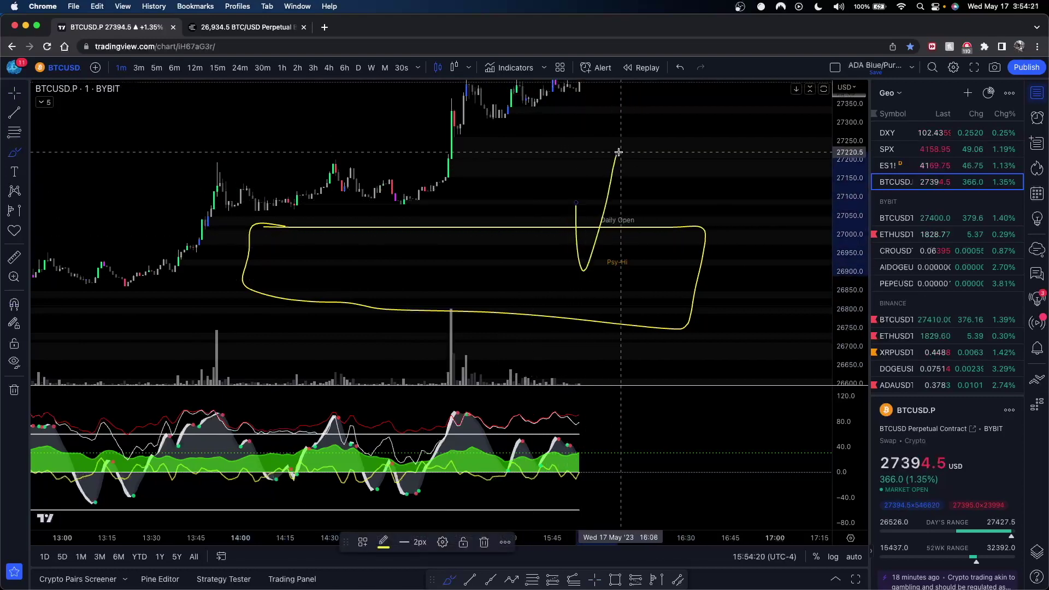
key(ctrl+z)
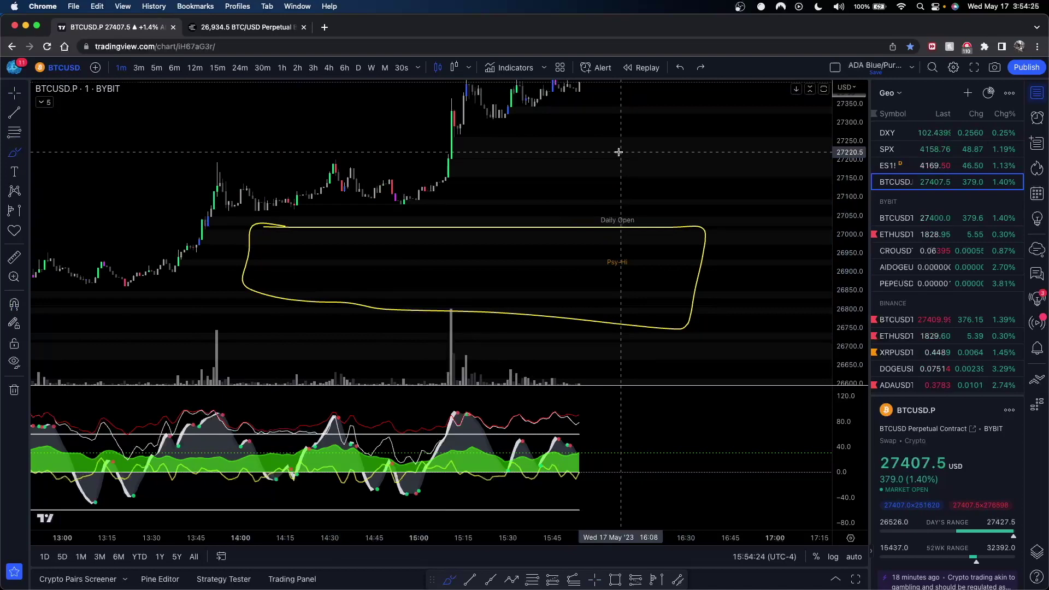
- Try a brush mark around the 15:10 rally candles on the 1-minute chart and undo it
scroll(473, 210, up, 3)
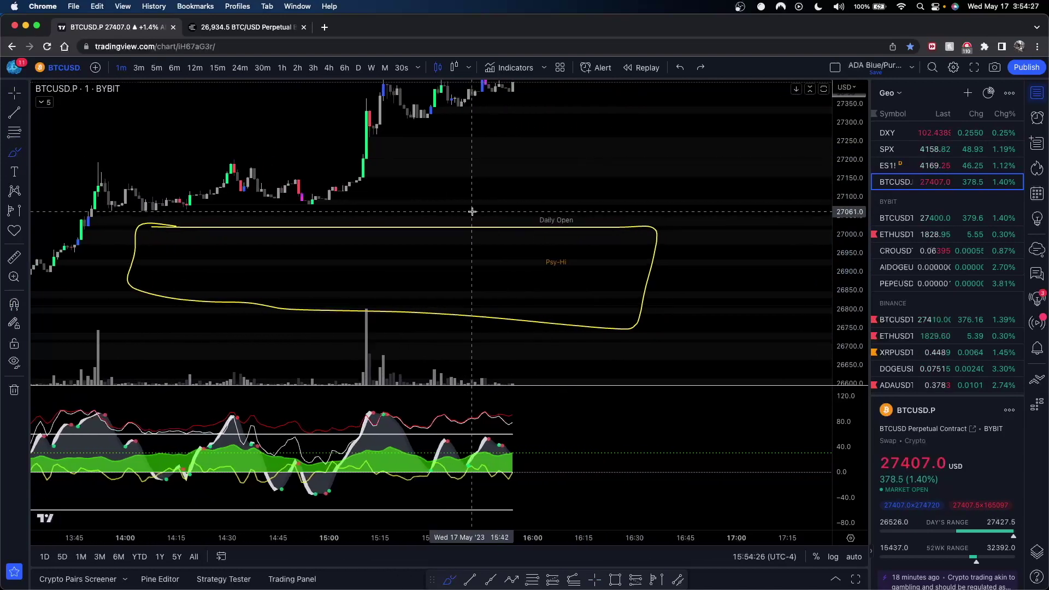
key(Escape)
drag(374, 170, 457, 197)
click(13, 154)
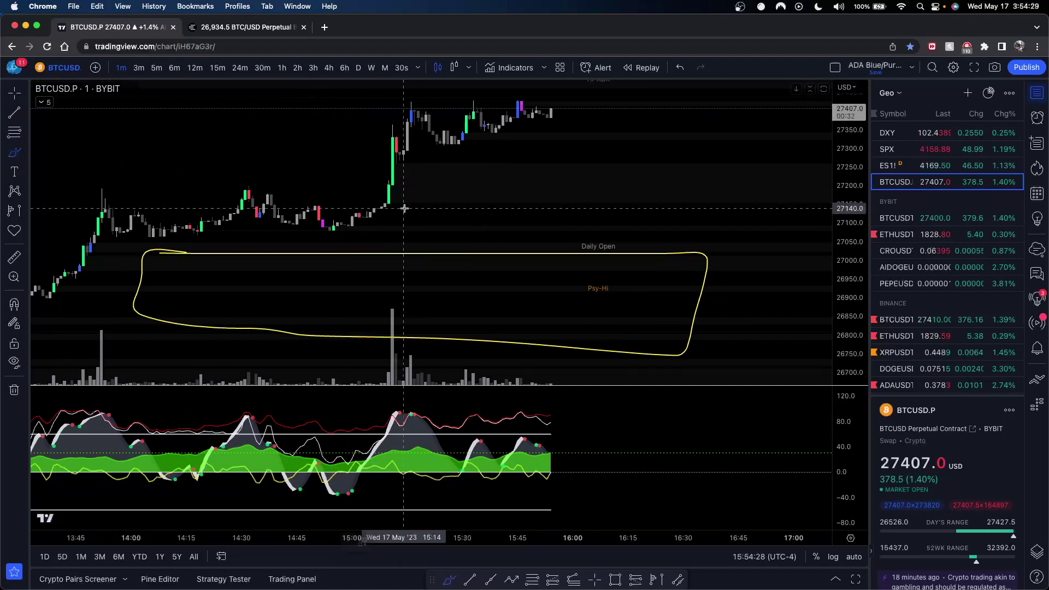
drag(325, 192, 400, 201)
key(super+z)
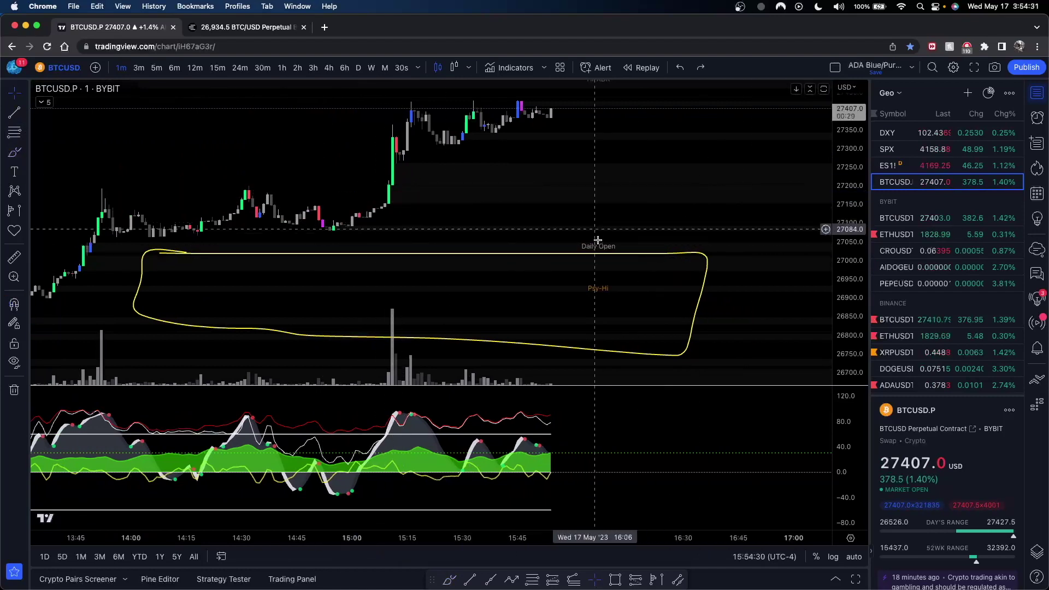
- Delete the freehand yellow box below the Daily Open
click(679, 254)
key(BackSpace)
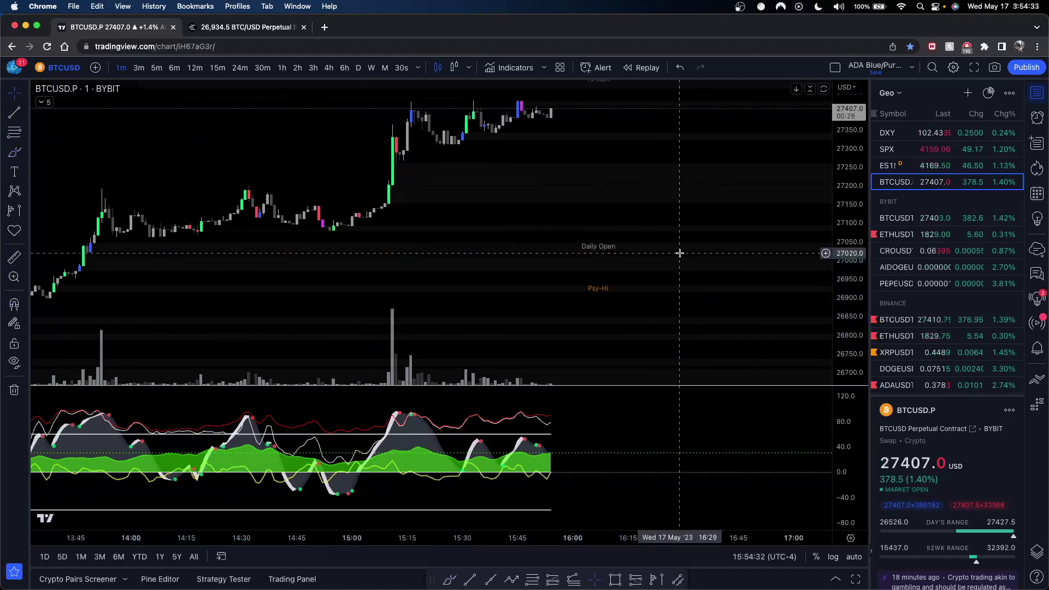
scroll(598, 203, left, 2)
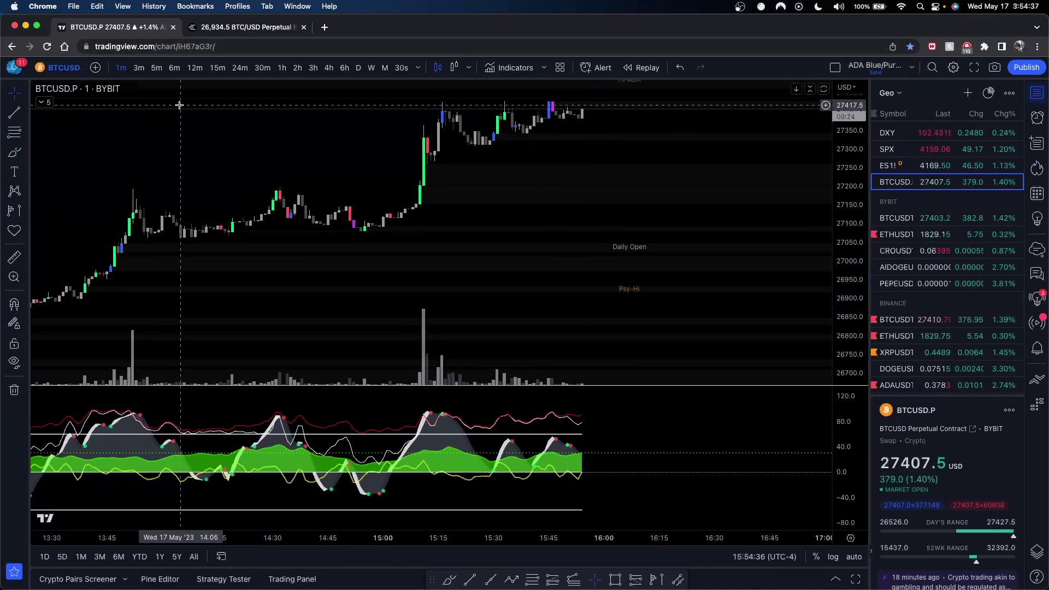
- Switch to the 3-minute chart and examine the 15:00 breakout and the candles that follow
click(139, 68)
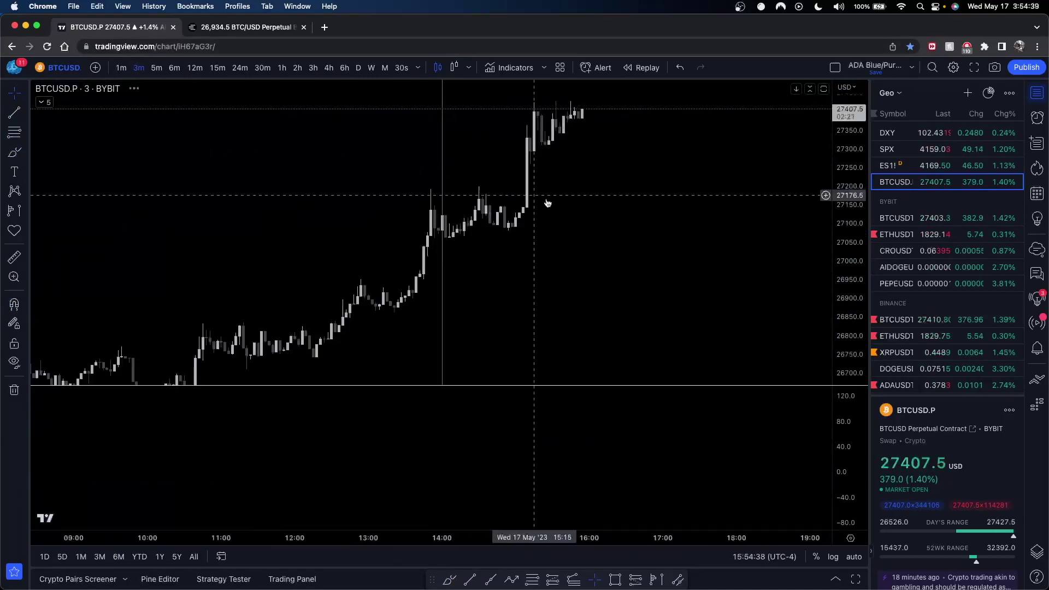
scroll(736, 240, up, 3)
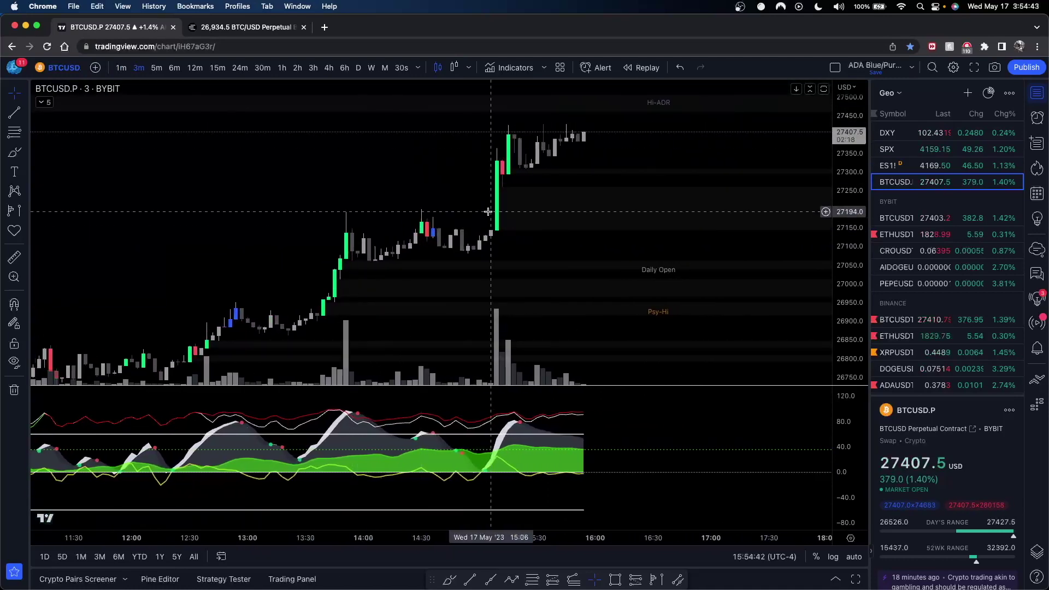
scroll(499, 129, up, 3)
drag(499, 128, 645, 168)
- Check the 1-minute chart, then switch to the 15-minute chart and examine the rally towards Hi-ADR
click(121, 67)
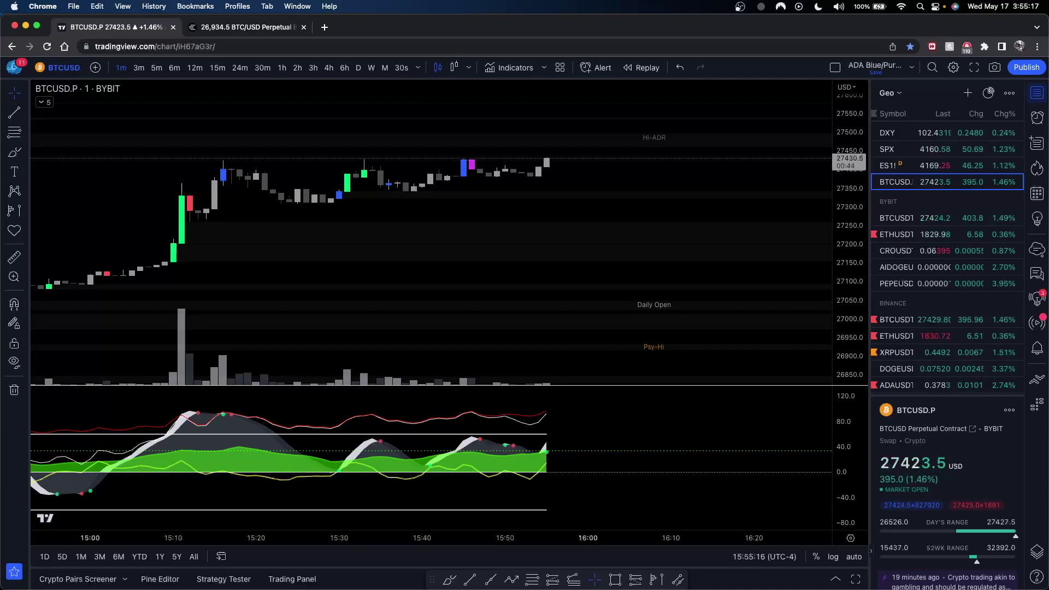
click(217, 67)
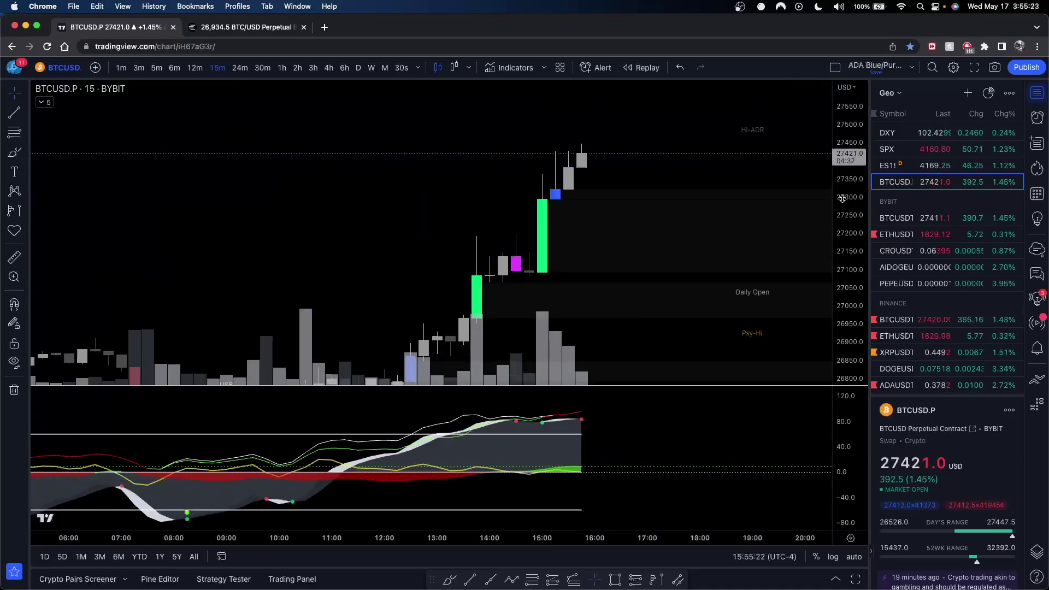
drag(627, 235, 509, 224)
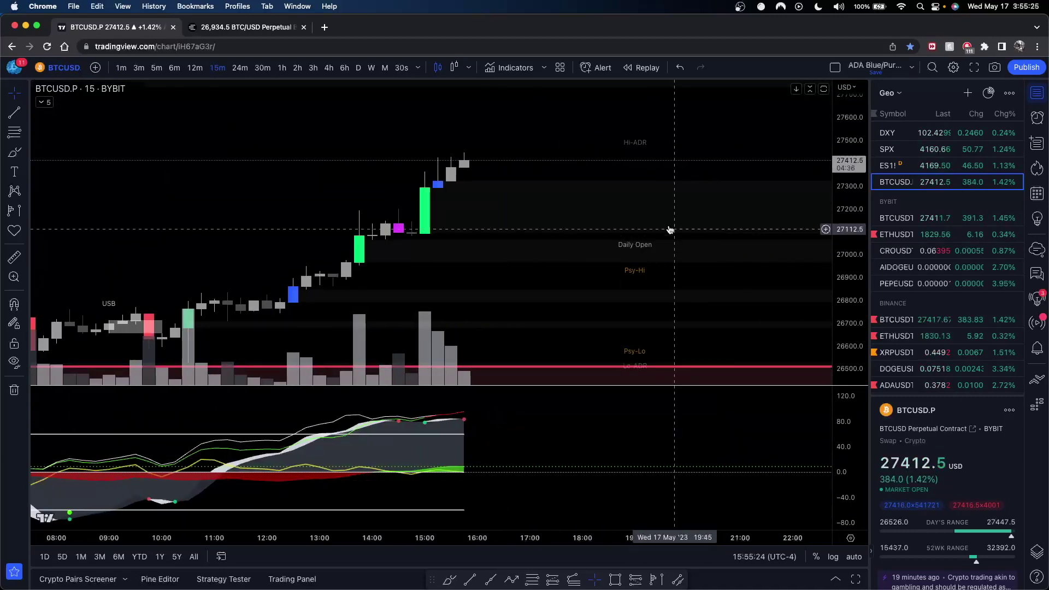
scroll(415, 153, down, 1)
- Check the 1-hour chart with its volume profile, then return to the 15-minute chart around the red box
click(283, 69)
click(284, 69)
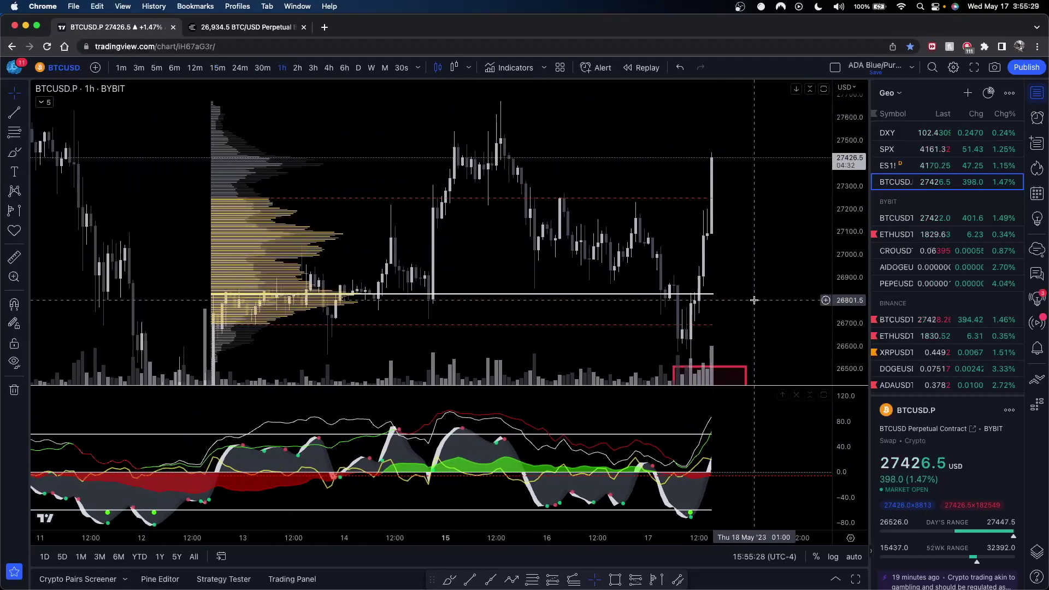
click(218, 67)
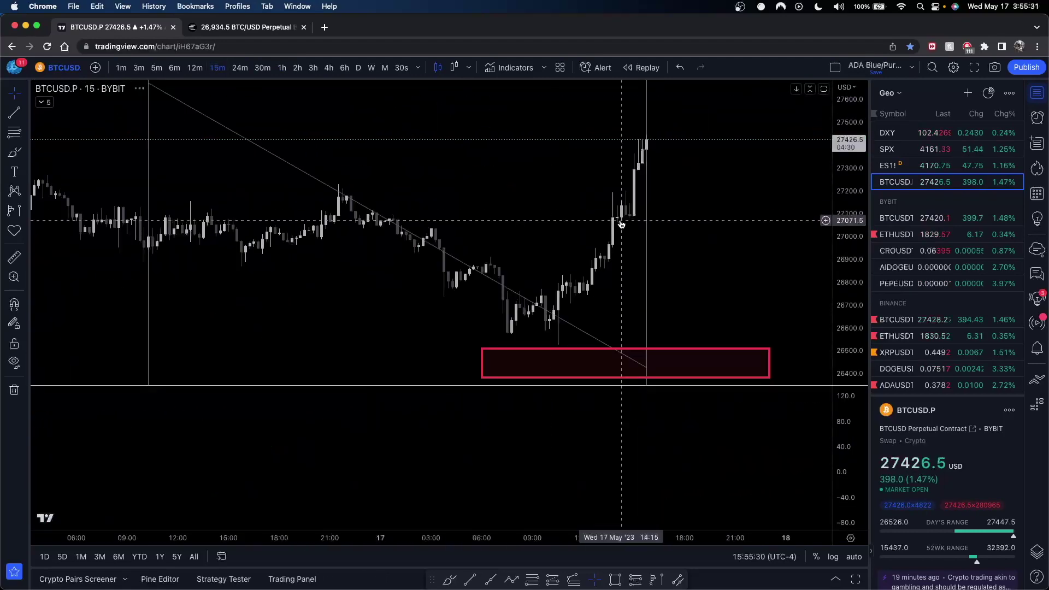
drag(798, 203, 709, 204)
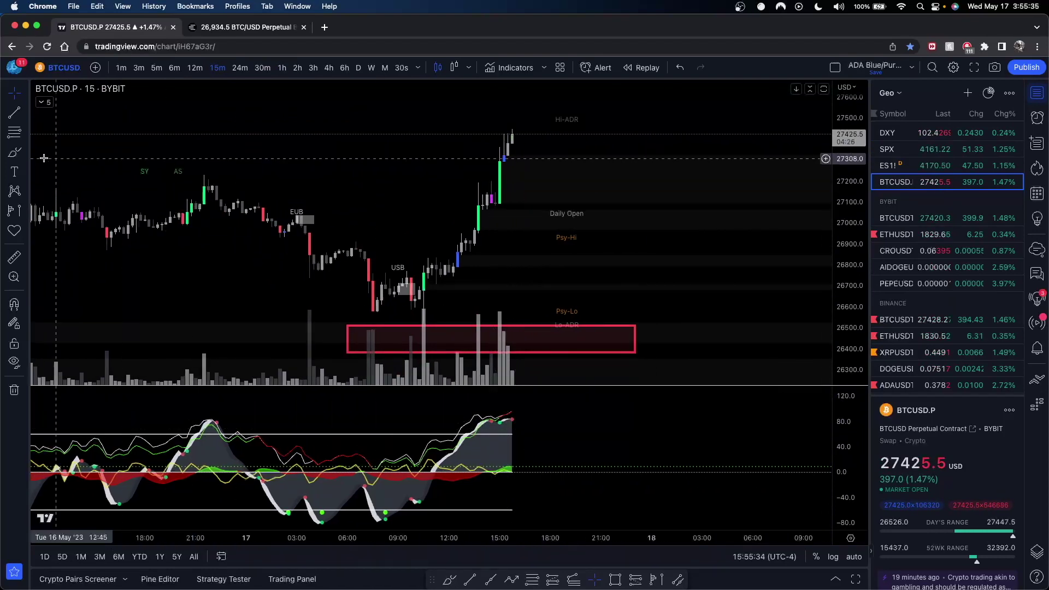
- Sketch projected continuations of the oscillator wave, the money flow and the price above Hi-ADR on the 15-minute chart
click(15, 154)
drag(512, 416, 519, 421)
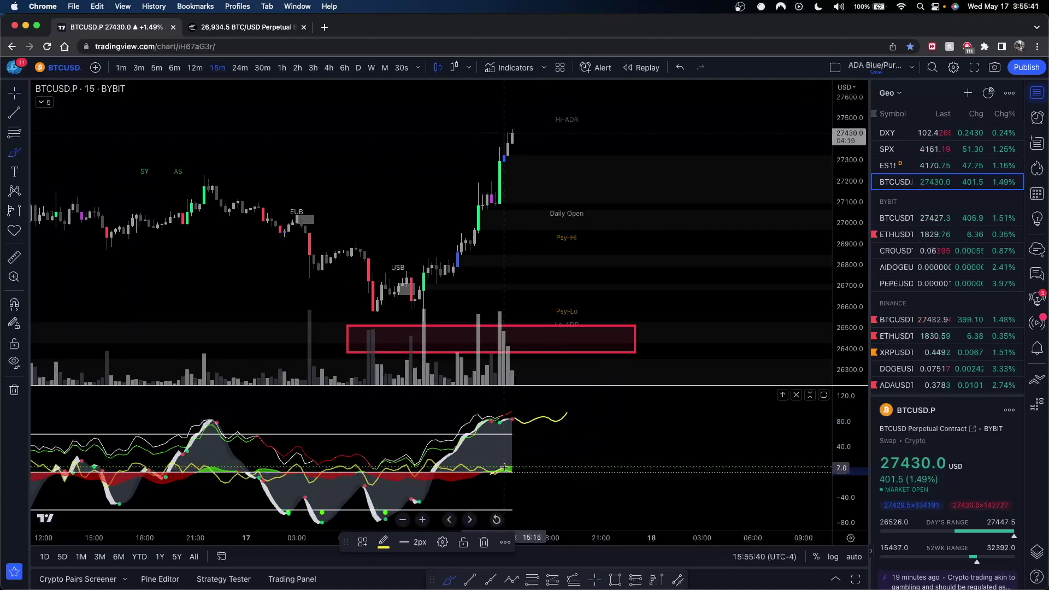
drag(552, 450, 588, 441)
mouse_move(488, 170)
mouse_down()
mouse_move(525, 129)
mouse_move(533, 72)
mouse_up()
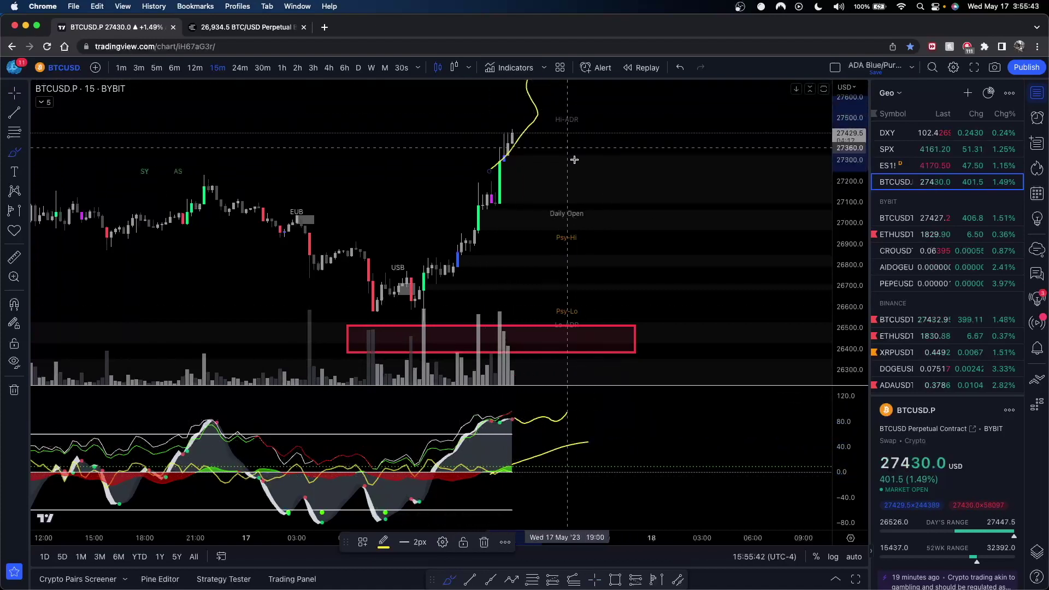
- Try a brush stroke from the red box up past Hi-ADR, then undo the freehand projections
key(Escape)
drag(643, 200, 548, 372)
click(15, 154)
mouse_move(432, 327)
mouse_down()
mouse_move(471, 271)
mouse_move(492, 105)
mouse_move(529, 89)
mouse_up()
key(super+z)
key(super+z)
key(super+z)
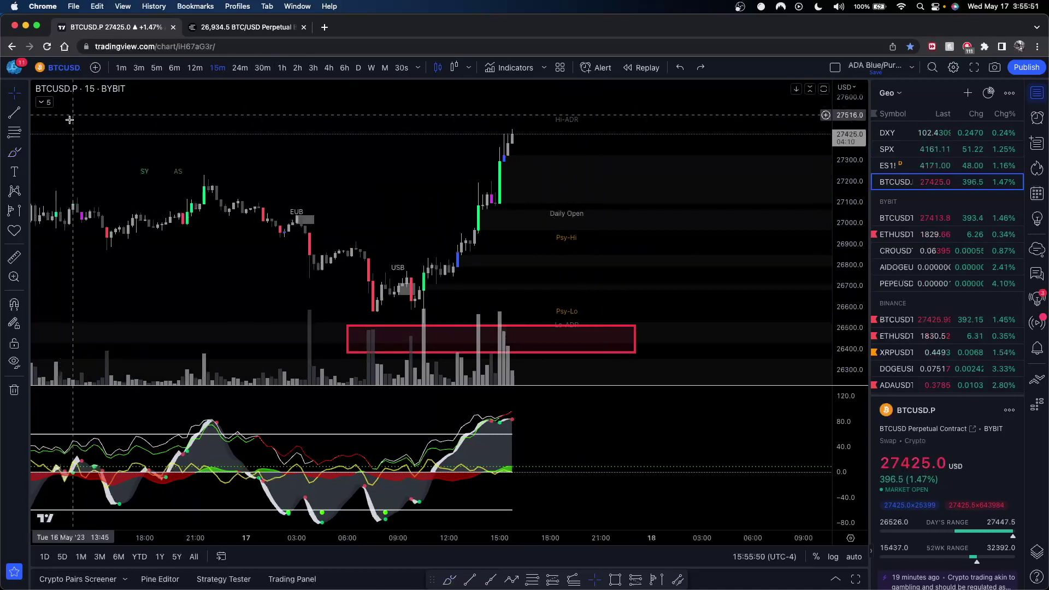
- Circle the oscillator's last 17 May trough and its latest peak on the 15-minute chart, then undo both circles
click(15, 153)
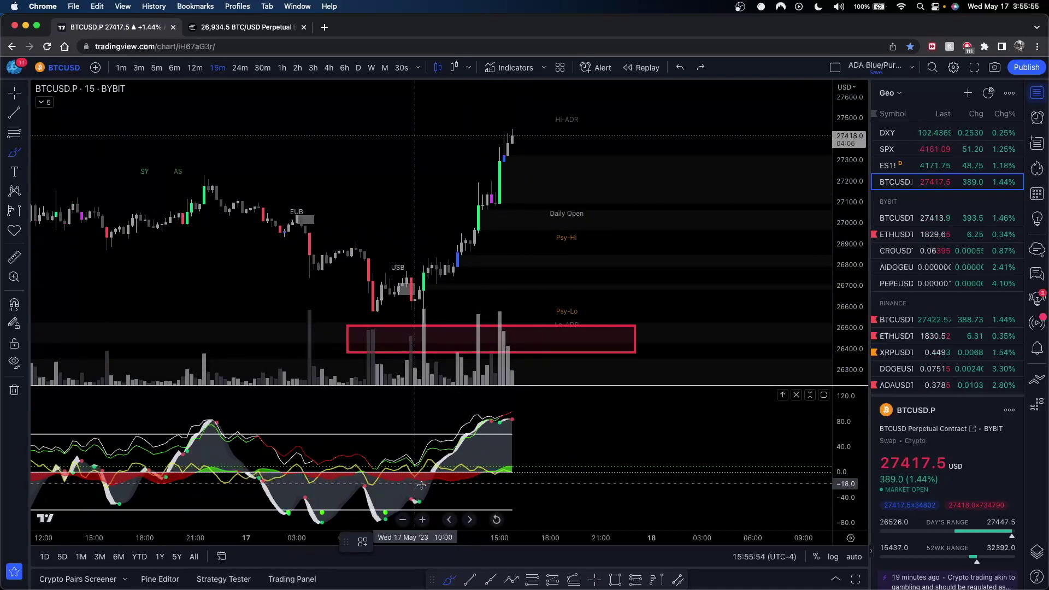
drag(424, 484, 421, 499)
mouse_move(473, 418)
mouse_down()
mouse_move(552, 431)
mouse_move(490, 403)
mouse_up()
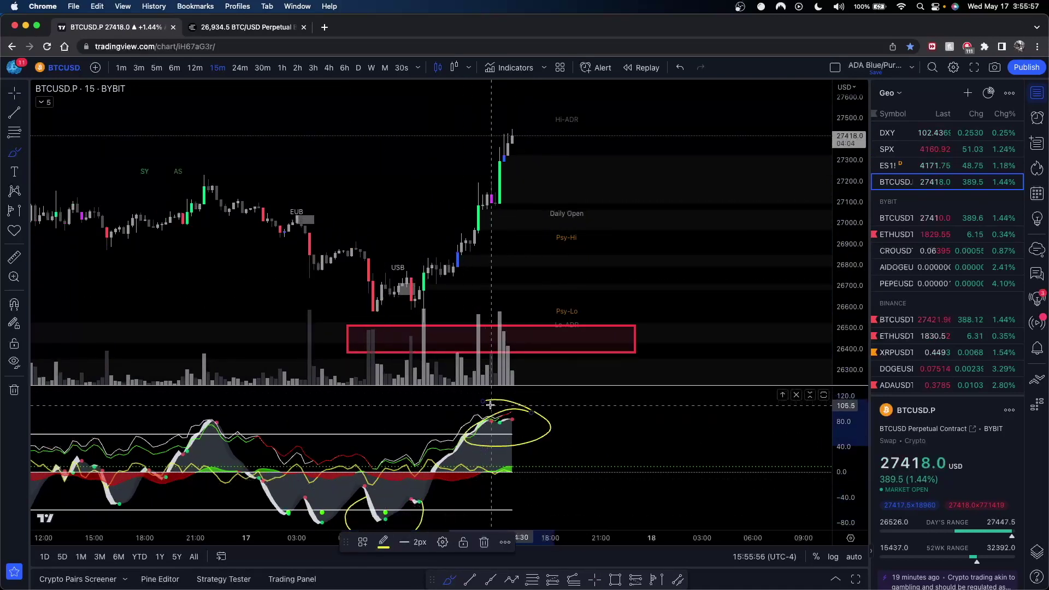
key(super+z)
key(super+z)
key(Escape)
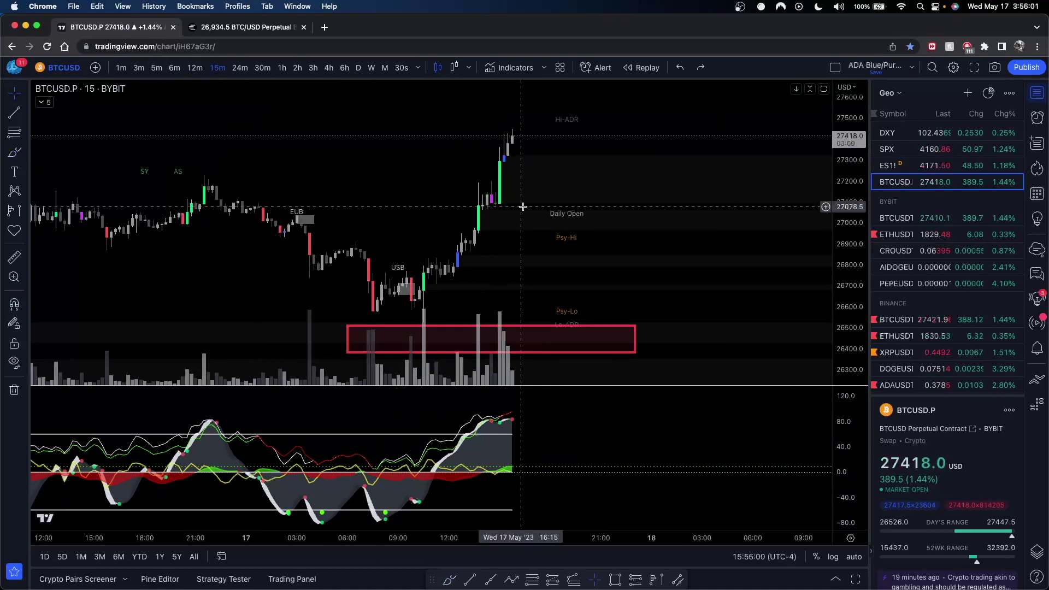
- Review the wider 15-minute Bitcoin chart back to 15 May, check the 3-minute chart, and return to 15 minutes
scroll(798, 227, down, 1)
scroll(799, 227, down, 2)
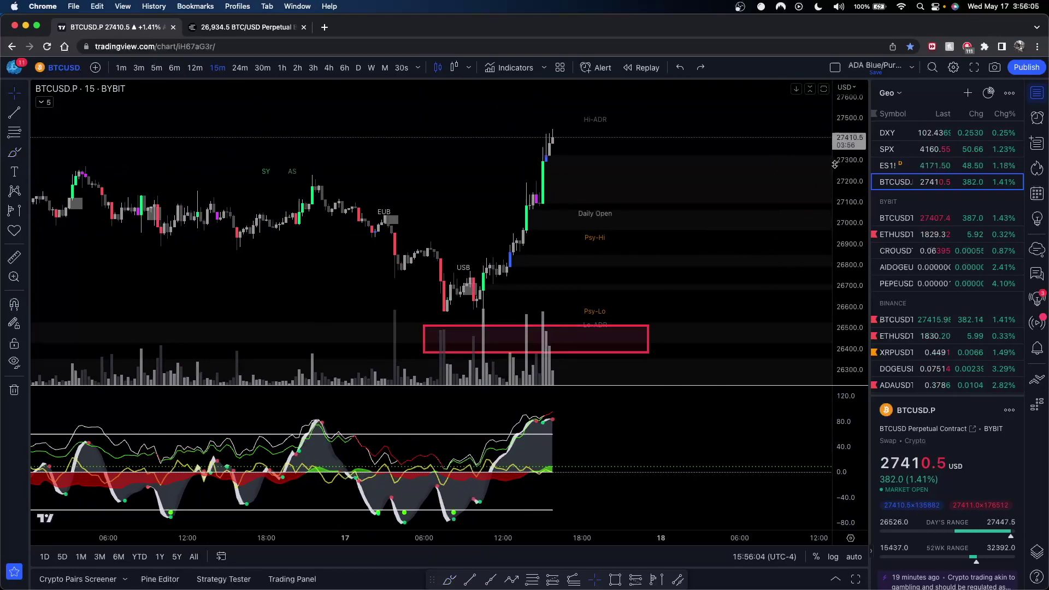
scroll(726, 191, down, 2)
scroll(675, 165, down, 2)
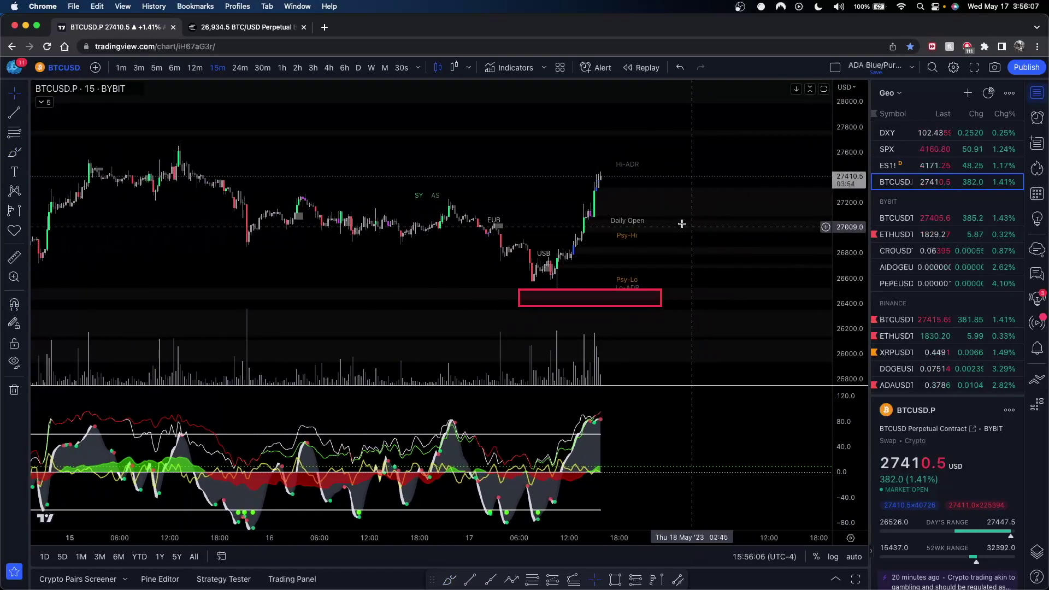
drag(681, 223, 657, 216)
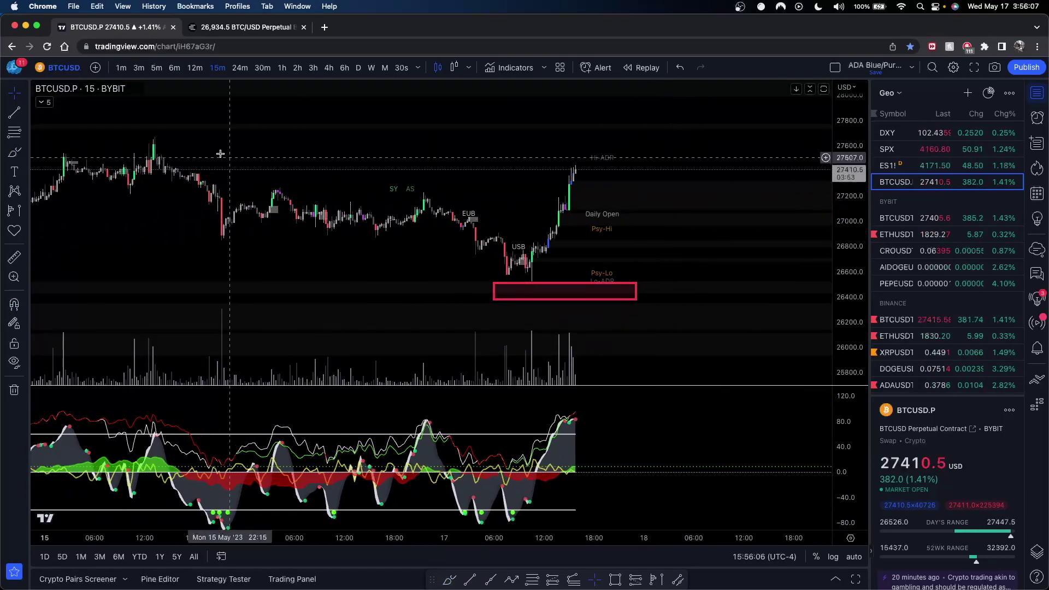
click(139, 67)
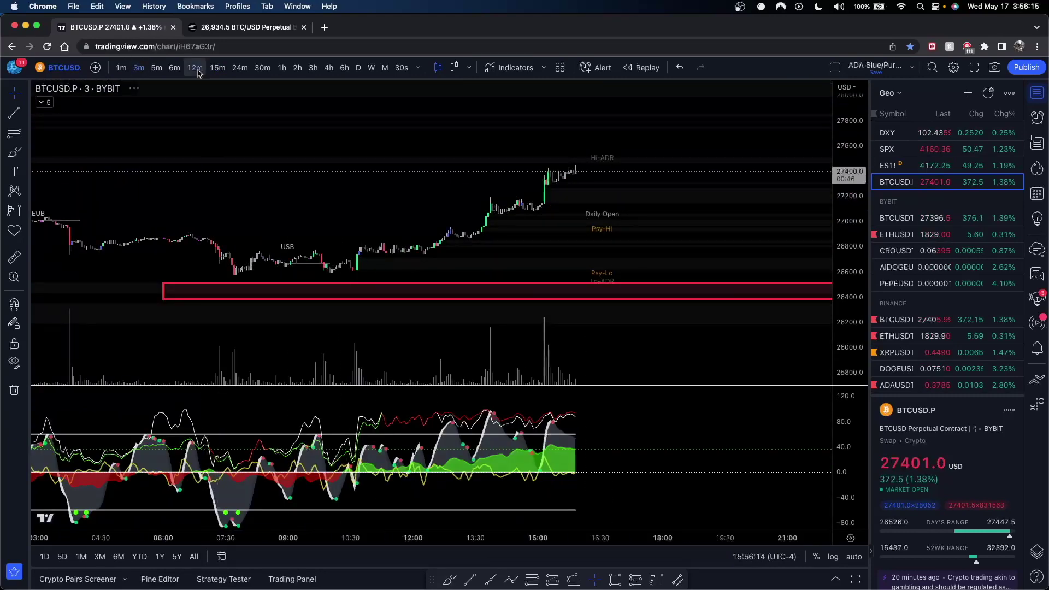
click(195, 67)
click(217, 68)
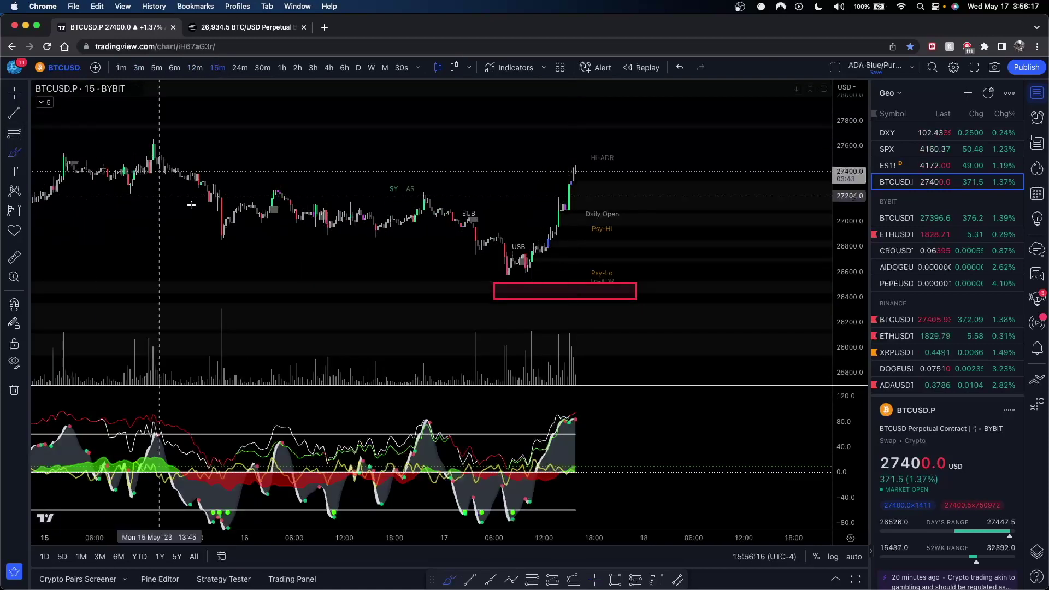
- Sketch a price pullback to the Daily Open with a shallow oscillator dip and rebound, then undo both strokes
mouse_move(572, 171)
mouse_down()
mouse_move(598, 217)
mouse_move(619, 200)
mouse_up()
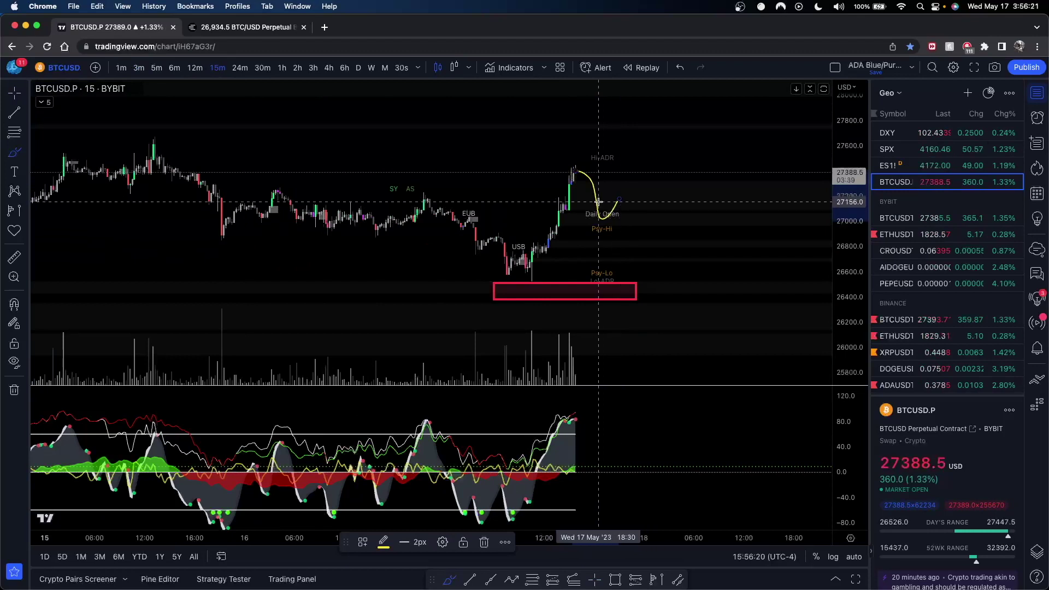
mouse_move(574, 418)
mouse_down()
mouse_move(606, 438)
mouse_move(632, 422)
mouse_up()
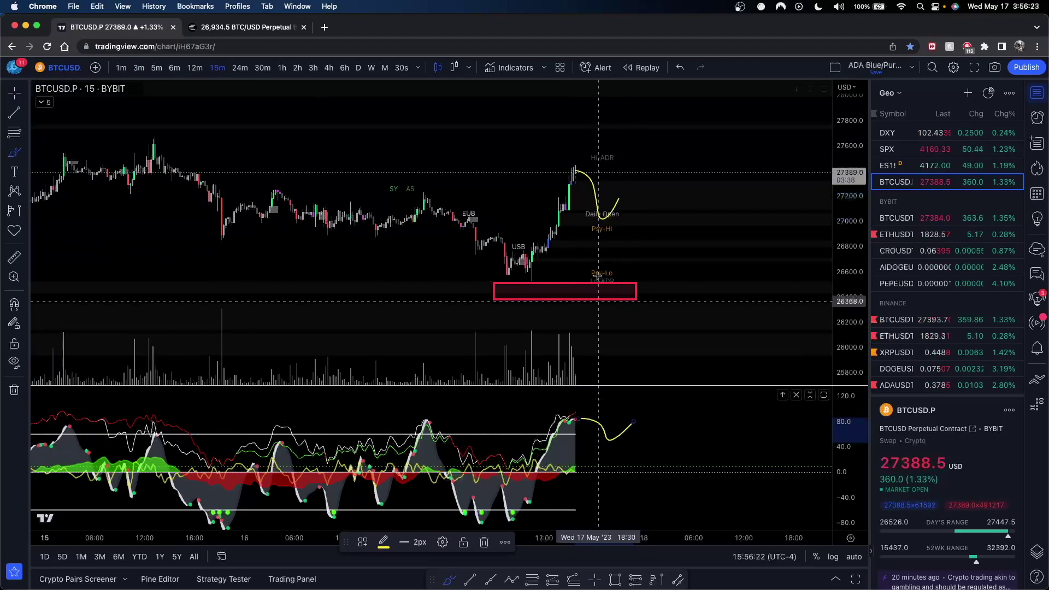
key(super+z)
- Sketch a shallow price dip rebounding to Hi-ADR, try several oscillator and money flow continuations, and undo the oscillator rebound strokes
mouse_move(574, 170)
mouse_down()
mouse_move(589, 182)
mouse_move(613, 157)
mouse_up()
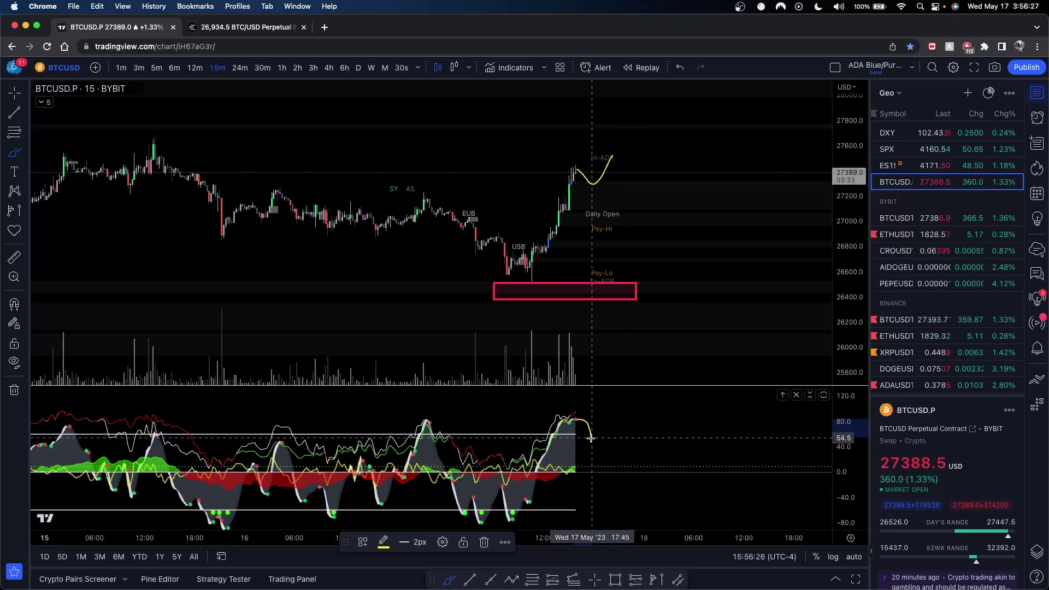
mouse_move(600, 437)
mouse_down()
mouse_move(607, 443)
mouse_move(625, 408)
mouse_move(595, 455)
mouse_move(608, 484)
mouse_up()
key(super+z)
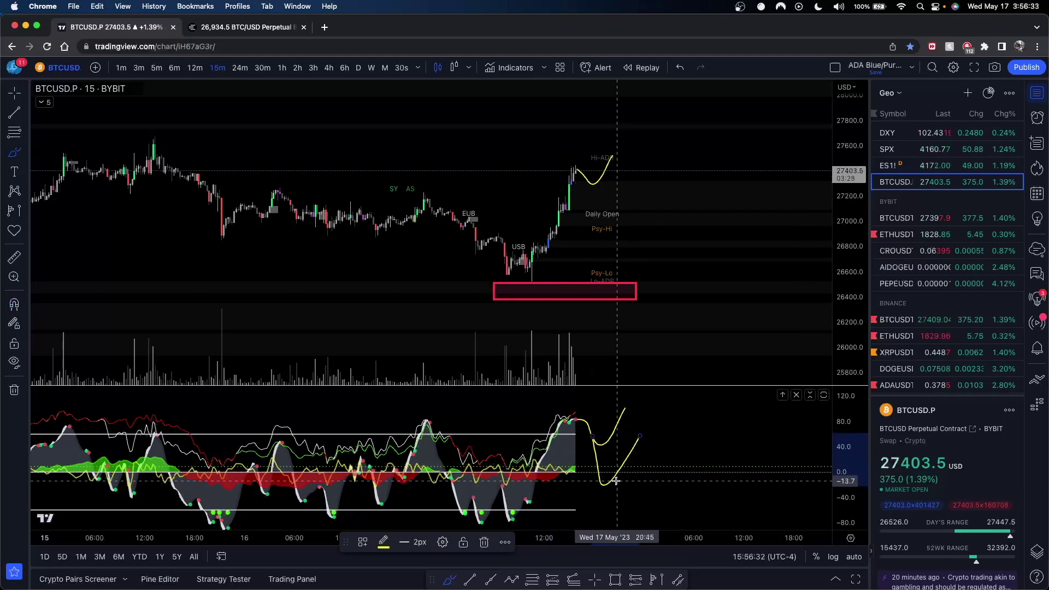
drag(552, 476, 660, 452)
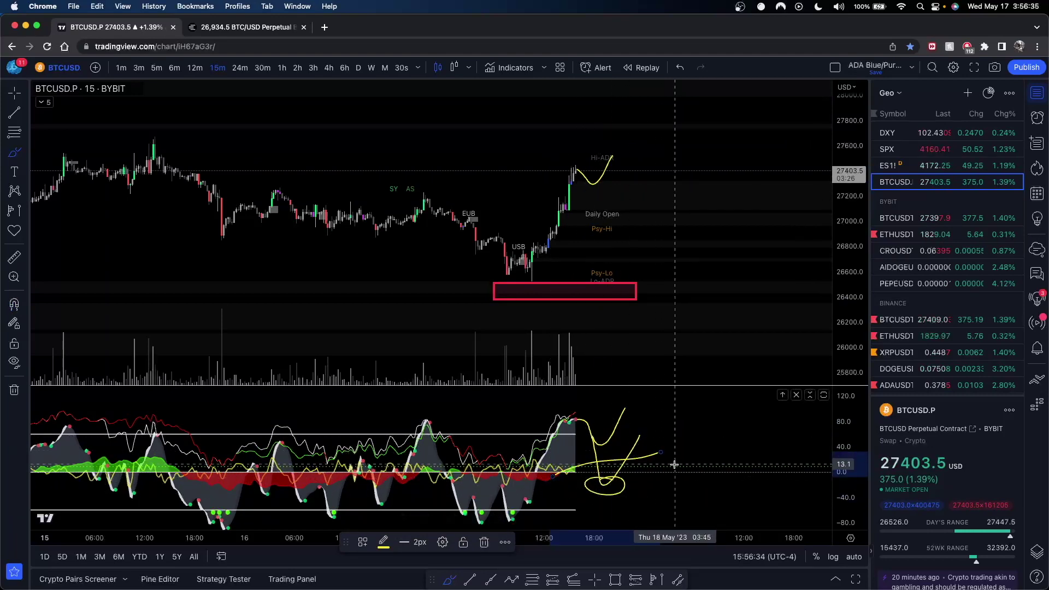
key(super+z)
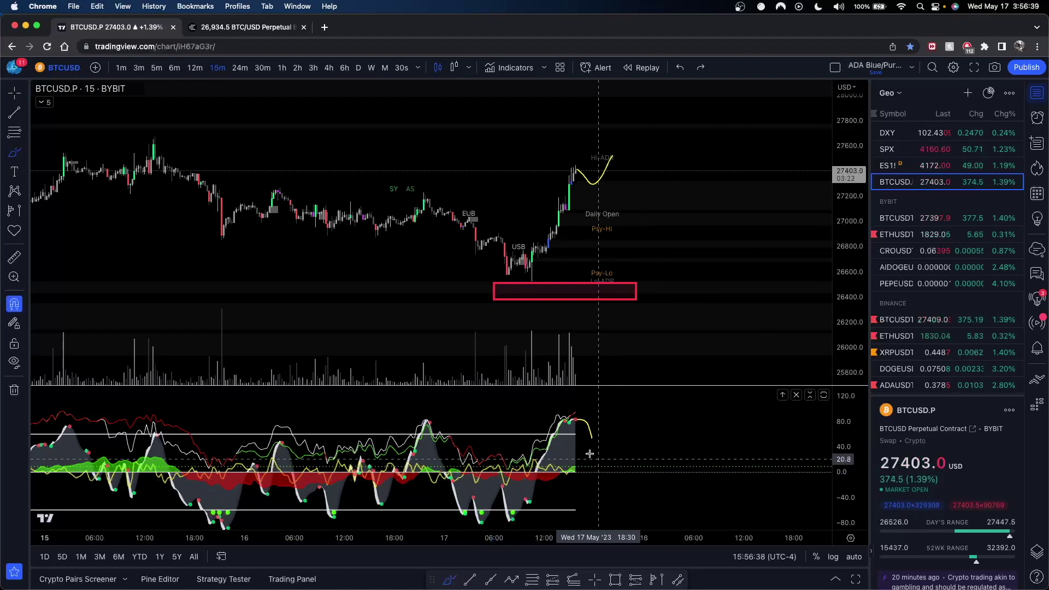
- Sketch the oscillator wave falling just below the zero line and rebounding, and box the projected trough
drag(574, 421, 602, 469)
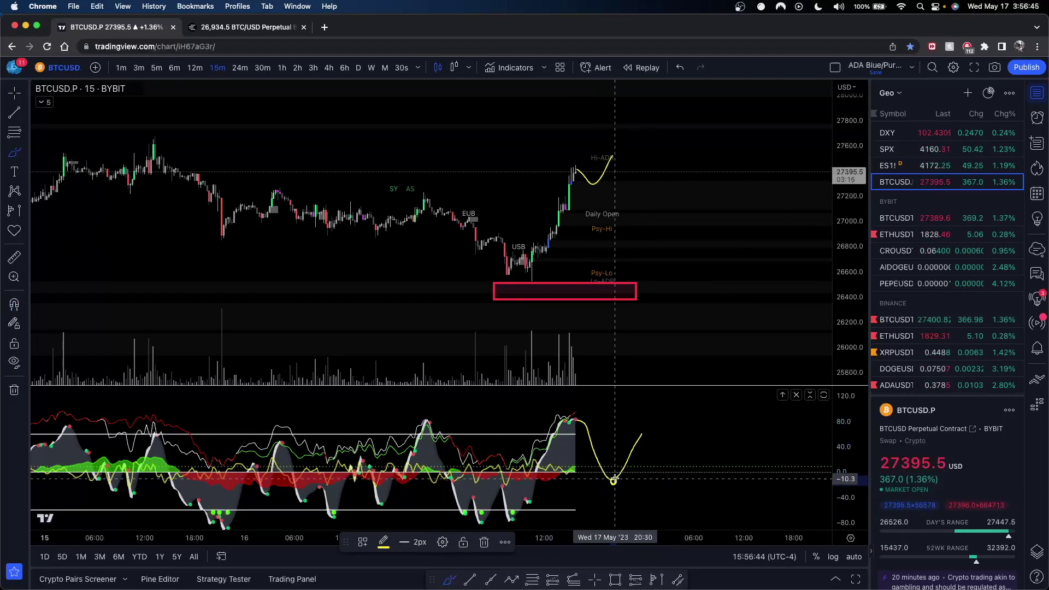
key(super+z)
mouse_move(600, 468)
mouse_down()
mouse_move(612, 487)
mouse_move(598, 466)
mouse_up()
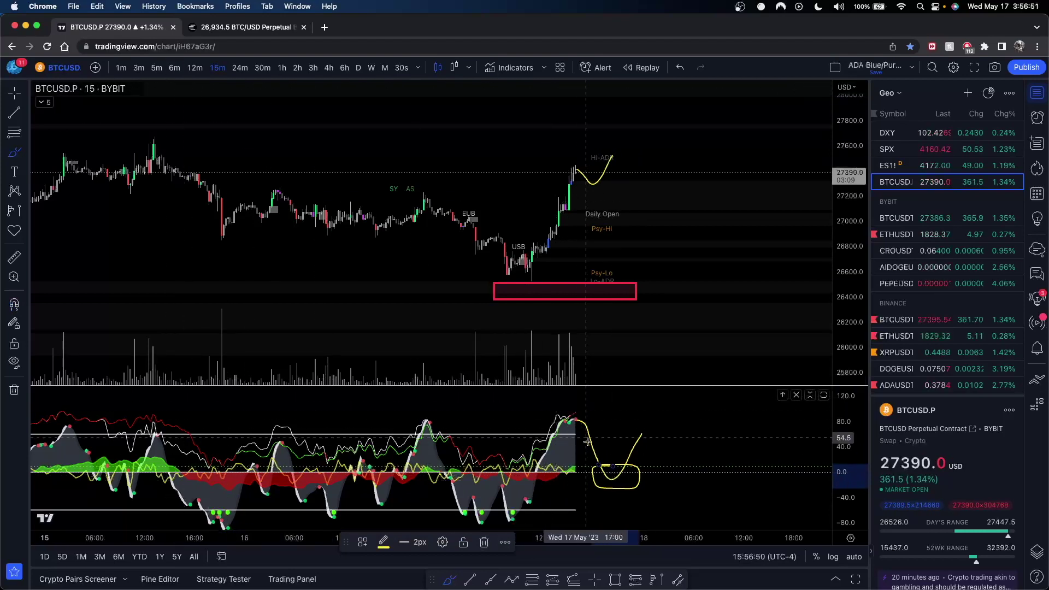
- Compare the sketched projections on the 3-minute chart, then return to the 15-minute chart around the red box
click(138, 67)
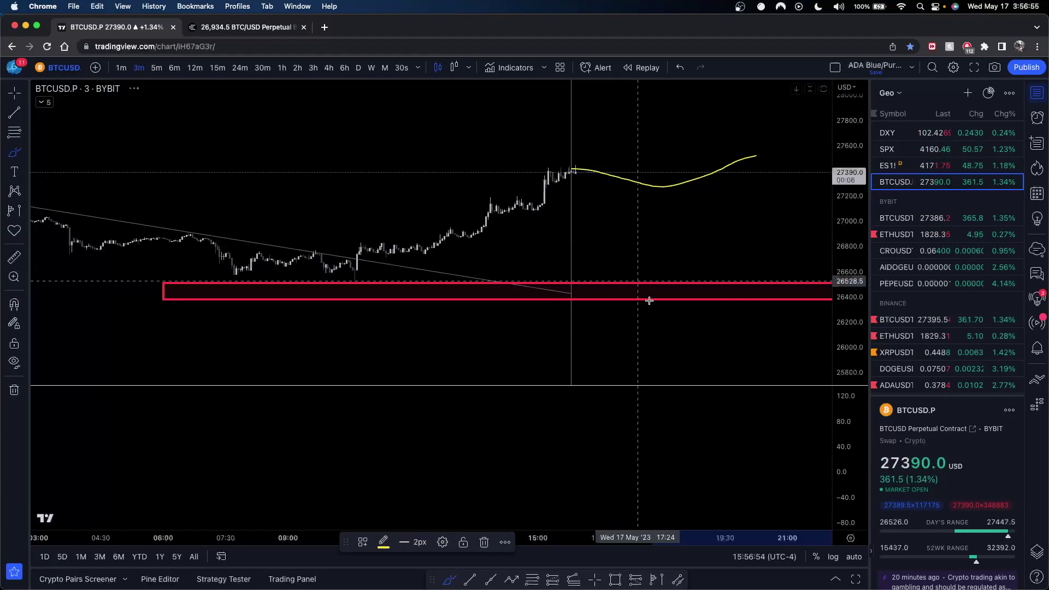
scroll(647, 299, down, 10)
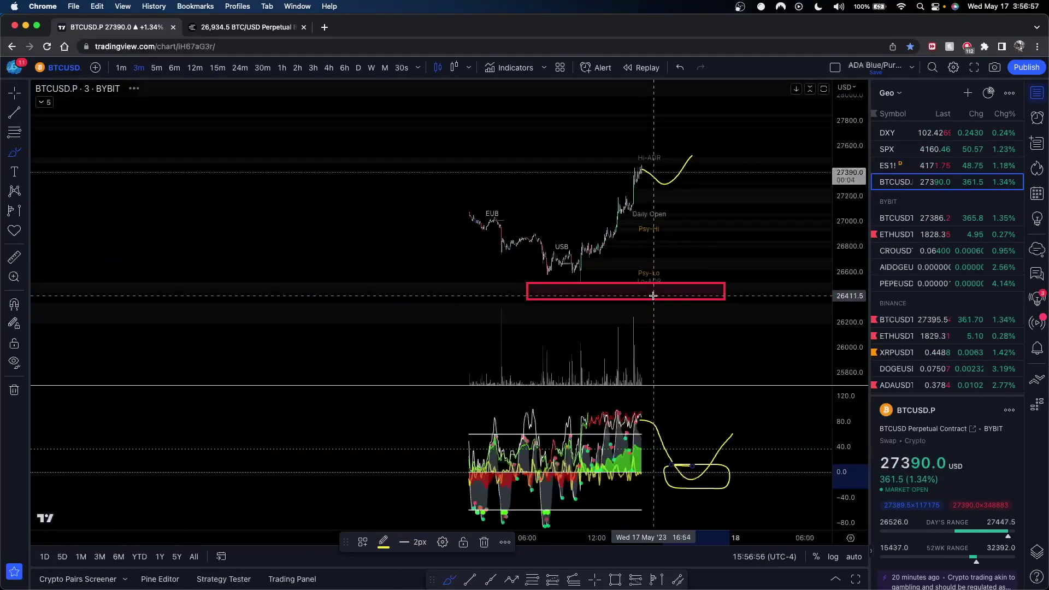
scroll(662, 373, up, 5)
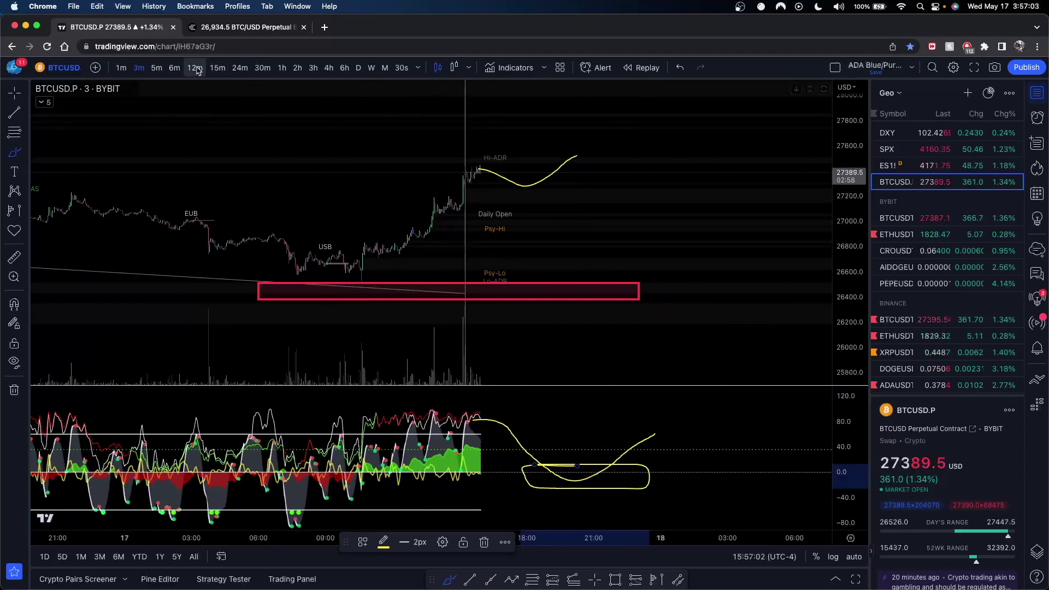
click(219, 68)
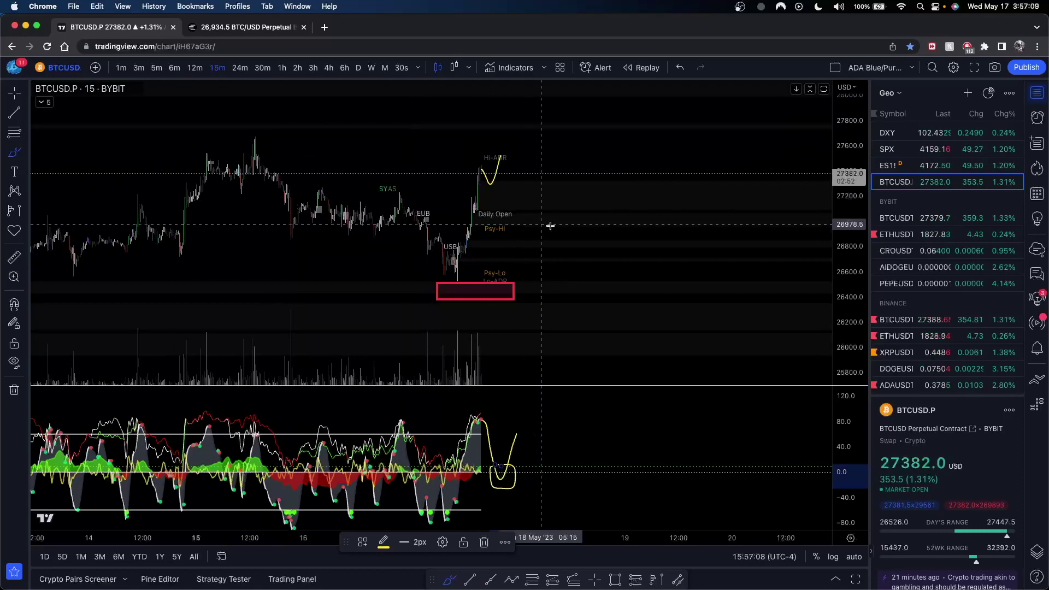
scroll(573, 227, up, 4)
scroll(639, 213, up, 1)
scroll(468, 175, left, 2)
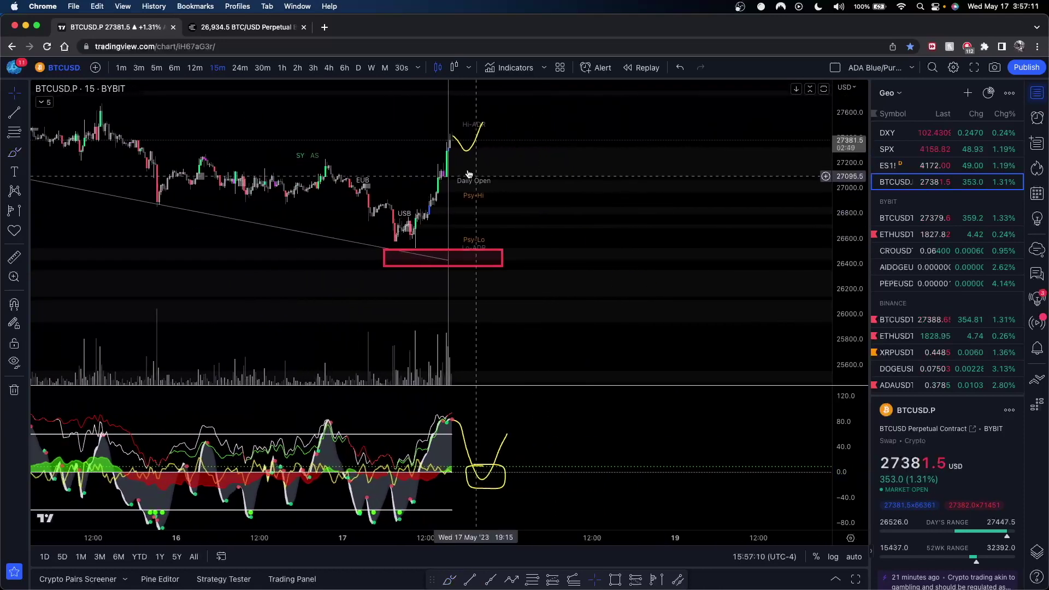
- Try a horizontal brush line along the Psy-Hi level, then undo it
click(15, 153)
drag(410, 199, 612, 195)
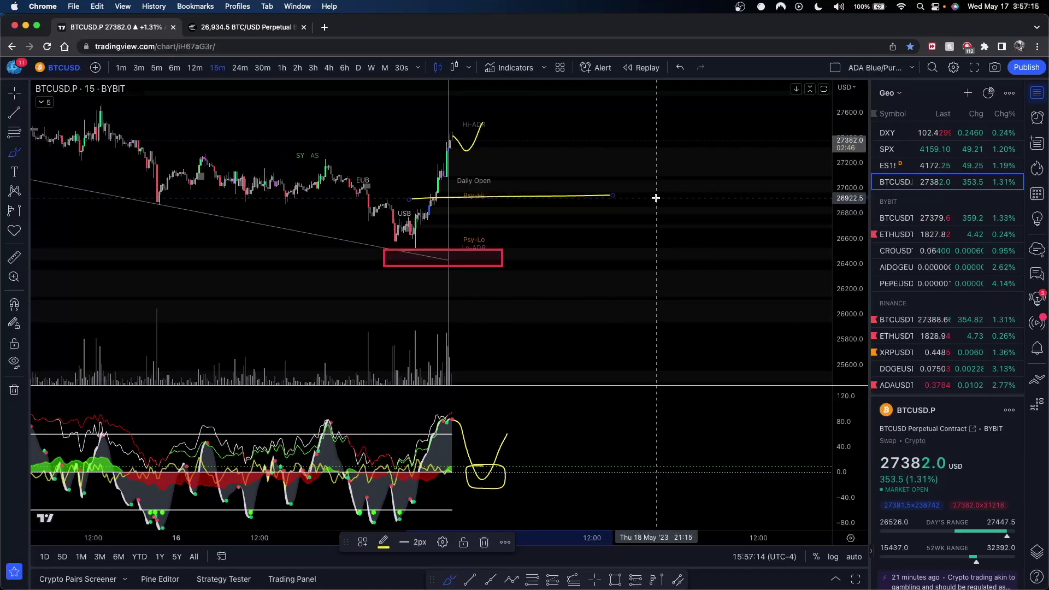
key(super+z)
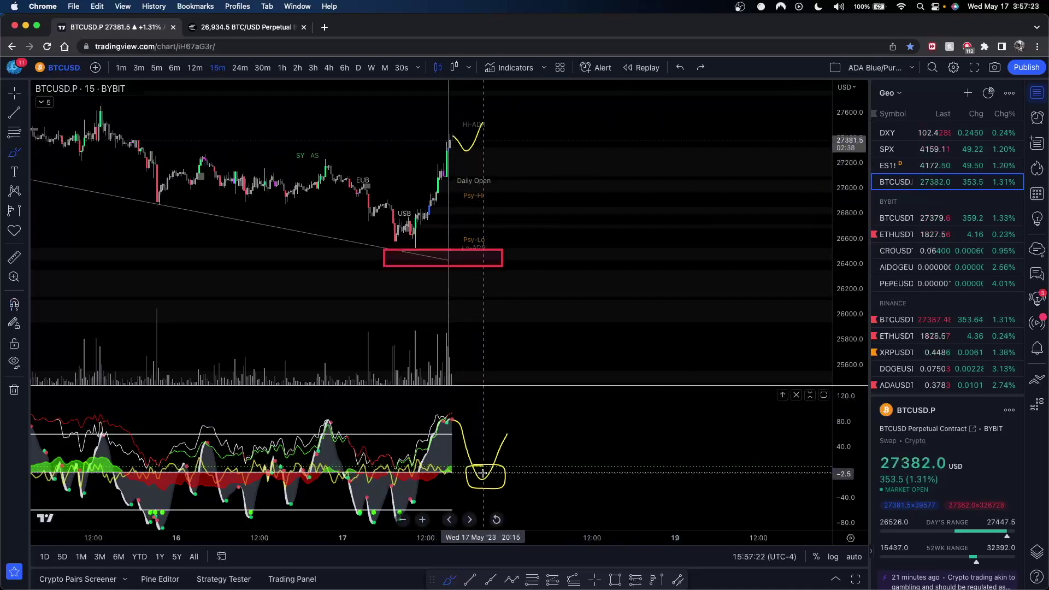
- Circle the projected oscillator trough near the zero line with freehand loops
drag(482, 473, 479, 490)
drag(478, 473, 482, 485)
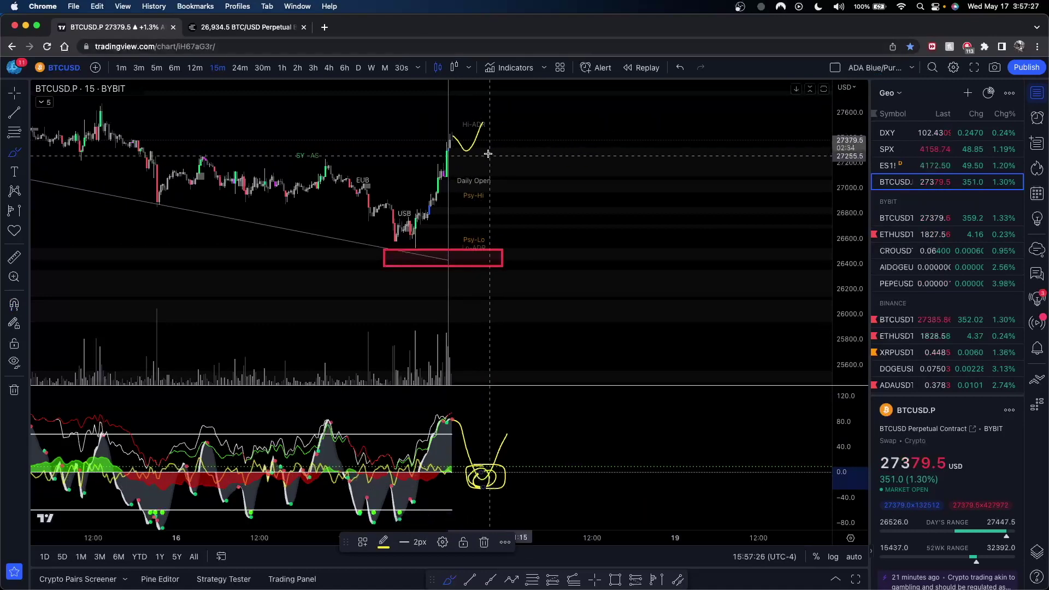
- Try a brush mark at Psy-Hi and a rising stroke from below it past Hi-ADR, undoing each
mouse_move(467, 194)
mouse_down()
mouse_move(511, 135)
mouse_move(464, 201)
mouse_move(484, 203)
mouse_up()
key(super+z)
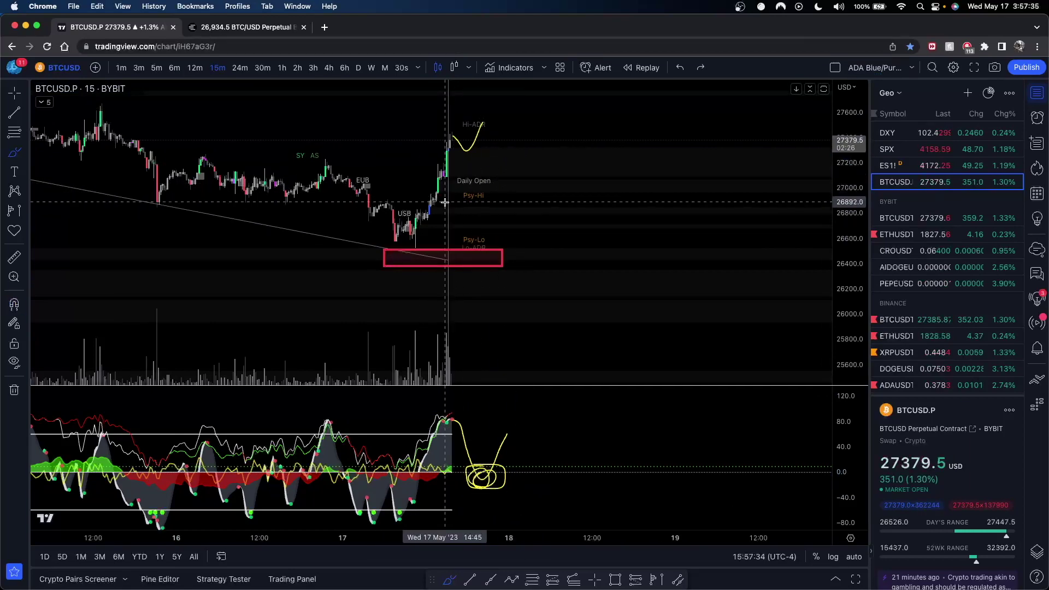
drag(456, 209, 537, 113)
key(super+z)
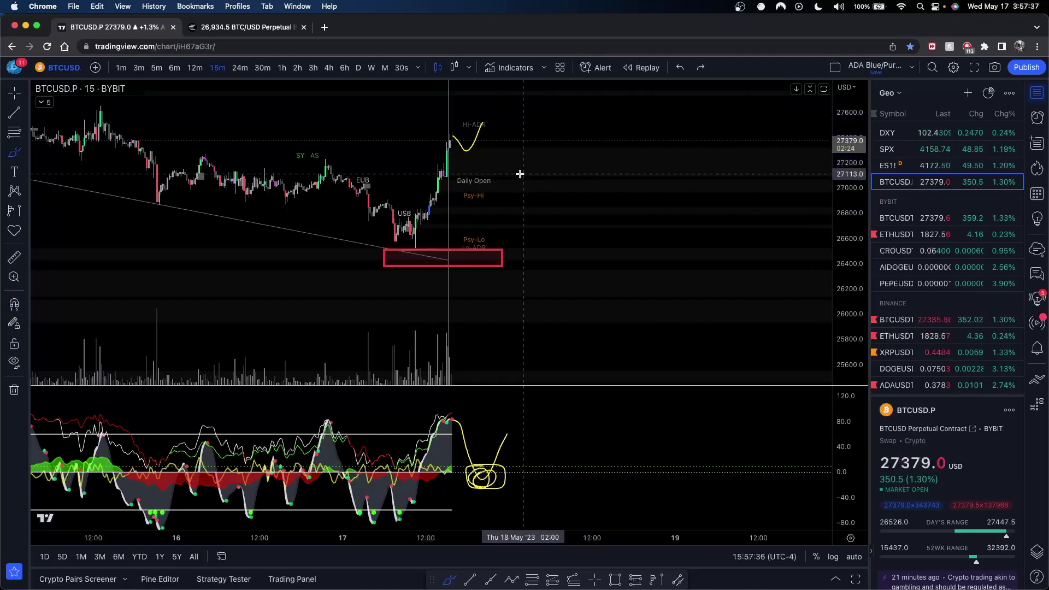
- Draw horizontal brush lines through the red box and measure the price drop from below Hi-ADR to that zone
drag(331, 256, 506, 260)
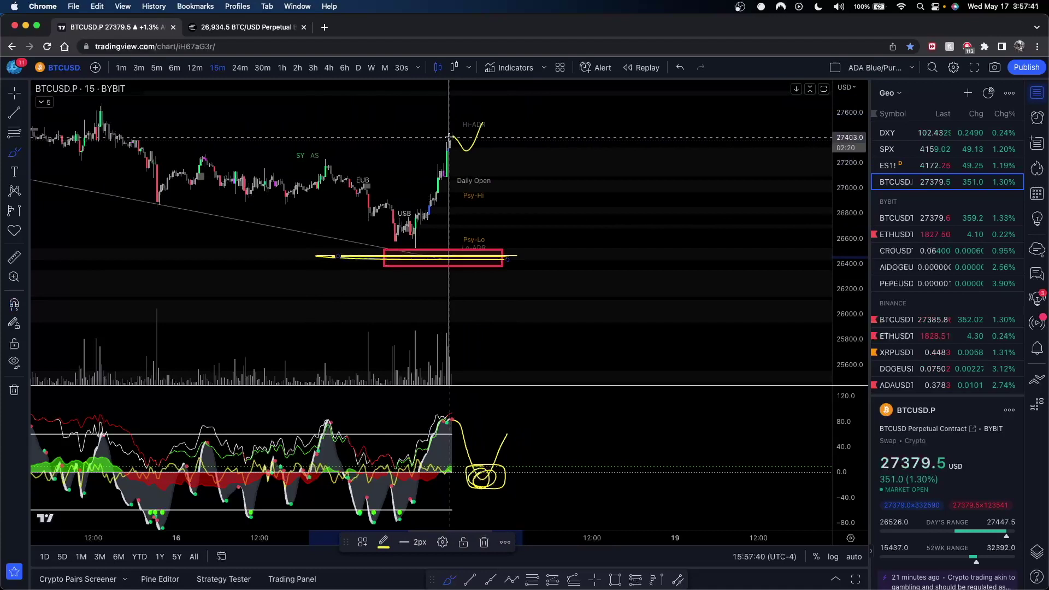
shift+click(489, 151)
click(528, 249)
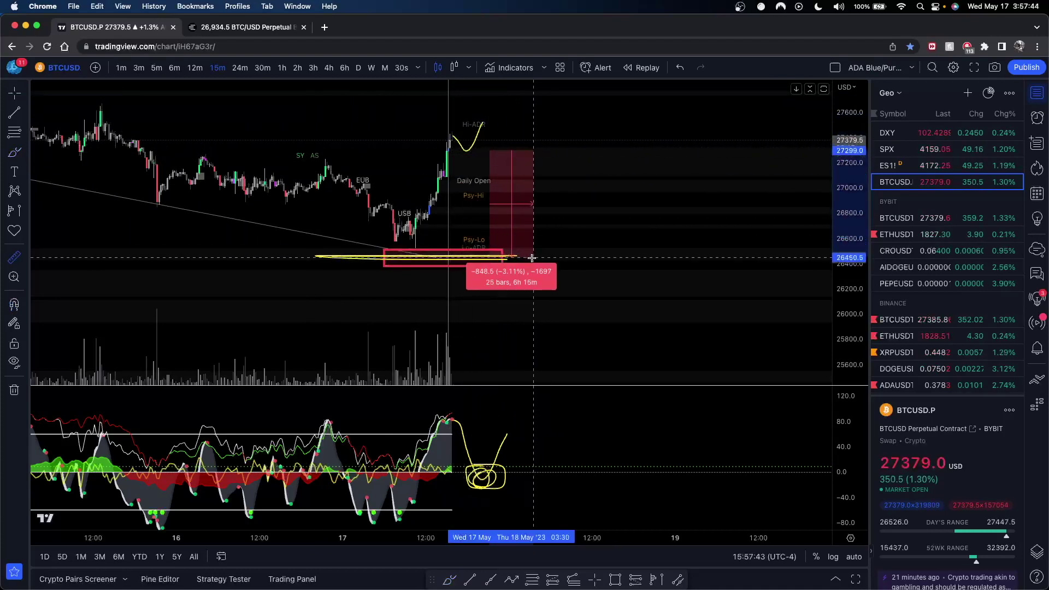
click(576, 261)
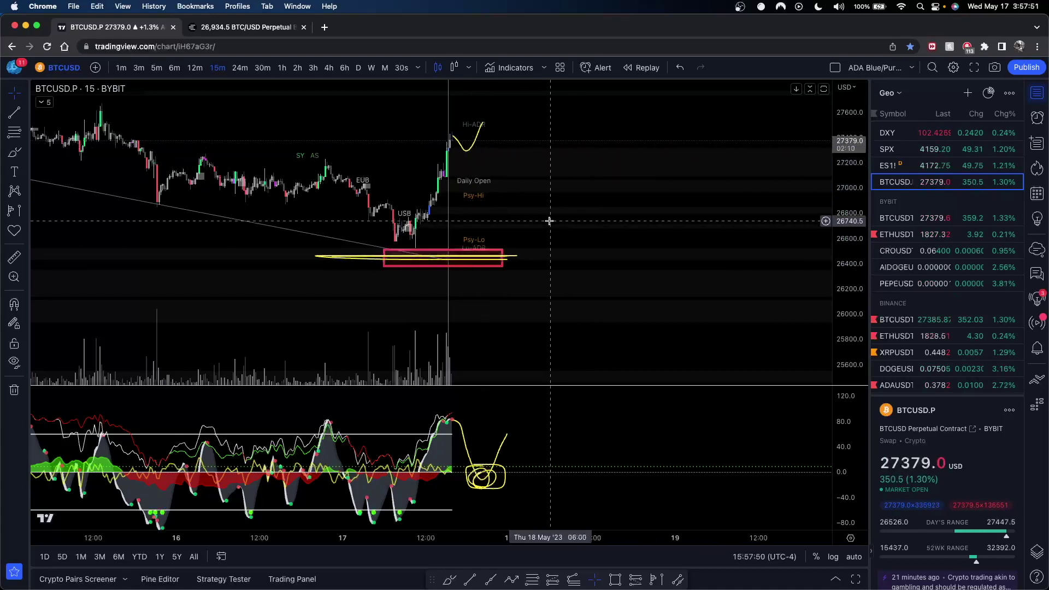
- Delete the freehand price projection at Hi-ADR and the yellow brush lines across the red box
click(476, 138)
key(BackSpace)
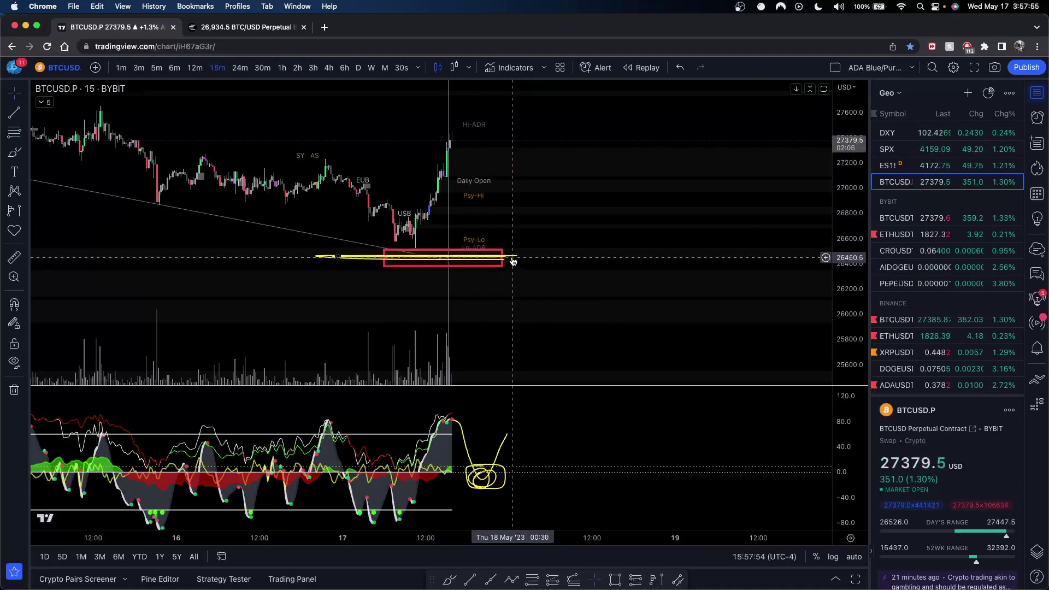
click(345, 255)
key(BackSpace)
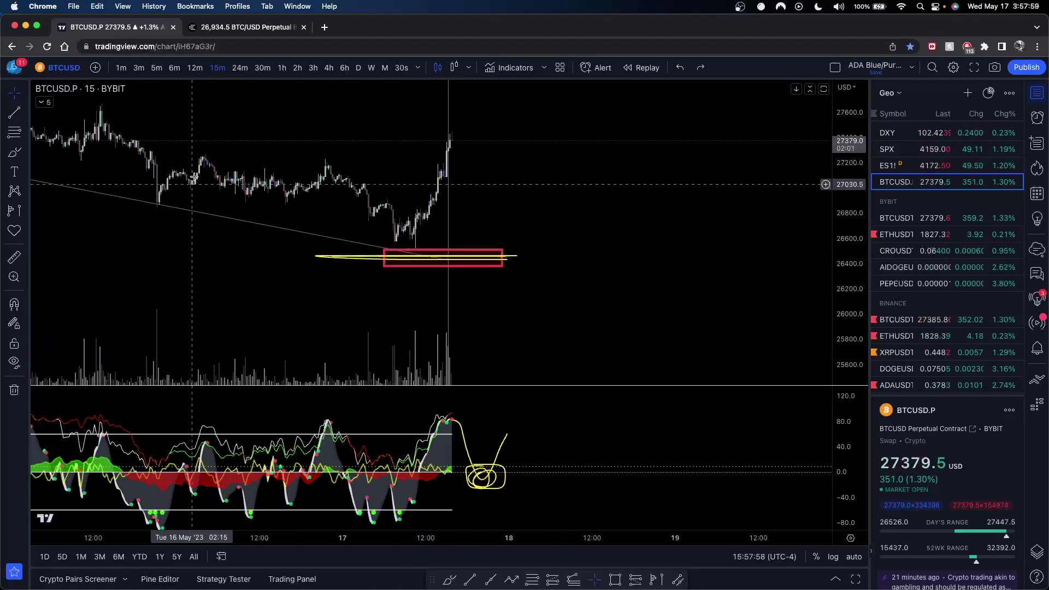
key(super+y)
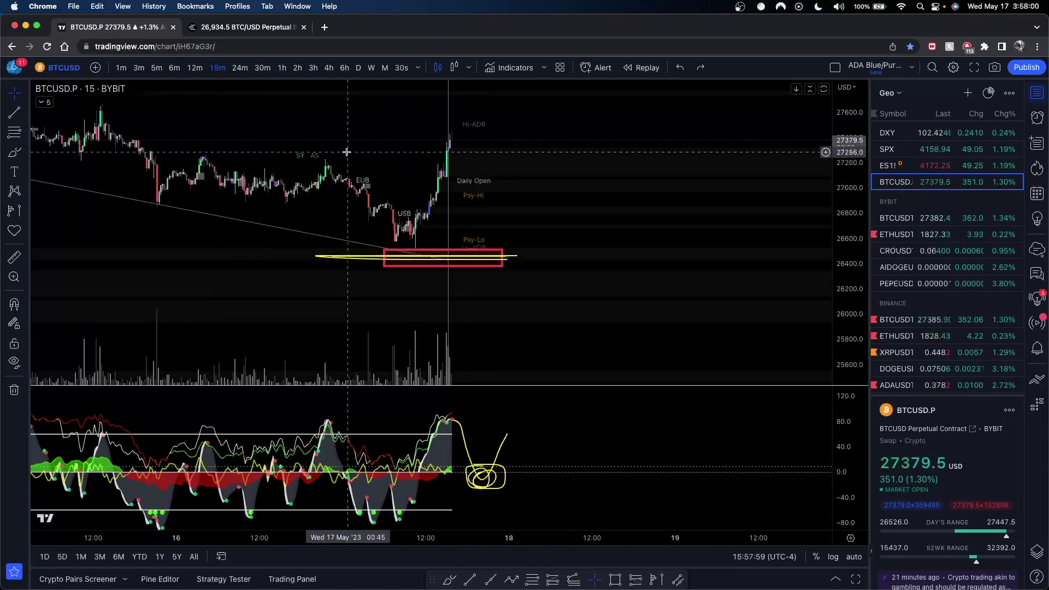
click(347, 260)
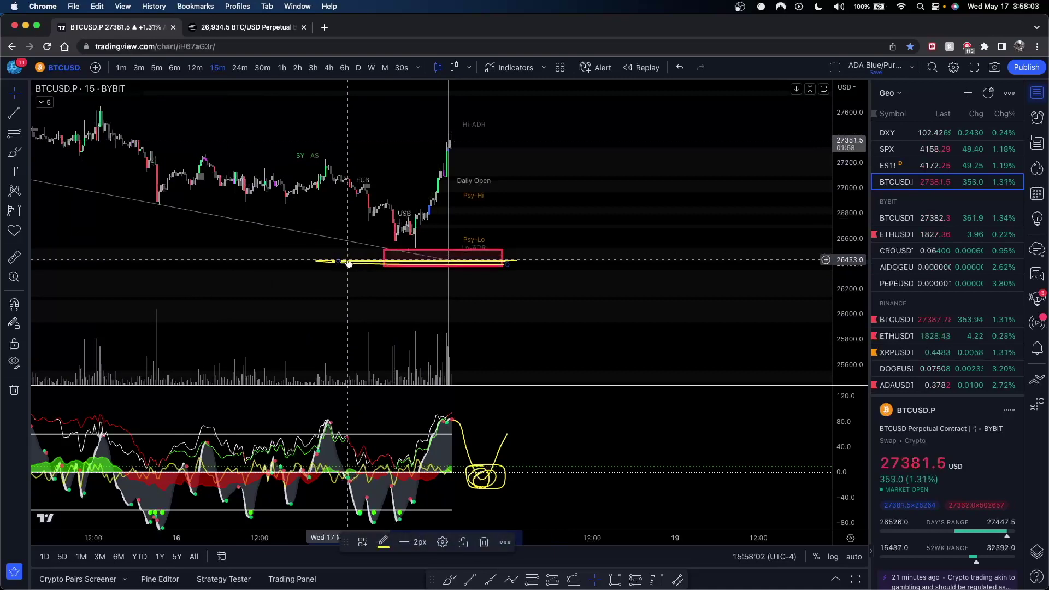
key(Delete)
- Delete the projected wave, the loops and the box around its trough from the oscillator pane
click(496, 452)
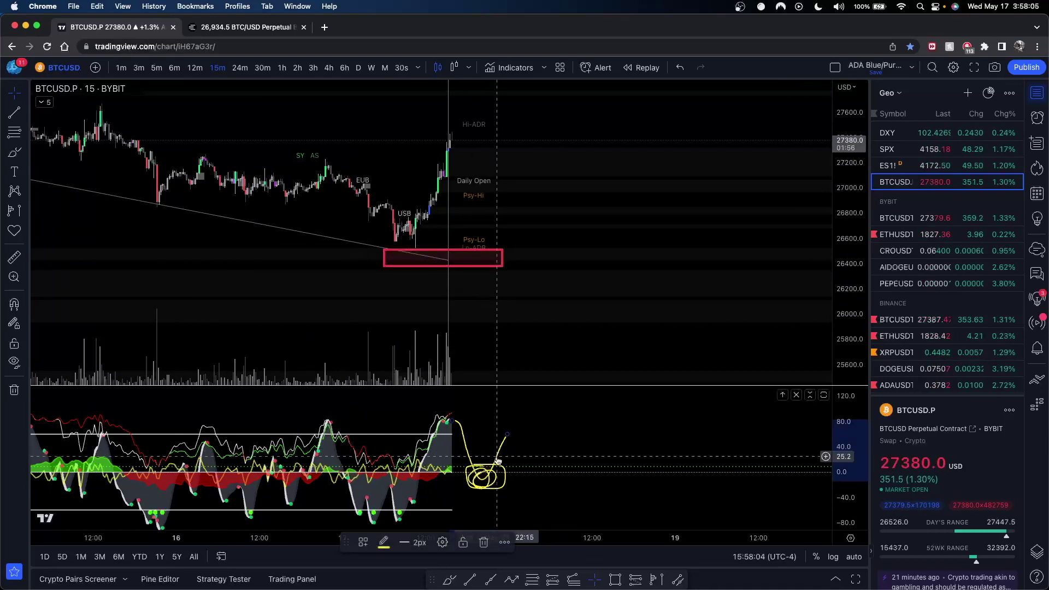
key(Delete)
click(505, 475)
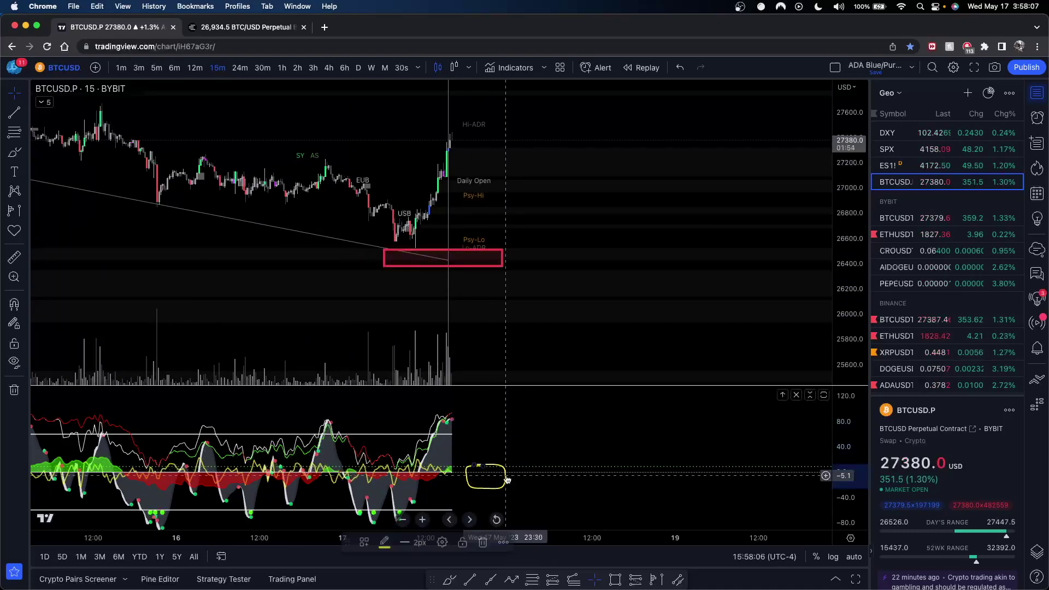
key(Delete)
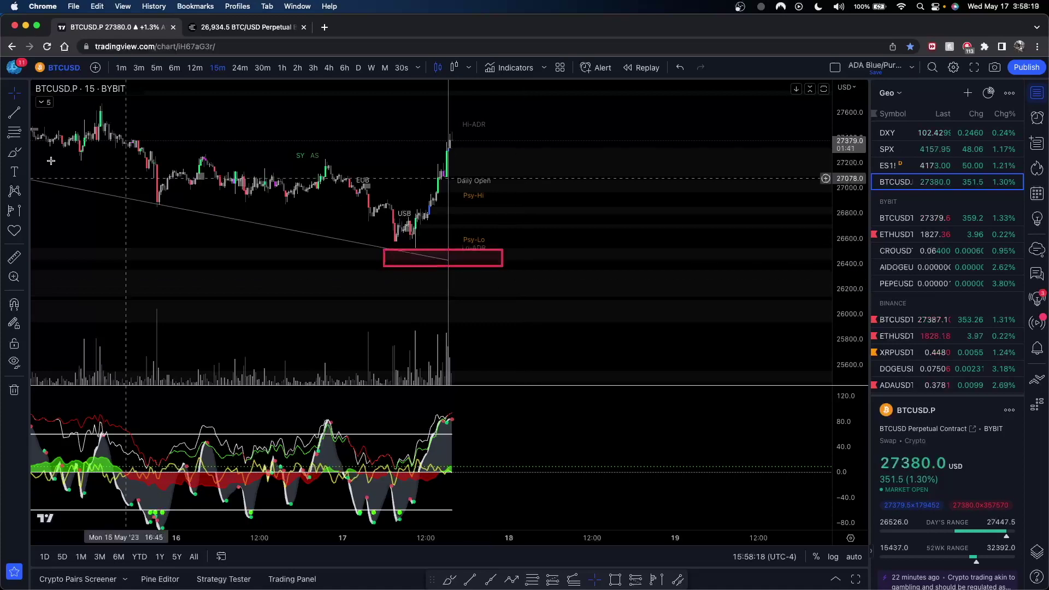
- Expand the chart's indicator list and show MarketCipher A briefly, then hide it again
click(42, 102)
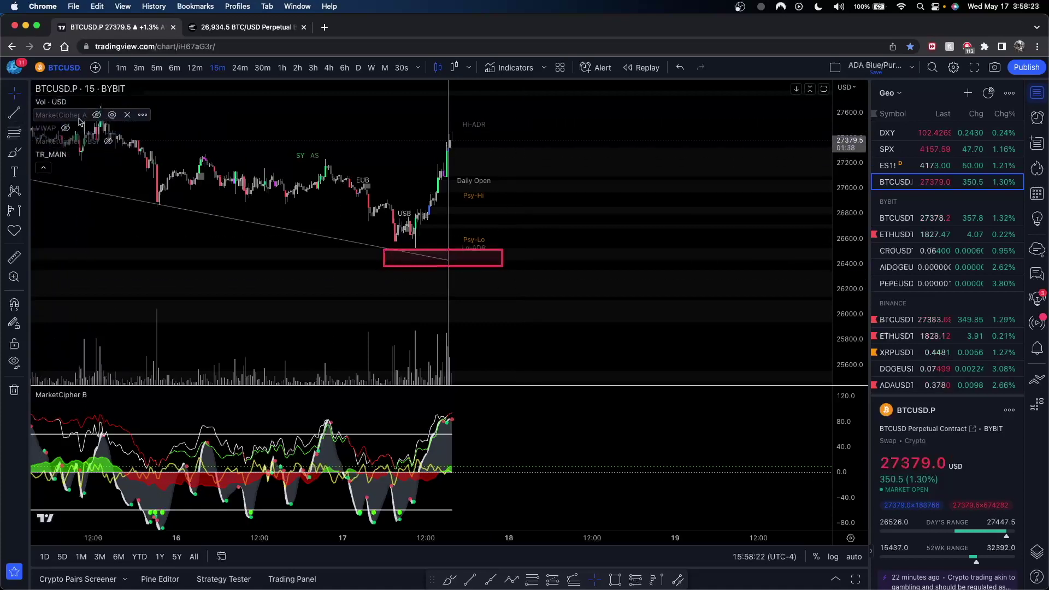
click(97, 115)
click(96, 115)
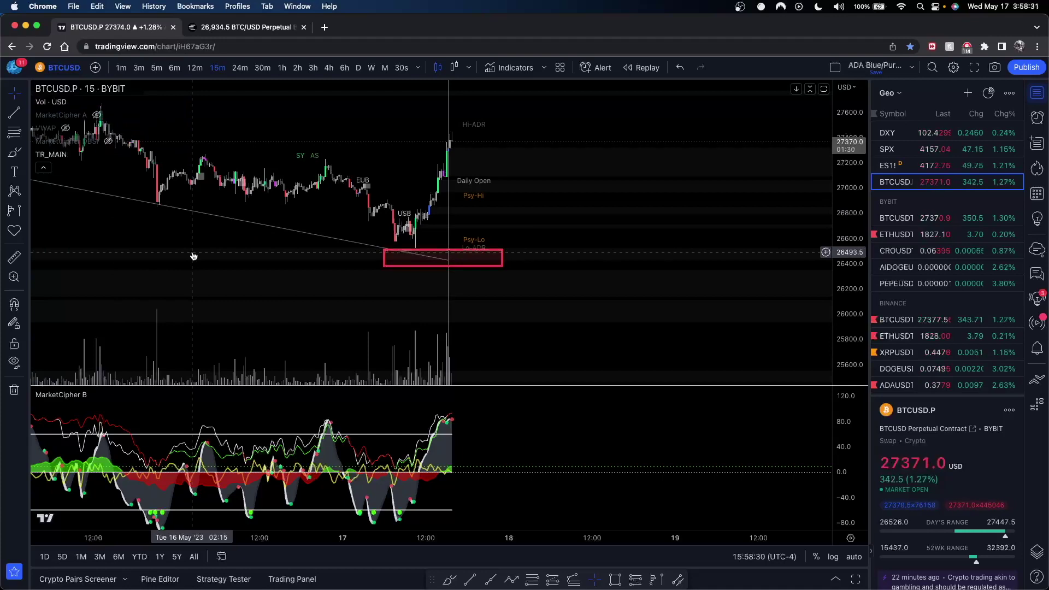
- Circle the MarketCipher B waves from late 15 May onward with the brush and undo the loop
click(14, 152)
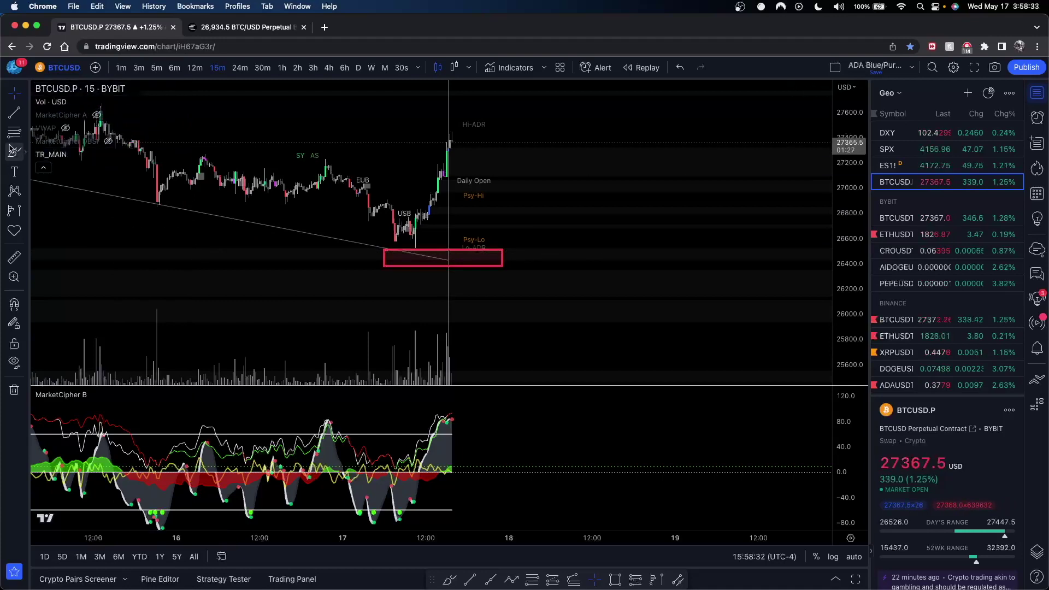
mouse_move(106, 403)
mouse_down()
mouse_move(472, 412)
mouse_move(478, 491)
mouse_move(197, 498)
mouse_move(119, 394)
mouse_move(218, 415)
mouse_up()
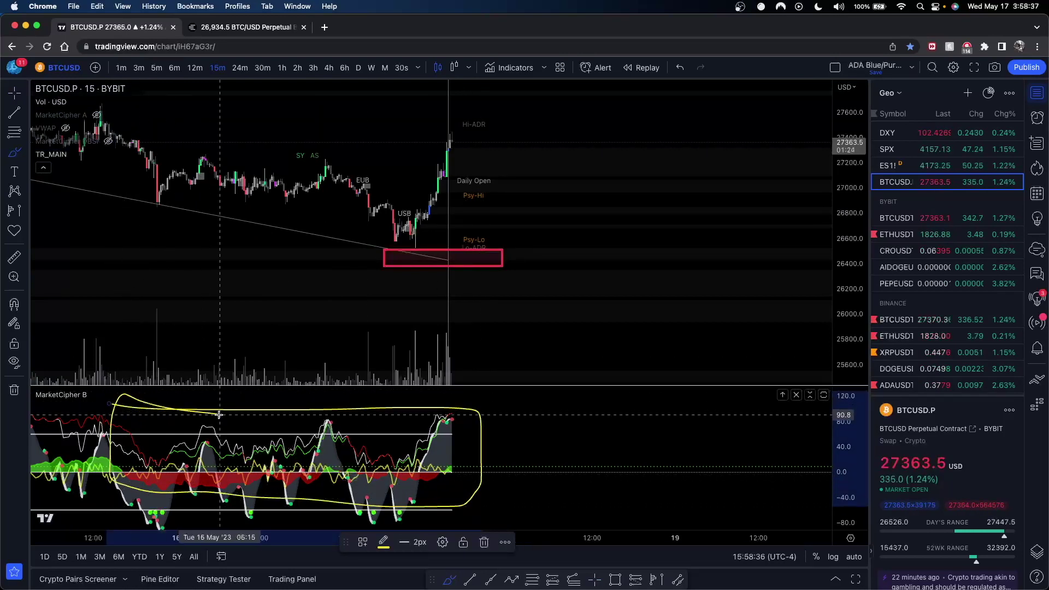
key(super+z)
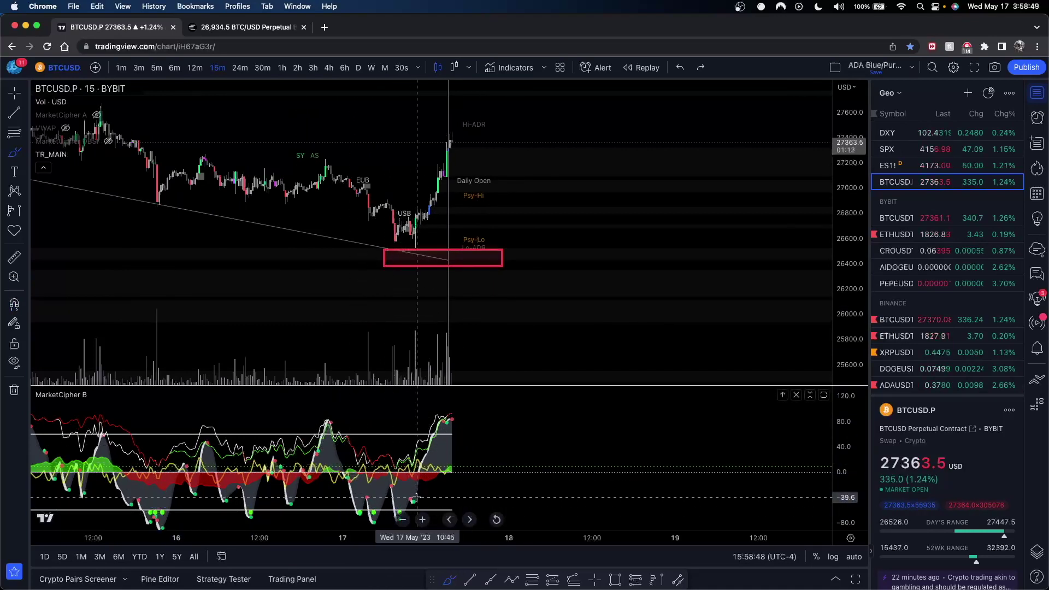
- Brush over the latest oscillator trough and the price rally from the red box toward Hi-ADR, undoing each marking
drag(415, 498, 384, 521)
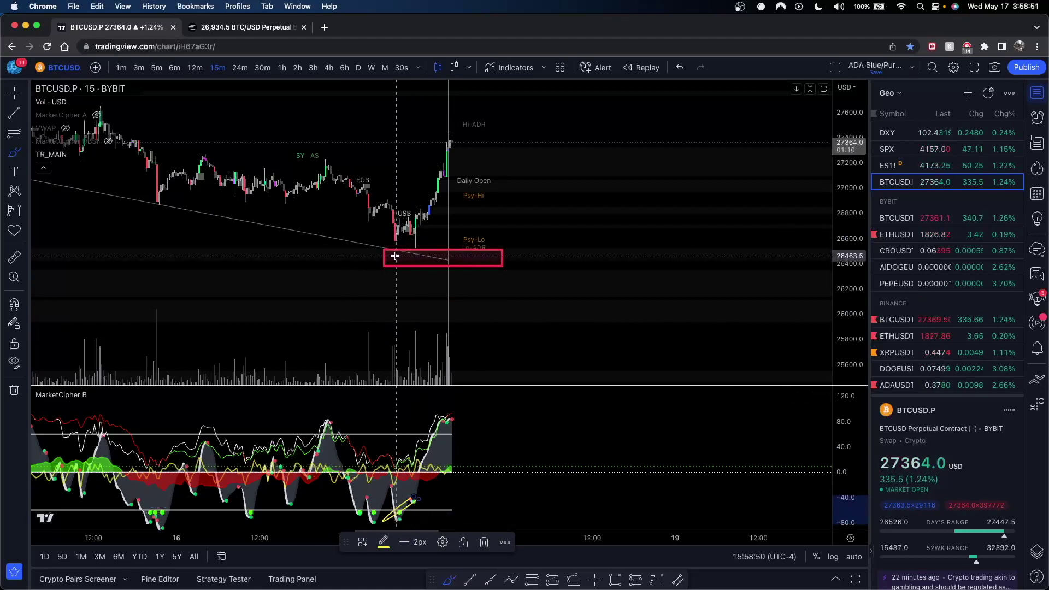
key(super+z)
drag(402, 247, 456, 117)
key(super+z)
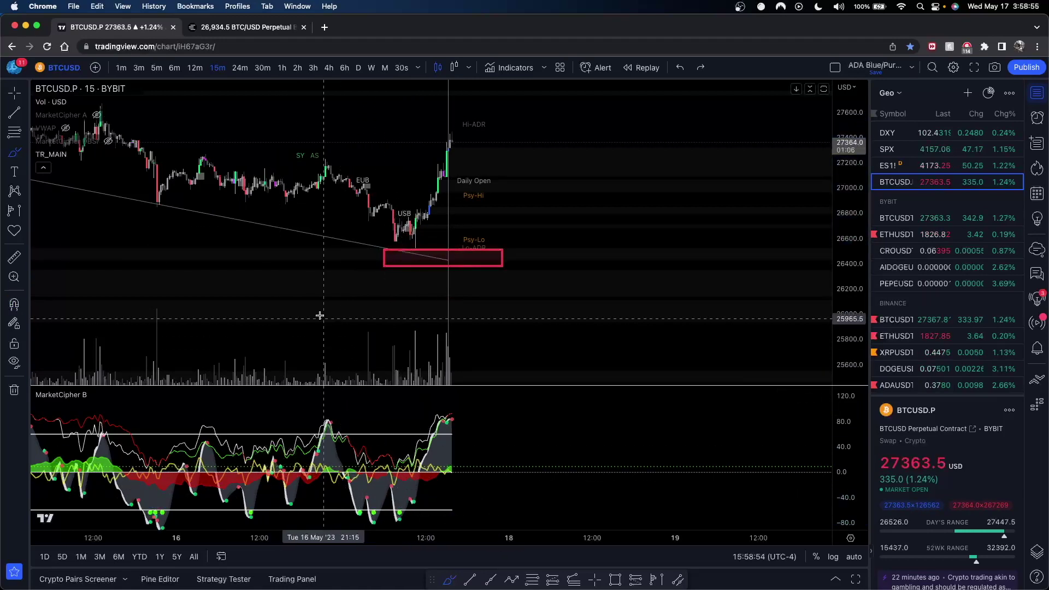
- Circle the sideways price range on 16 May with the yellow brush
mouse_move(233, 205)
mouse_down()
mouse_move(324, 209)
mouse_move(236, 159)
mouse_move(275, 211)
mouse_up()
drag(224, 258, 341, 288)
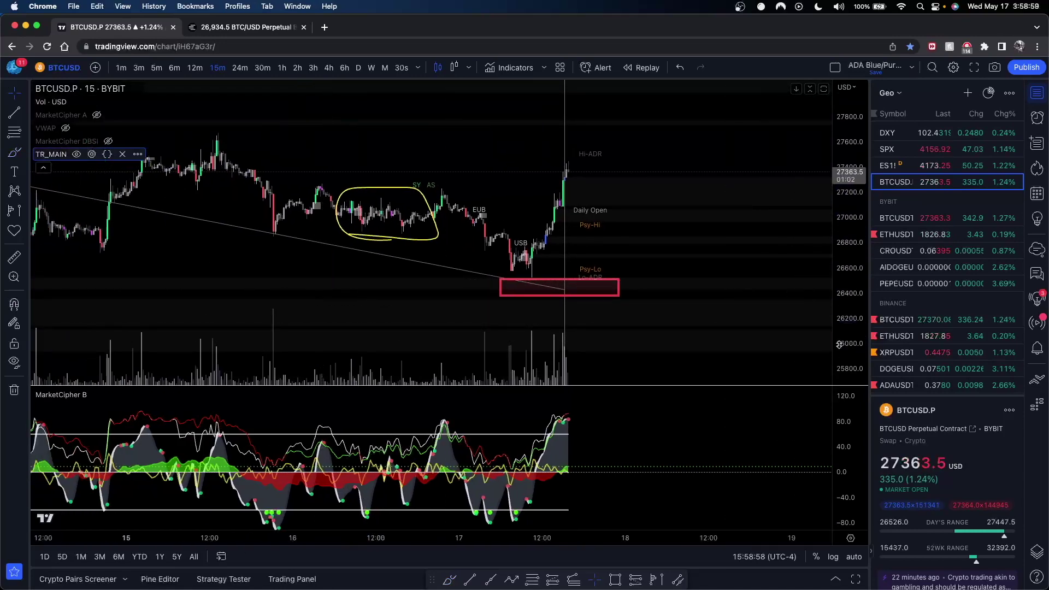
drag(847, 344, 847, 204)
drag(662, 239, 786, 240)
scroll(728, 252, up, 4)
scroll(391, 269, left, 3)
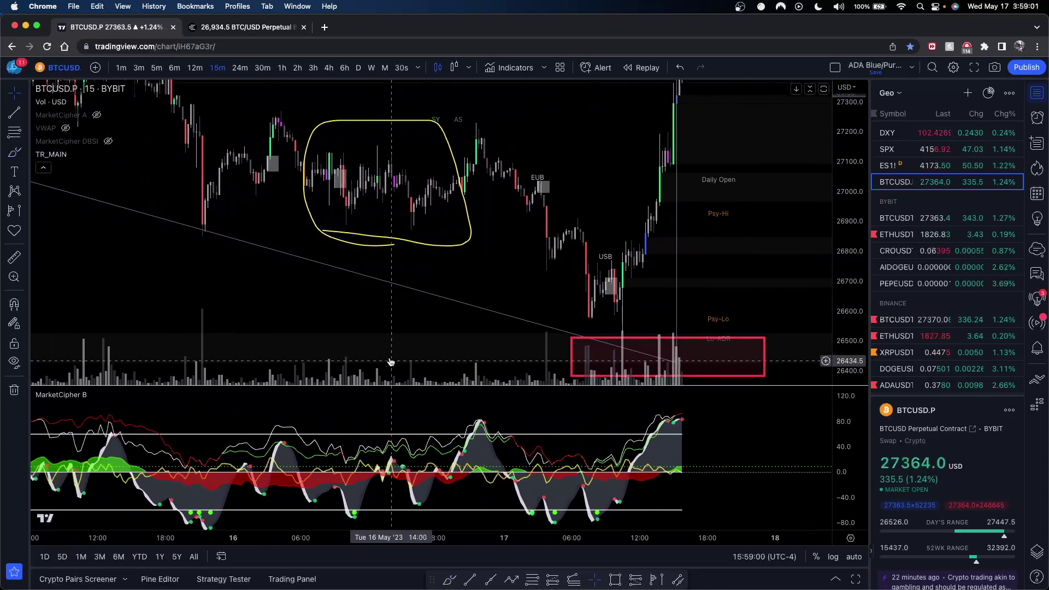
- Brush a line under the two 16 May oscillator lows and trace the price rise and drop into the red box, undoing these strokes
drag(351, 514, 420, 506)
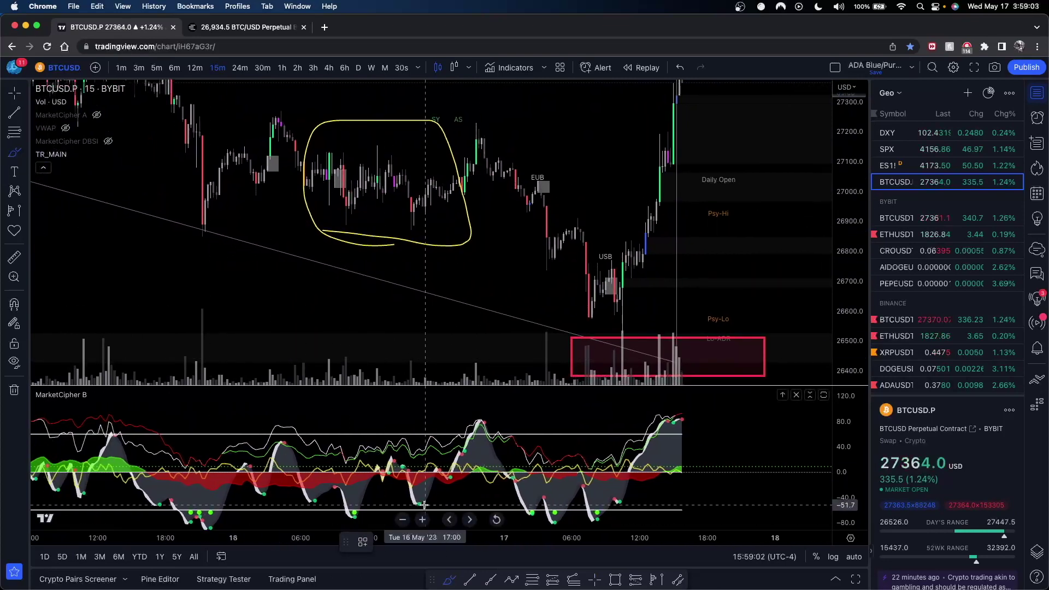
mouse_move(412, 225)
mouse_down()
mouse_move(476, 133)
mouse_move(413, 199)
mouse_move(476, 134)
mouse_move(628, 350)
mouse_up()
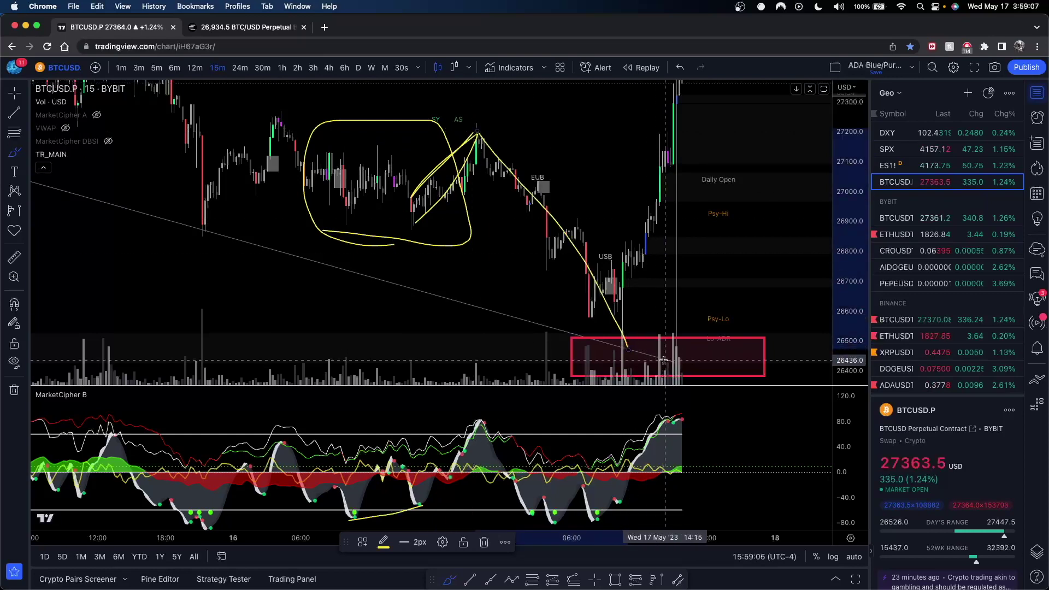
key(super+z)
key(super+z)
scroll(444, 231, right, 5)
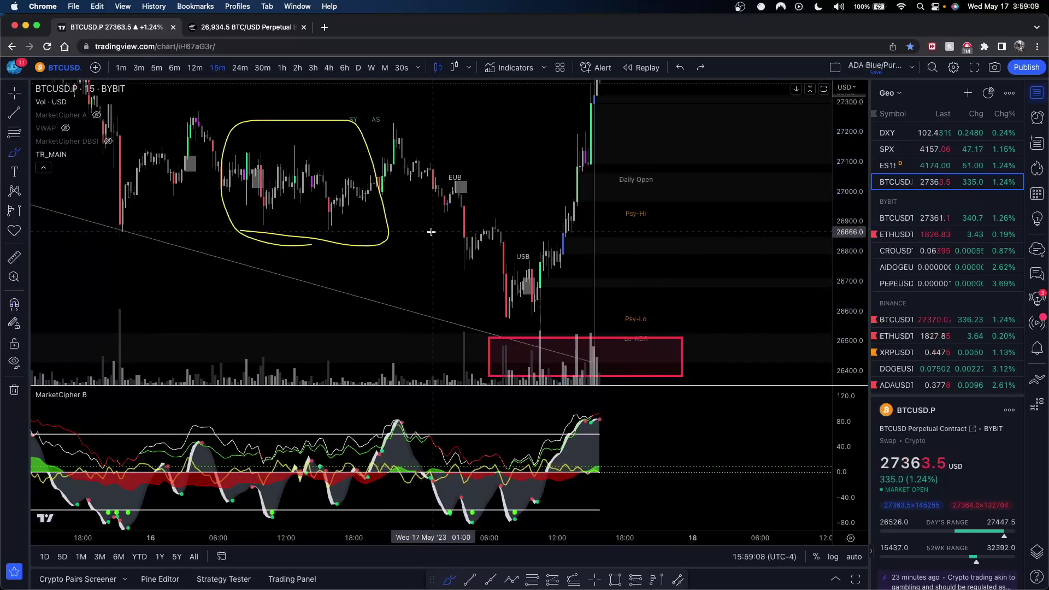
- Trace the rally from the red box to Hi-ADR with the brush, and remove it together with the loop around the sideways range
scroll(532, 452, down, 3)
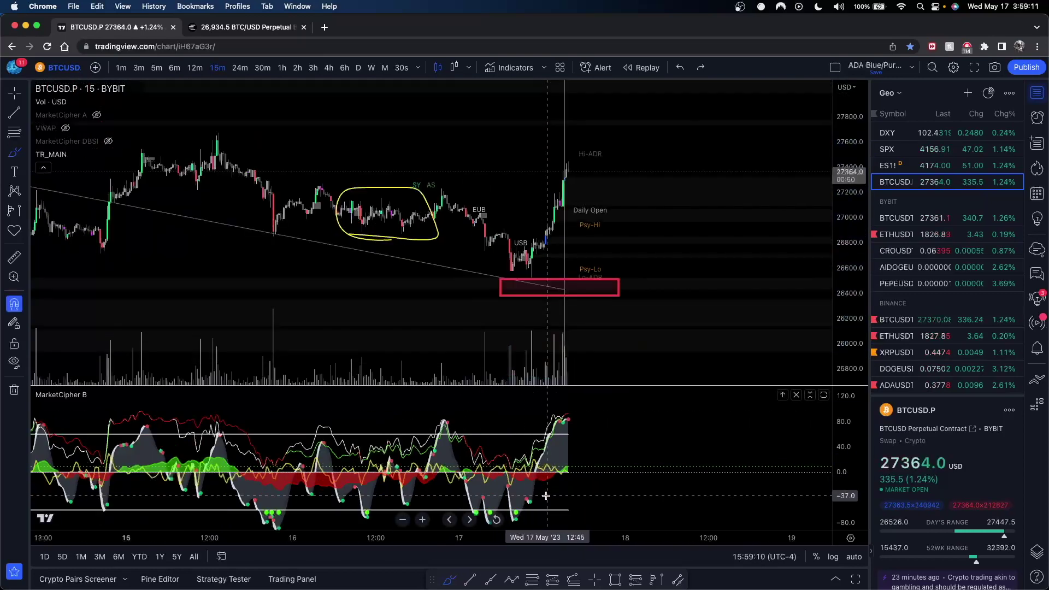
scroll(592, 263, down, 3)
drag(415, 252, 464, 121)
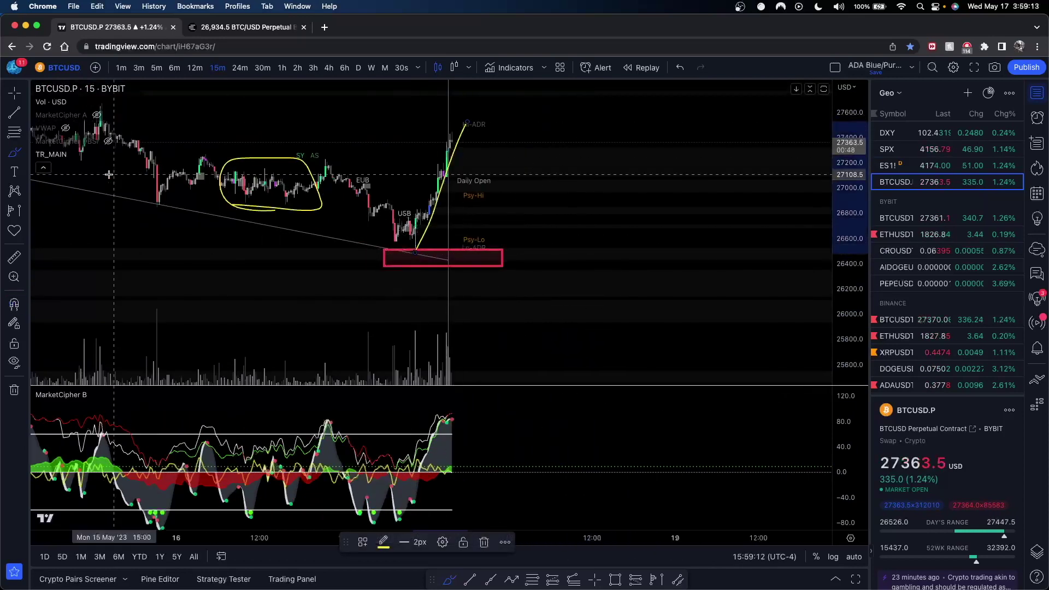
key(super+z)
key(super+z)
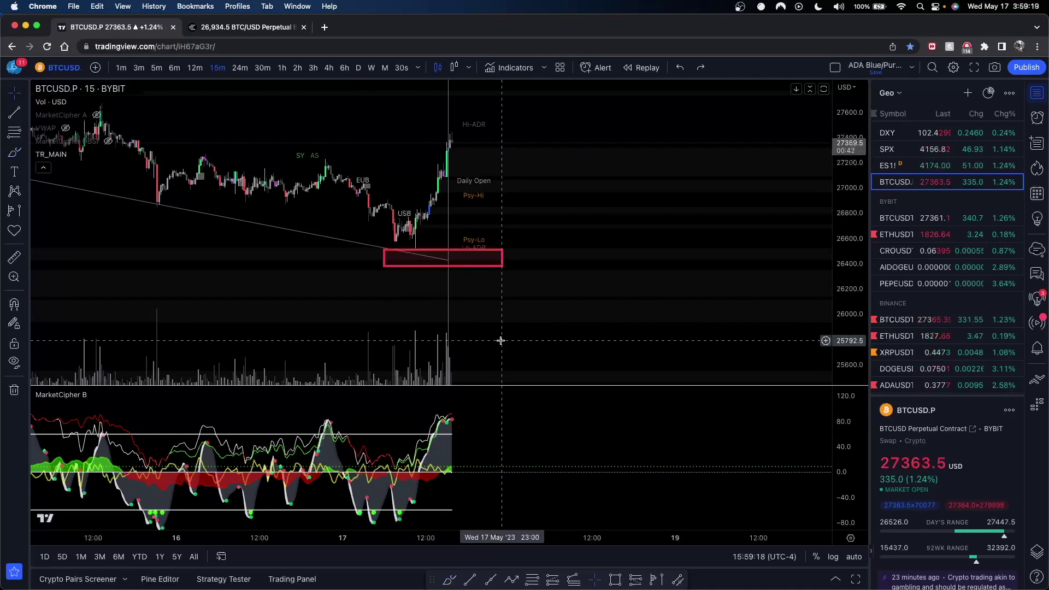
- Extend the red box's later edge to about 09:15 on 18 May
click(501, 256)
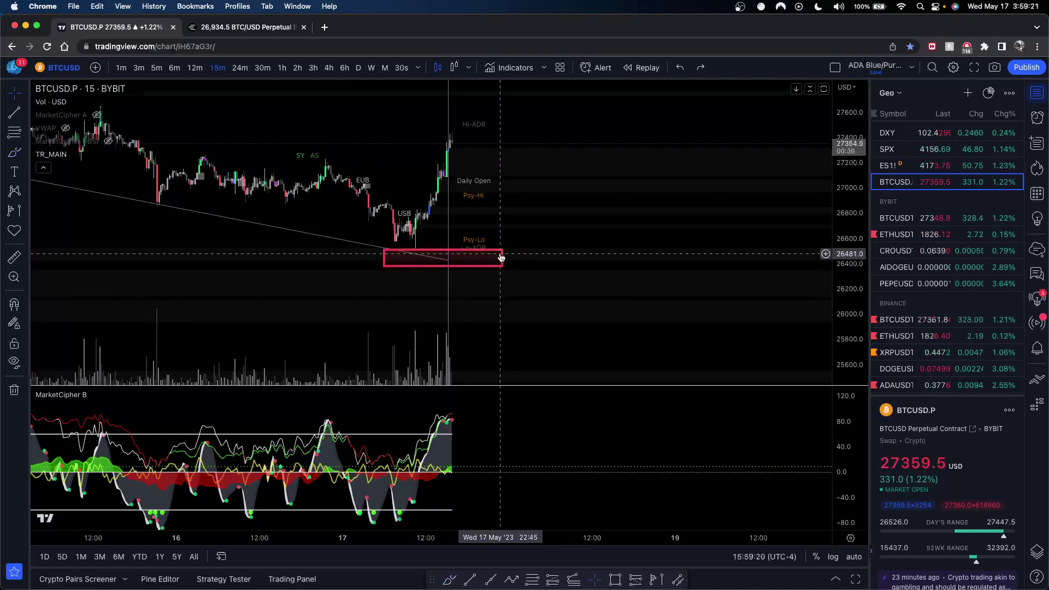
drag(501, 256, 572, 258)
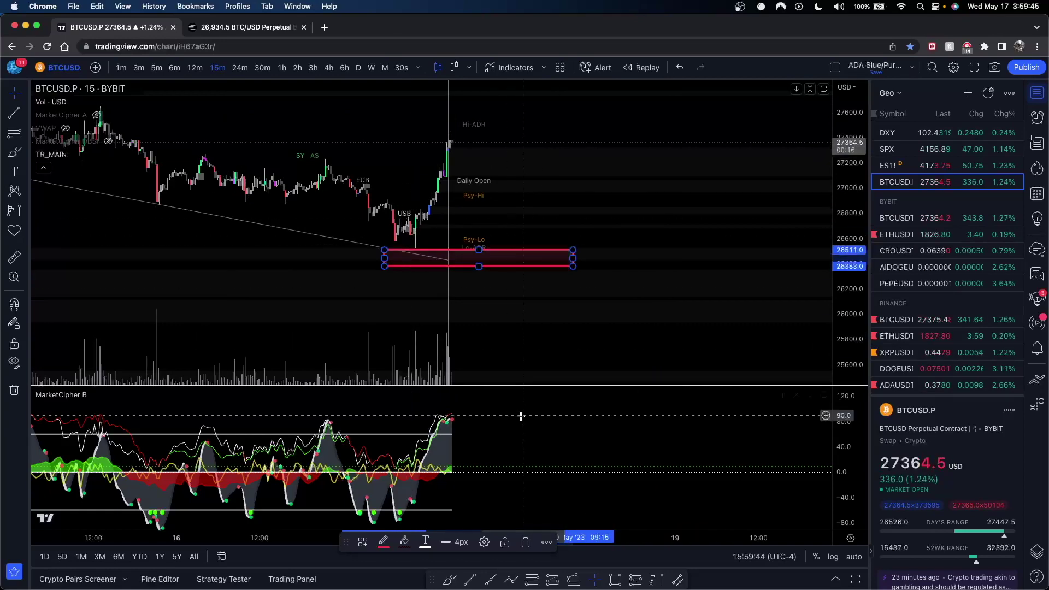
drag(320, 285, 502, 288)
scroll(501, 287, up, 3)
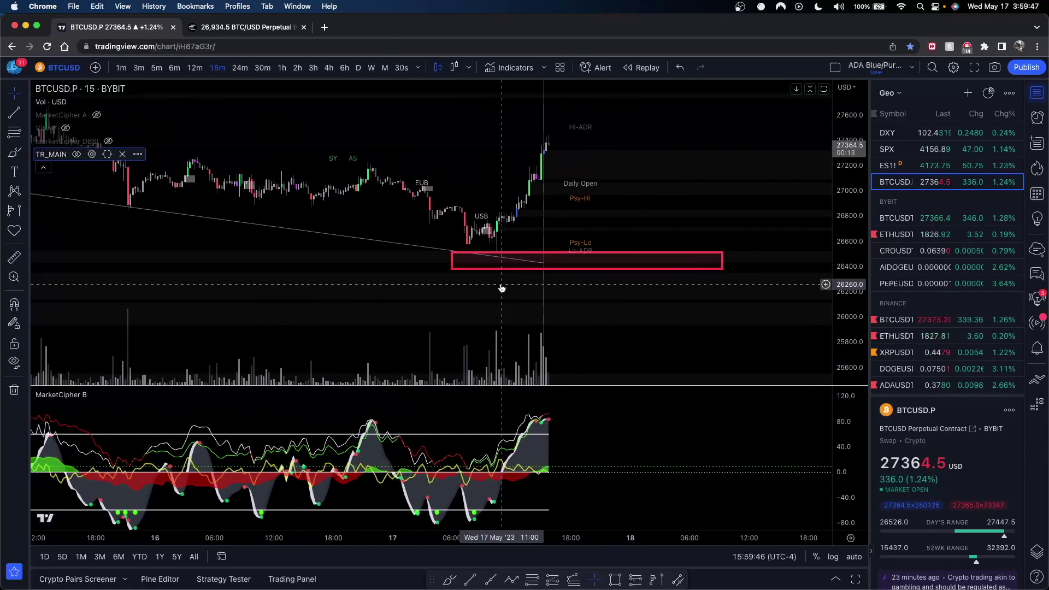
- Switch to the 1-hour chart and examine the red box against the volume profile and the 12 May low
click(282, 67)
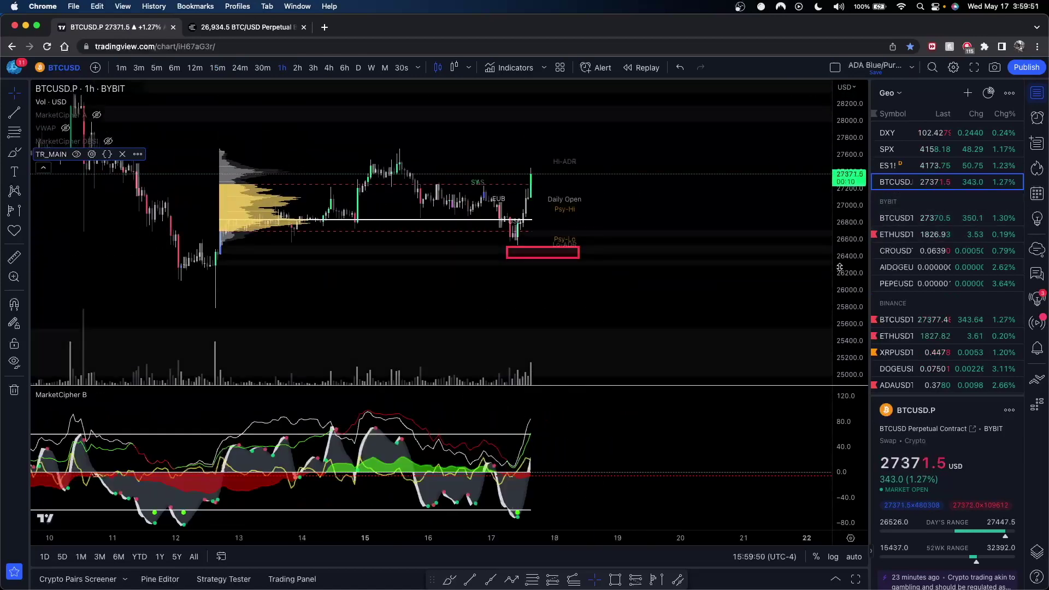
drag(638, 282, 656, 272)
scroll(562, 267, up, 3)
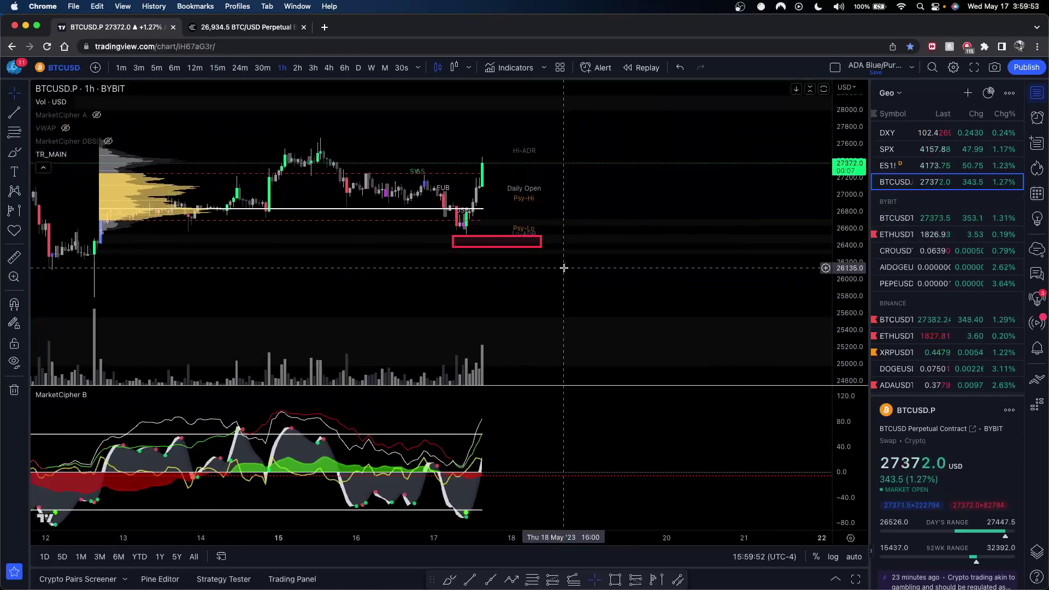
drag(504, 286, 603, 268)
scroll(604, 268, down, 2)
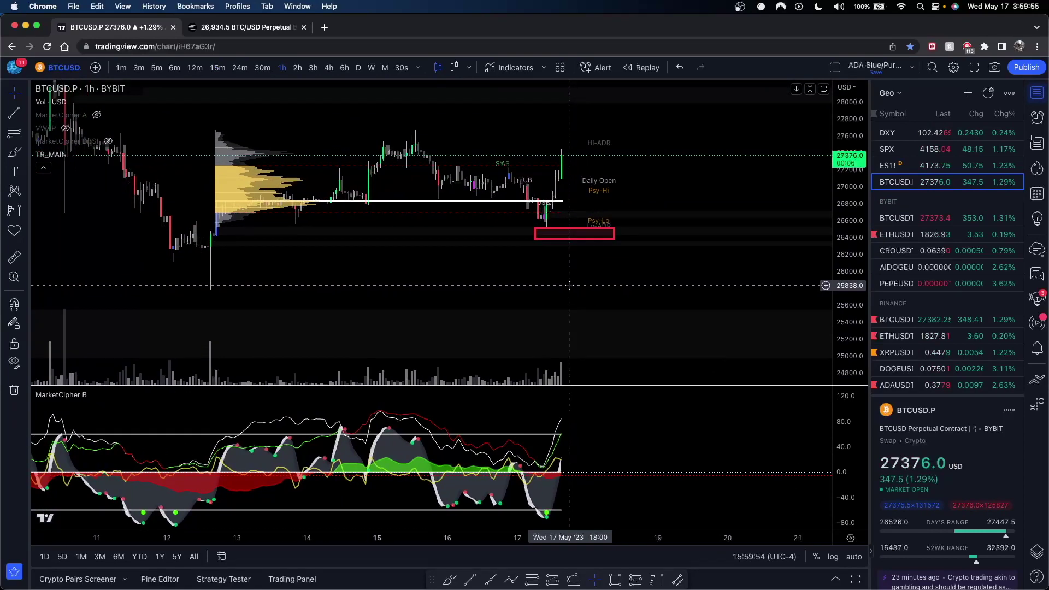
drag(553, 245, 541, 250)
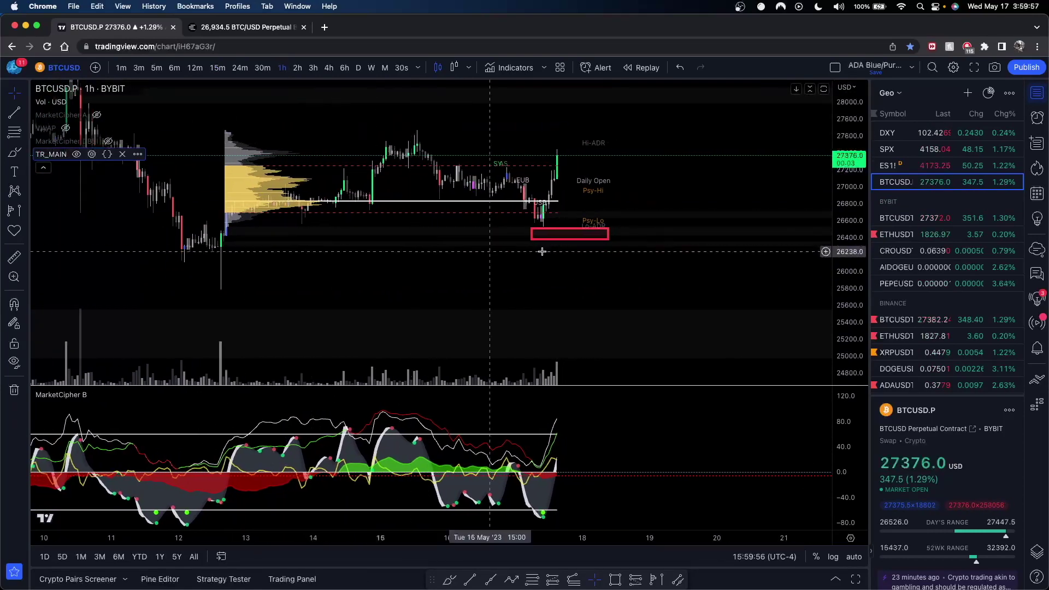
drag(849, 199, 844, 240)
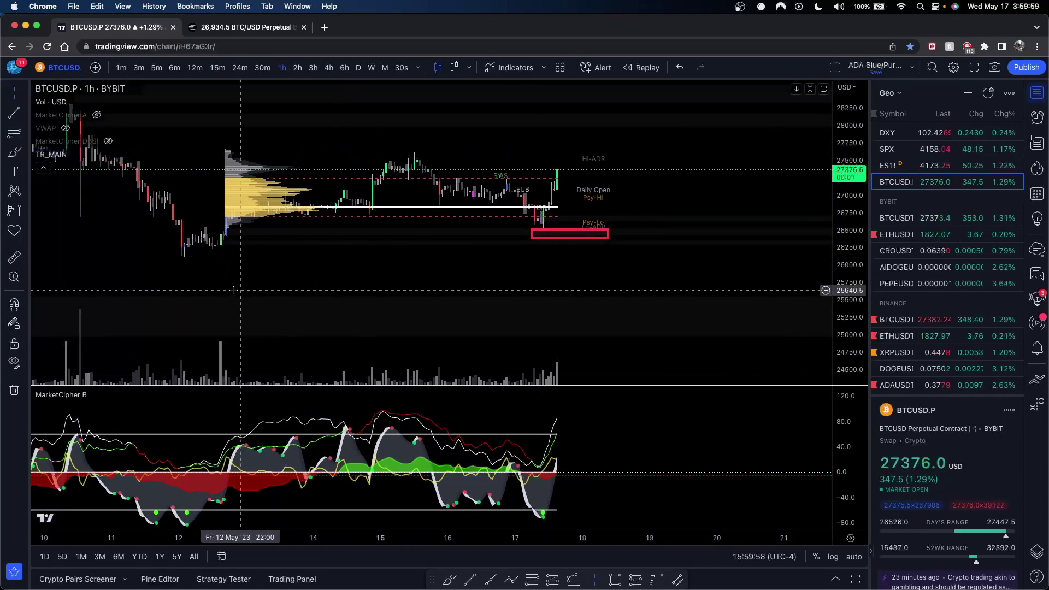
- Draw a Fibonacci retracement from 25789.5 near the 12 May low up to 27678.5, dismiss the 12min bear div alert, and delete the retracement
key(alt+f)
click(207, 279)
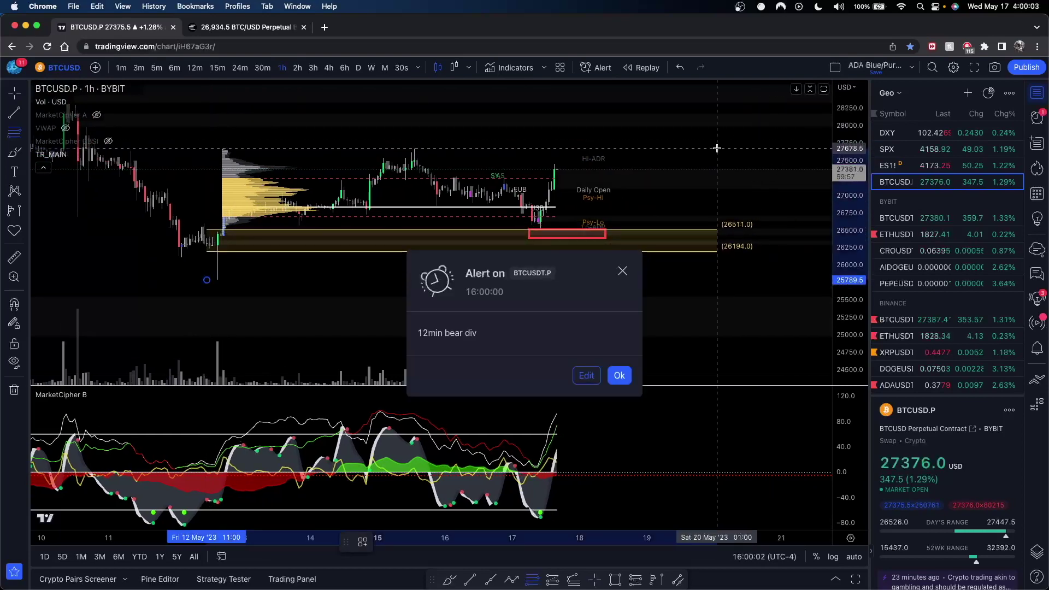
click(716, 148)
click(619, 375)
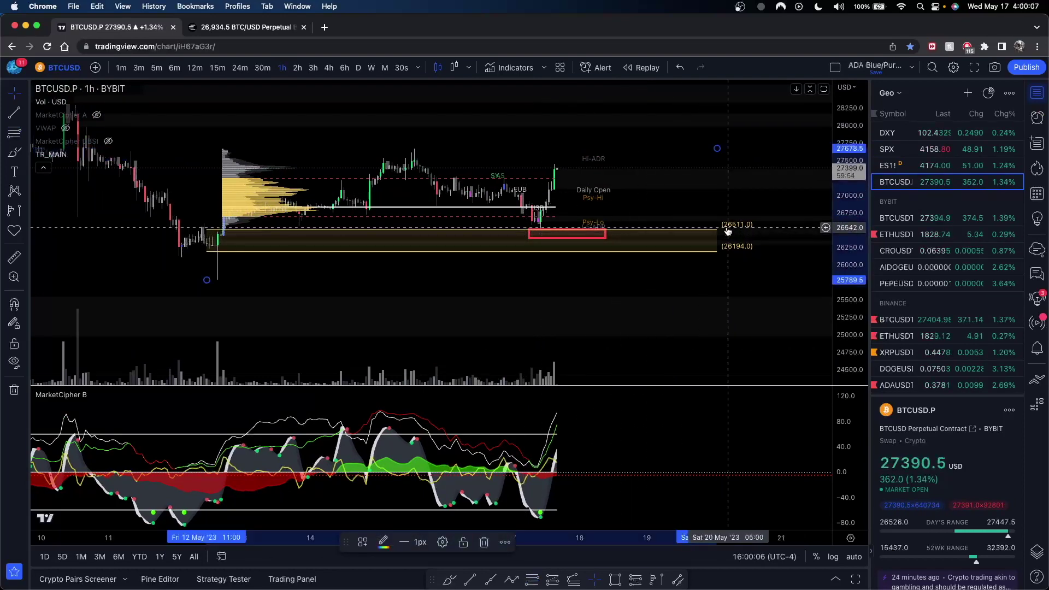
key(Delete)
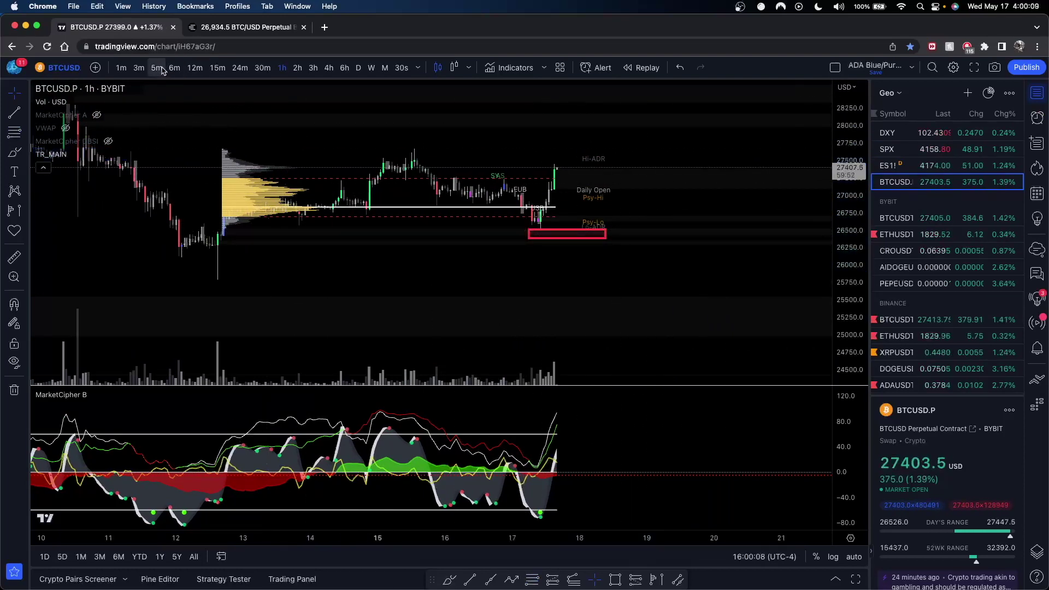
- Review the 15-minute chart, and switch to the 4-hour chart showing the price swings from late April to mid-May
click(216, 68)
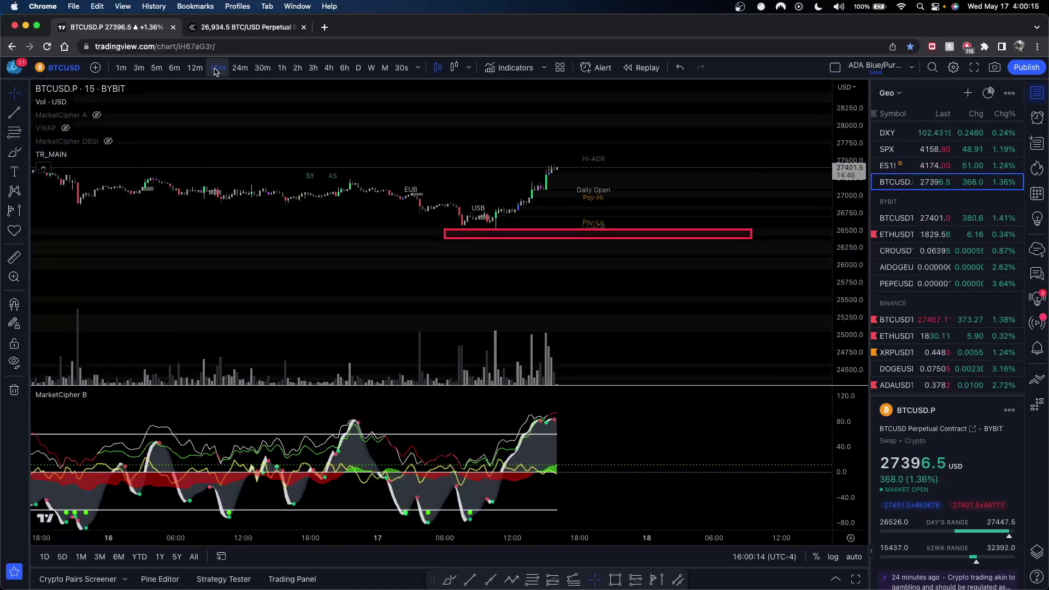
scroll(584, 234, down, 4)
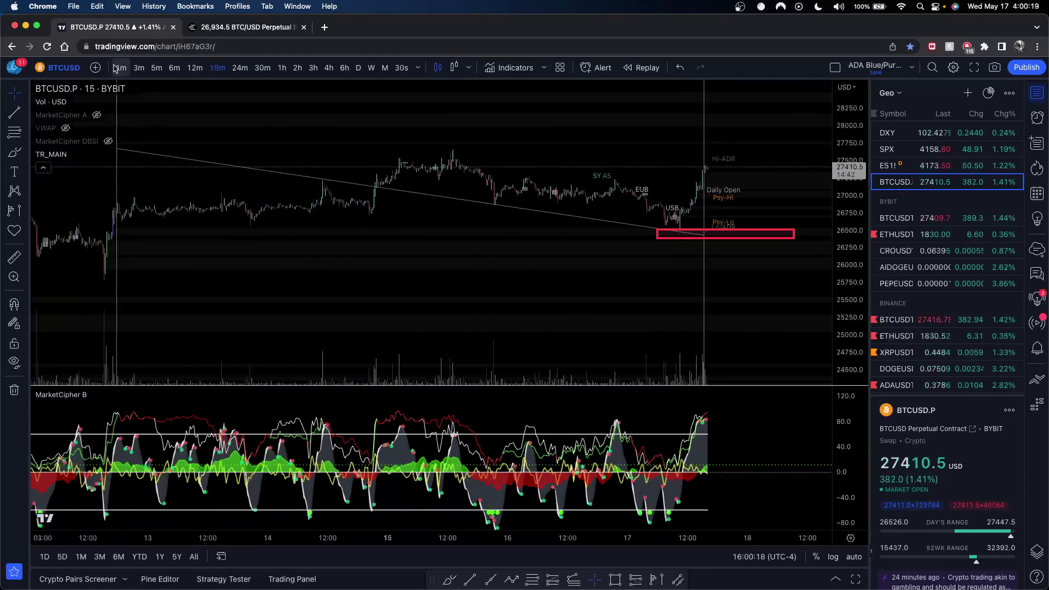
click(358, 67)
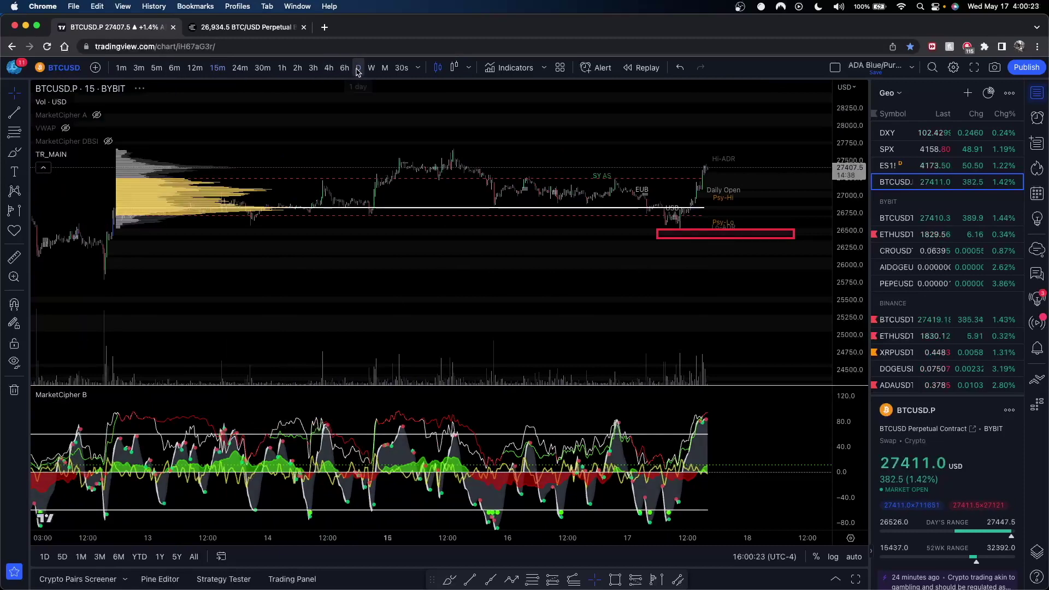
click(328, 67)
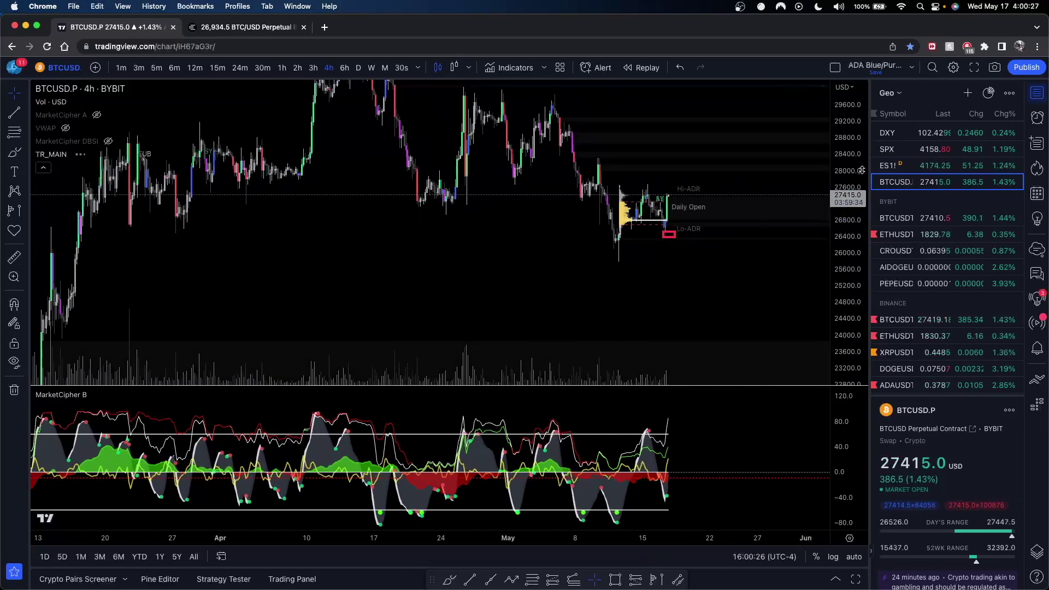
scroll(650, 260, up, 3)
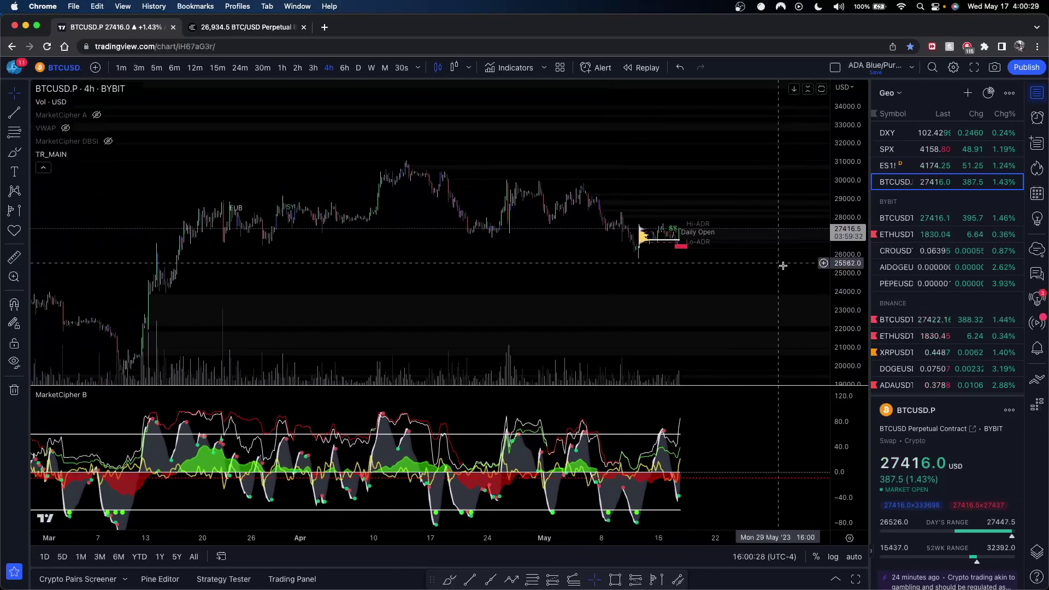
drag(850, 295, 850, 153)
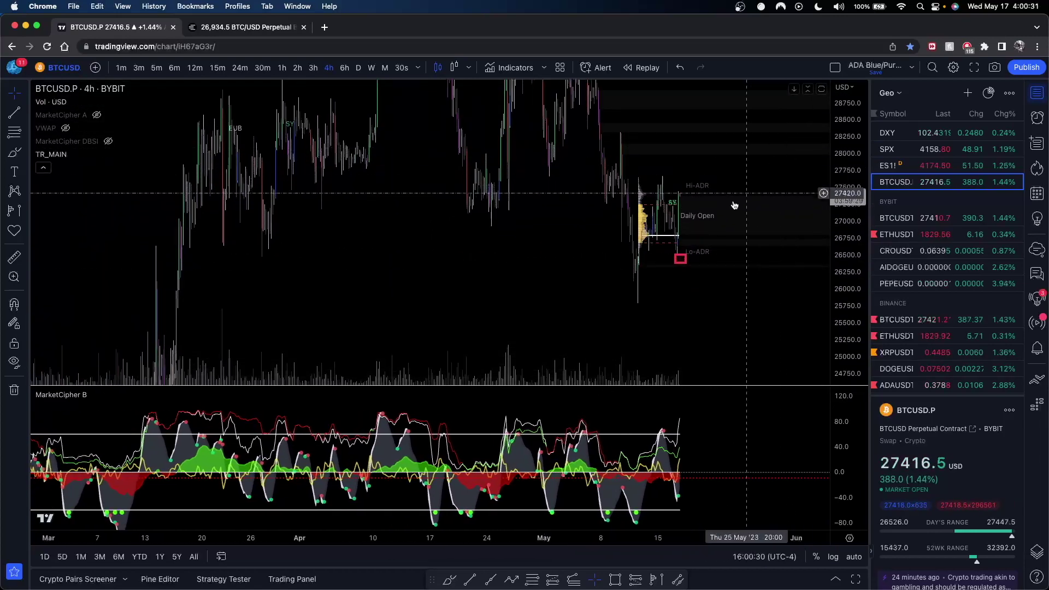
scroll(585, 229, up, 4)
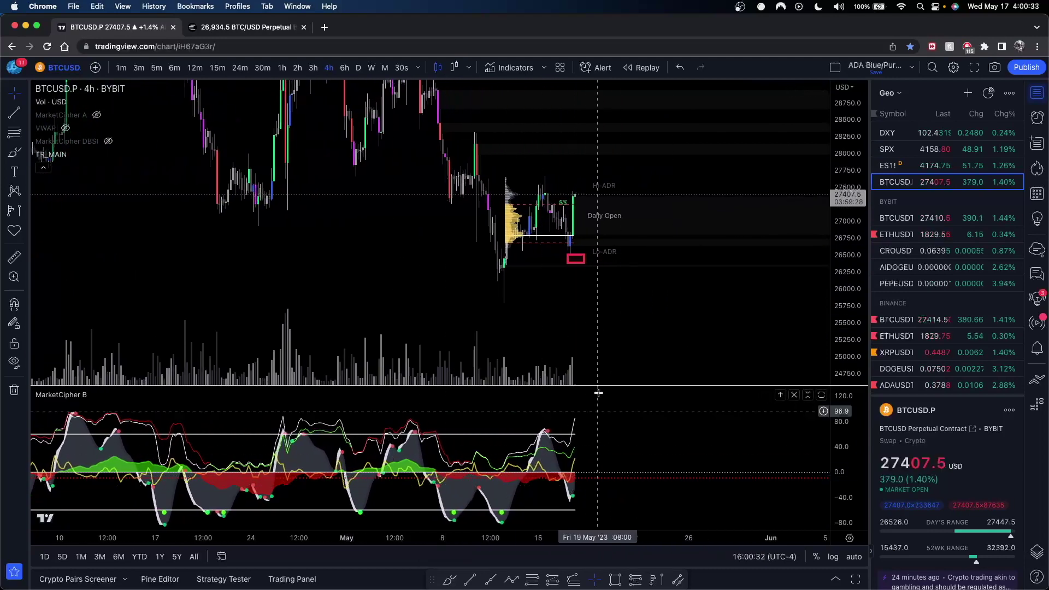
drag(600, 359, 603, 422)
drag(837, 196, 837, 229)
drag(603, 255, 482, 263)
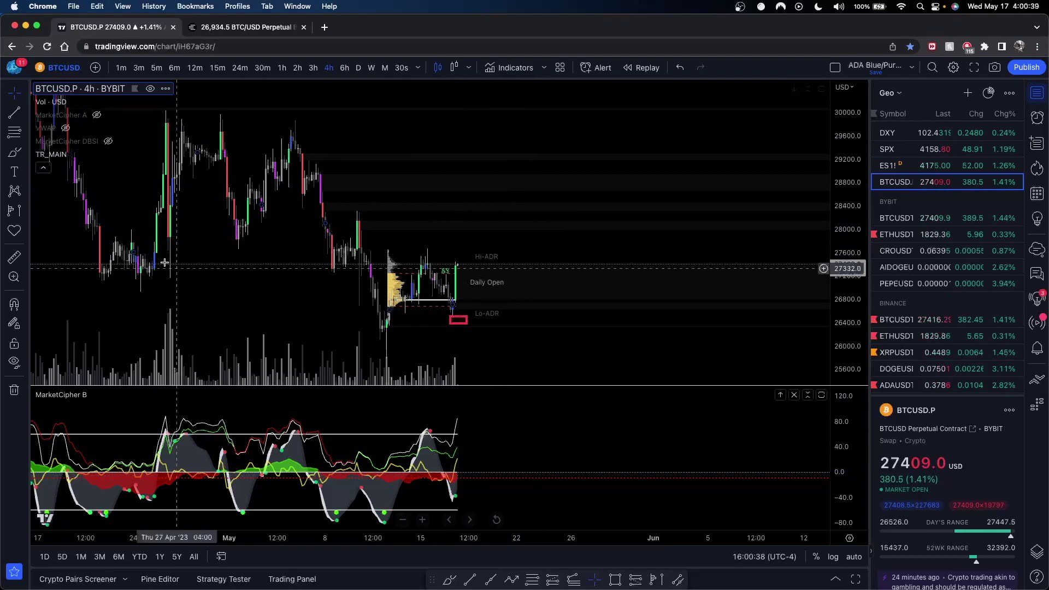
- Circle the latest MarketCipher B trough with the brush, and sketch a price surge to about 30,100 and undo that stroke
click(13, 156)
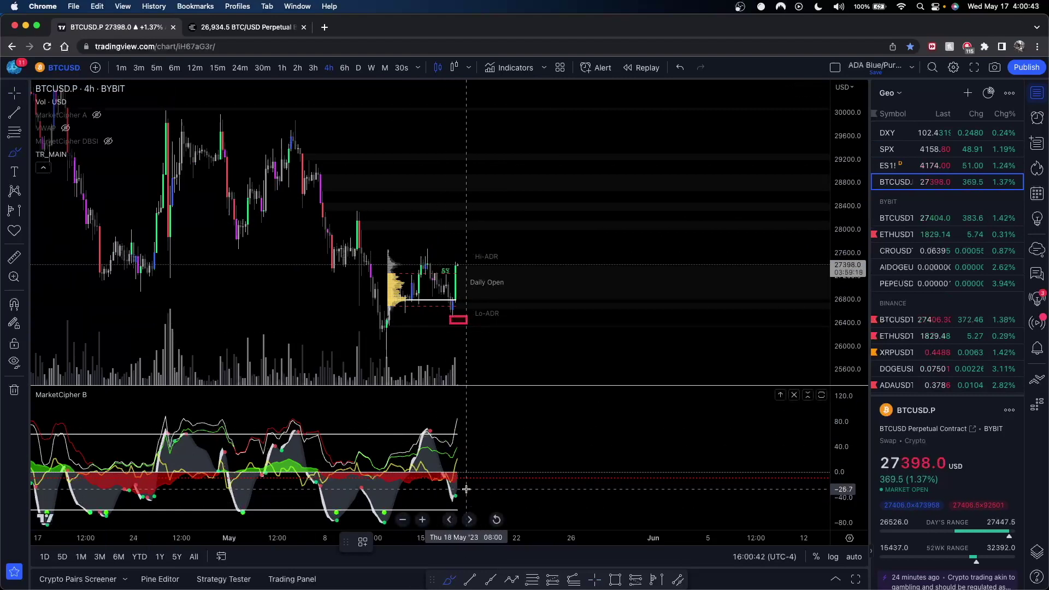
drag(462, 485, 466, 487)
drag(457, 209, 462, 105)
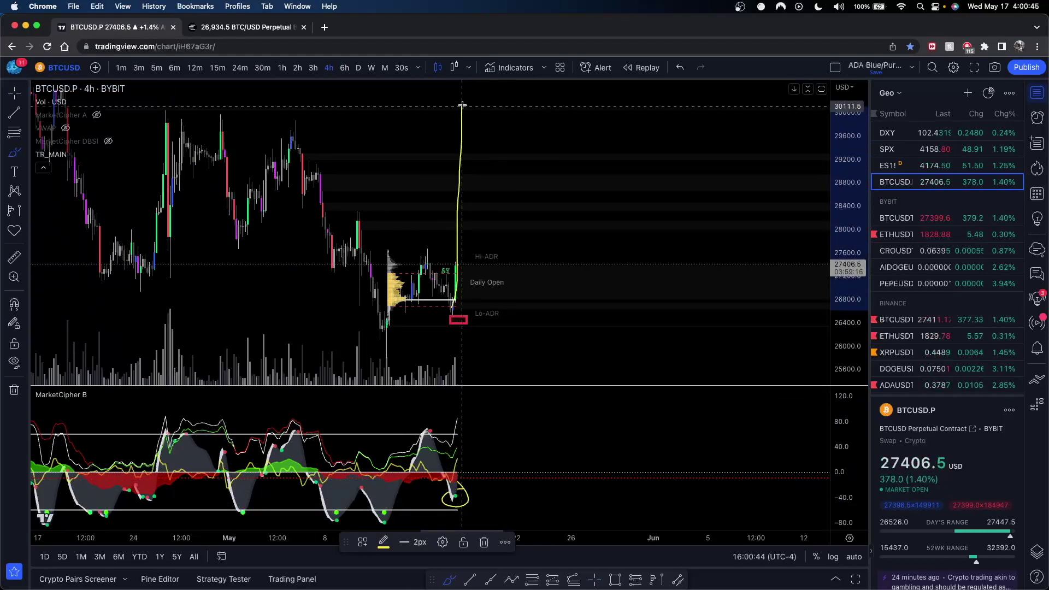
key(super+z)
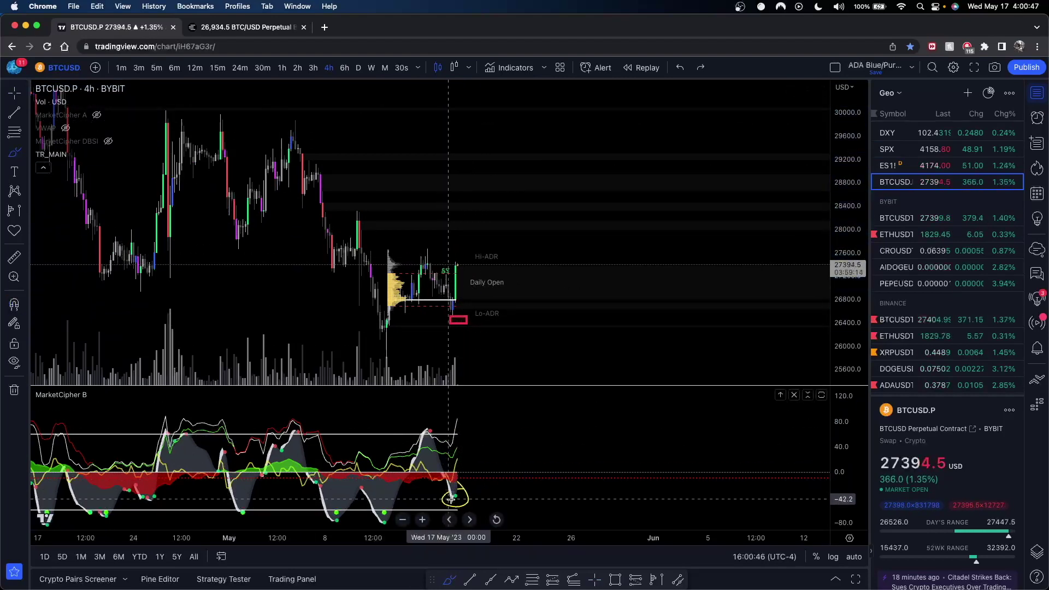
- Undo the brush circle around the latest MarketCipher B trough, and review the 4-hour price swings since March
key(super+z)
drag(458, 219, 617, 221)
drag(844, 208, 827, 280)
scroll(595, 219, down, 5)
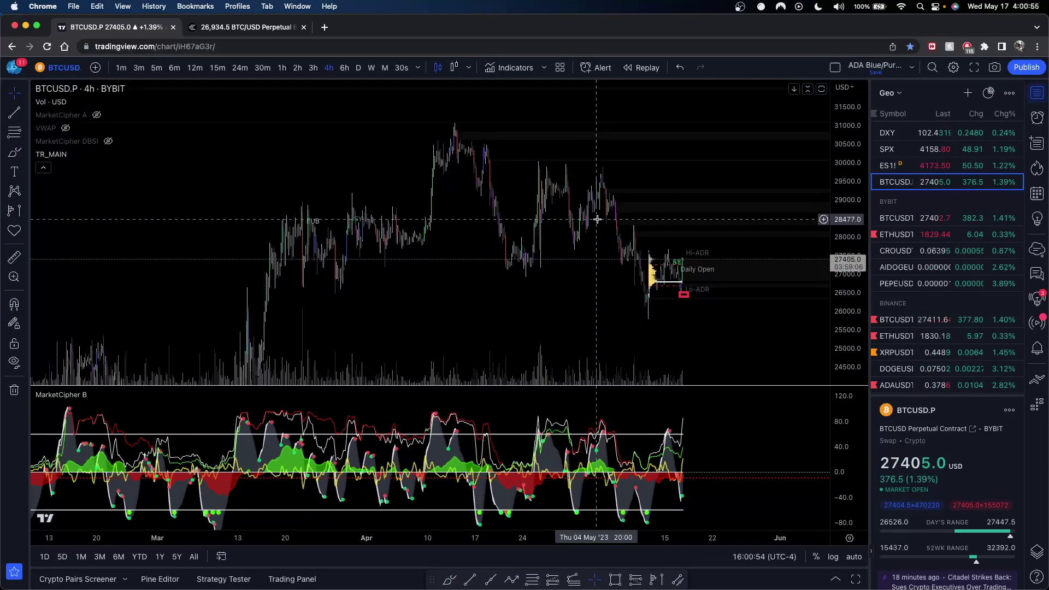
scroll(699, 229, up, 5)
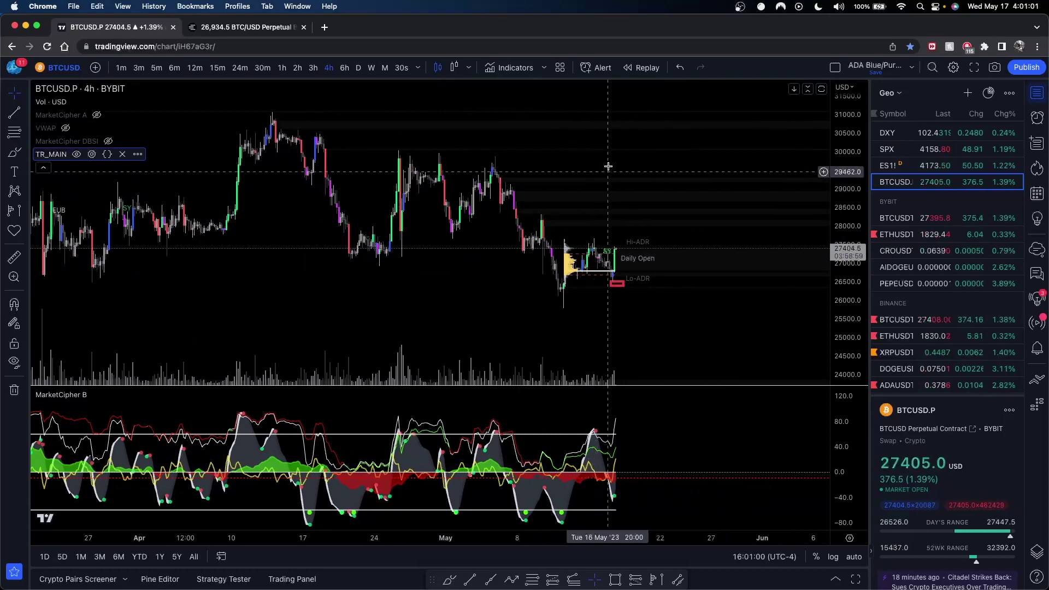
- Switch to the 5-minute chart and collapse the indicator legend
click(156, 68)
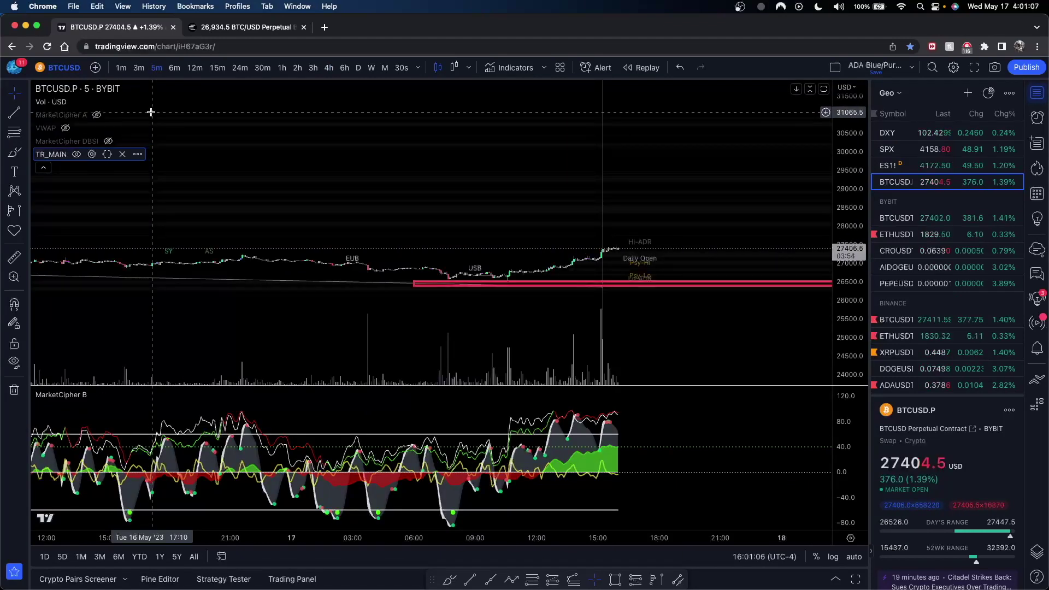
scroll(482, 230, up, 2)
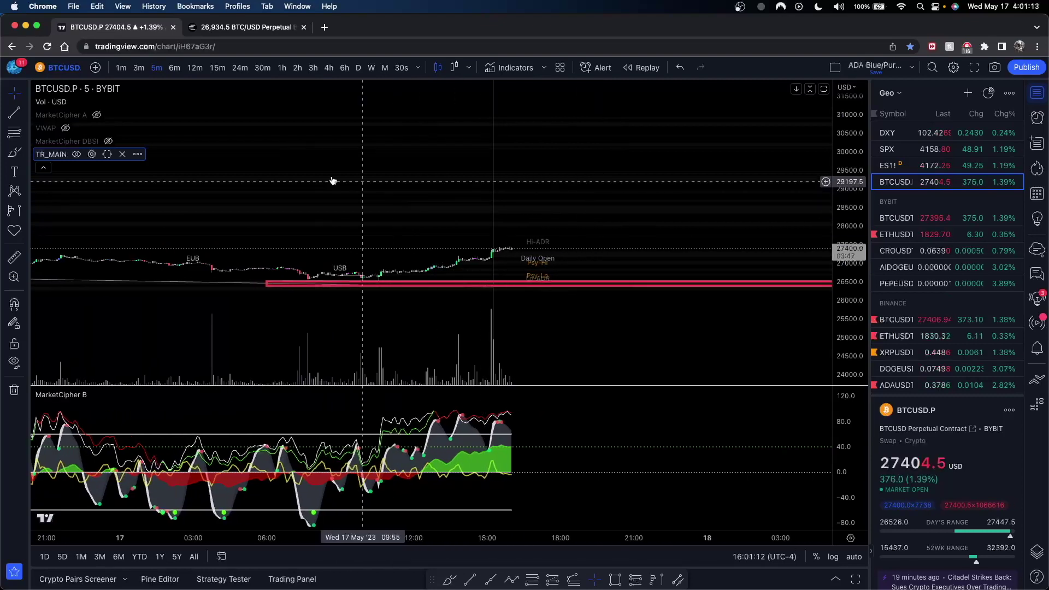
click(43, 167)
scroll(726, 256, left, 4)
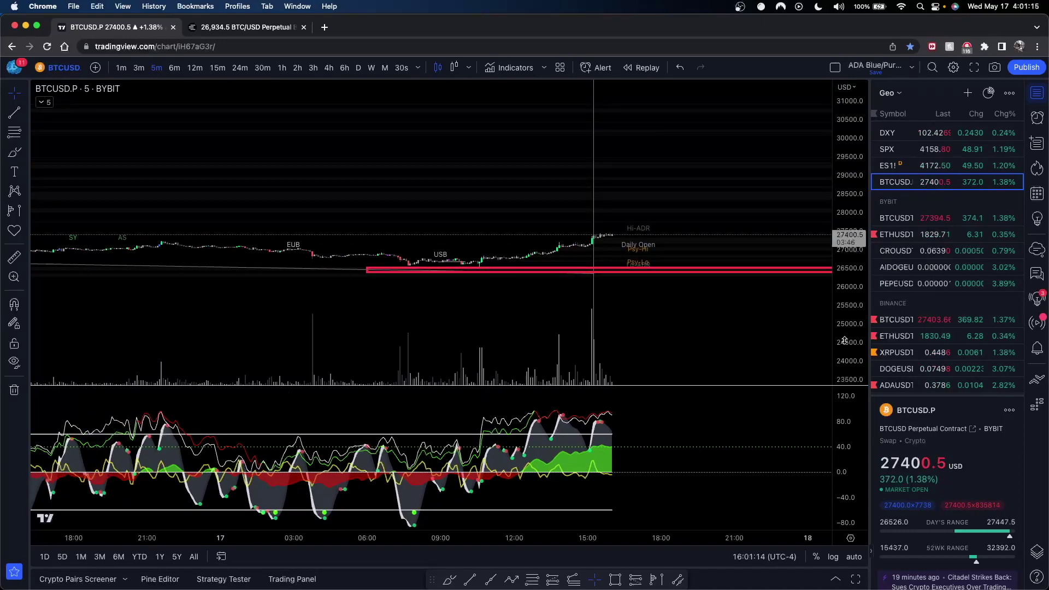
- Stretch the 5-minute price scale to examine the 17 May rally above the red box and its MarketCipher B waves
drag(846, 355, 792, 114)
drag(712, 251, 735, 177)
scroll(736, 176, up, 1)
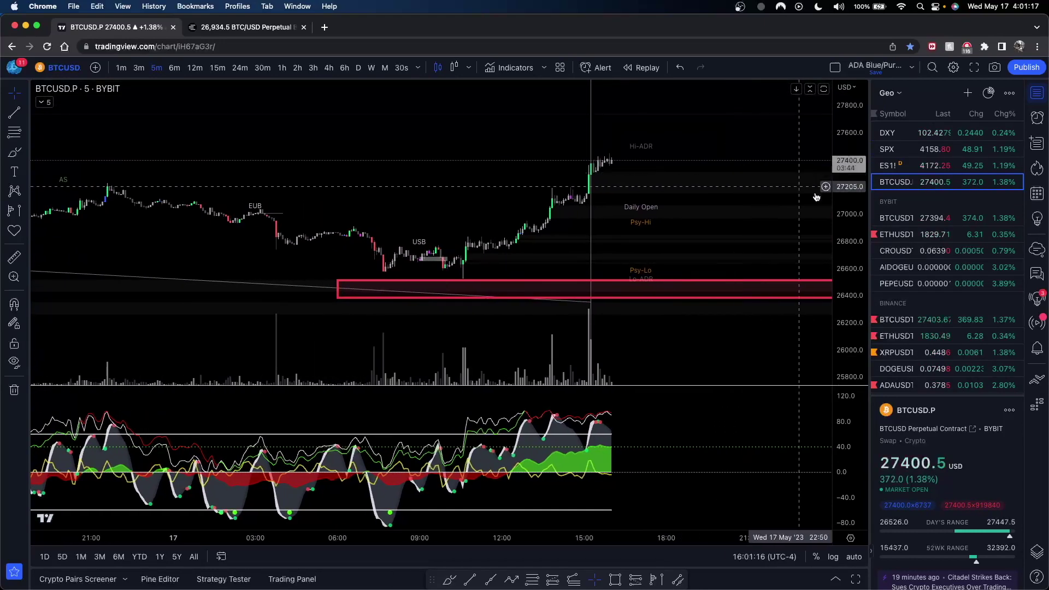
scroll(814, 197, up, 3)
scroll(813, 196, up, 1)
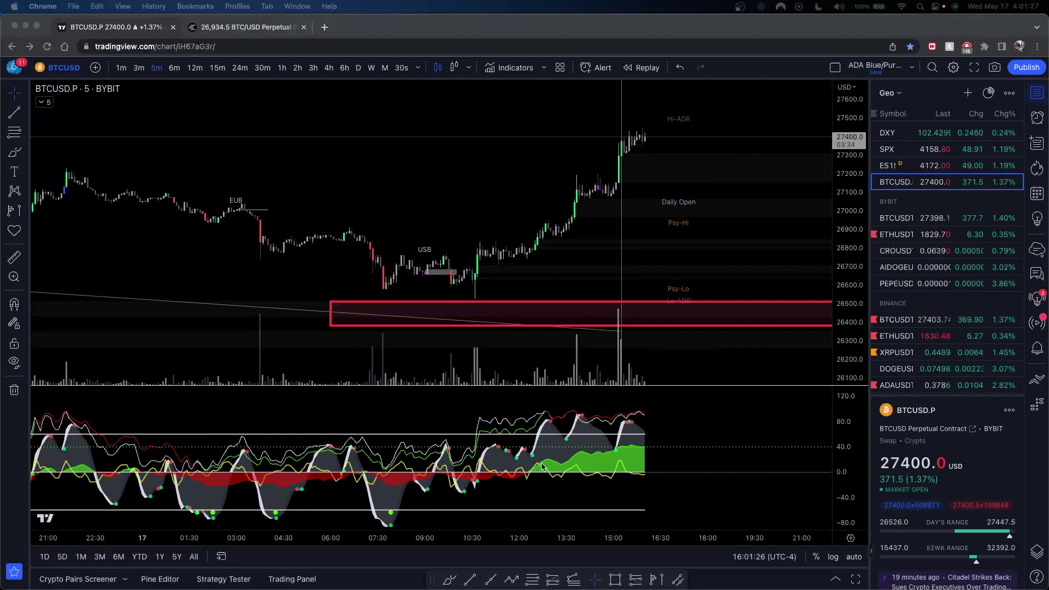
click(723, 157)
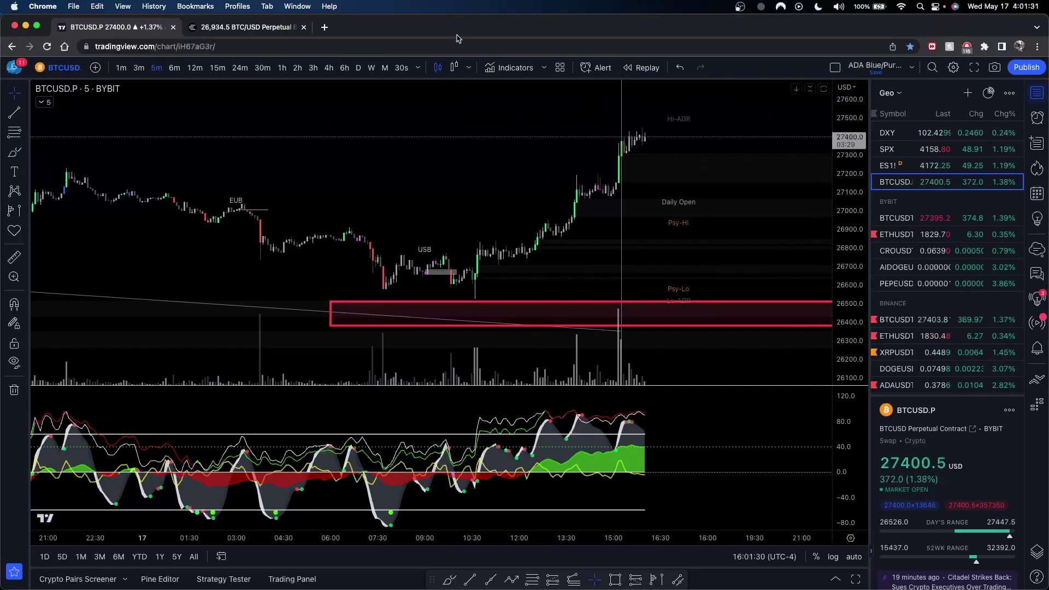
- Compare the latest Bitcoin move on the daily, 4-hour and 1-hour charts
click(359, 67)
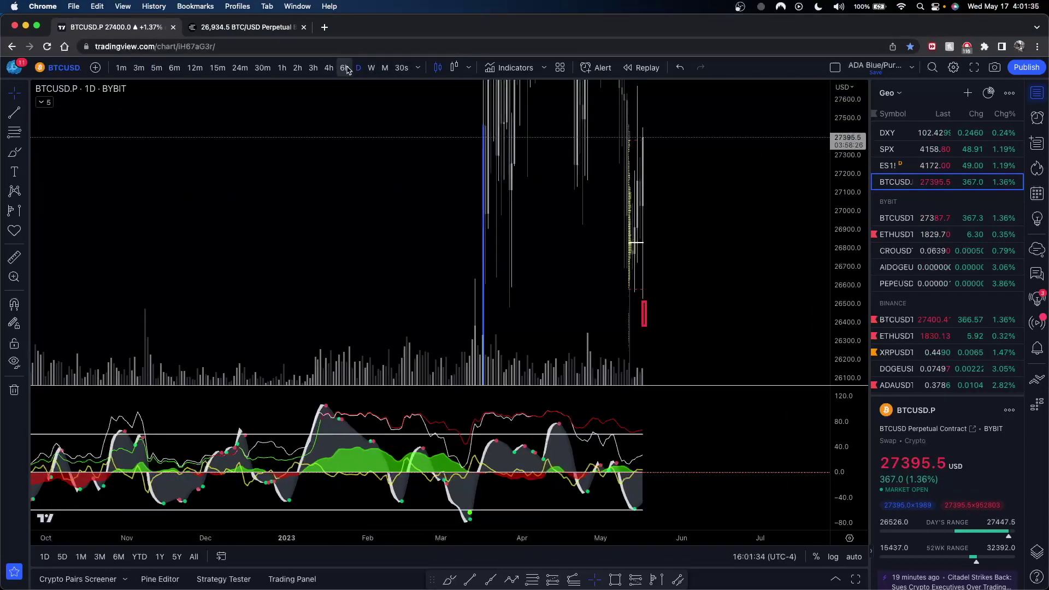
click(328, 68)
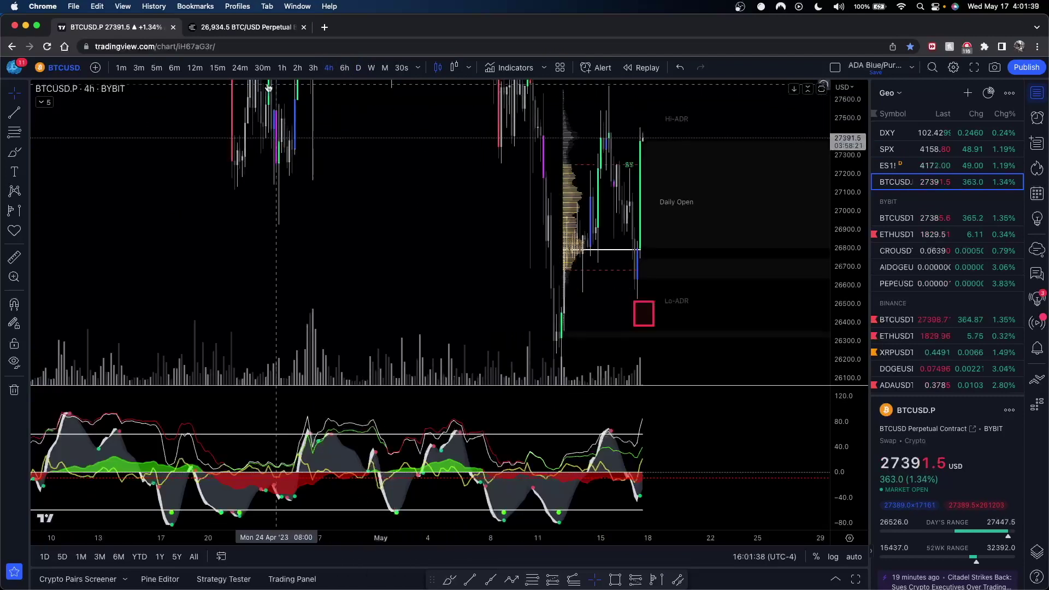
click(281, 69)
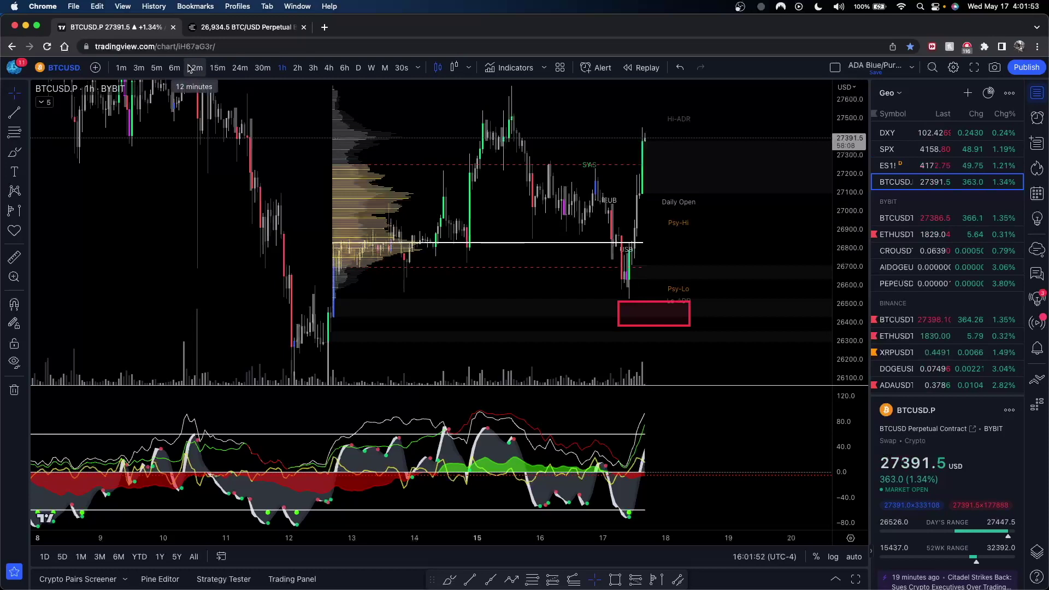
- Return to the 5-minute chart and review the price swings since 15 May against the red box
click(157, 68)
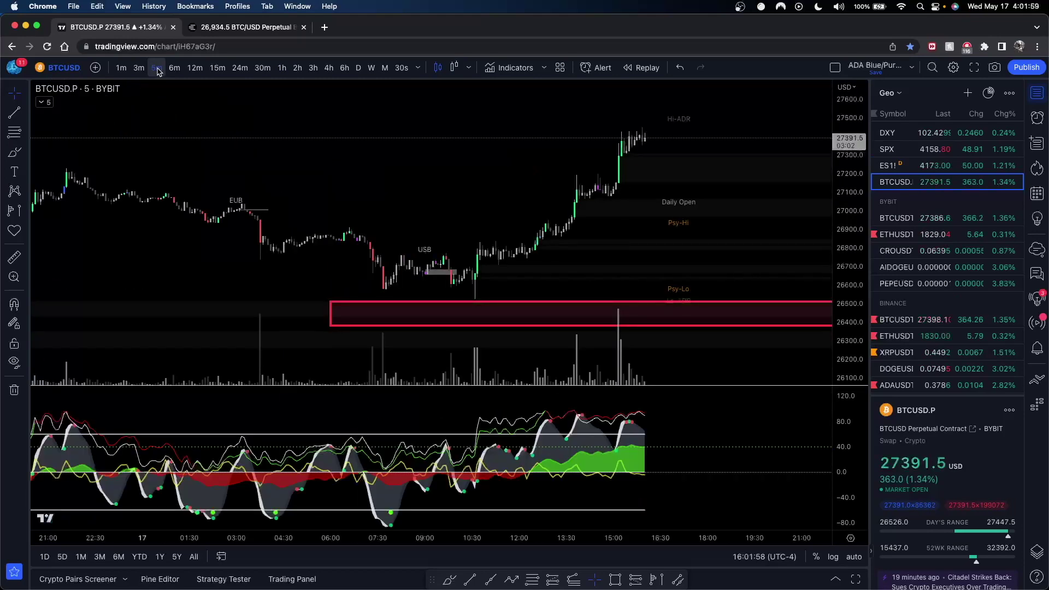
scroll(611, 245, down, 3)
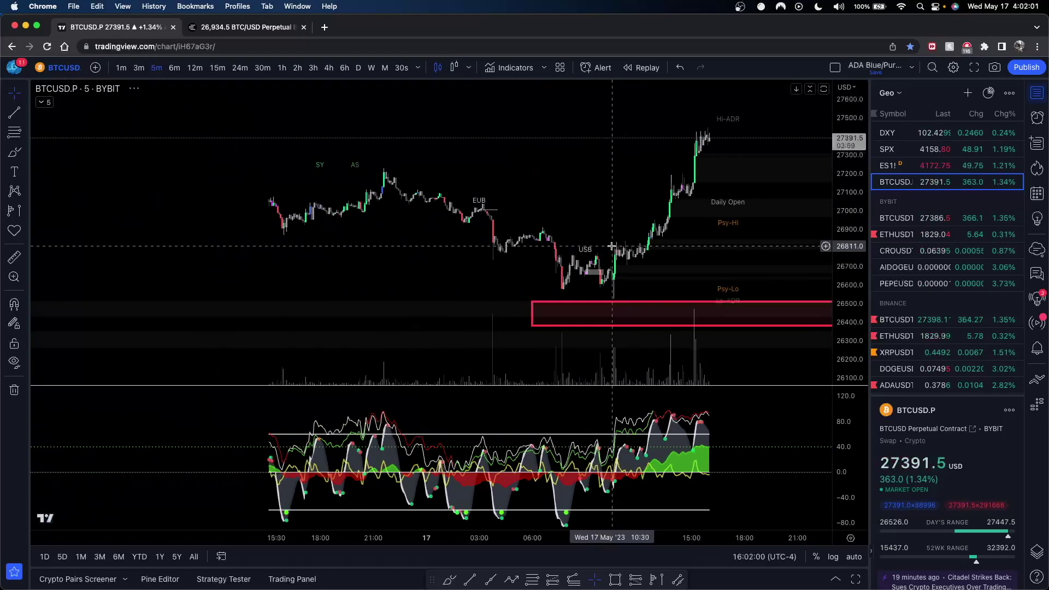
scroll(611, 246, down, 6)
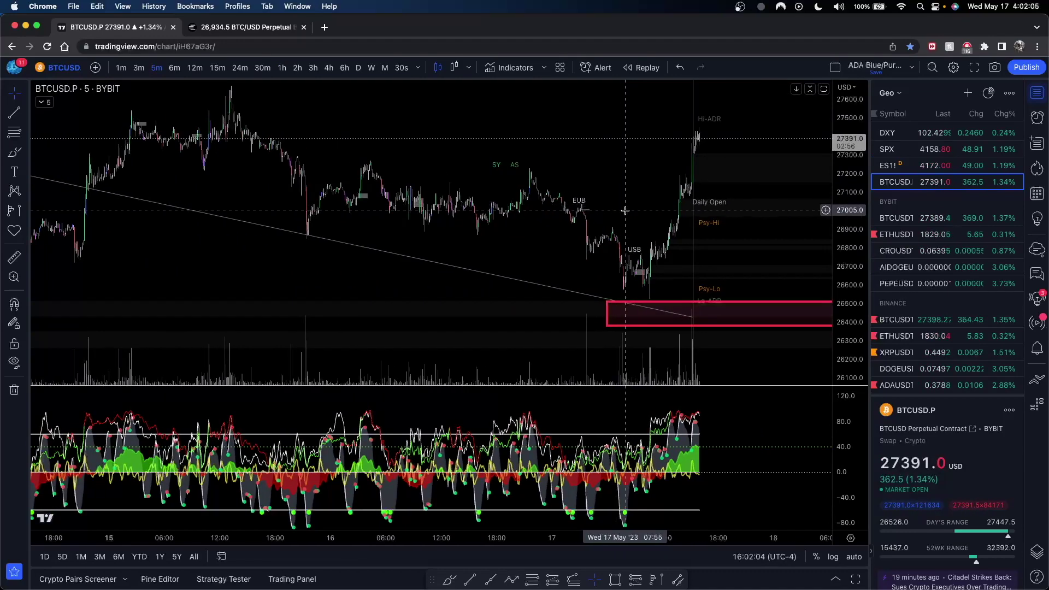
scroll(601, 213, up, 5)
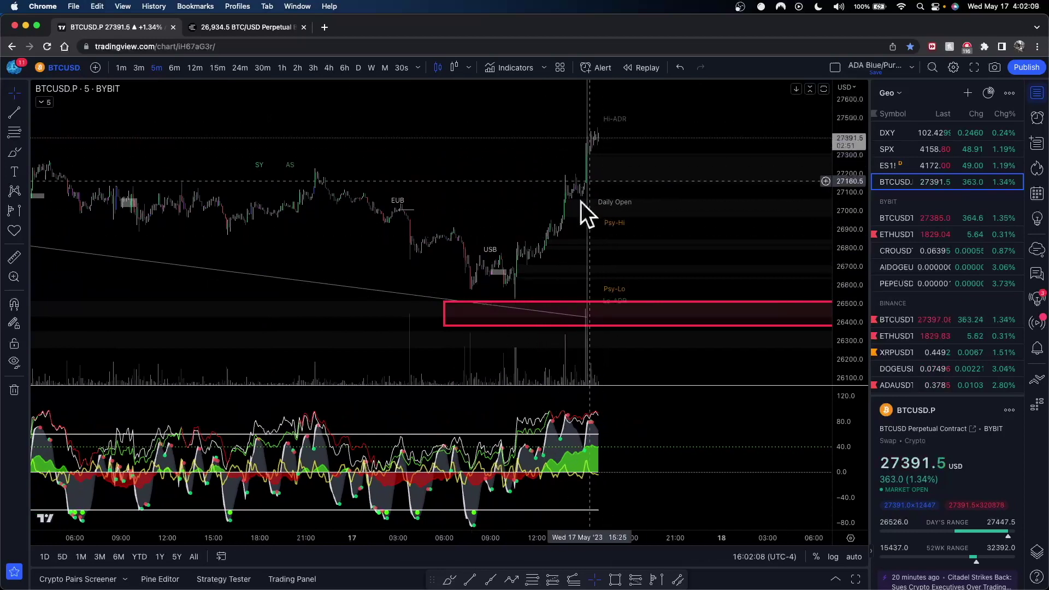
drag(524, 174, 479, 177)
drag(853, 176, 853, 235)
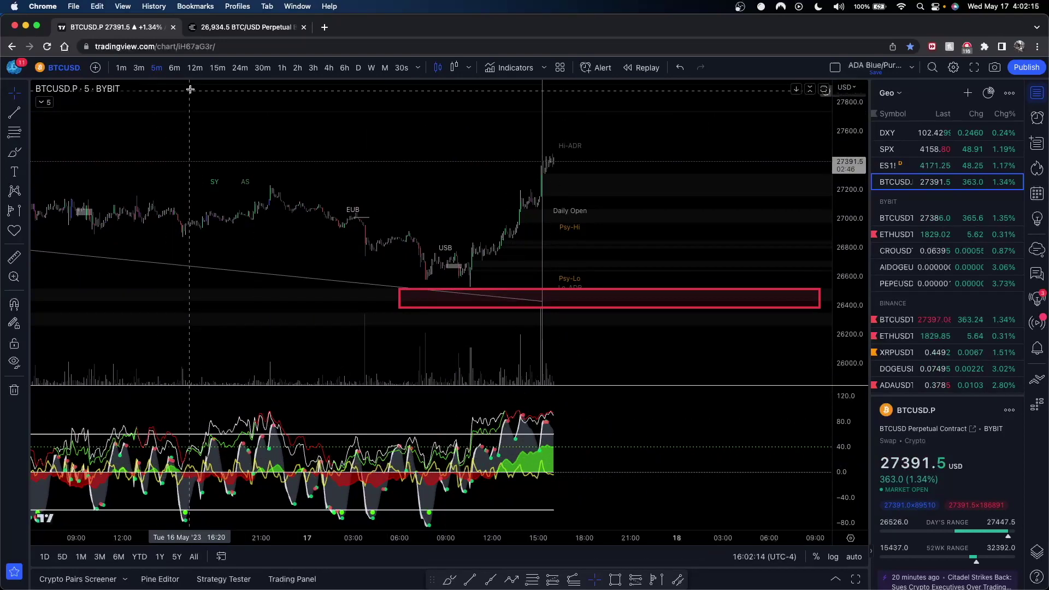
- Check the 12-minute and 5-minute charts, and examine the 17 May climb and its oscillator waves on the 1-minute chart
click(195, 68)
click(156, 68)
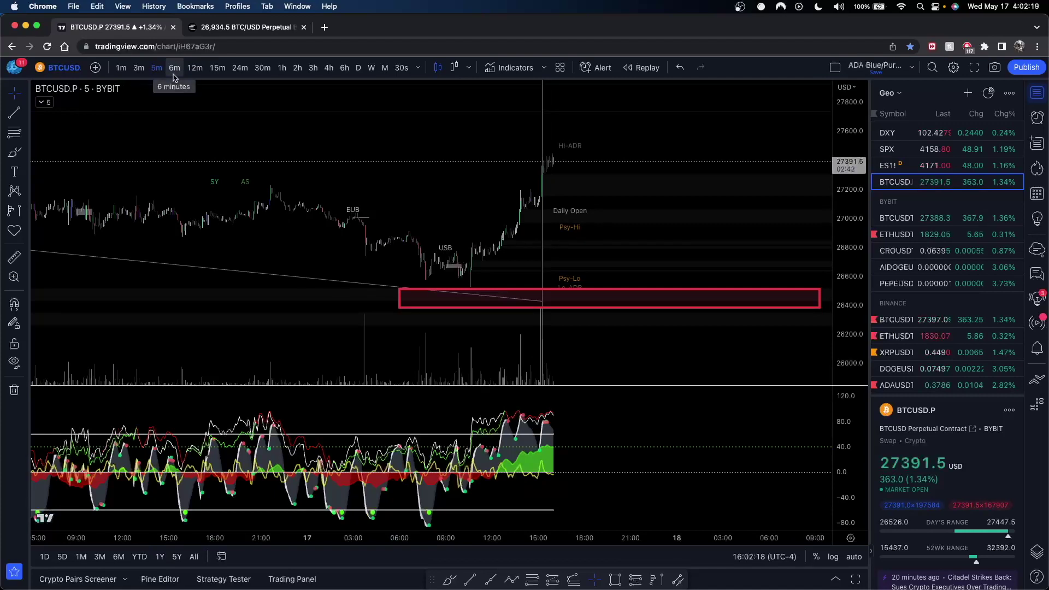
click(121, 67)
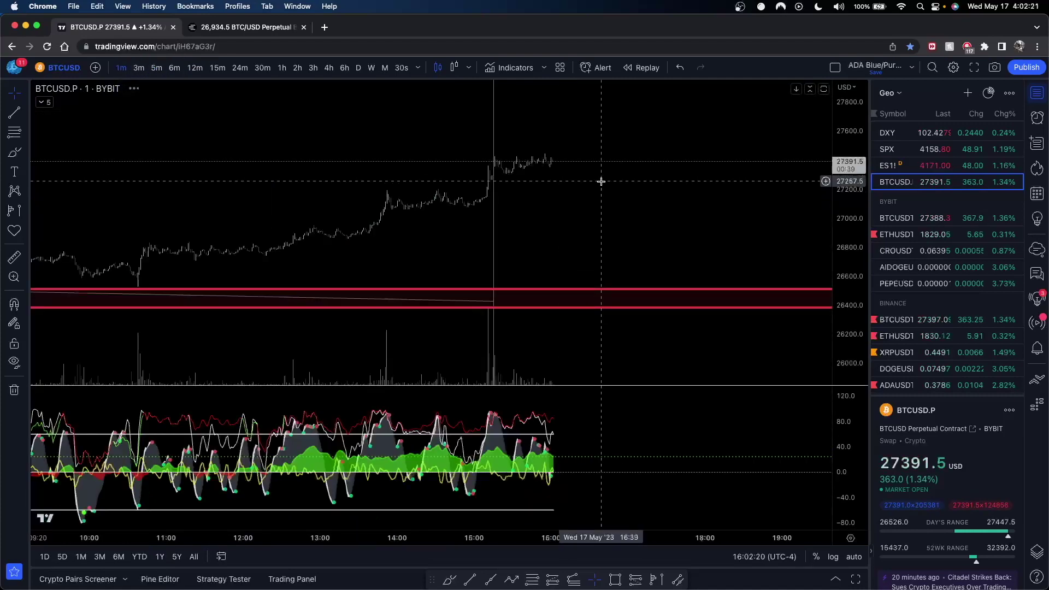
scroll(786, 215, down, 1)
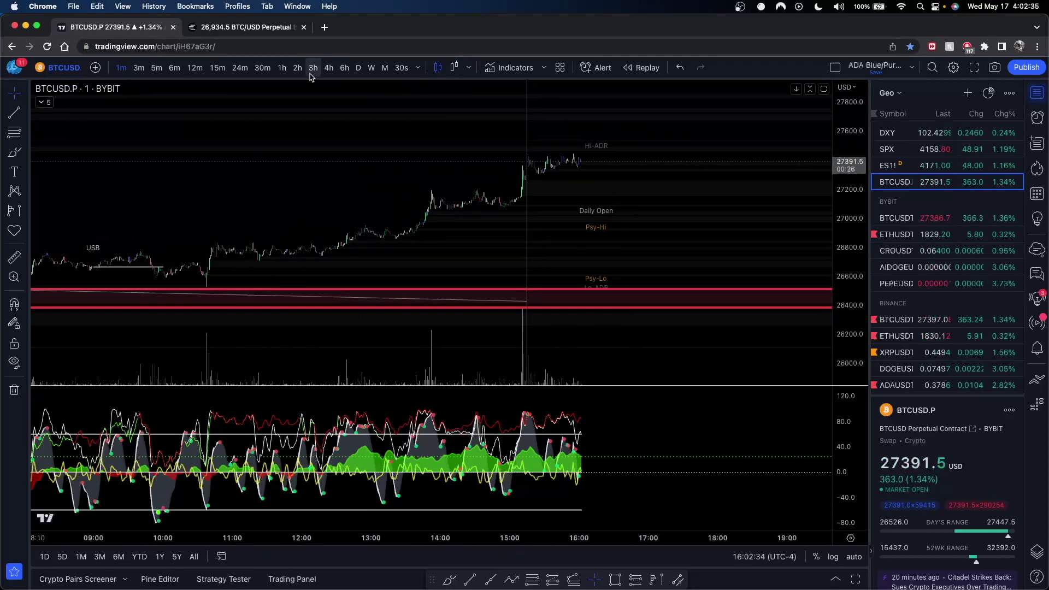
- Check the daily and 4-hour charts, and examine the 17 May rally more closely on the 3-minute chart
click(358, 68)
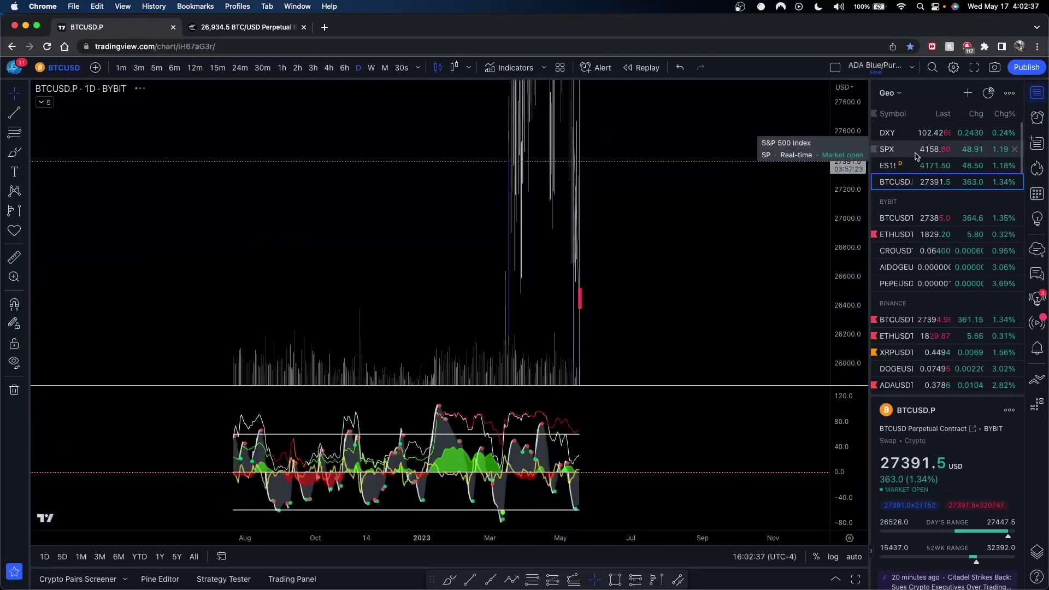
click(328, 69)
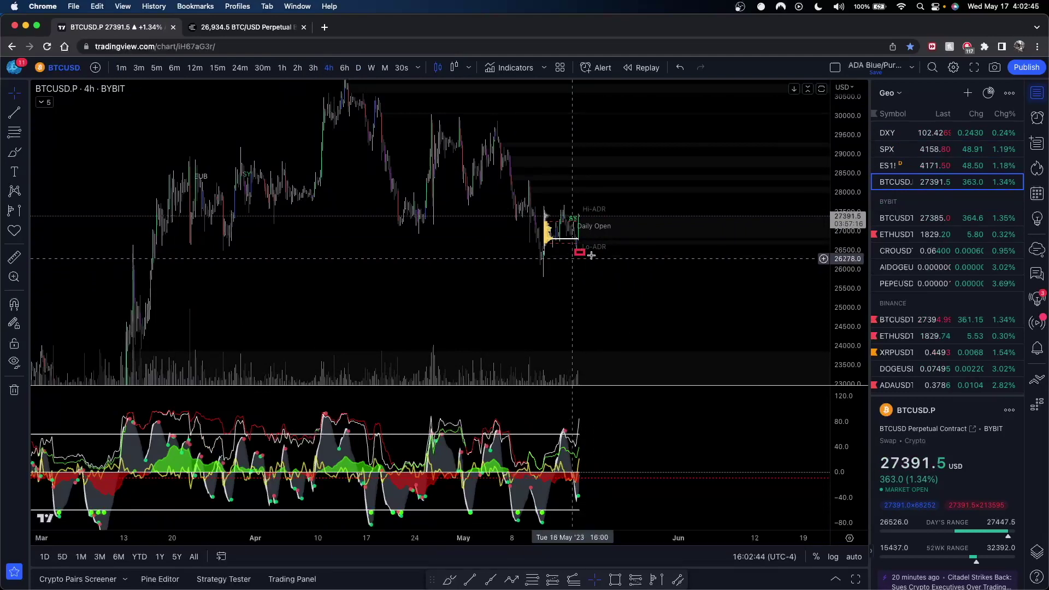
click(139, 68)
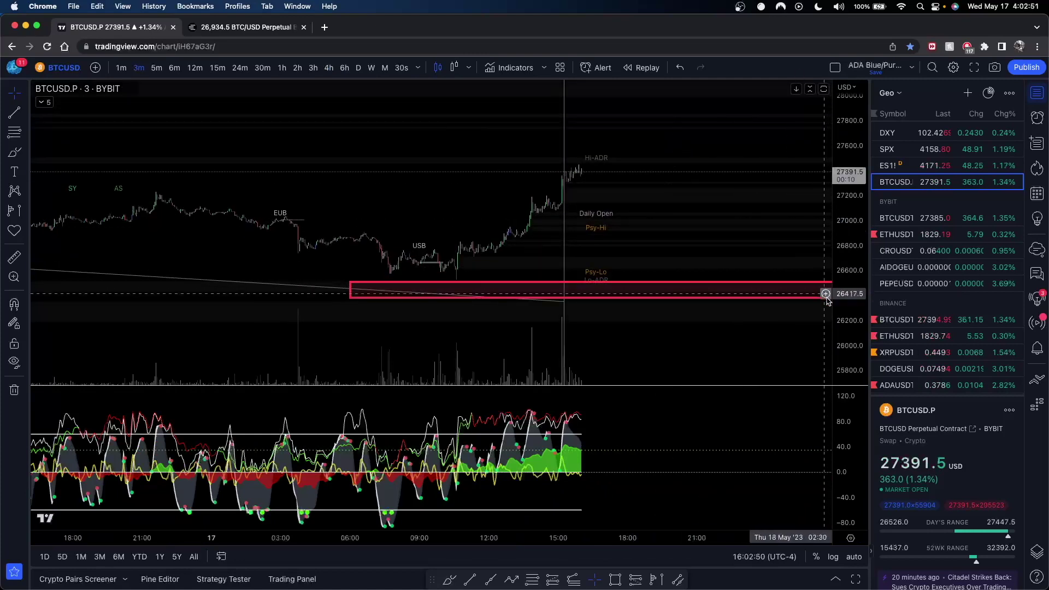
drag(841, 297, 842, 210)
drag(698, 222, 624, 239)
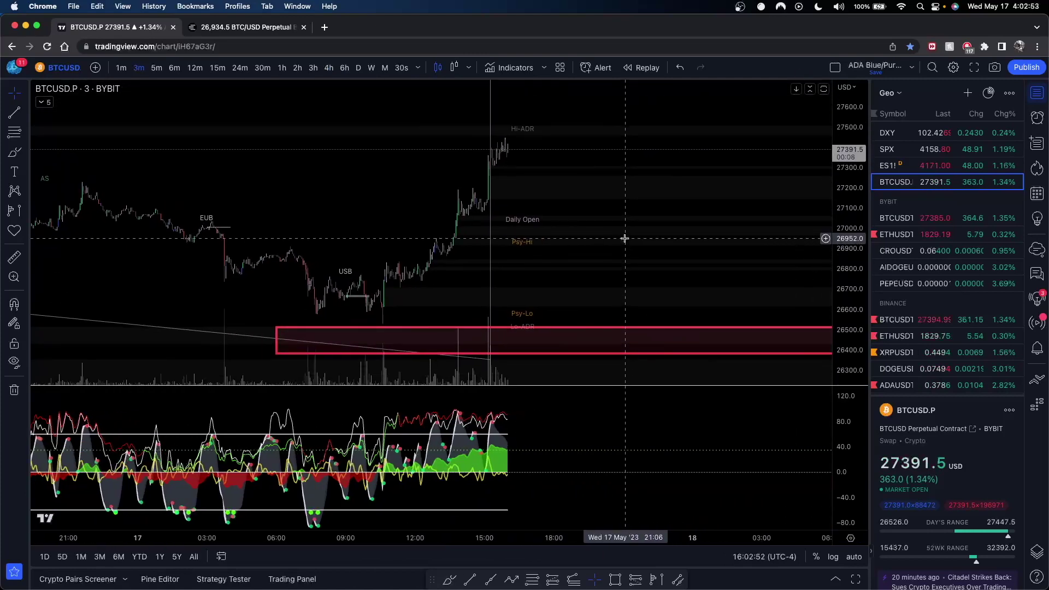
- Check the 5-minute and 12-minute charts, and examine the rebound from the 17 May low with MarketCipher B on the 24-minute chart
click(157, 68)
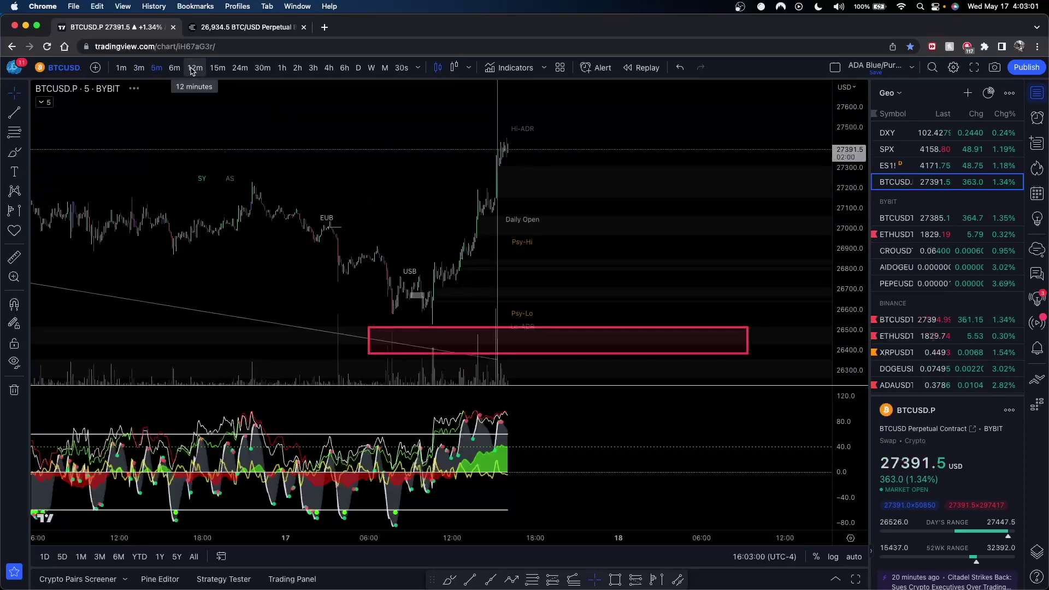
click(192, 68)
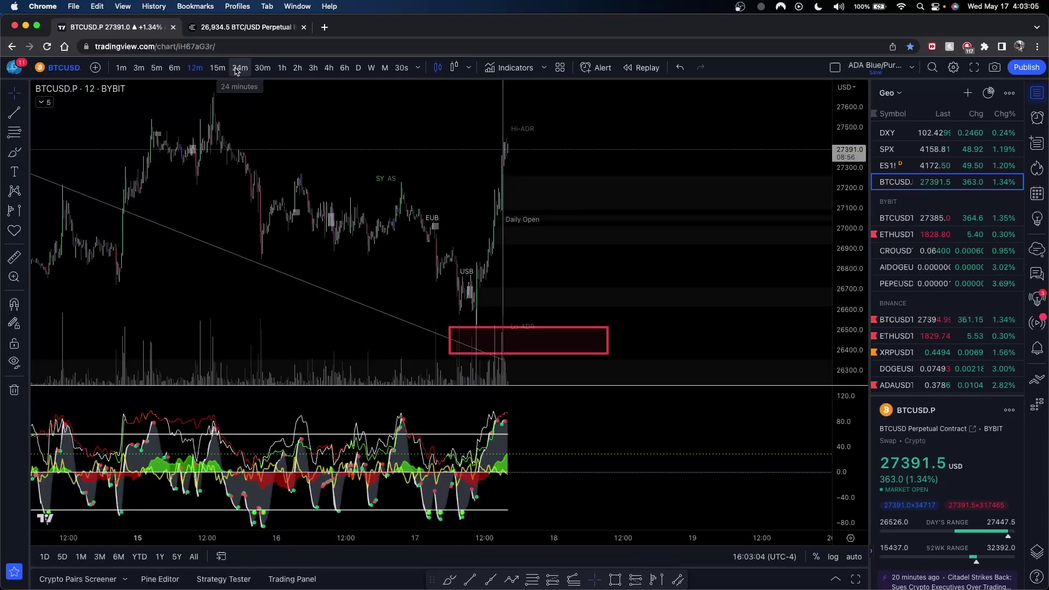
click(240, 68)
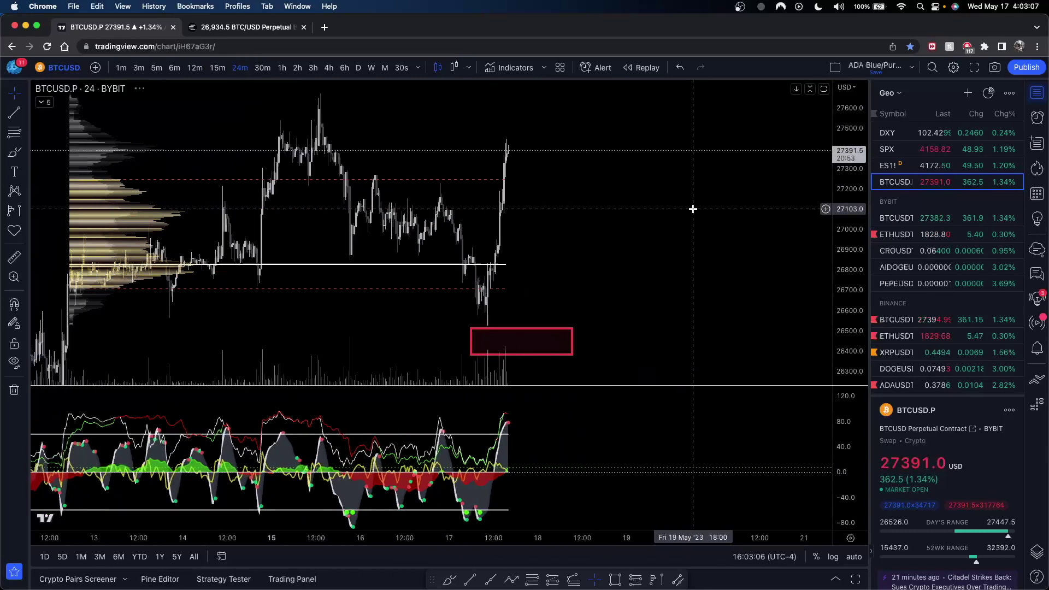
scroll(692, 209, up, 5)
drag(492, 231, 707, 211)
scroll(390, 211, down, 1)
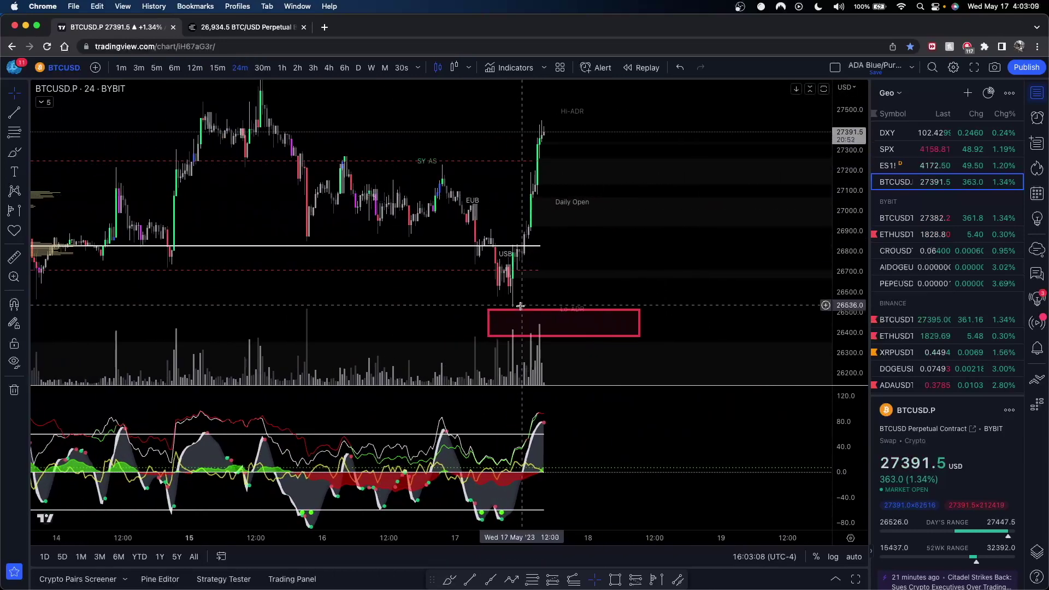
drag(555, 494, 590, 479)
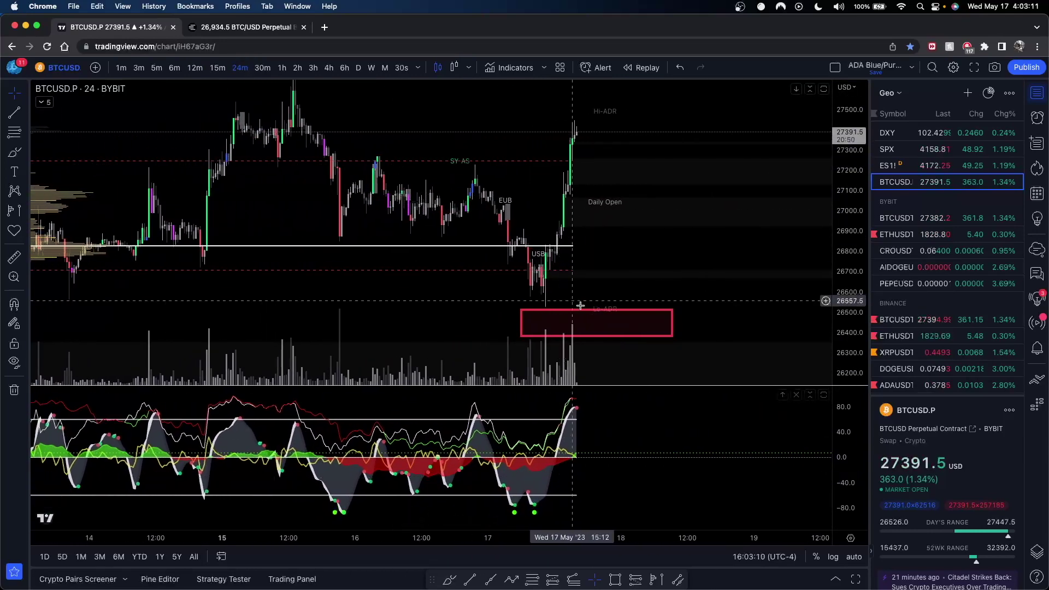
drag(613, 299, 578, 278)
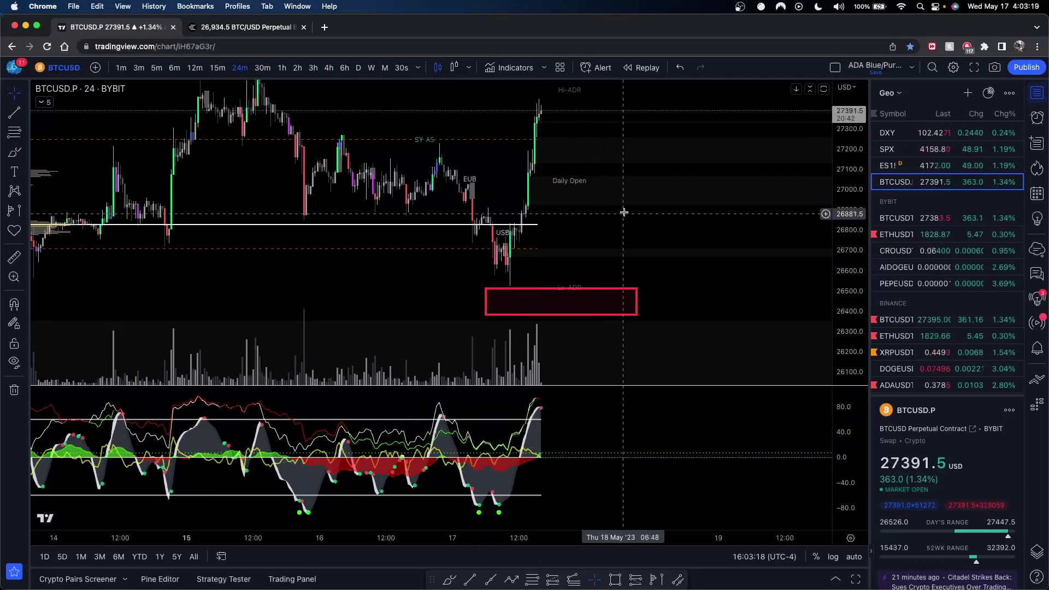
drag(506, 269, 436, 312)
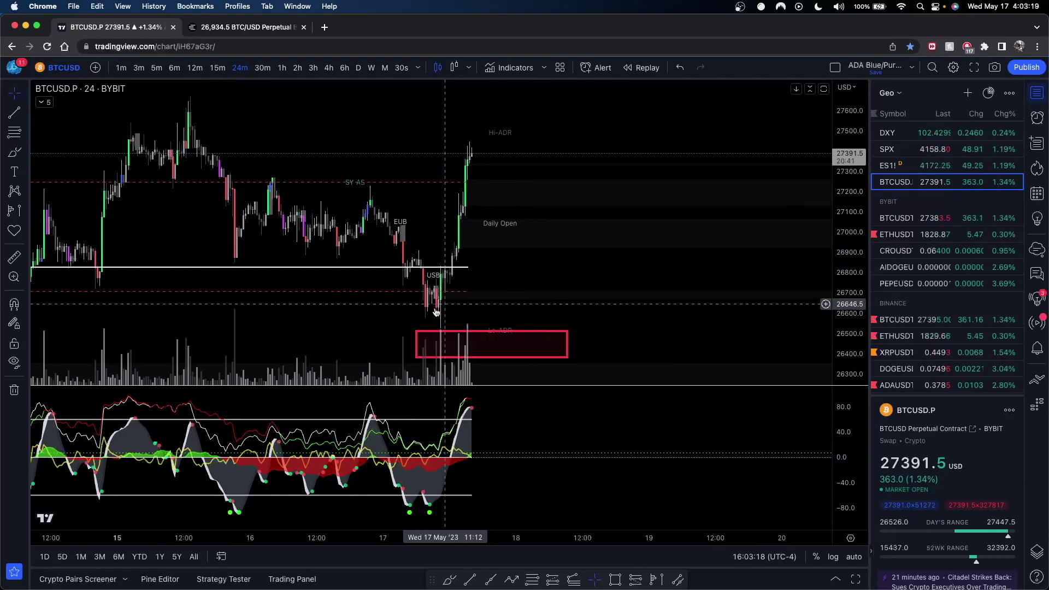
- Switch to the 1-hour chart and measure the price rise from the 17 May low to the latest candle
click(281, 68)
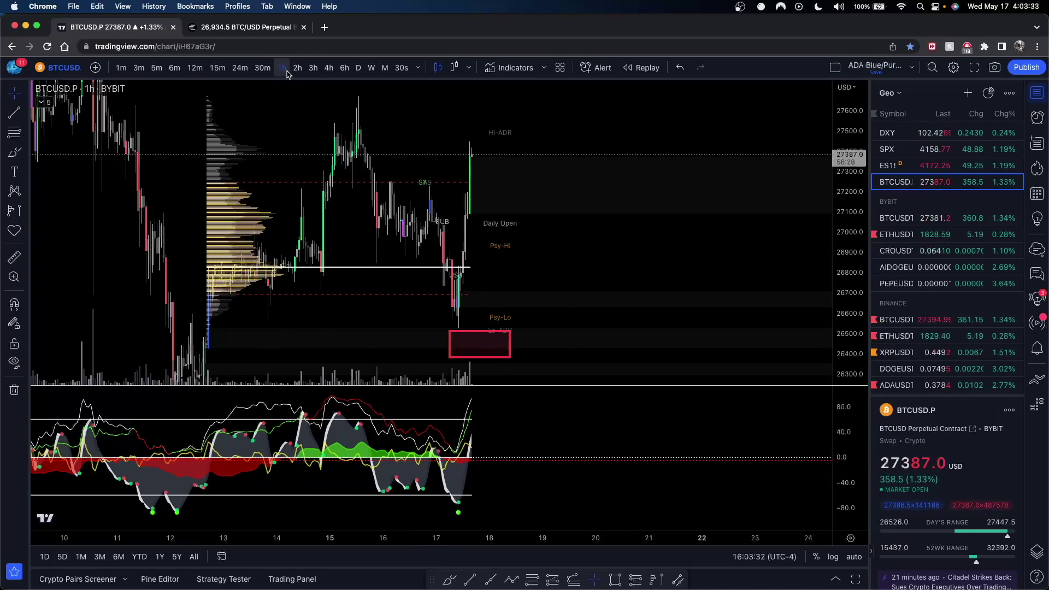
shift+click(472, 325)
click(483, 154)
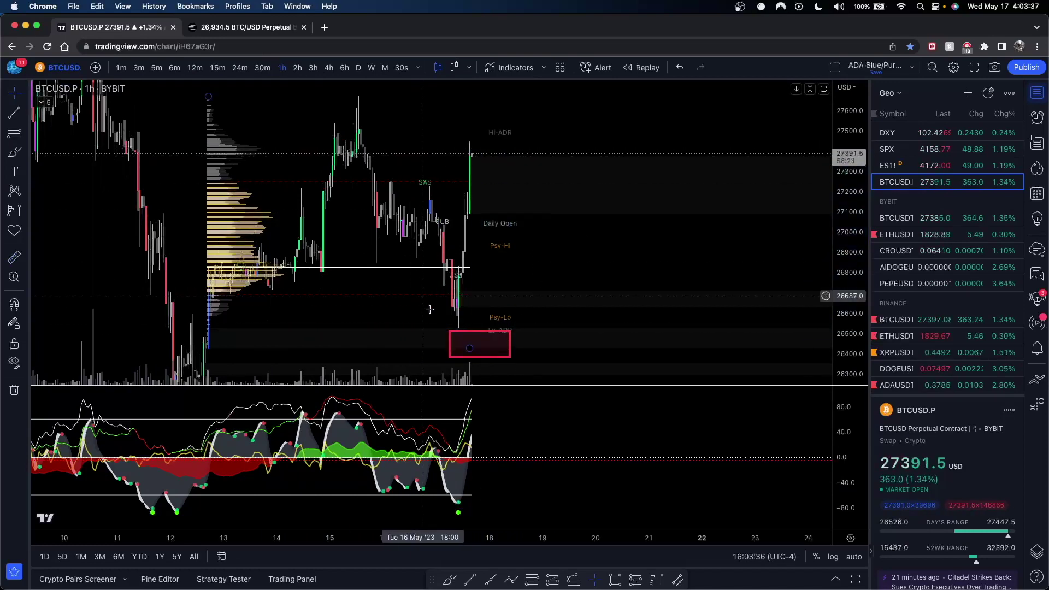
- Check the 2-hour chart, and switch to the 4-hour chart with a compressed price scale showing the swings since mid-April
click(297, 67)
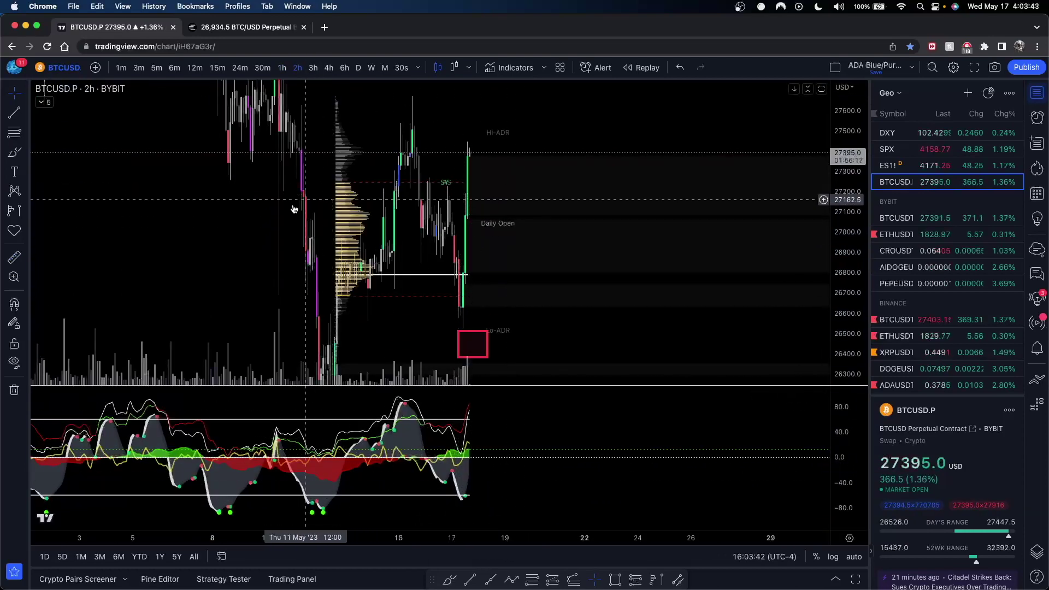
click(328, 67)
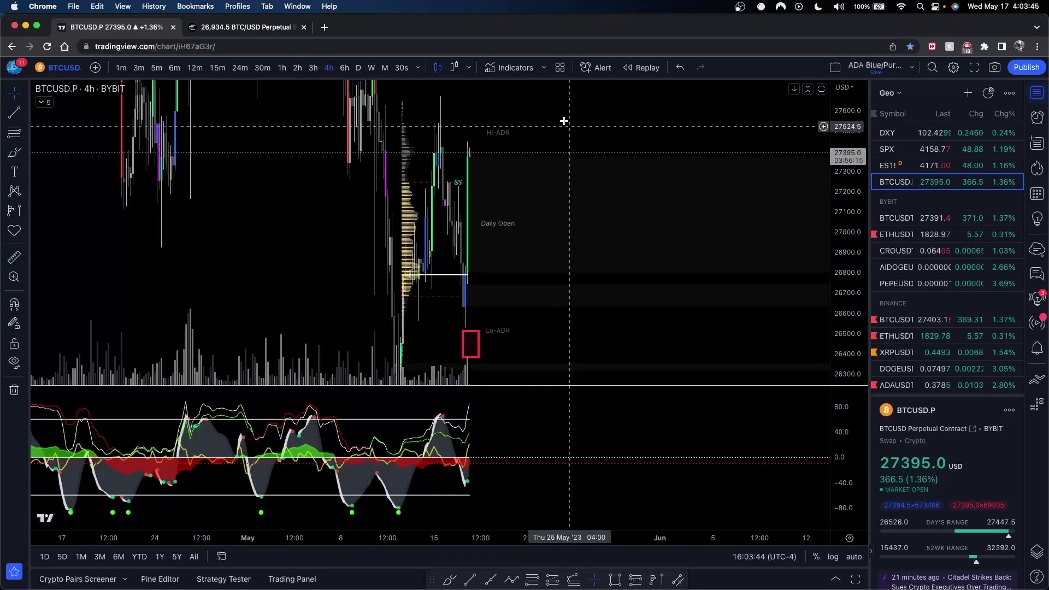
drag(671, 237, 715, 234)
drag(841, 168, 842, 319)
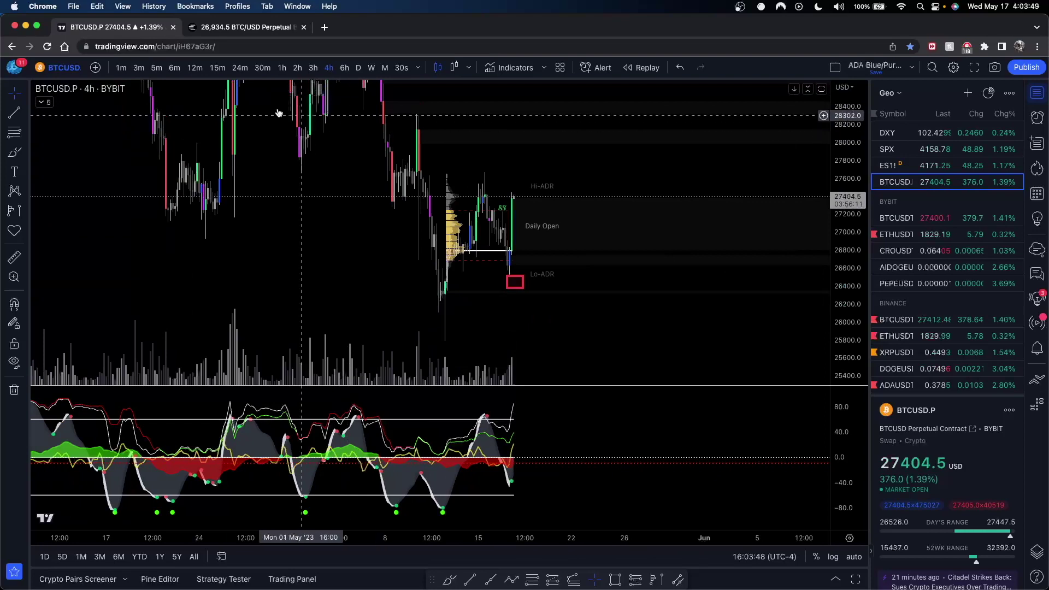
- Check the 17 May move on the 5-minute chart, and switch to the 15-minute chart
click(156, 68)
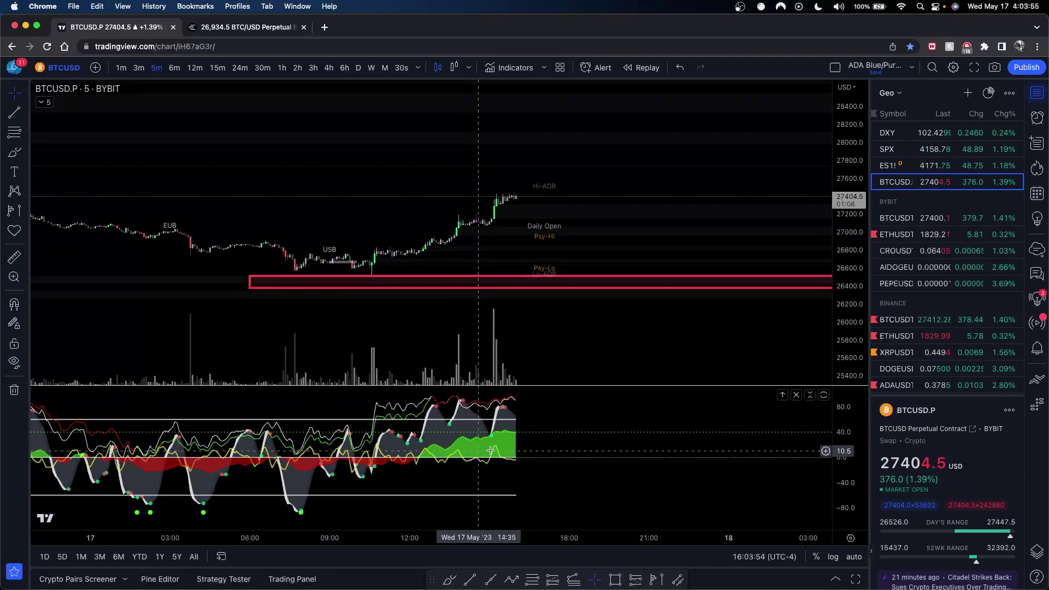
scroll(506, 459, down, 3)
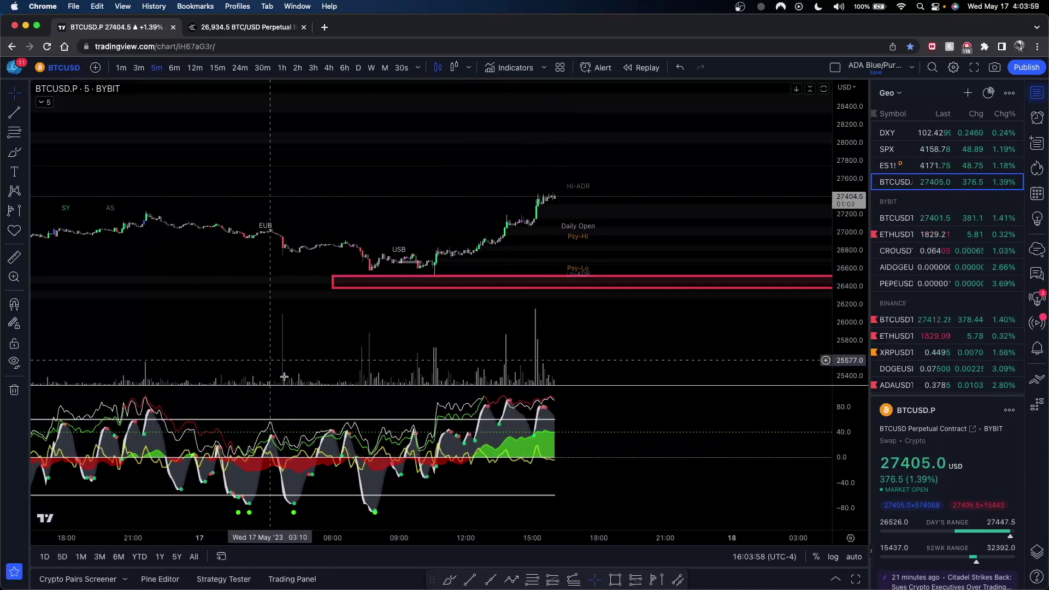
click(217, 68)
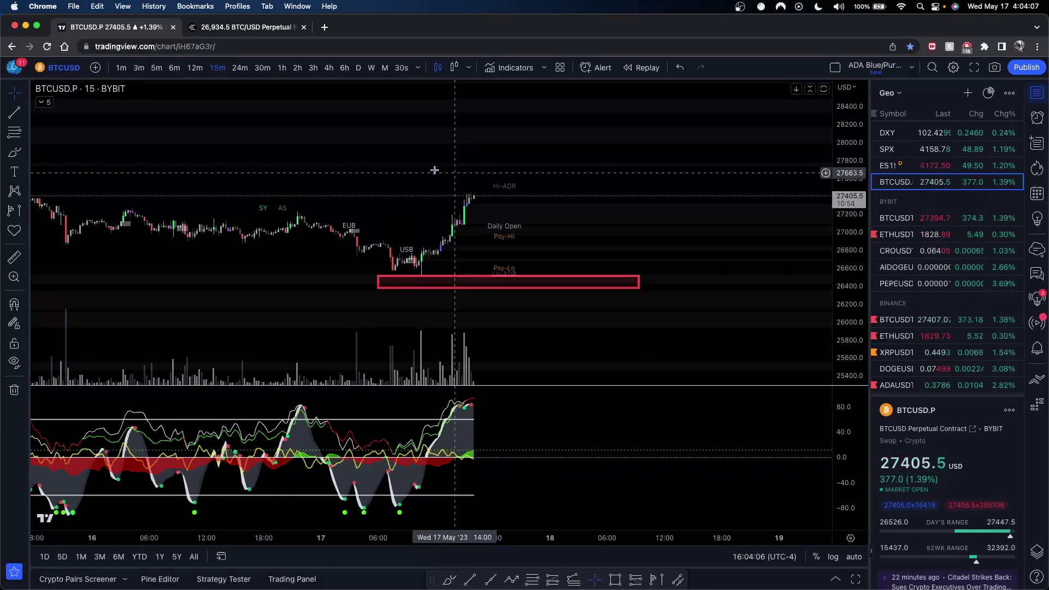
- Brush a dip-and-rise curve and a rising line on the oscillator, plus a price path dipping to about 27,000 and rising to about 27,900
click(15, 152)
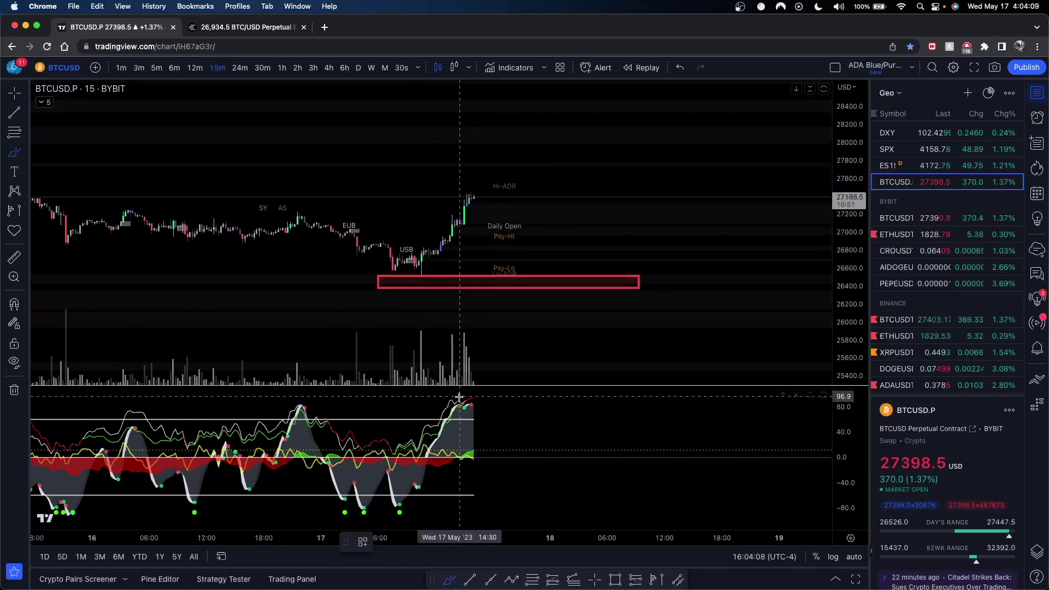
drag(472, 403, 533, 395)
drag(449, 461, 583, 416)
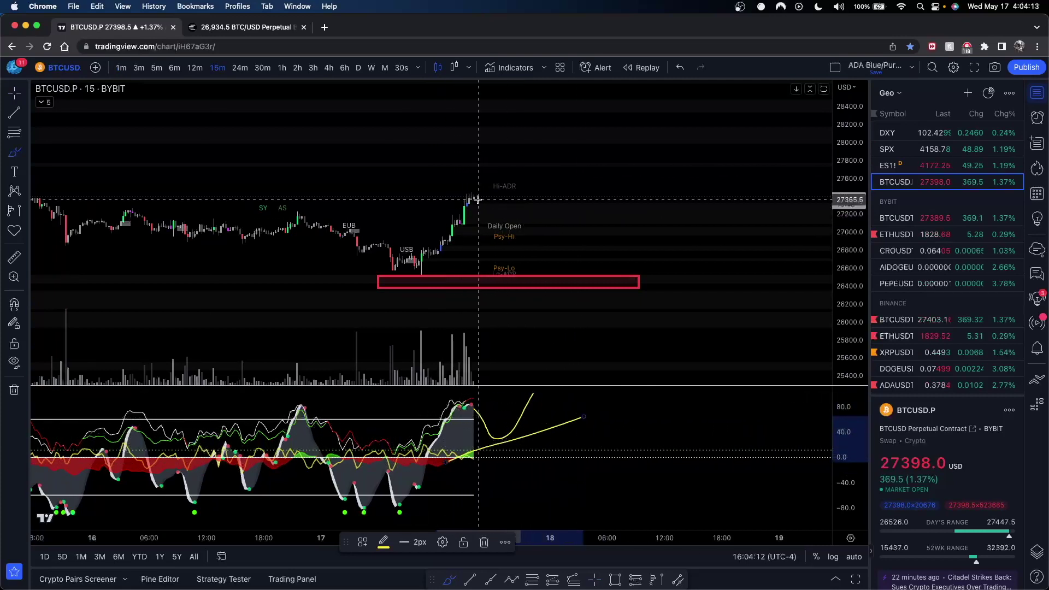
mouse_move(475, 198)
mouse_down()
mouse_move(484, 232)
mouse_move(556, 149)
mouse_up()
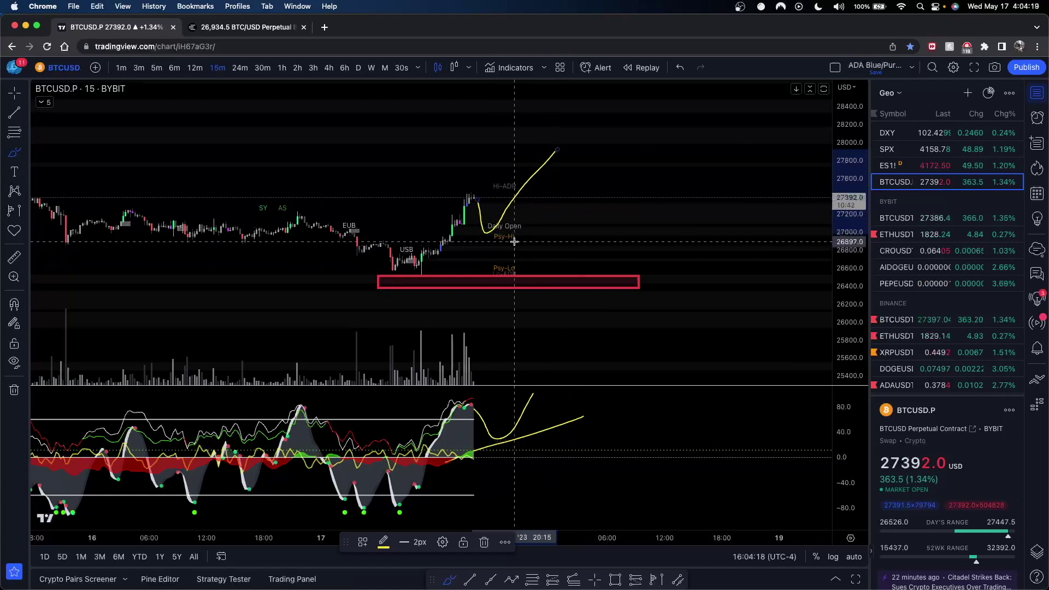
- Undo the brushed price path and both oscillator strokes on the 15-minute chart
key(super+z)
key(super+z)
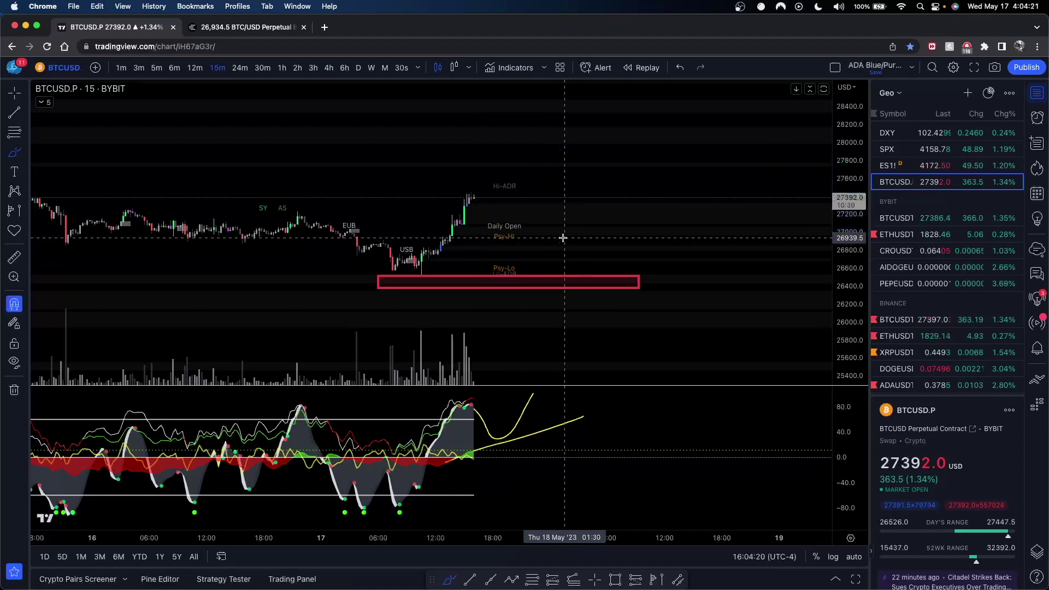
key(super+z)
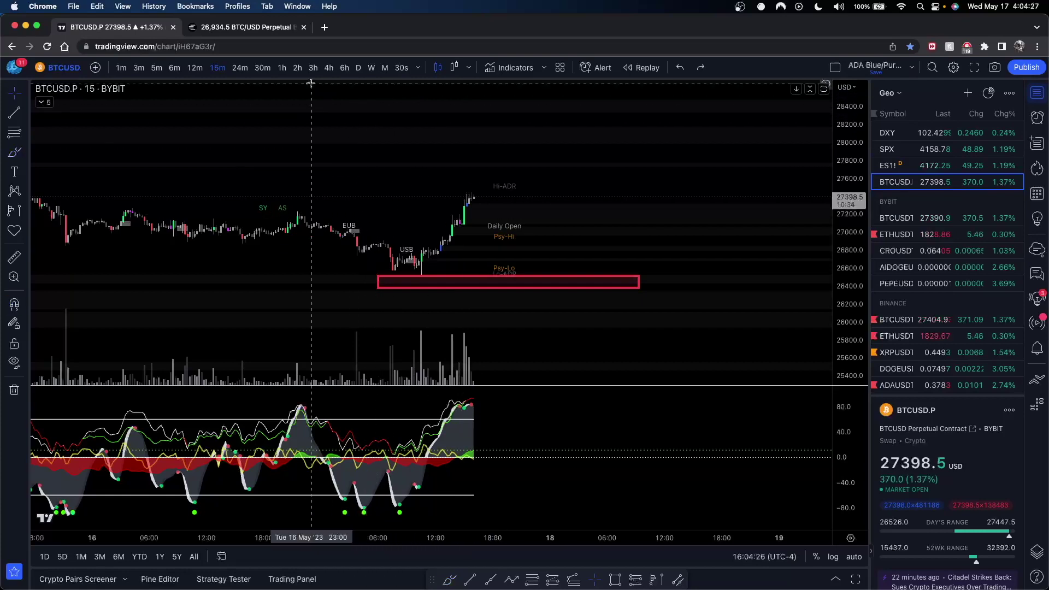
- Switch to the 2-hour chart, select the volume profile starting 12 May, and compress the price scale to show the swings since early May
click(298, 68)
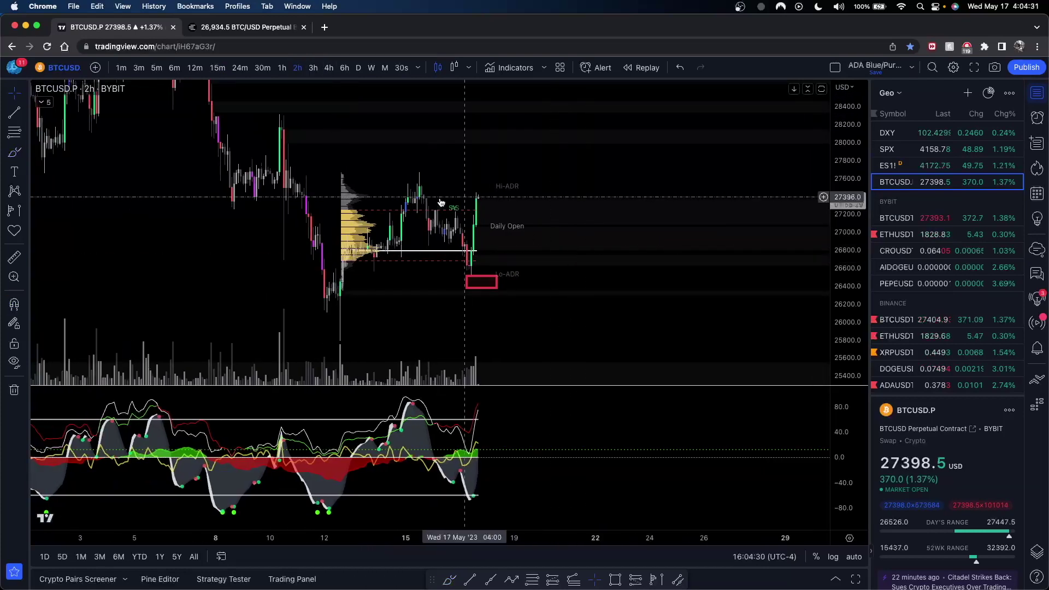
click(345, 179)
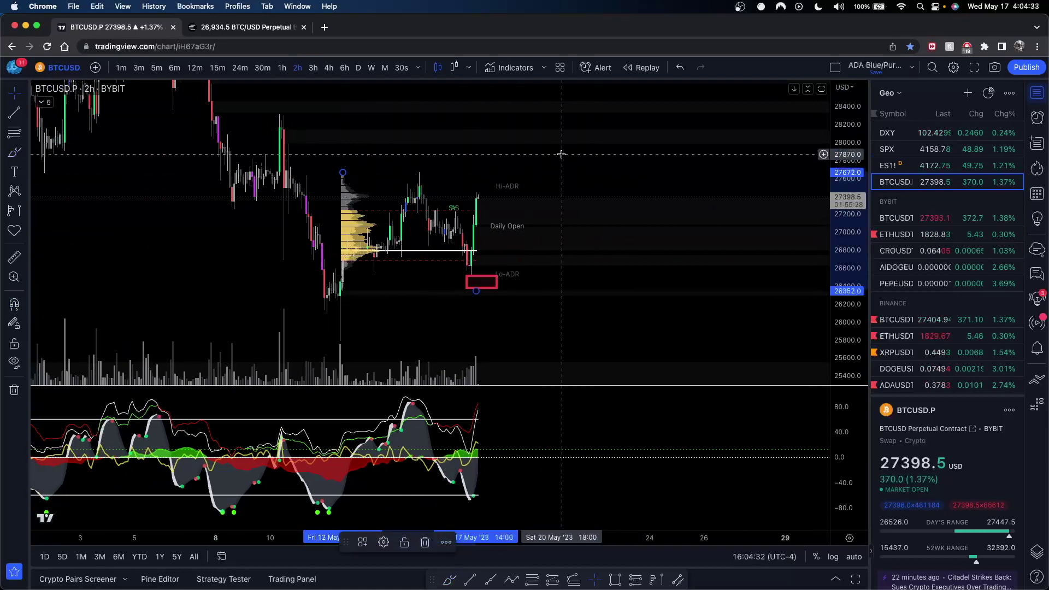
drag(562, 154, 643, 155)
drag(848, 175, 848, 268)
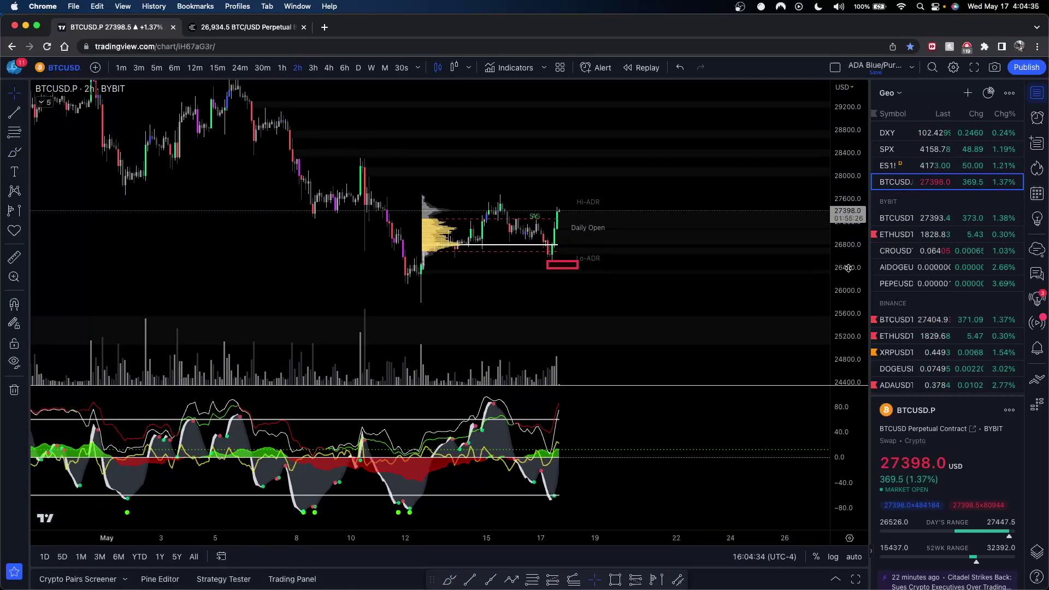